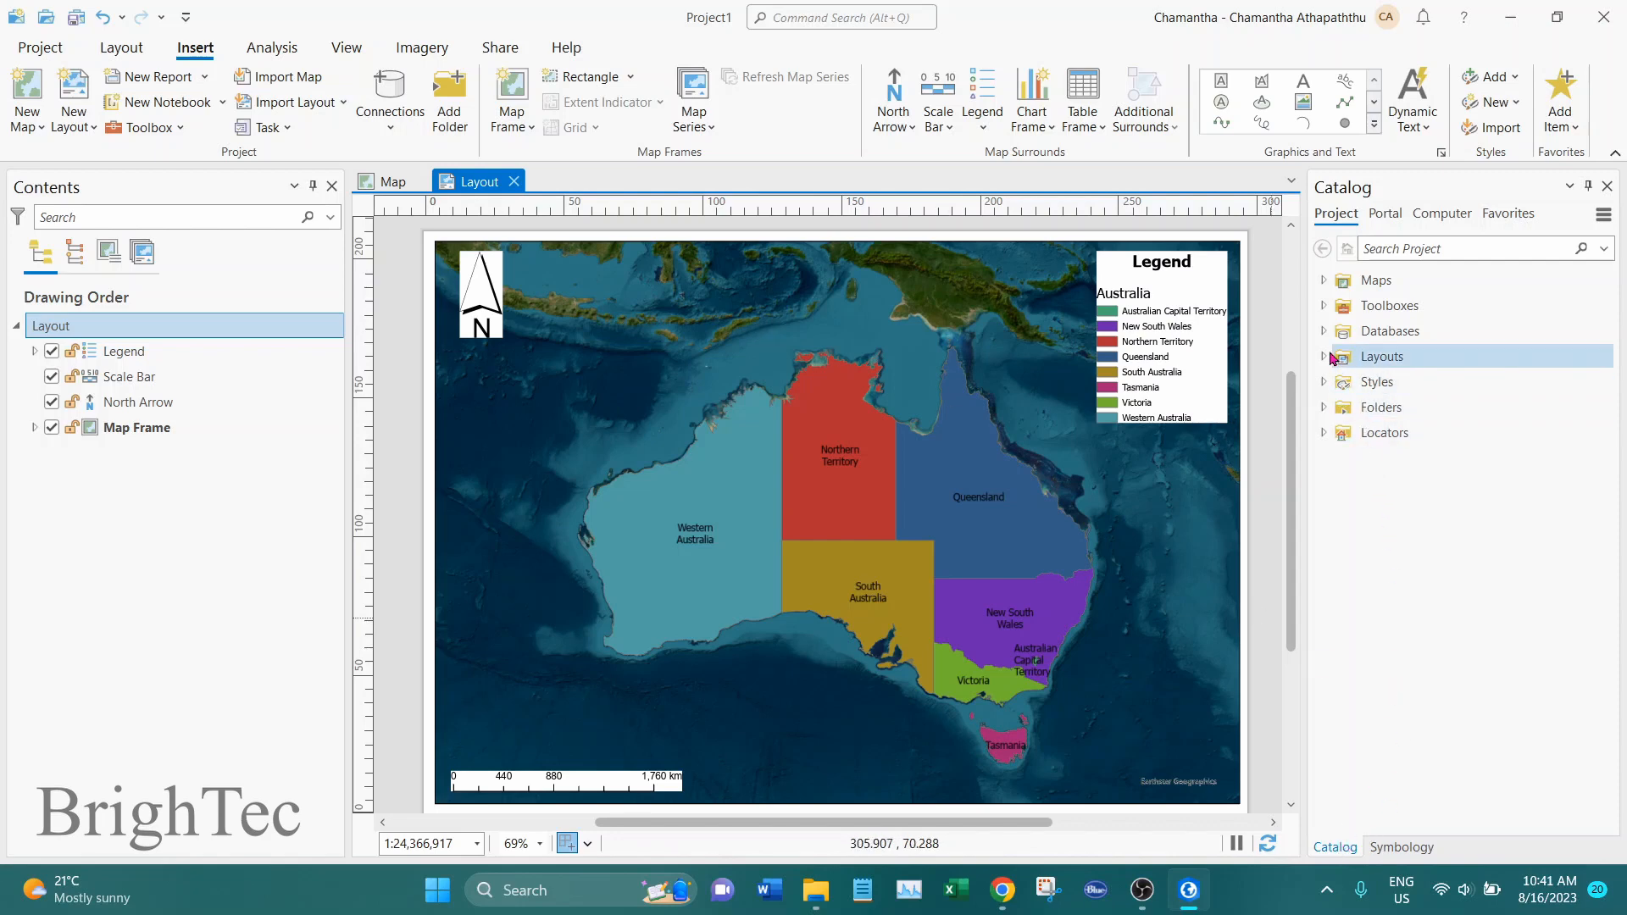
Step: Duplicate the existing layout within the project's Layouts folder by copying and pasting it
double_click(1410, 363)
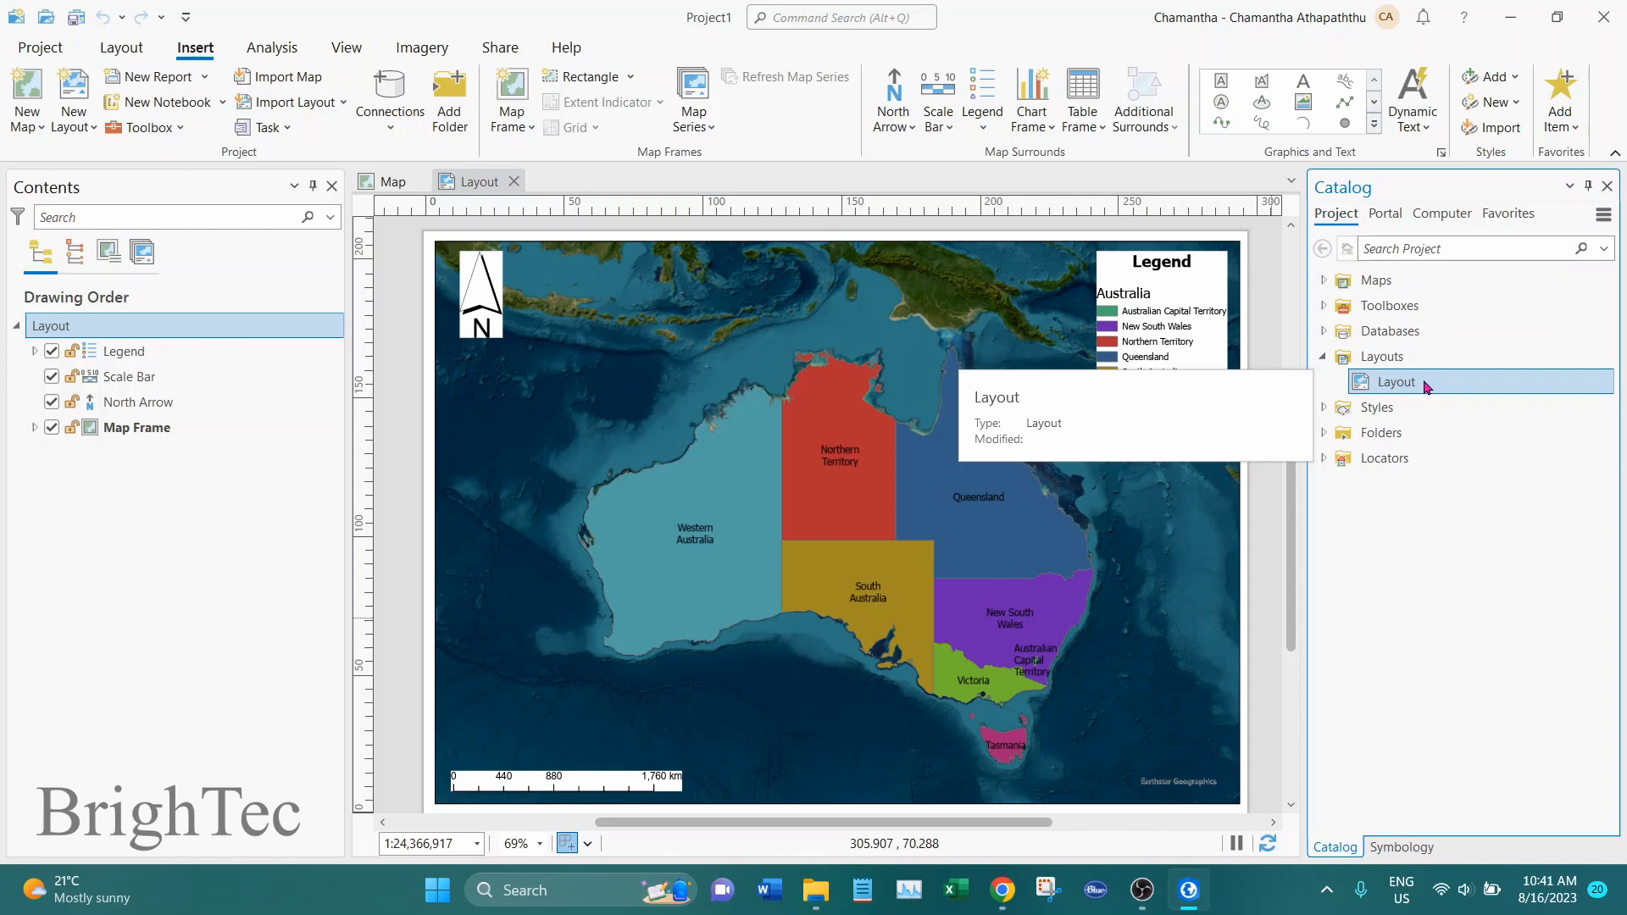
right_click(1427, 387)
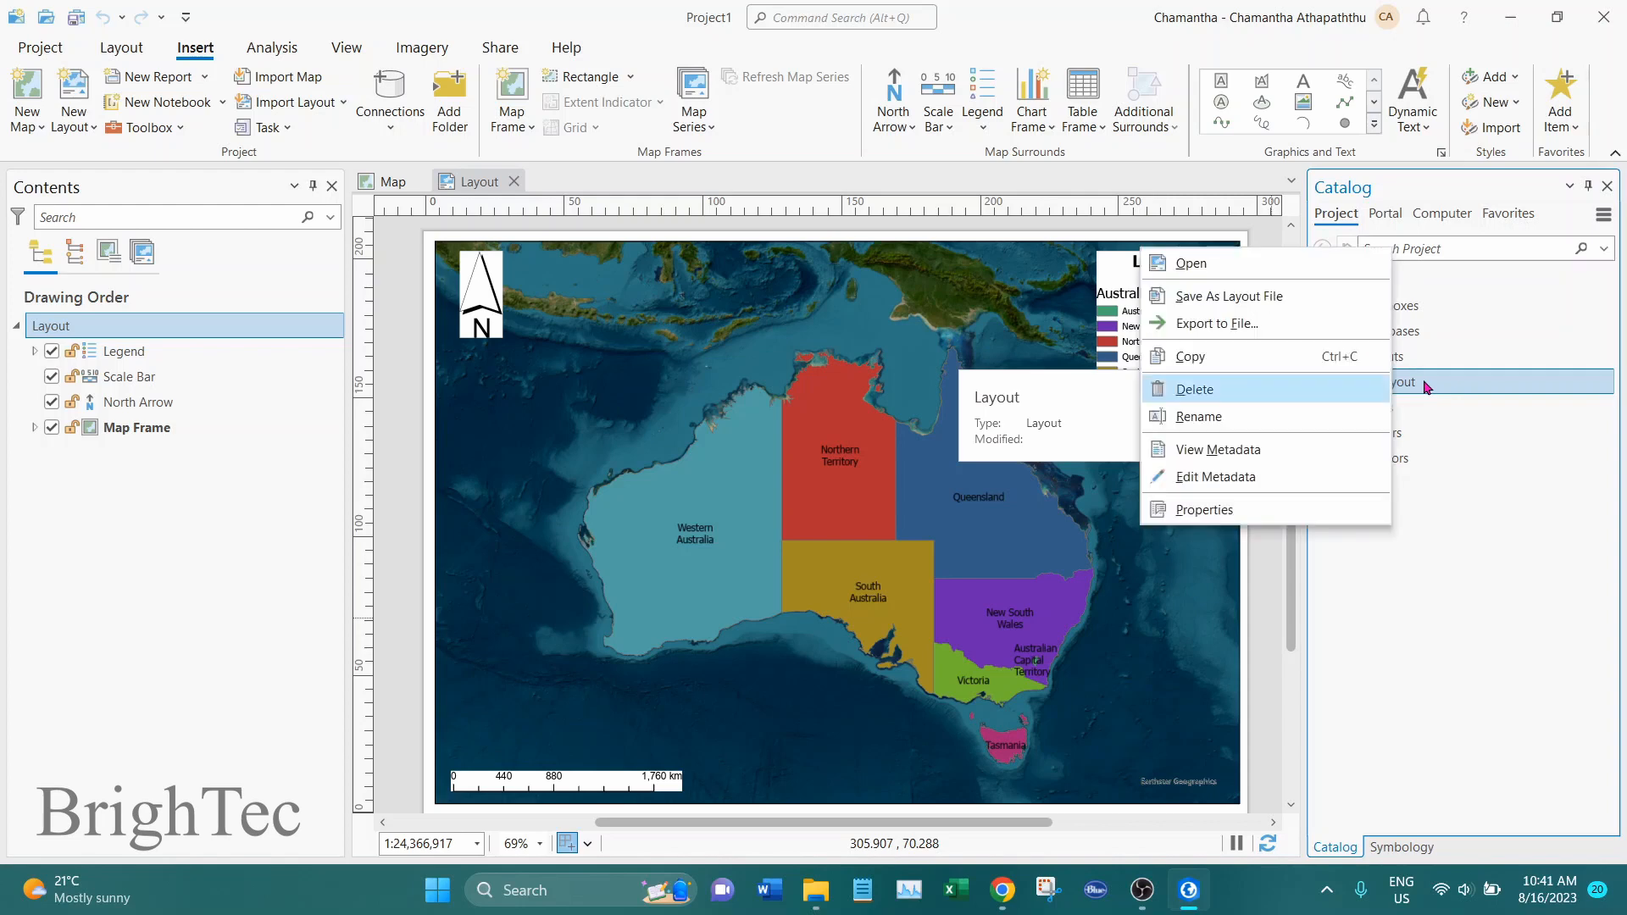
left_click(1215, 358)
left_click(1387, 358)
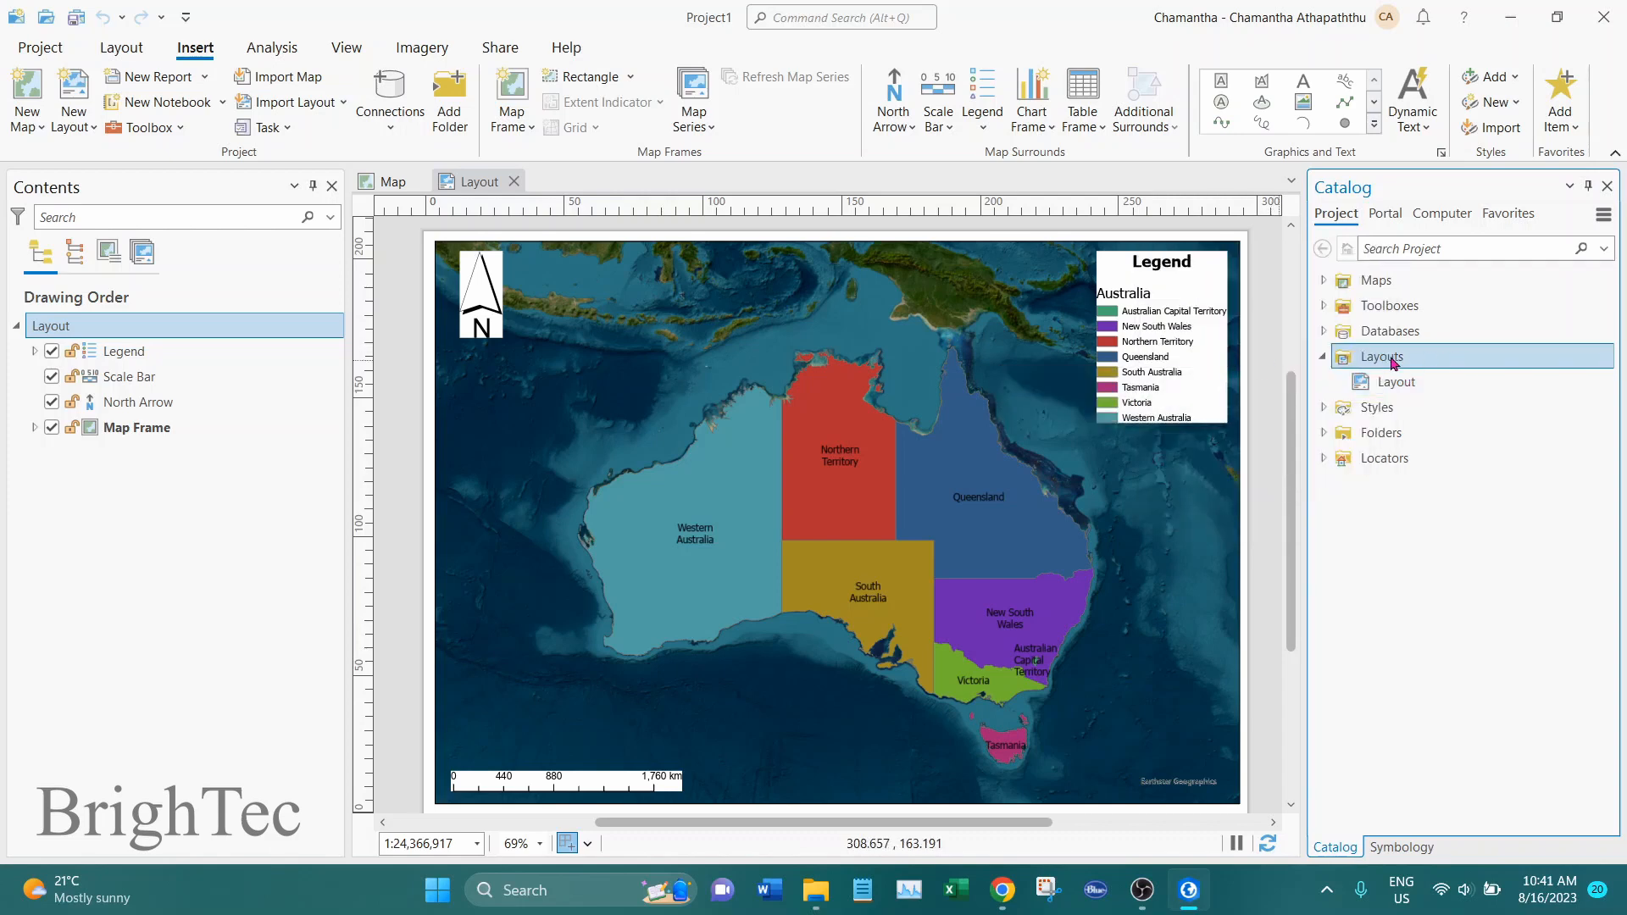
right_click(1393, 363)
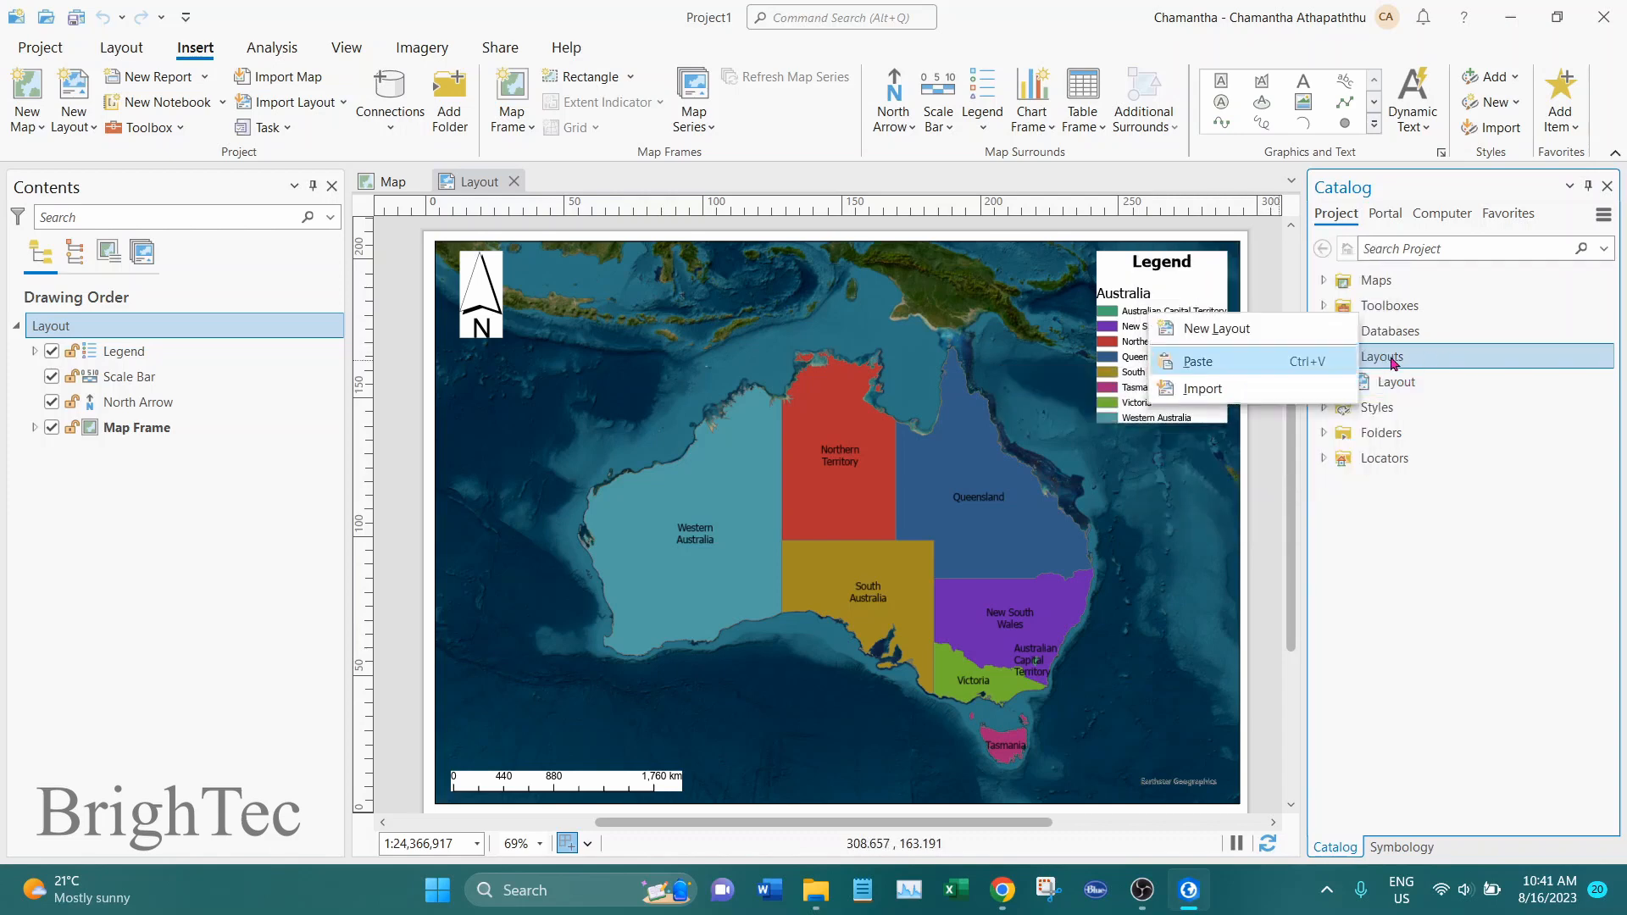
left_click(1228, 369)
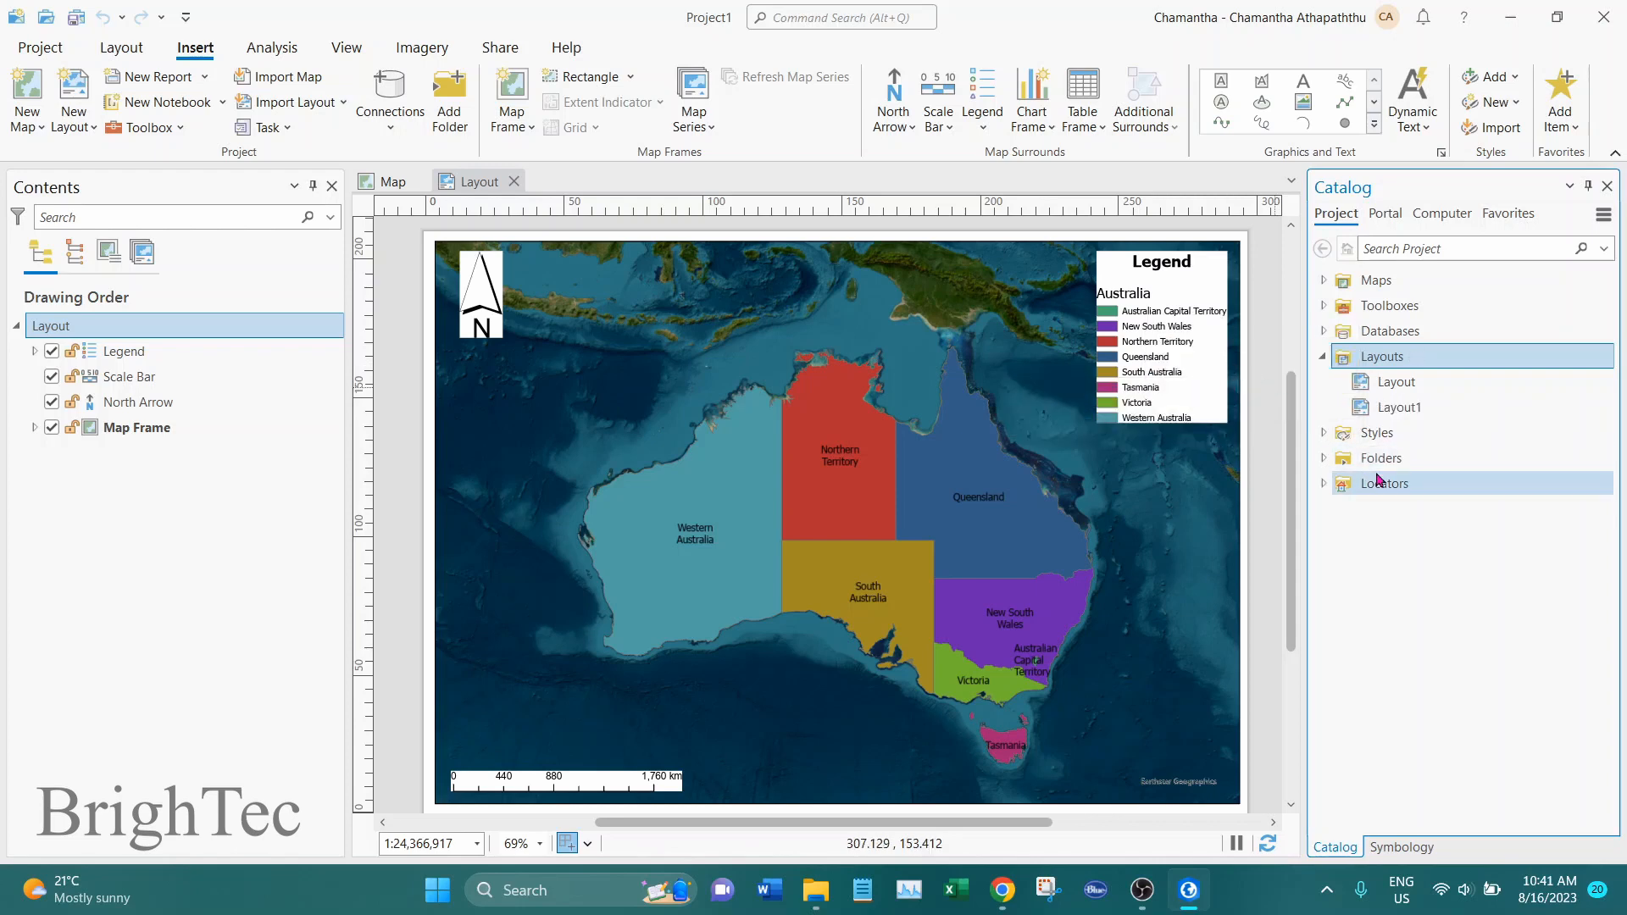
Step: Open the duplicated layout from the project's Layouts folder
left_click(1416, 414)
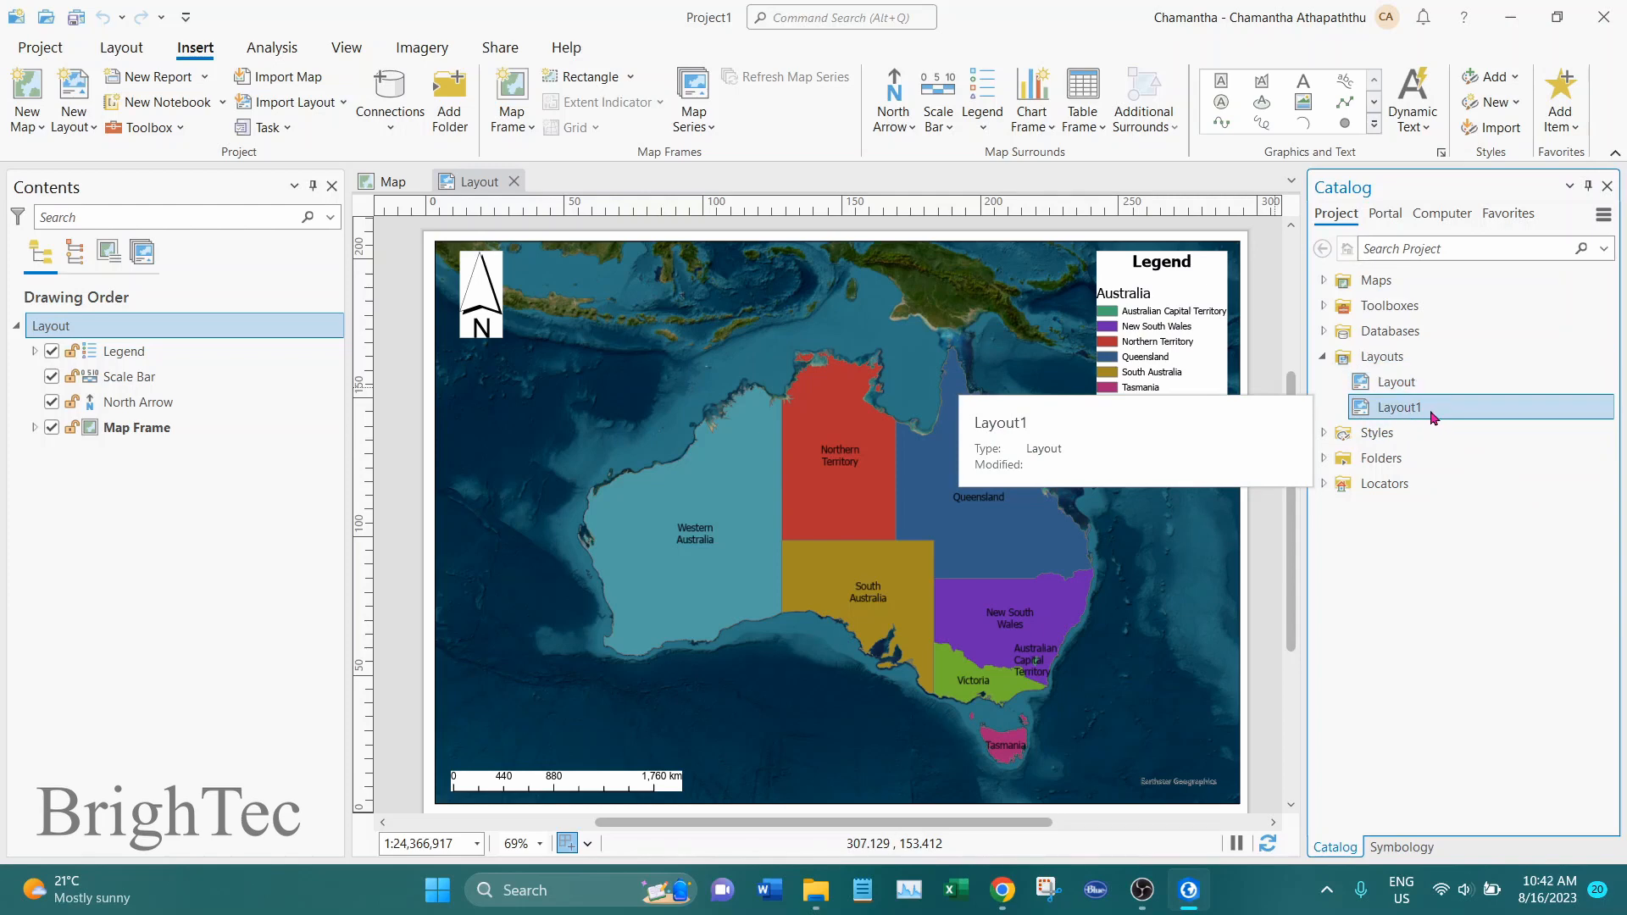
right_click(1429, 415)
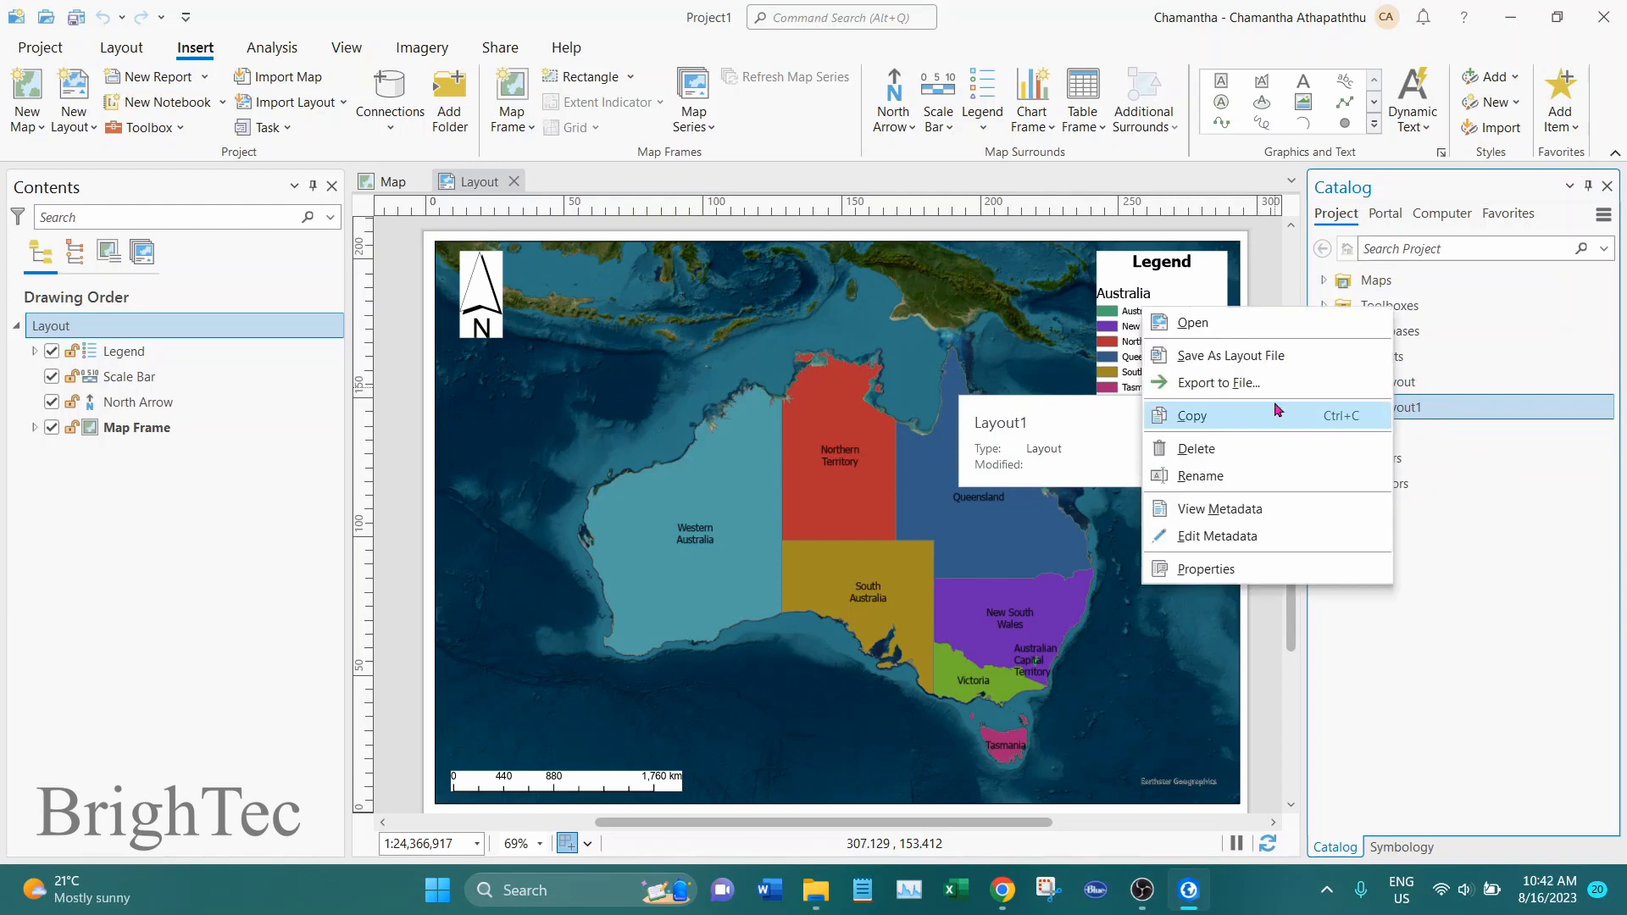
left_click(1231, 330)
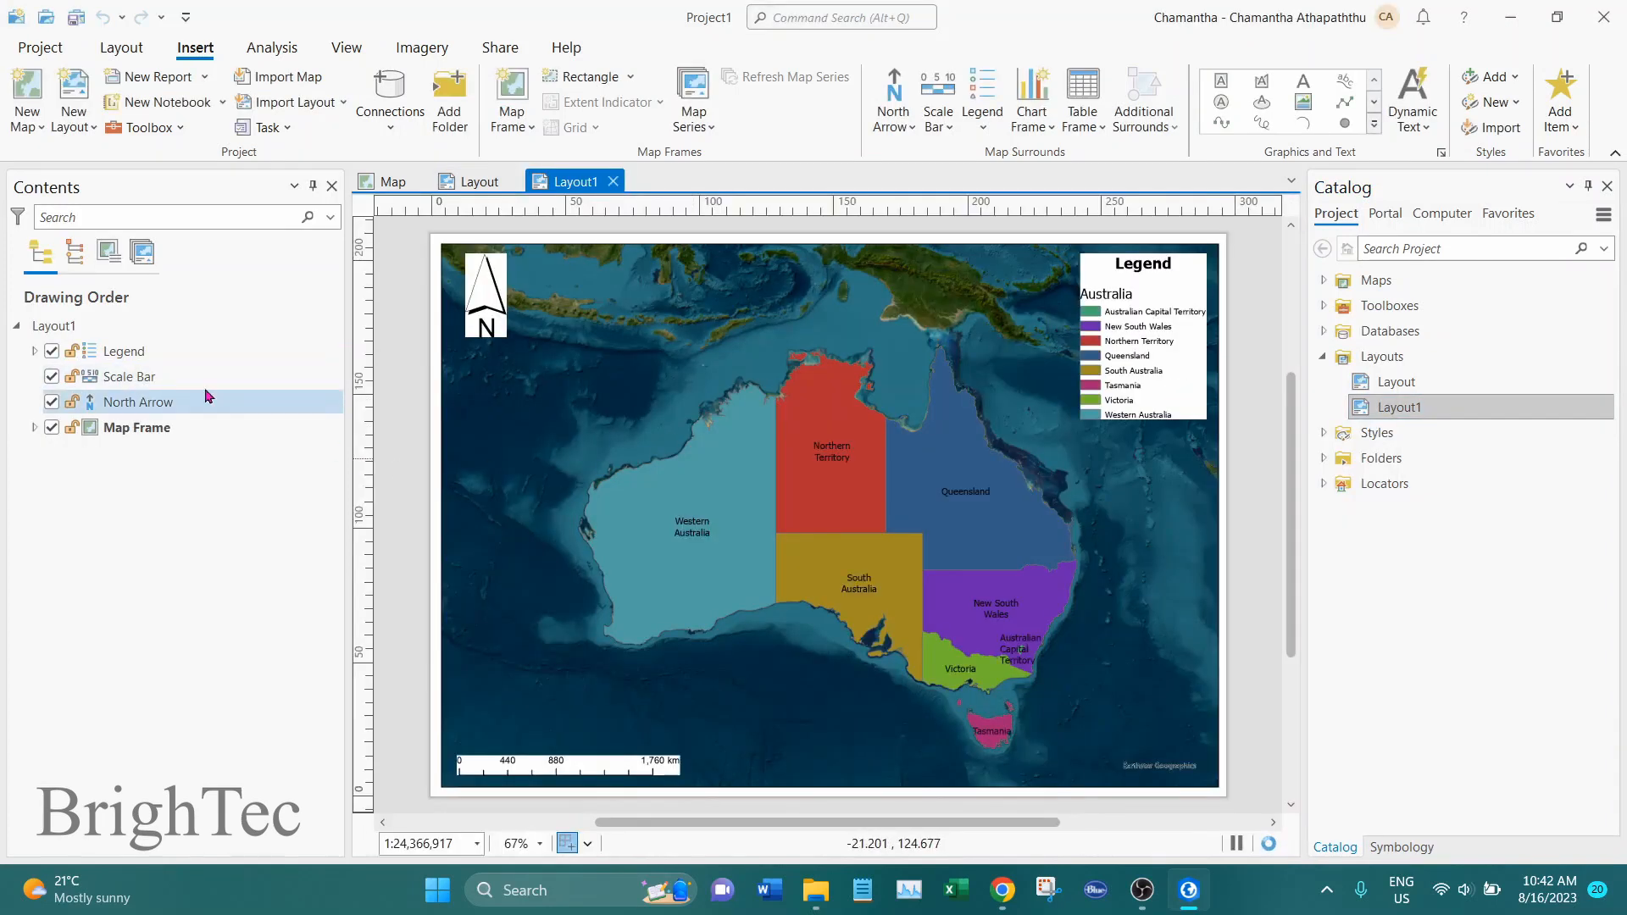
Step: Rename the duplicated layout as Layout2 in its general layout properties
left_click(205, 329)
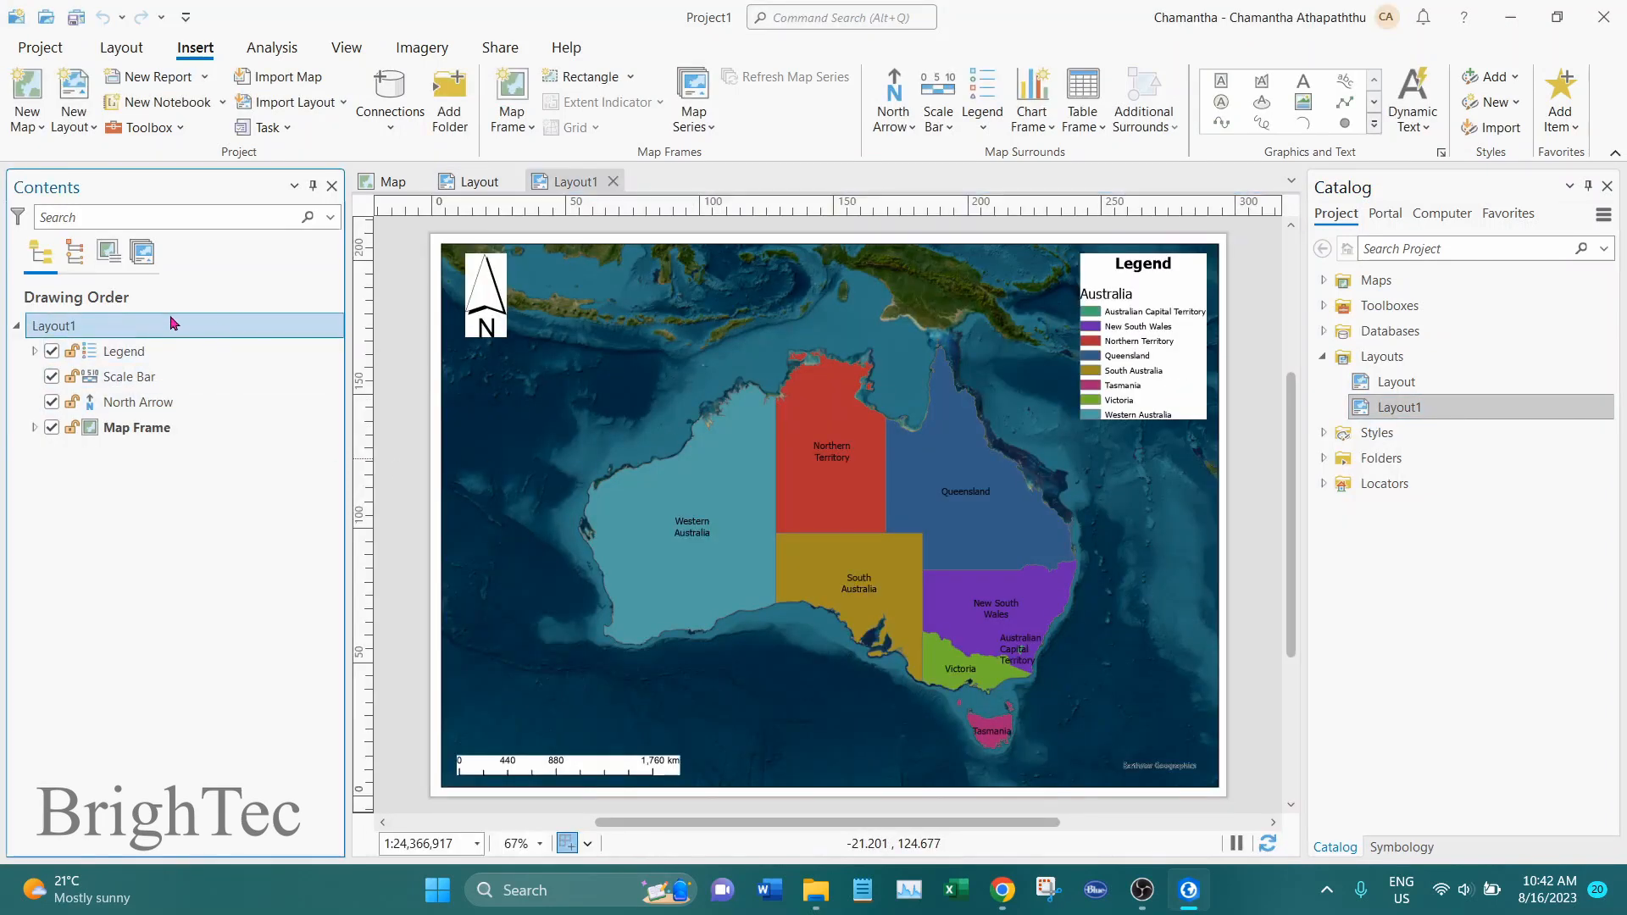
right_click(100, 328)
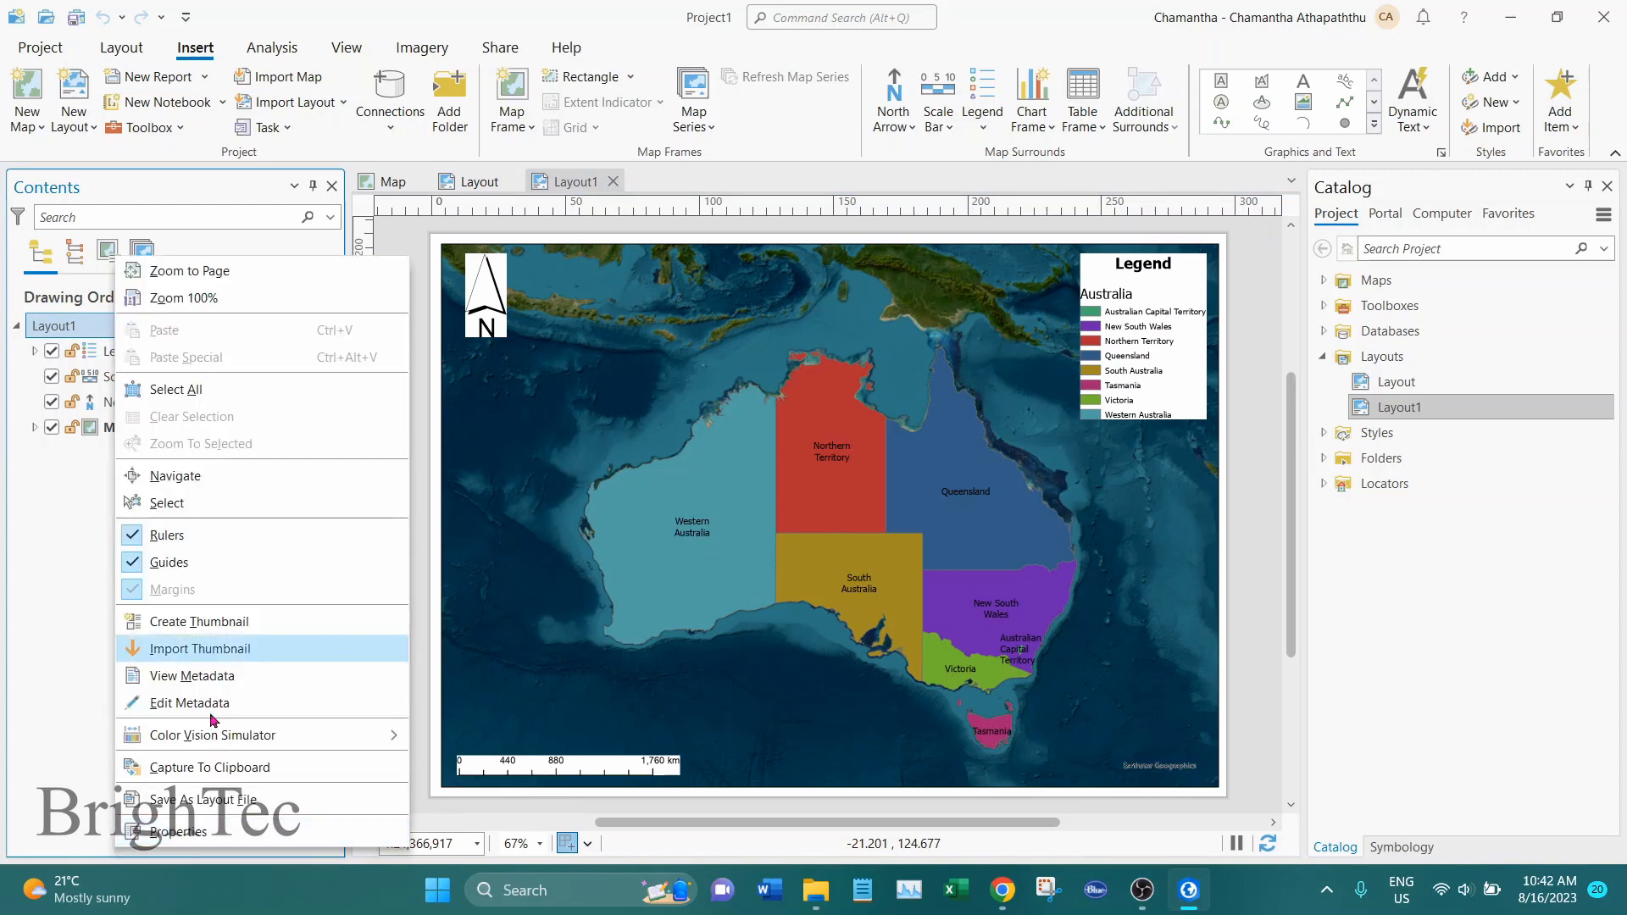
left_click(187, 838)
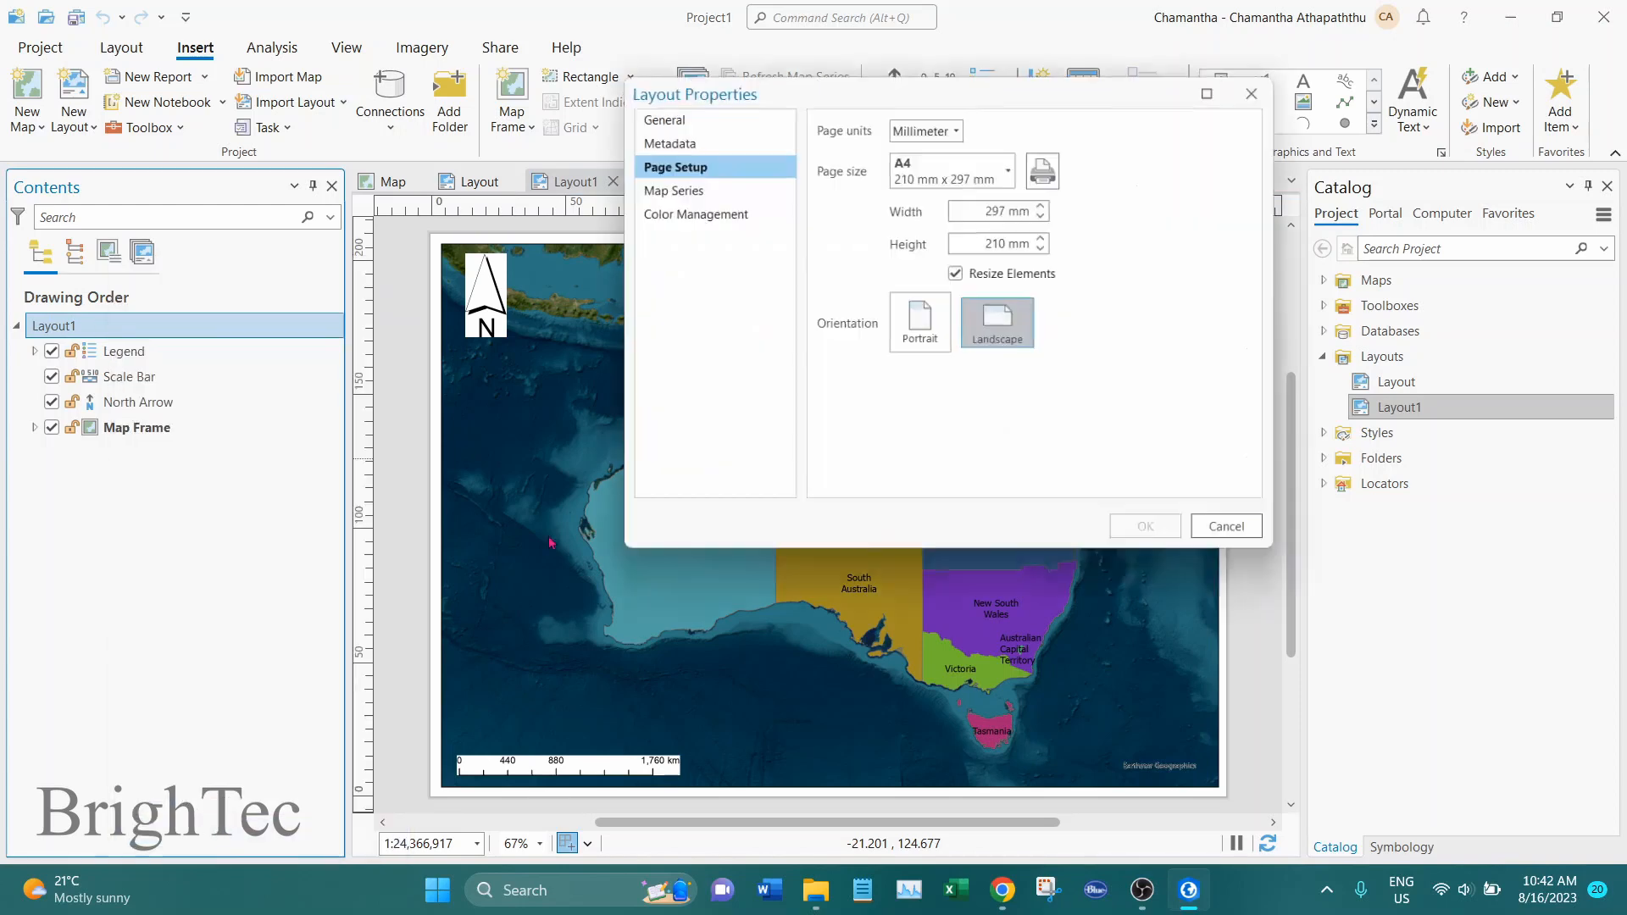
left_click(750, 119)
left_click(1006, 127)
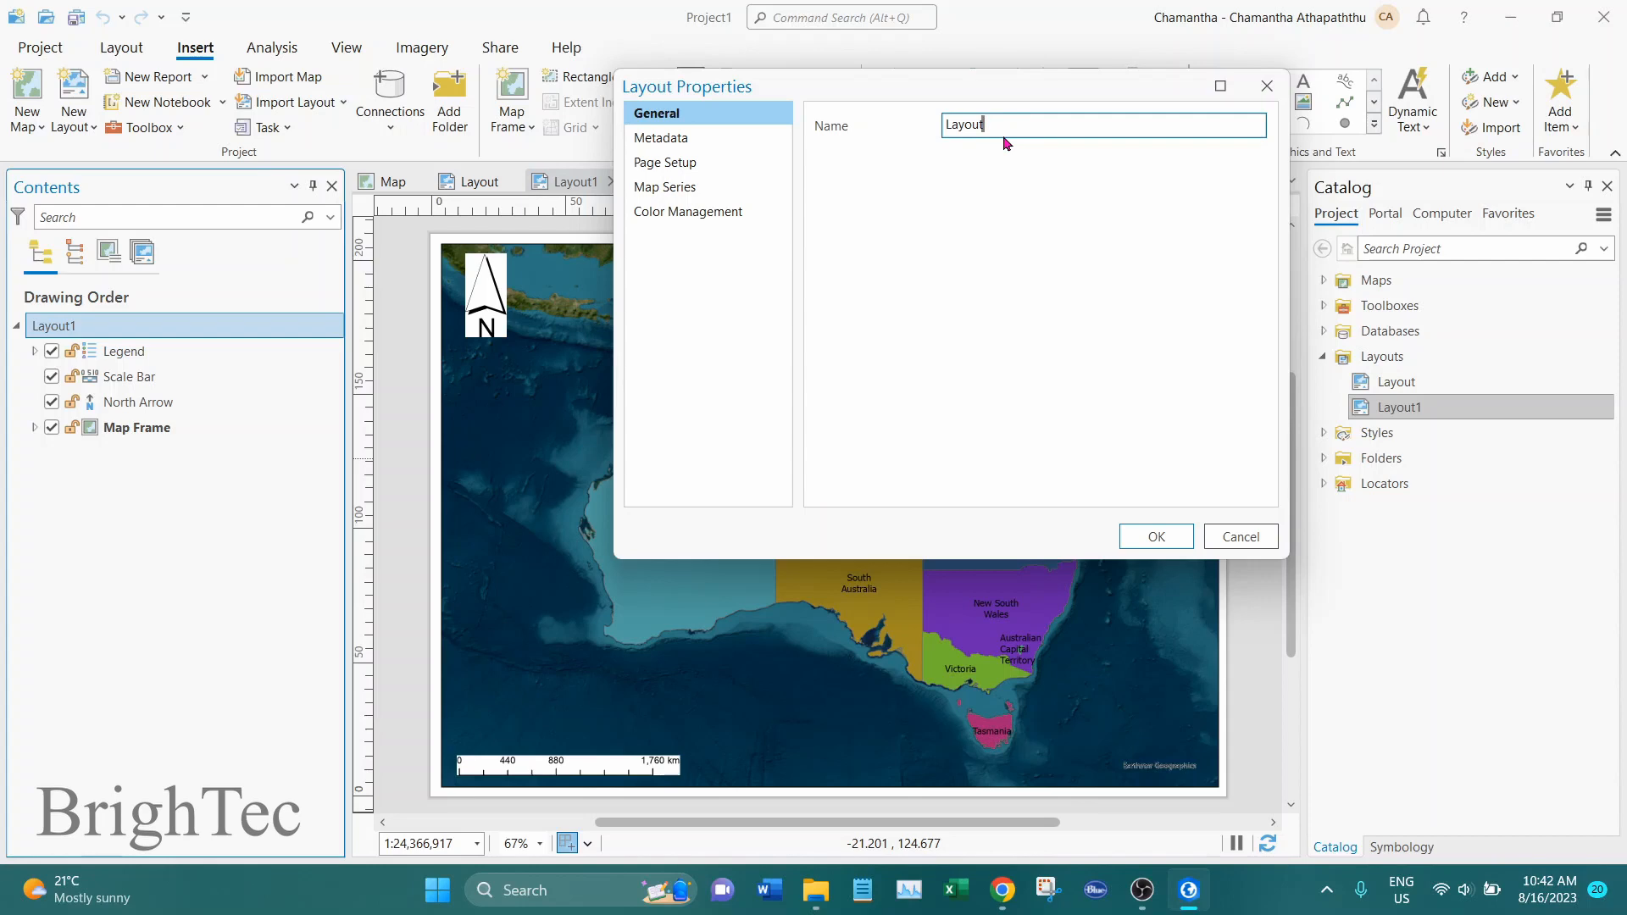
left_click(1180, 540)
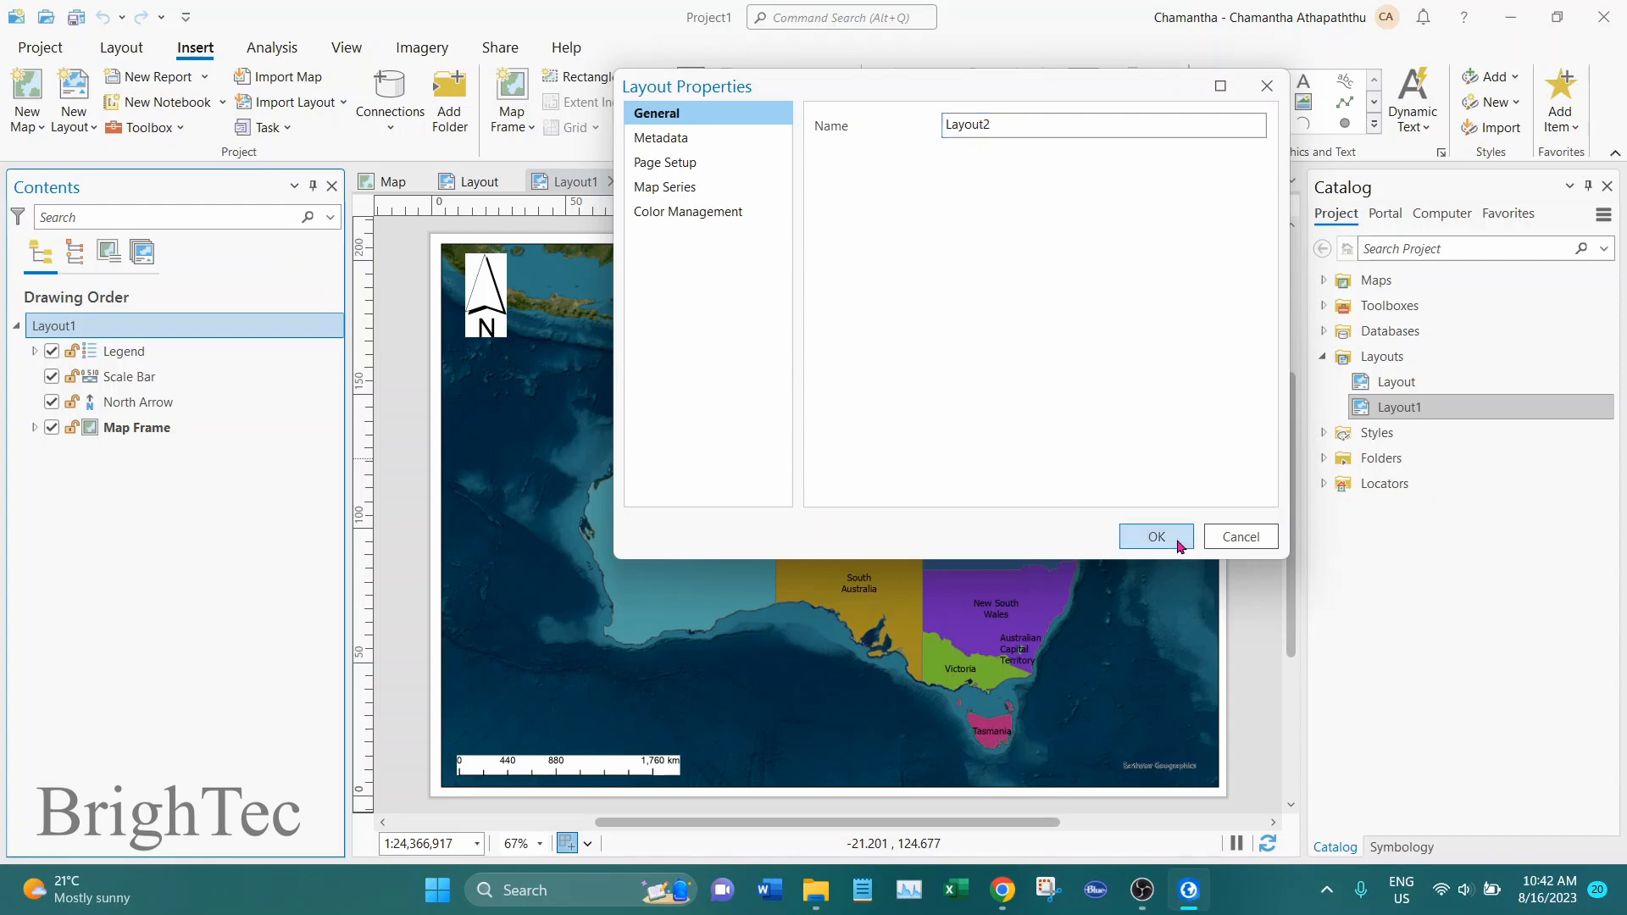
Step: Open the original layout and rename it as Layout1 in its general properties
double_click(1403, 385)
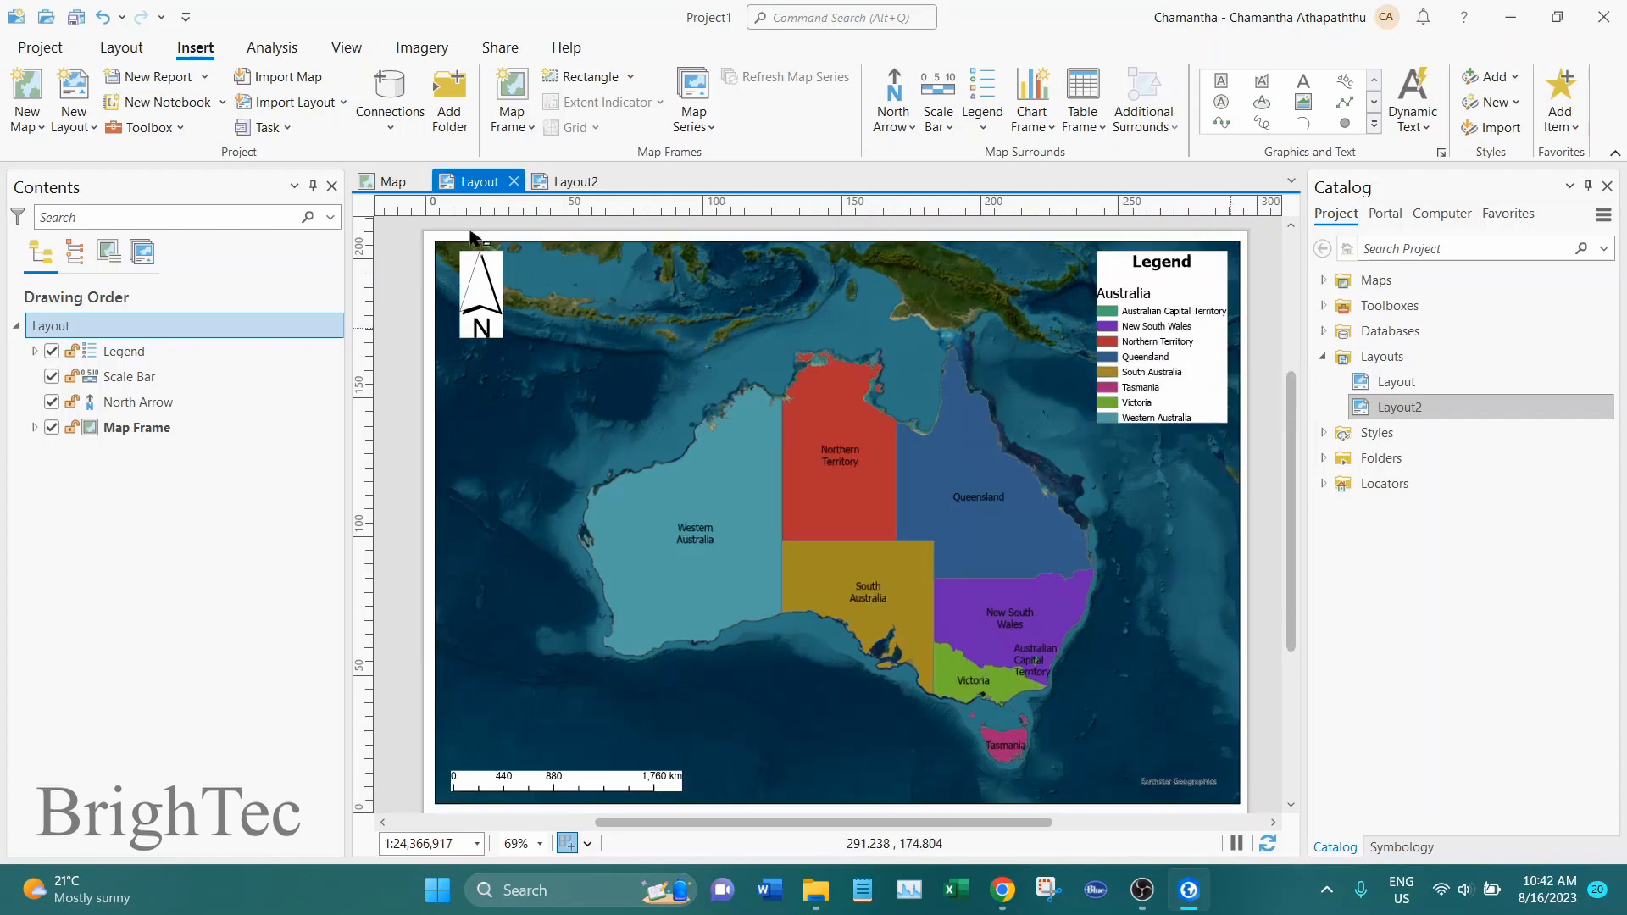
right_click(151, 327)
left_click(289, 826)
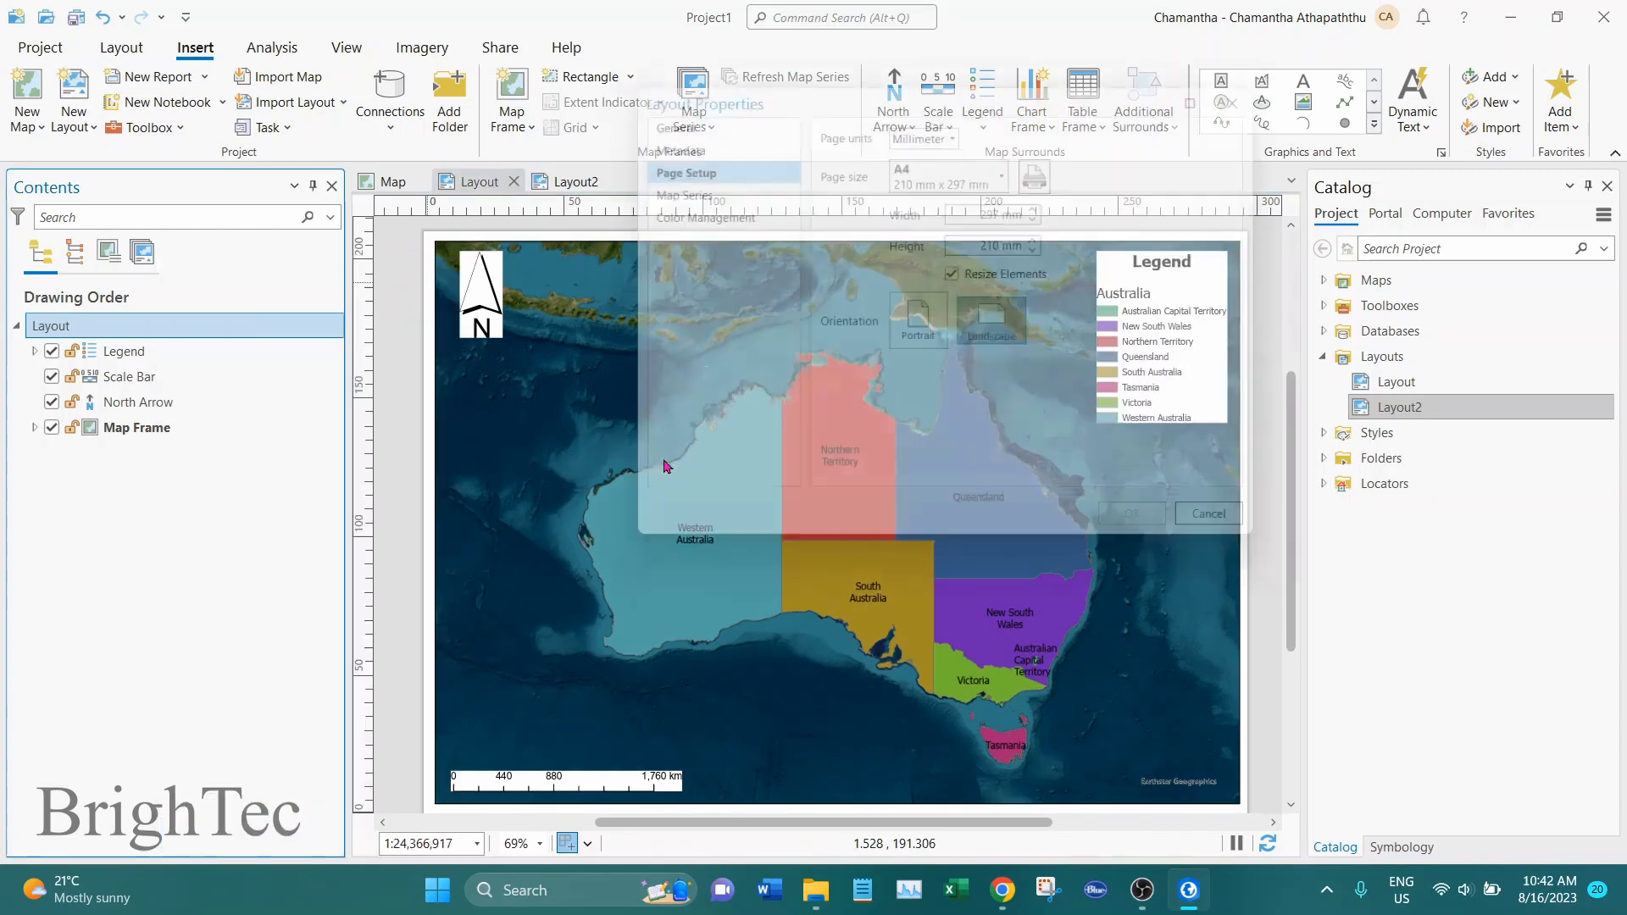
left_click(669, 117)
left_click(1029, 126)
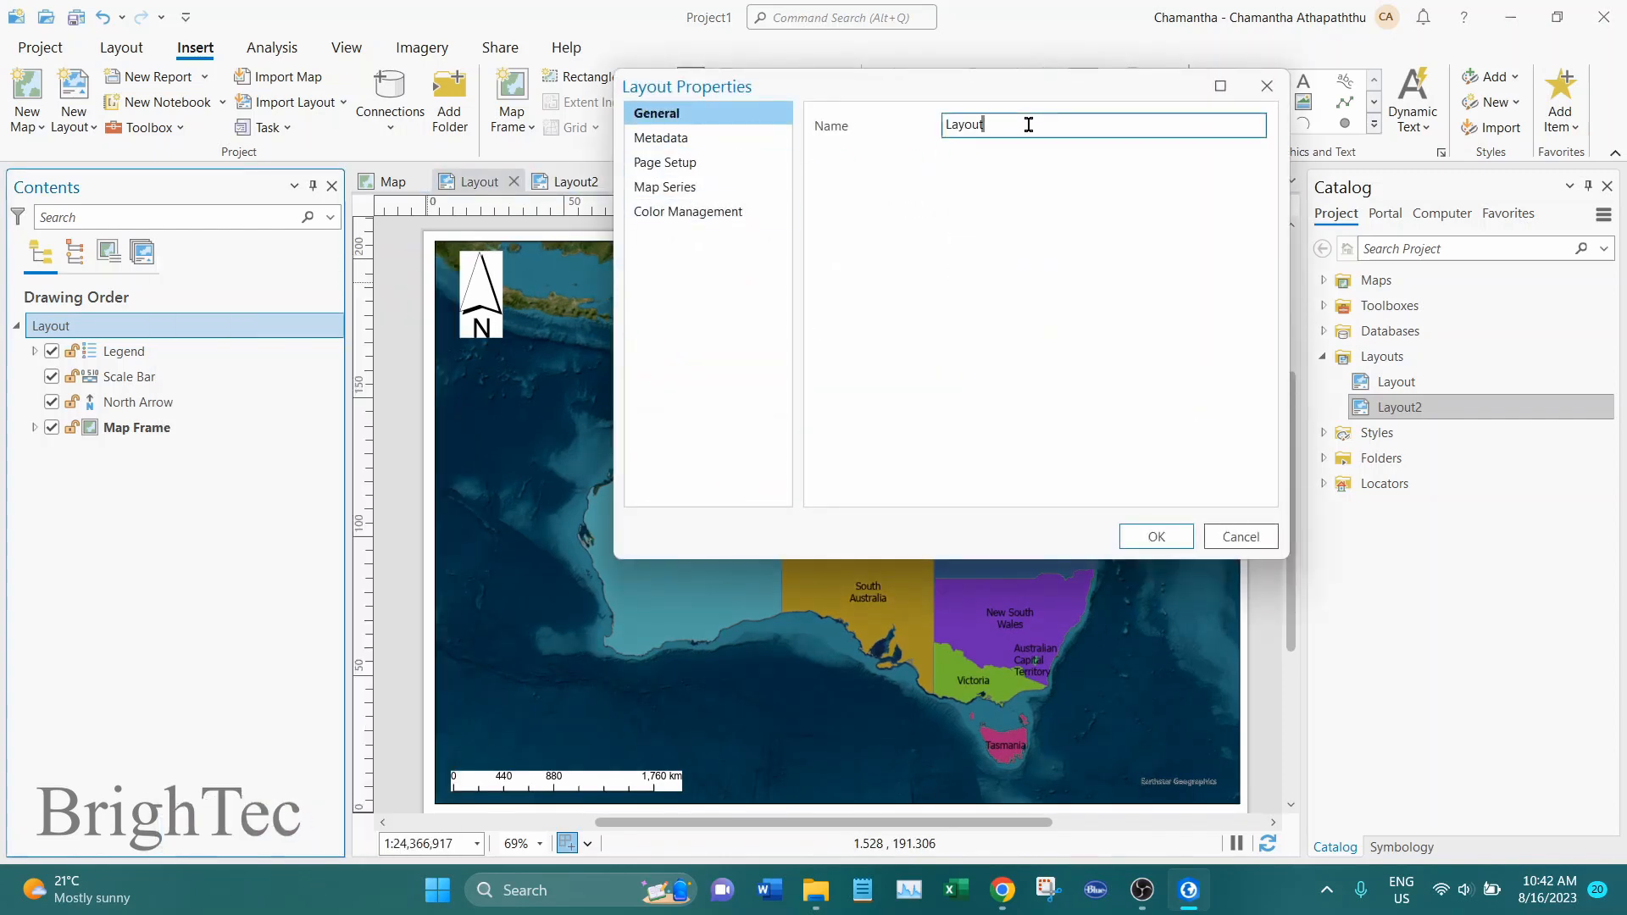
left_click(1174, 546)
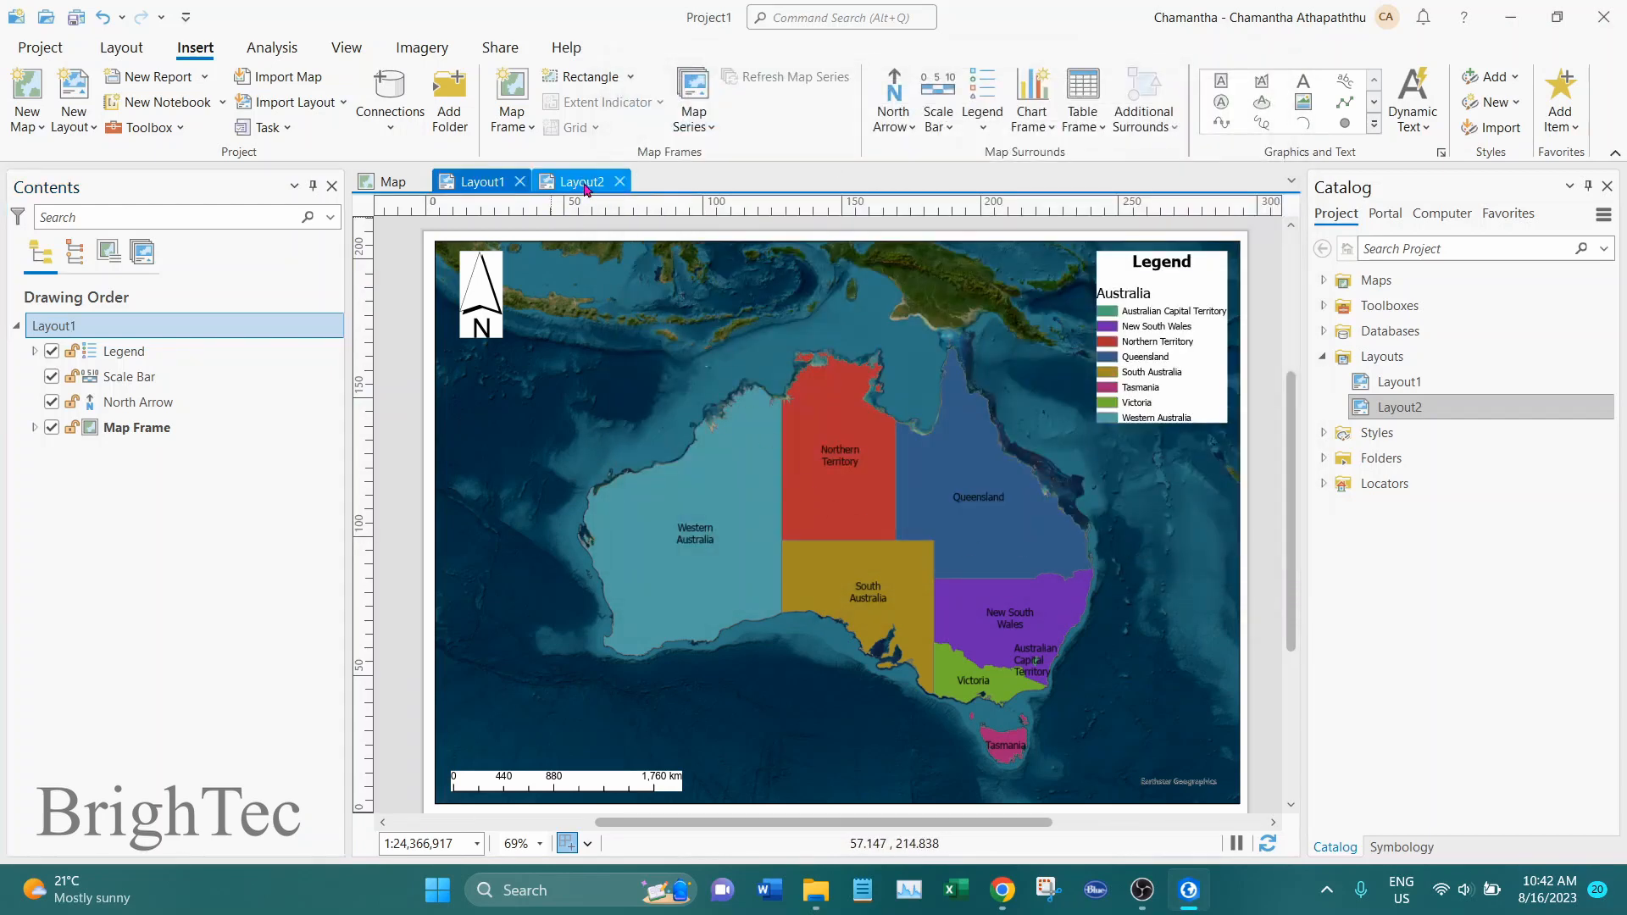
Step: In Layout2, draw a rectangle graphic about 295 by 208 mm around the map frame, just inside the page edges
left_click(585, 188)
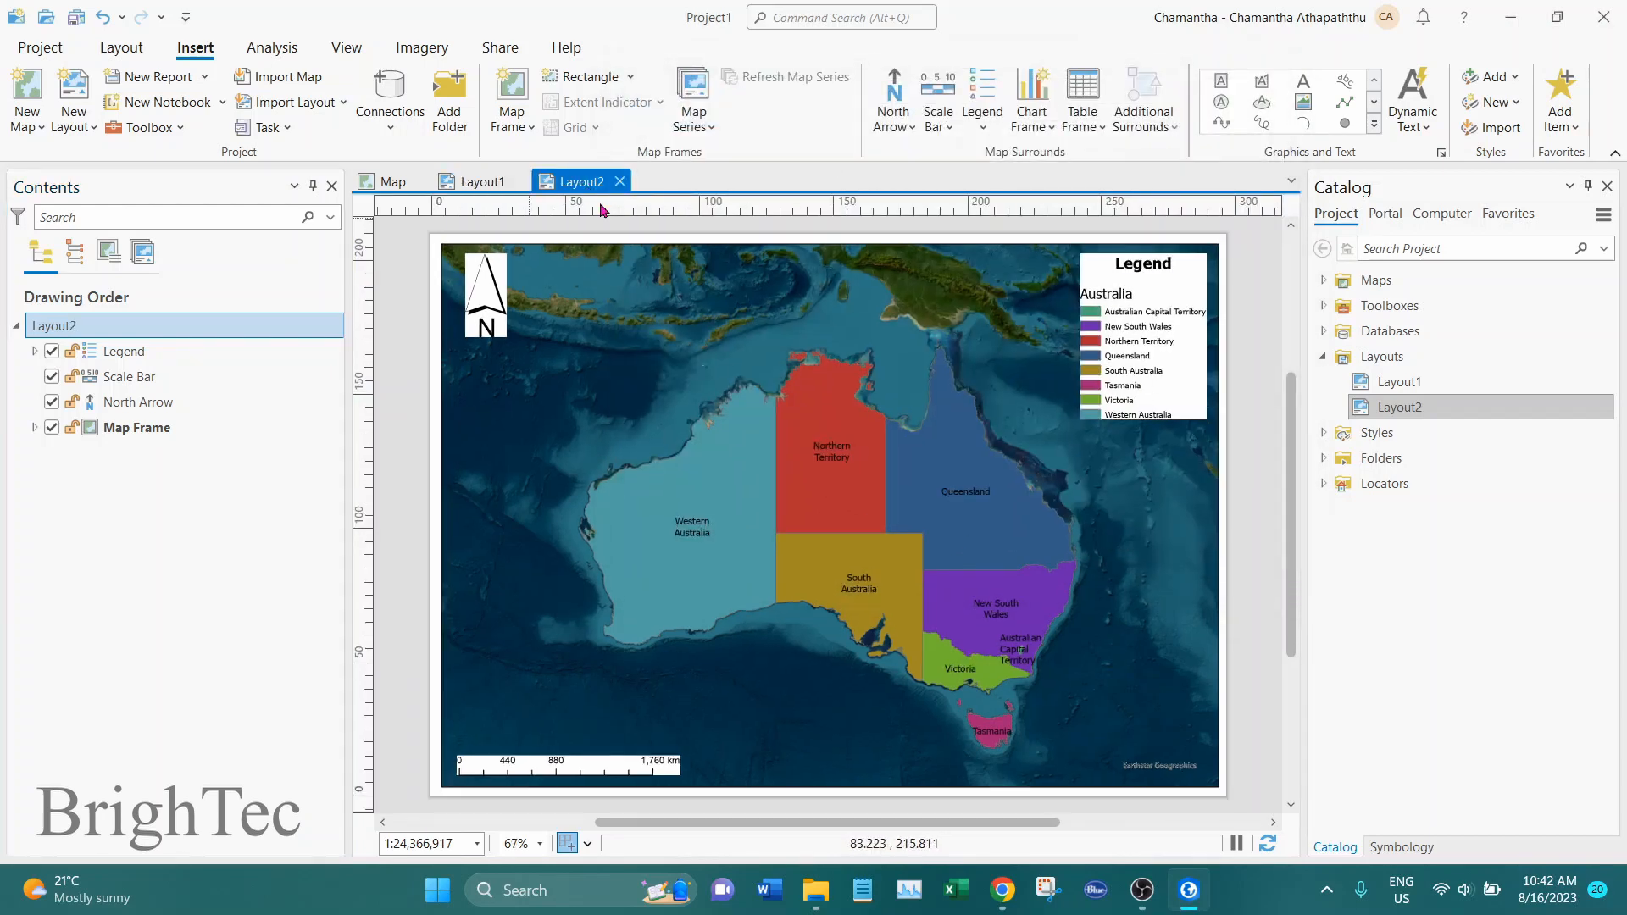
left_click(641, 308)
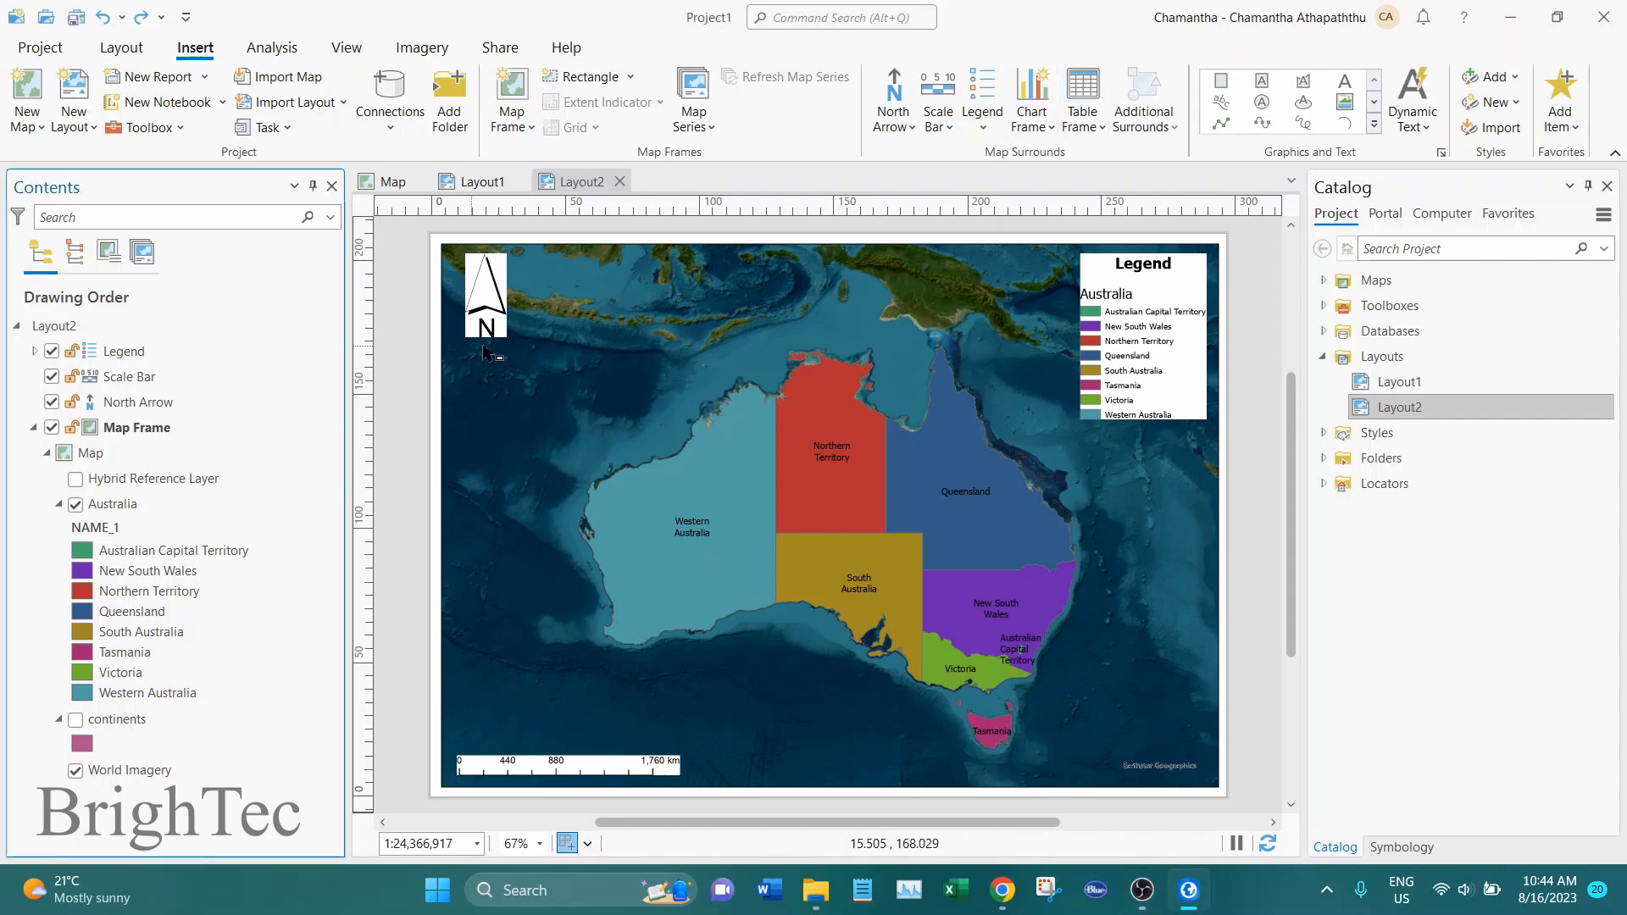
left_click(553, 181)
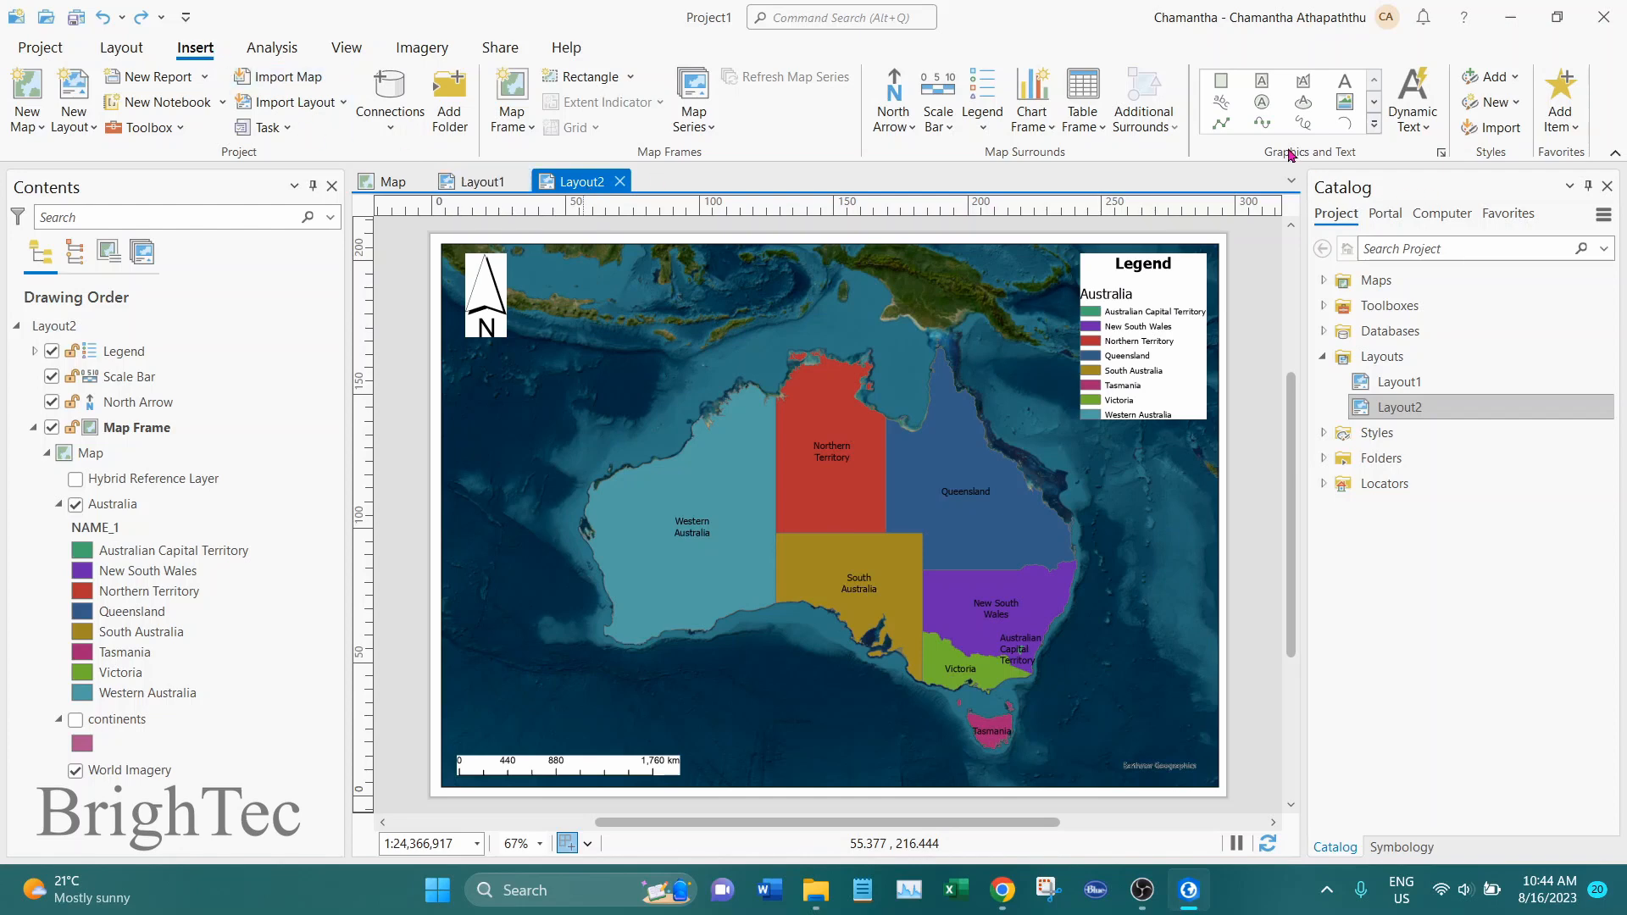
left_click(1374, 123)
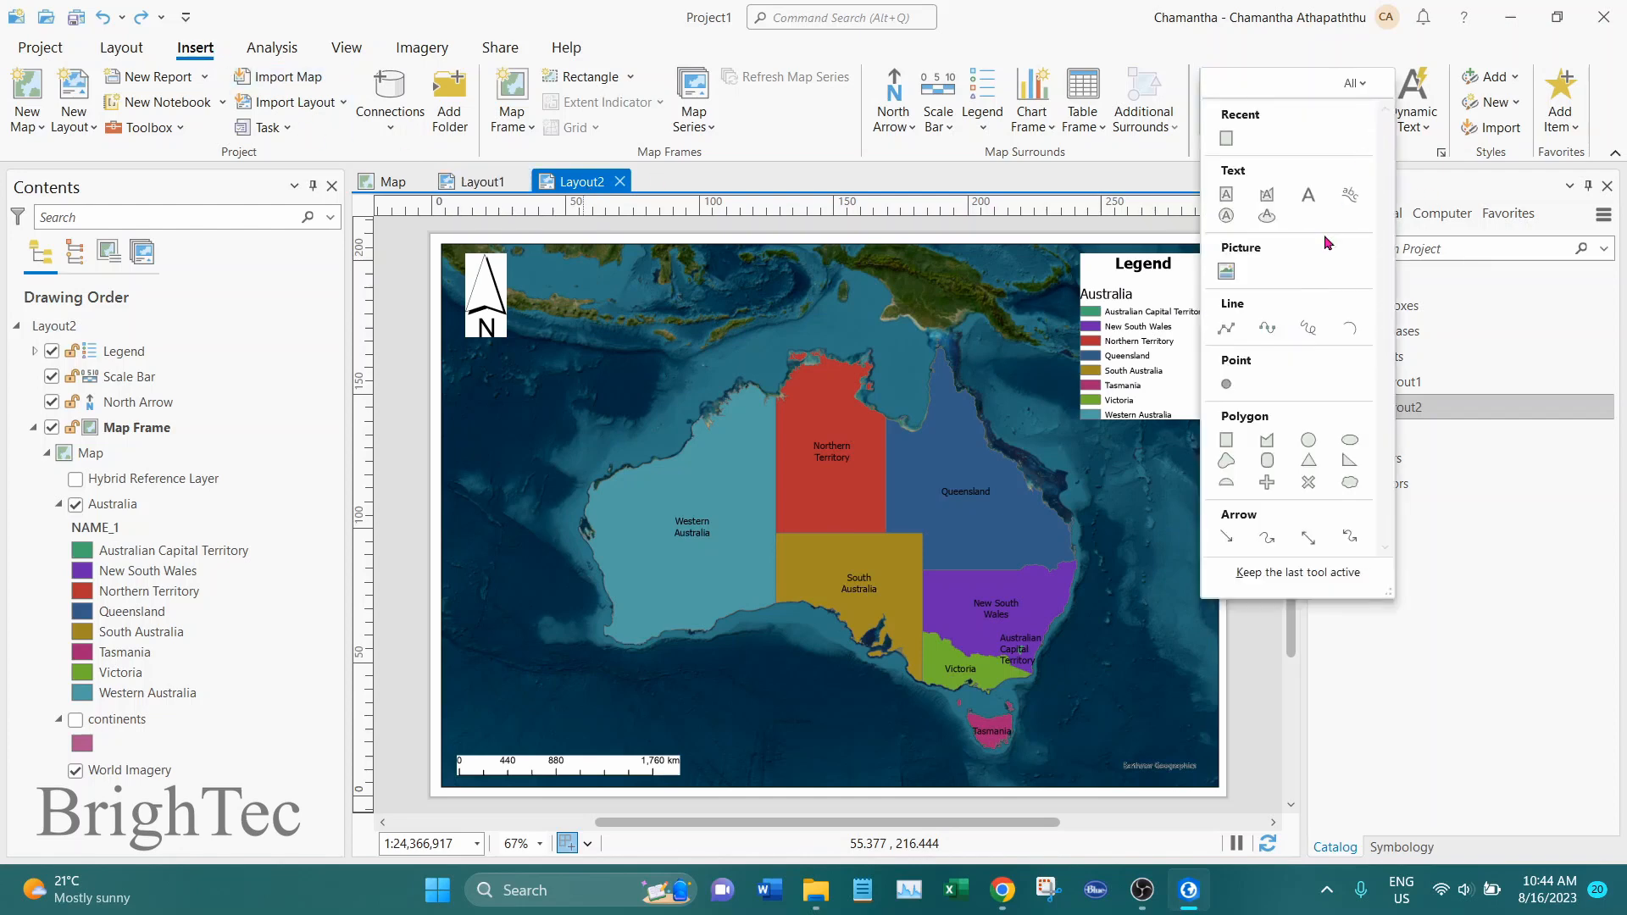
left_click(1228, 442)
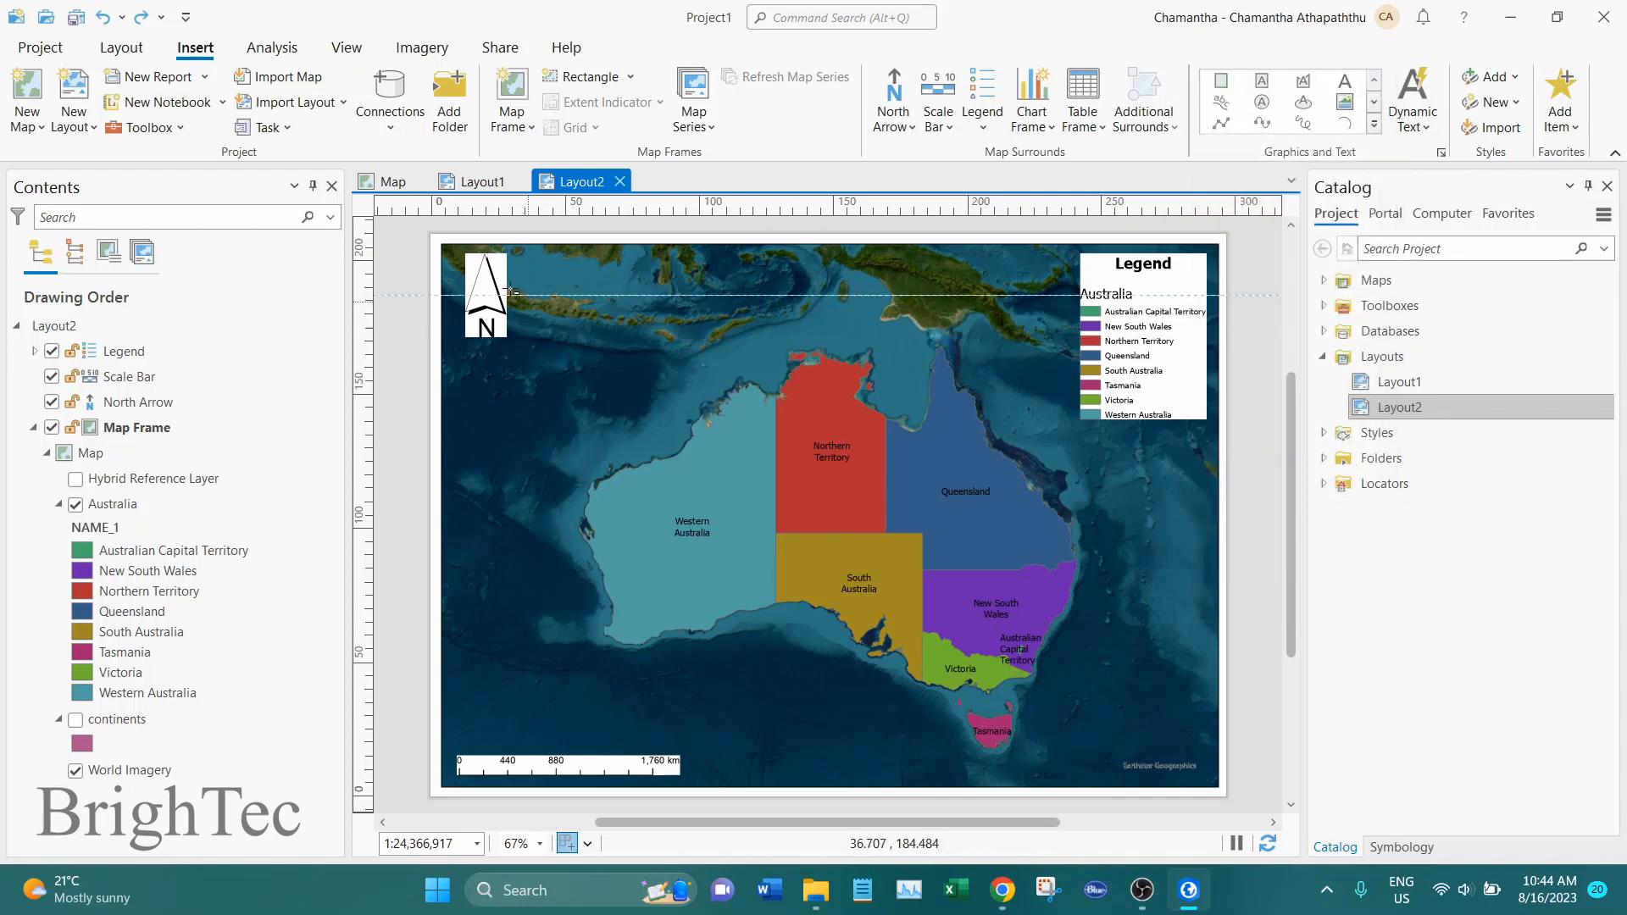
left_click_drag(434, 239, 1224, 797)
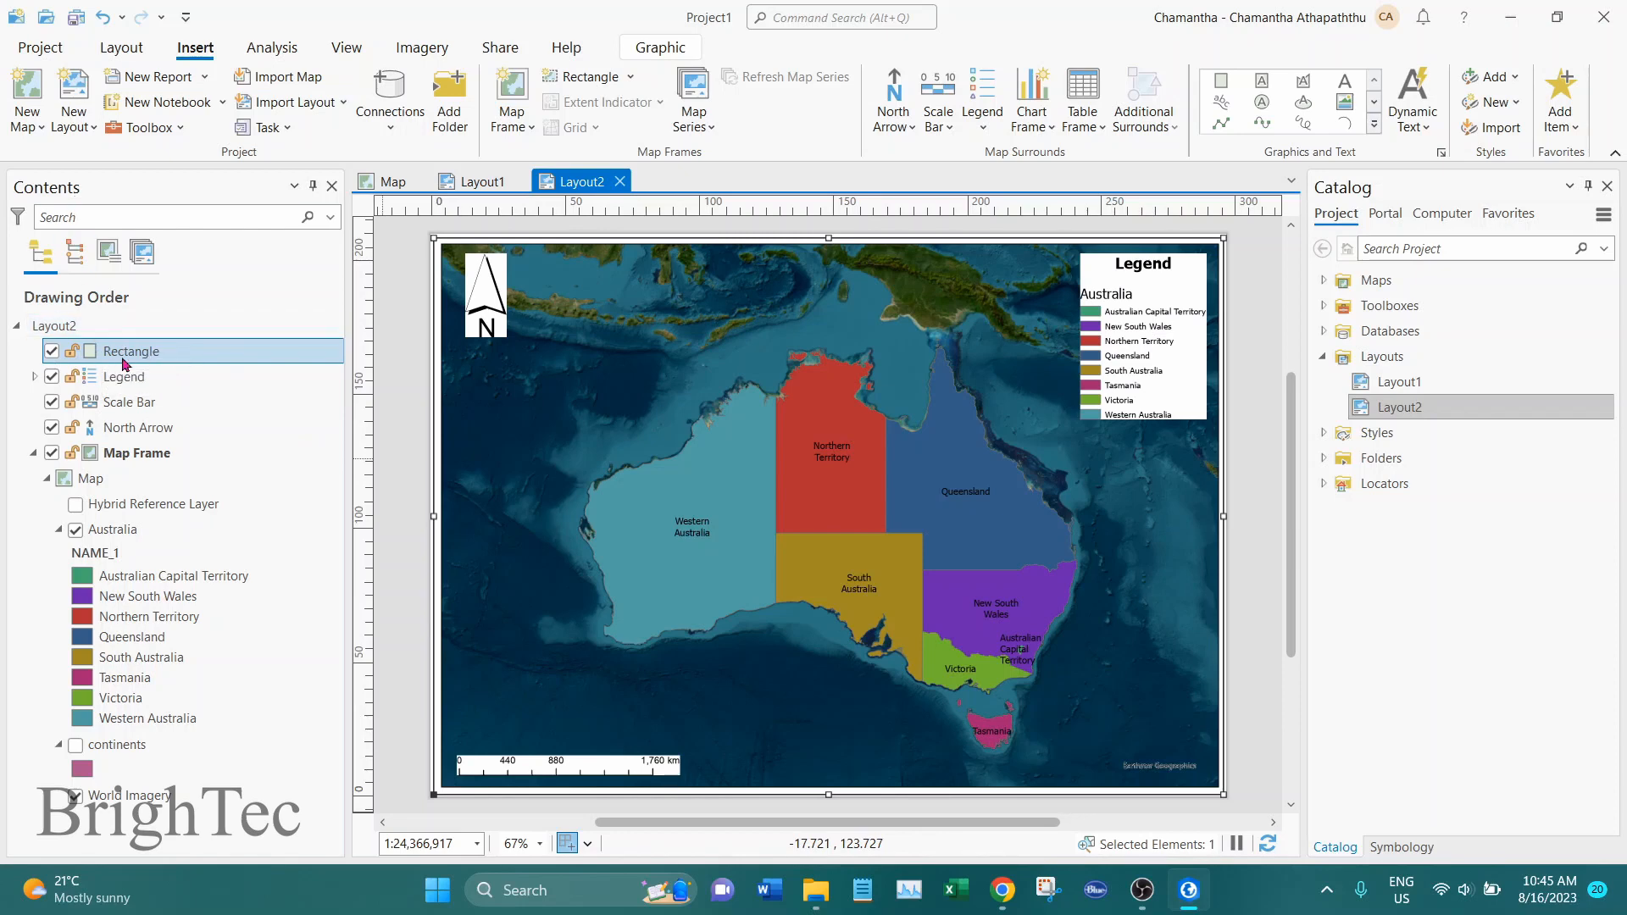
Step: Set the border rectangle's outline width to 2 pt, apply it, and inspect the border near the north arrow
right_click(155, 355)
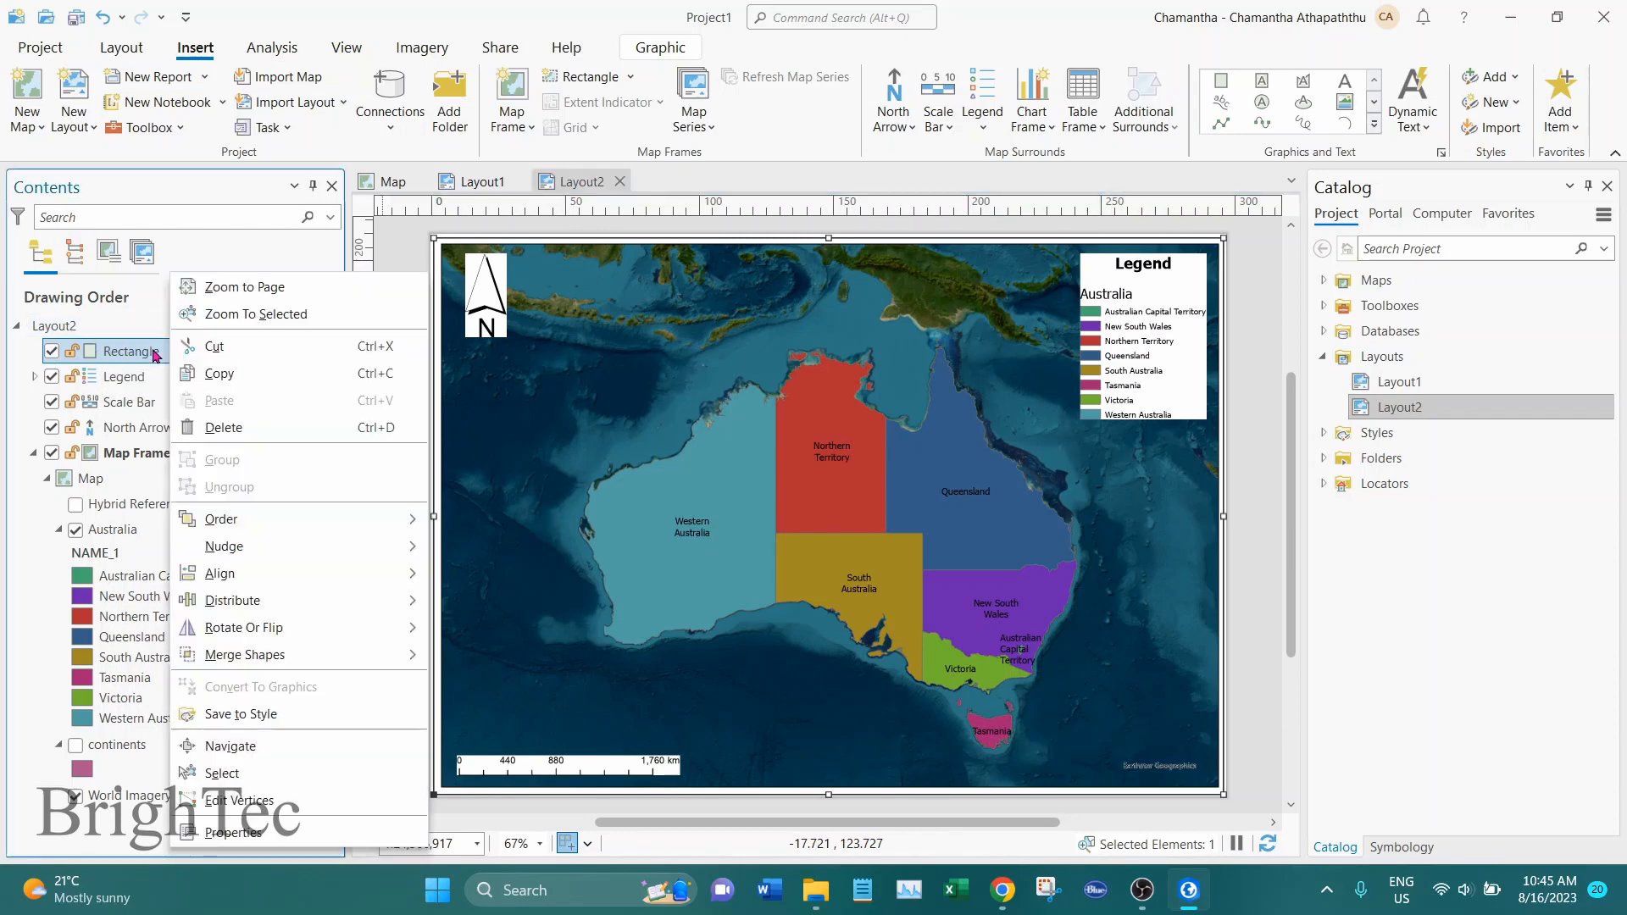
left_click(294, 845)
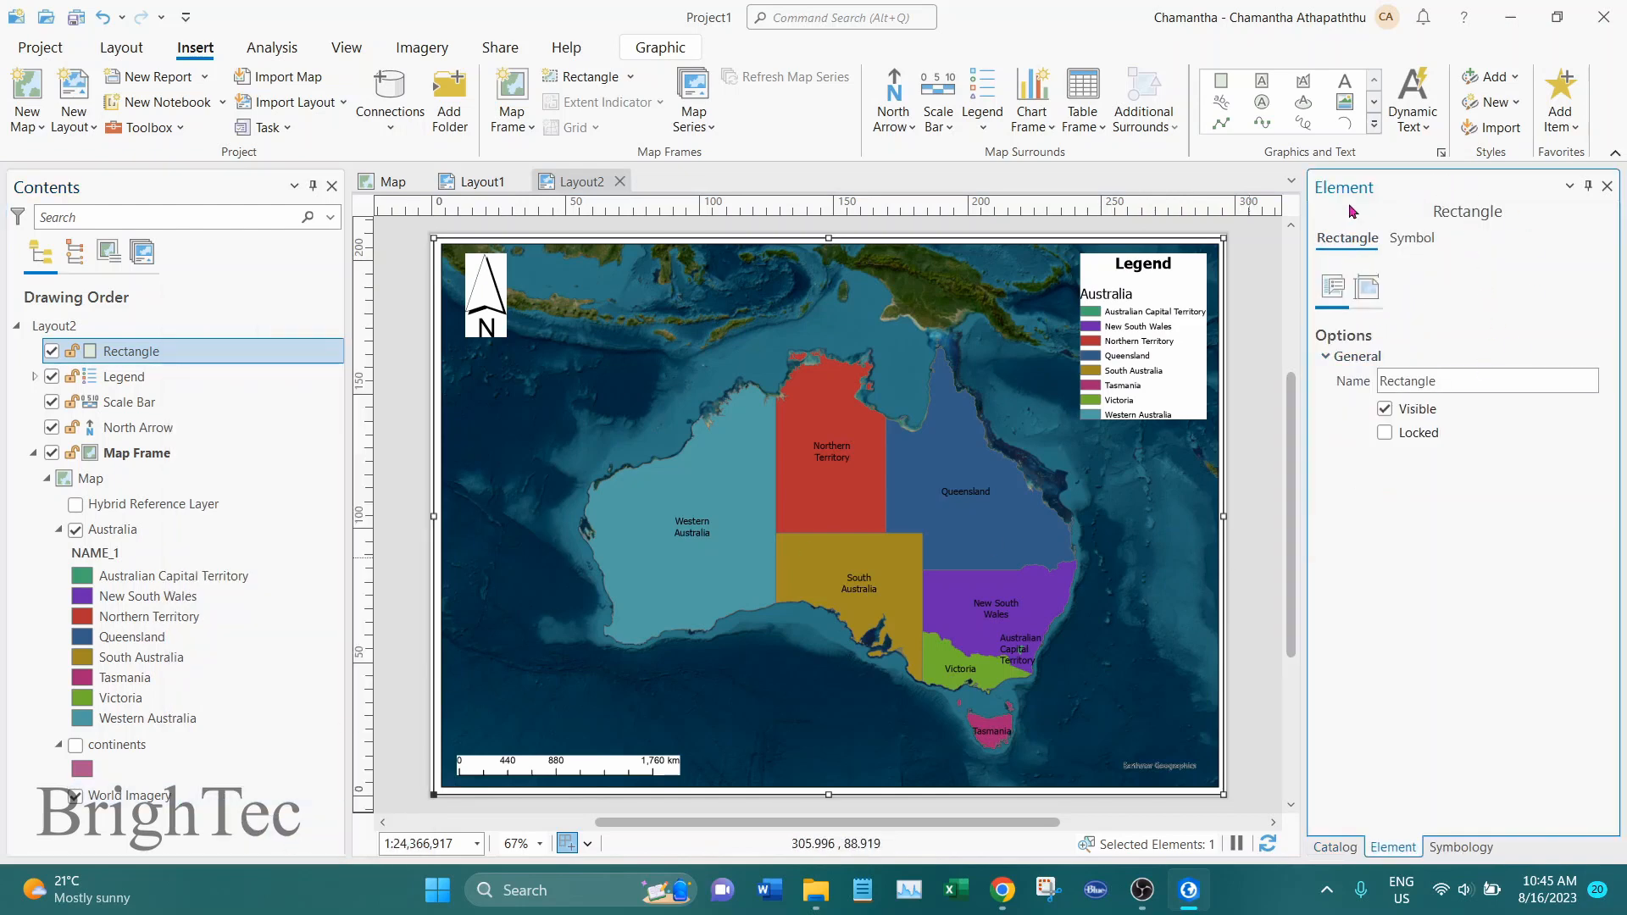
left_click(1361, 287)
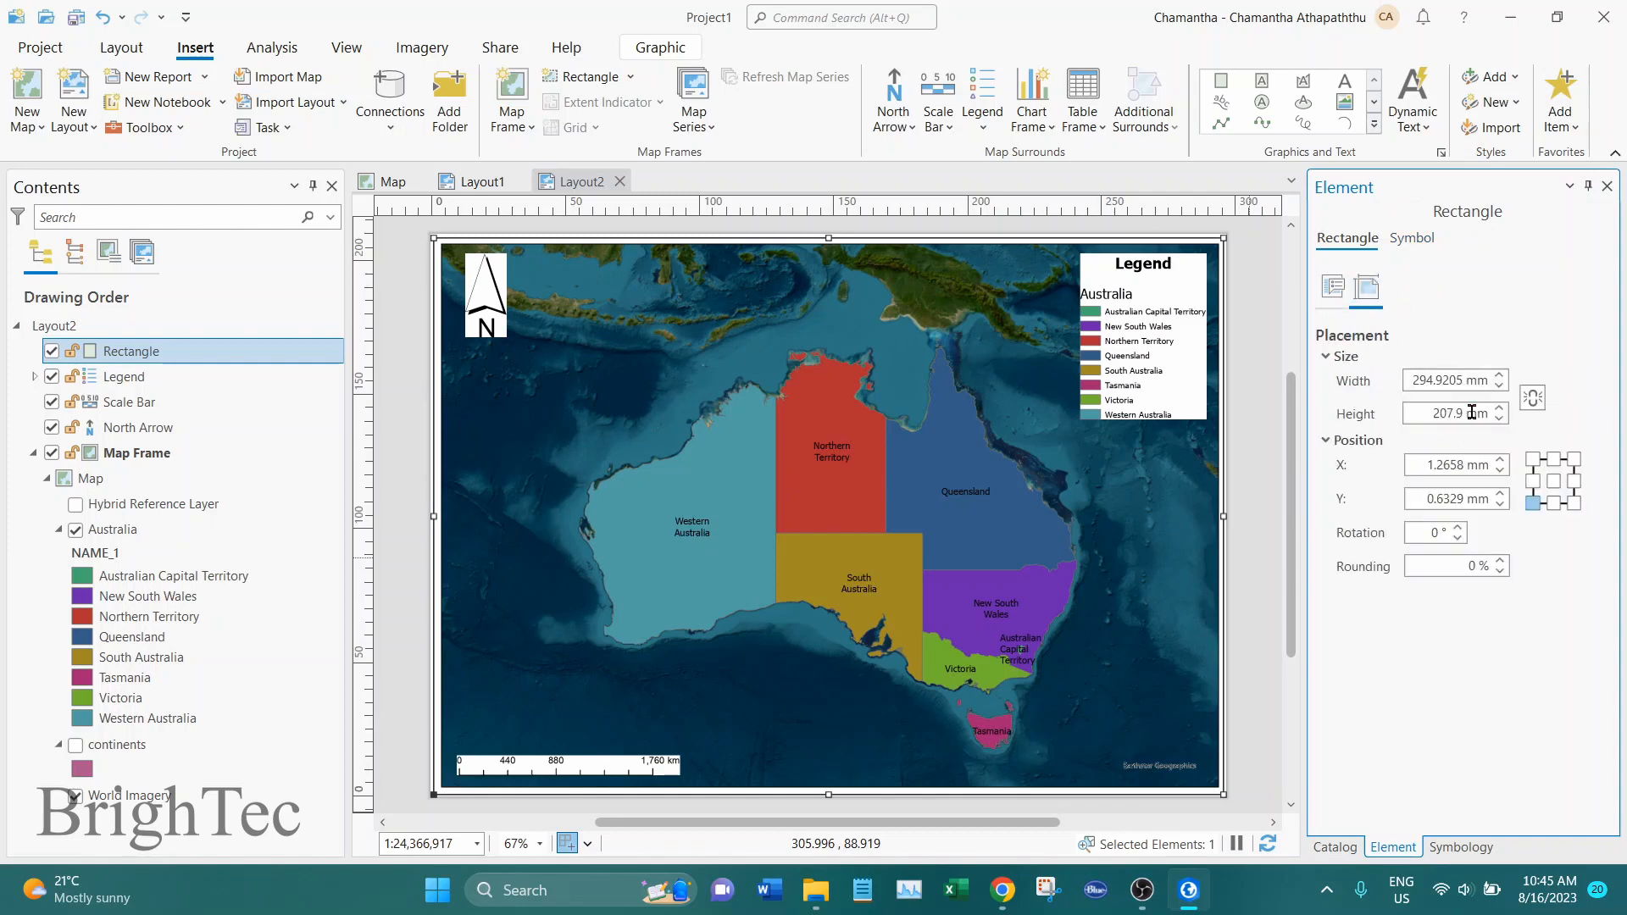
left_click(1413, 243)
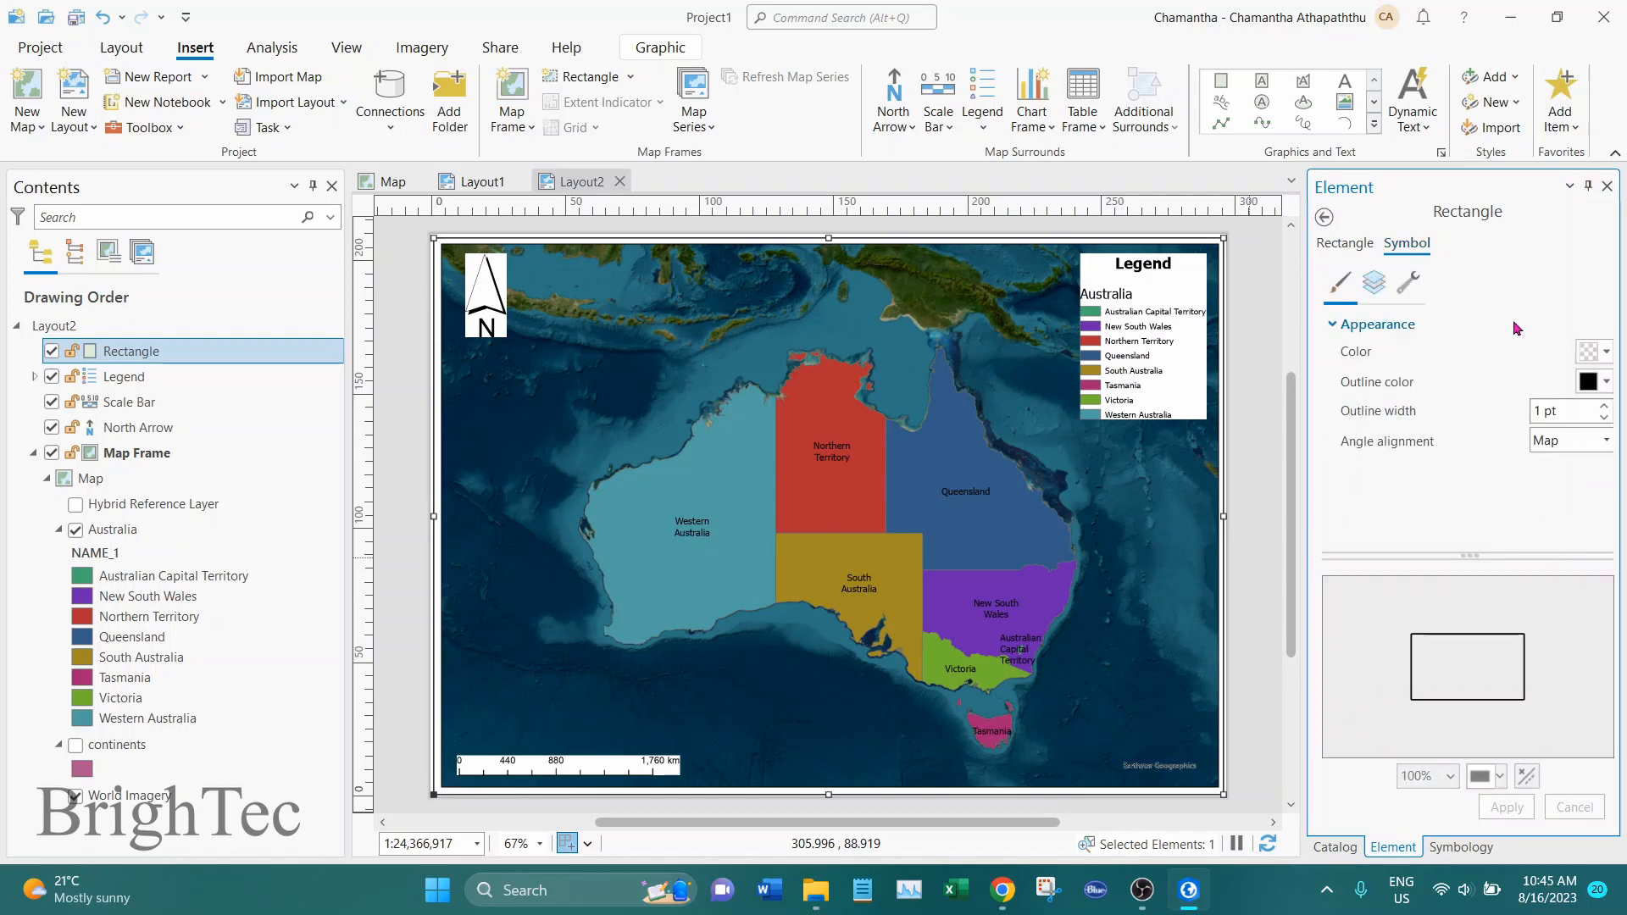
left_click(1604, 406)
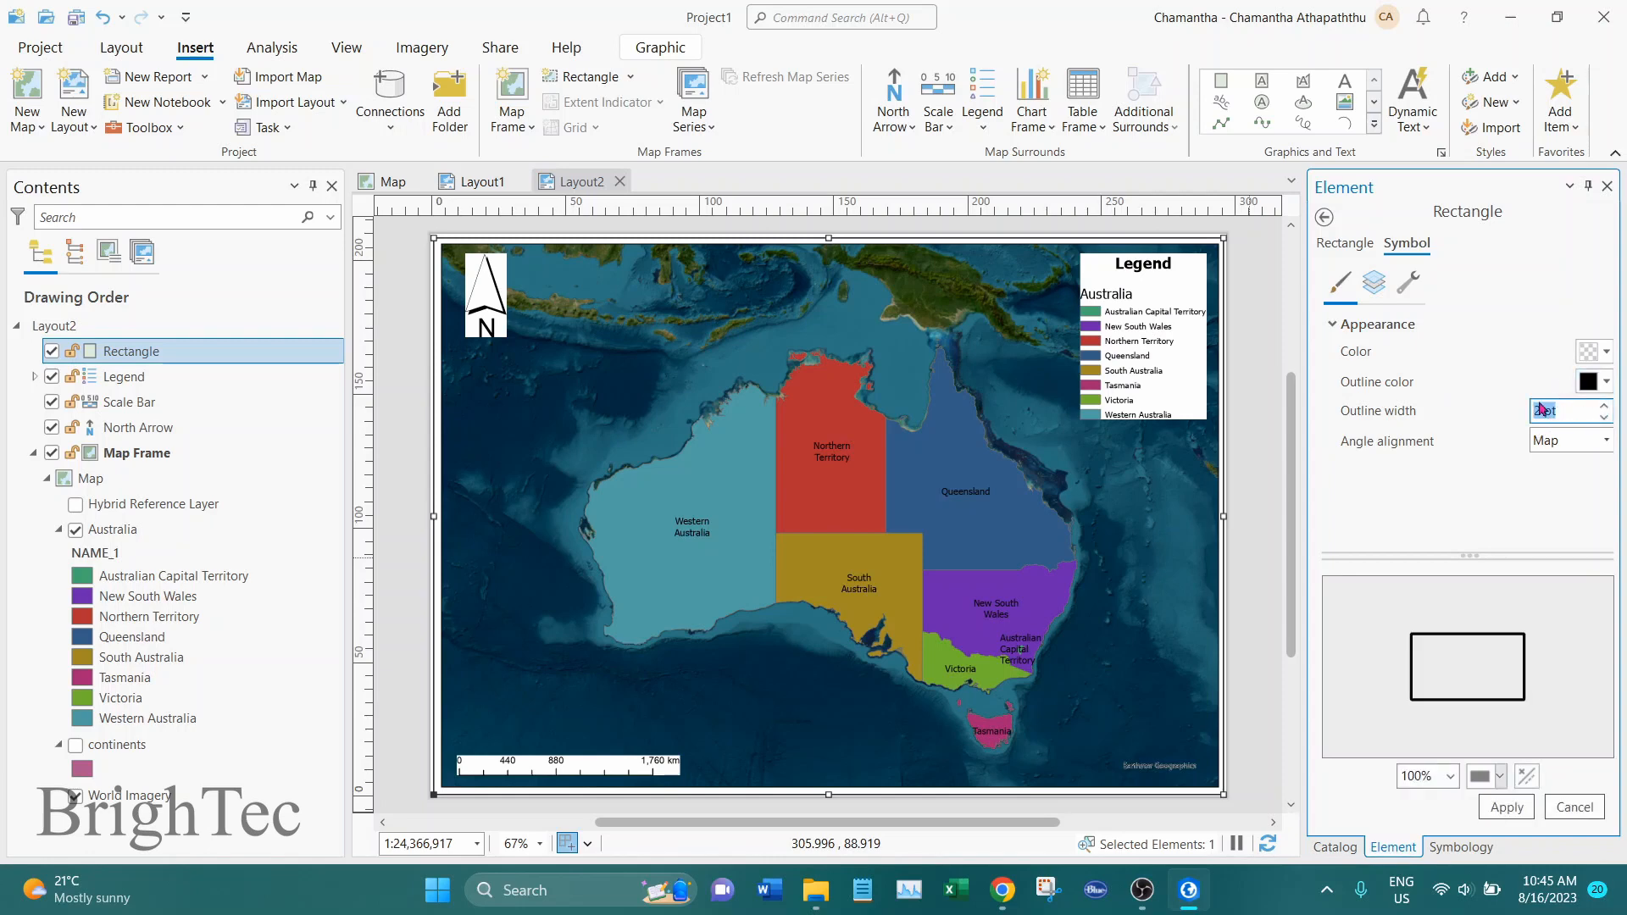
left_click(1507, 807)
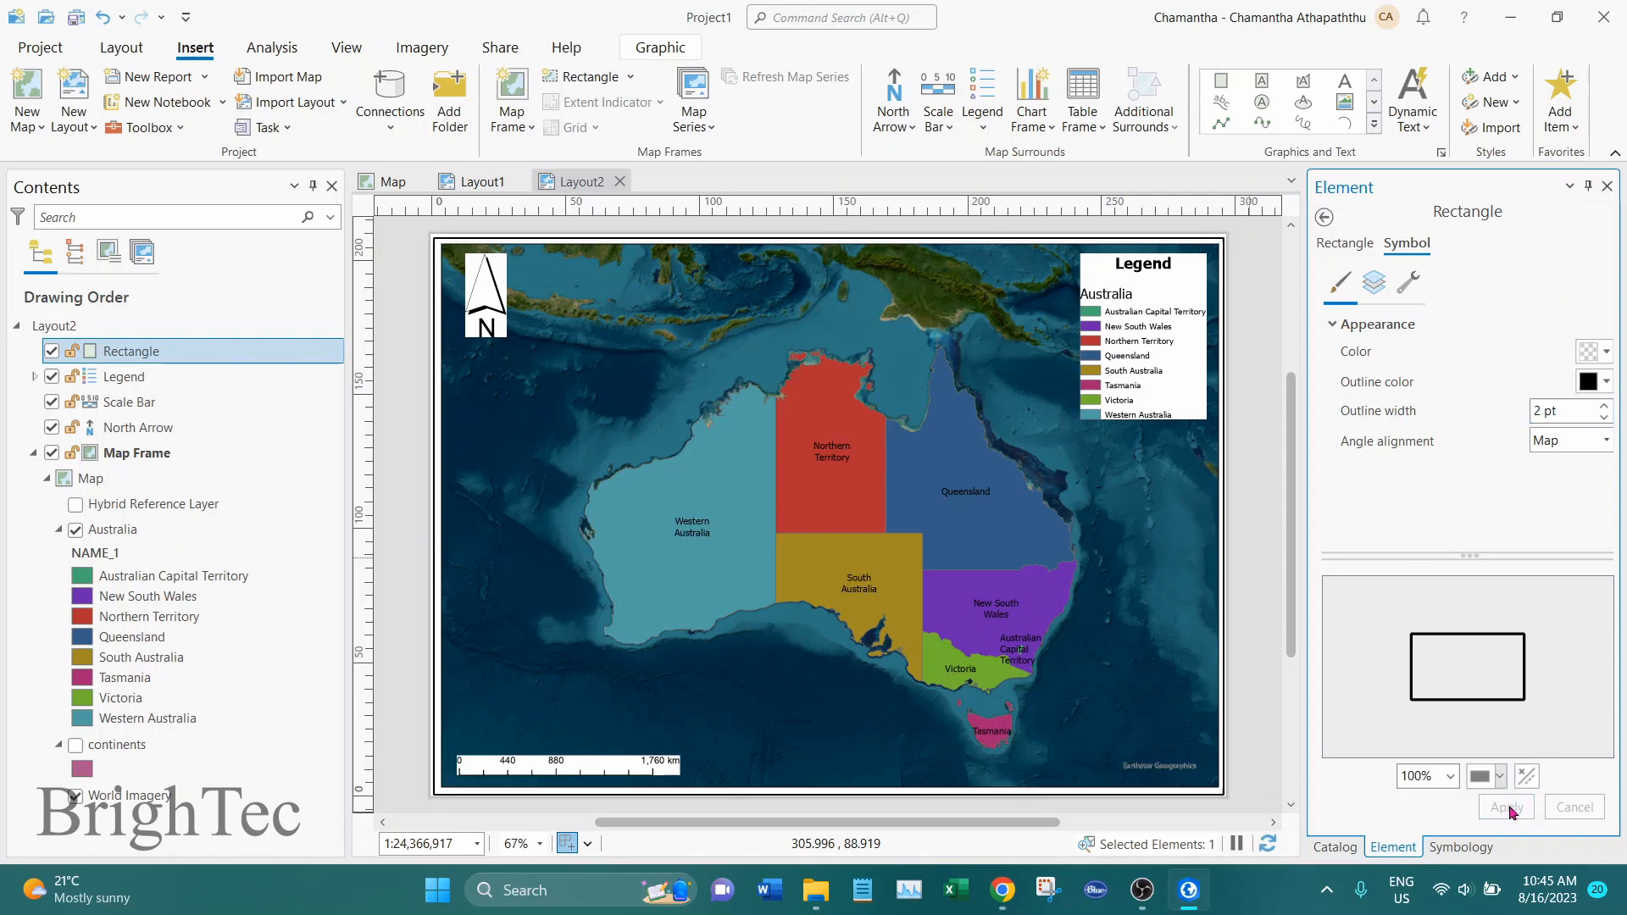
scroll(601, 320, "up", 4)
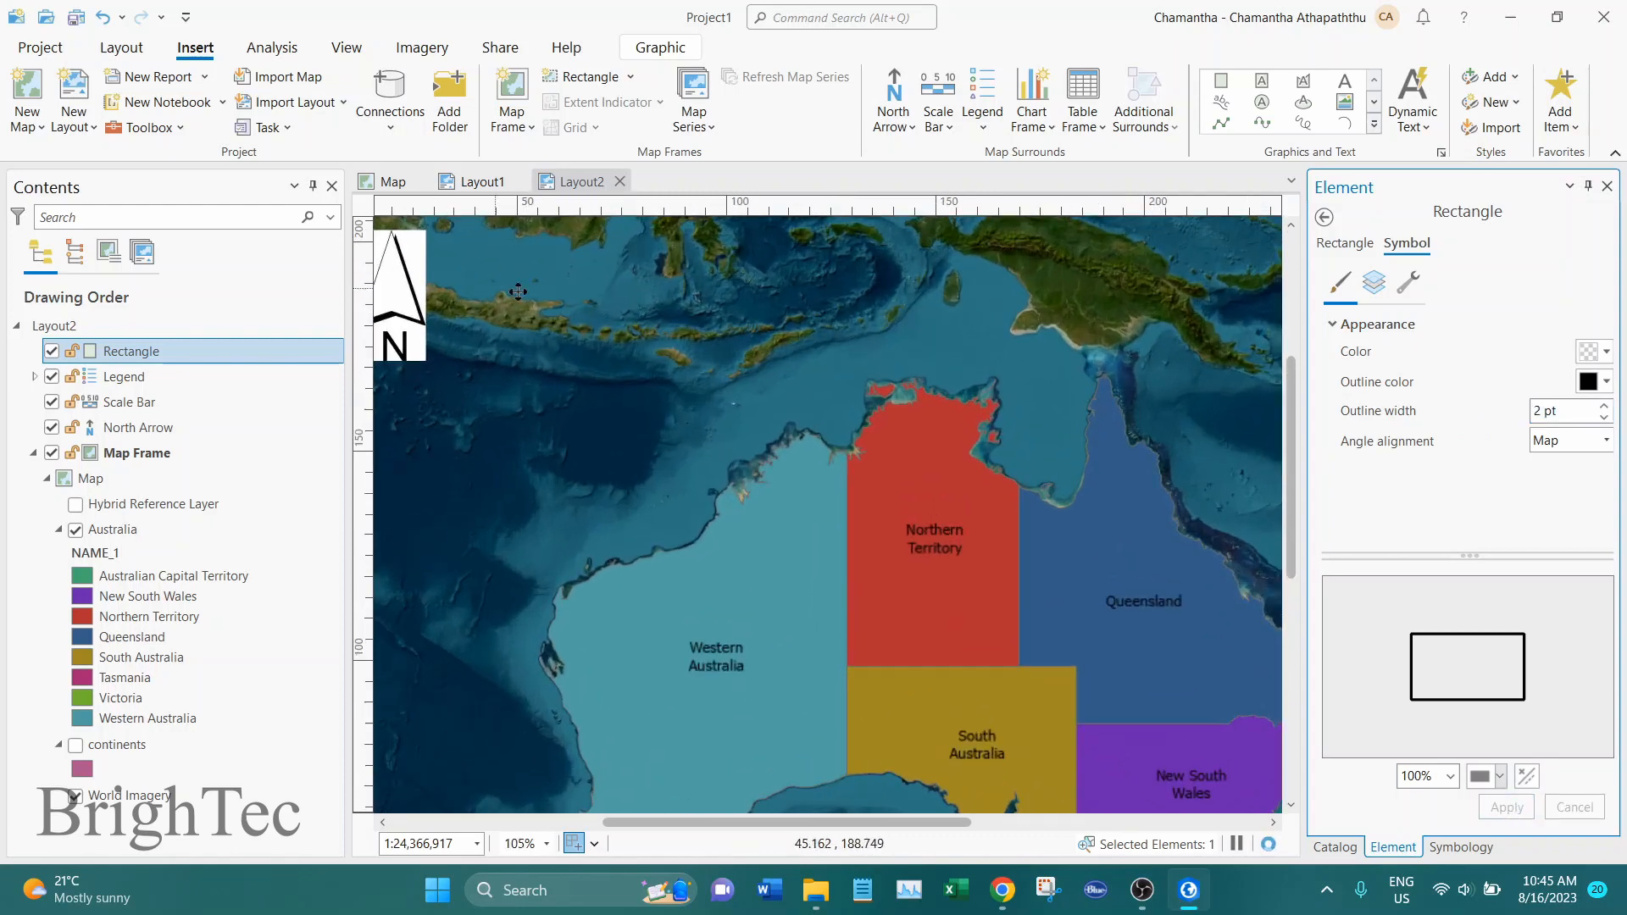
scroll(539, 364, "up", 4)
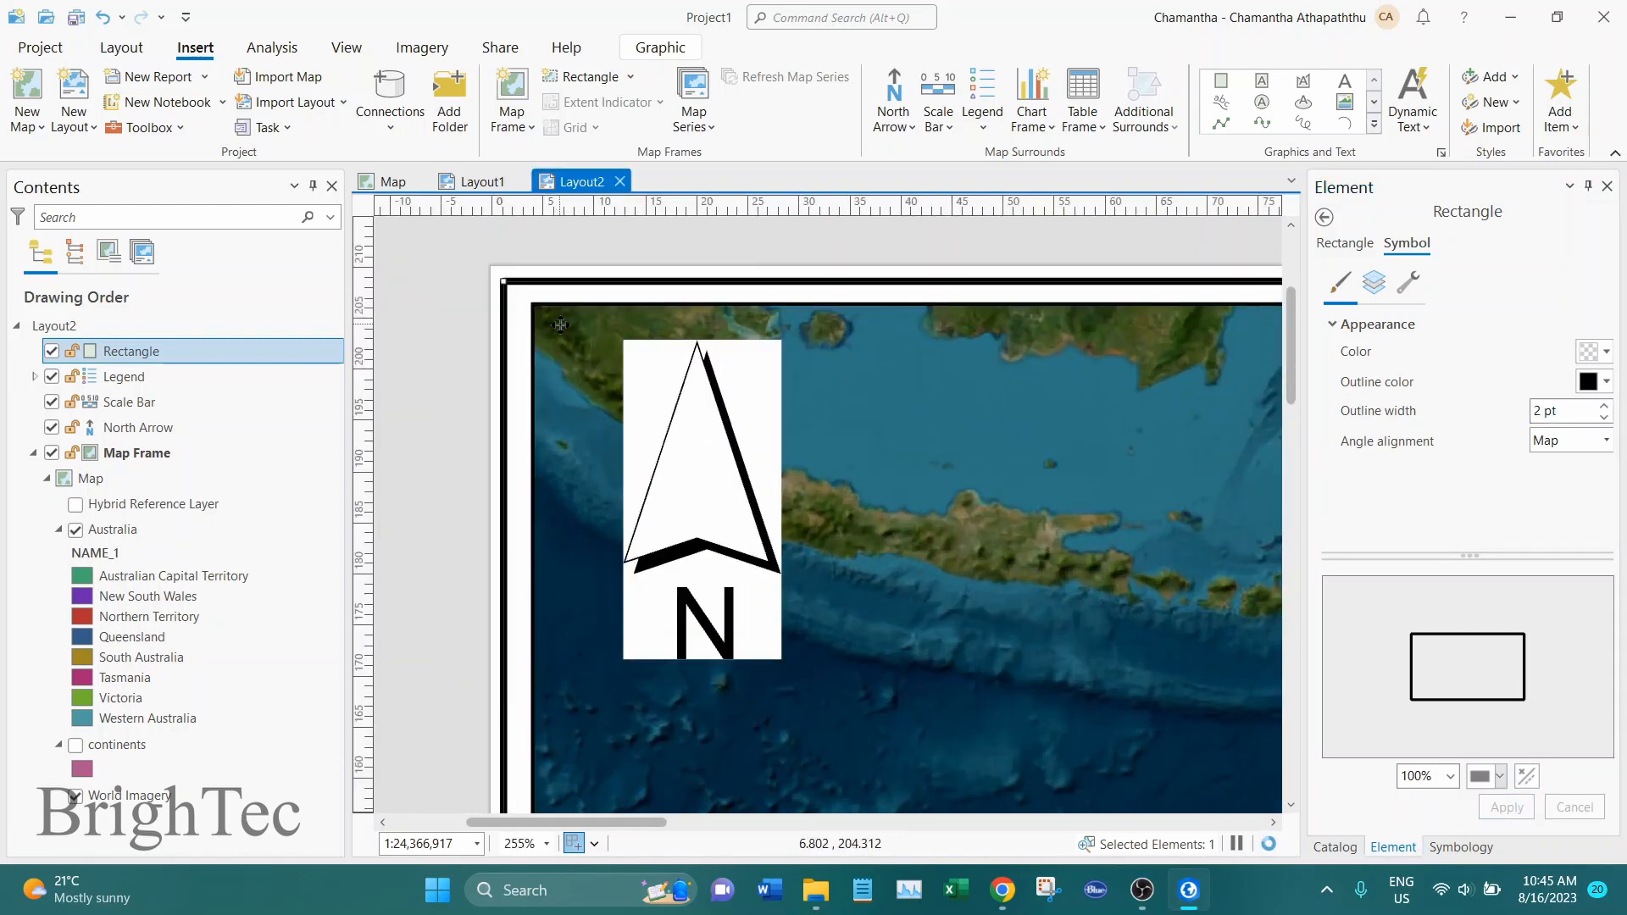
scroll(560, 325, "down", 8)
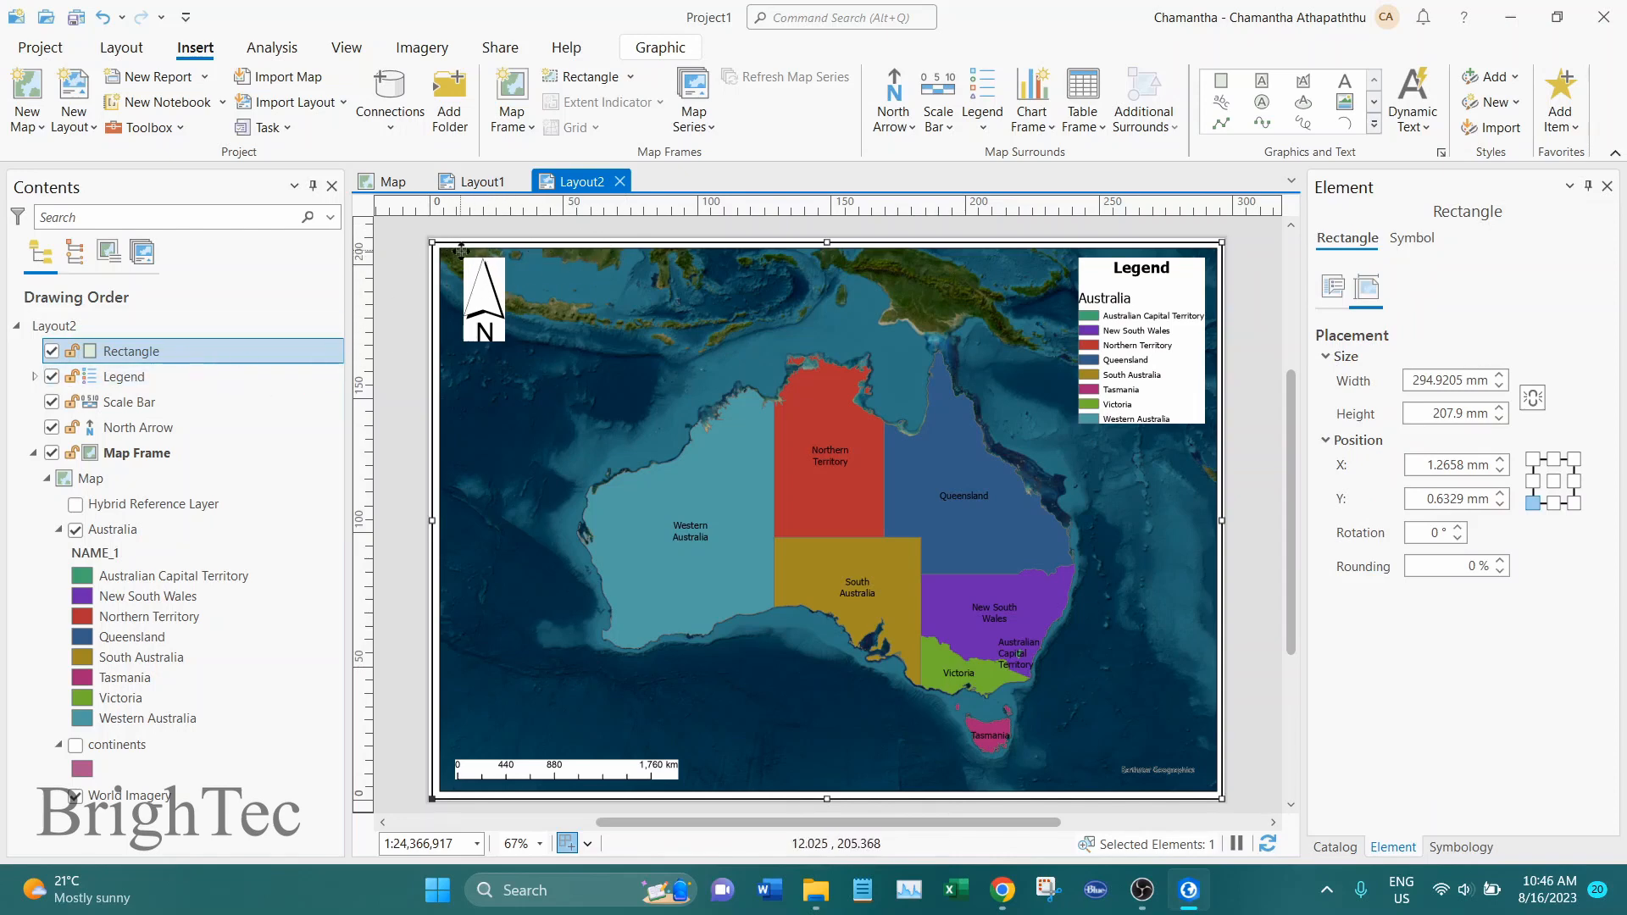
Step: Send the border rectangle to the back of Layout2's drawing order and select the map frame
right_click(235, 359)
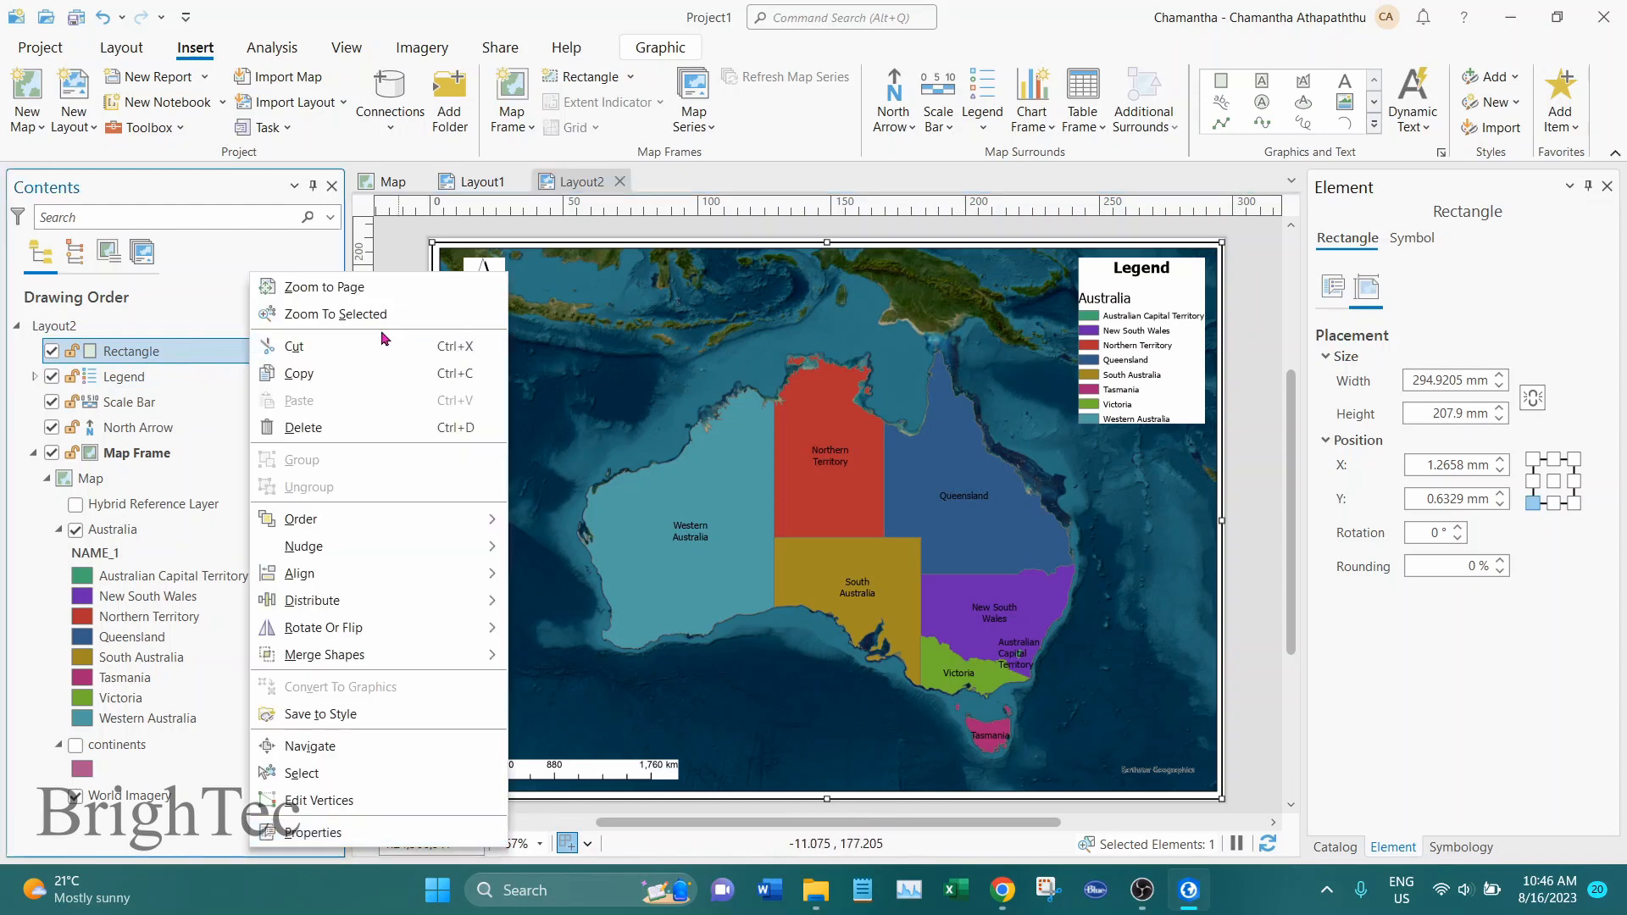
right_click(185, 351)
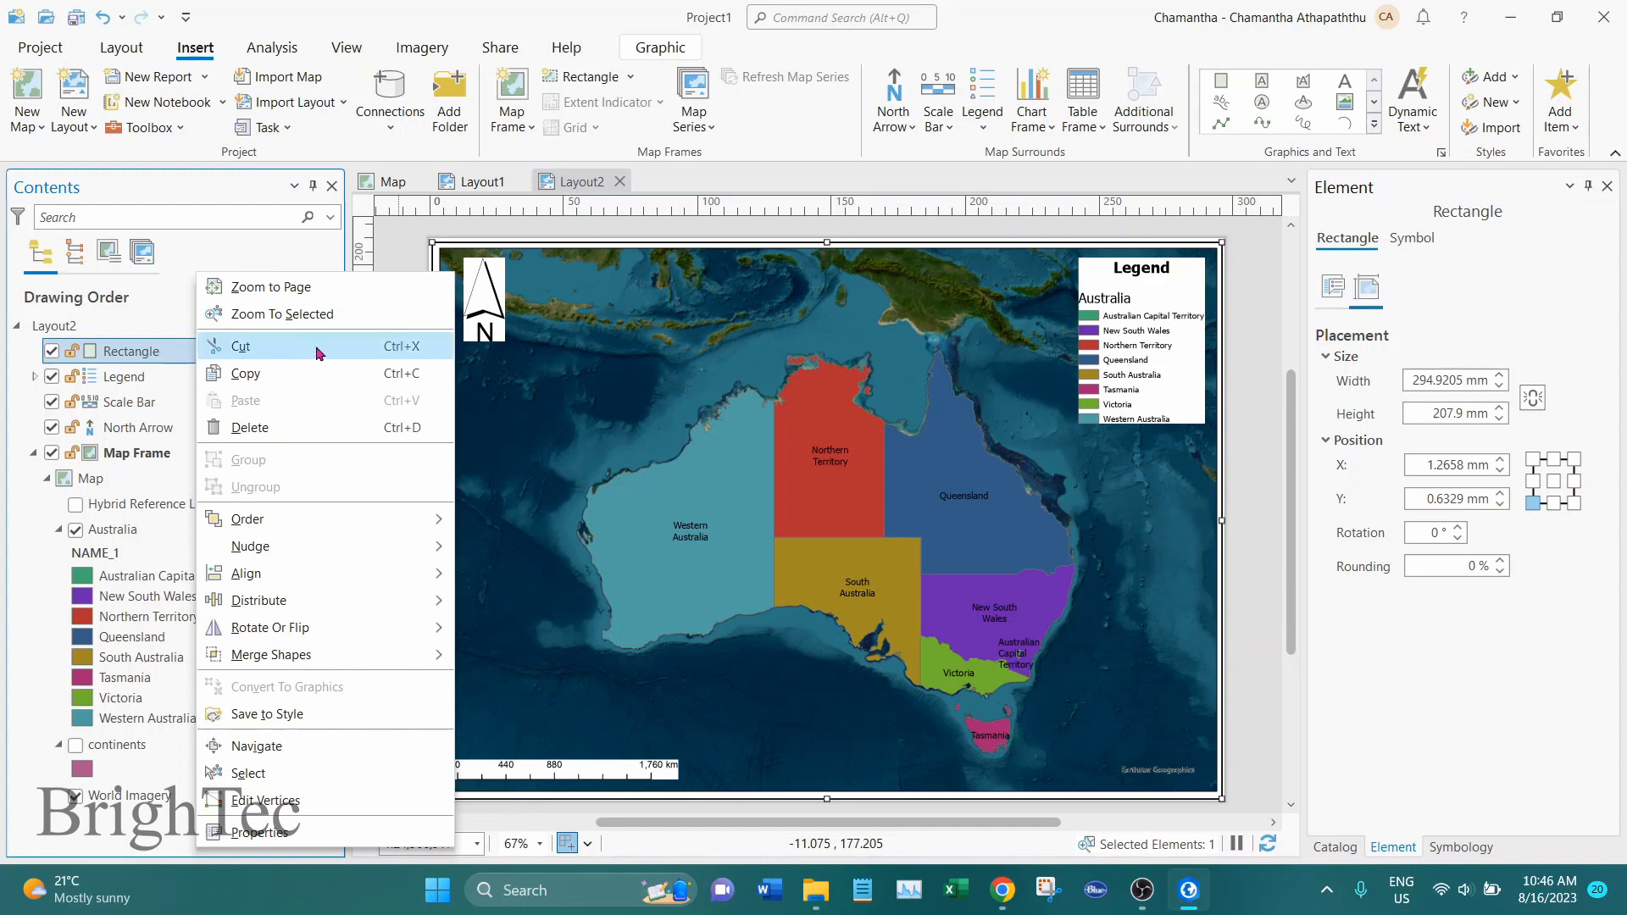
right_click(151, 358)
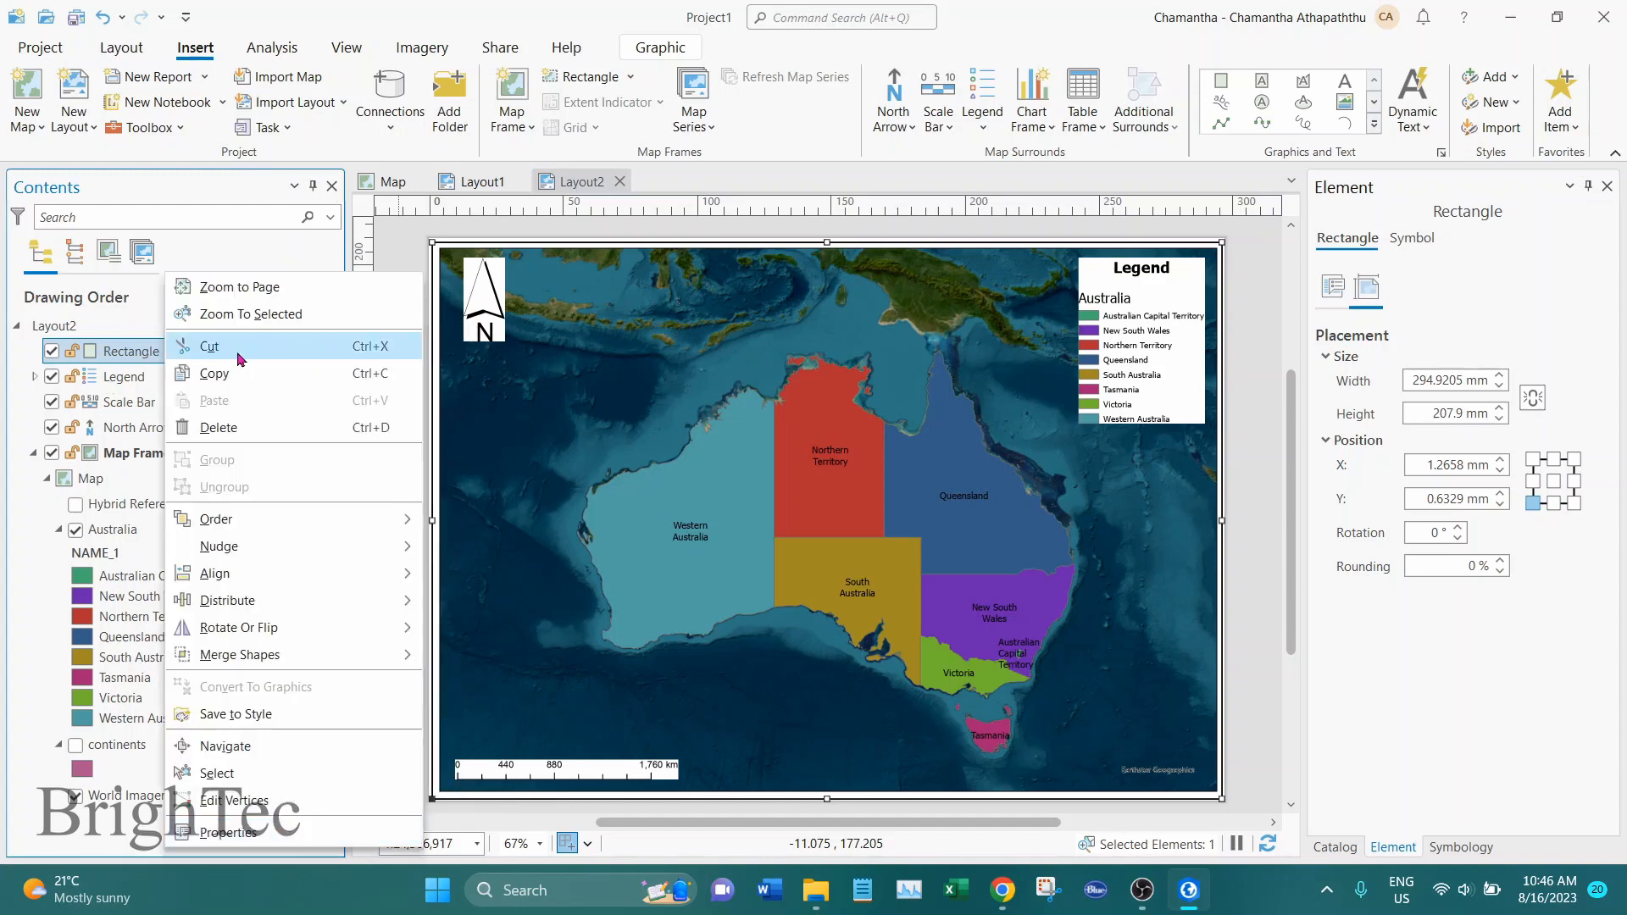
mouse_move(259, 532)
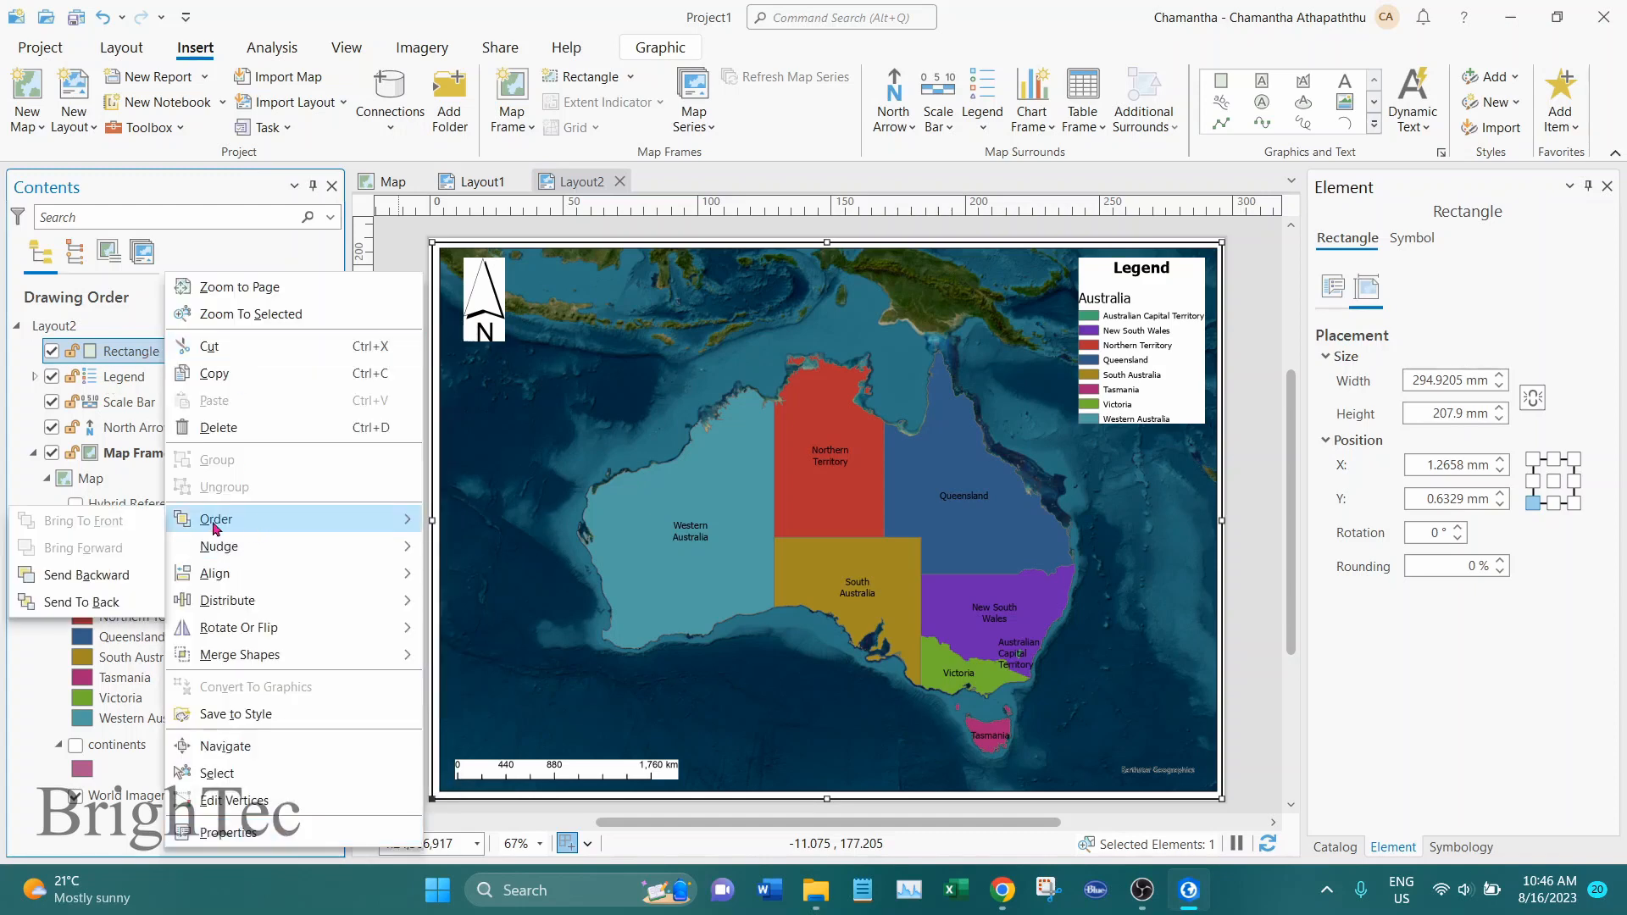
left_click(83, 602)
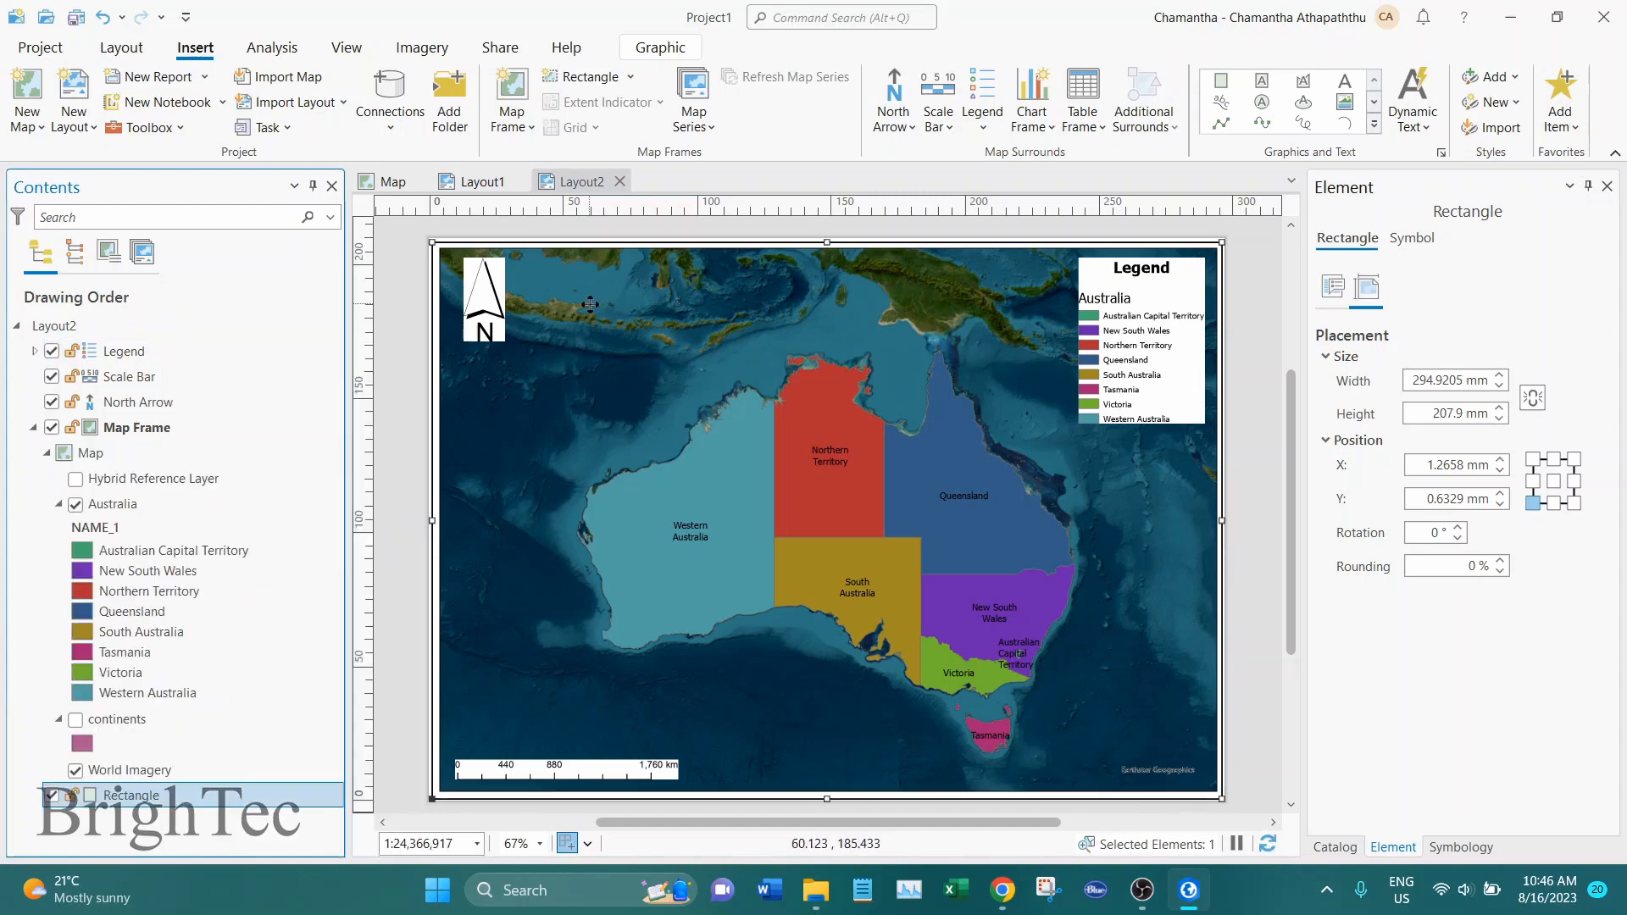
left_click(613, 320)
Step: Insert a second map frame from the 1:31,092,415 view of Map, placed between the north arrow and the legend over the main map
left_click(1335, 848)
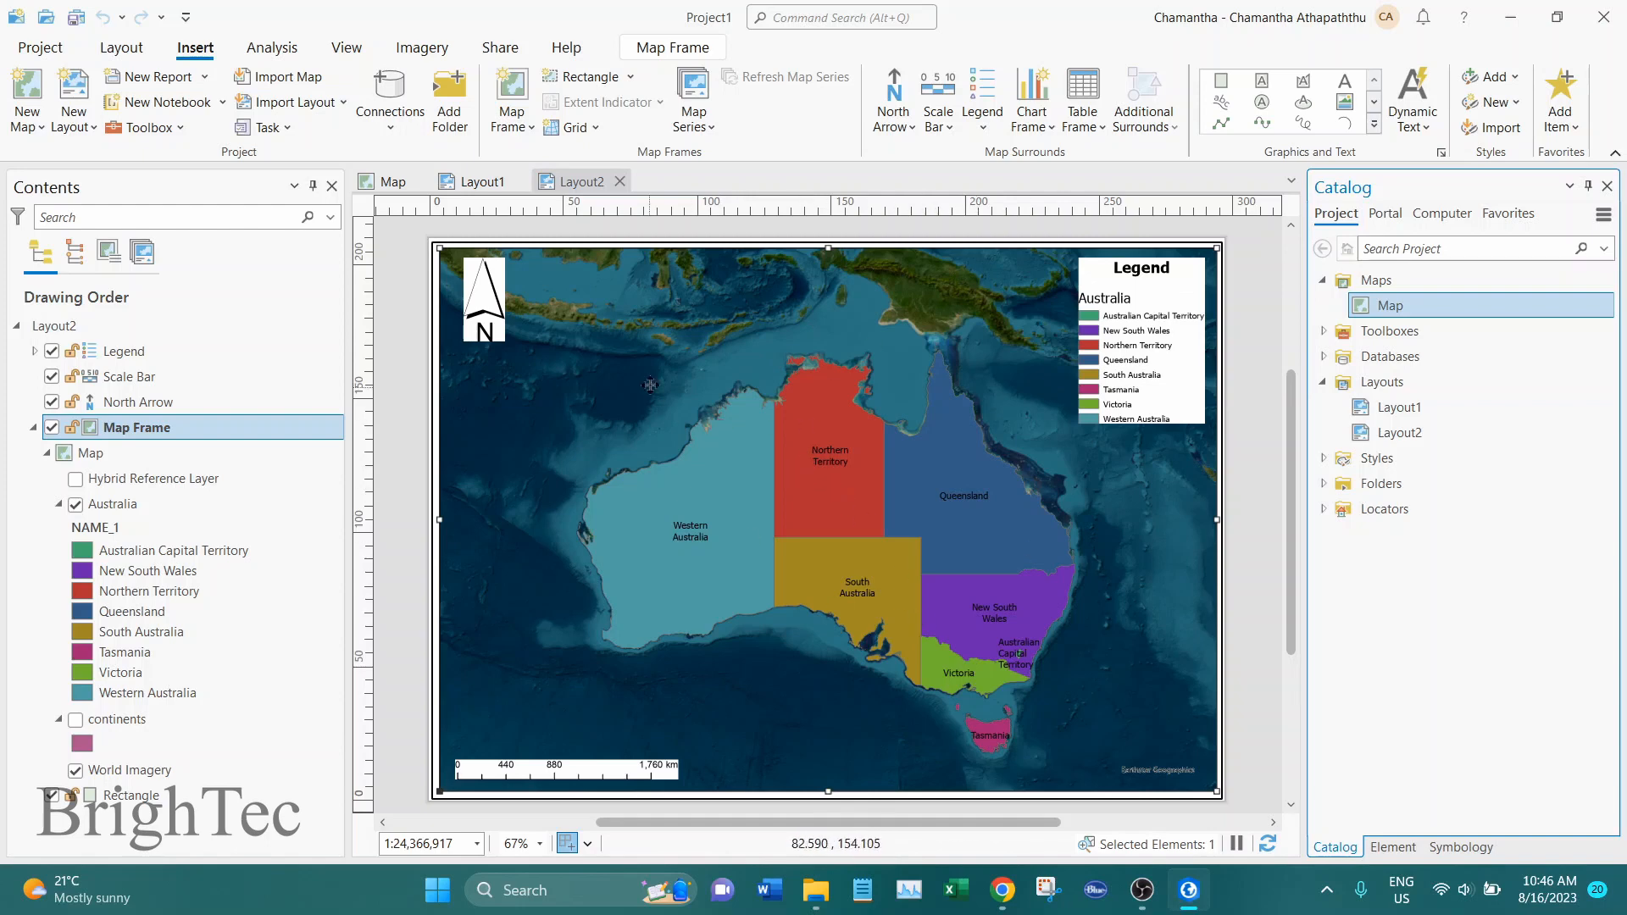
left_click(673, 390)
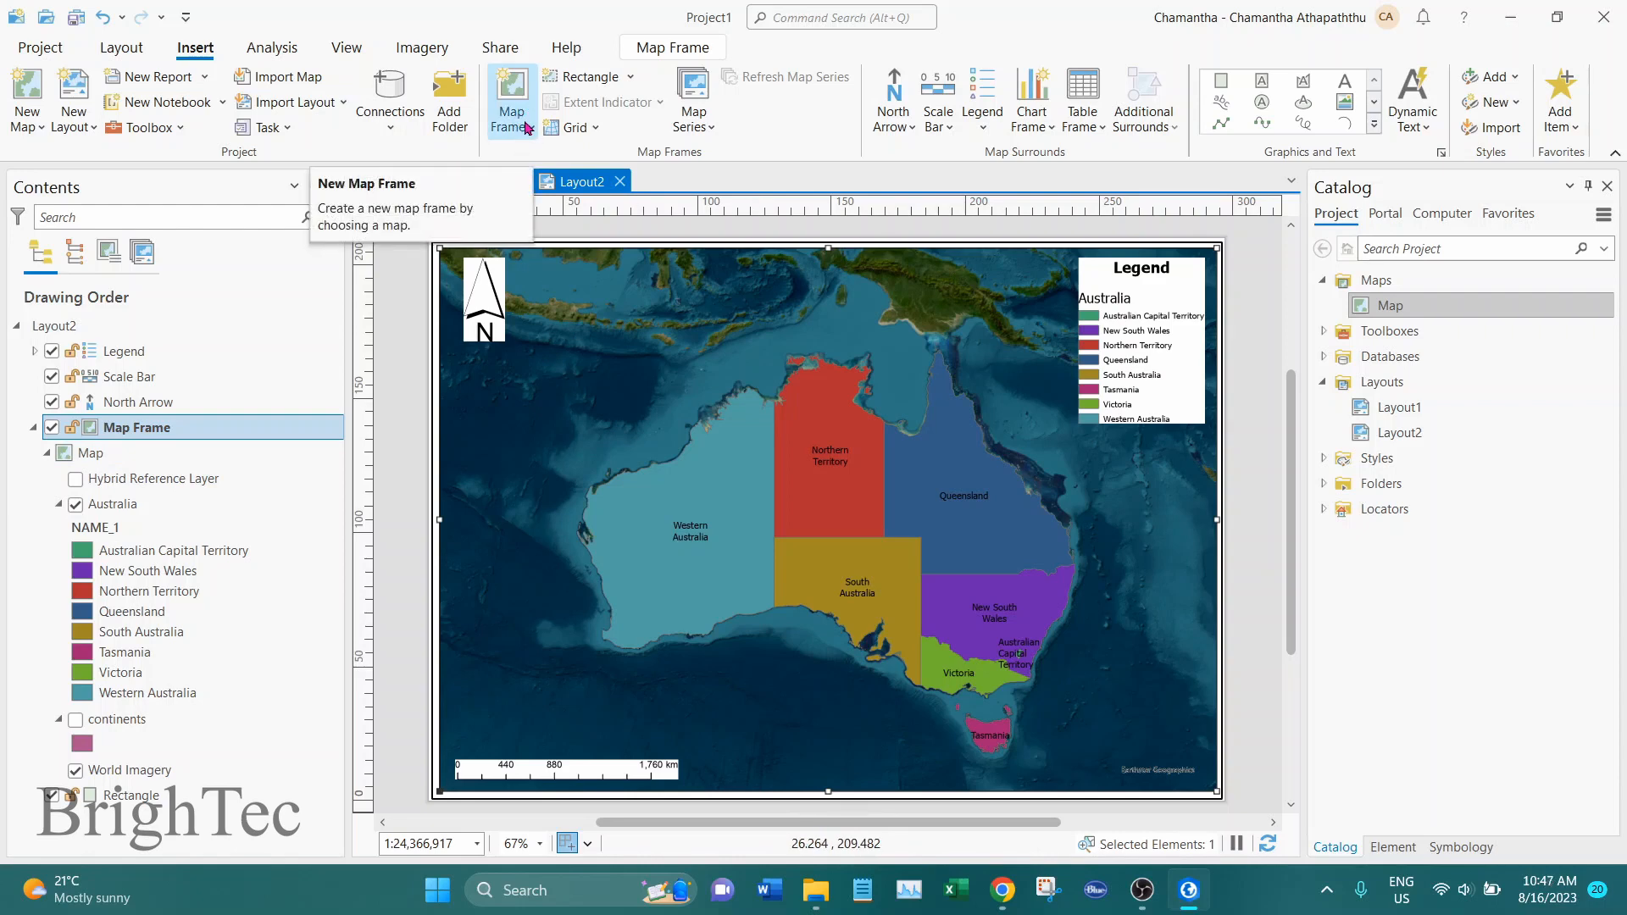
left_click(513, 129)
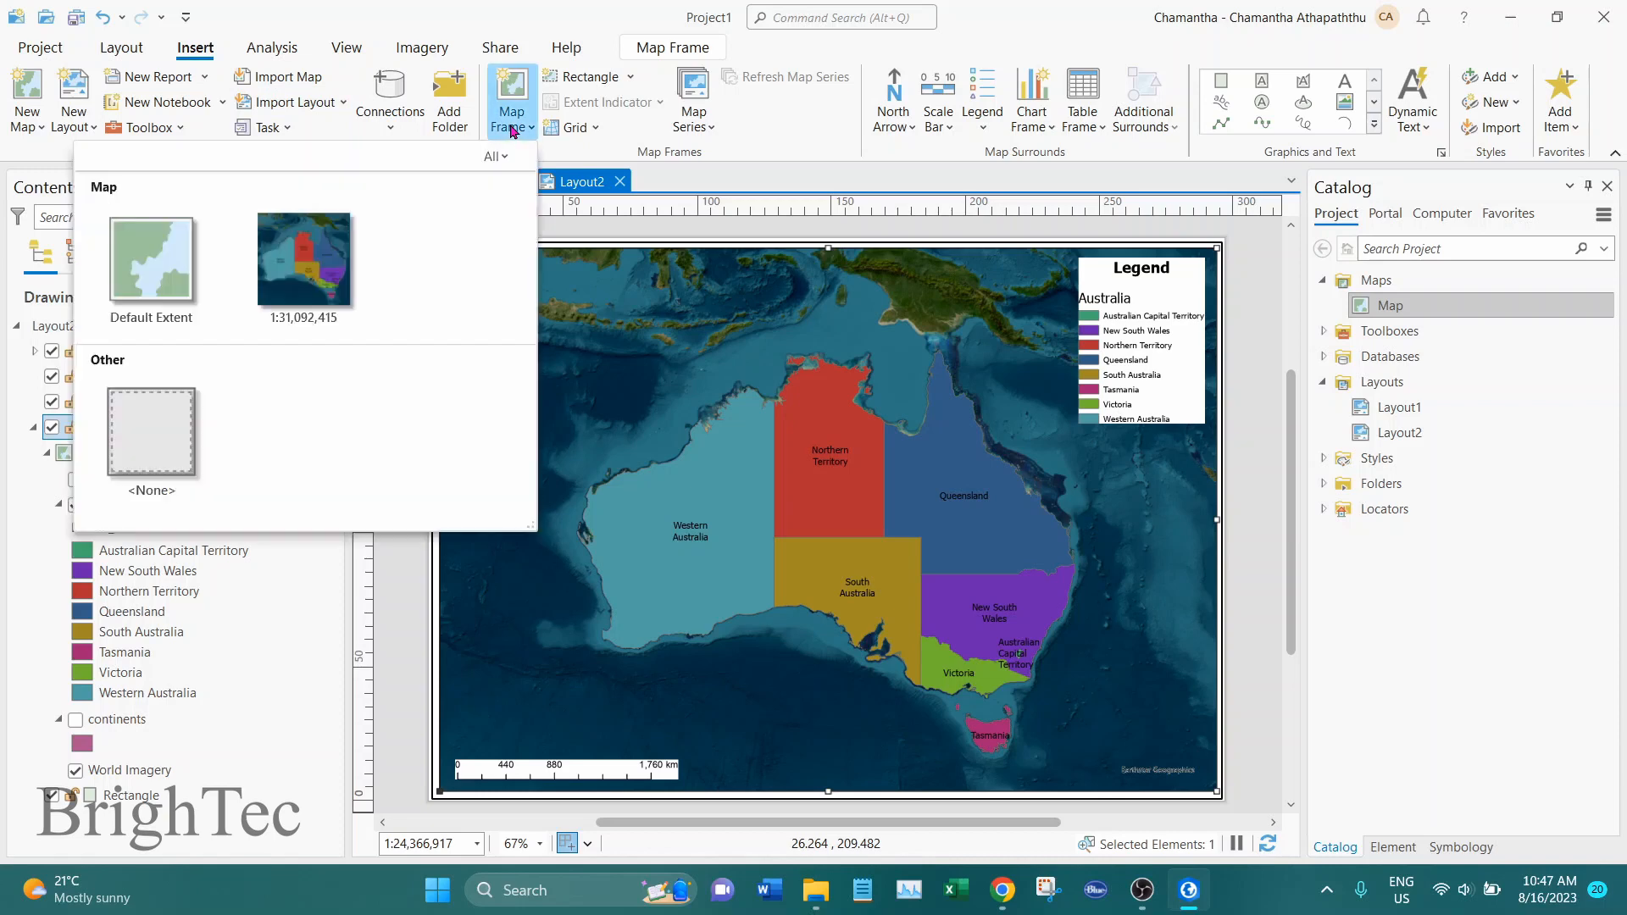
left_click(327, 263)
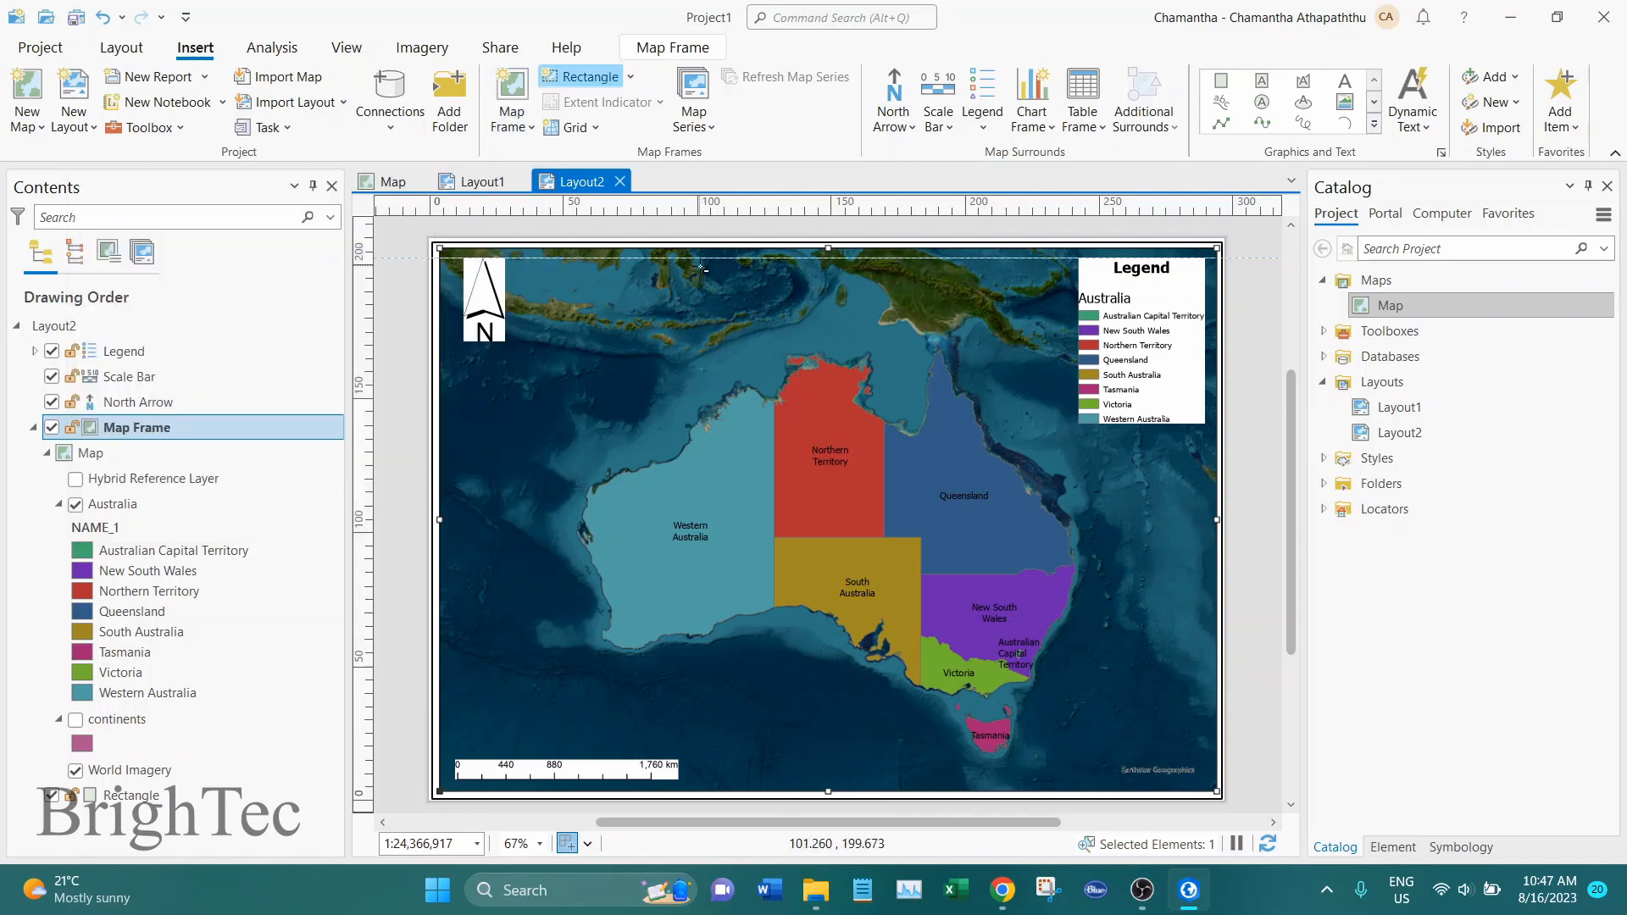
left_click_drag(701, 268, 1045, 560)
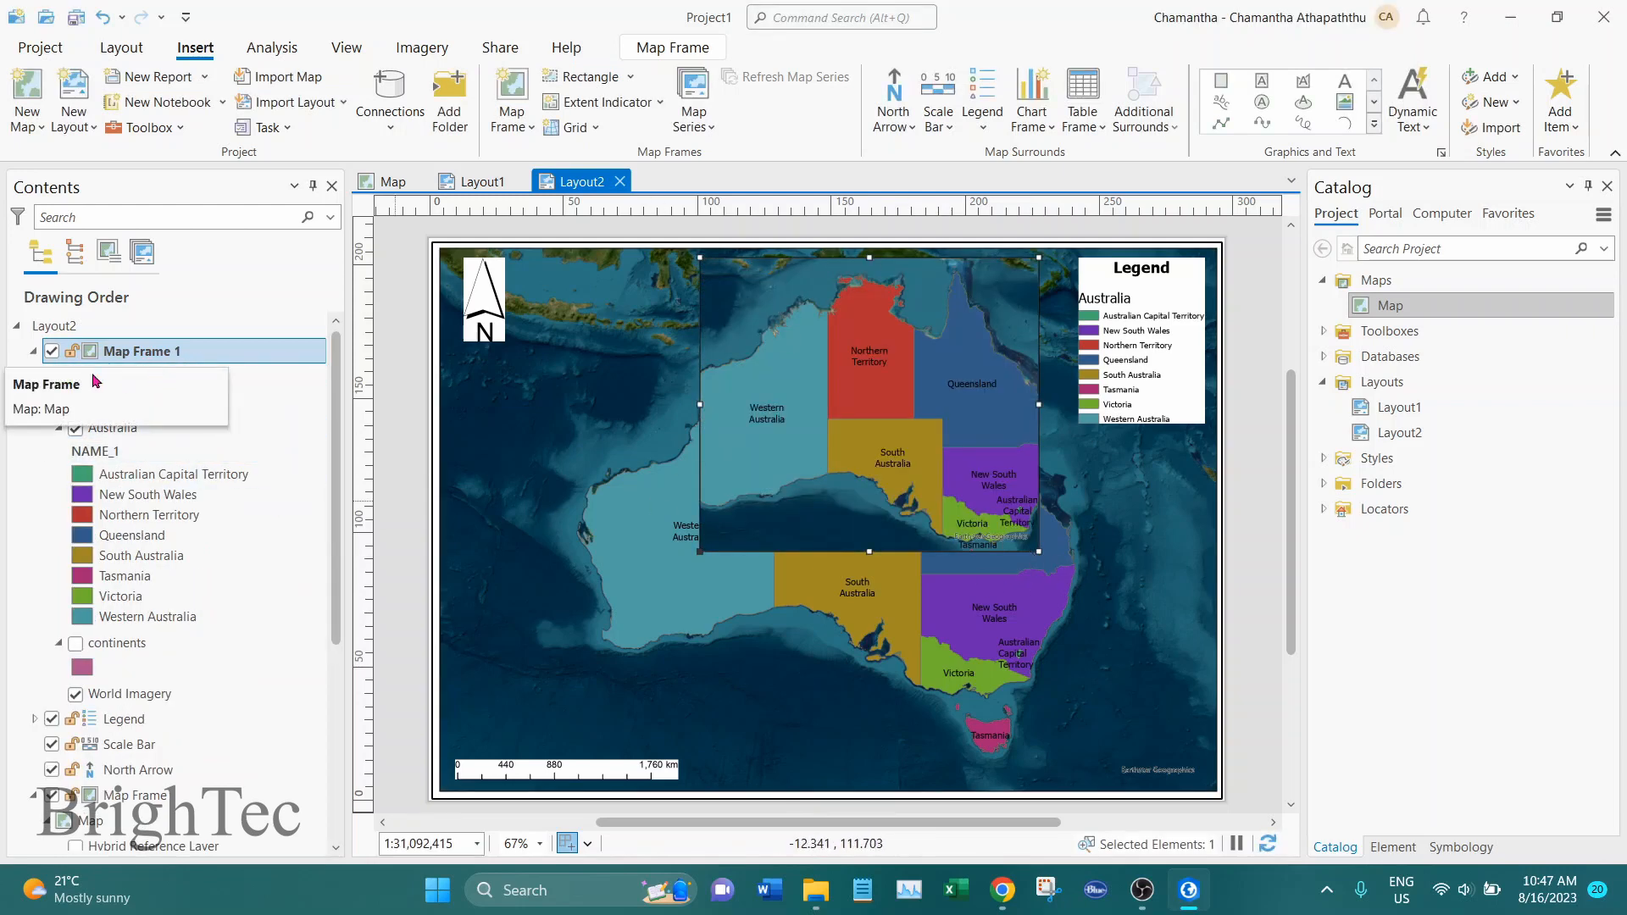
Step: Examine the map and layers behind each of Layout2's two map frames and compare them with the source map view
left_click(35, 351)
left_click(35, 453)
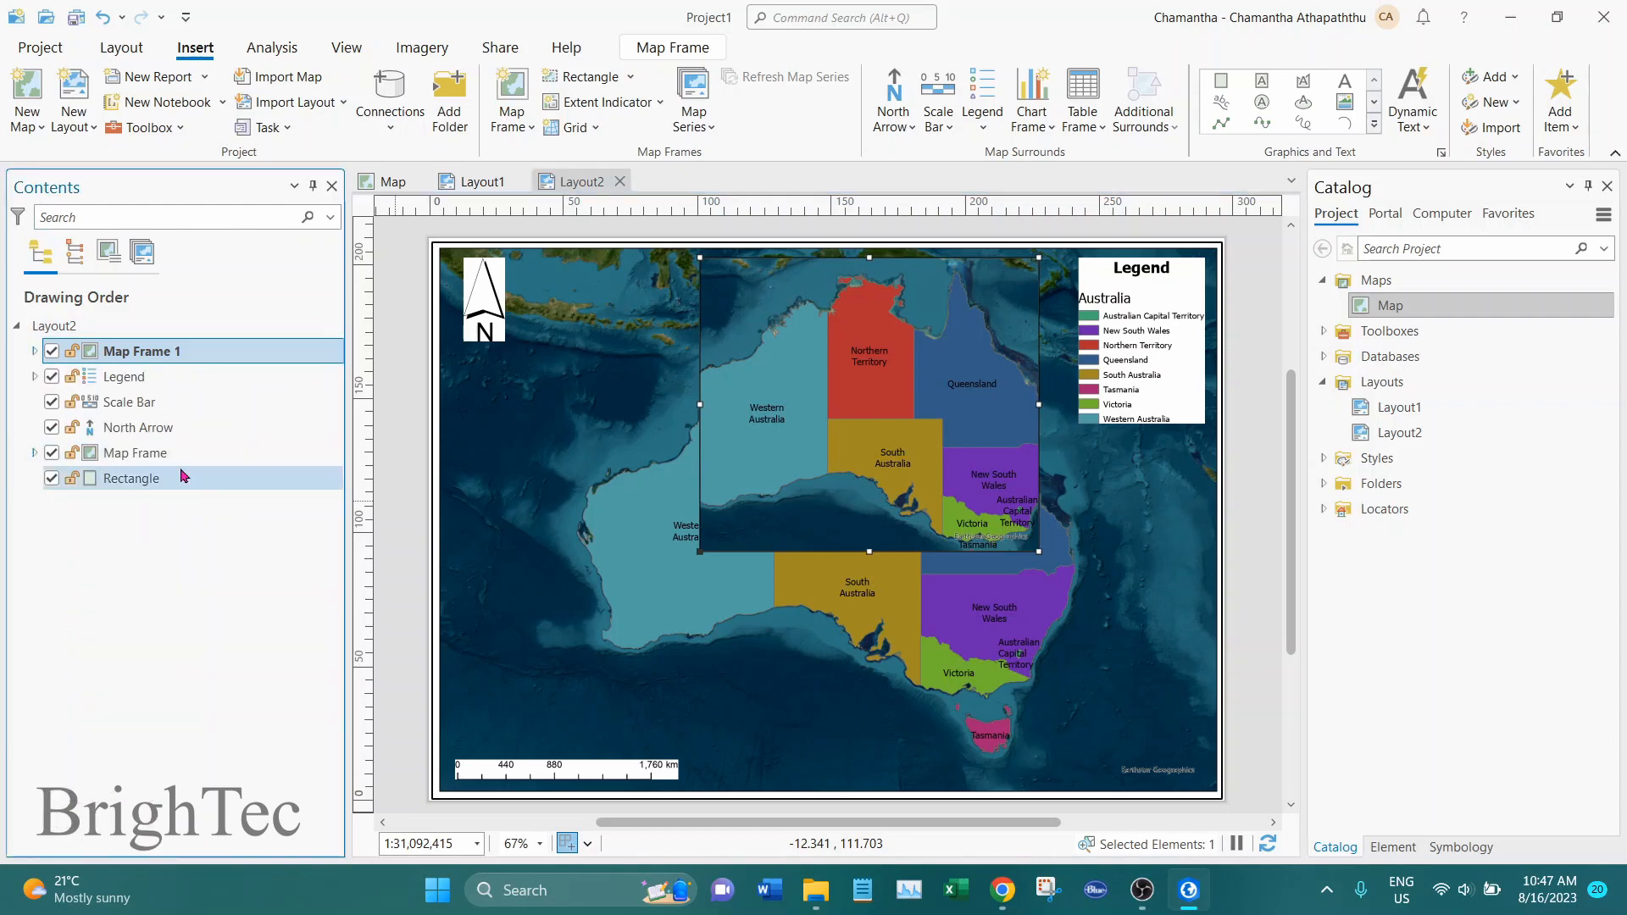
left_click(148, 454)
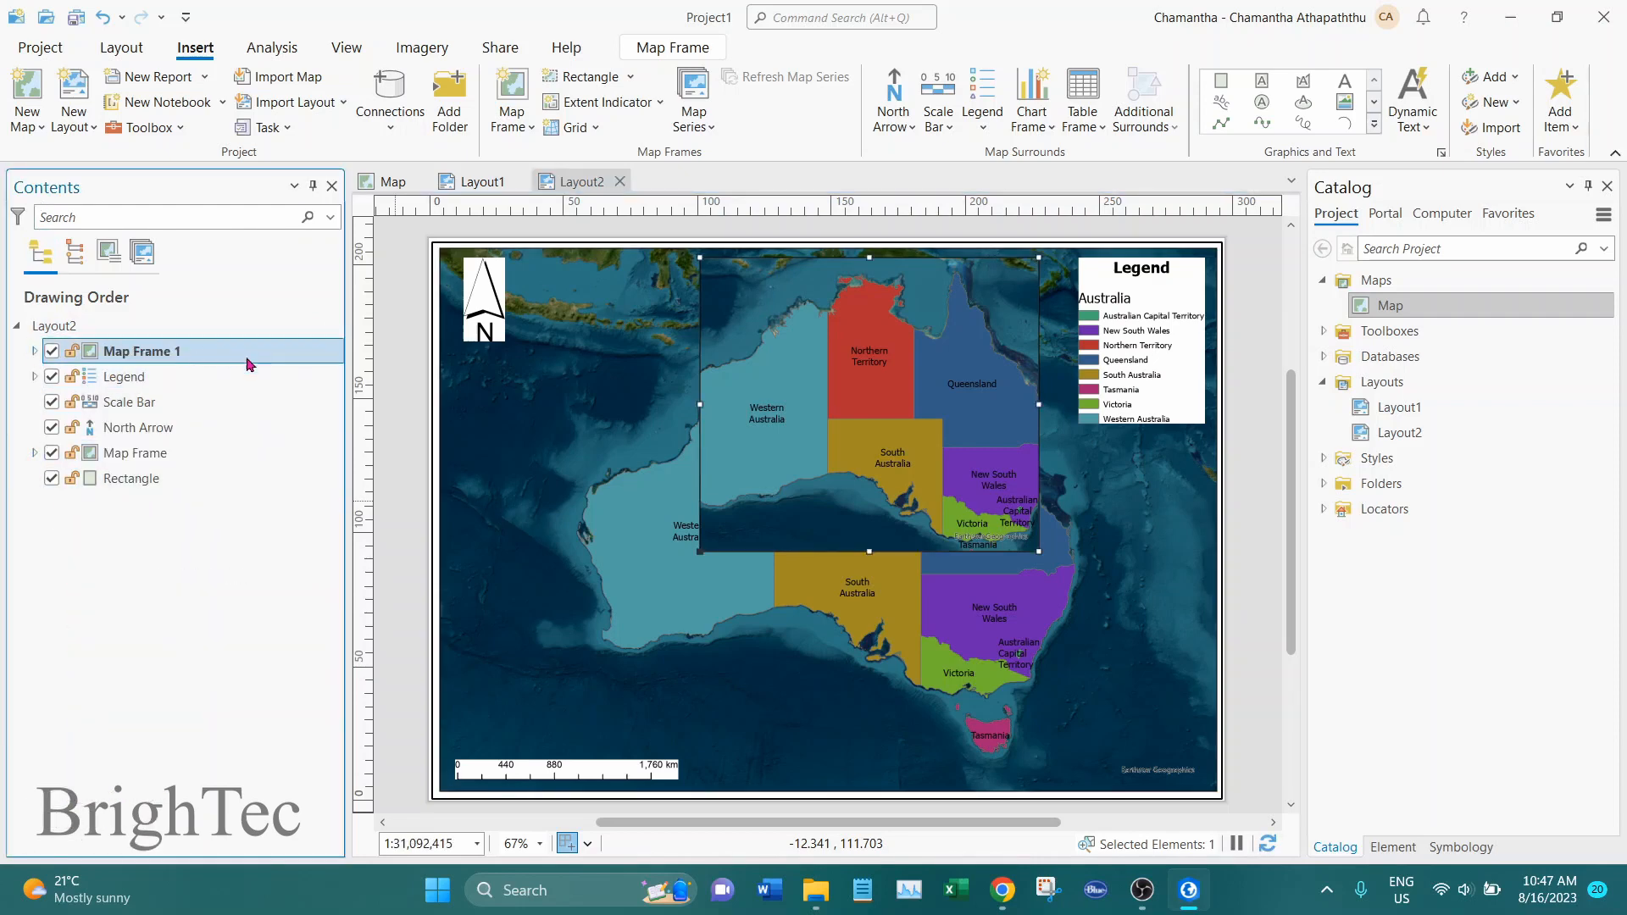
left_click(34, 453)
left_click(155, 479)
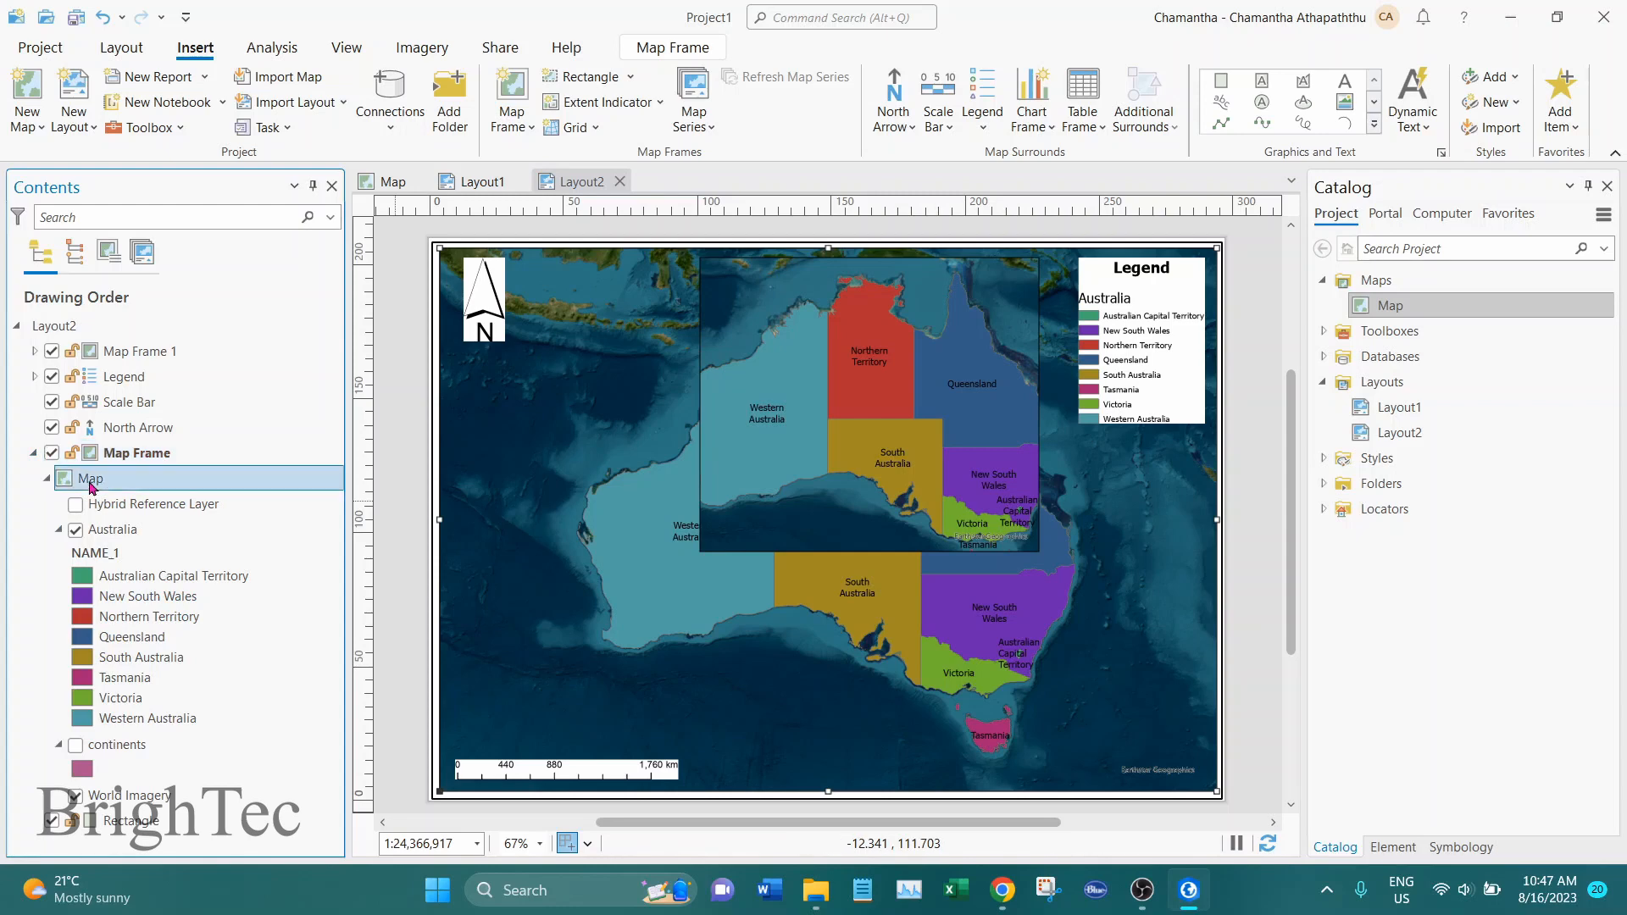
left_click(107, 356)
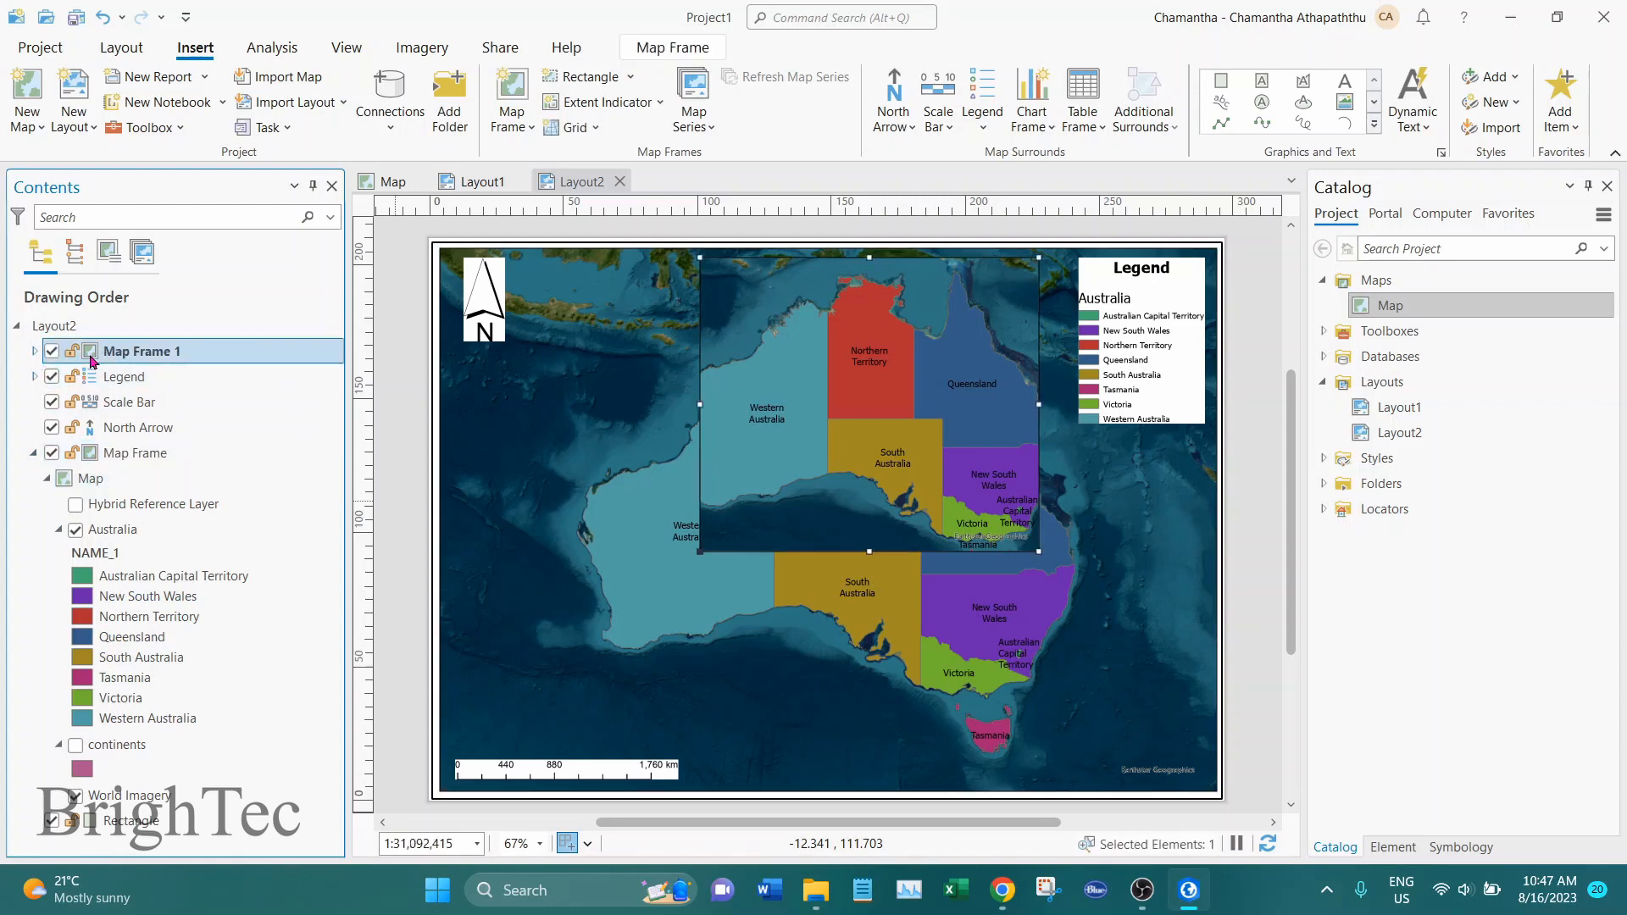
left_click(34, 351)
left_click(138, 379)
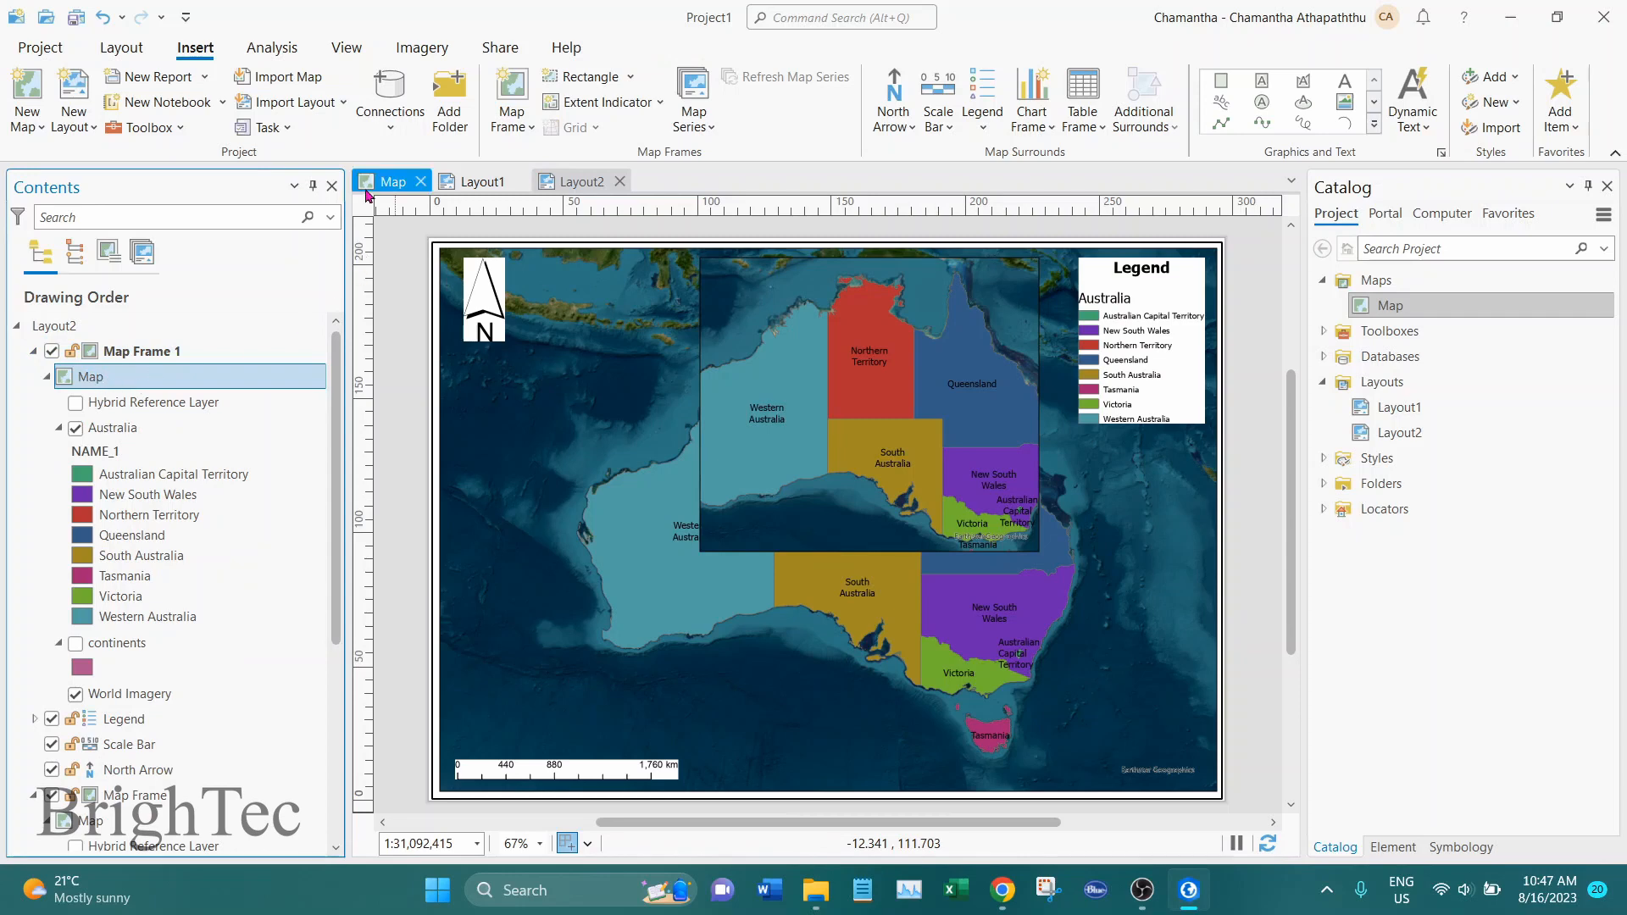
left_click(388, 182)
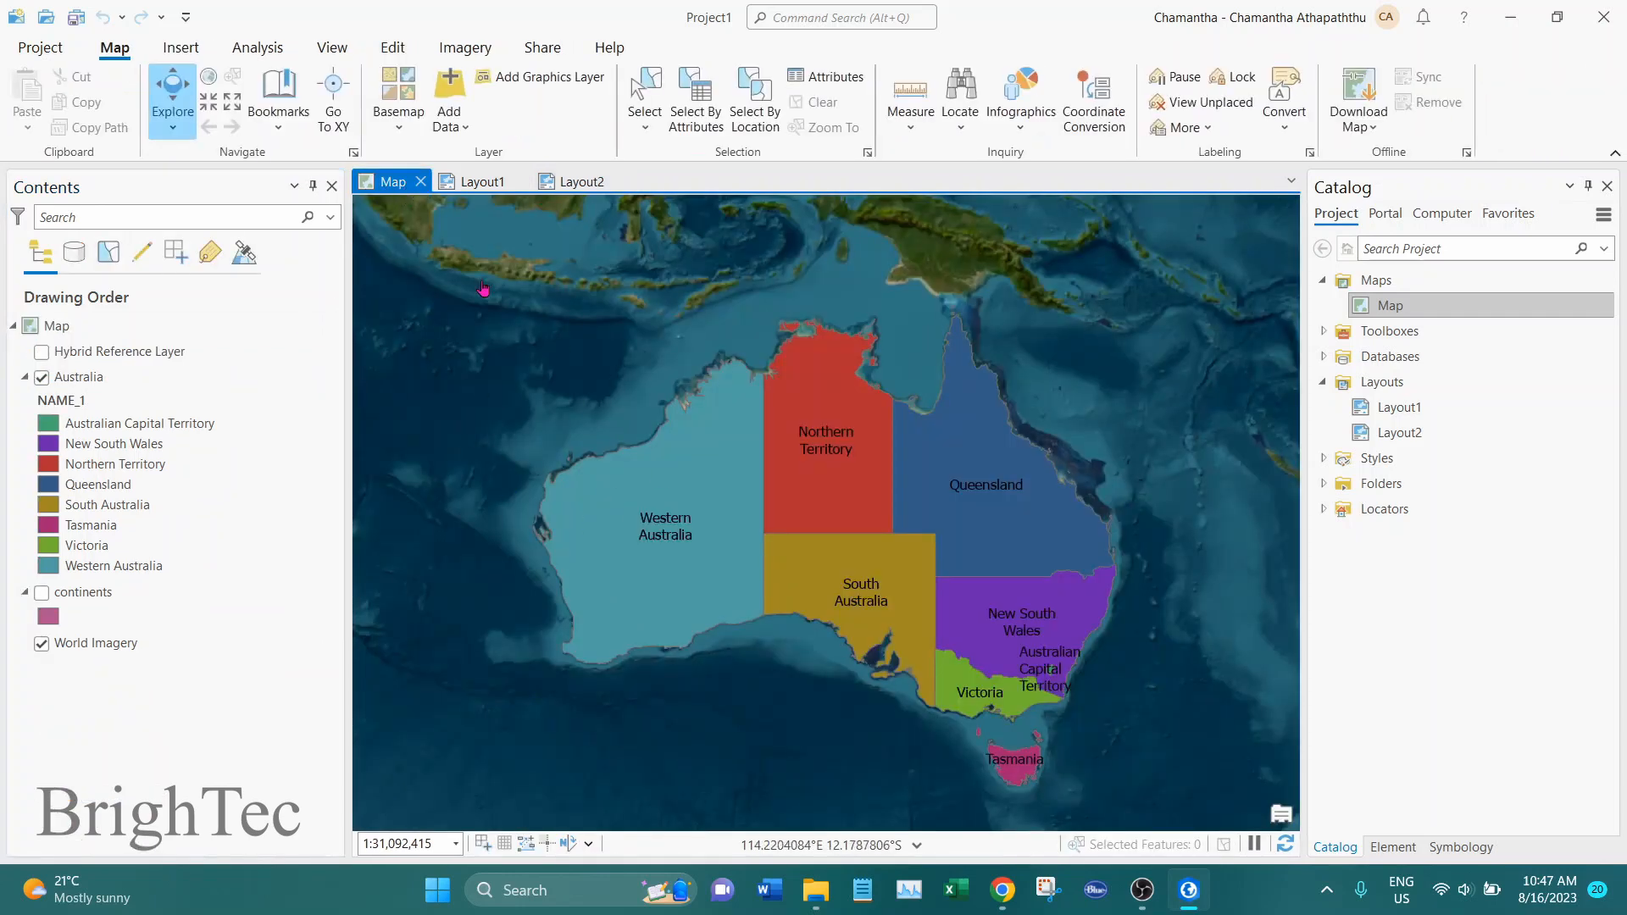
left_click(582, 182)
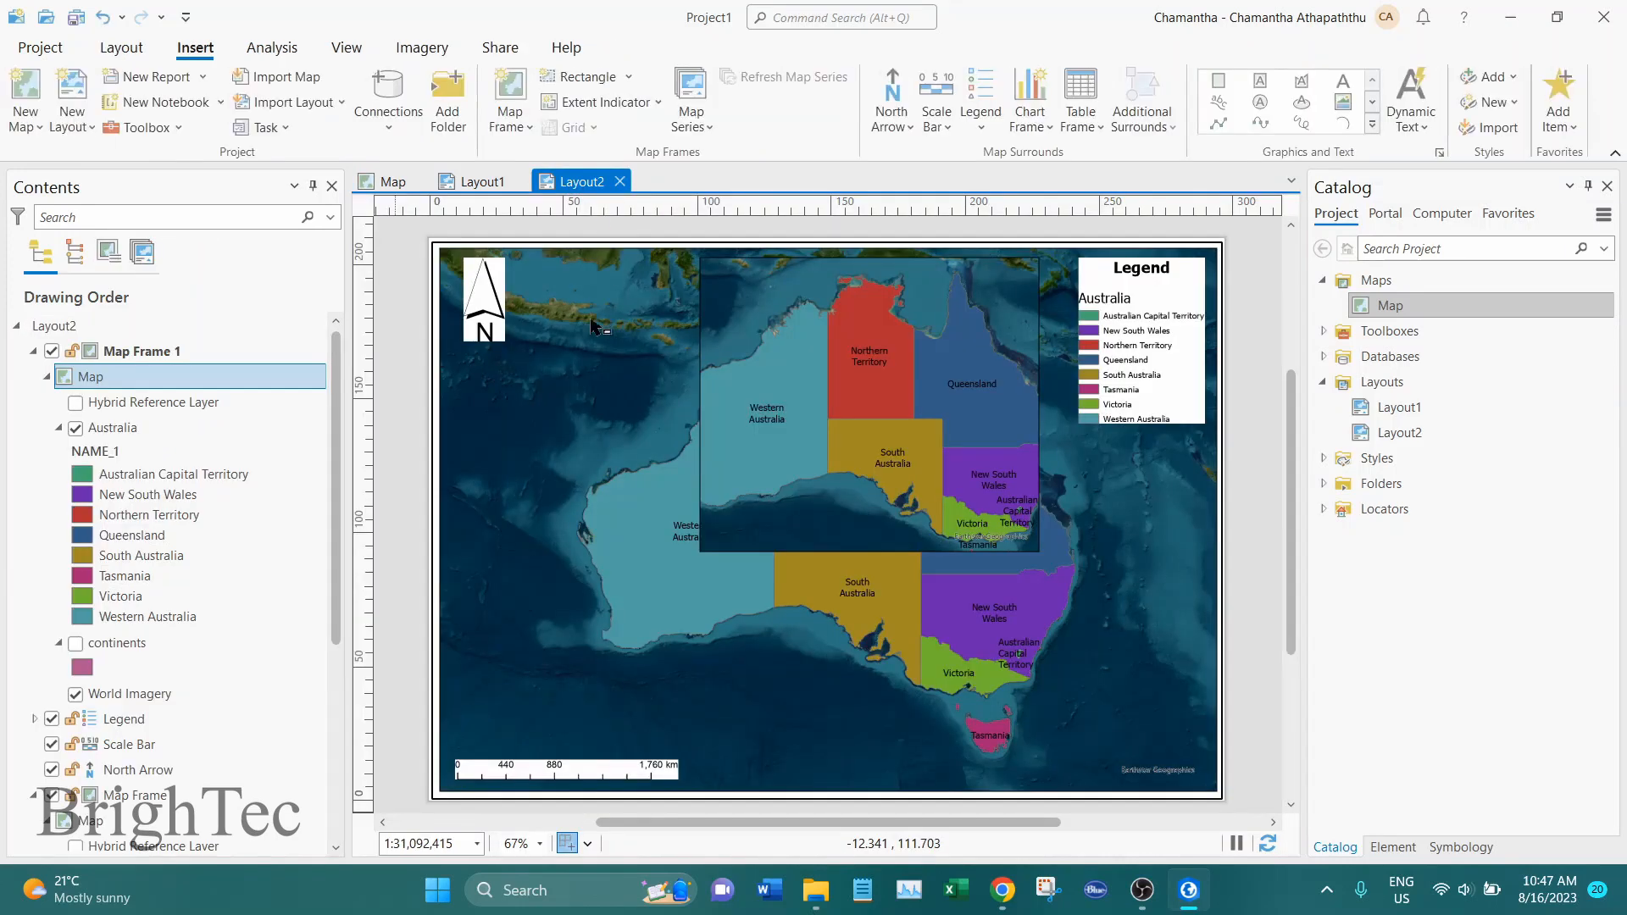
left_click(34, 352)
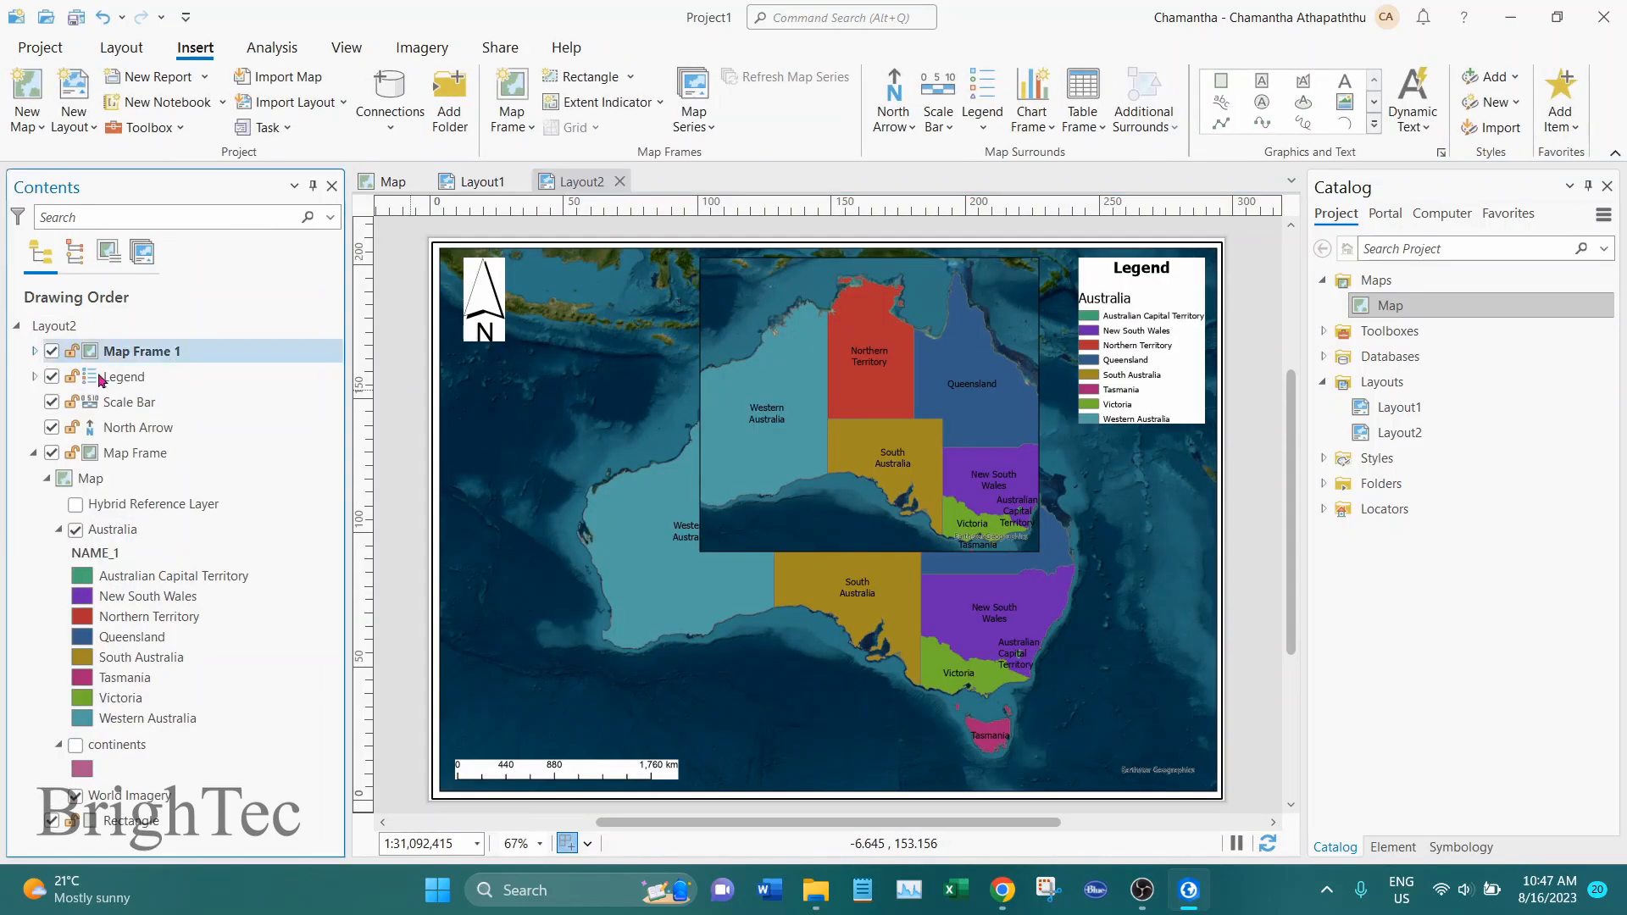
left_click(33, 455)
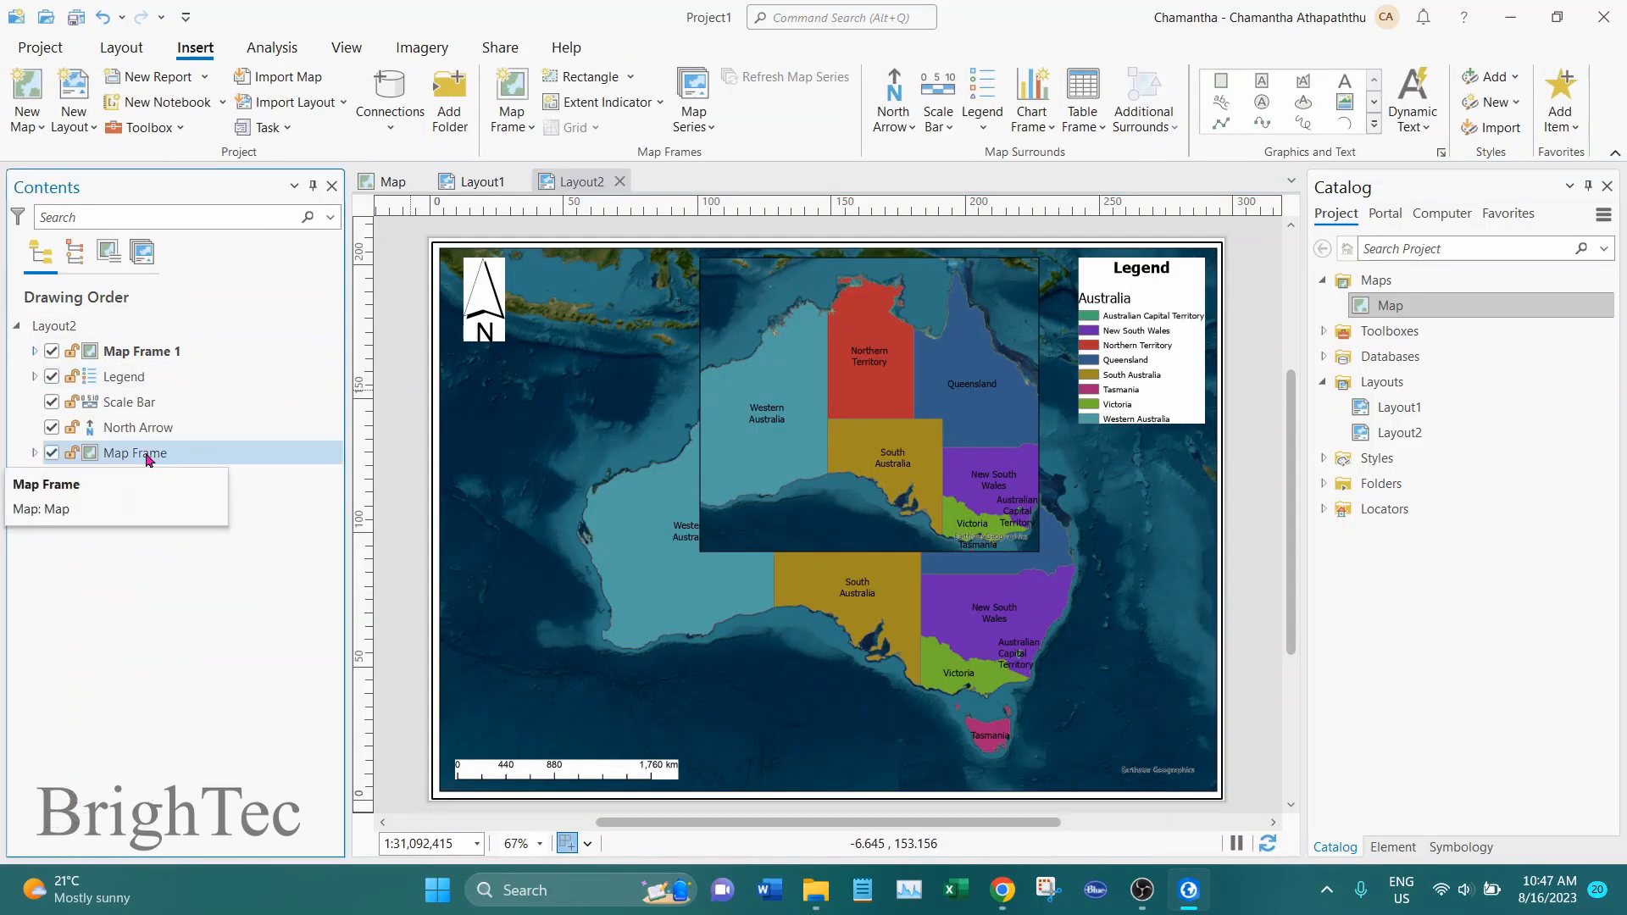
Step: Rename the original full-page map frame as Main map in its general element properties
left_click(178, 462)
right_click(181, 463)
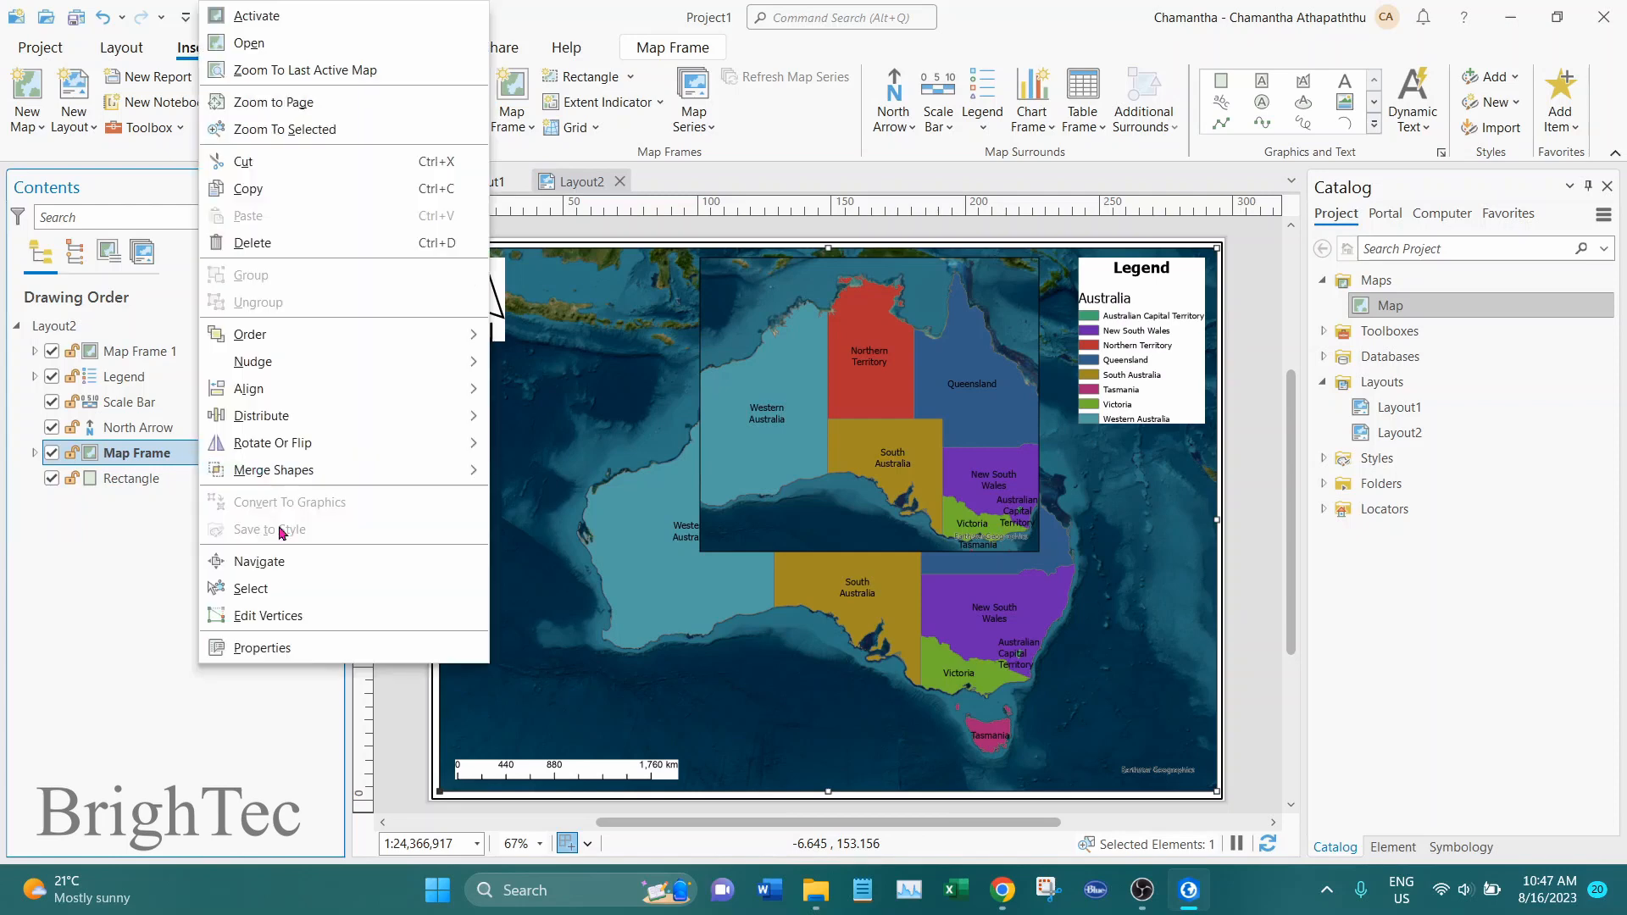
left_click(306, 653)
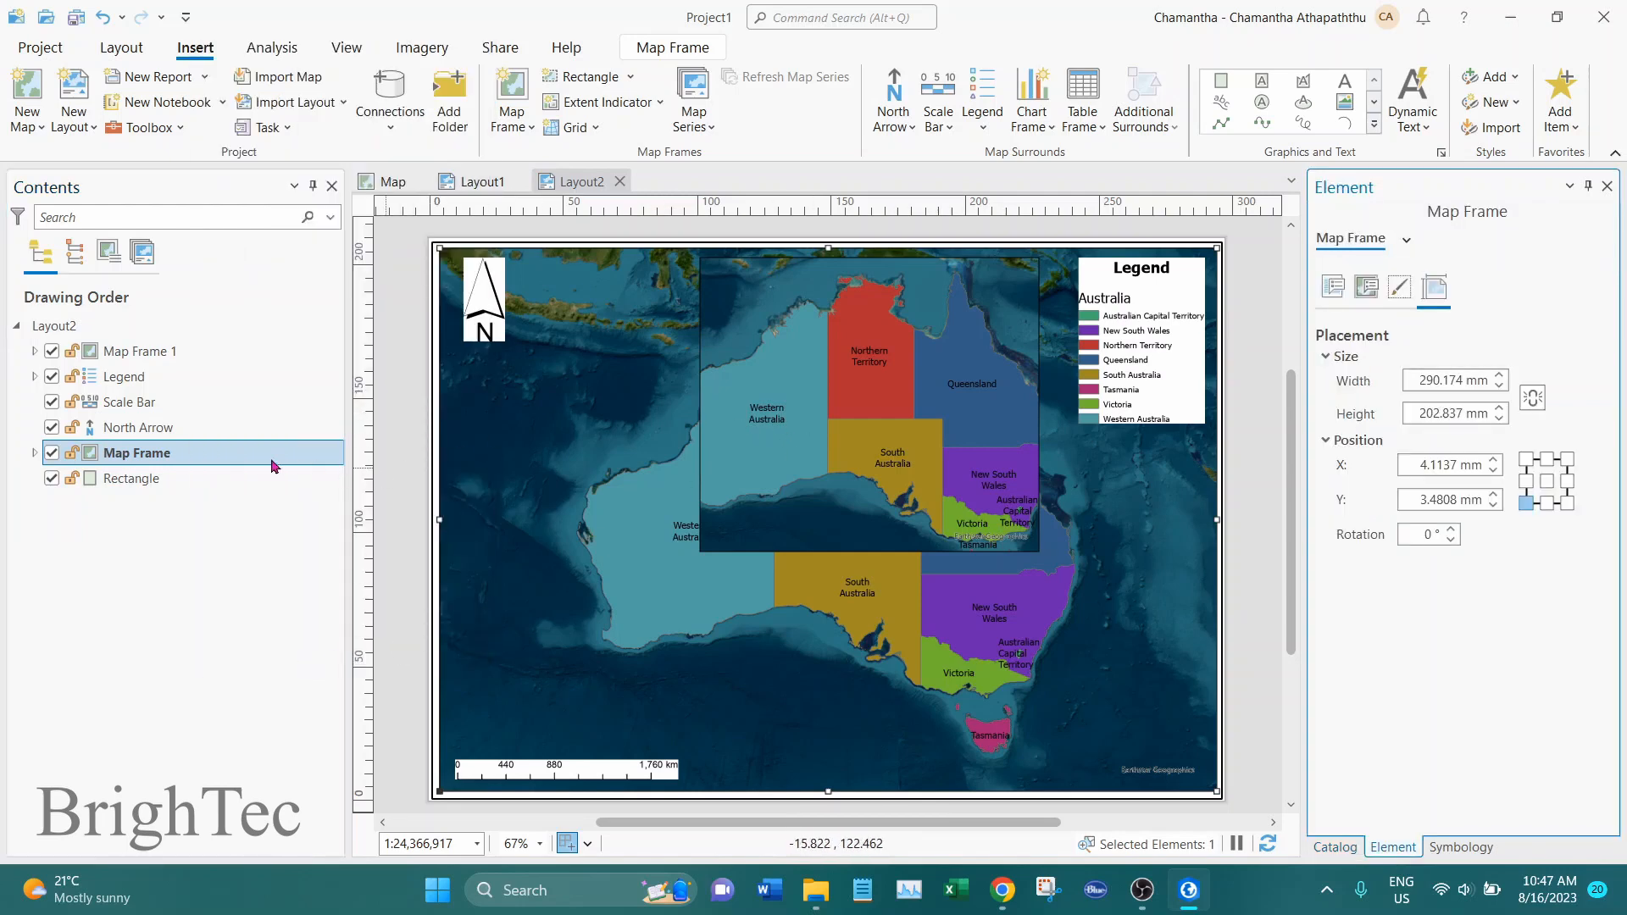
right_click(227, 459)
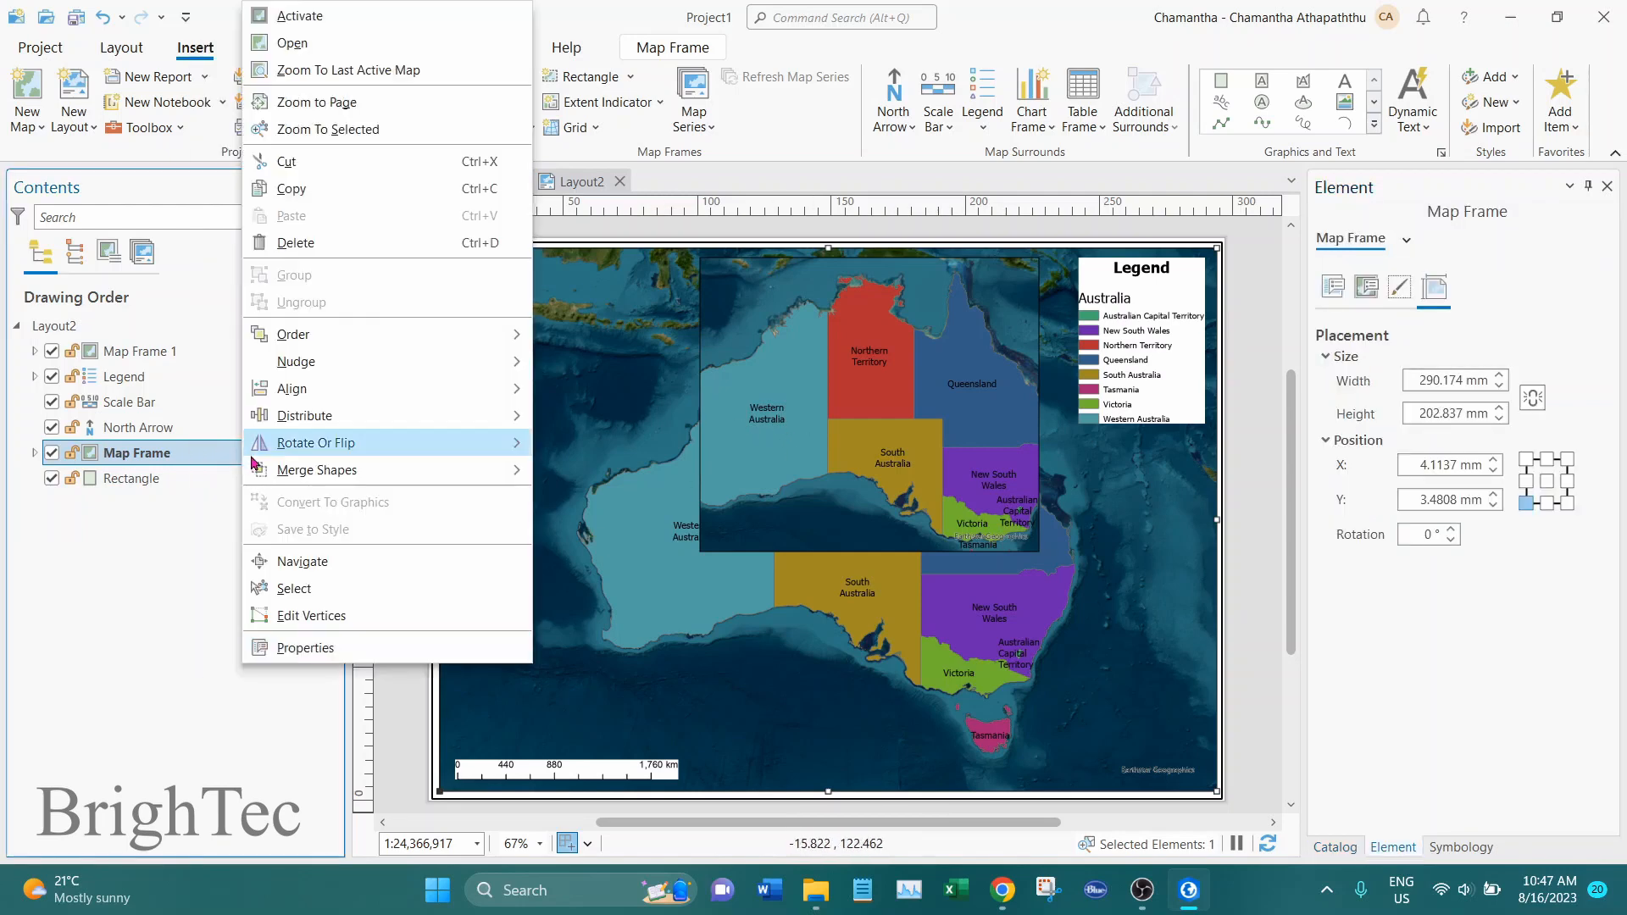
left_click(346, 648)
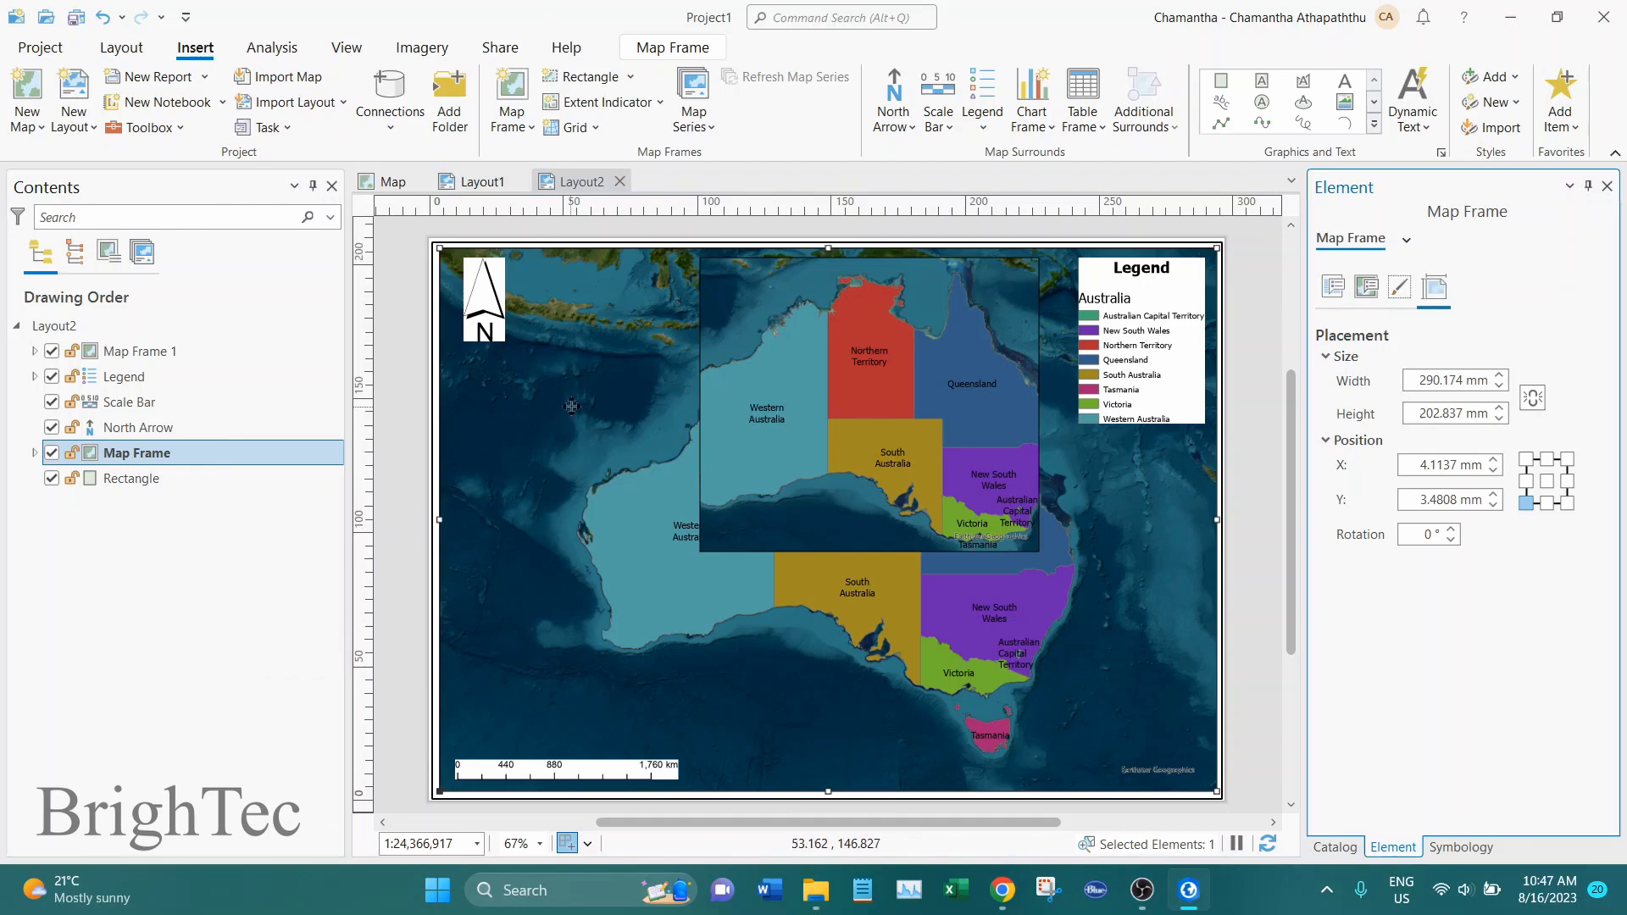
left_click(558, 394)
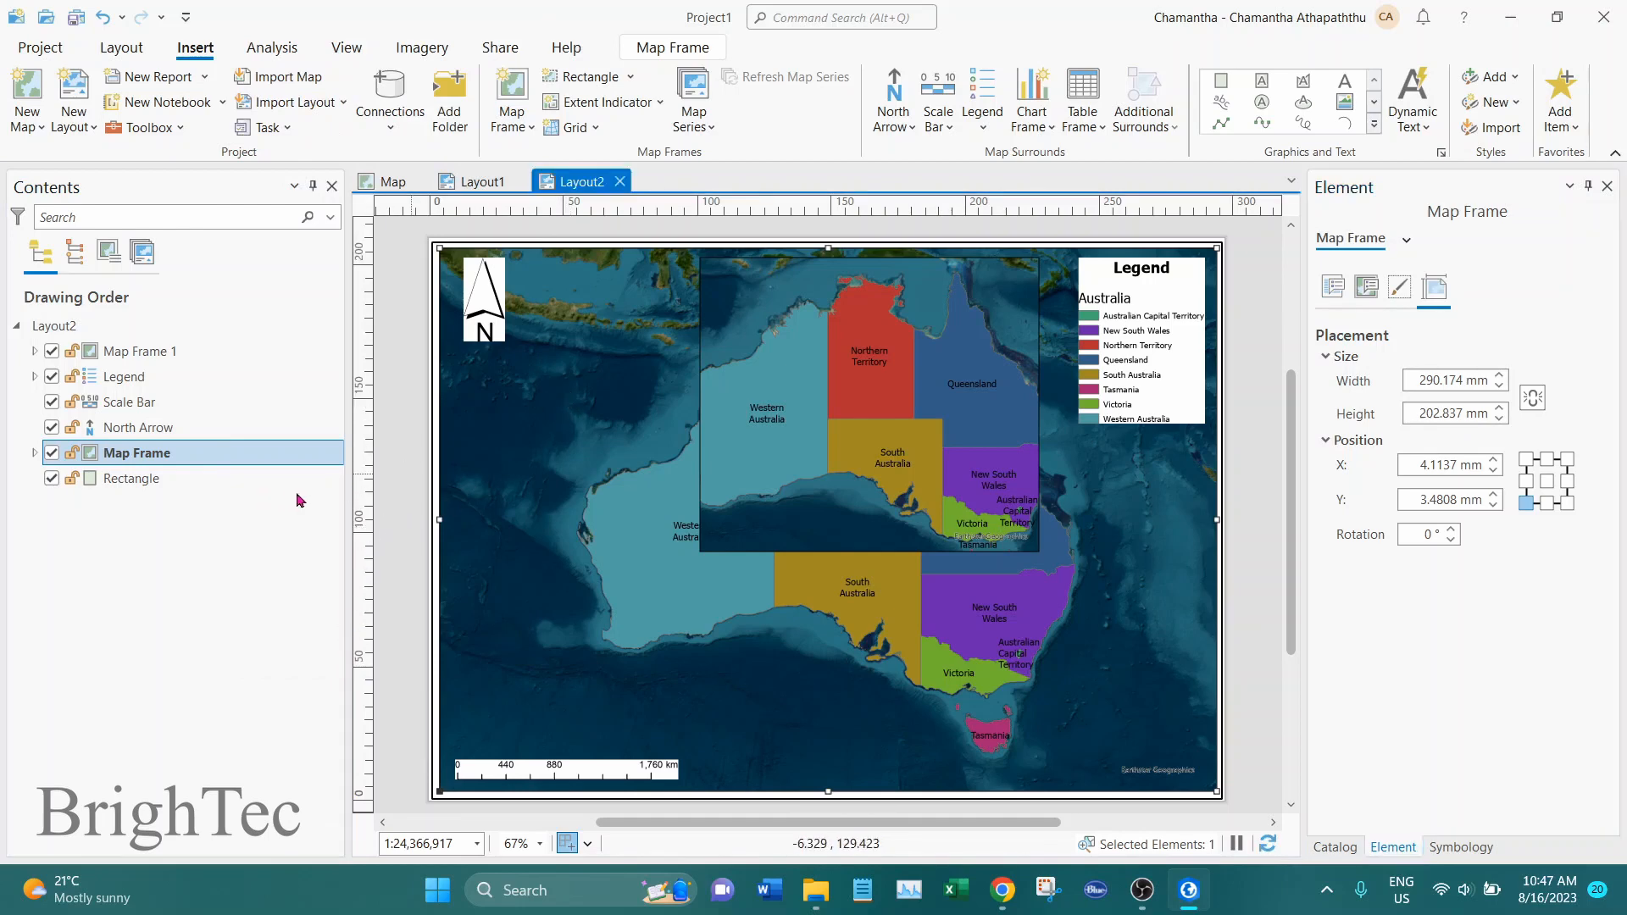
left_click(1333, 287)
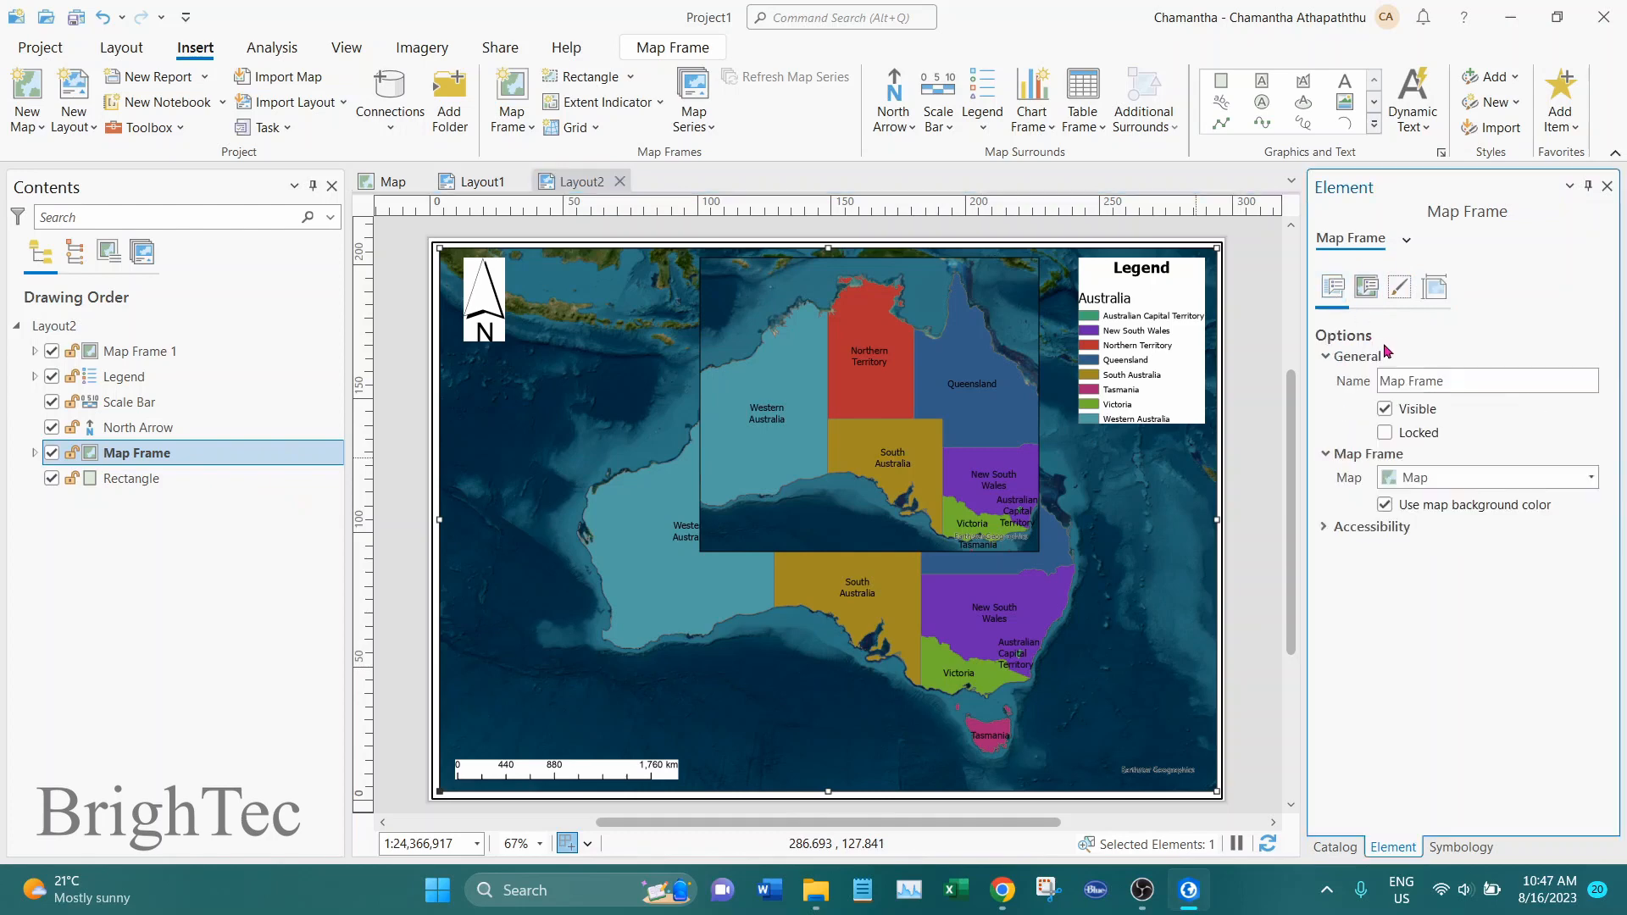
left_click(1483, 384)
left_click_drag(1496, 384, 1373, 386)
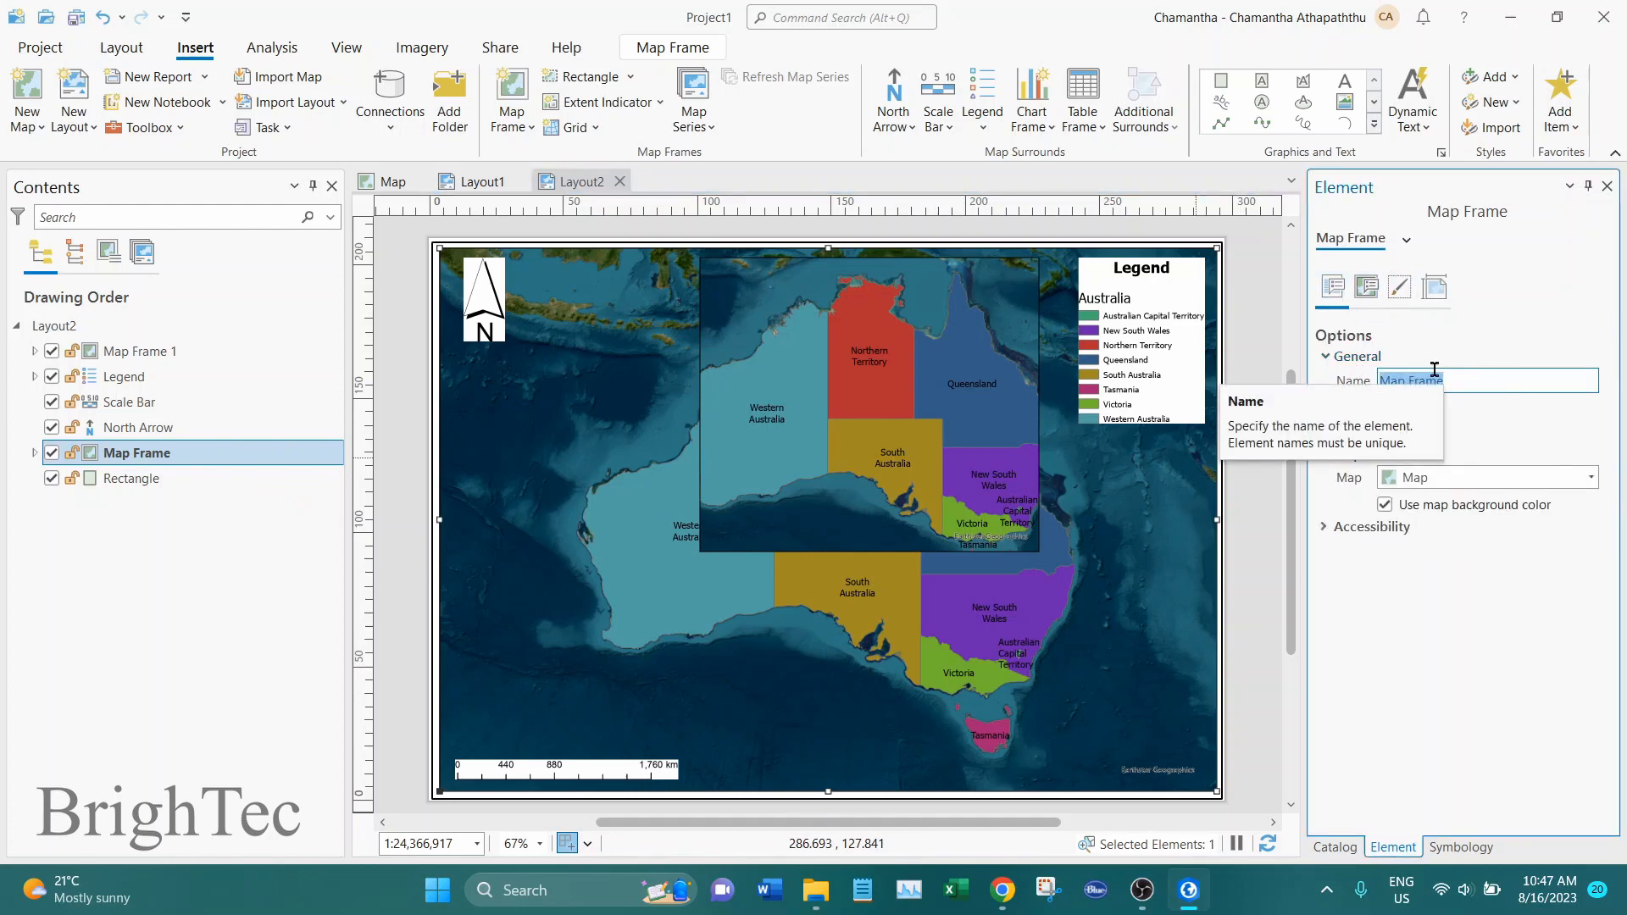
type("Main map")
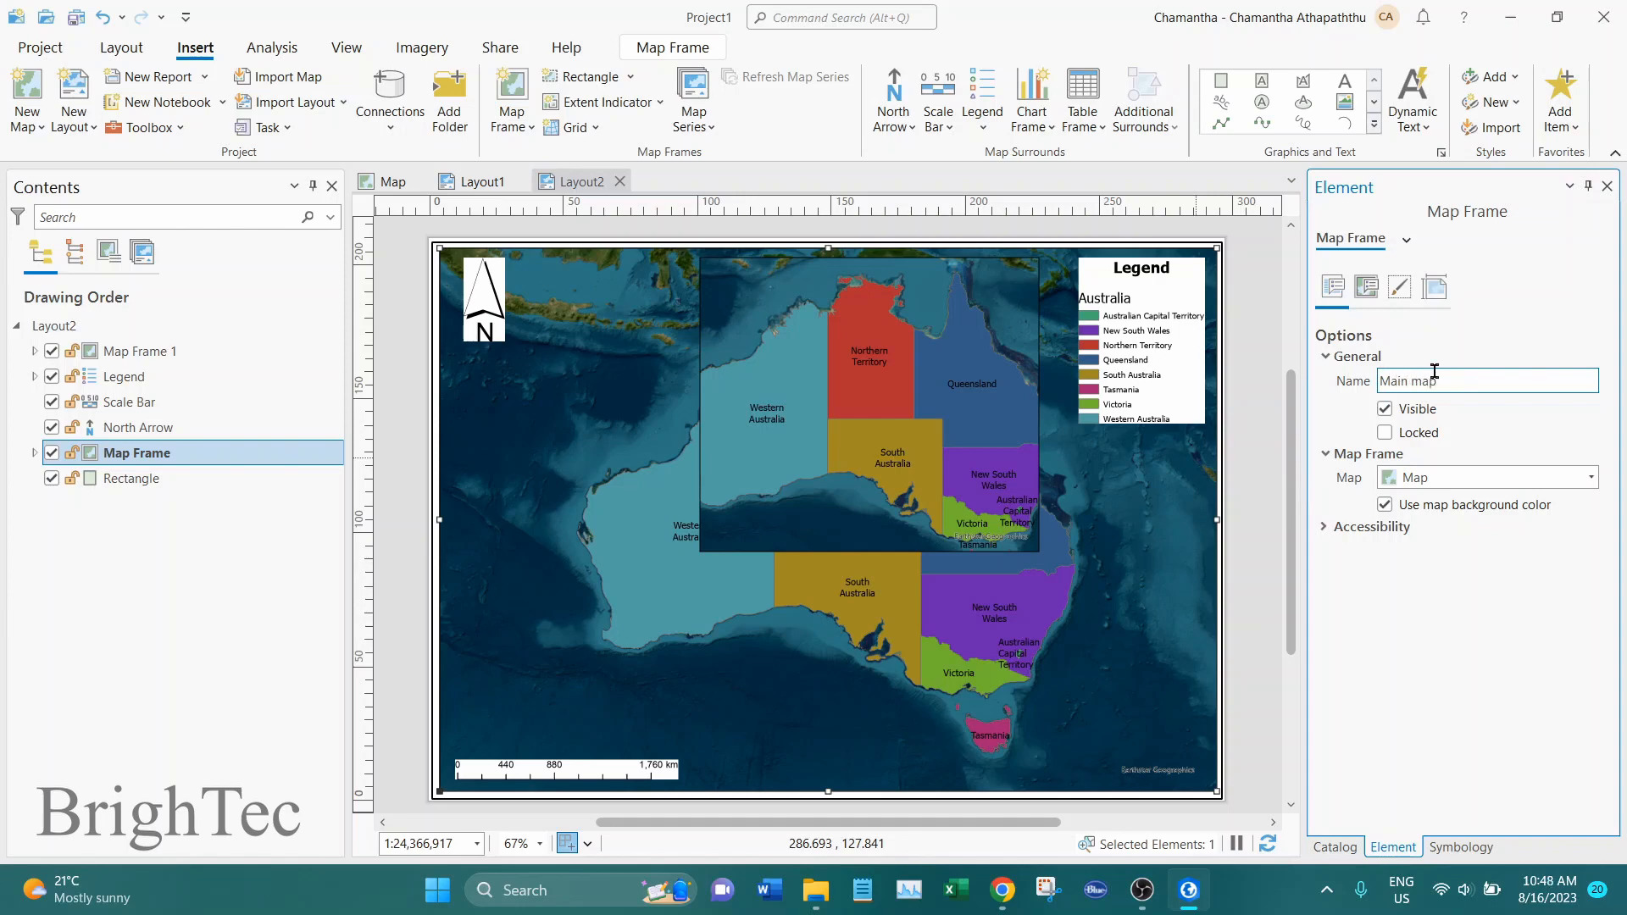
Step: Rename the new smaller map frame as Inset Map and select both frames in turn to check their names
left_click(145, 353)
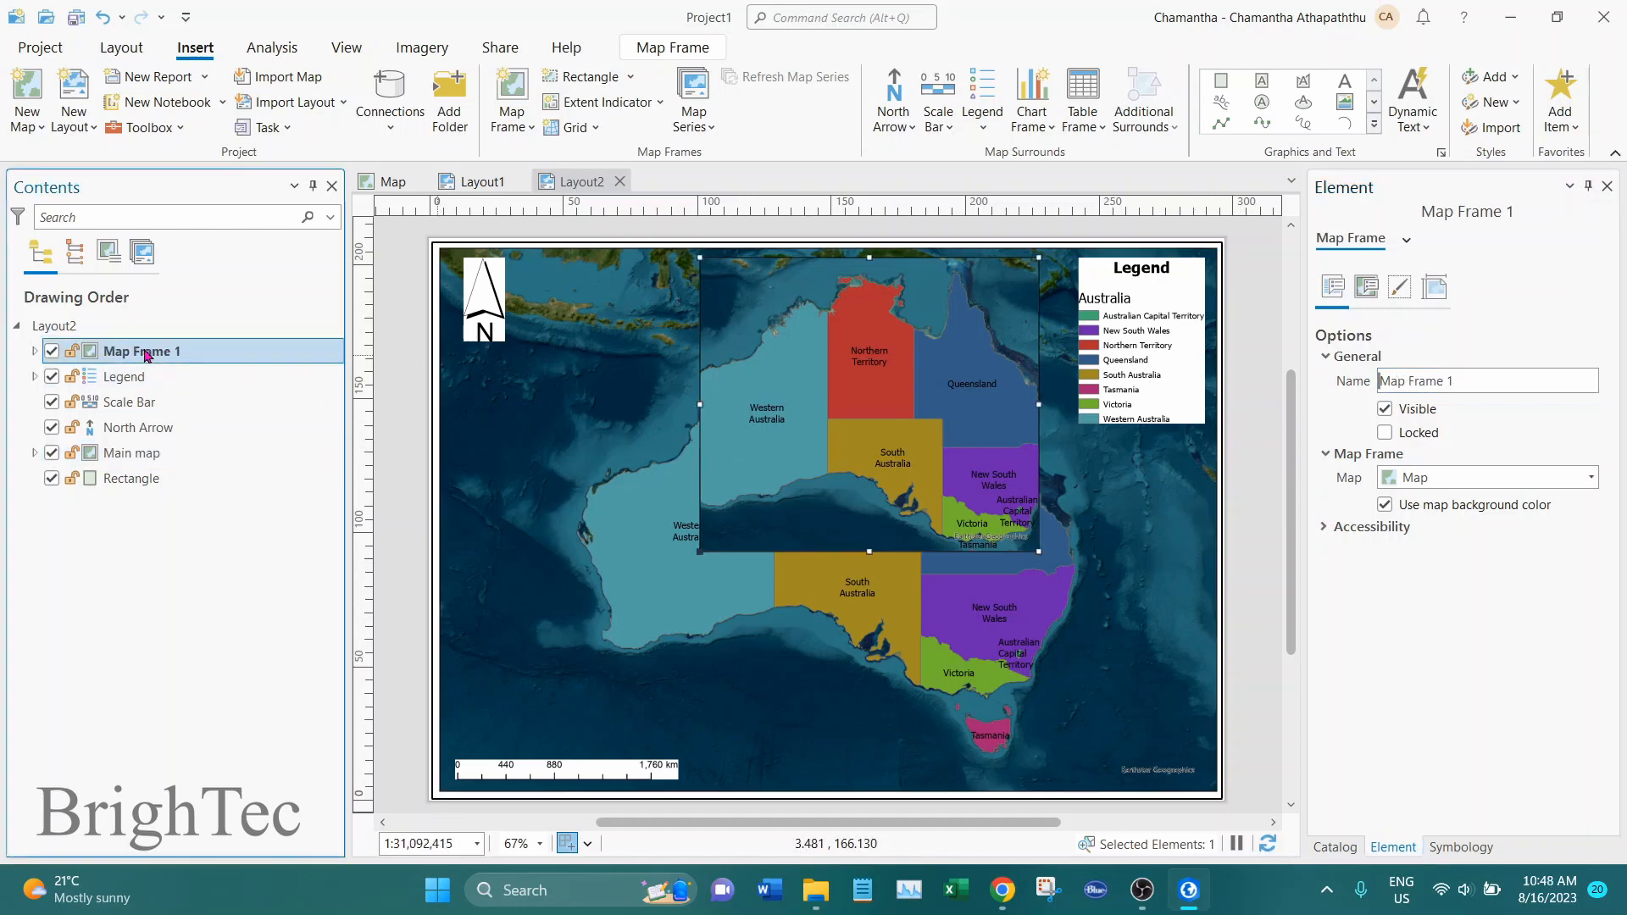
right_click(148, 354)
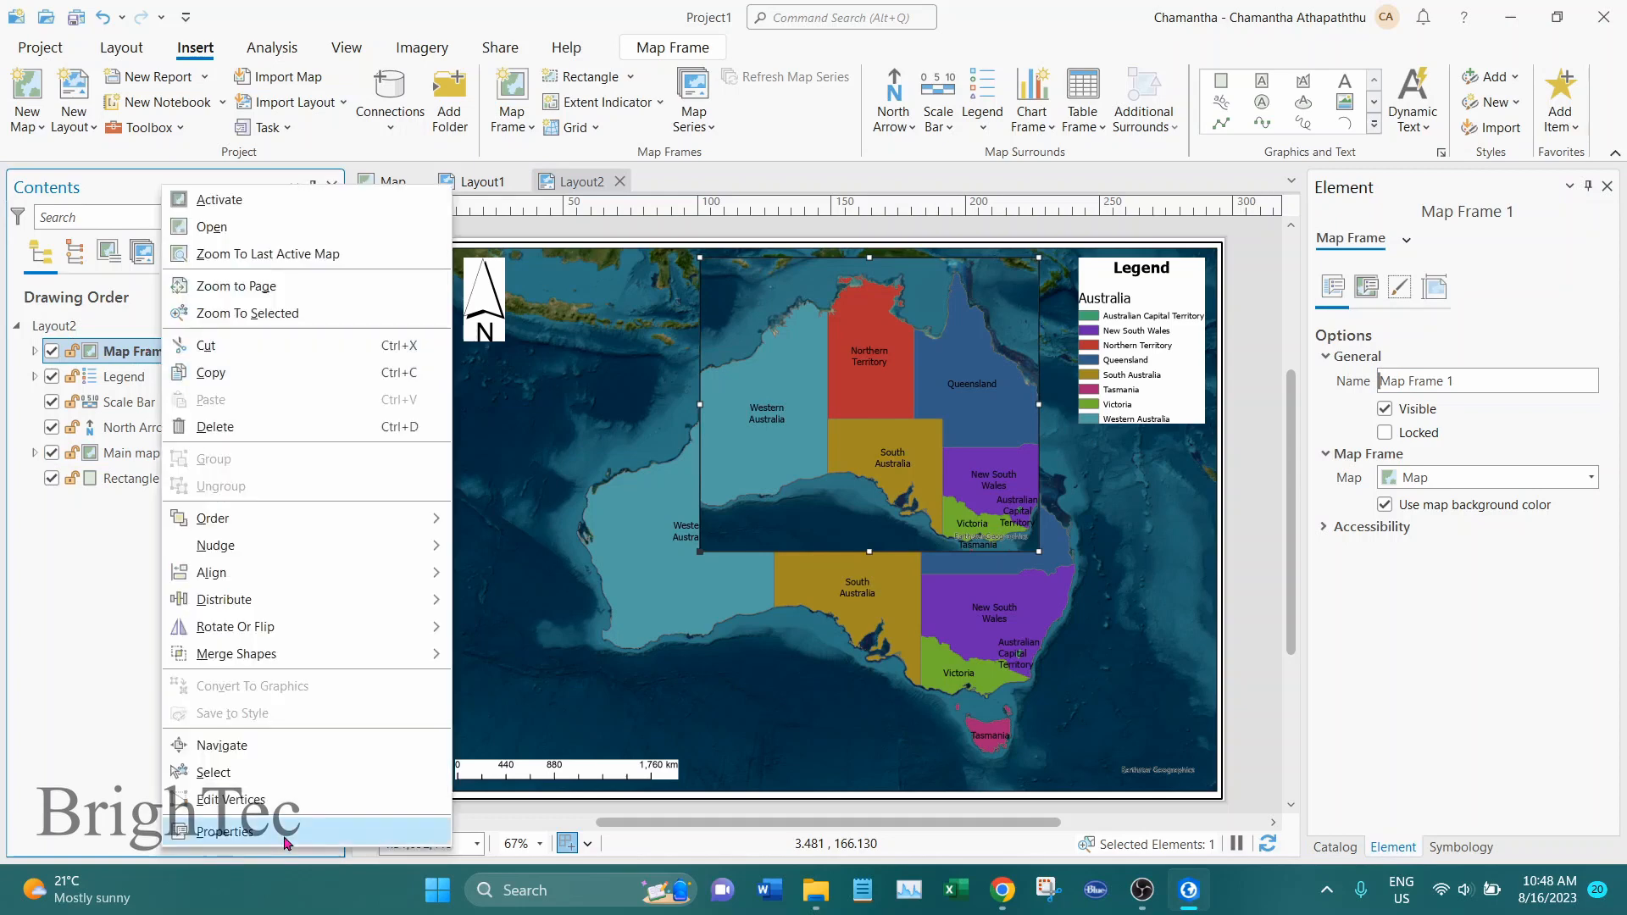
left_click(115, 357)
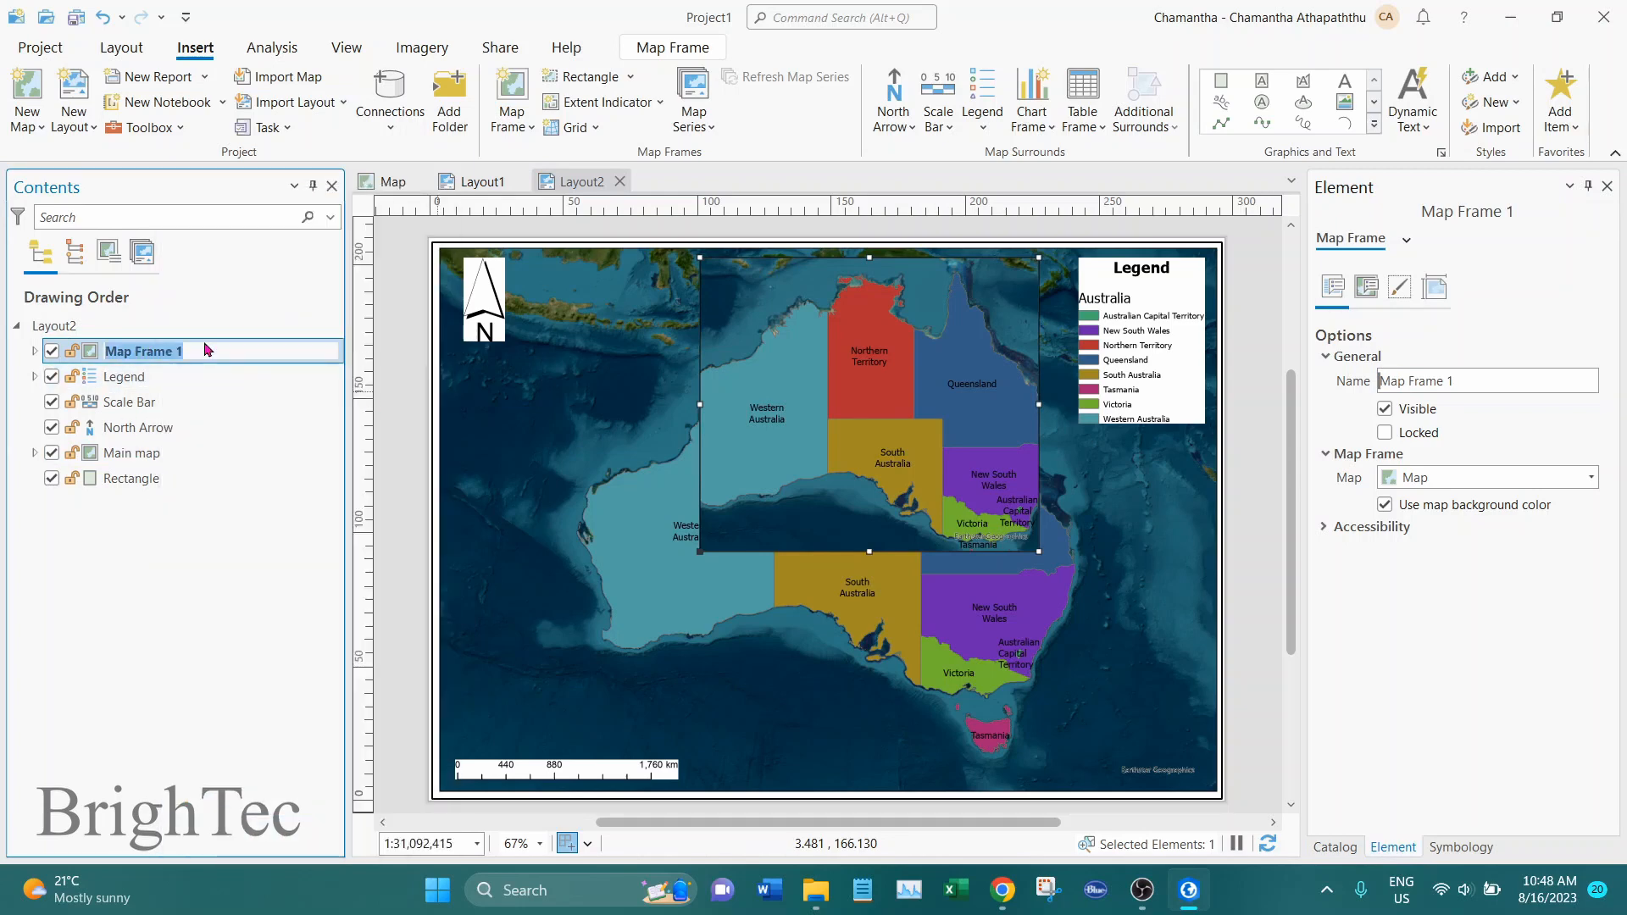
left_click(252, 347)
left_click(265, 457)
left_click(170, 350)
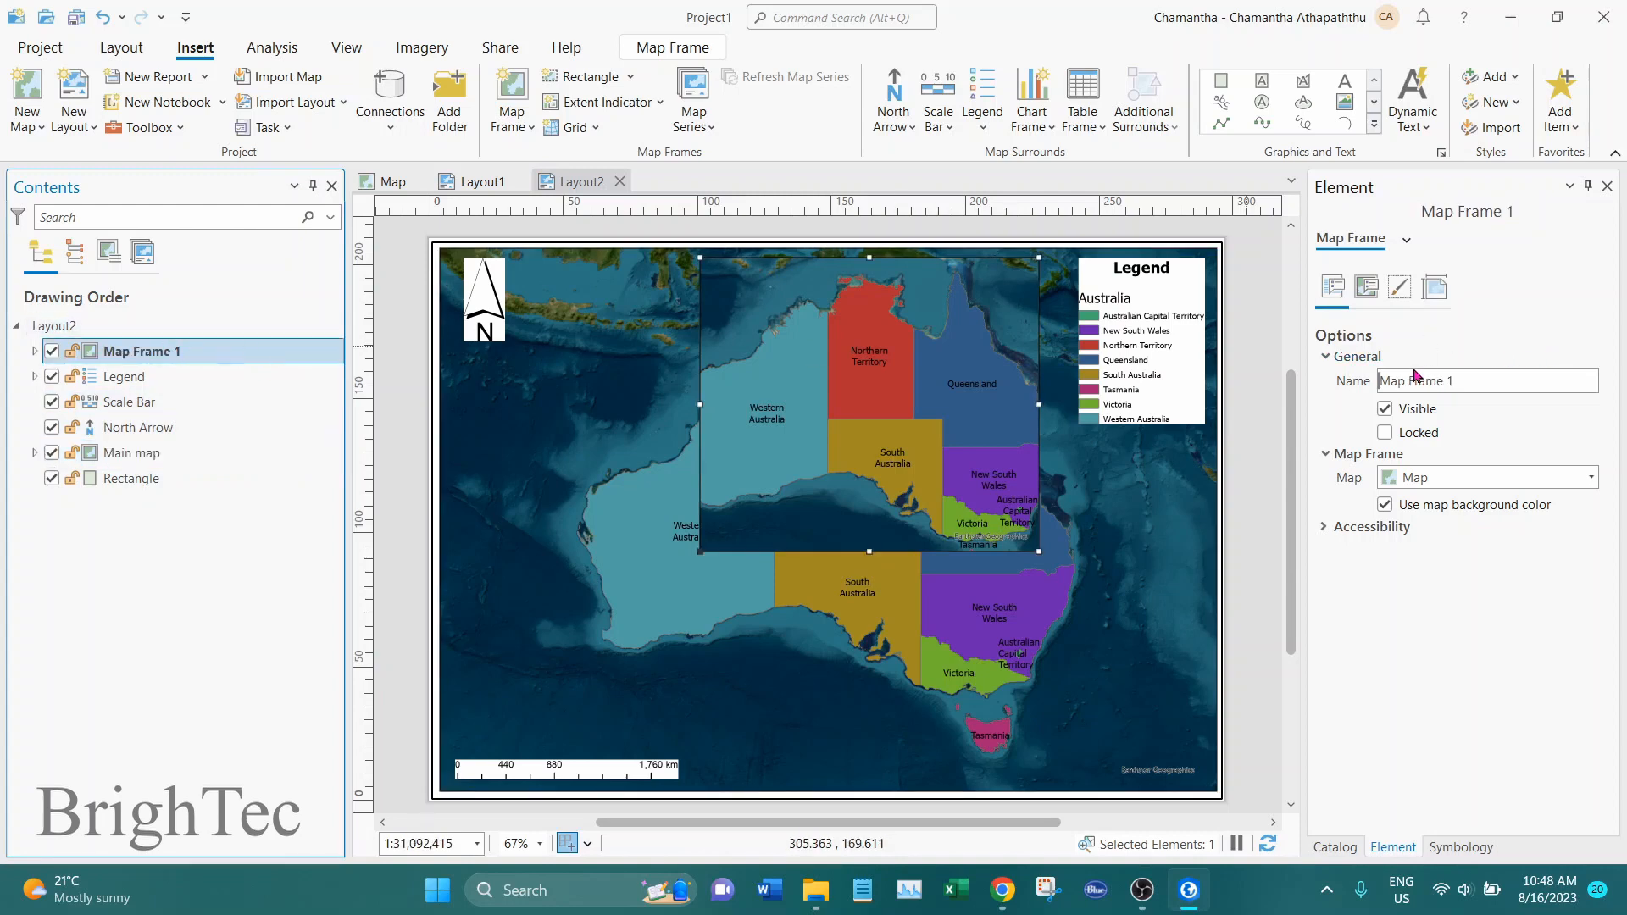
left_click_drag(1487, 380, 1349, 383)
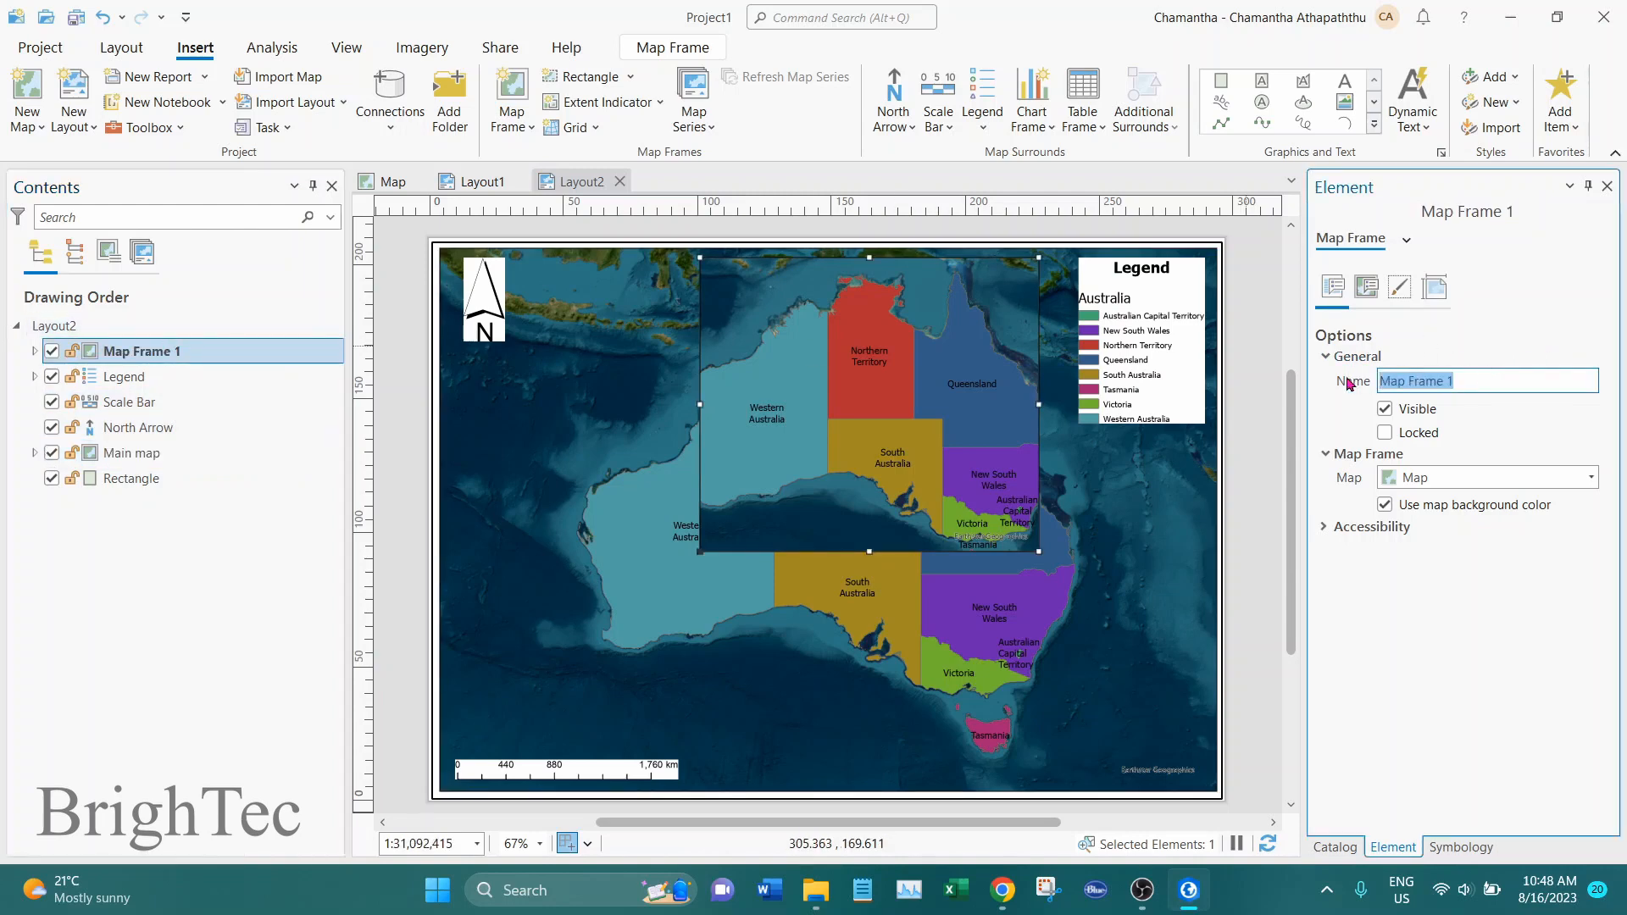
key("BackSpace")
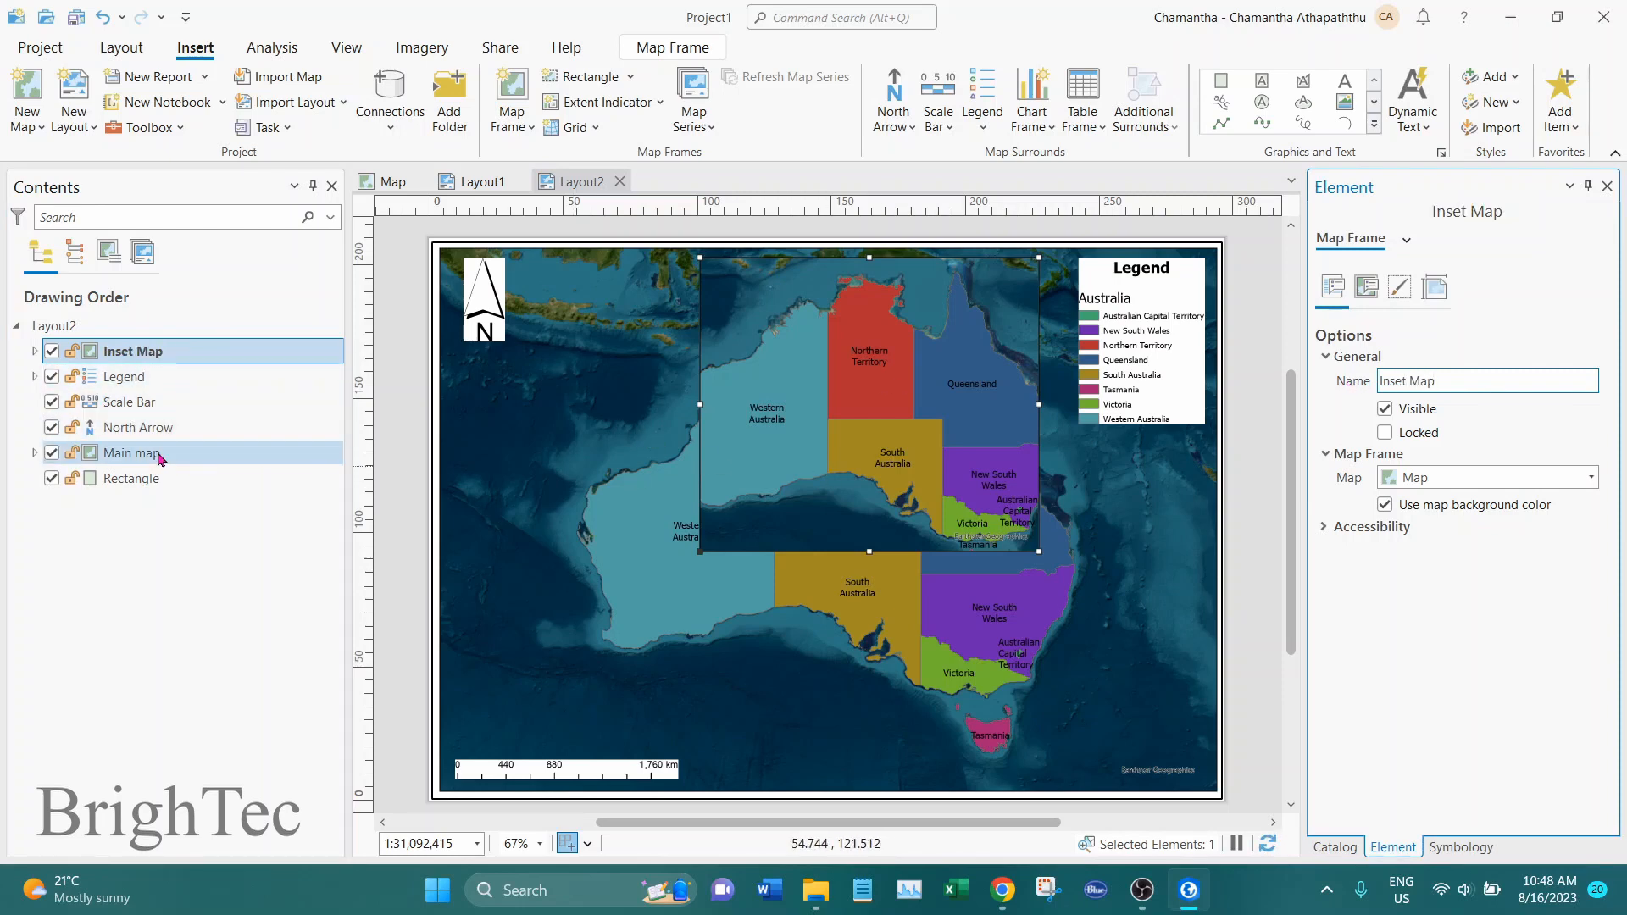
left_click(211, 451)
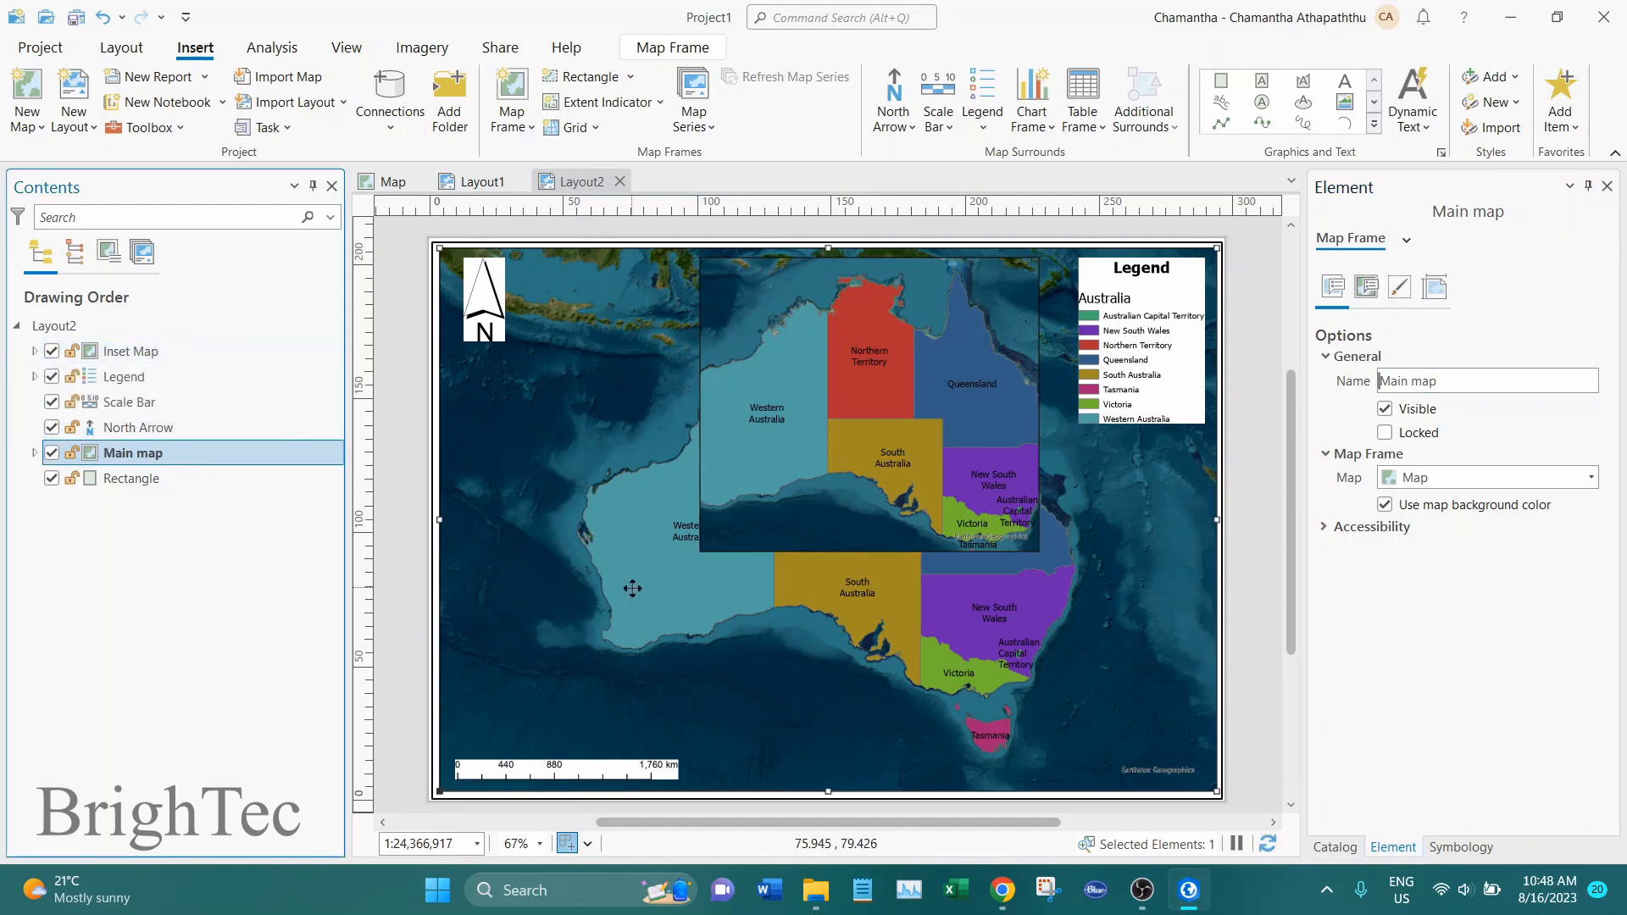
left_click(157, 354)
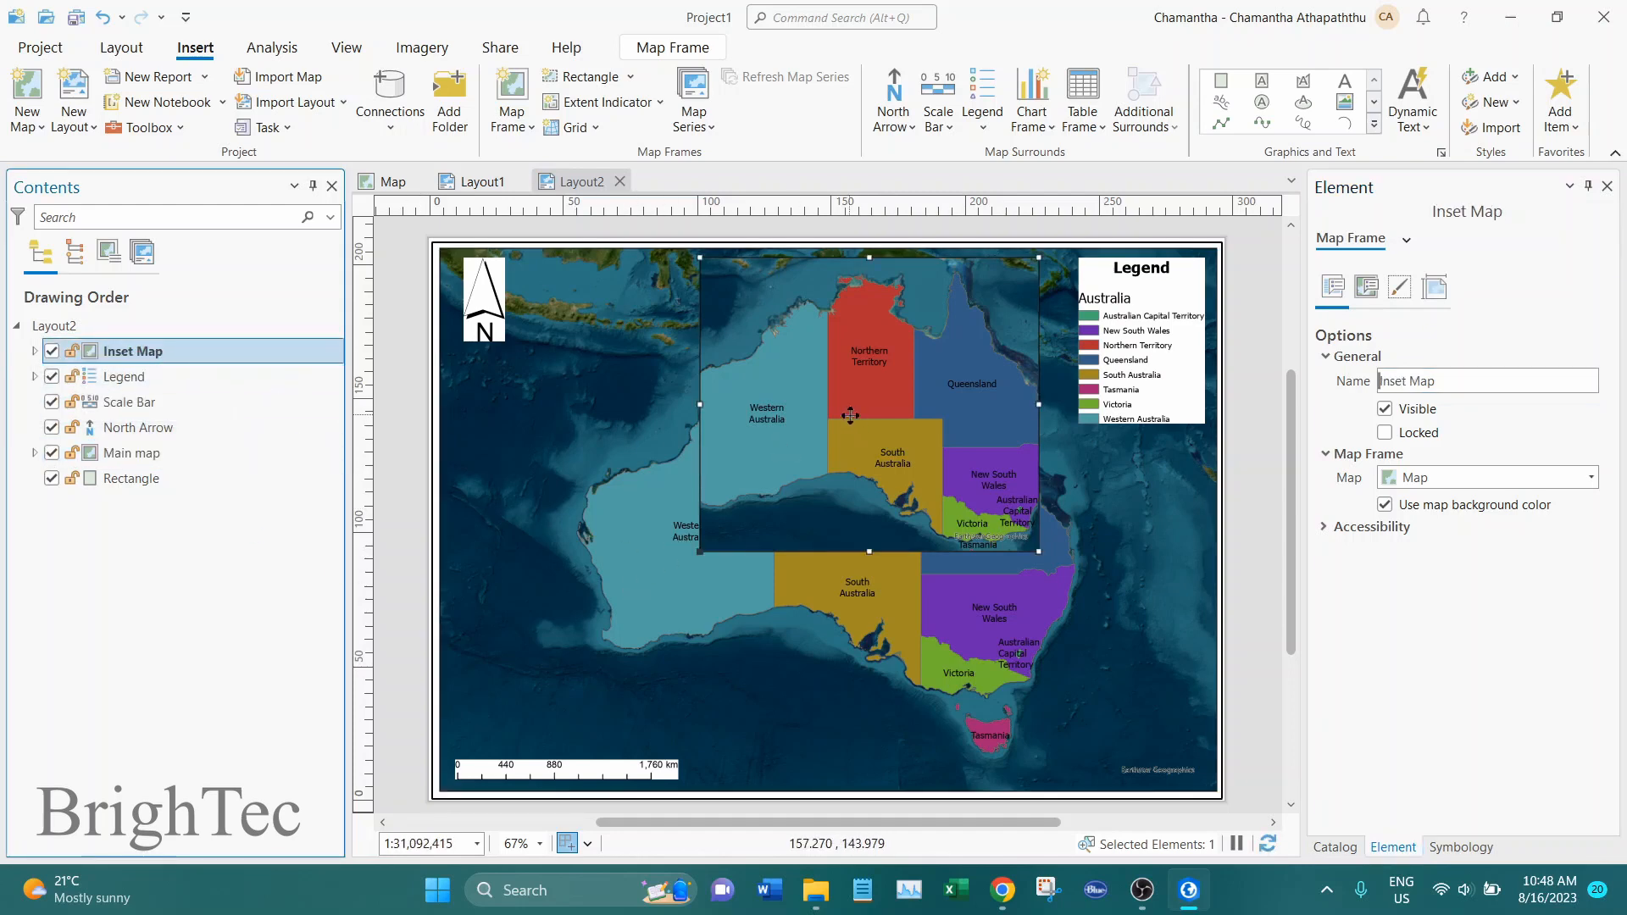
Step: Place the inset map frame in the page's upper-right corner, shrunk from its lower-left corner, with the legend moved down below it
left_click_drag(825, 371, 919, 442)
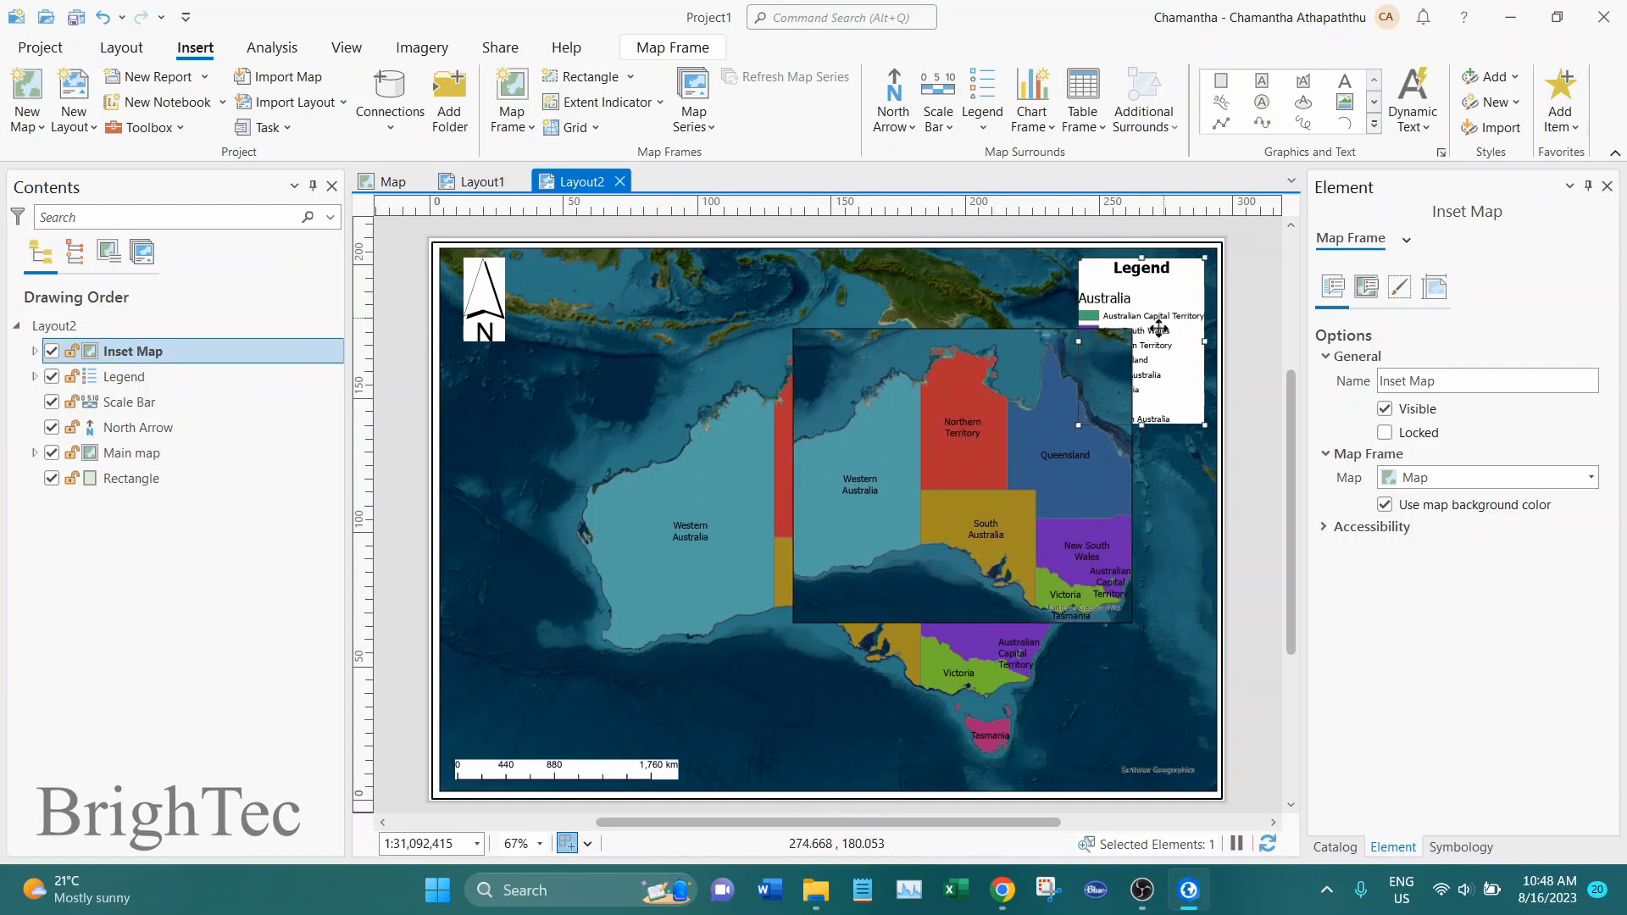
left_click_drag(1168, 325, 1139, 553)
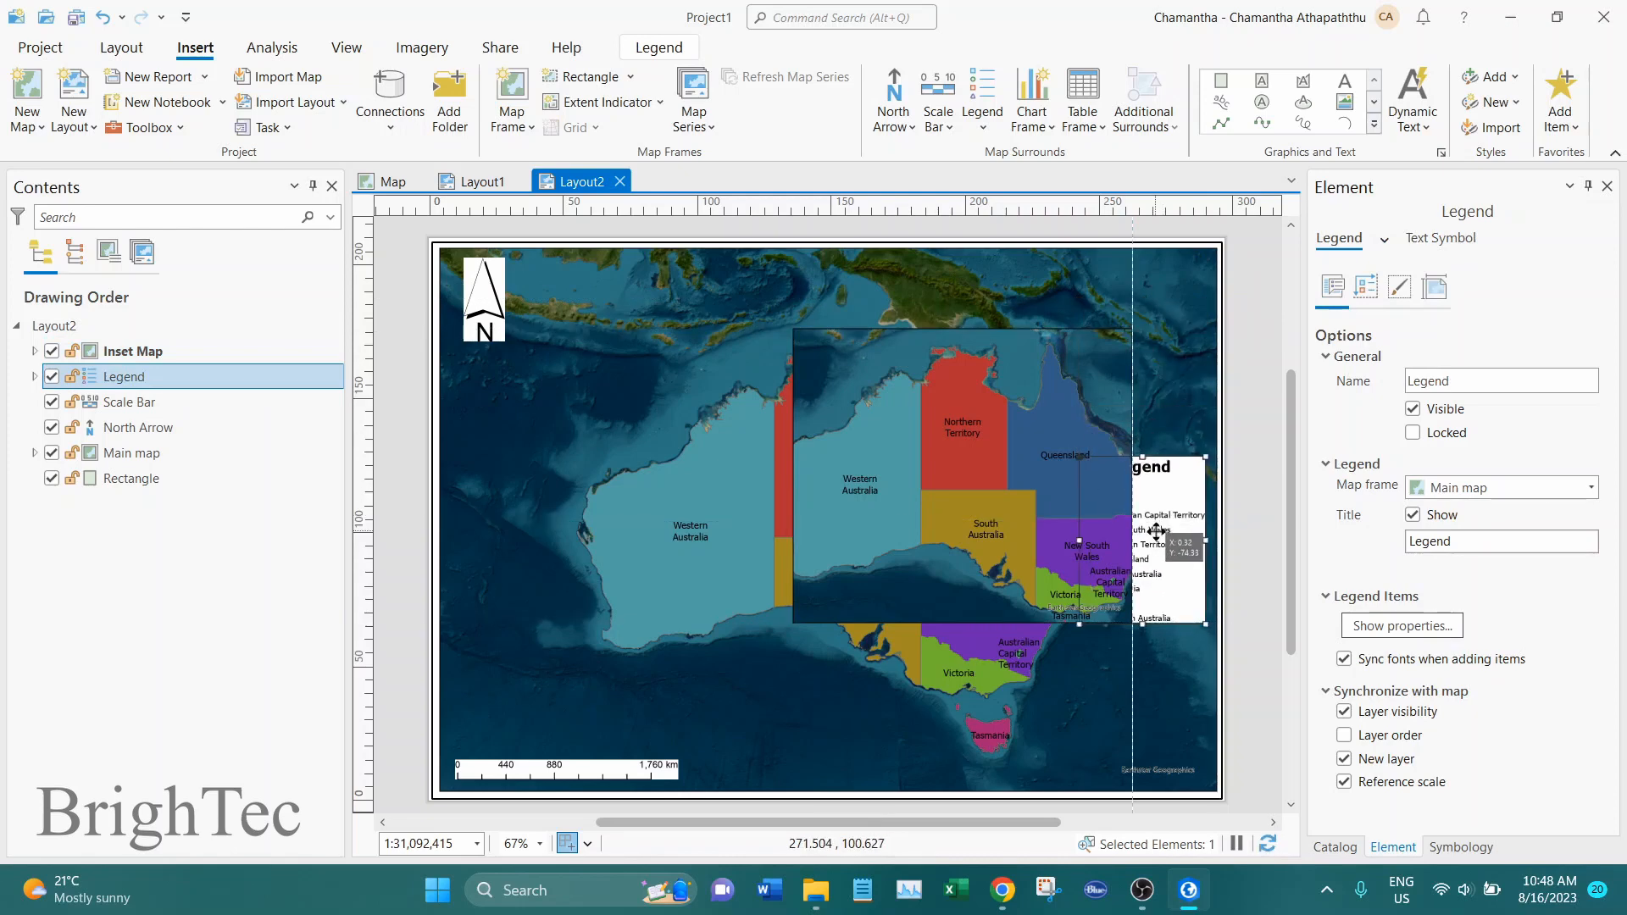
left_click(969, 409)
left_click_drag(968, 410, 1047, 342)
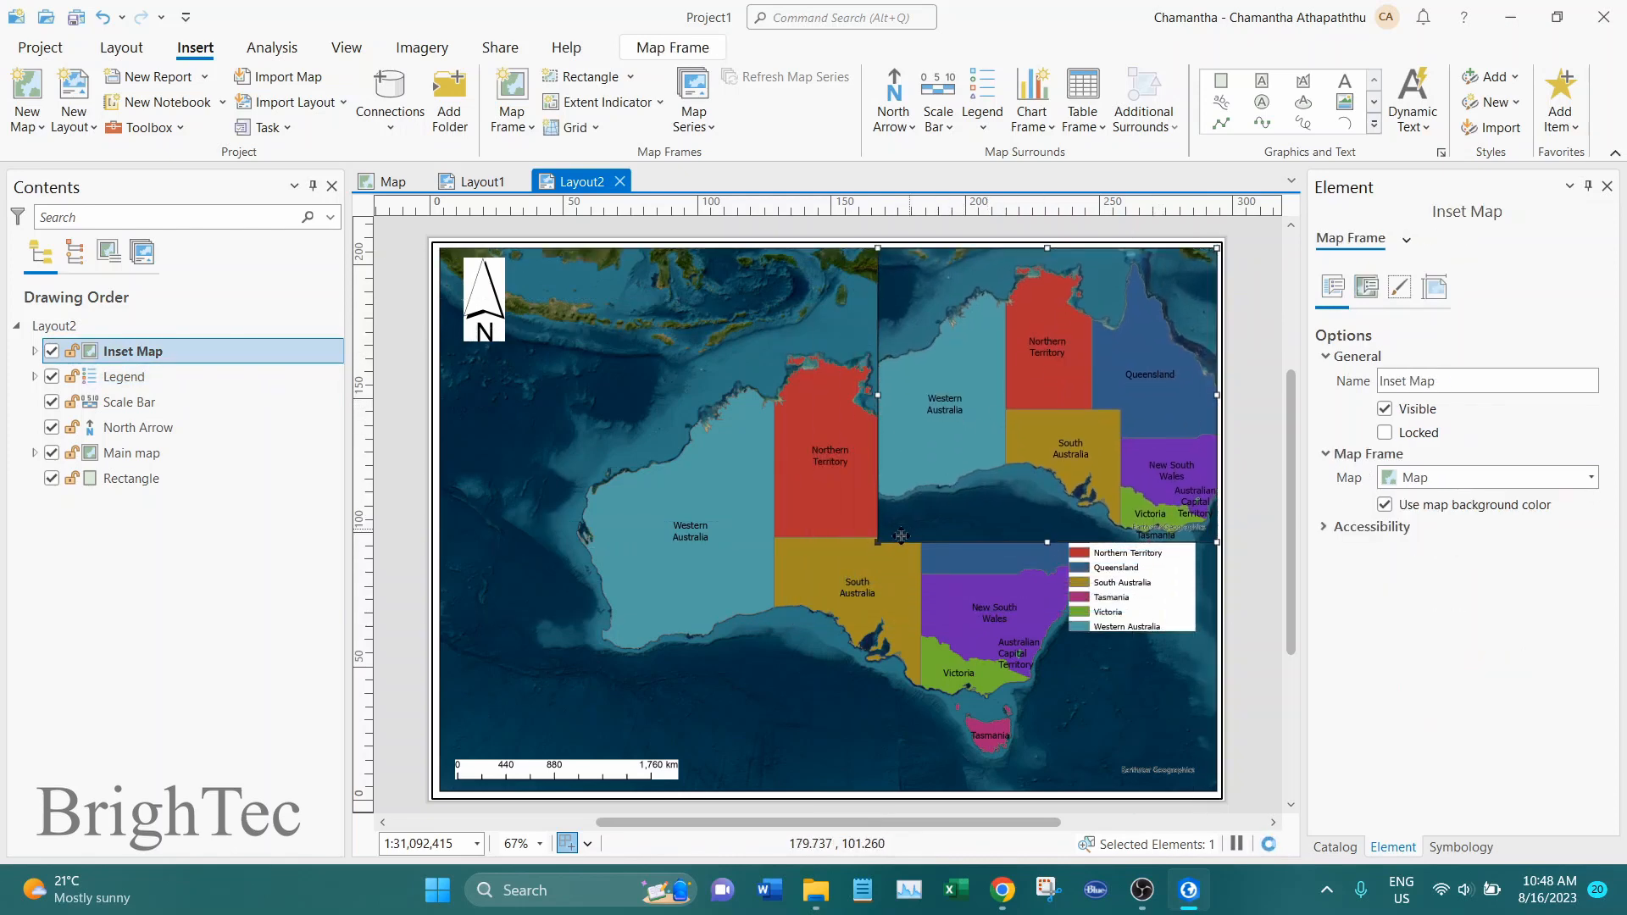
left_click_drag(885, 542, 979, 464)
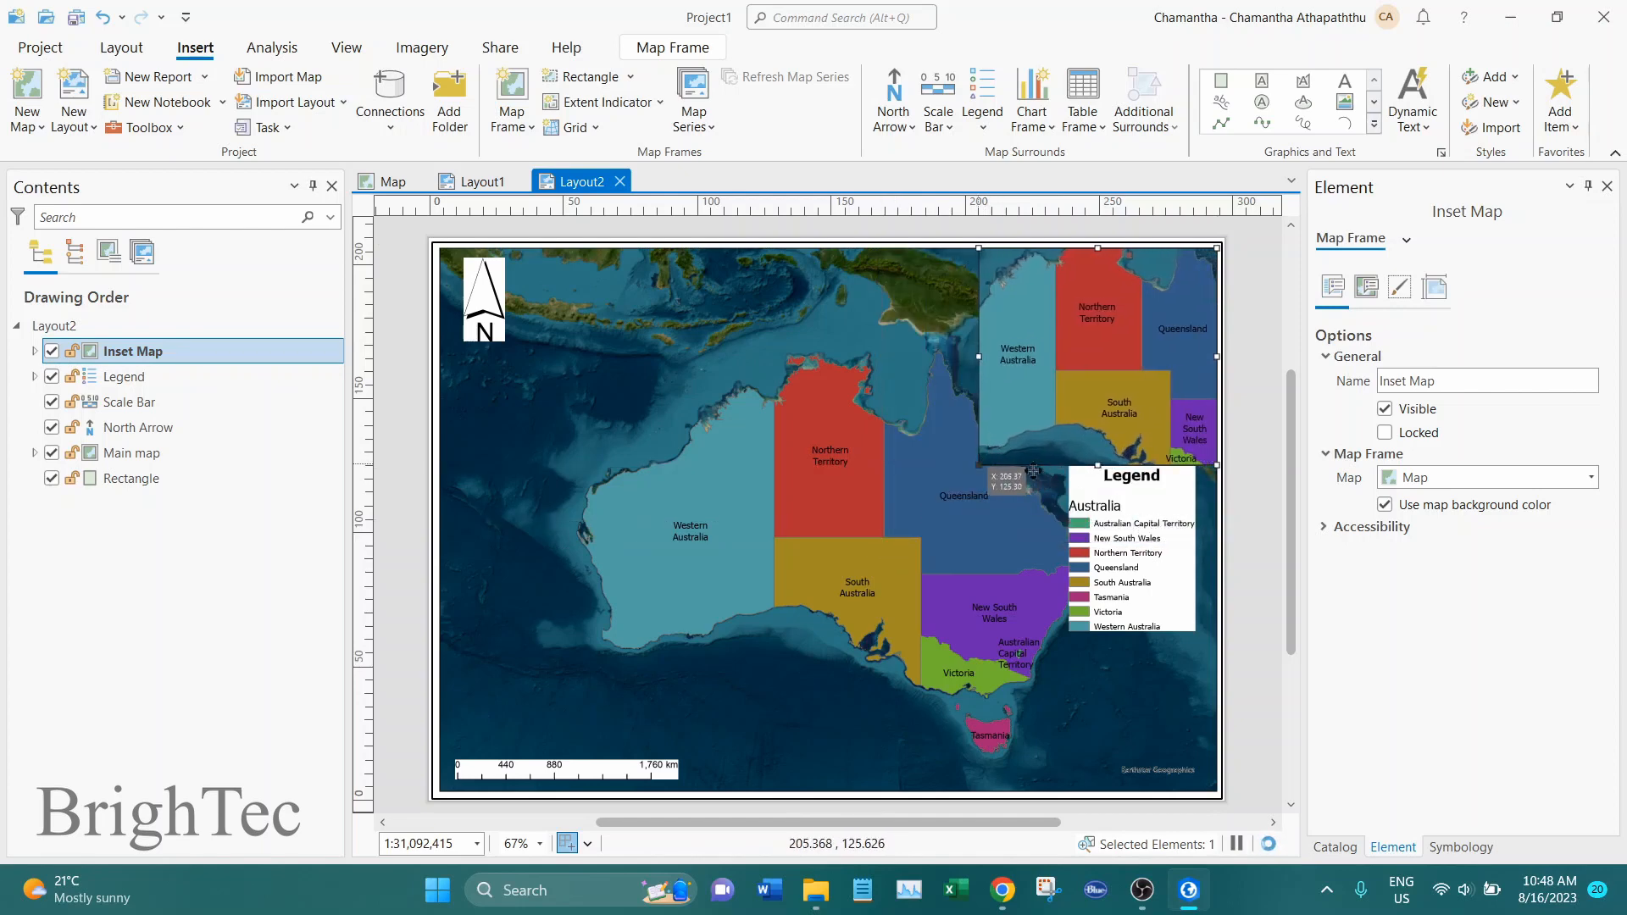
Step: Narrow the main map frame to about 201 mm, ending at the inset's left edge, and align the legend beside it under the inset
left_click(948, 519)
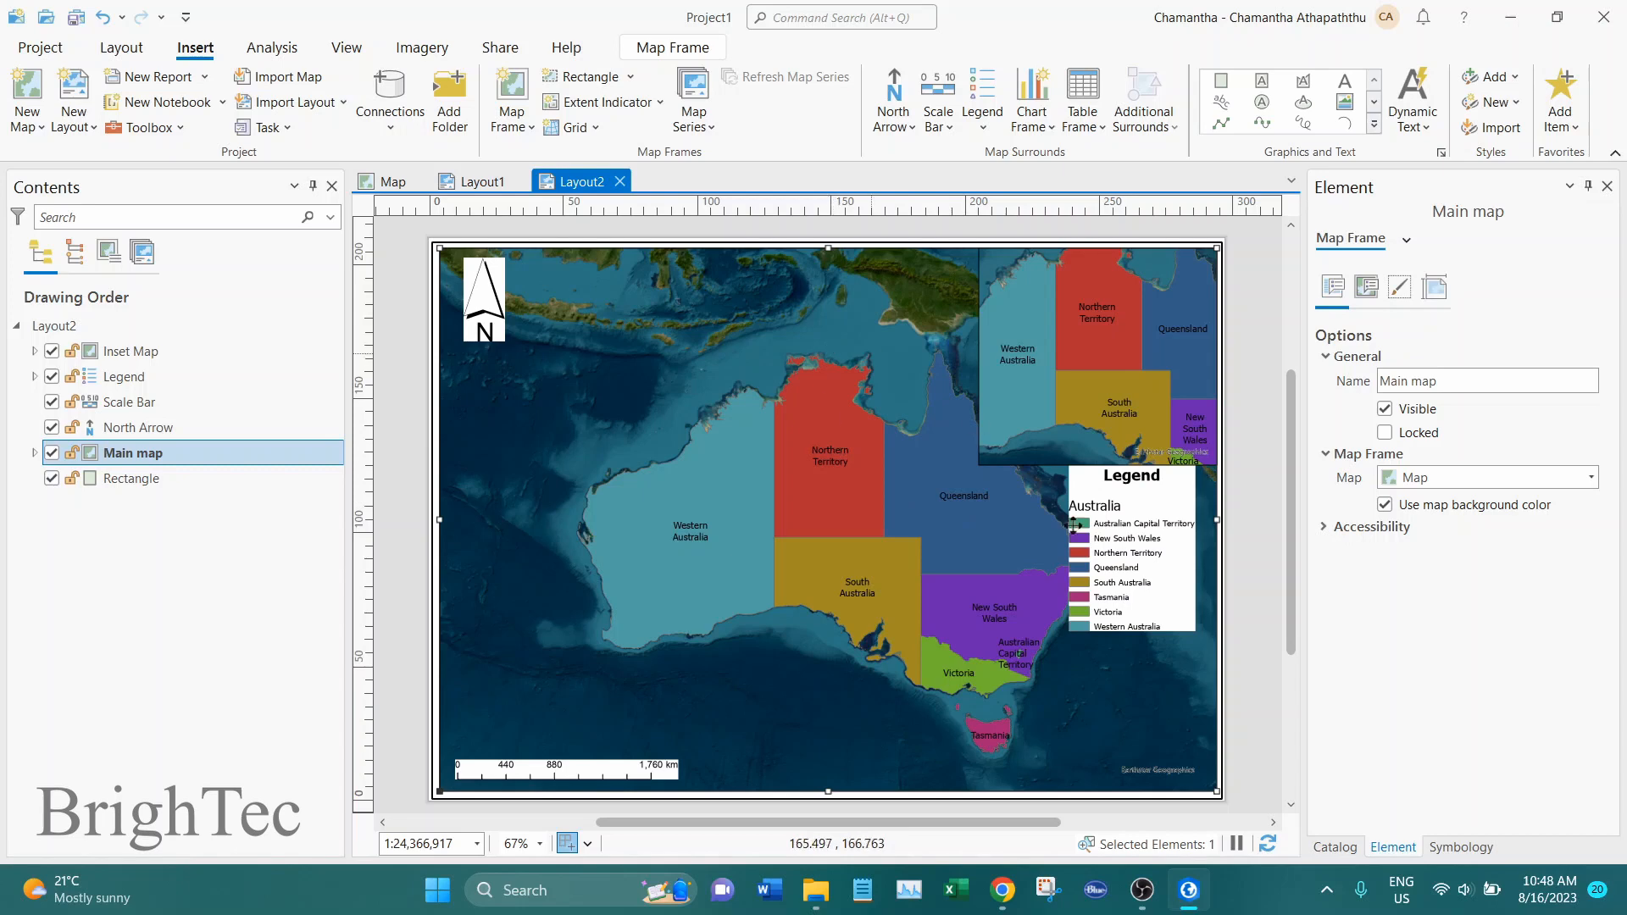
left_click_drag(1217, 520, 981, 519)
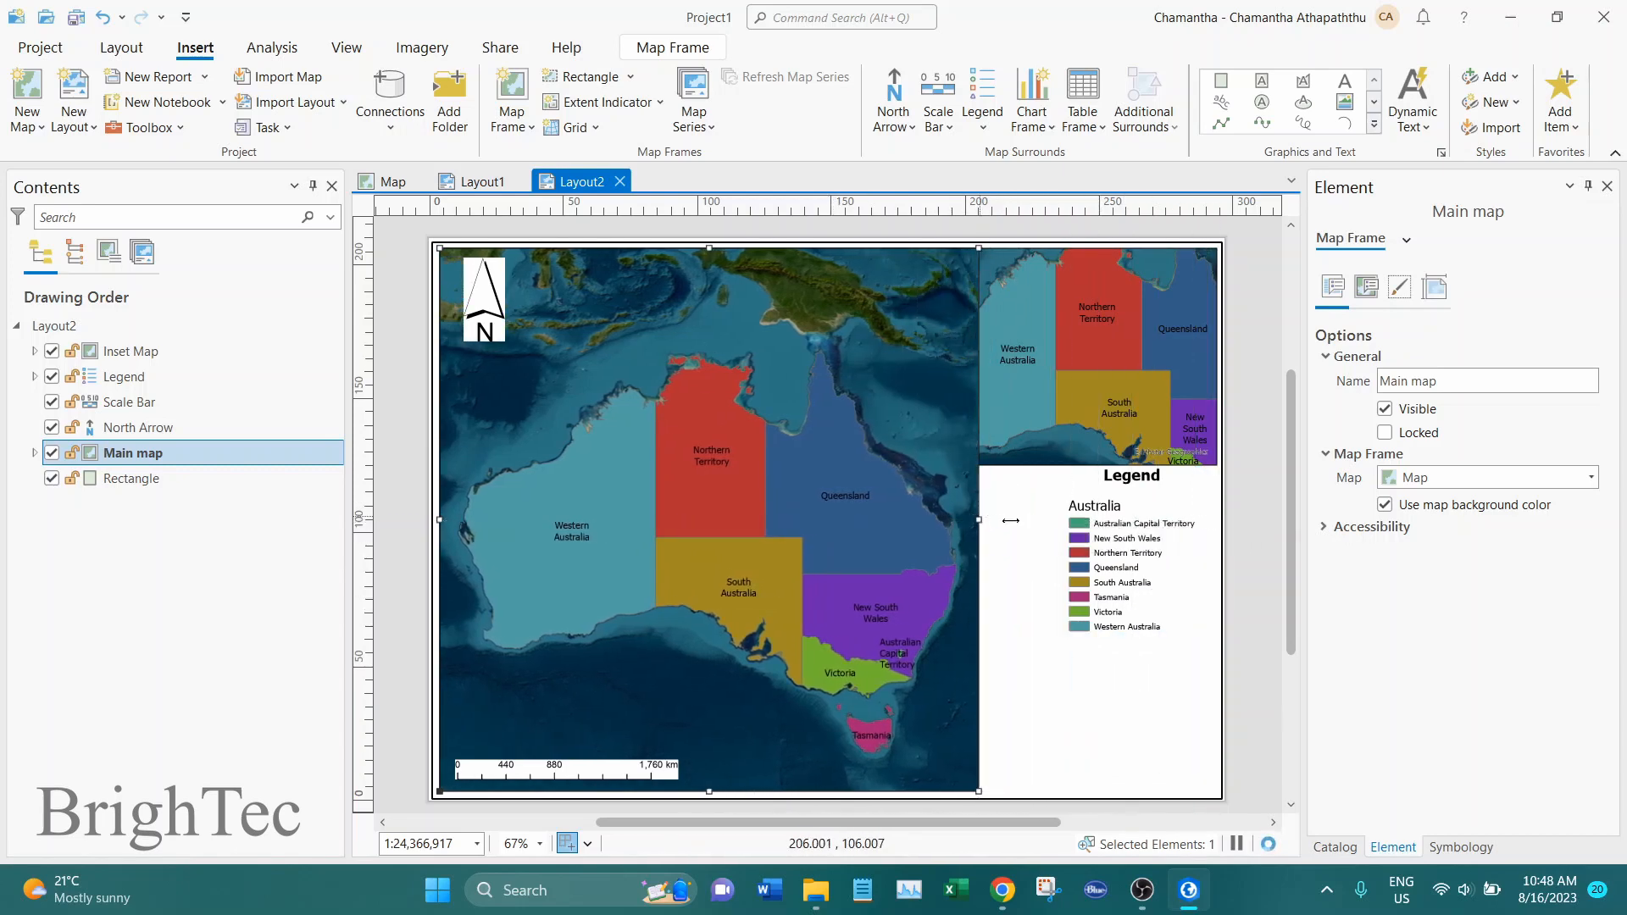
left_click(1069, 562)
left_click(1194, 548)
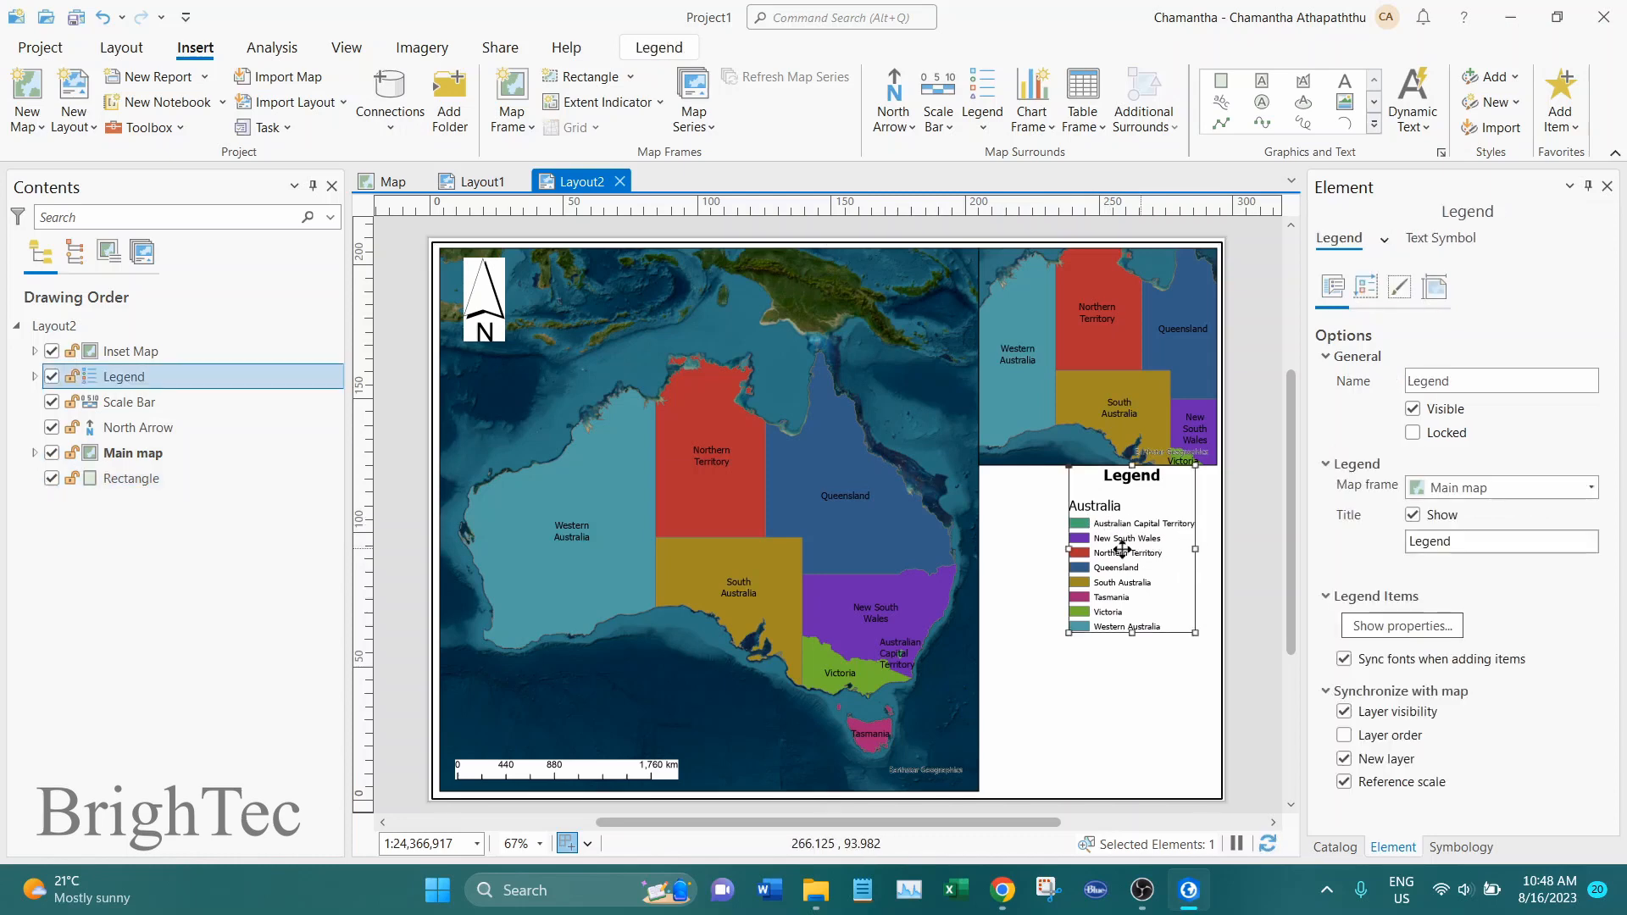
left_click_drag(1194, 548, 1056, 549)
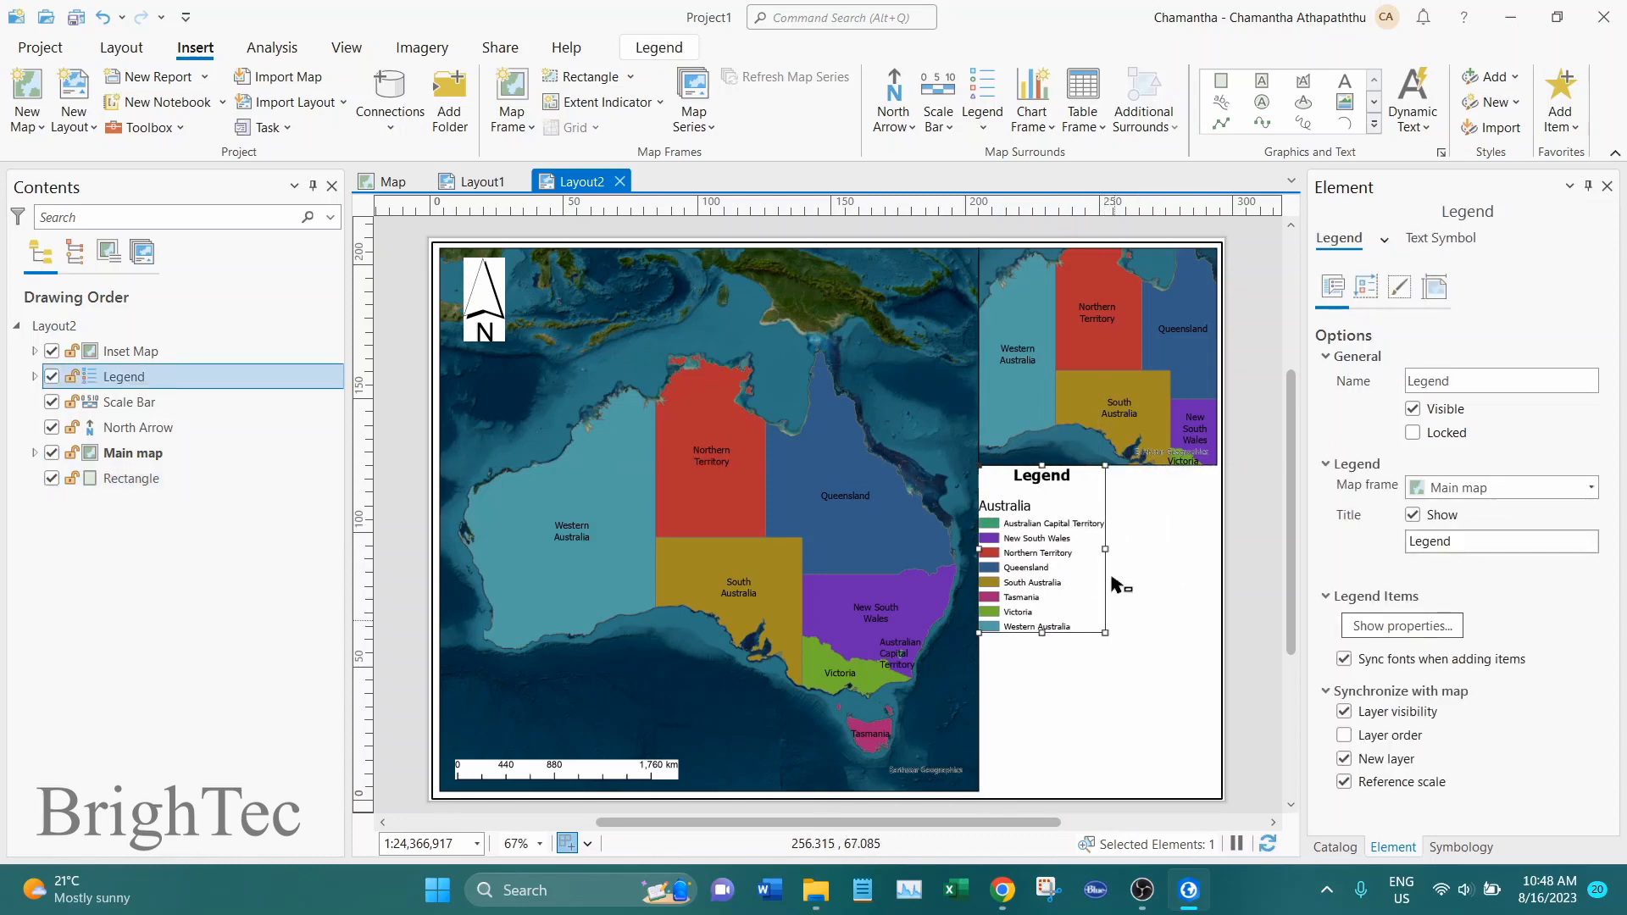
Step: Set the inset map frame's width and height to 80 mm each
left_click(1133, 675)
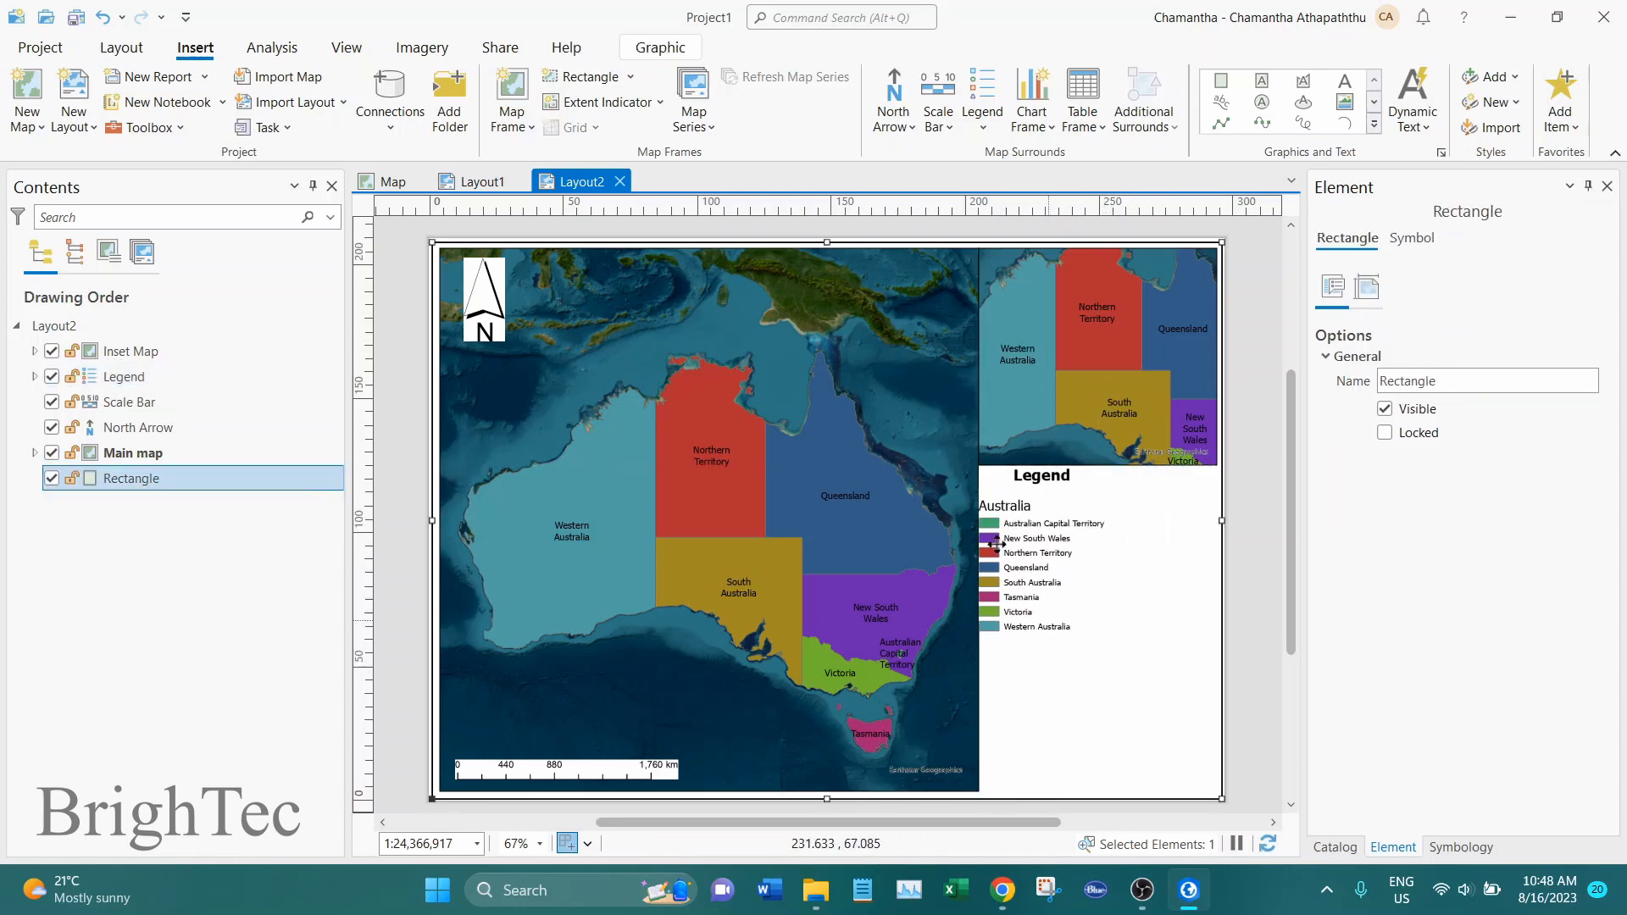
left_click(1055, 377)
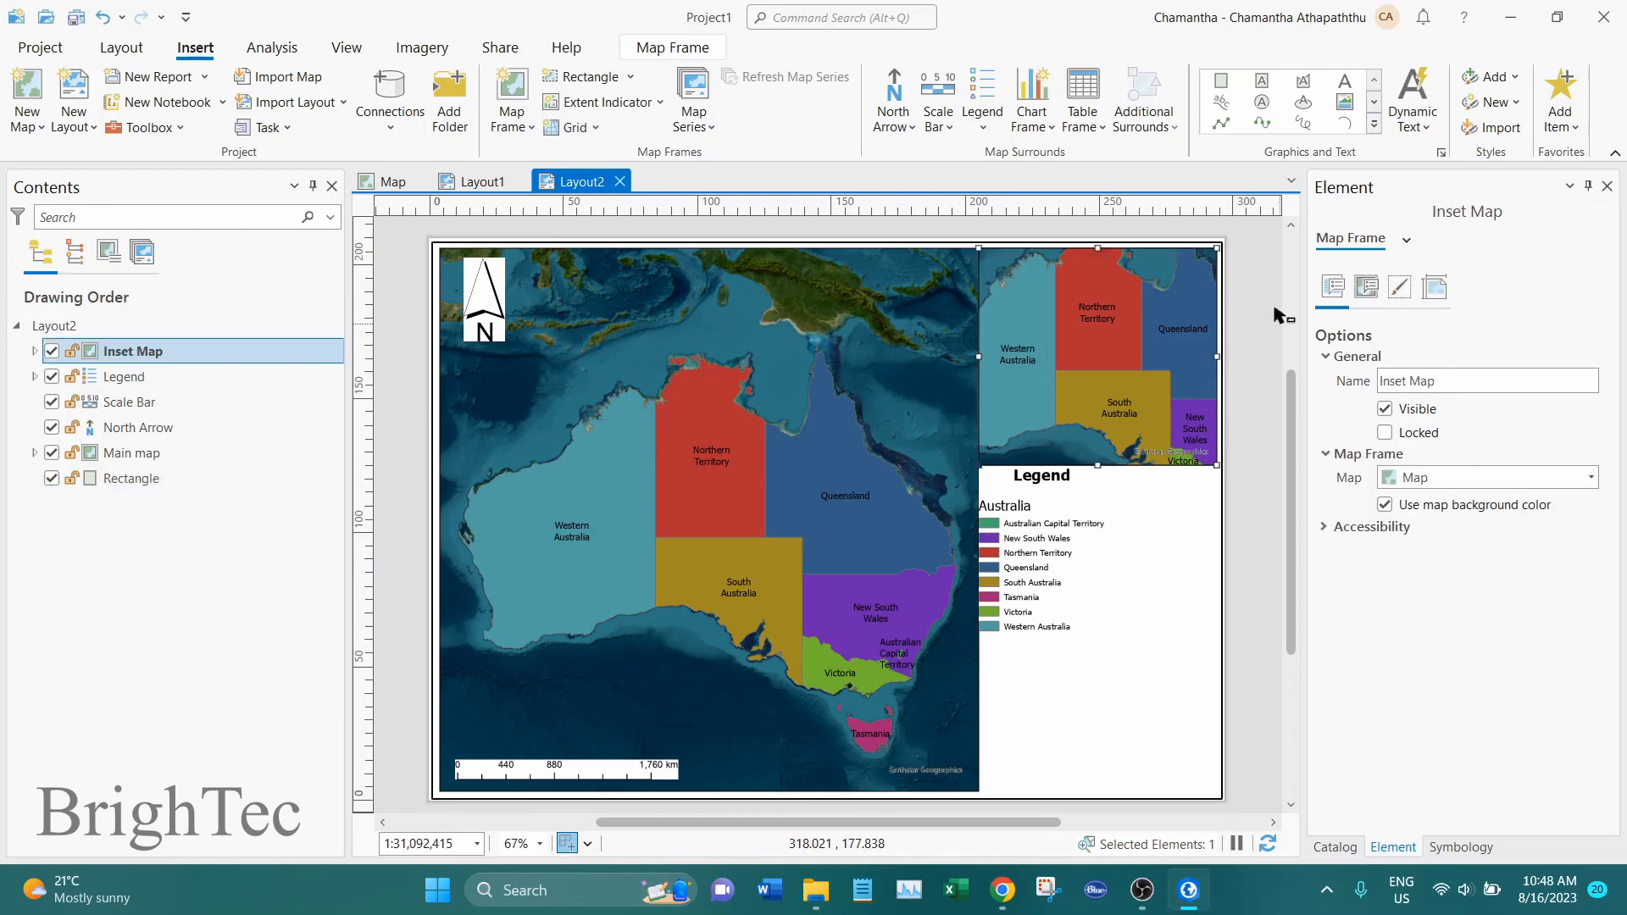
scroll(1210, 303, "up", 1)
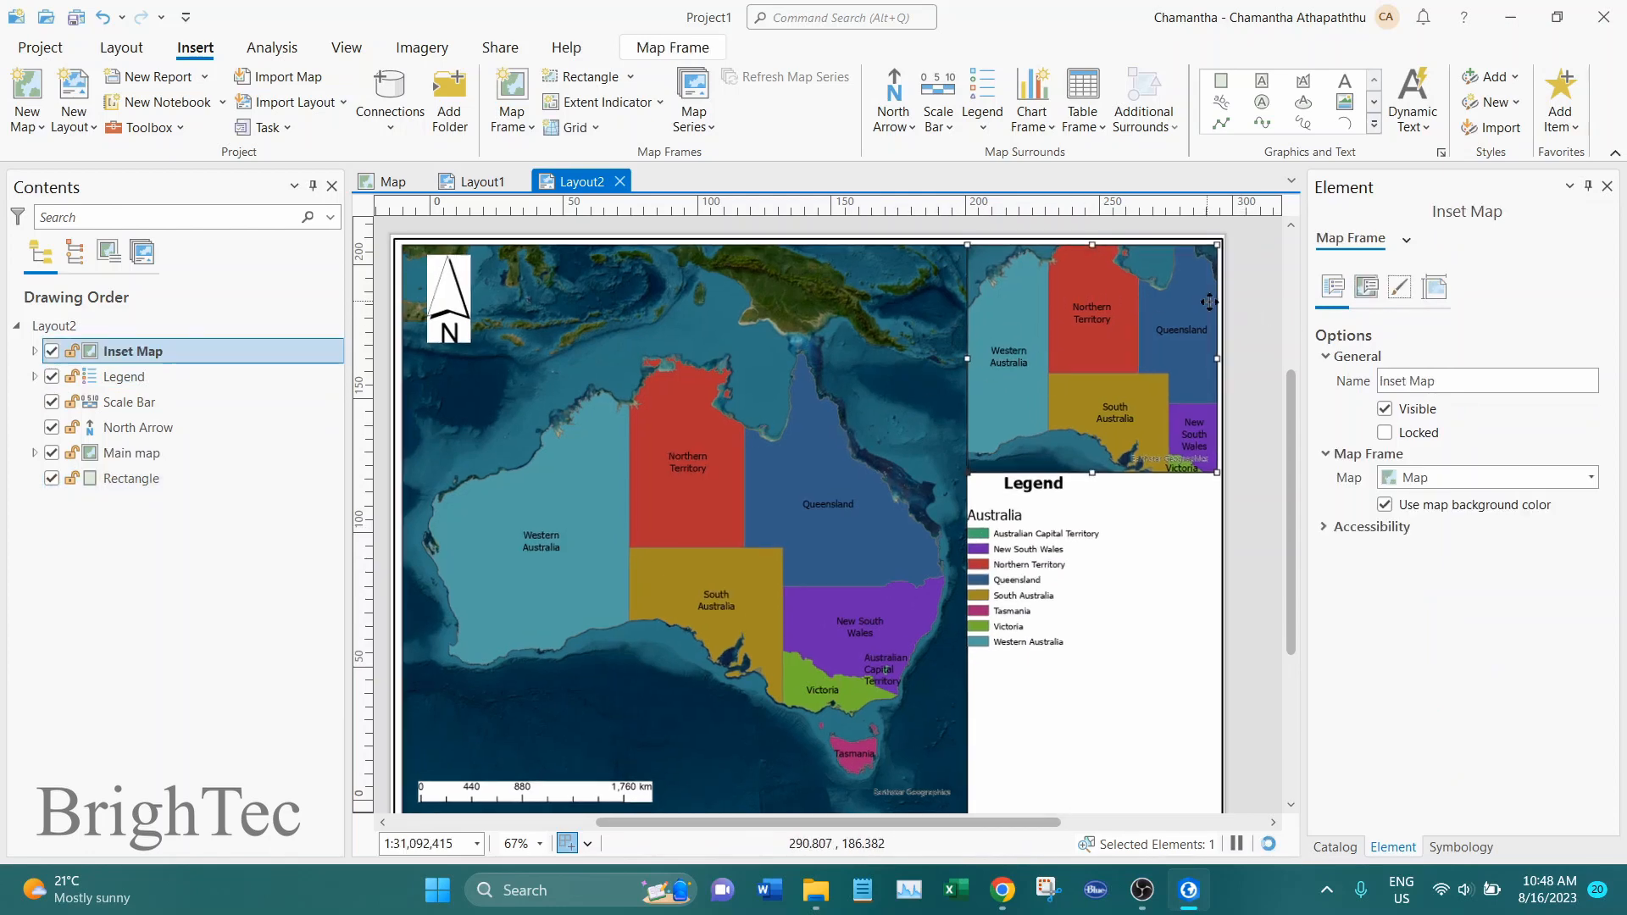
scroll(1209, 302, "up", 2)
left_click_drag(1101, 339, 1101, 425)
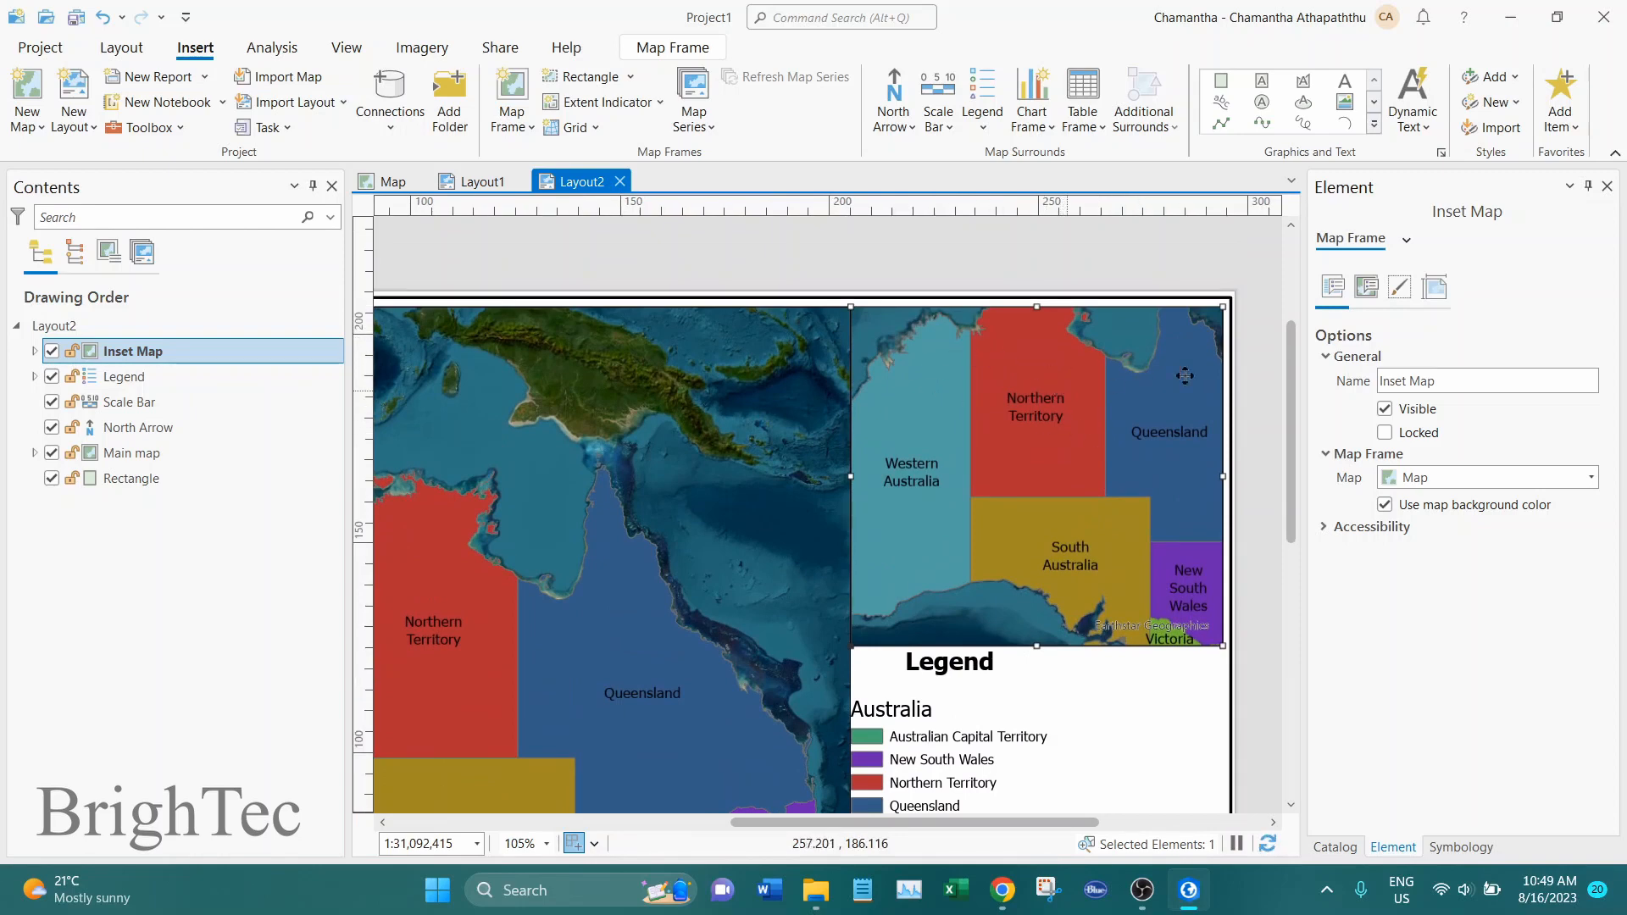
left_click(1435, 286)
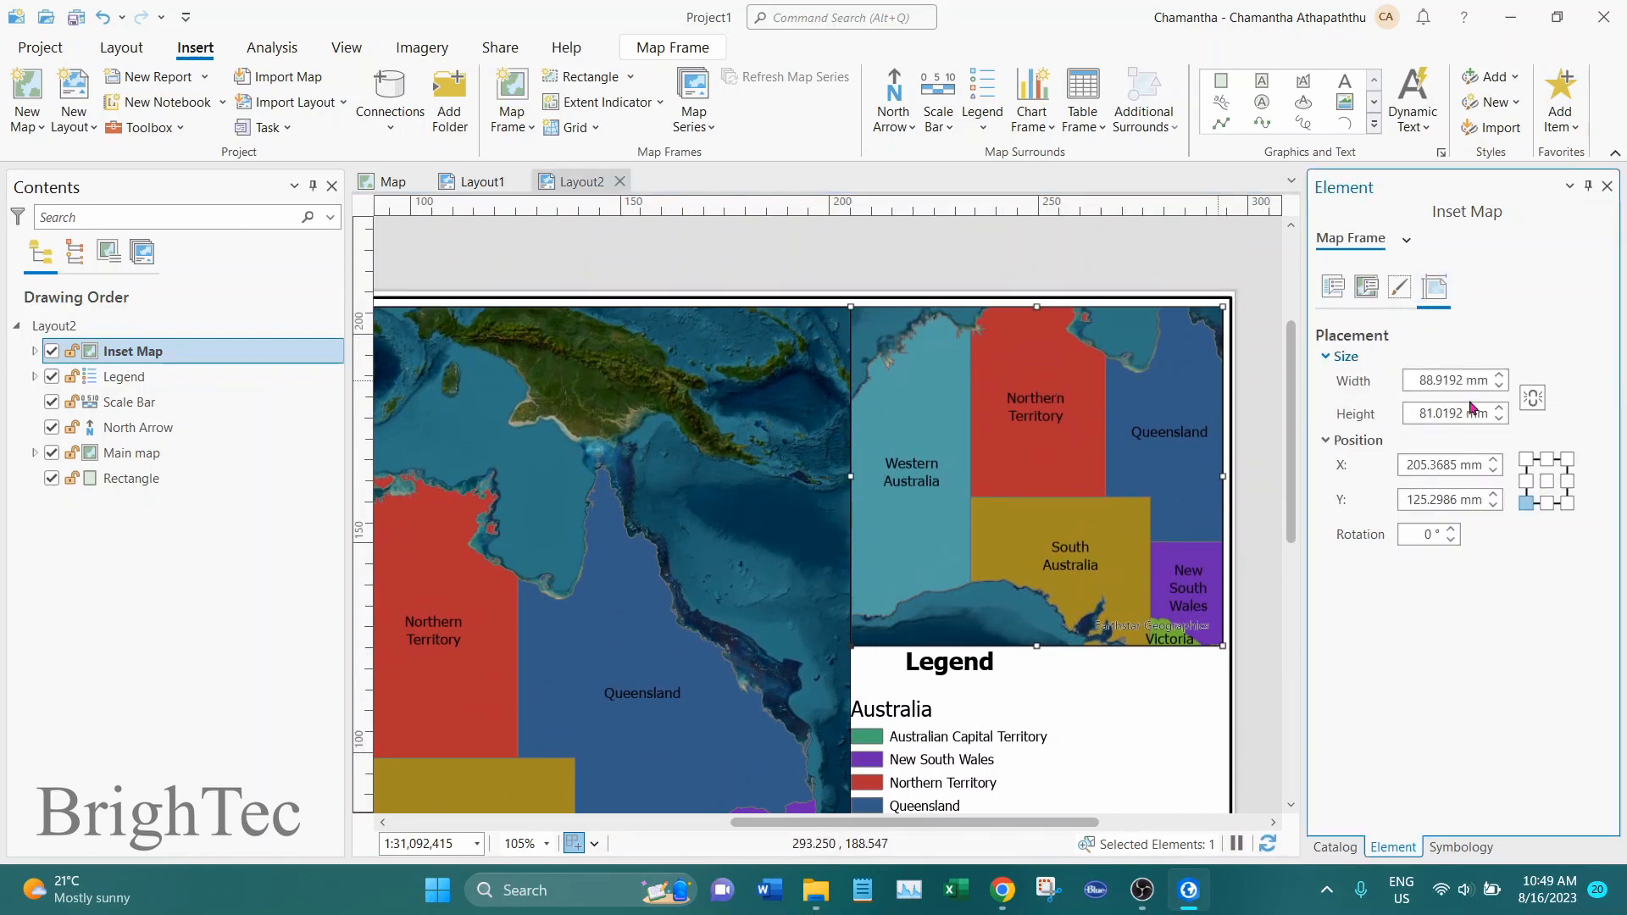
left_click(1432, 380)
left_click_drag(1418, 383, 1474, 383)
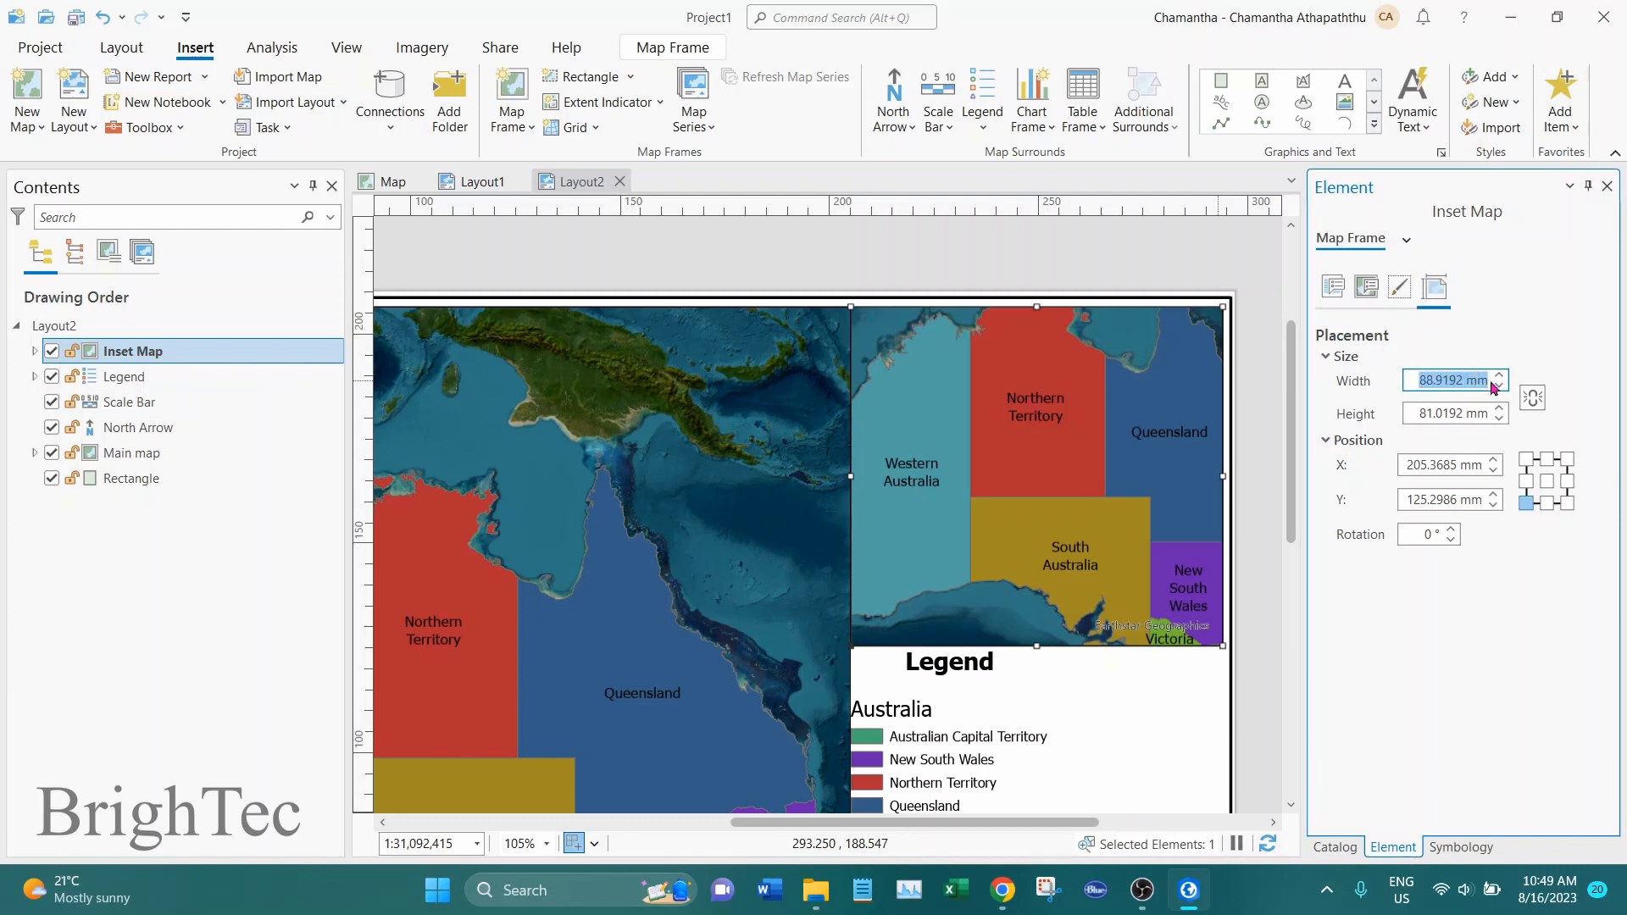
type("80")
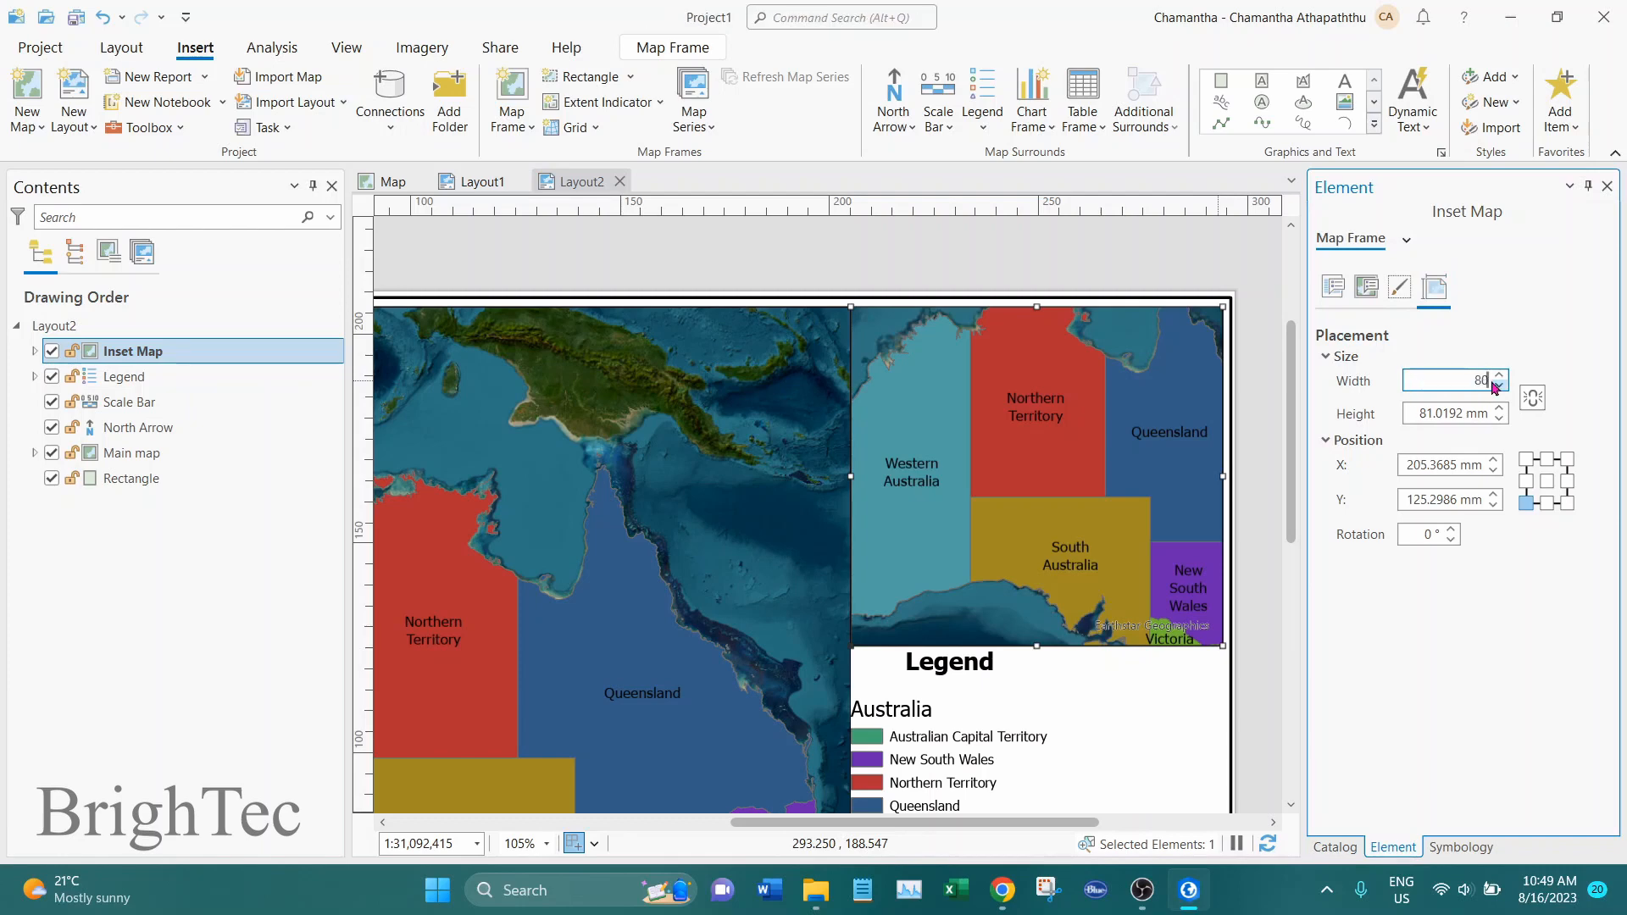
key("Tab")
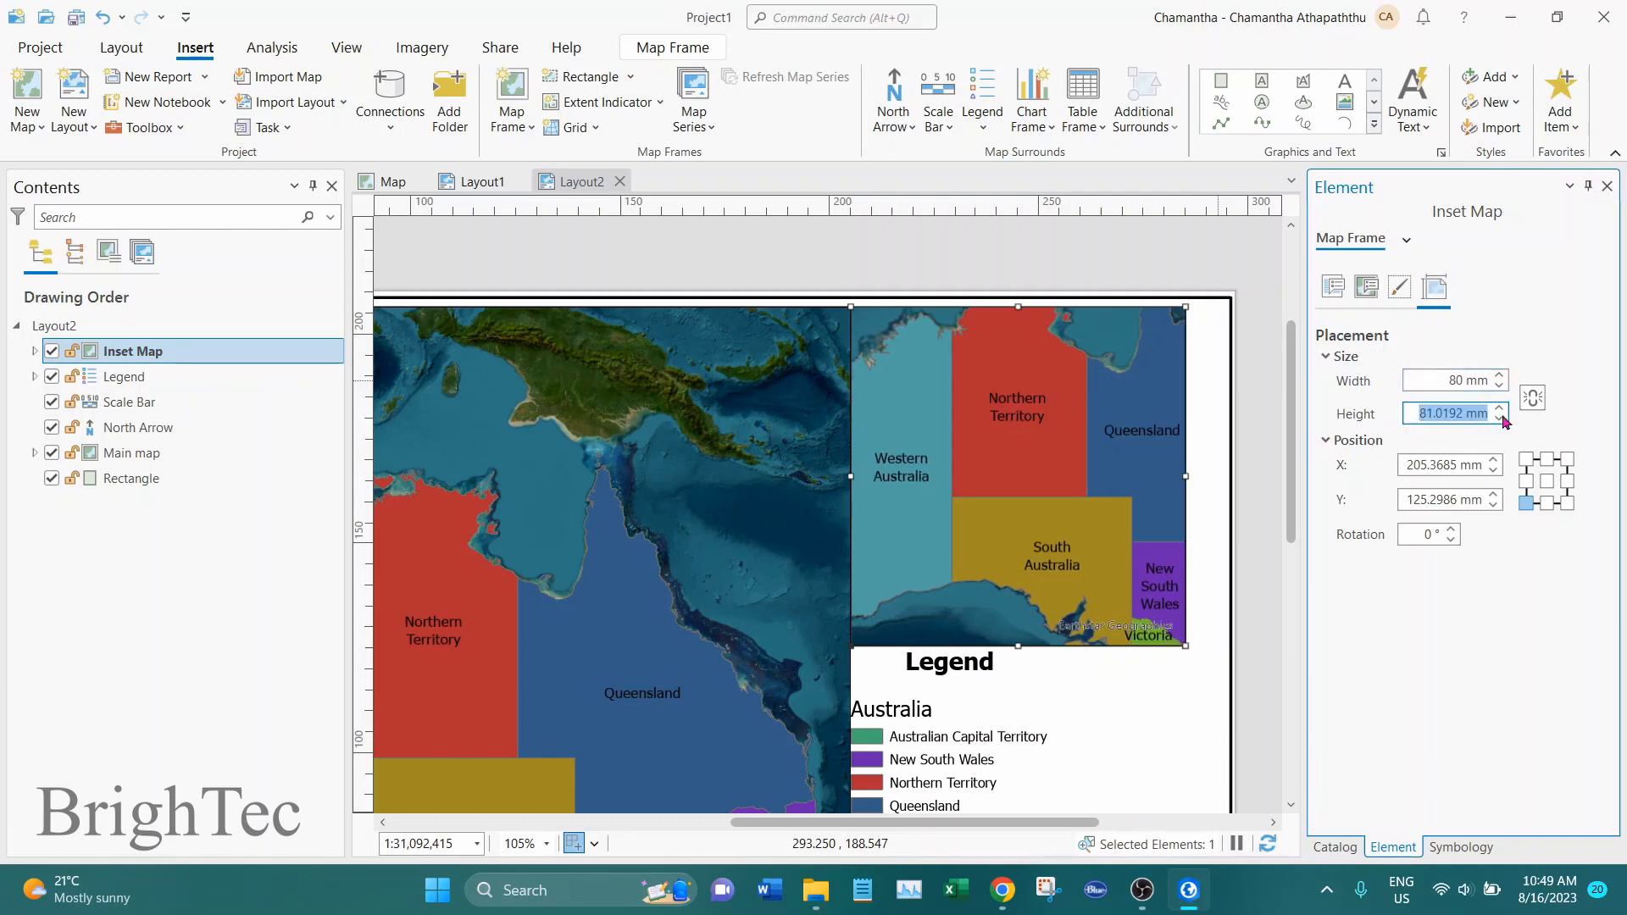
type("80")
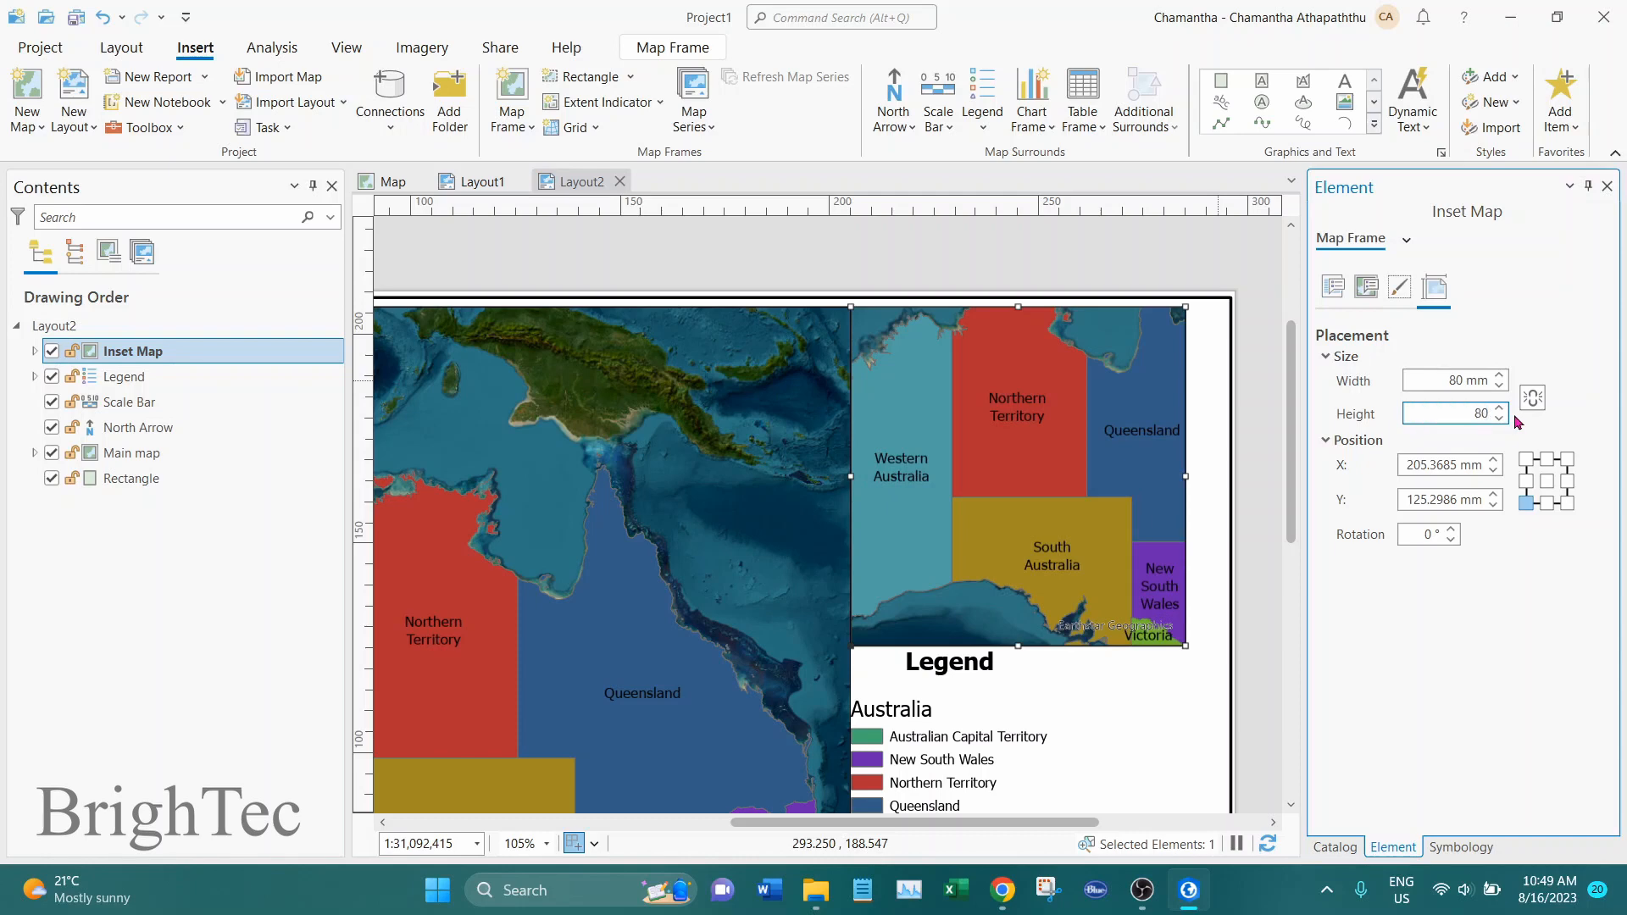
key("Return")
left_click(1021, 483)
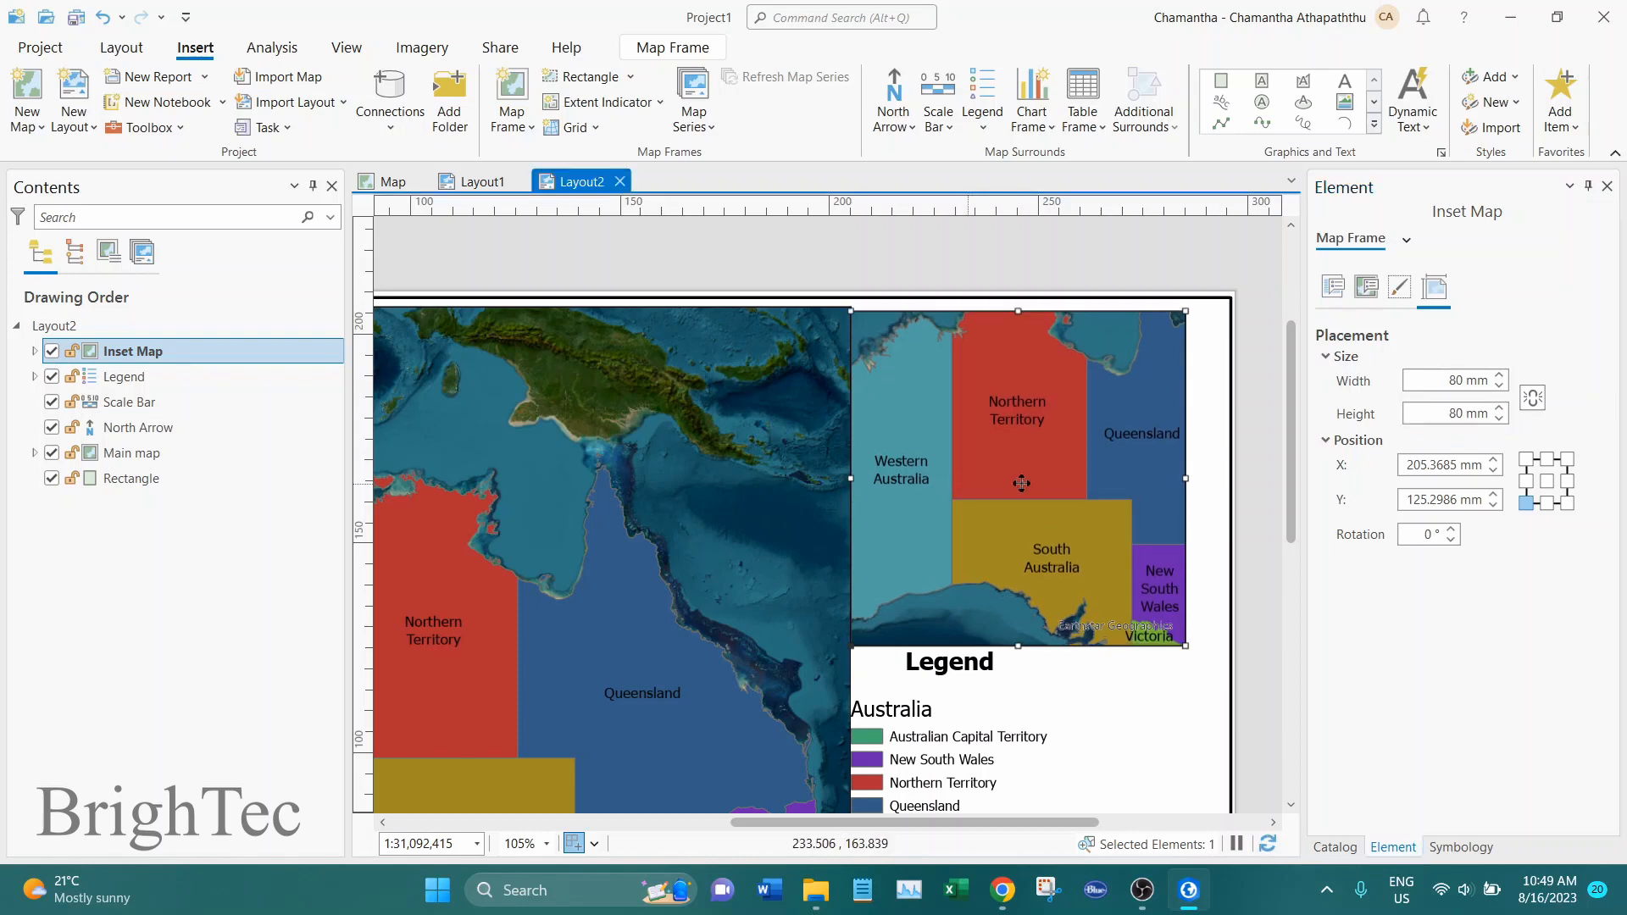
Step: Move the inset map frame into the border's upper-right corner and shift the legend beneath its middle
left_click_drag(1025, 467, 1075, 461)
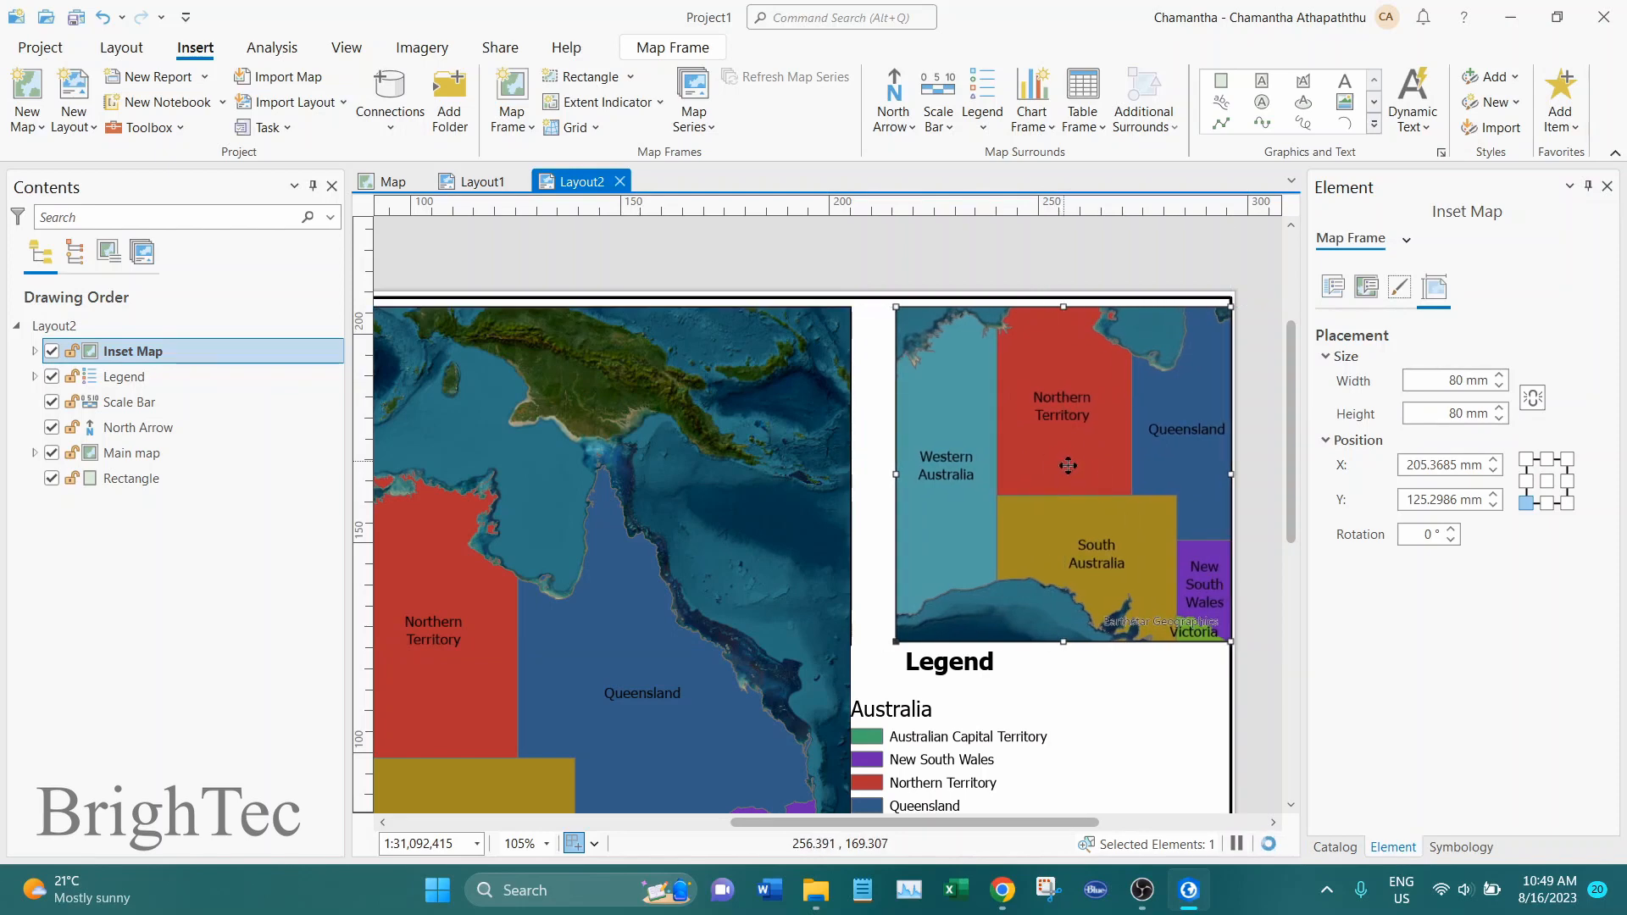
left_click(853, 505)
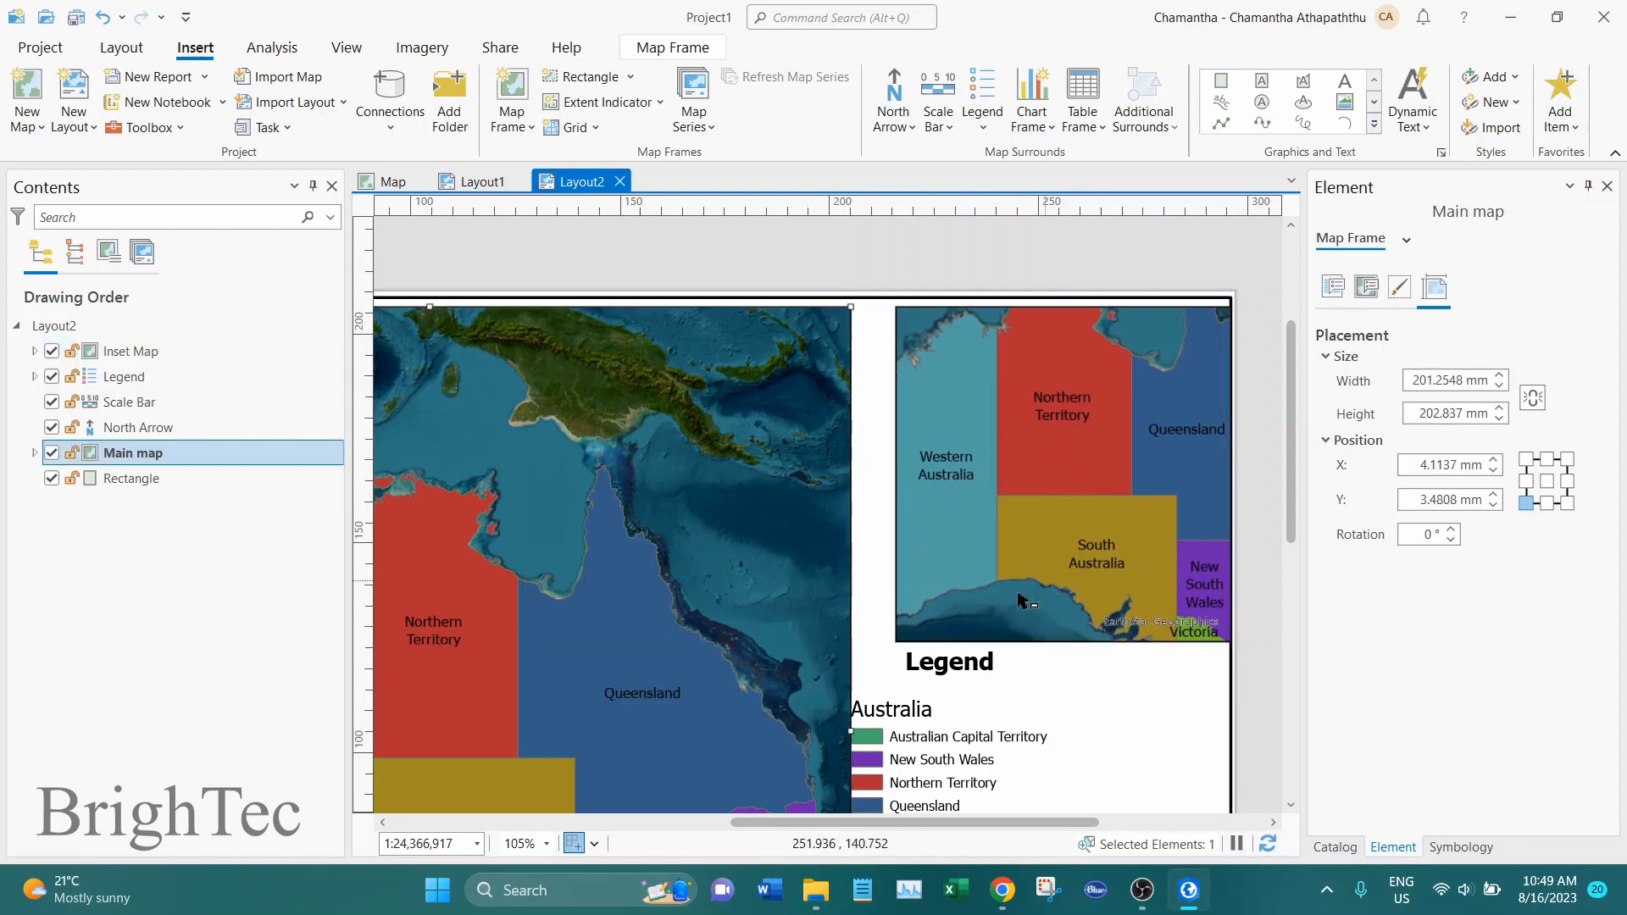
left_click_drag(950, 729, 1053, 729)
Step: Widen the main map frame to about 212 mm so its right edge meets the inset map's left edge
left_click(853, 750)
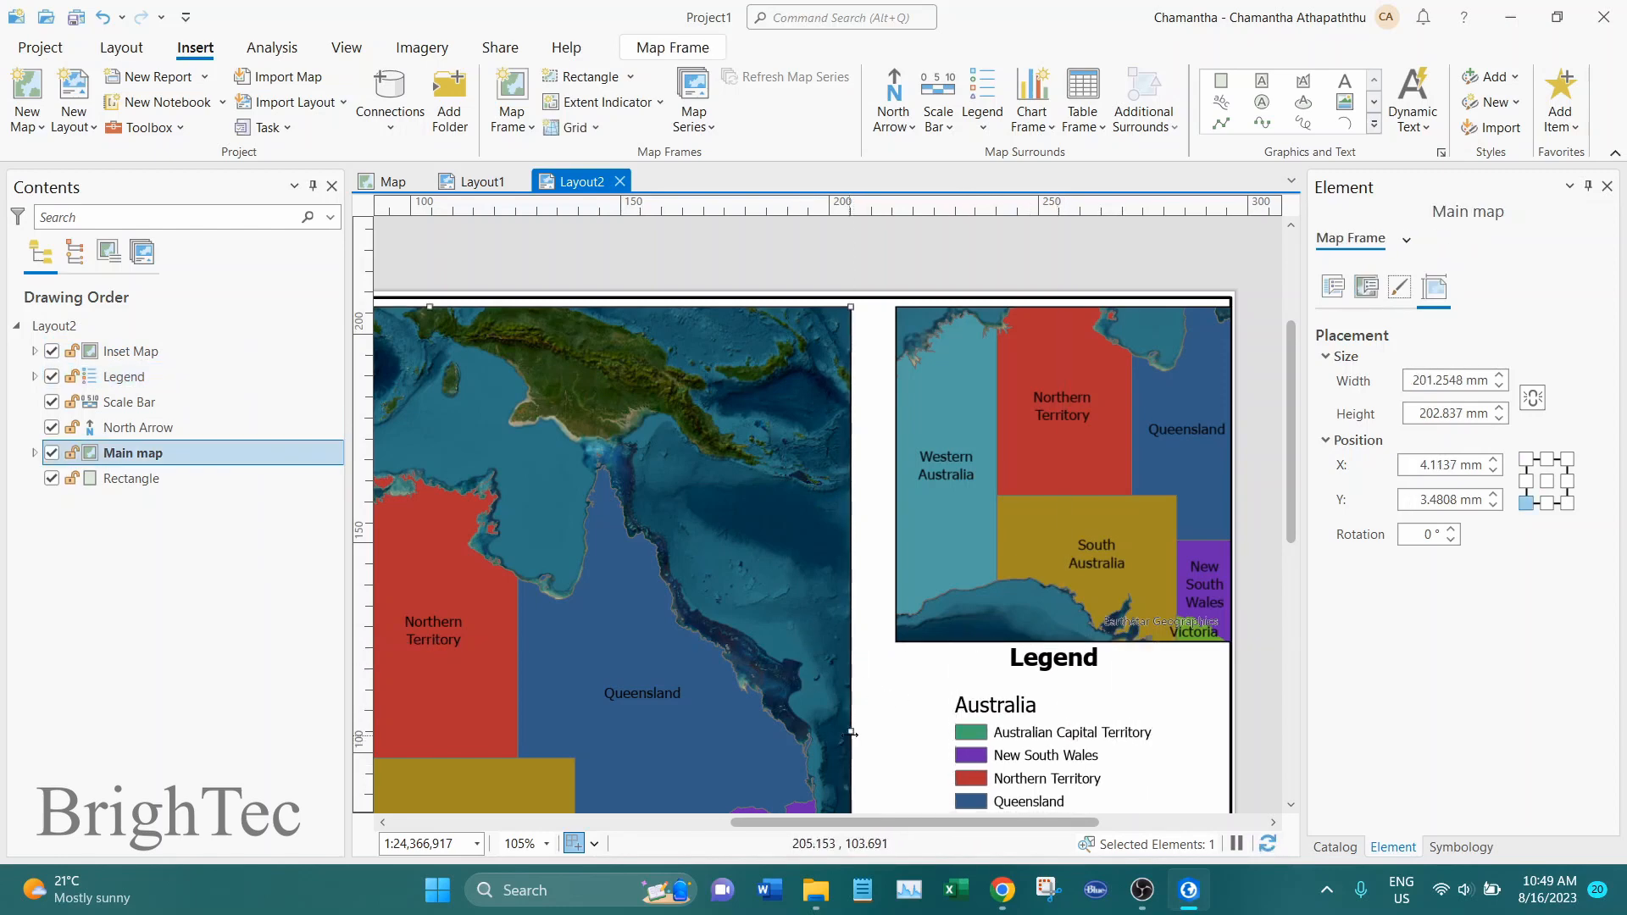
left_click_drag(853, 733, 896, 732)
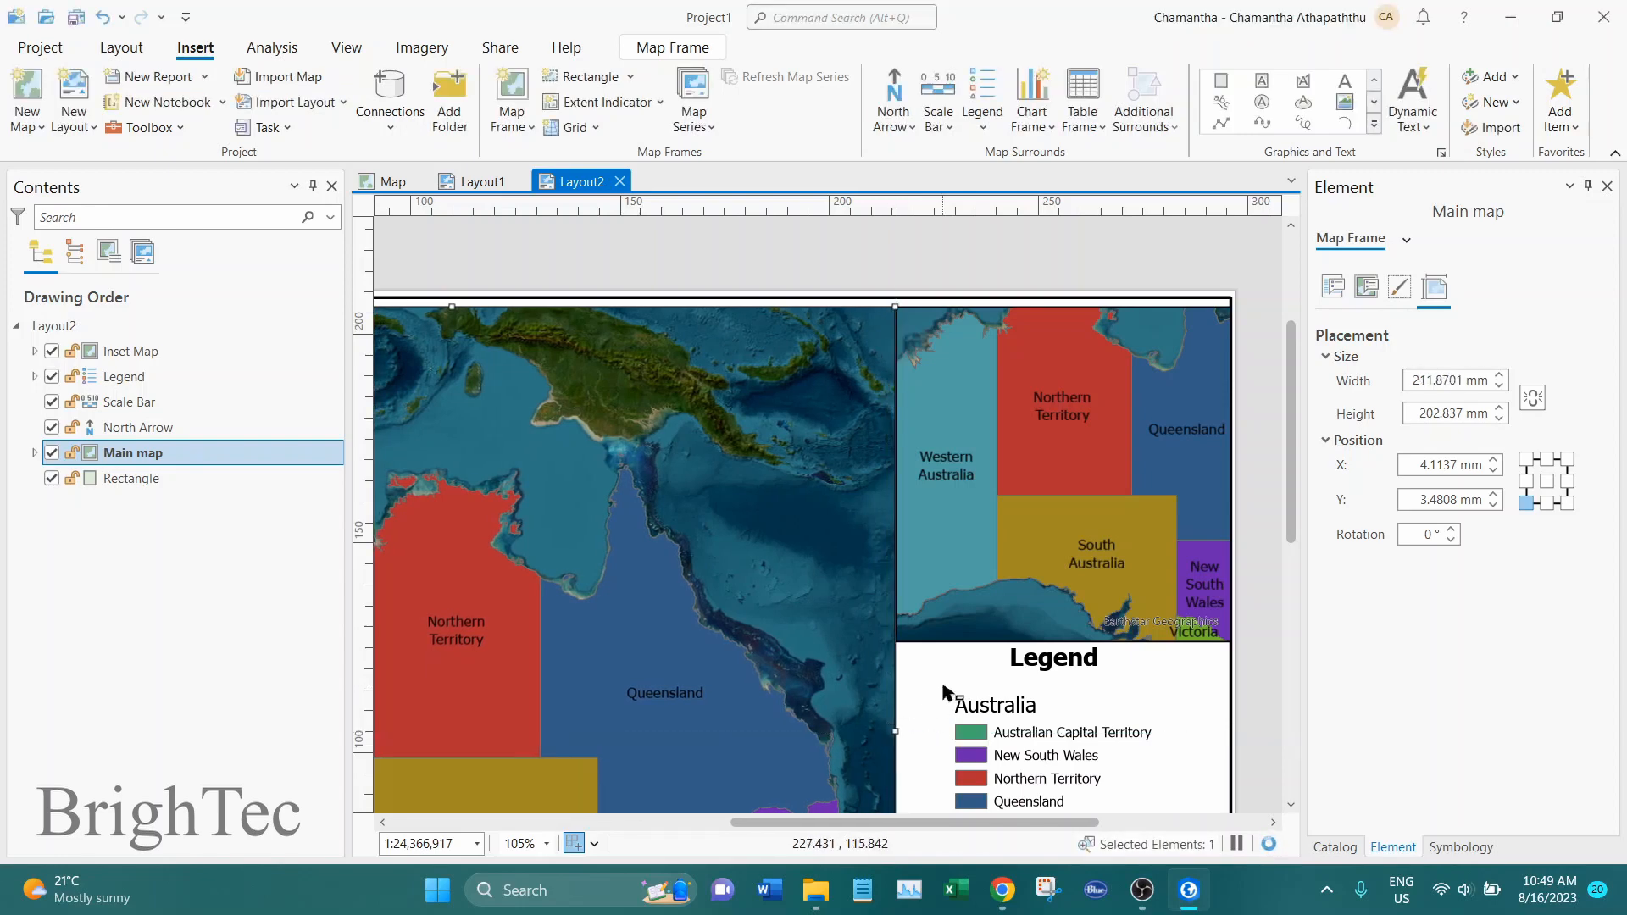
scroll(945, 687, "down", 4)
left_click_drag(828, 678, 851, 483)
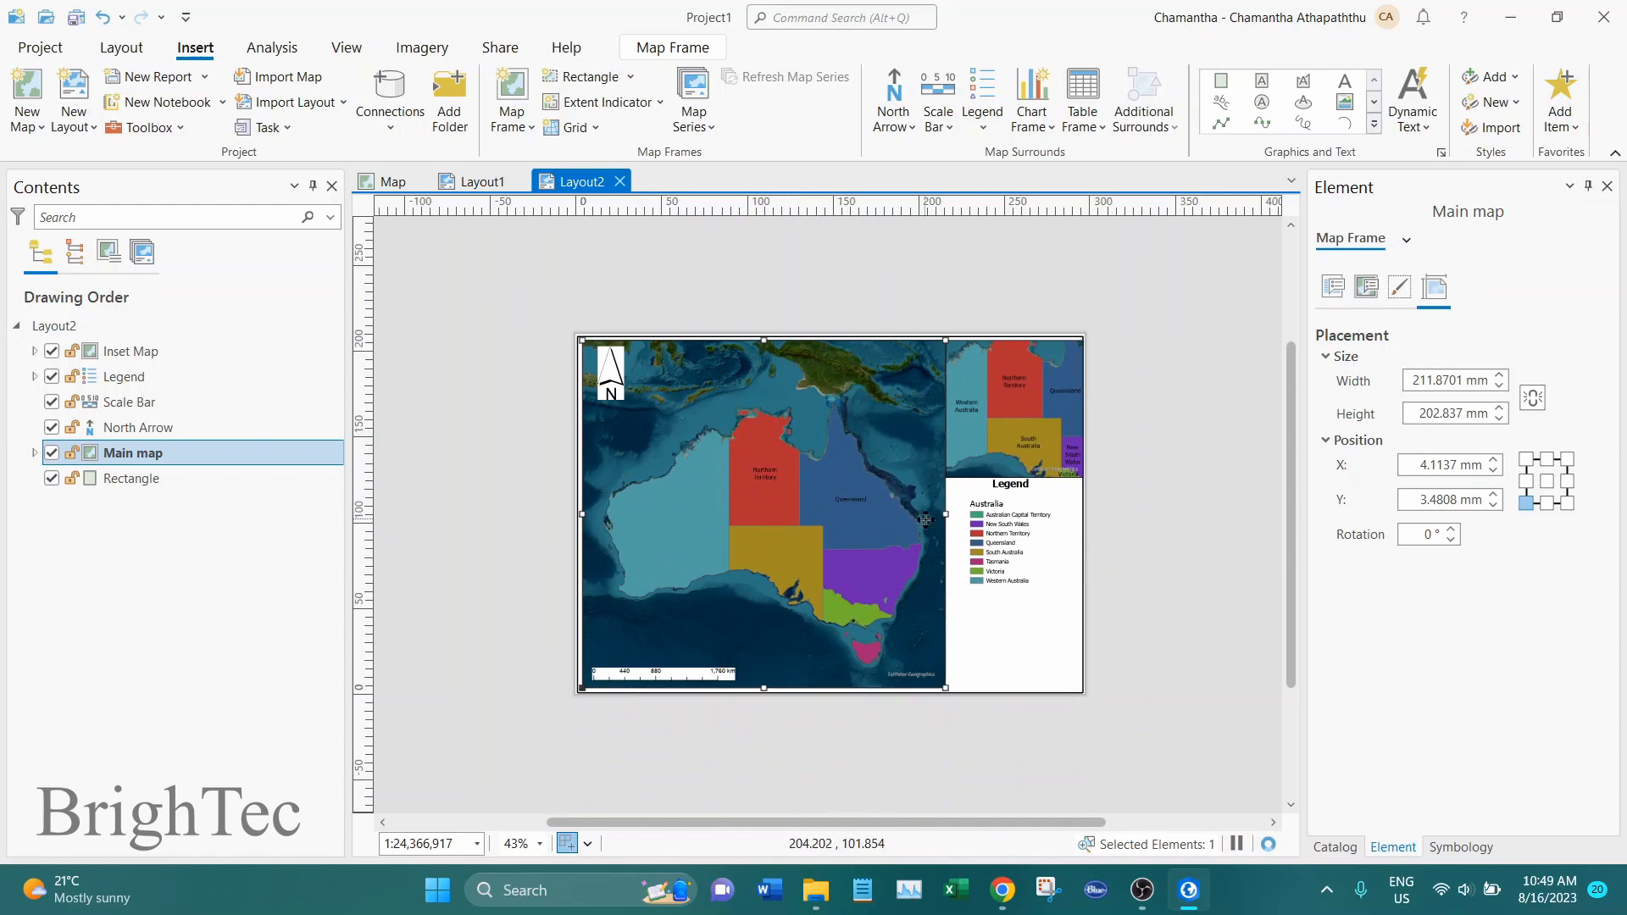
scroll(923, 520, "up", 2)
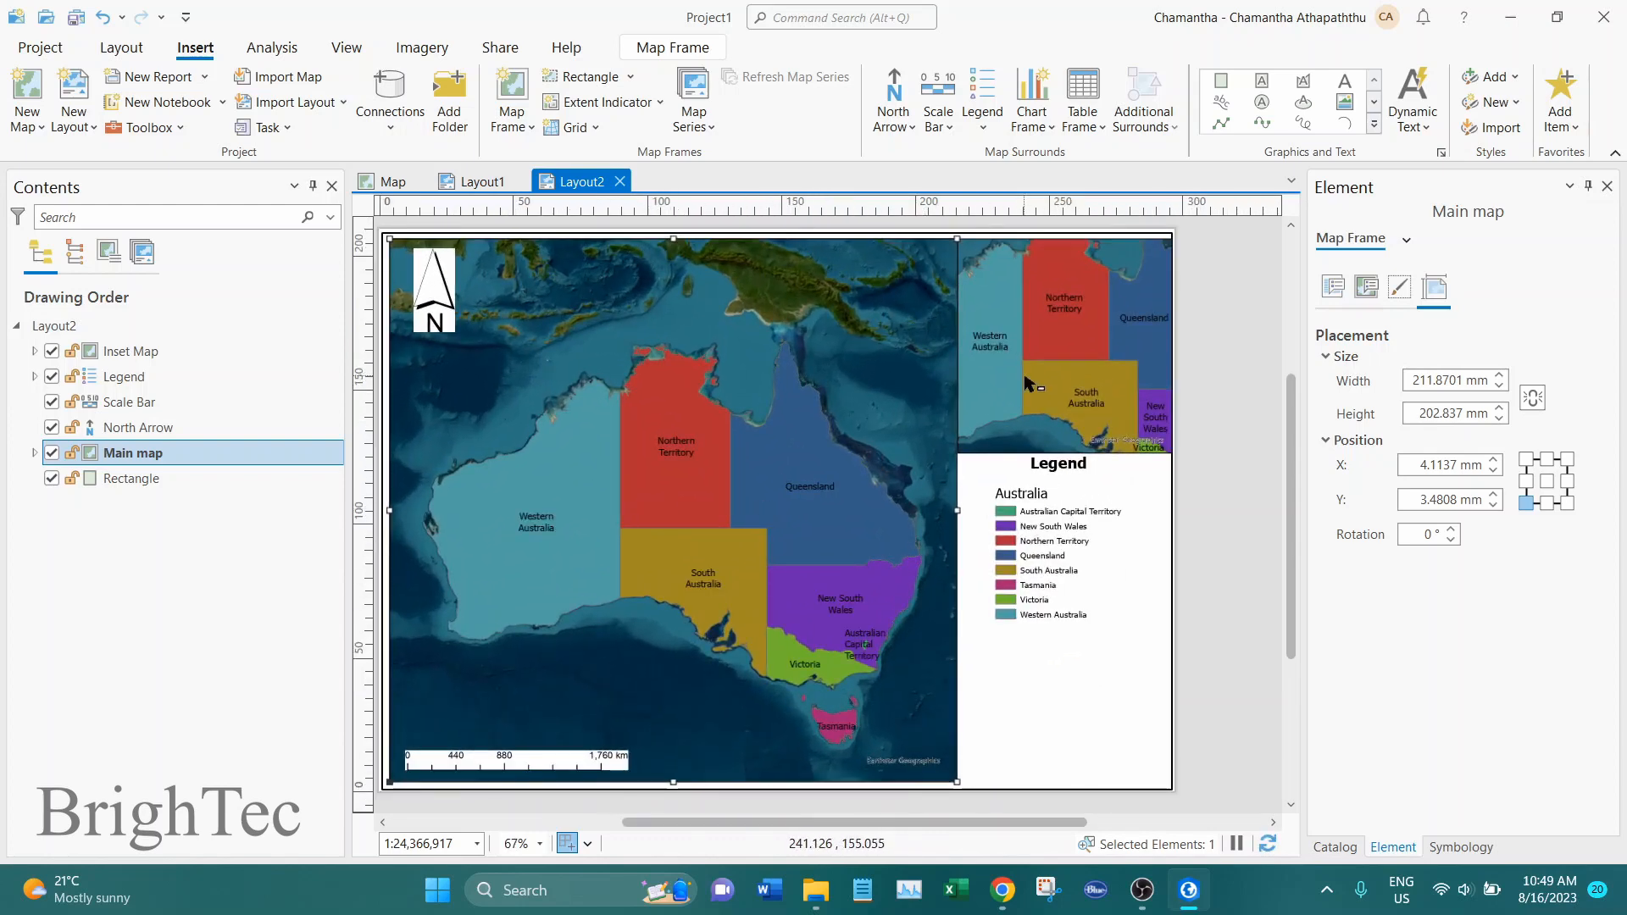
Step: Review the main map's layers and the available grid styles, and check the map's coordinate system in its properties
left_click(1026, 380)
left_click(833, 452)
left_click(35, 453)
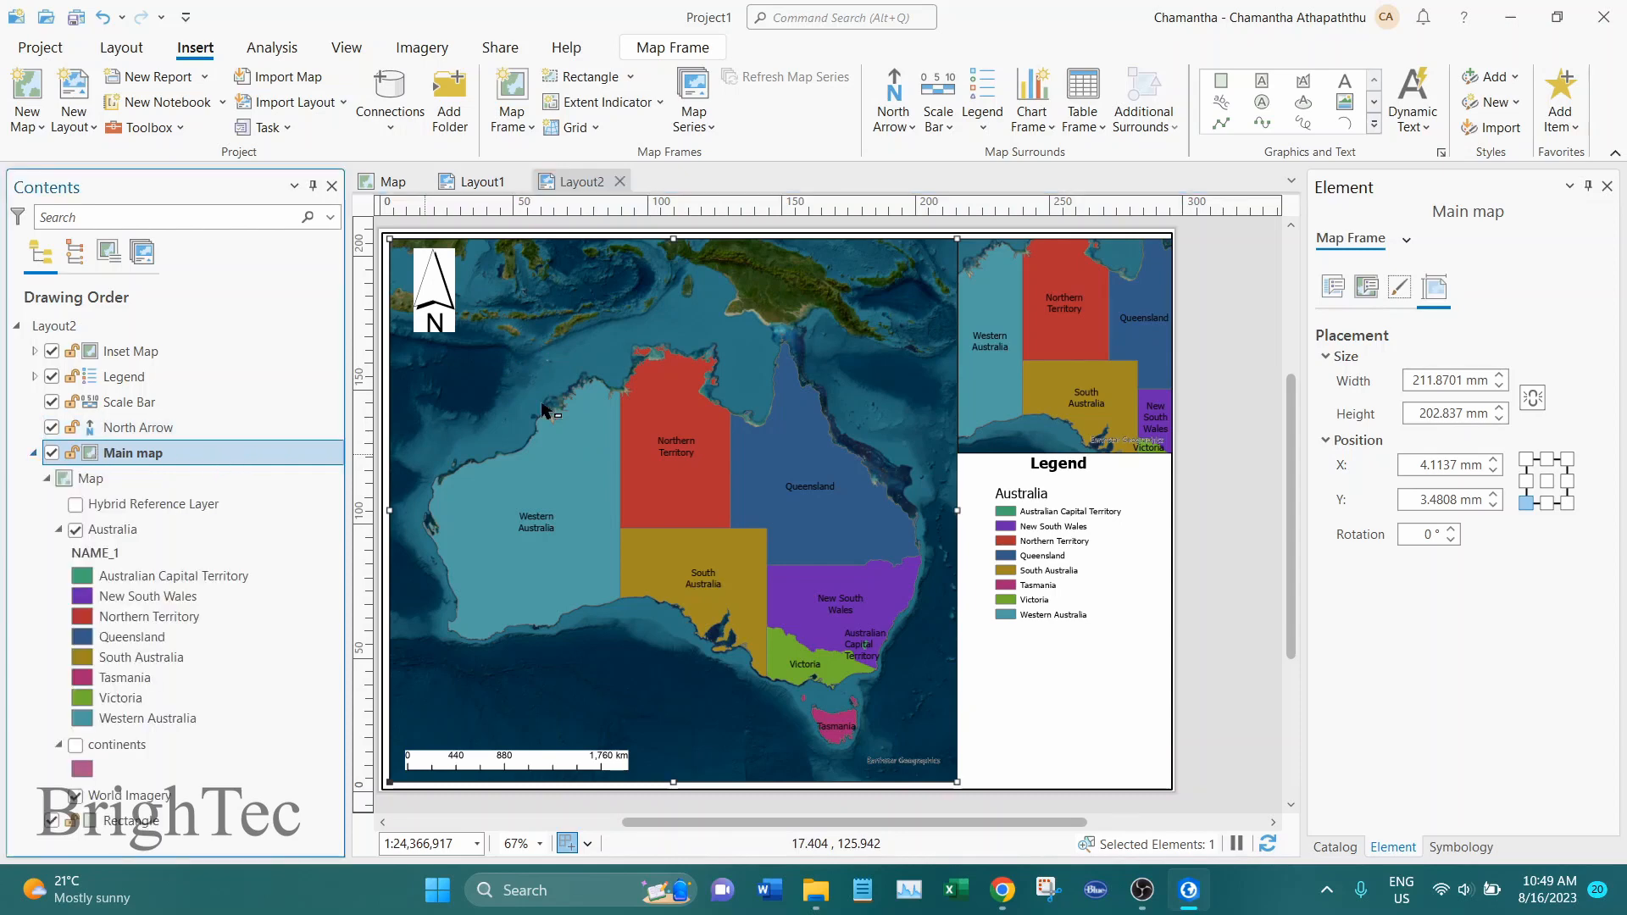
left_click(640, 370)
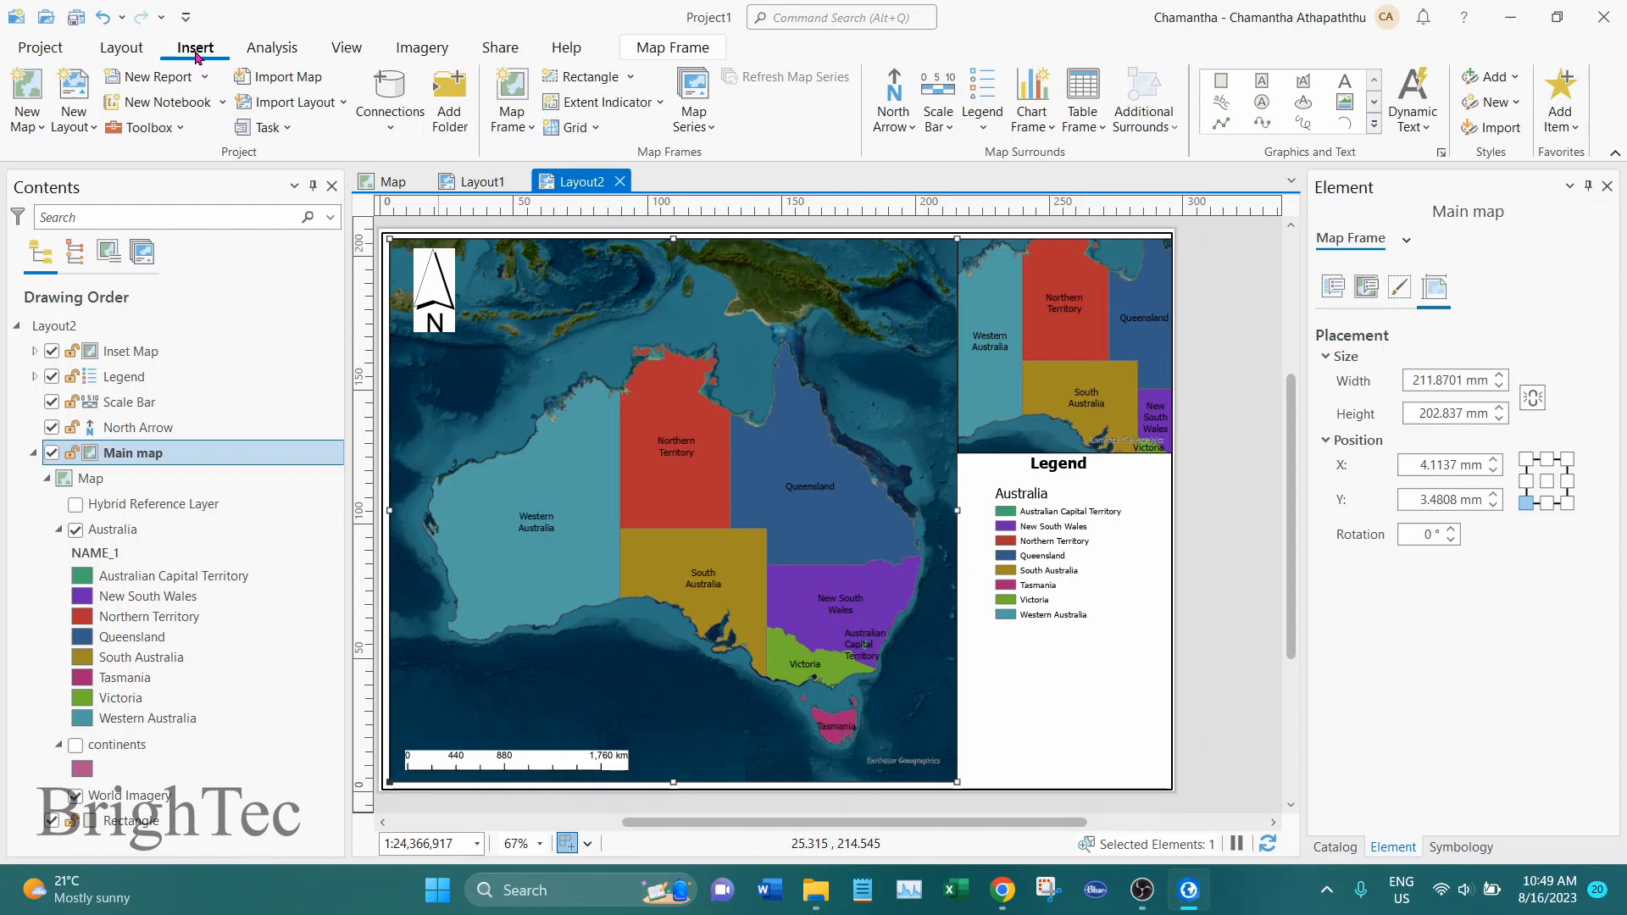
left_click(597, 129)
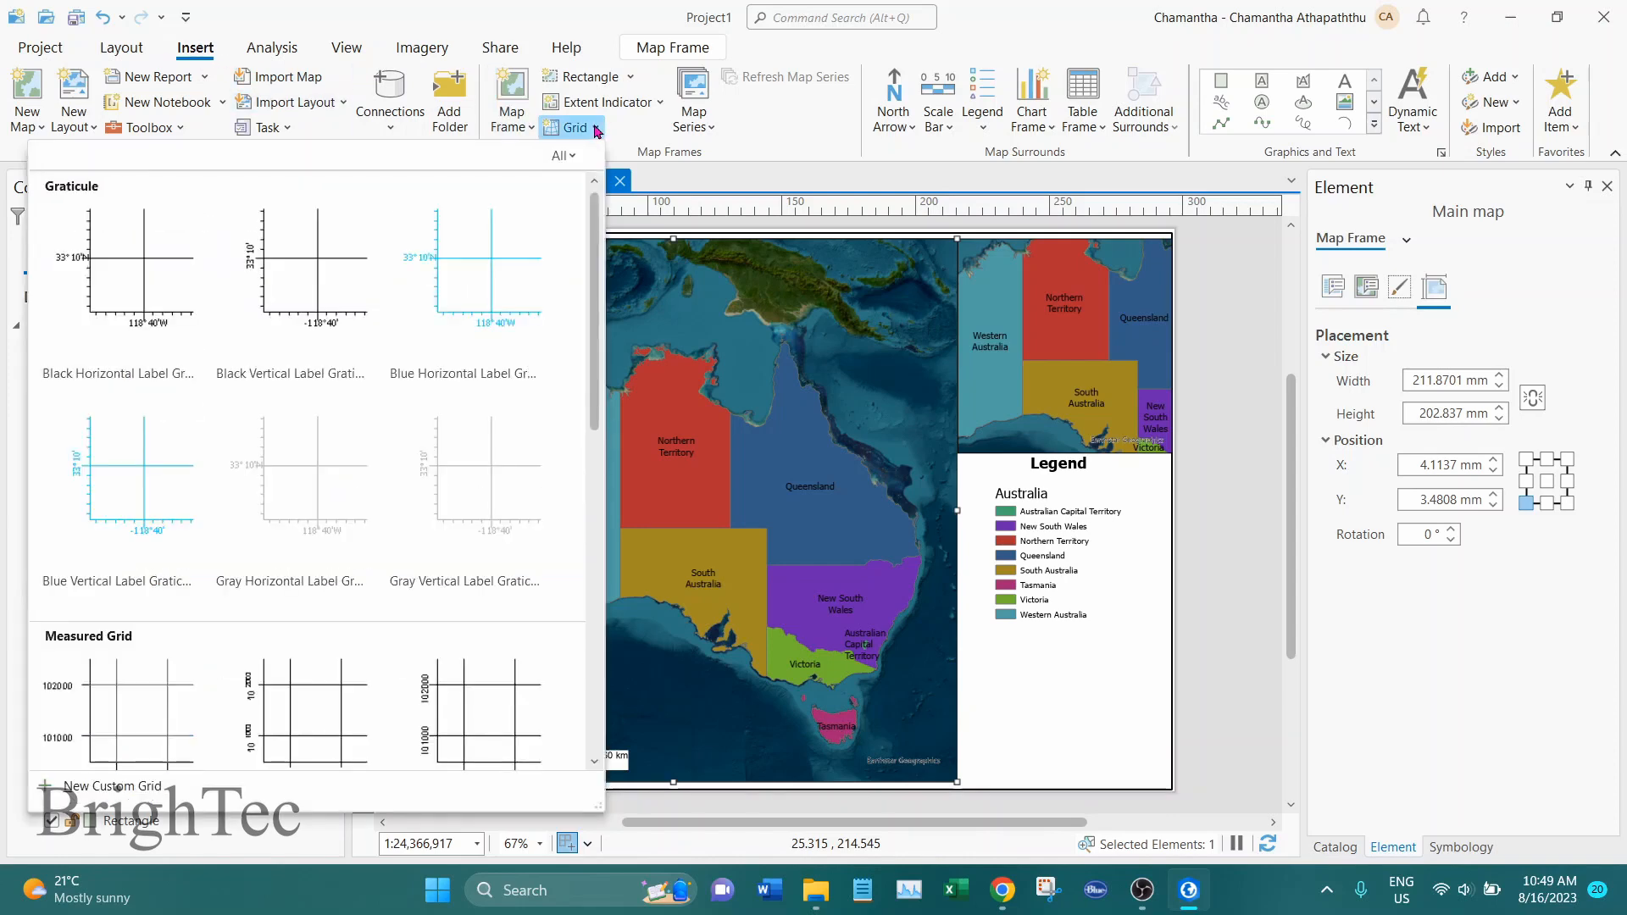
left_click(634, 135)
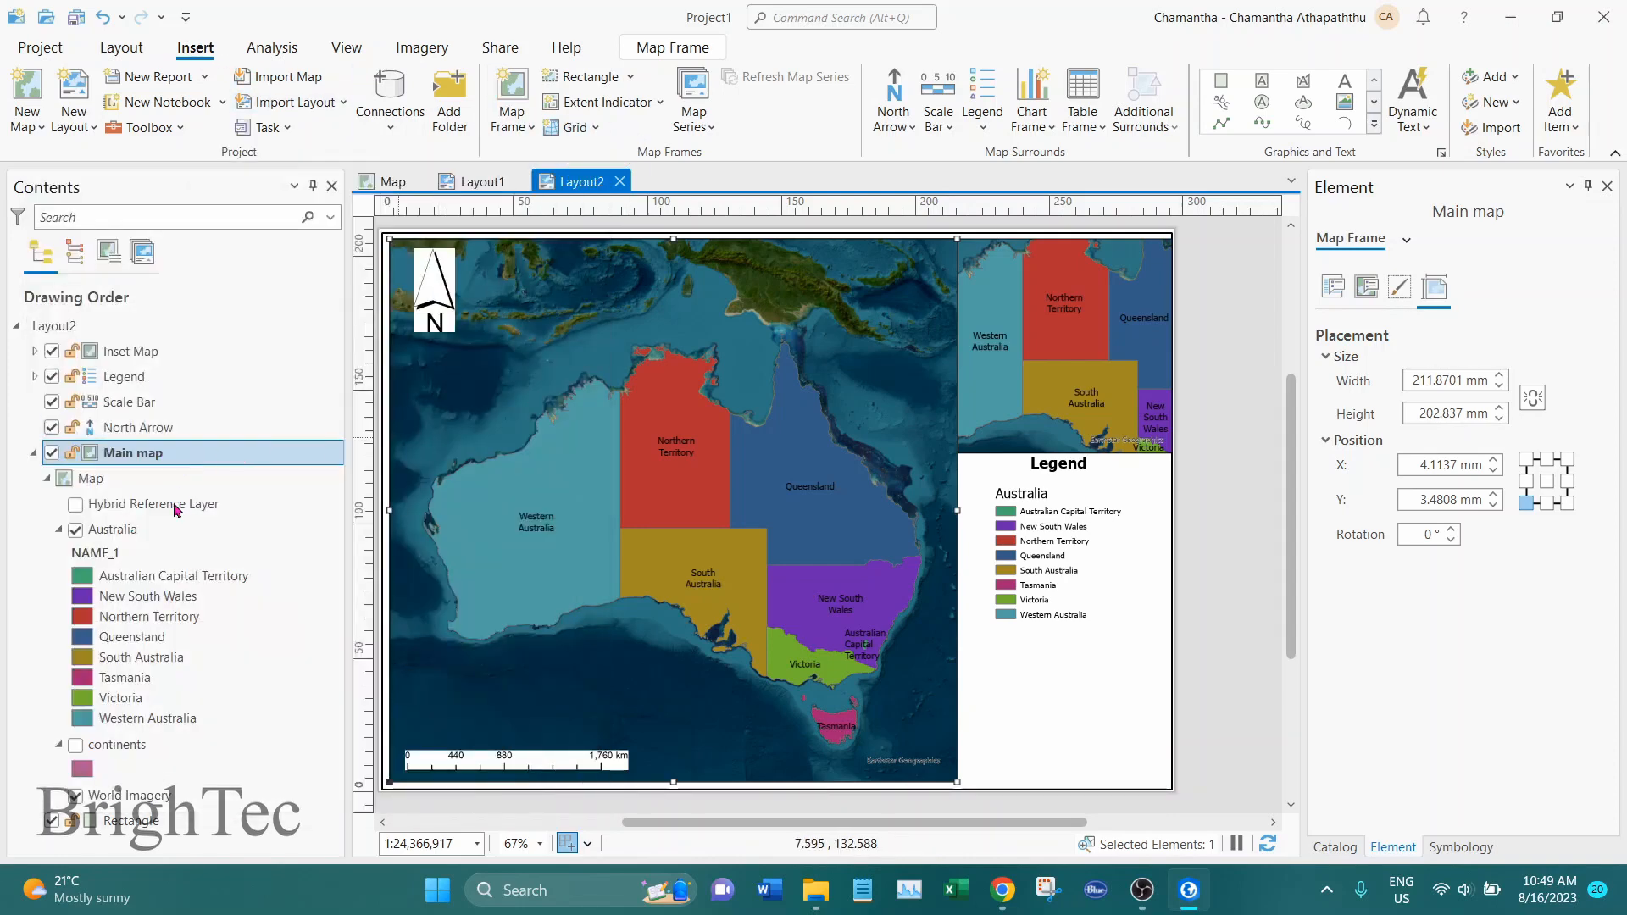
left_click(118, 480)
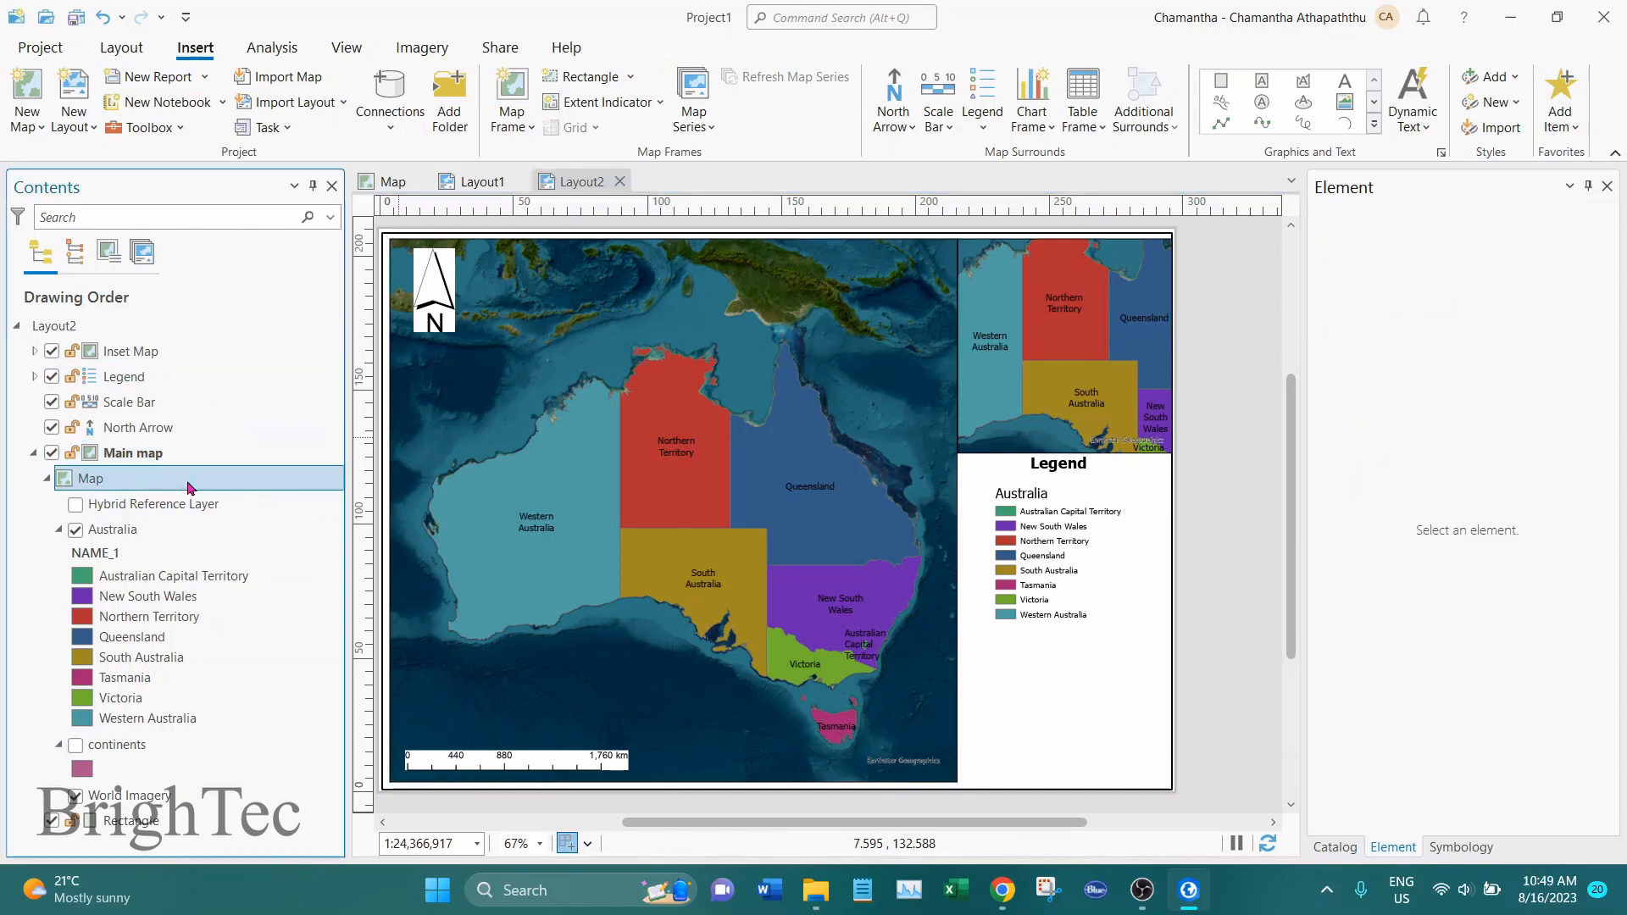
right_click(190, 488)
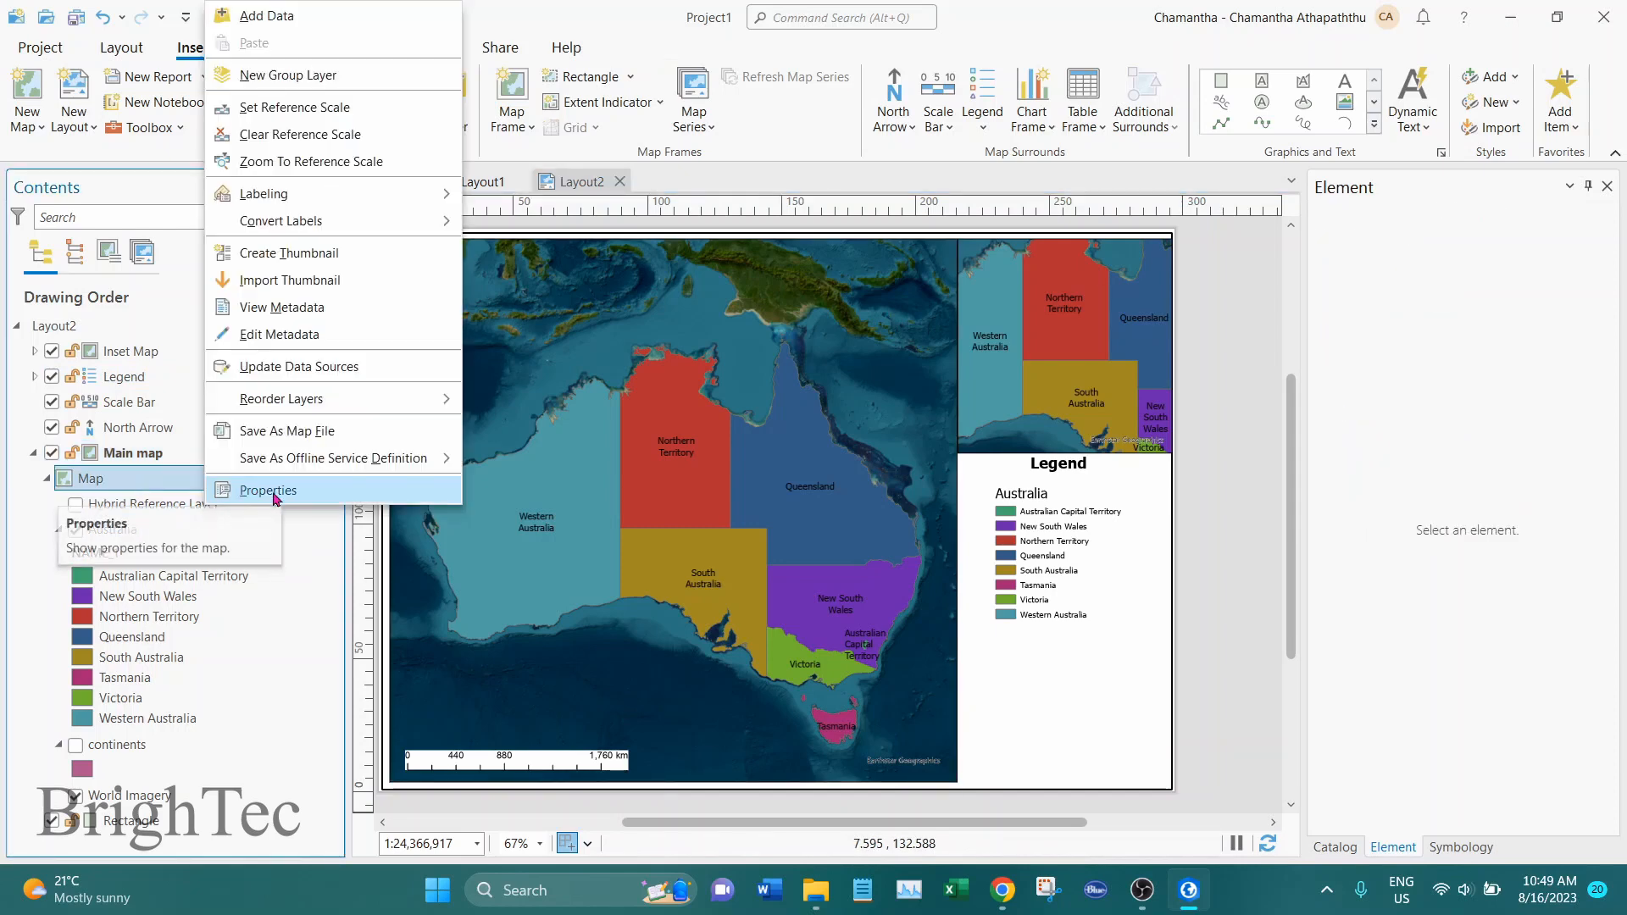
left_click(273, 492)
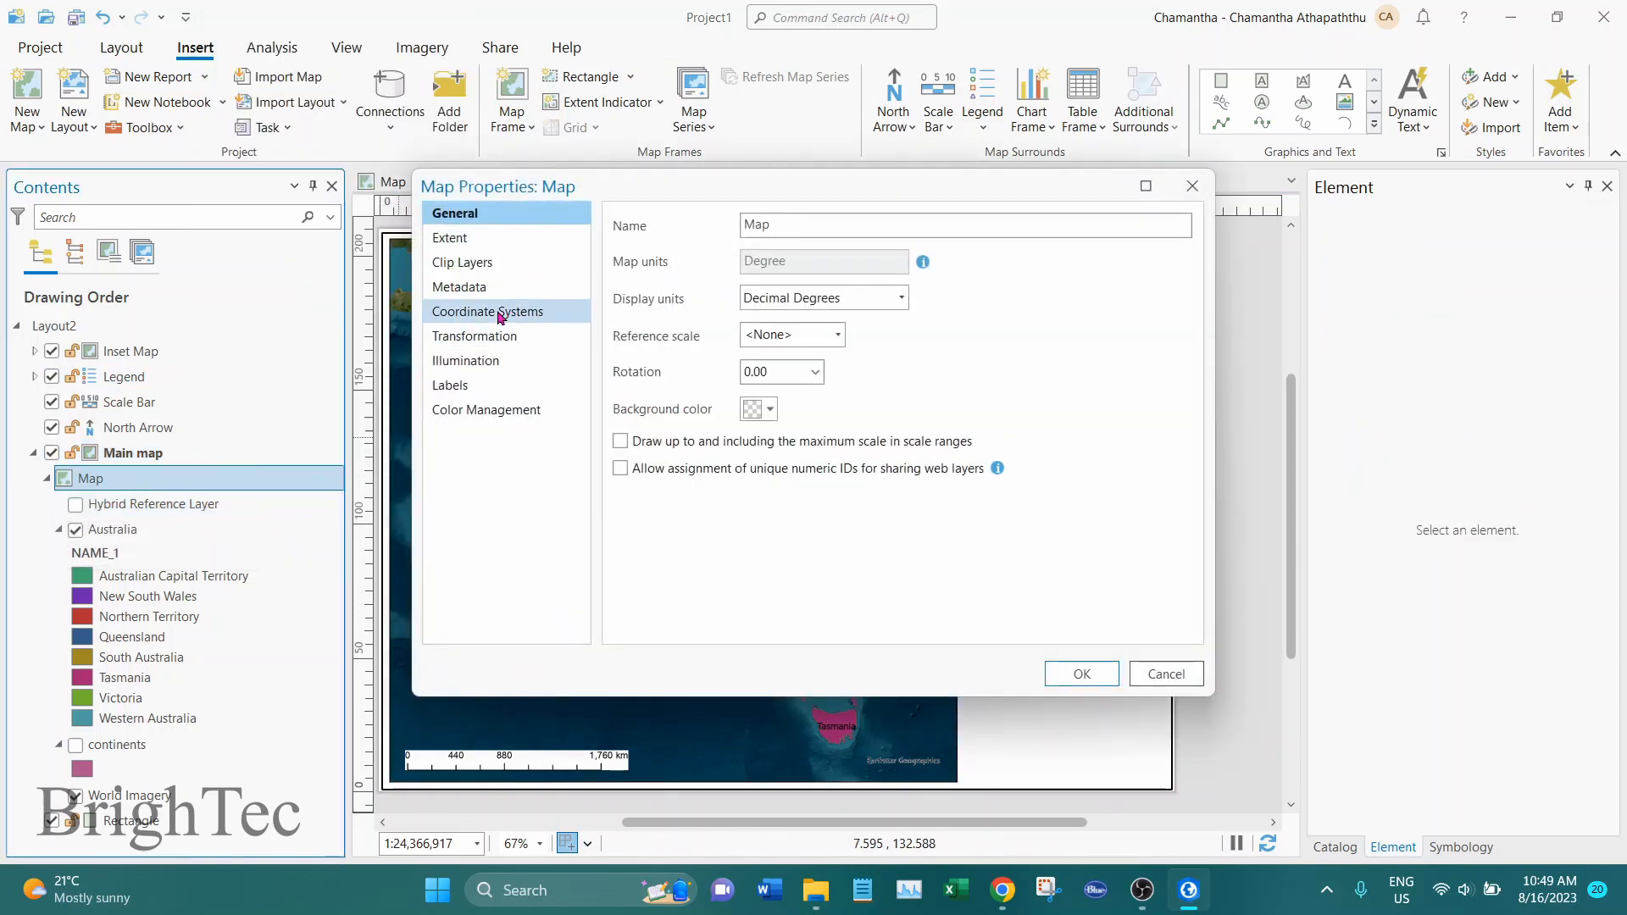
left_click(497, 312)
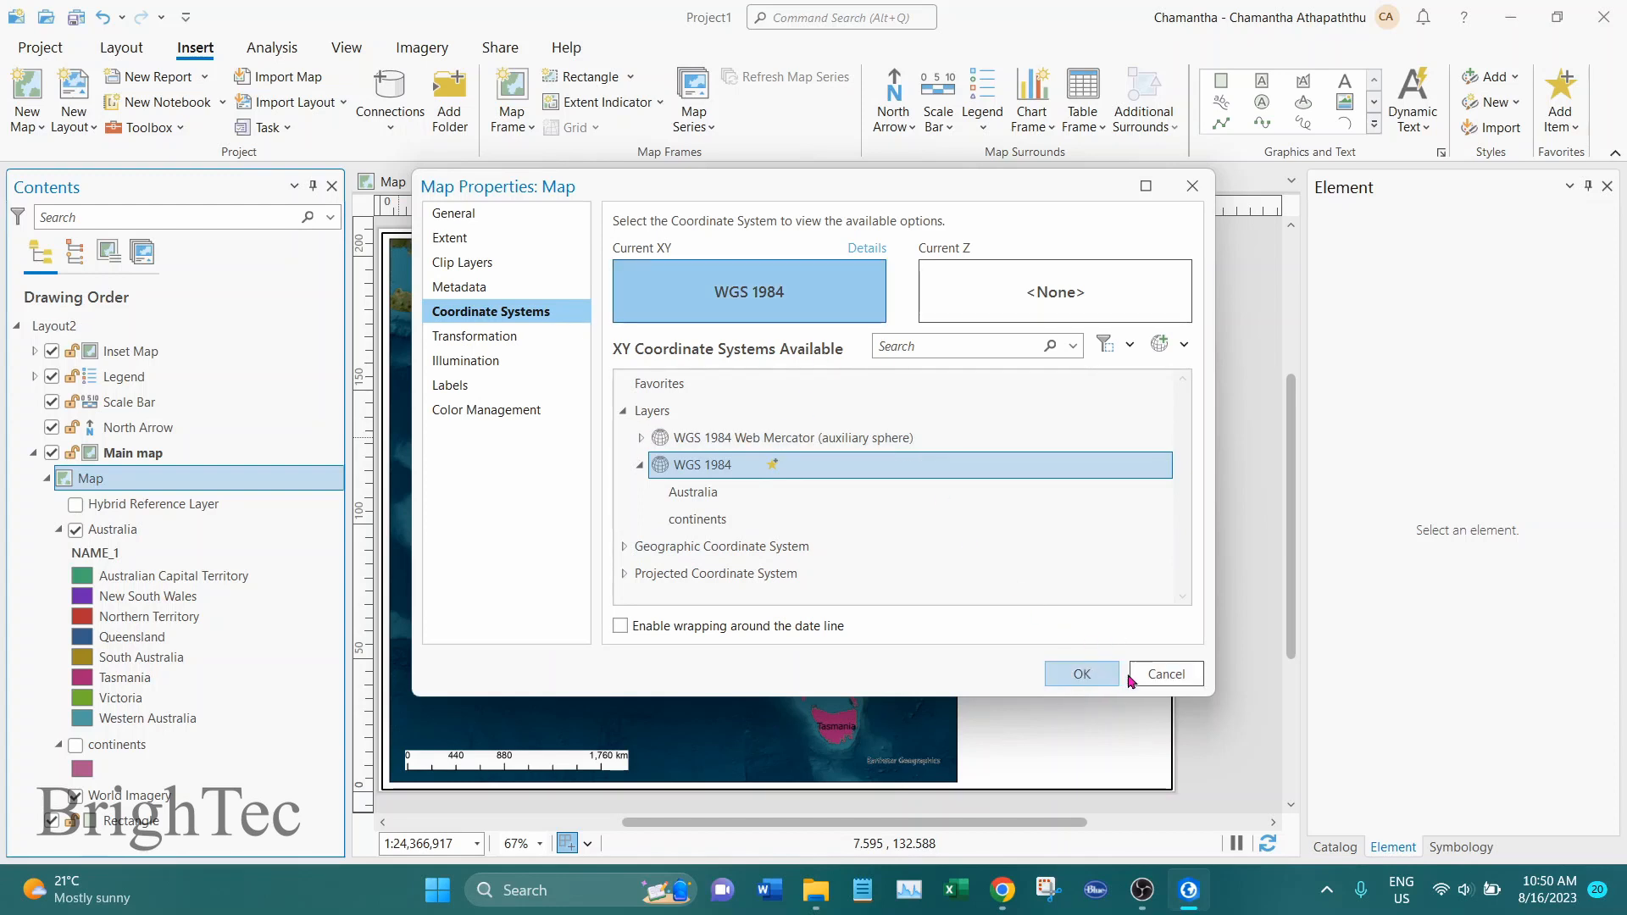
left_click(1155, 676)
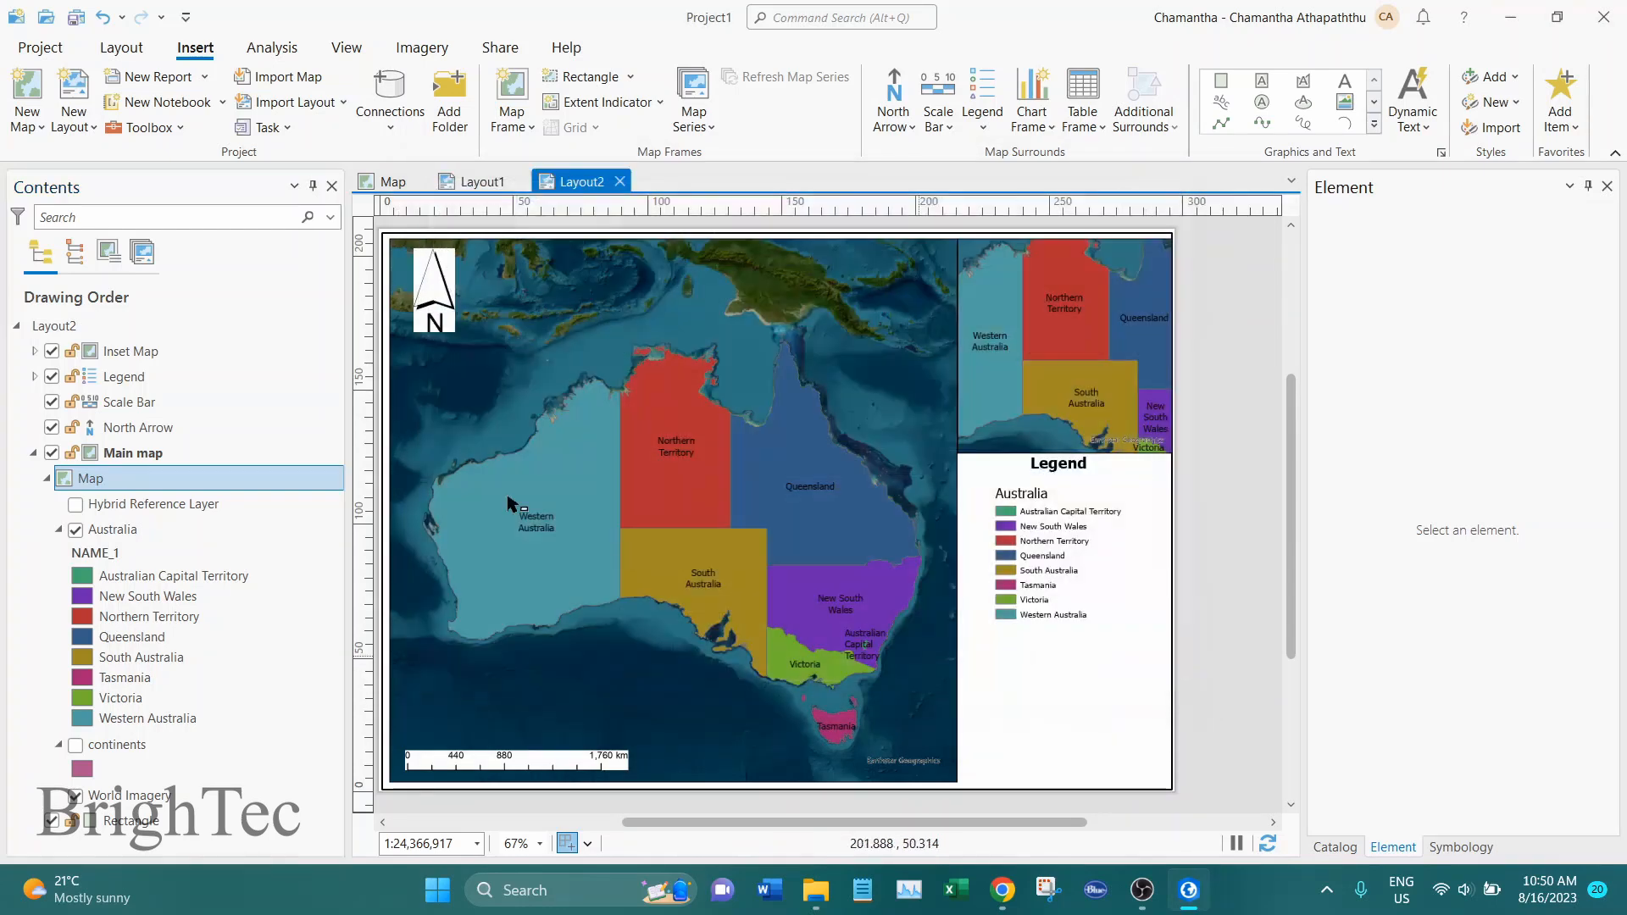
Step: Add a Black Vertical Label Graticule to the main map frame
left_click(163, 455)
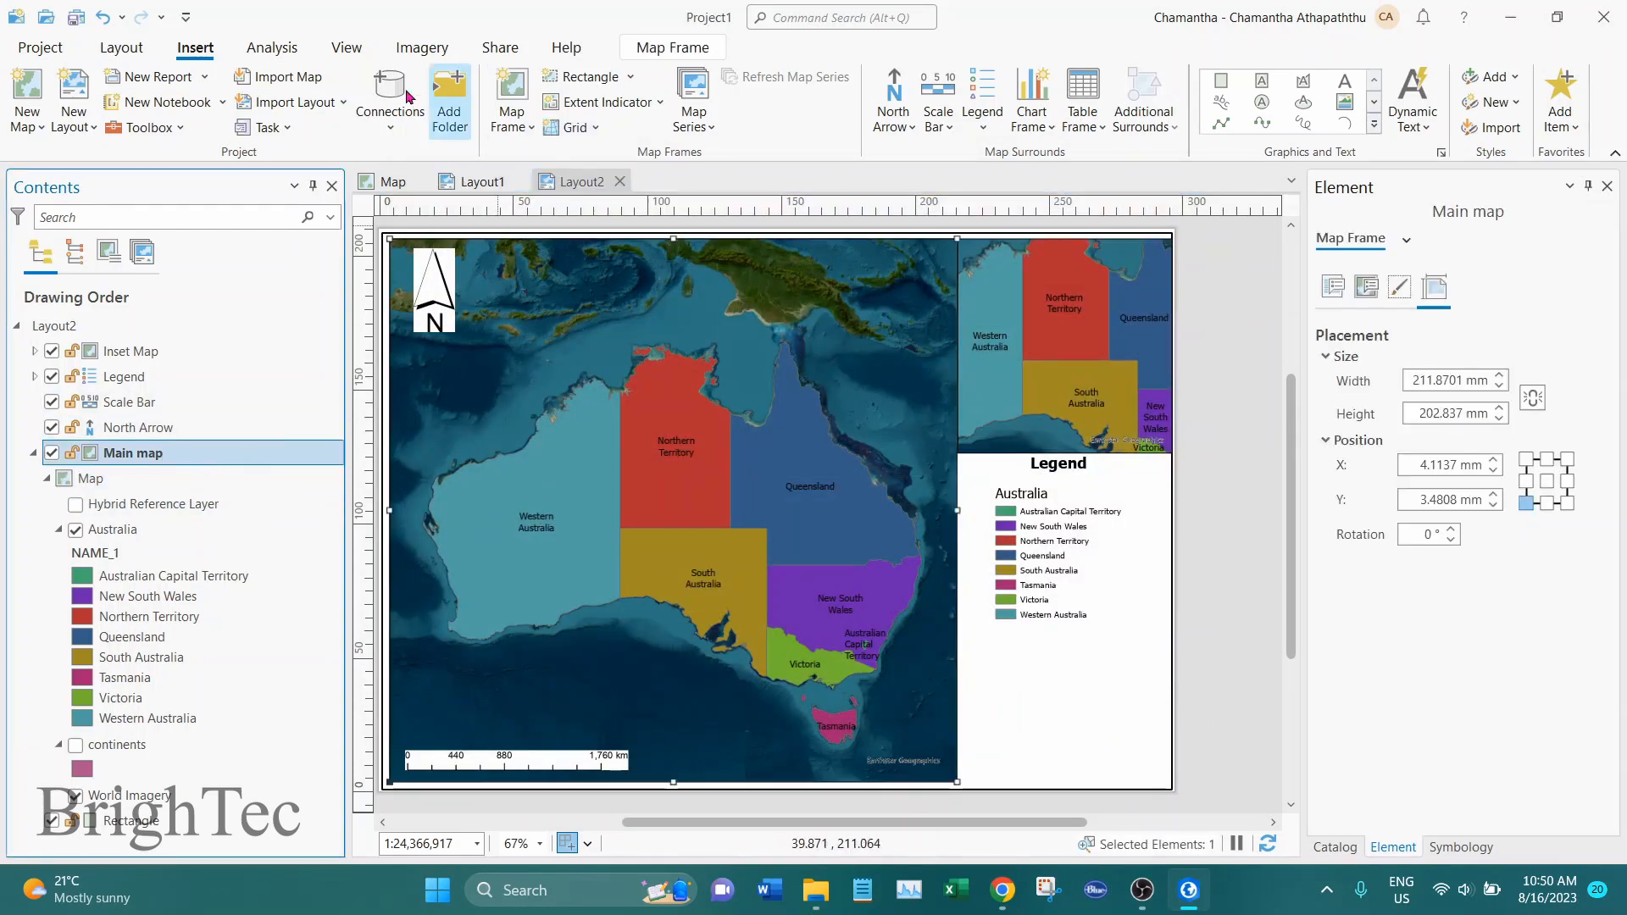
left_click(594, 128)
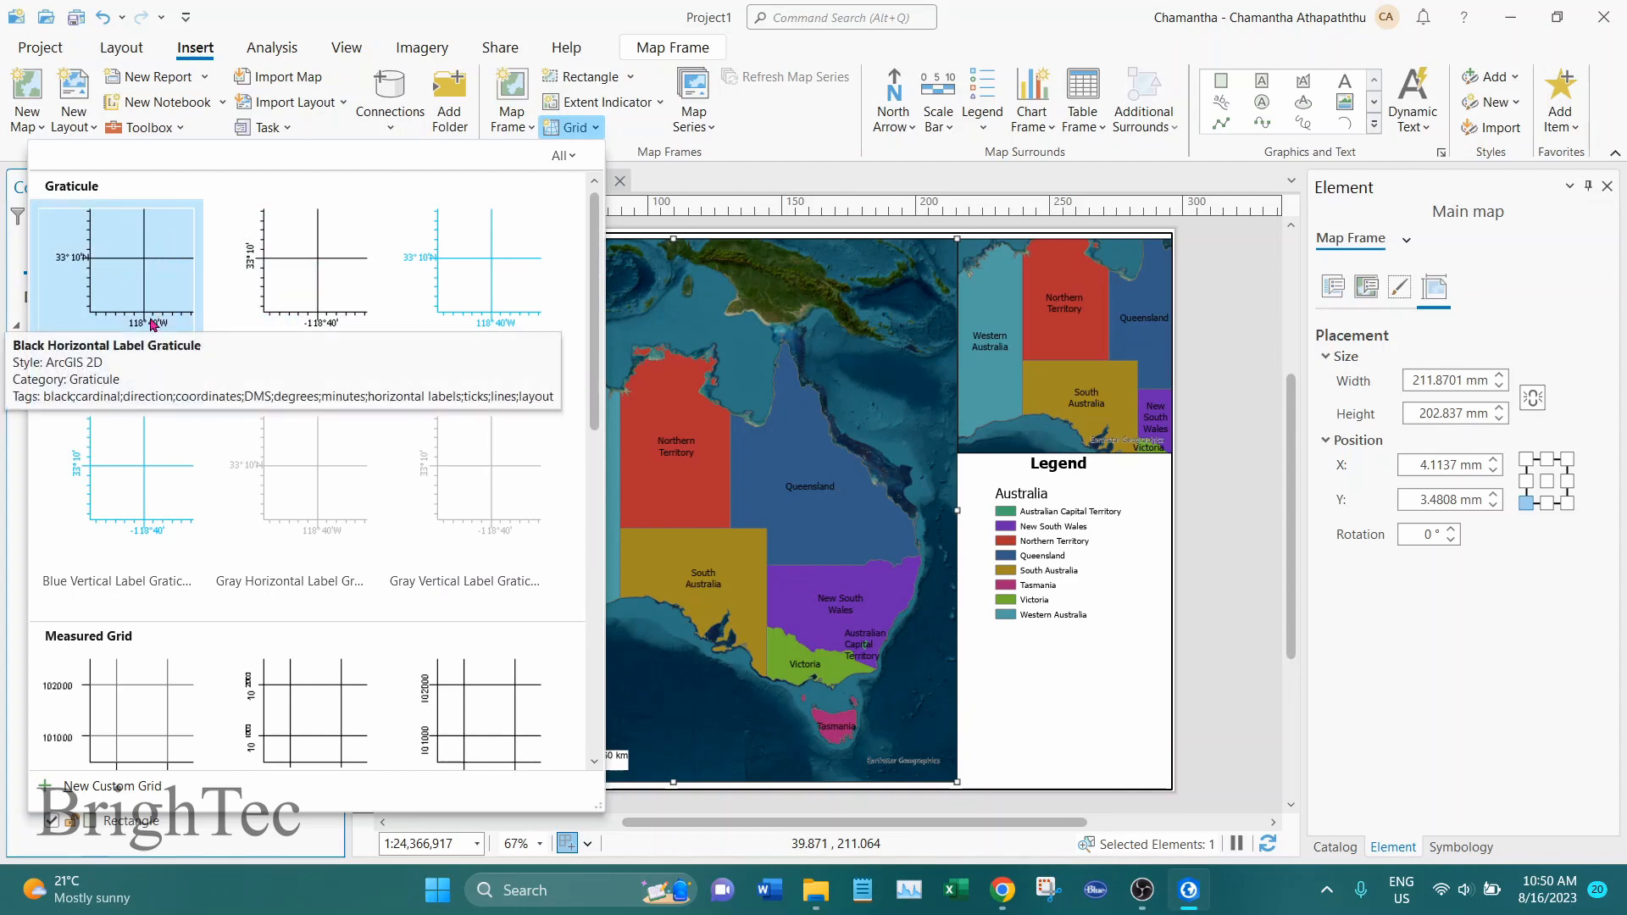
left_click_drag(596, 360, 598, 471)
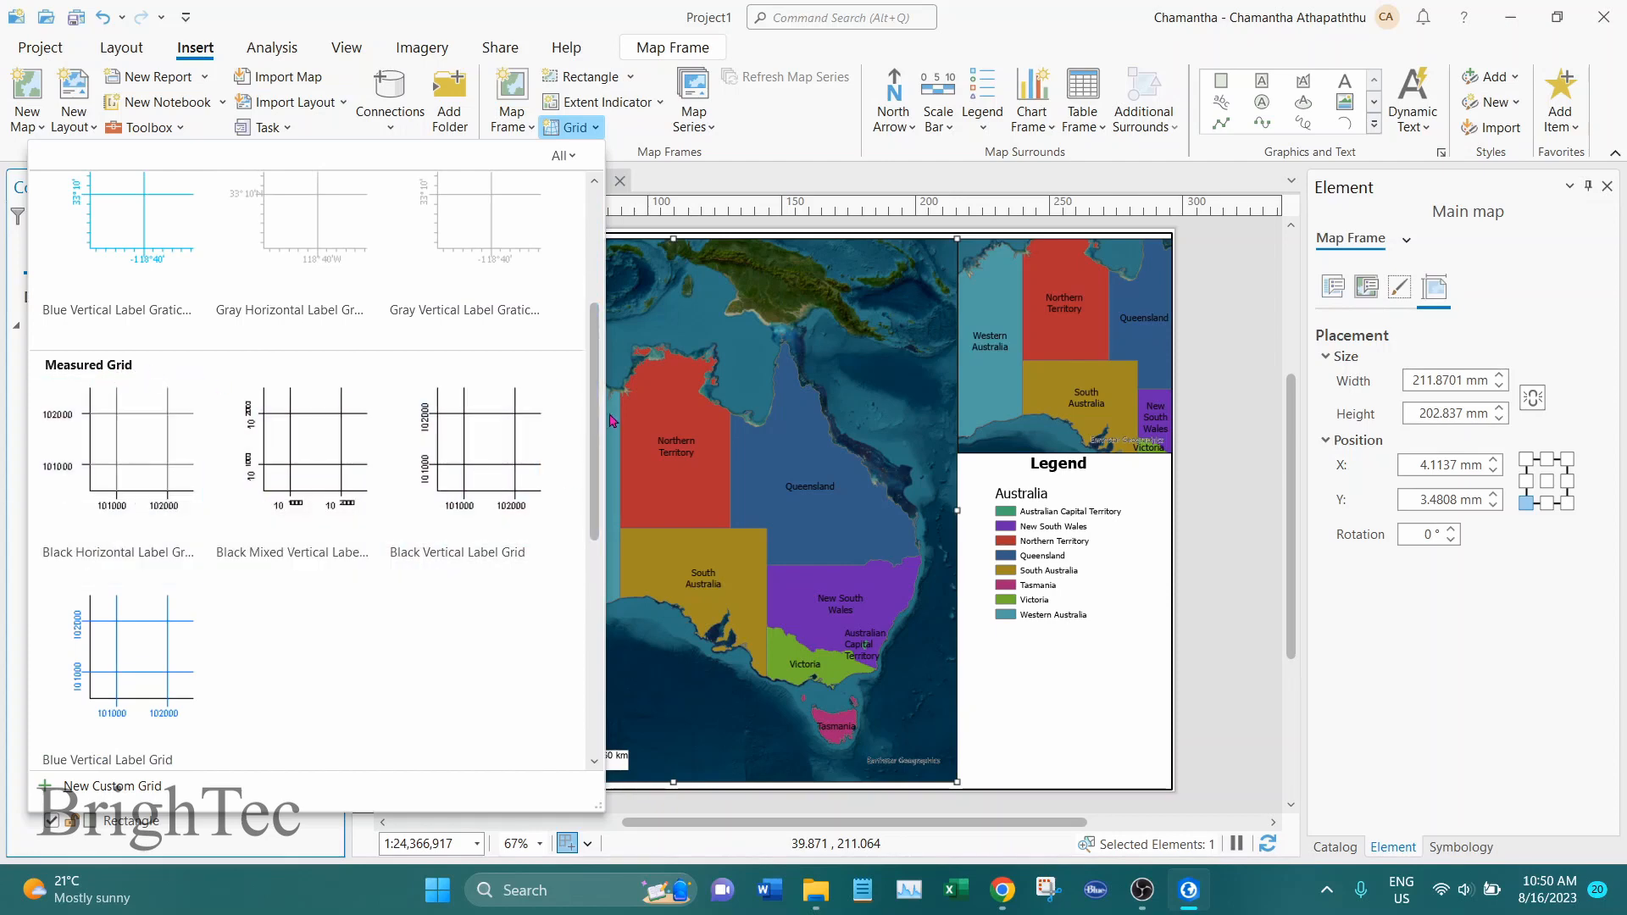
left_click_drag(598, 406, 598, 293)
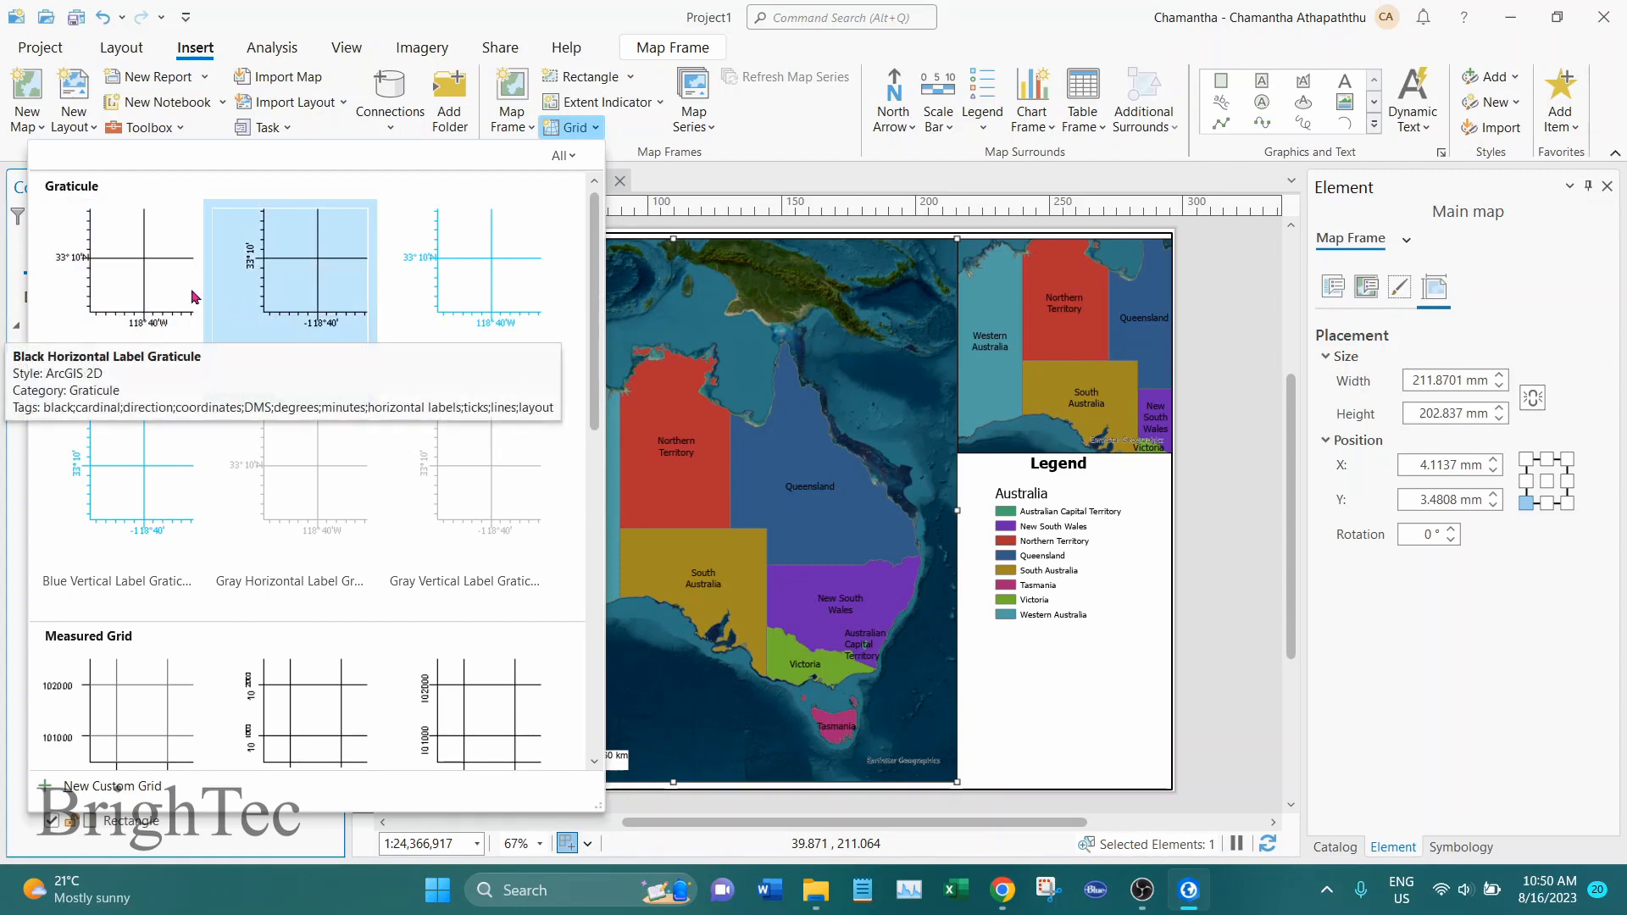
left_click(291, 268)
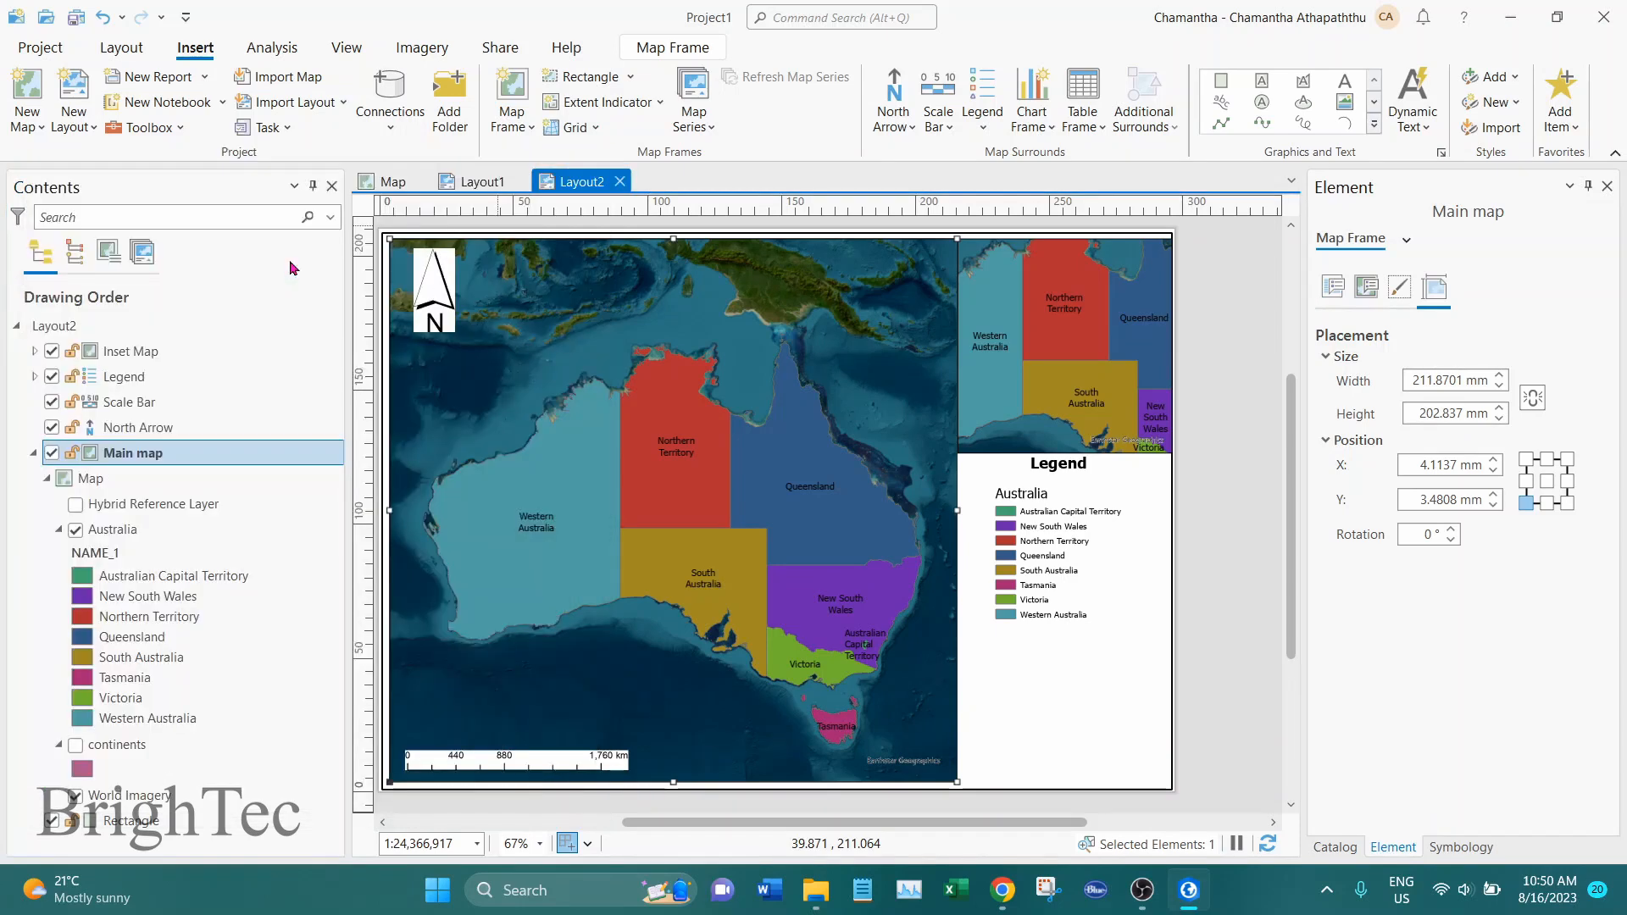
Step: Inspect the graticule's degree labels and ticks near the map's upper-left corner, and open the graticule's properties
scroll(414, 233, "up", 4)
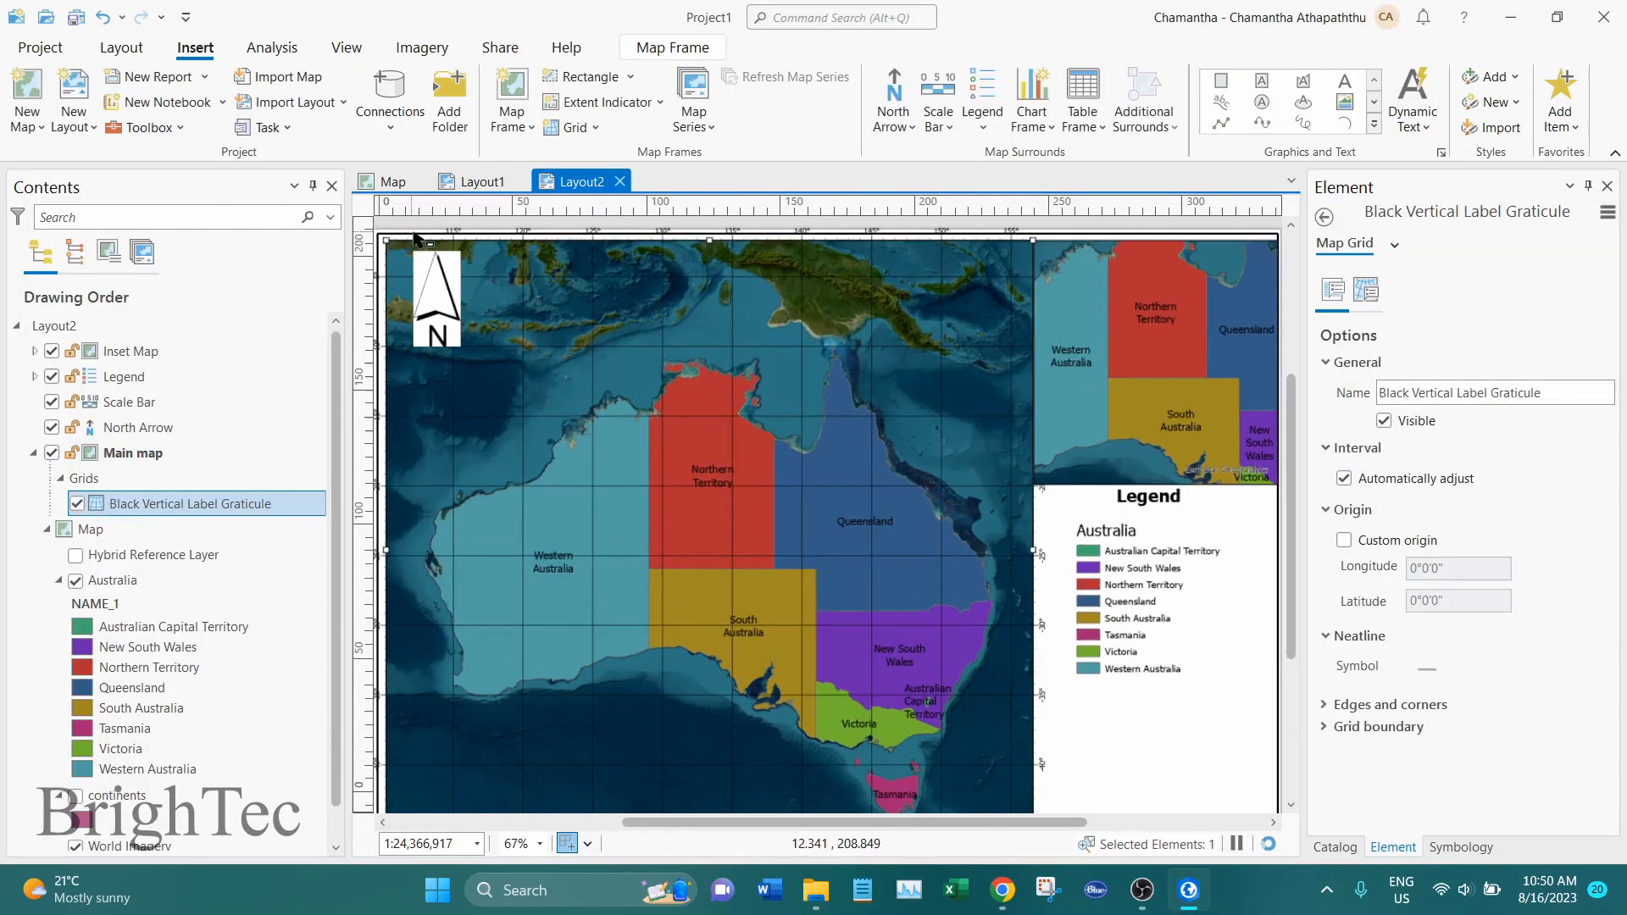
left_click_drag(598, 276, 639, 379)
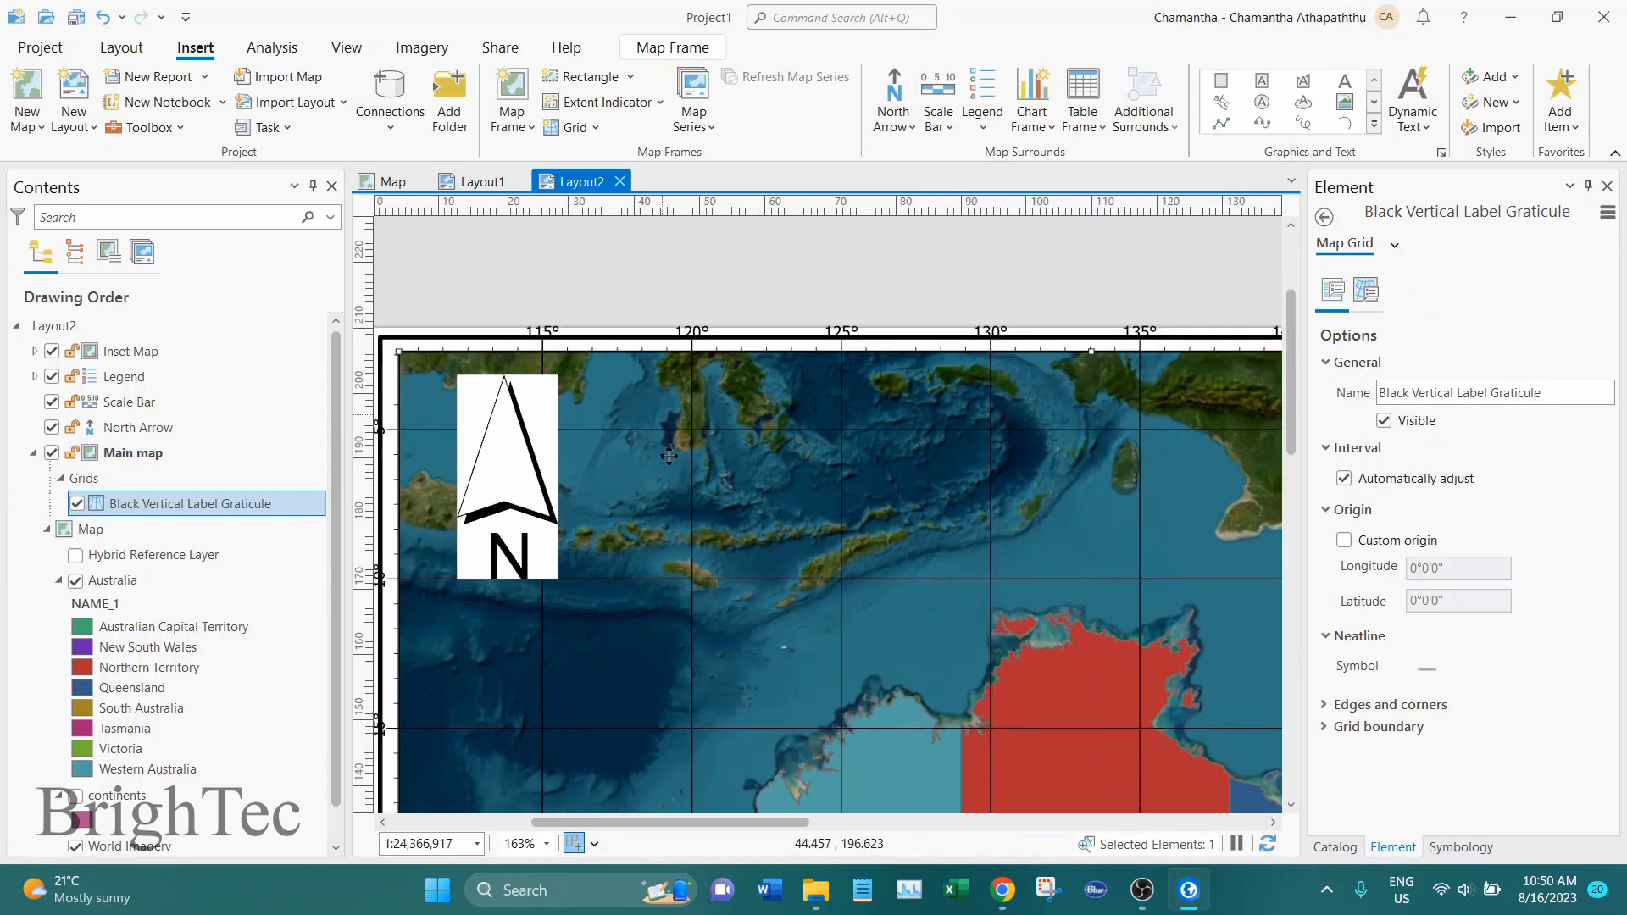
left_click_drag(667, 462, 739, 385)
scroll(455, 523, "up", 3)
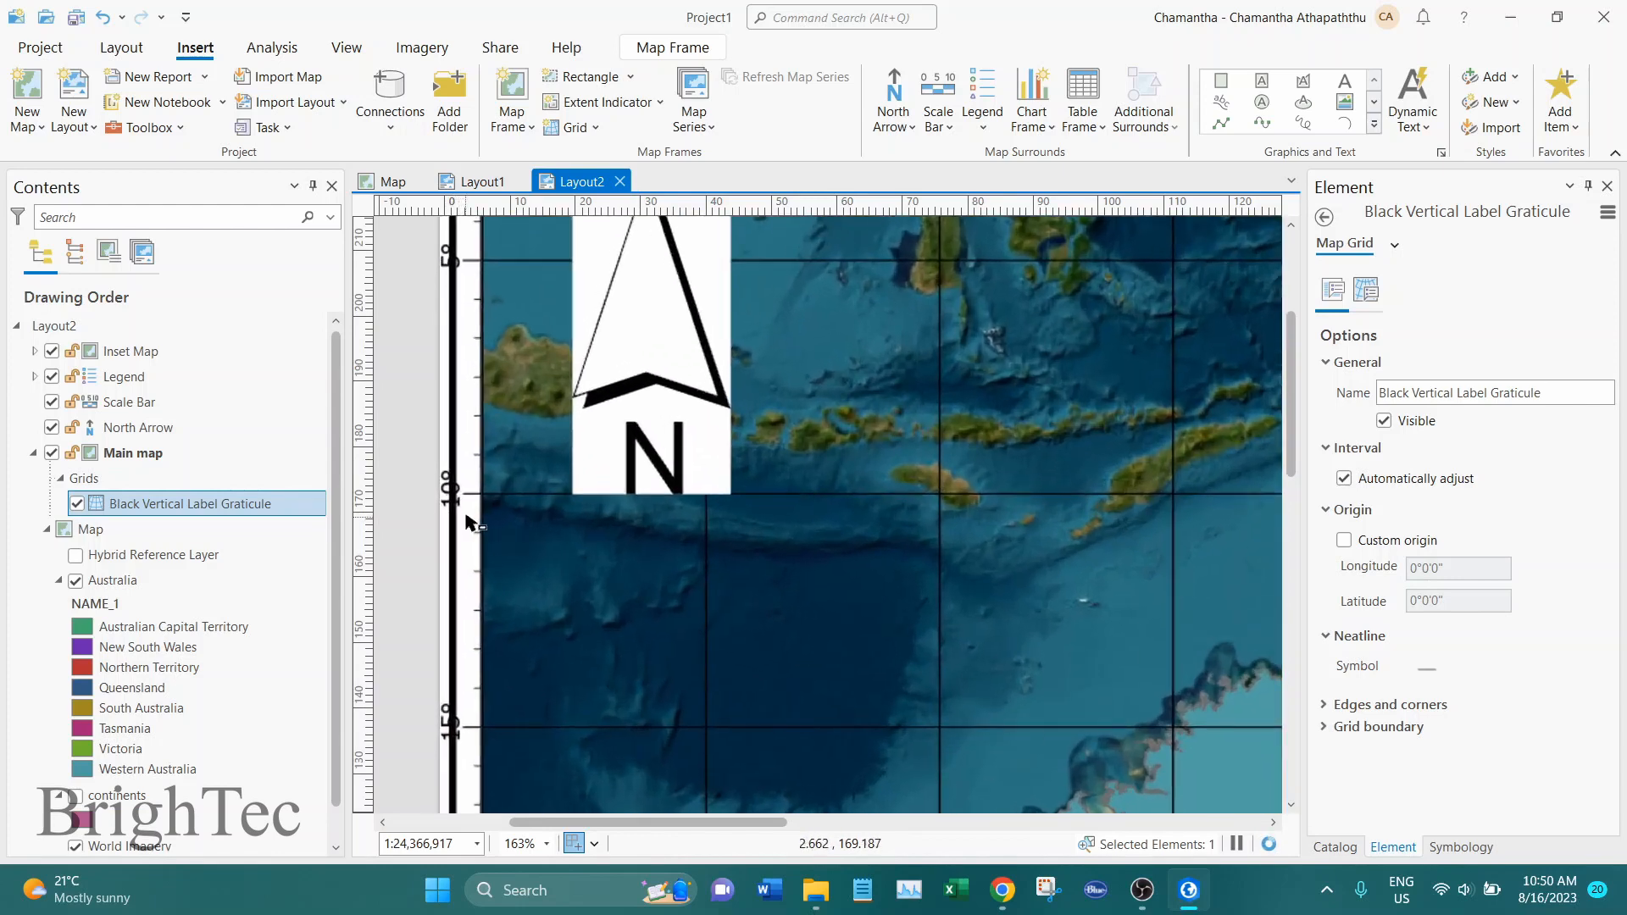
scroll(498, 492, "down", 3)
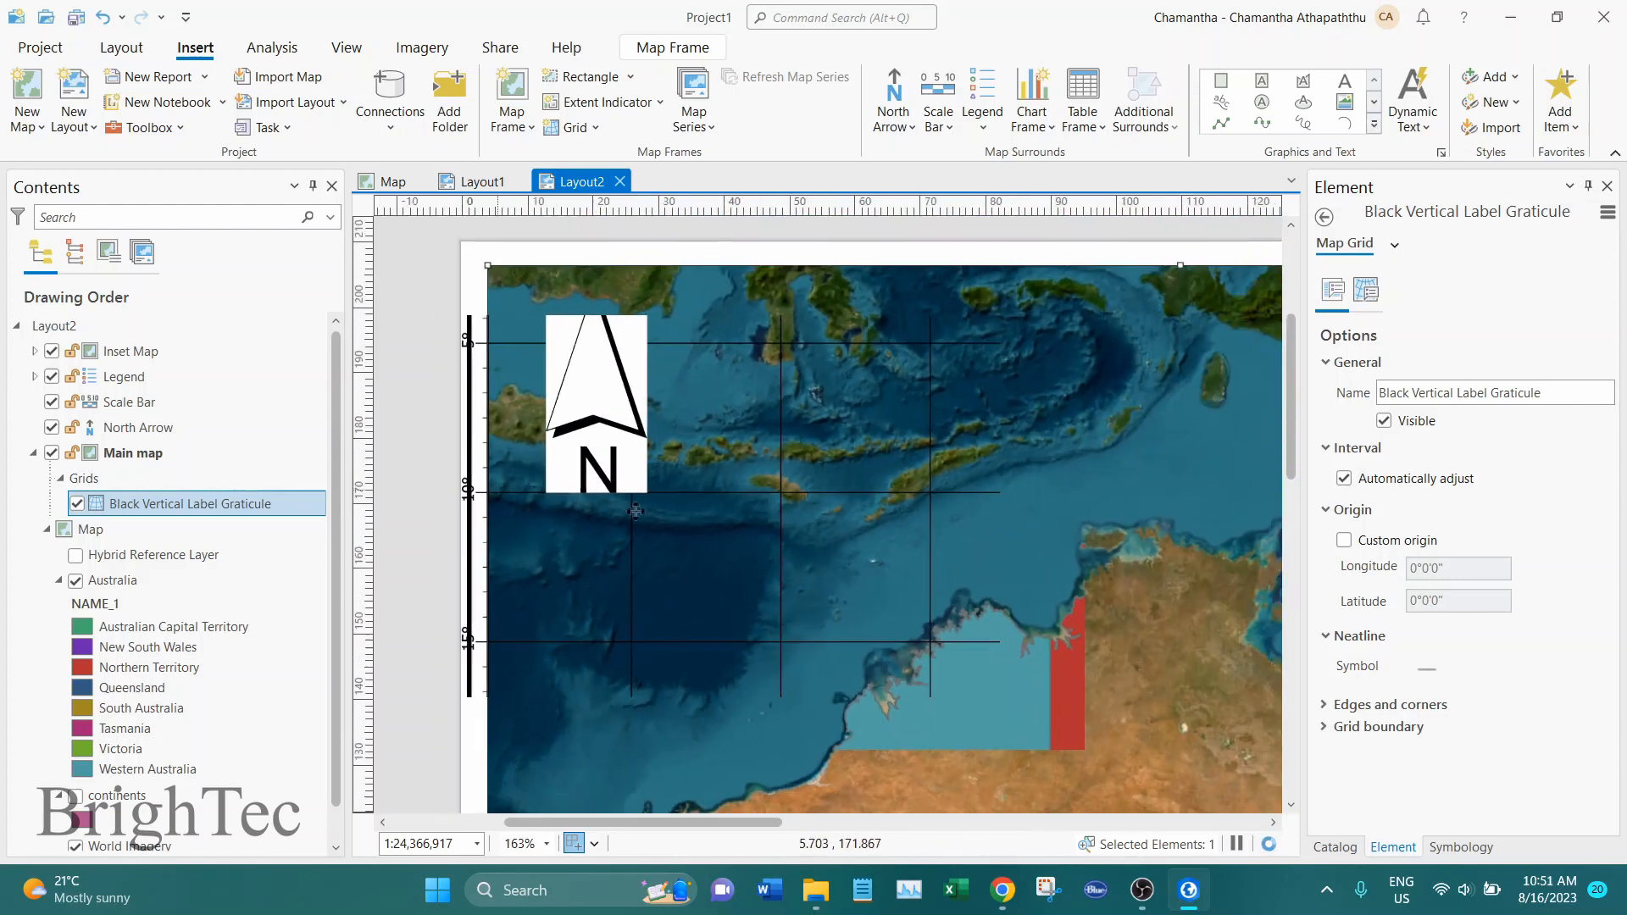
right_click(187, 508)
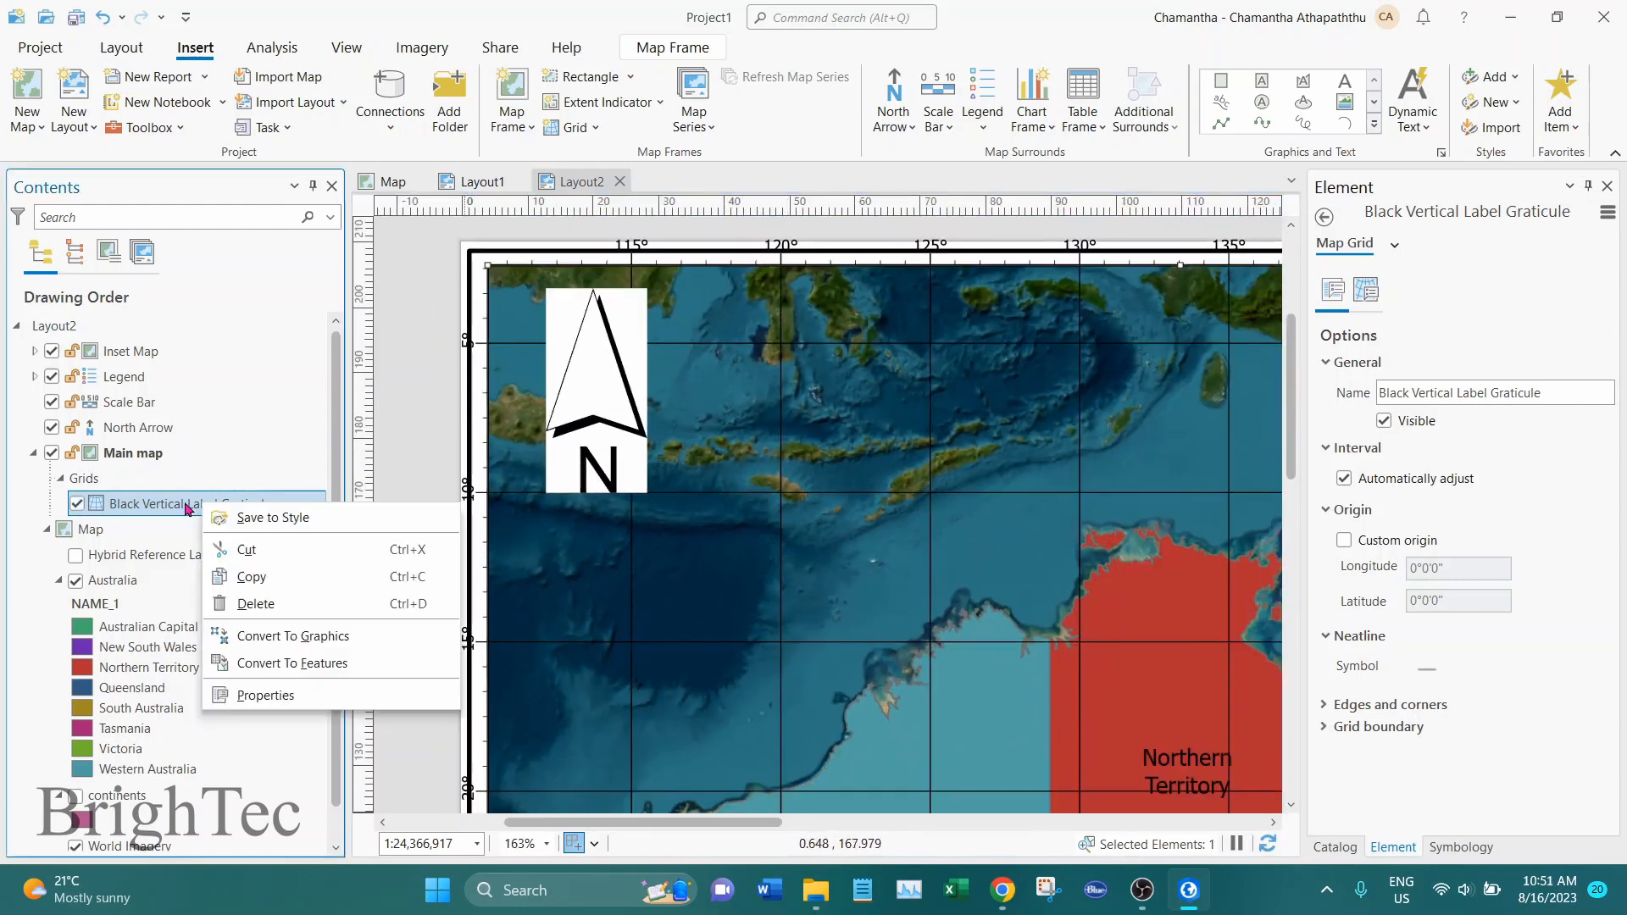
left_click(271, 693)
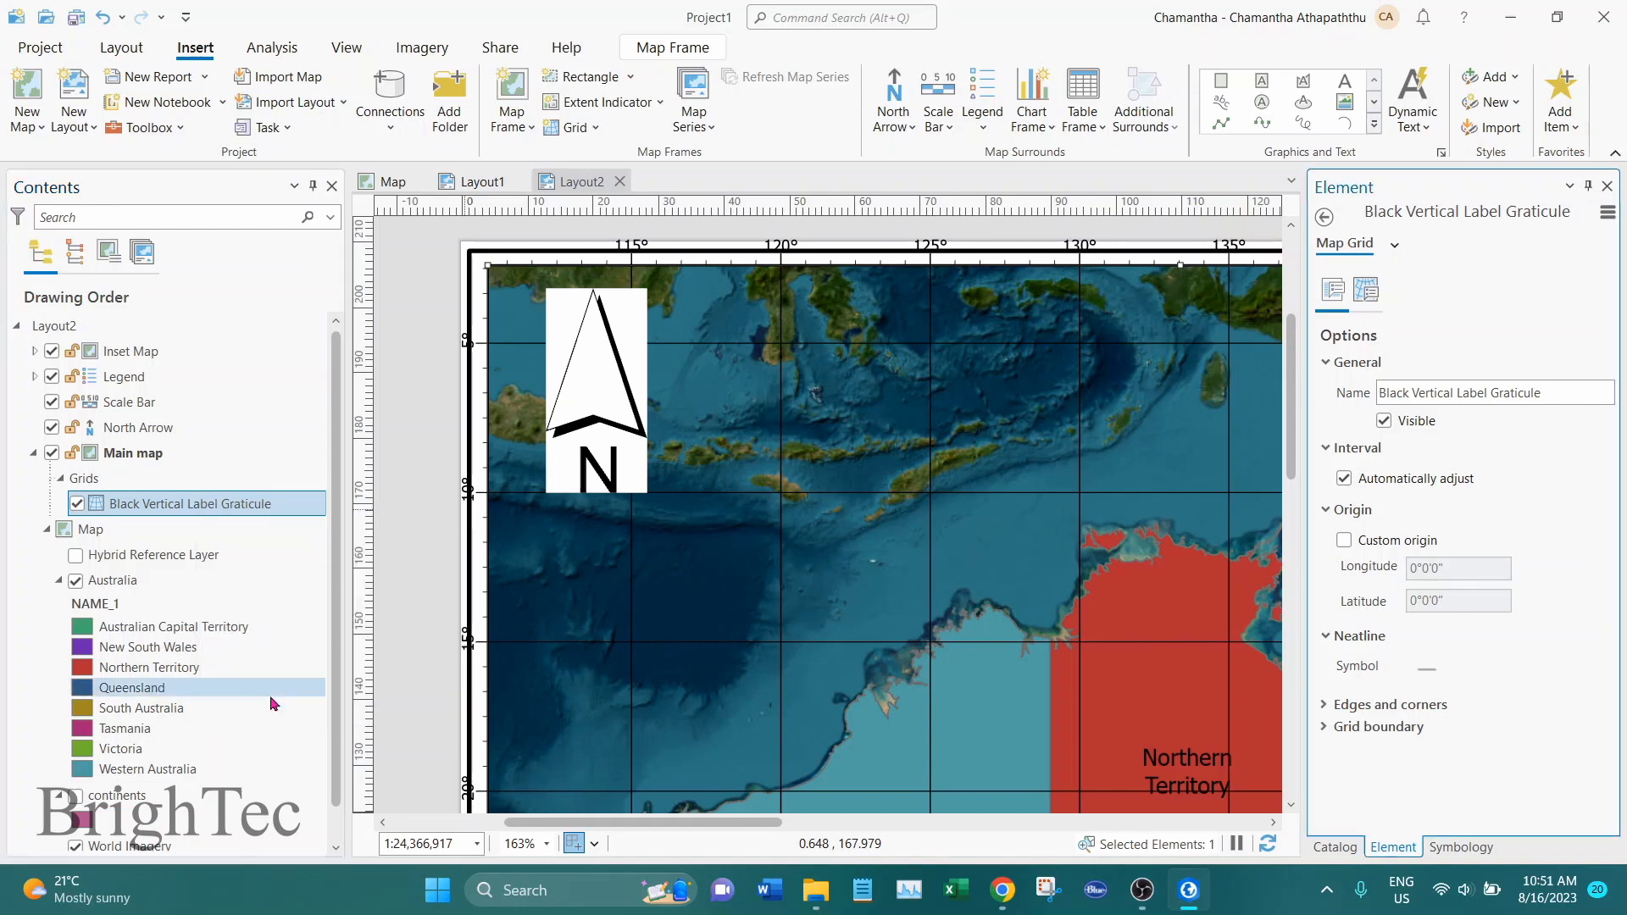
Step: Collapse the layer list of the main map and select its Black Vertical Label Graticule for editing
left_click(251, 462)
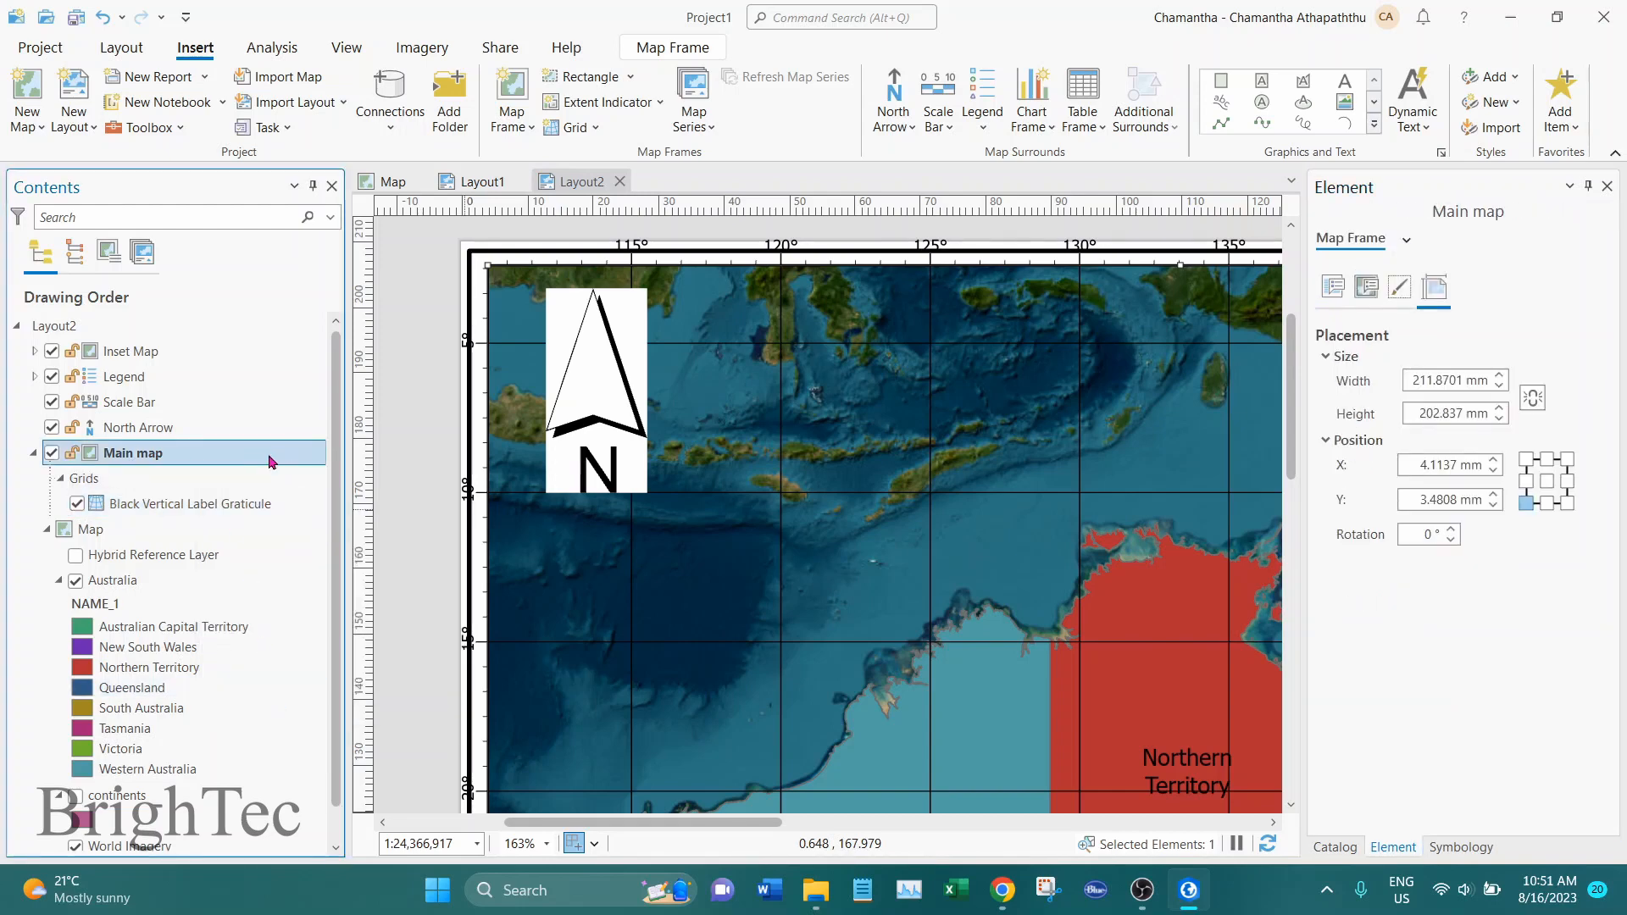
scroll(169, 475, "down", 1)
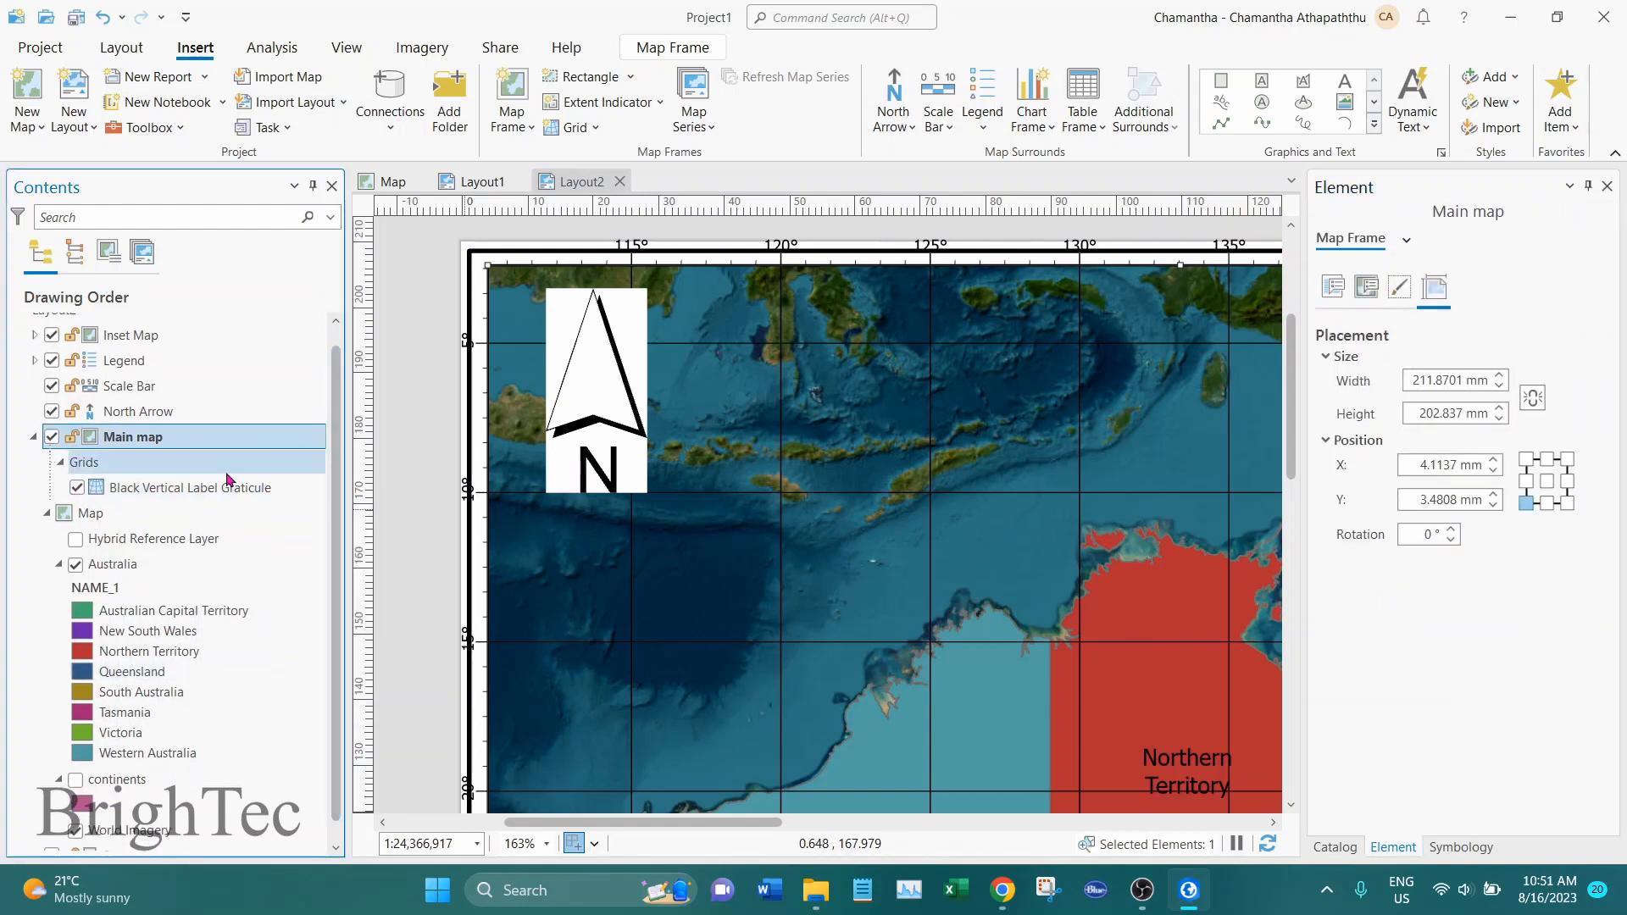
left_click(48, 519)
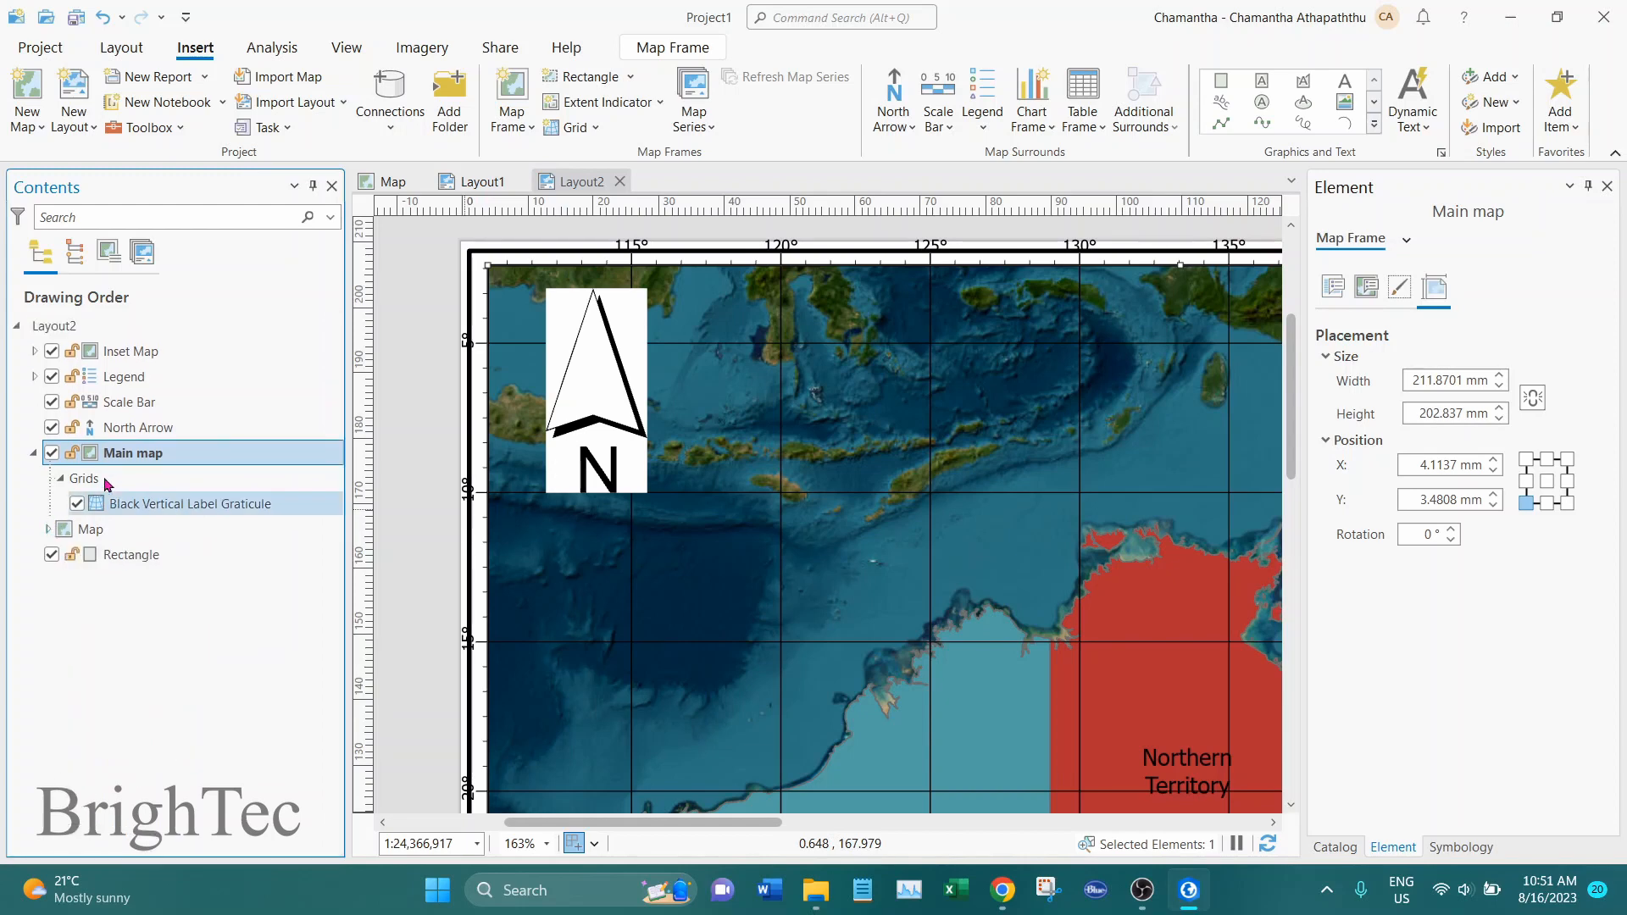
left_click(95, 531)
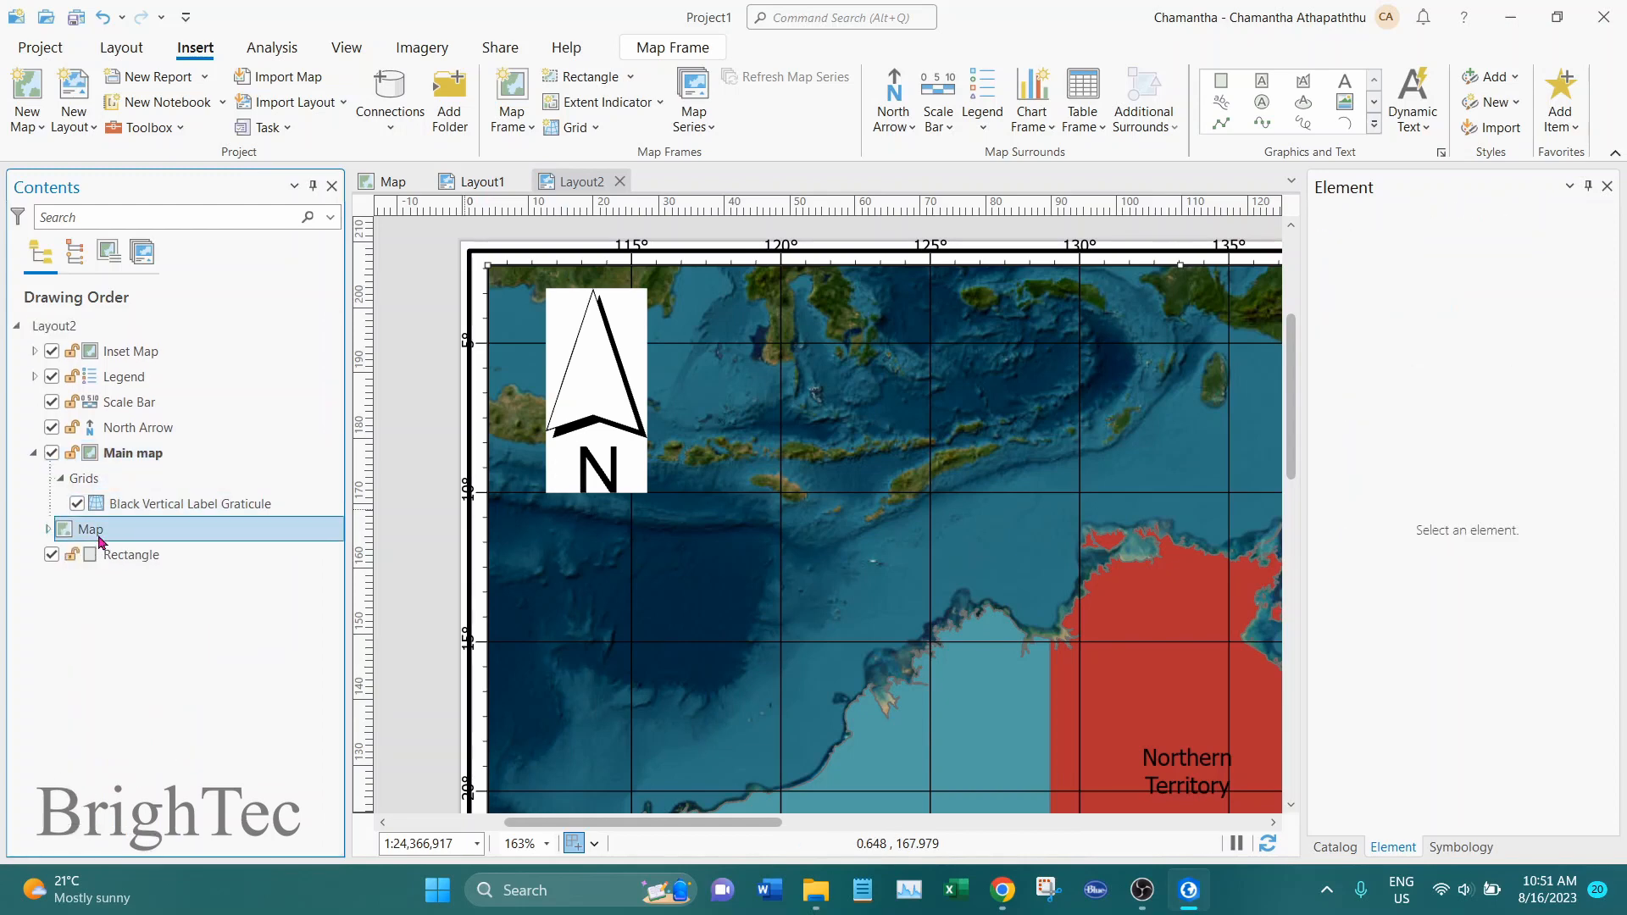
left_click(93, 483)
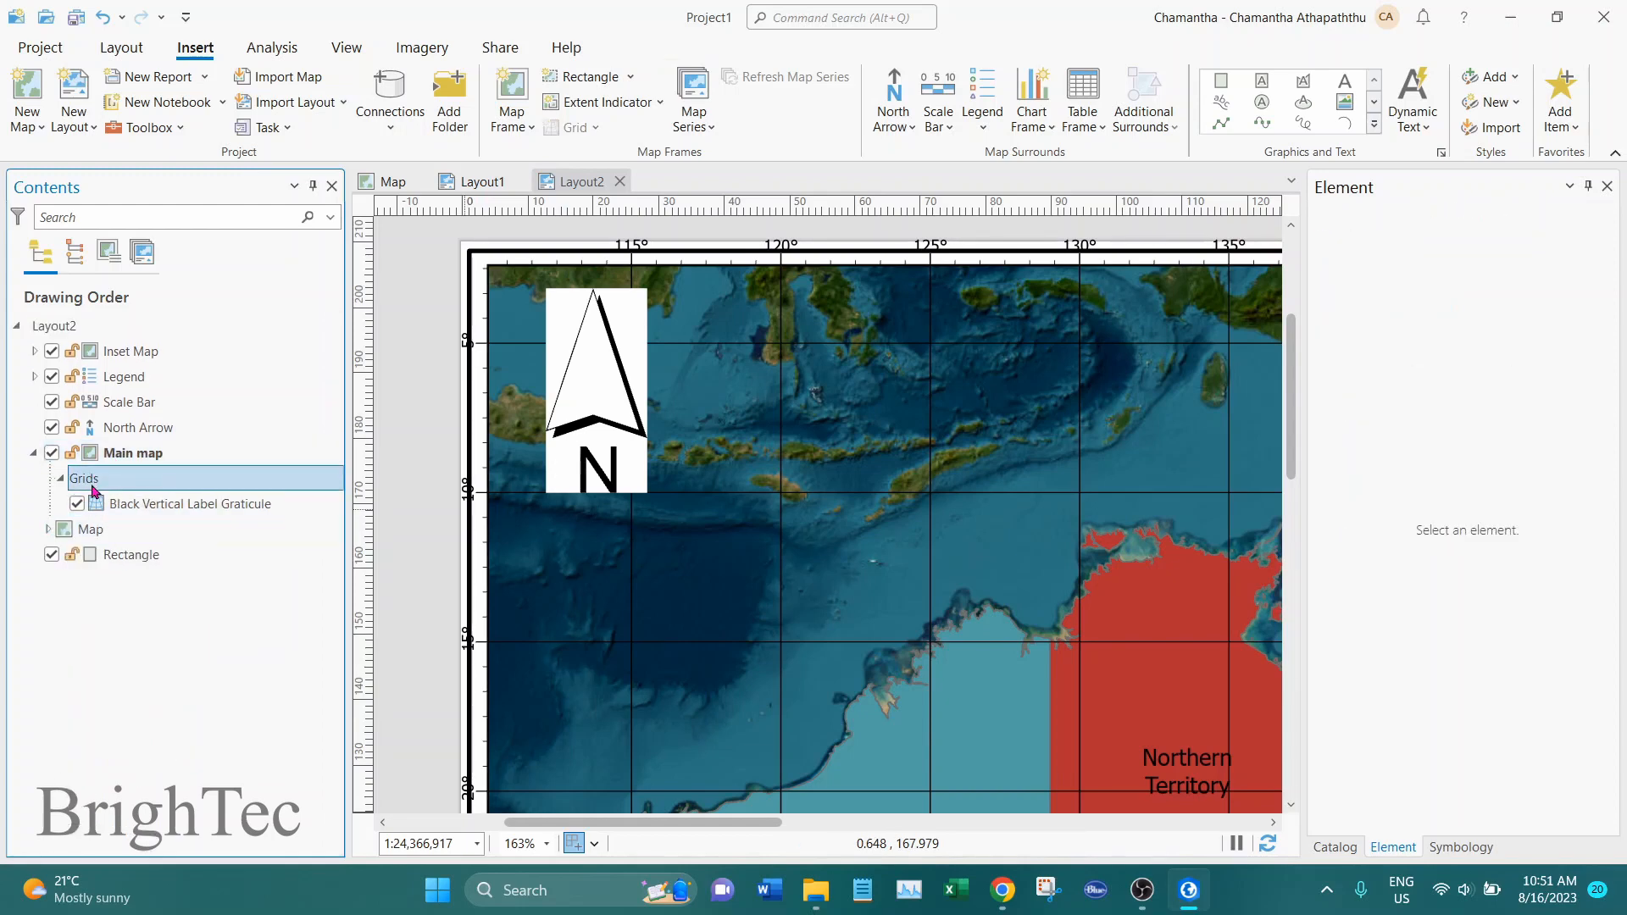
left_click(166, 507)
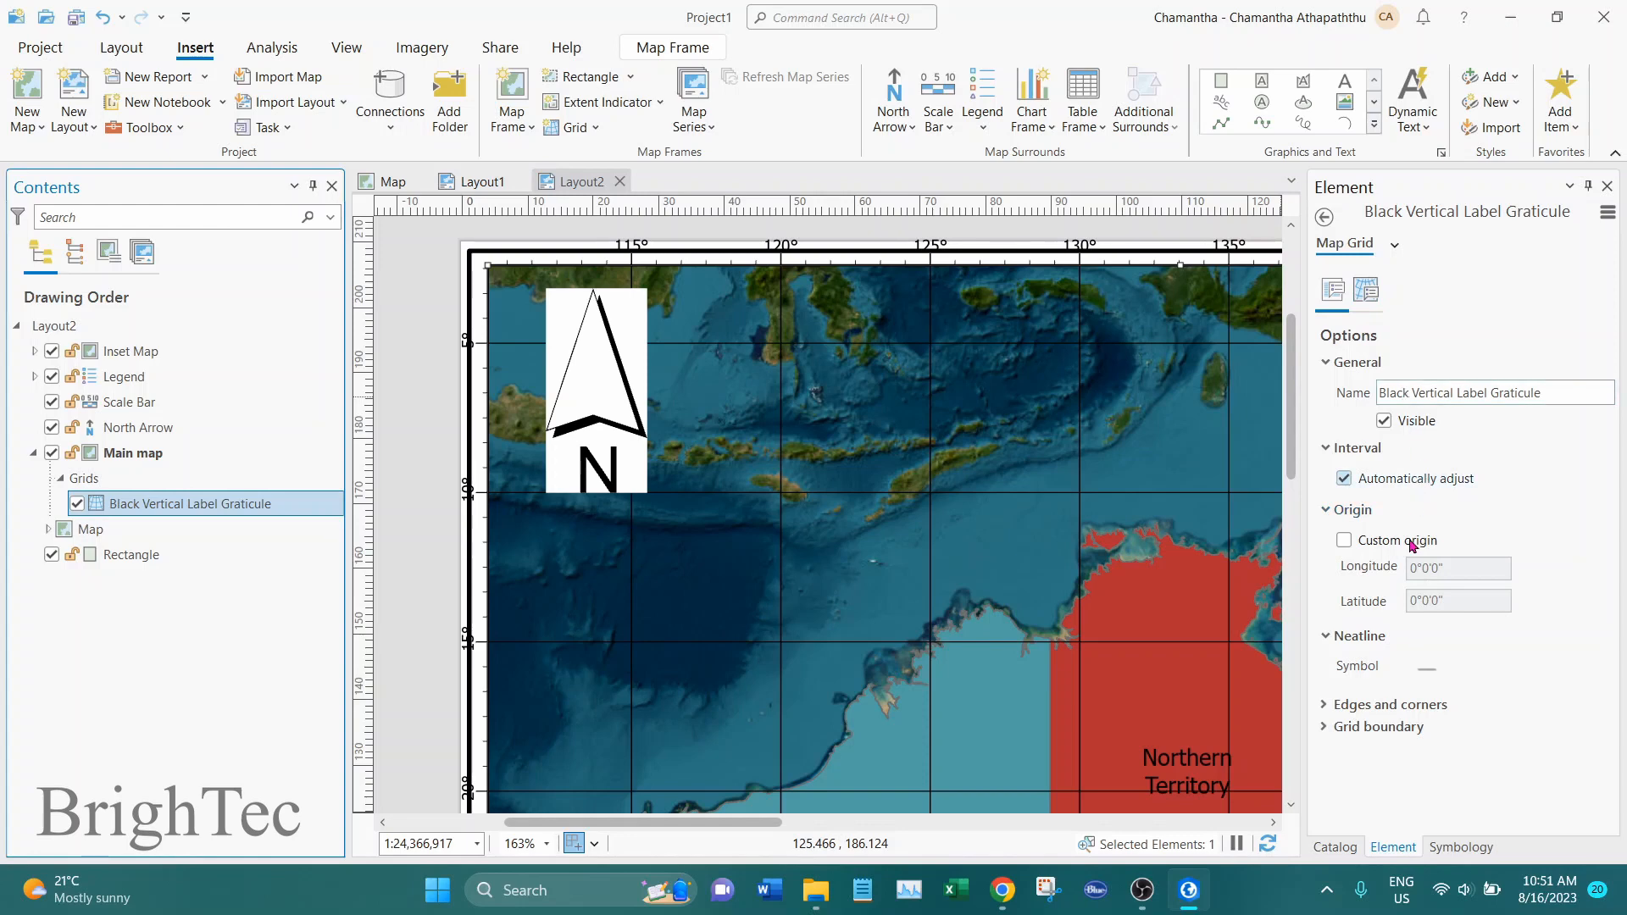
Step: Remove the Gridlines component from the main map's graticule
left_click(1365, 290)
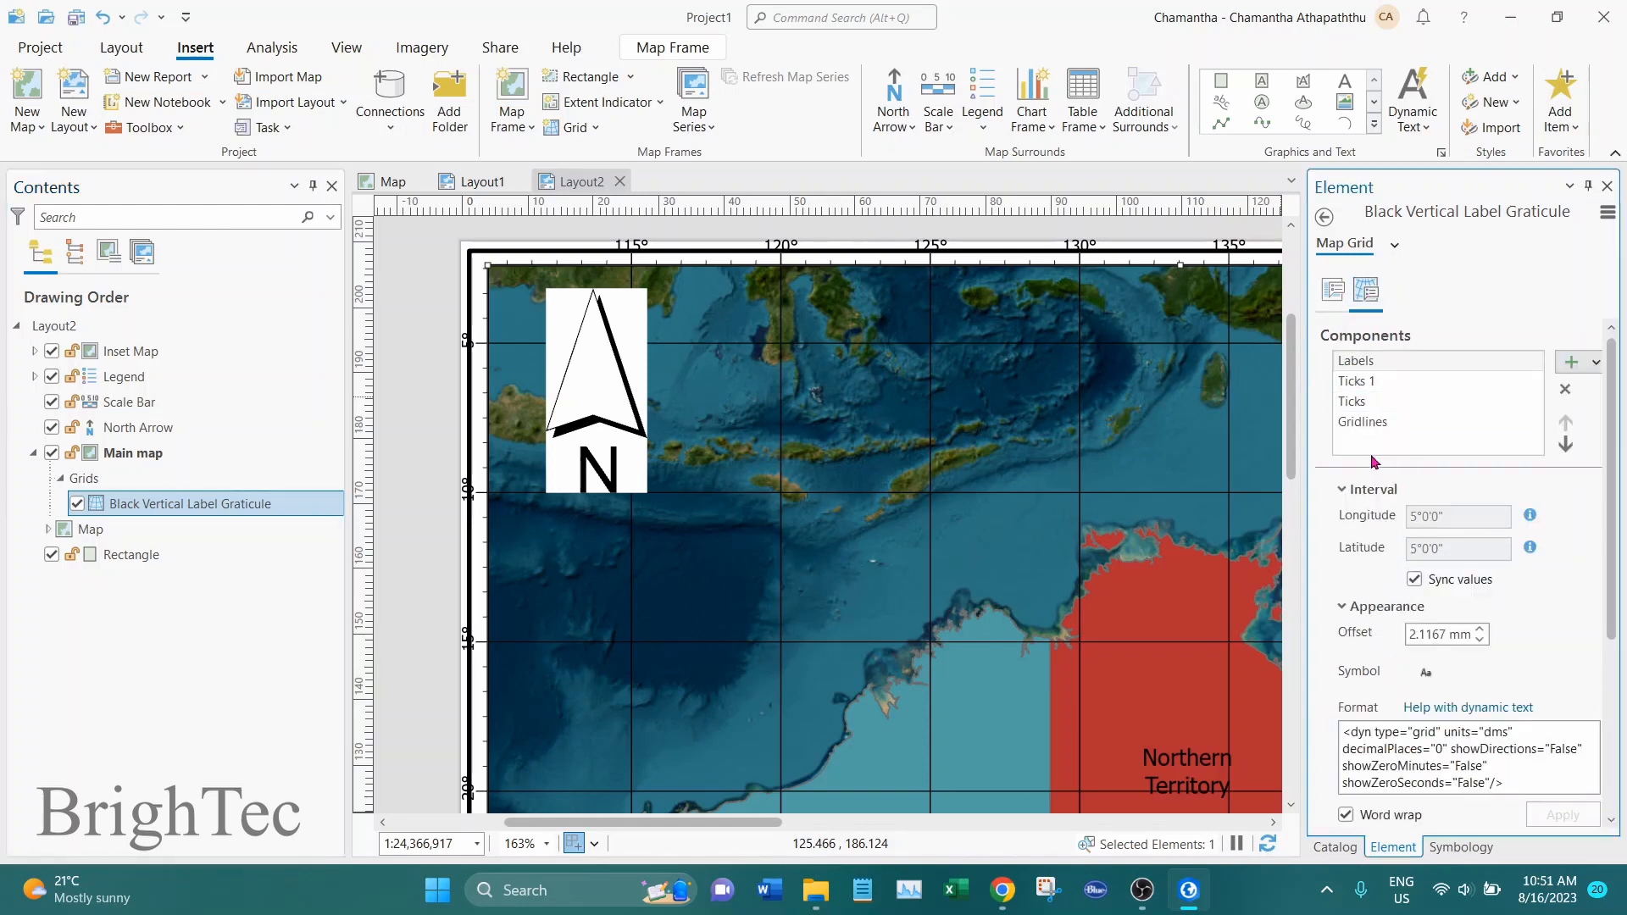
left_click(1365, 424)
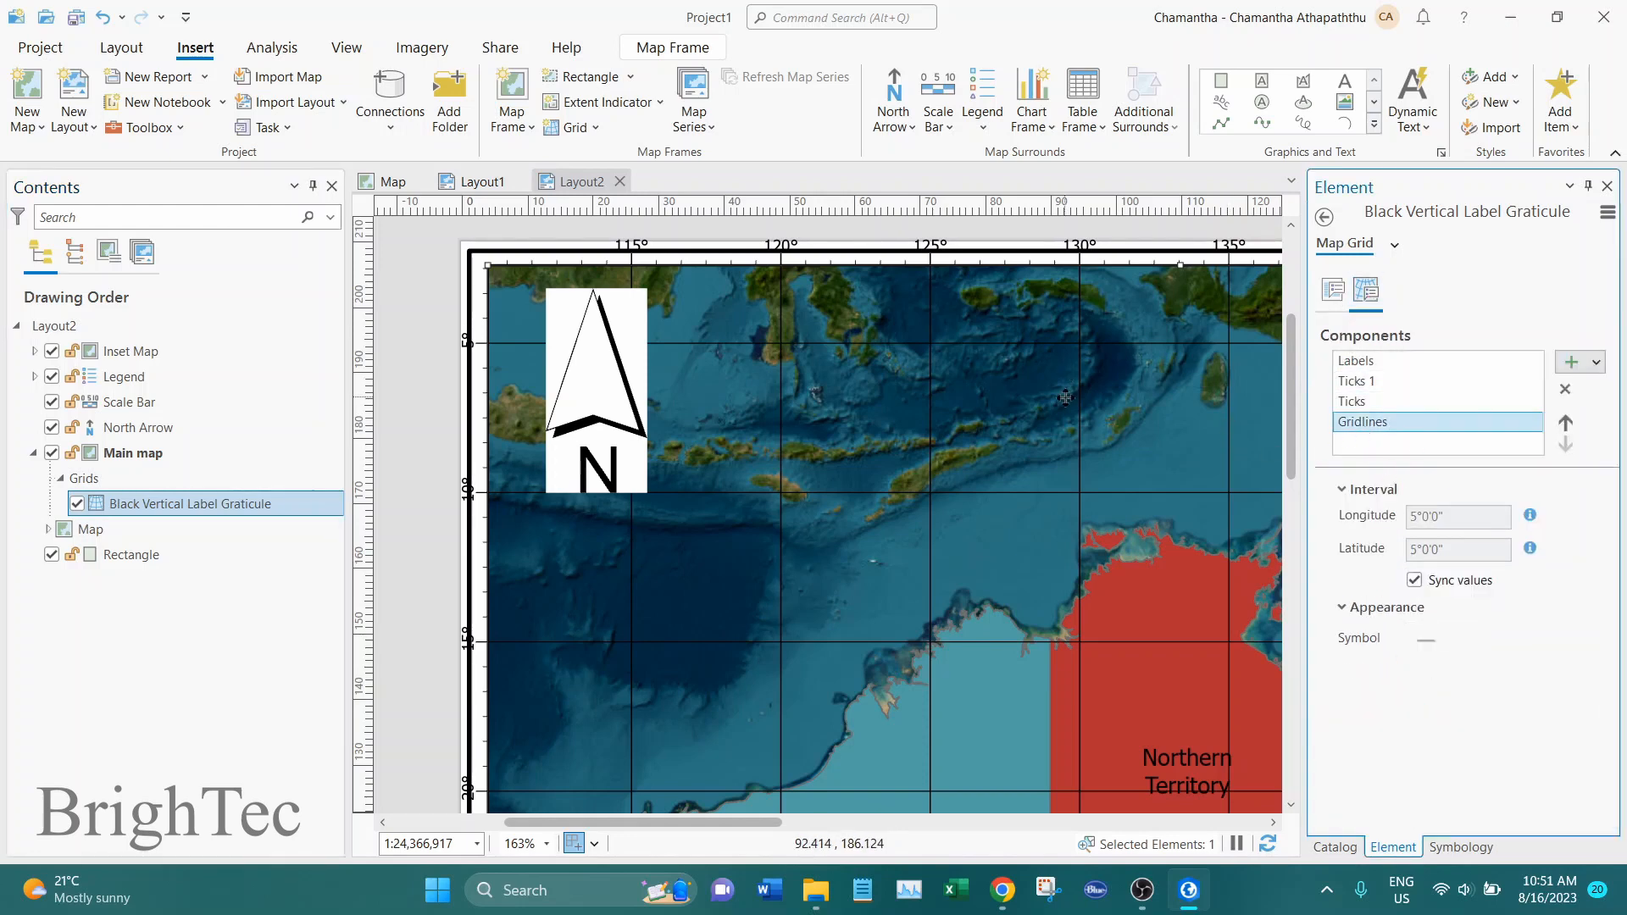
left_click_drag(1053, 383, 957, 289)
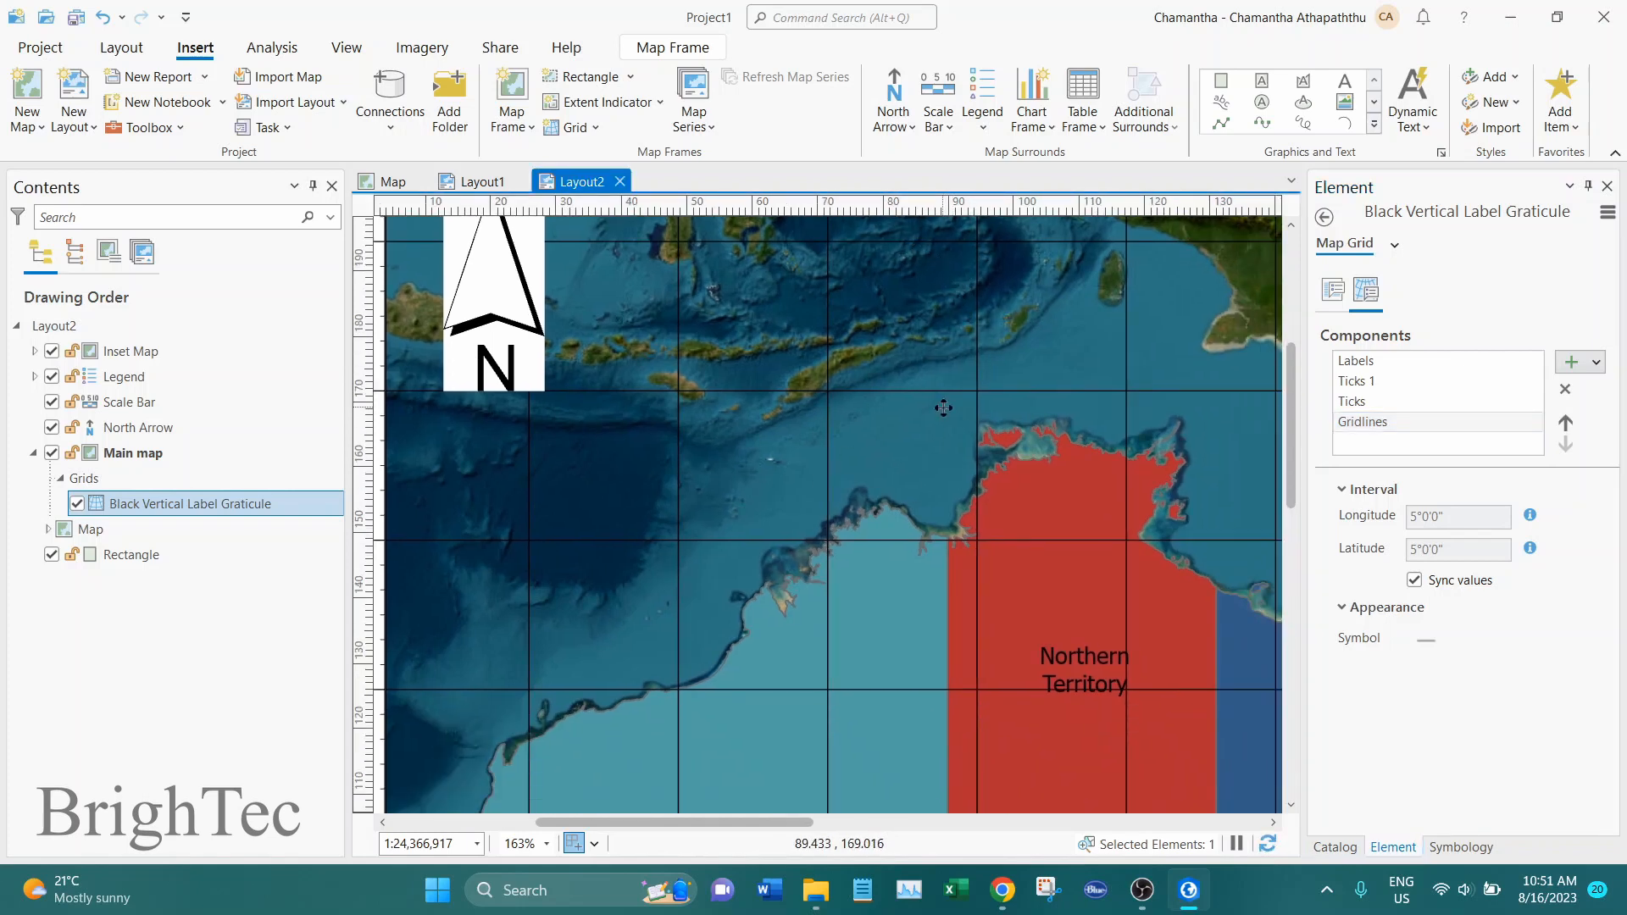
scroll(967, 424, "down", 3)
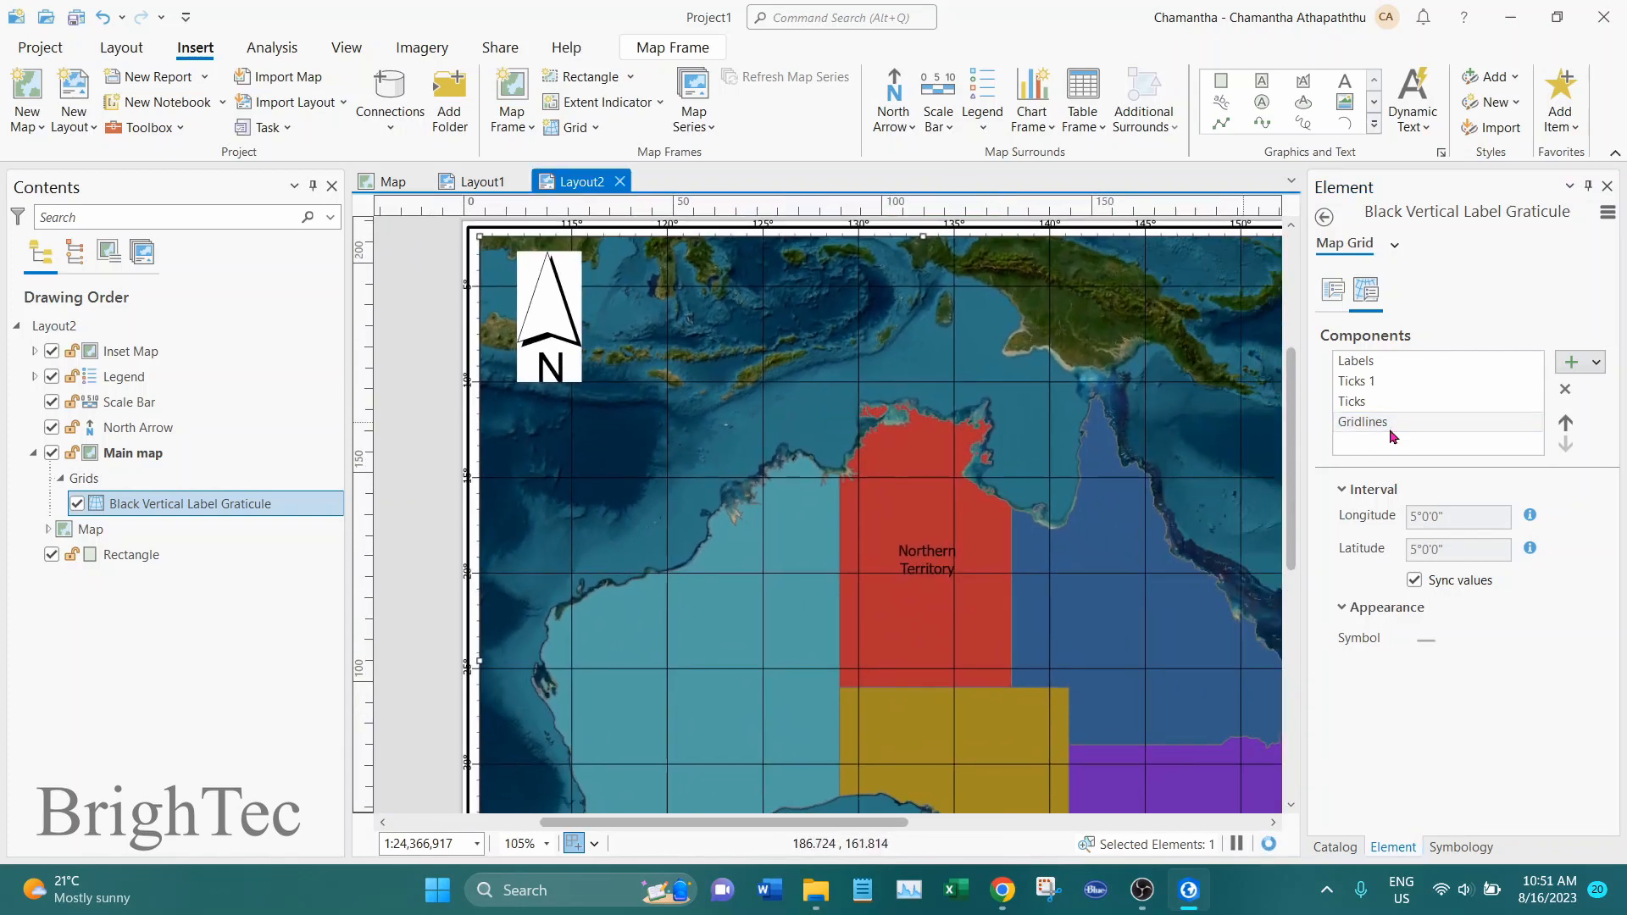
left_click(1407, 428)
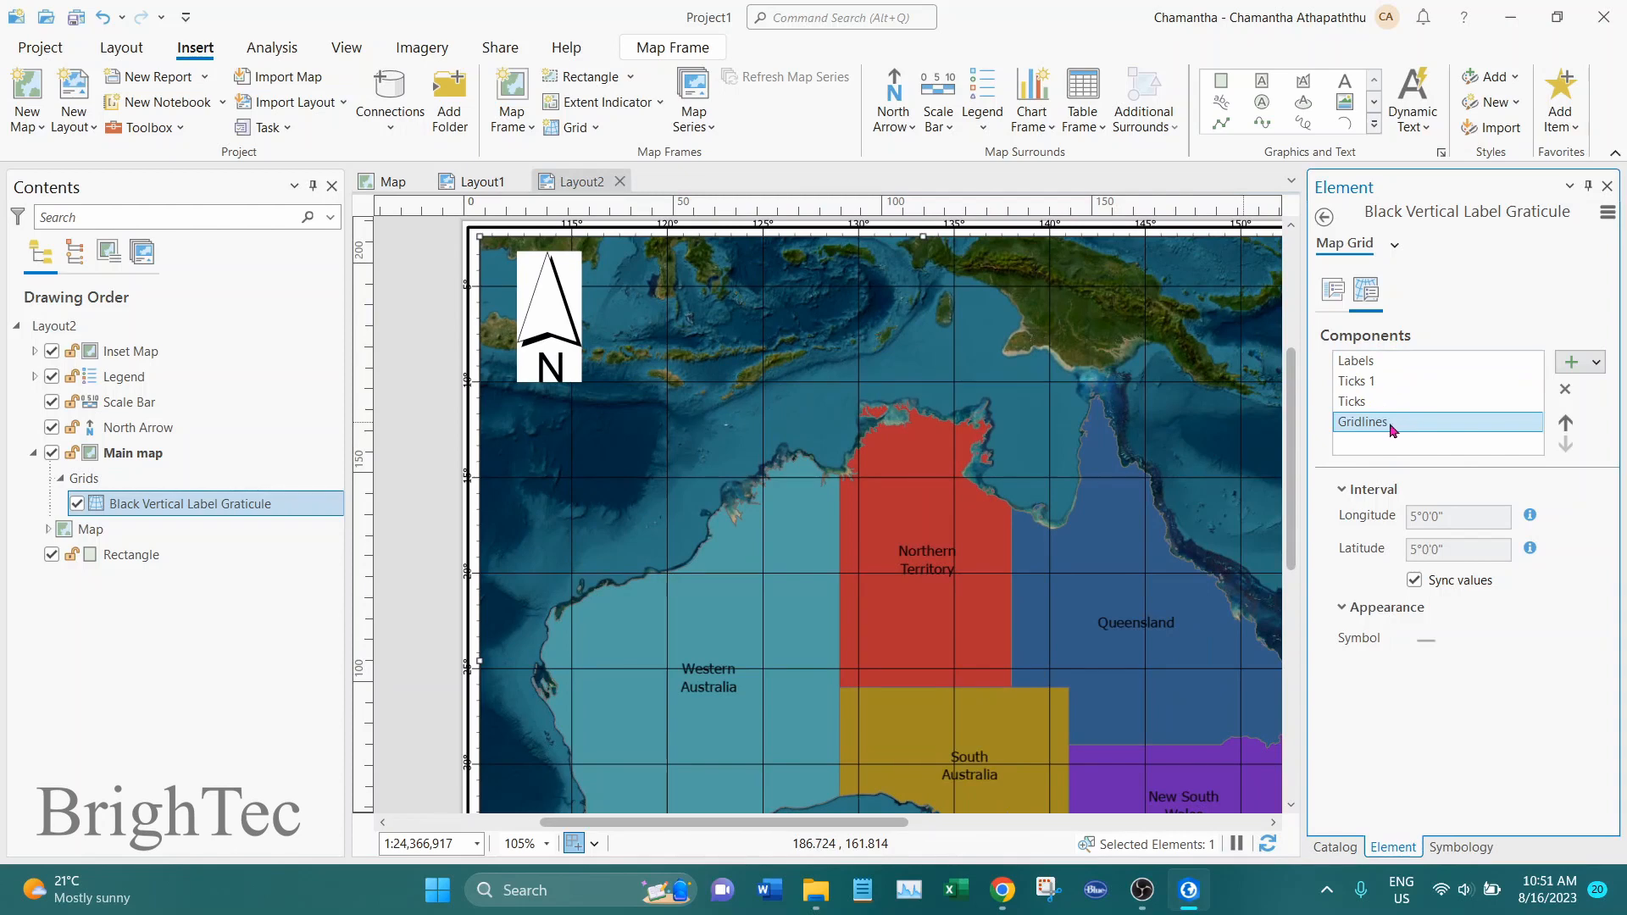
left_click(1565, 391)
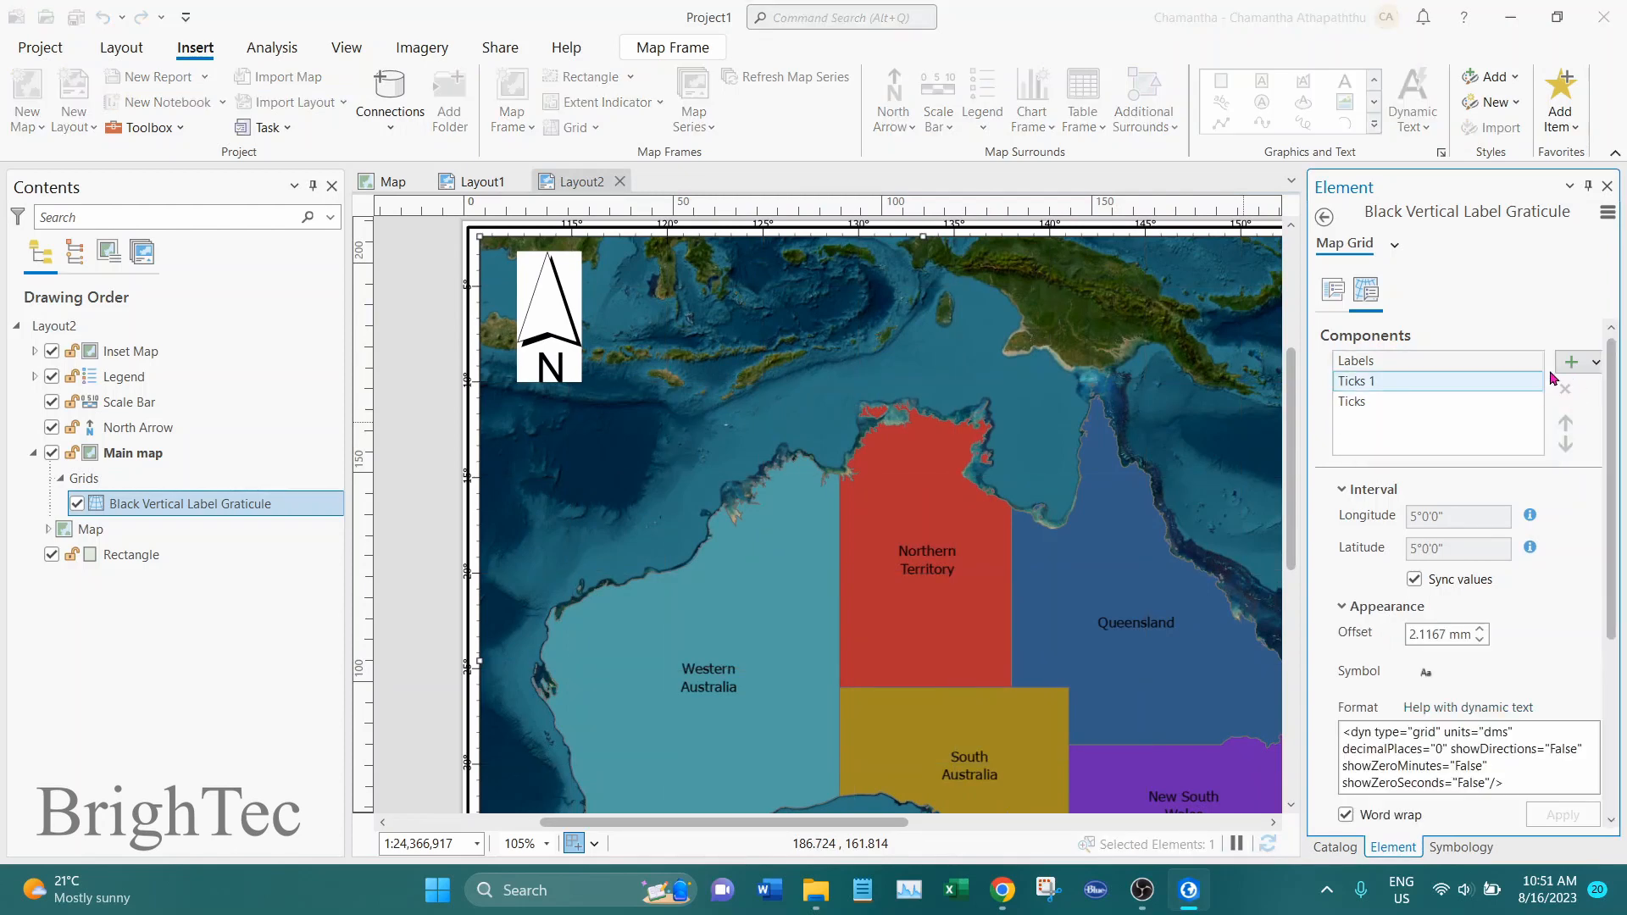
Step: Compare the graticule's two tick components and remove the shorter, more closely spaced Ticks 1
left_click(1597, 363)
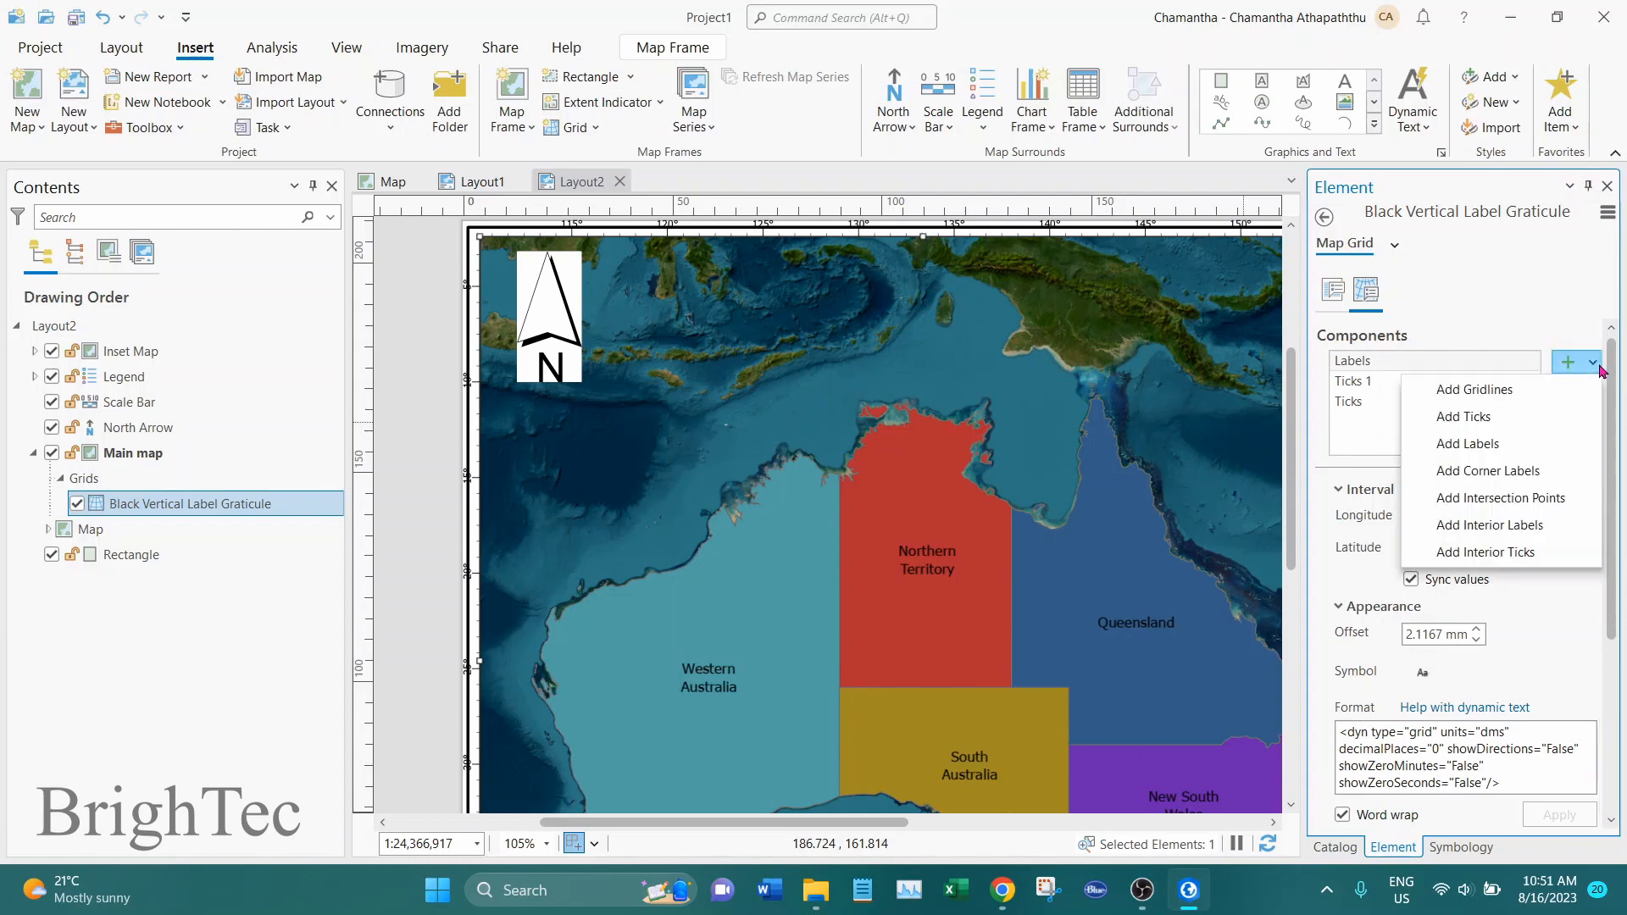
left_click(1519, 278)
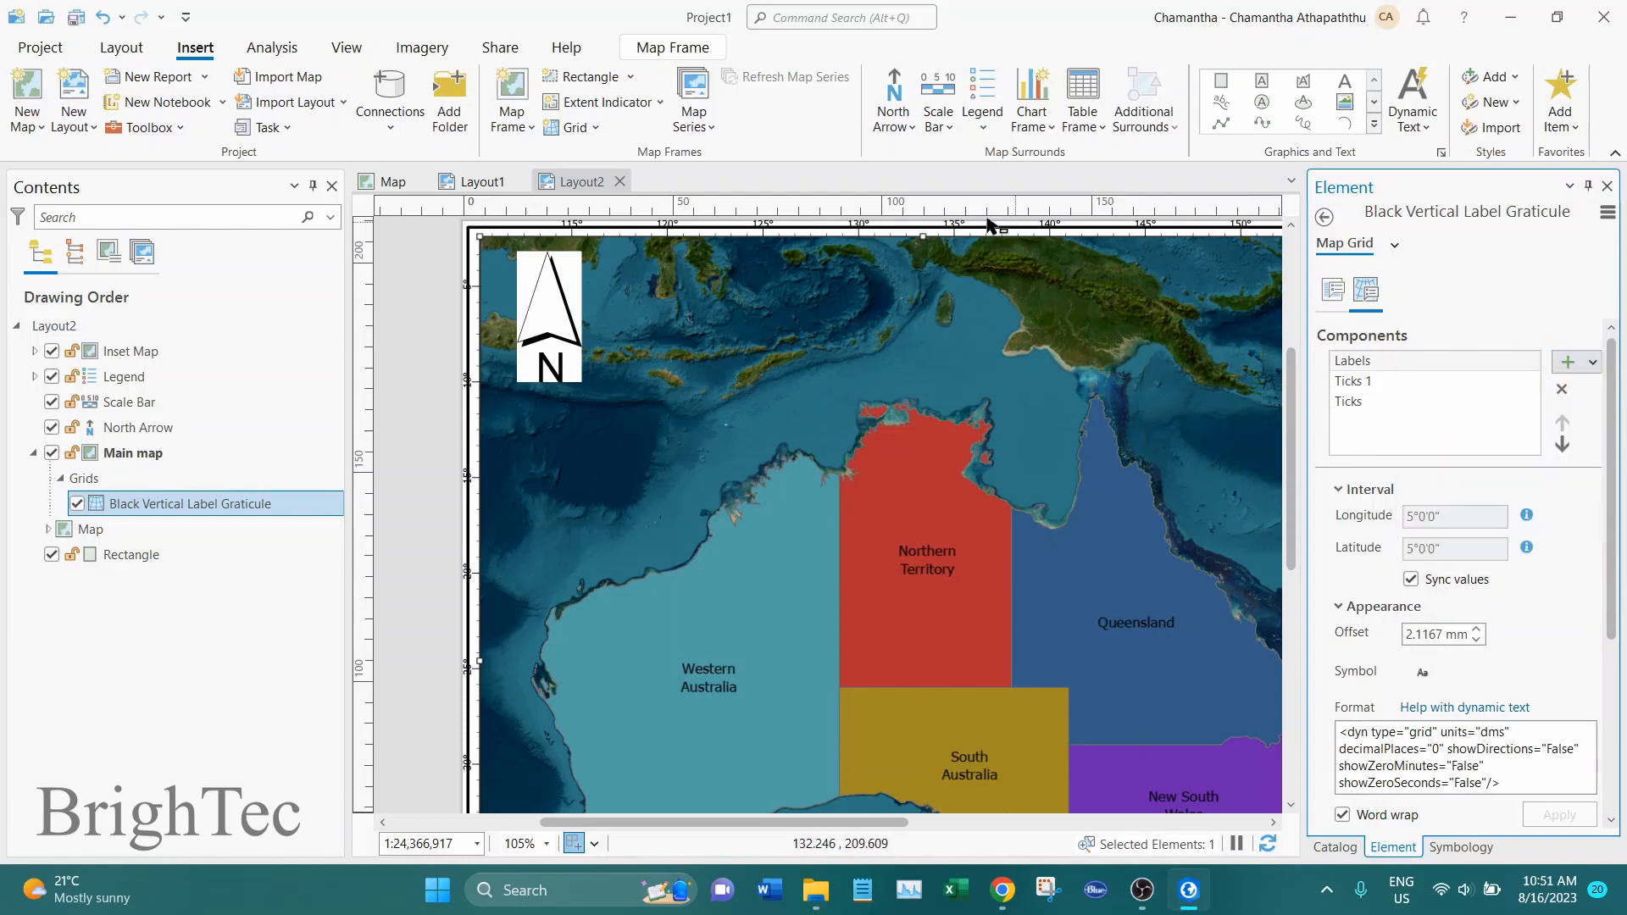
scroll(958, 229, "up", 3)
scroll(847, 344, "up", 5)
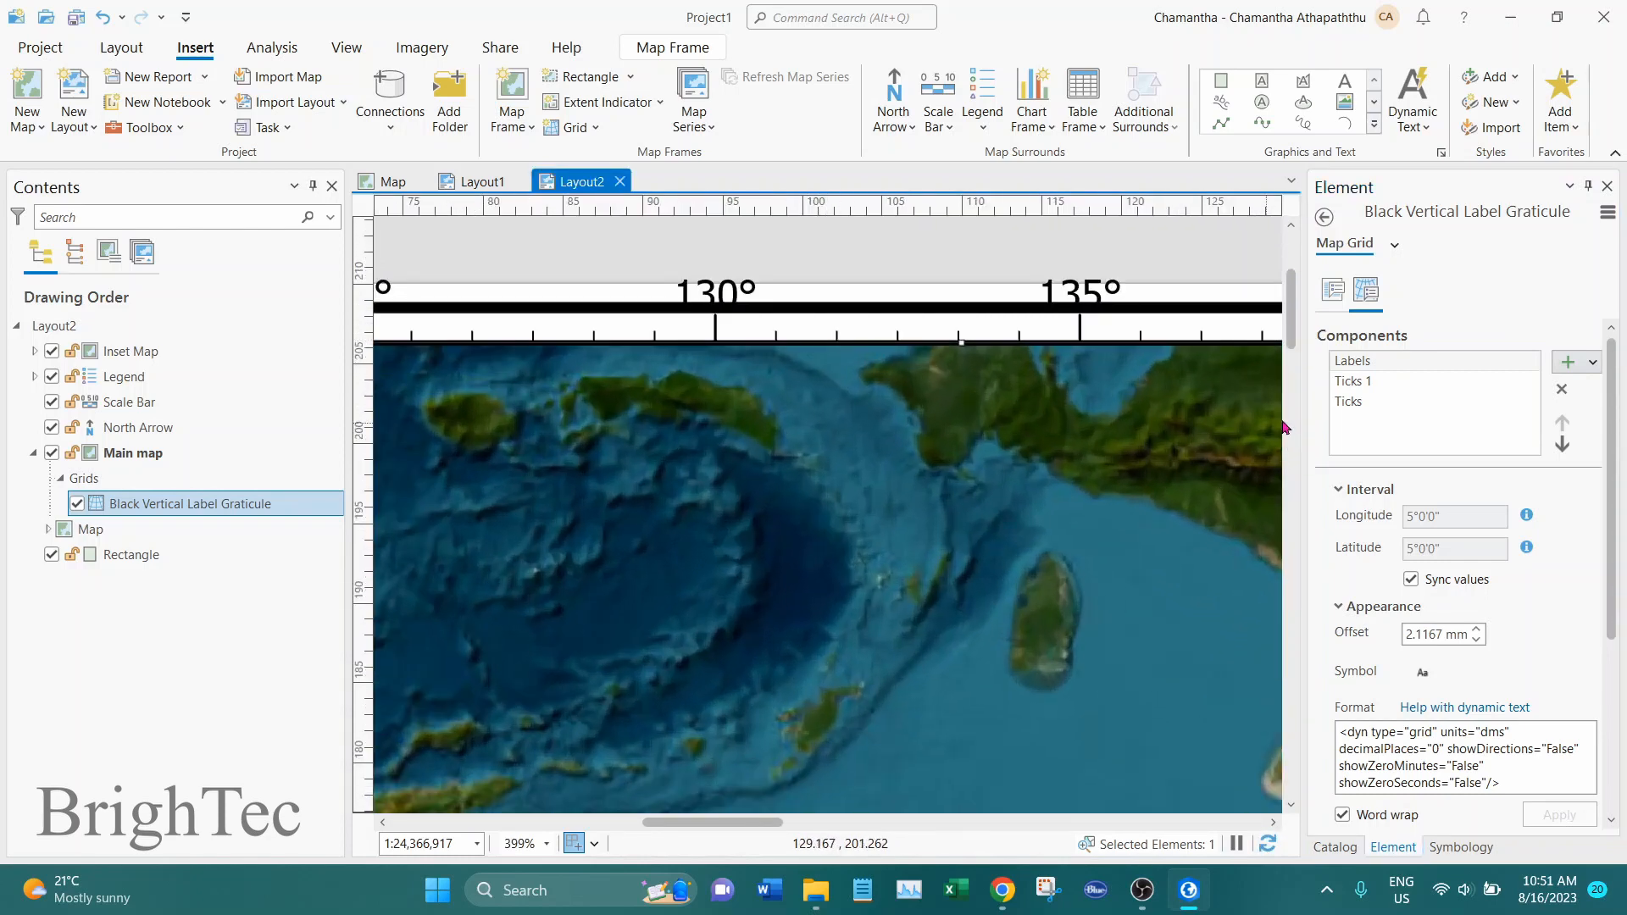
left_click(1374, 403)
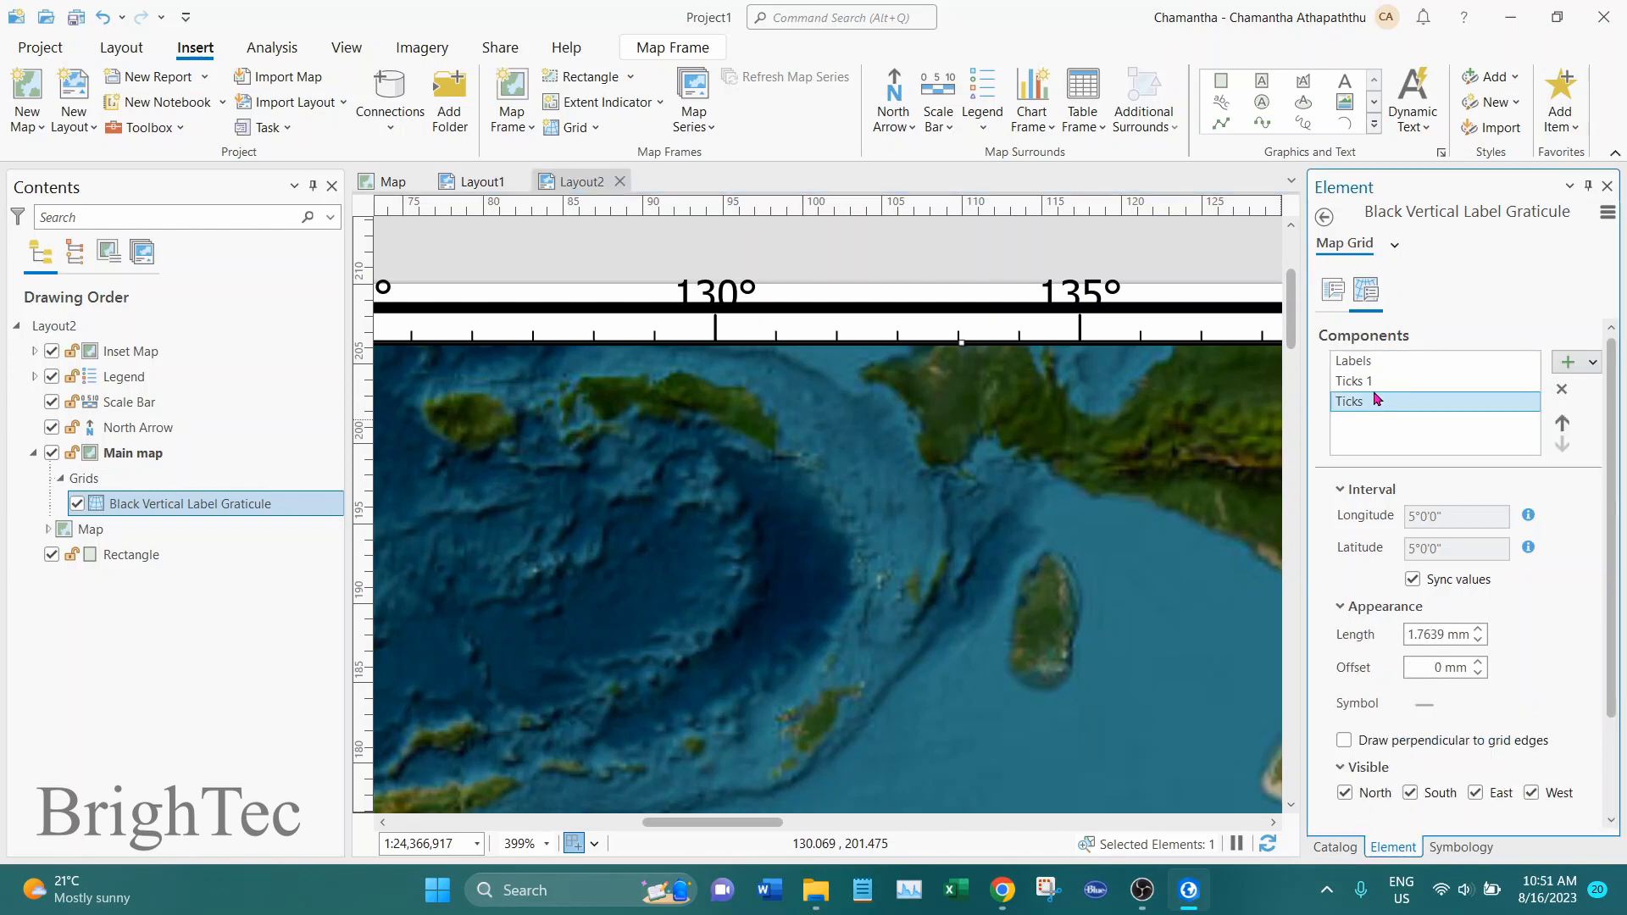
left_click(1378, 390)
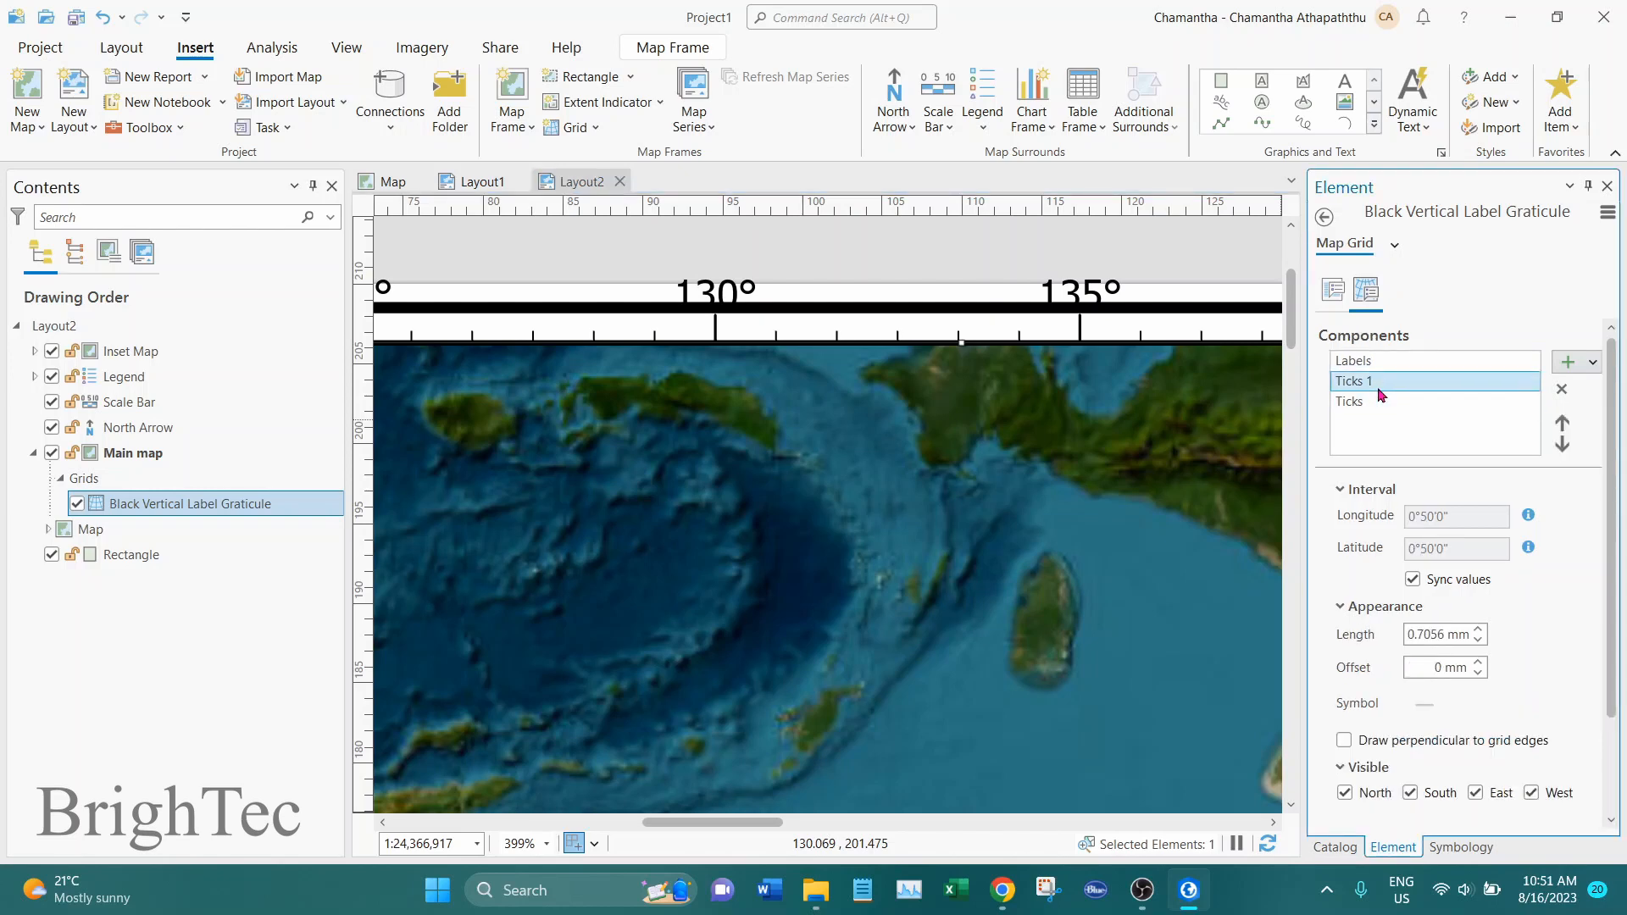
left_click(1373, 404)
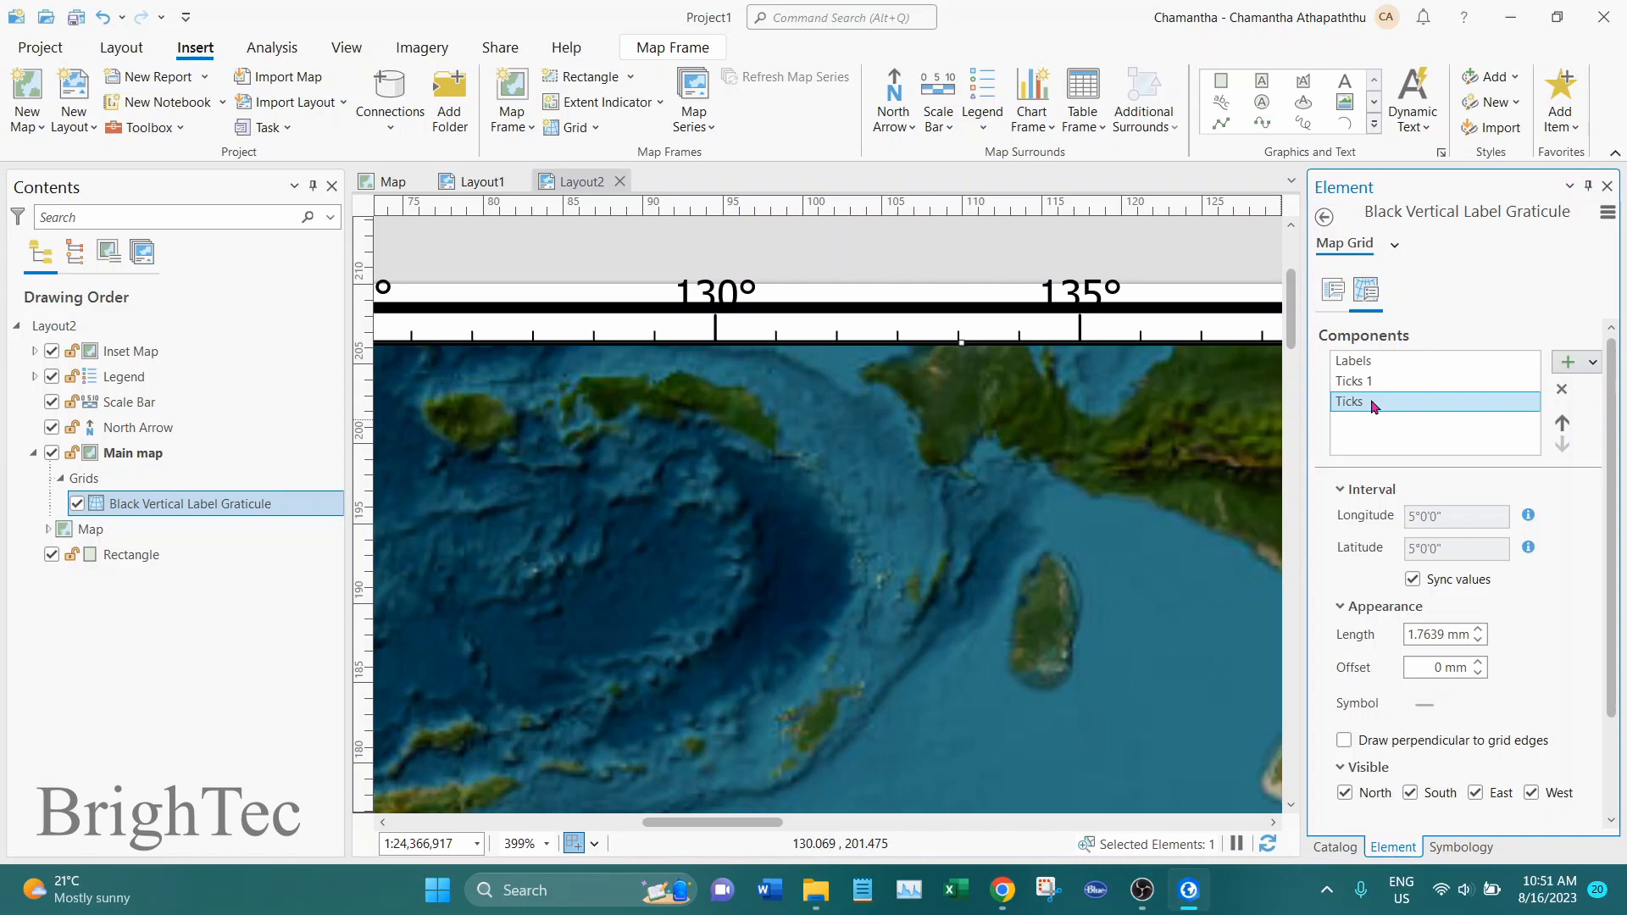
left_click(1380, 389)
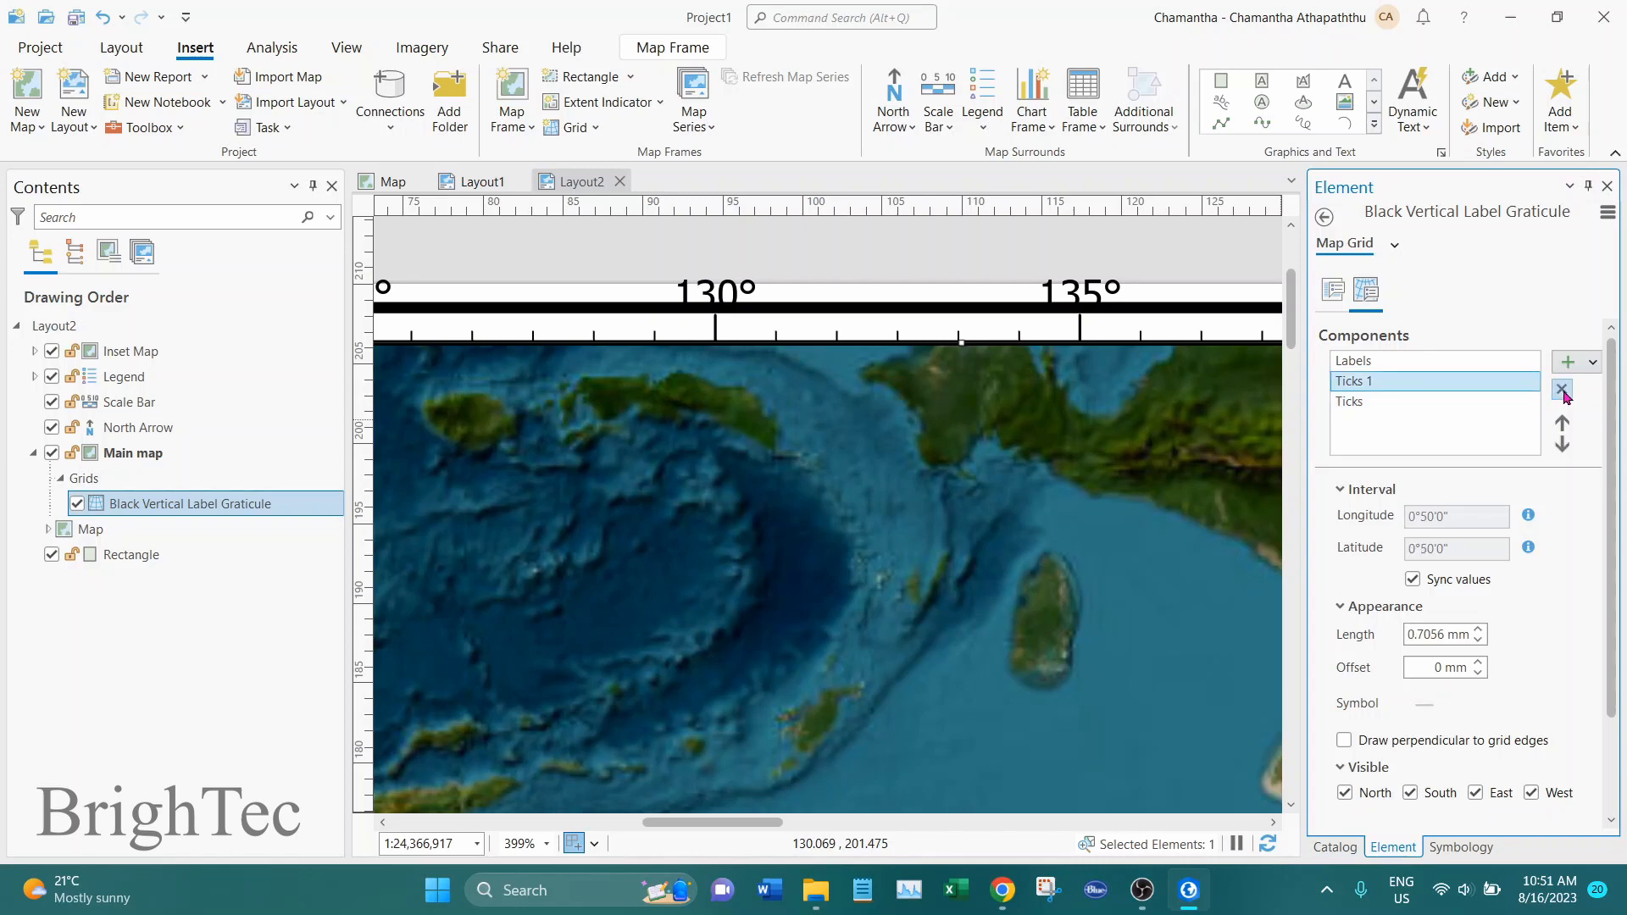
left_click(1562, 391)
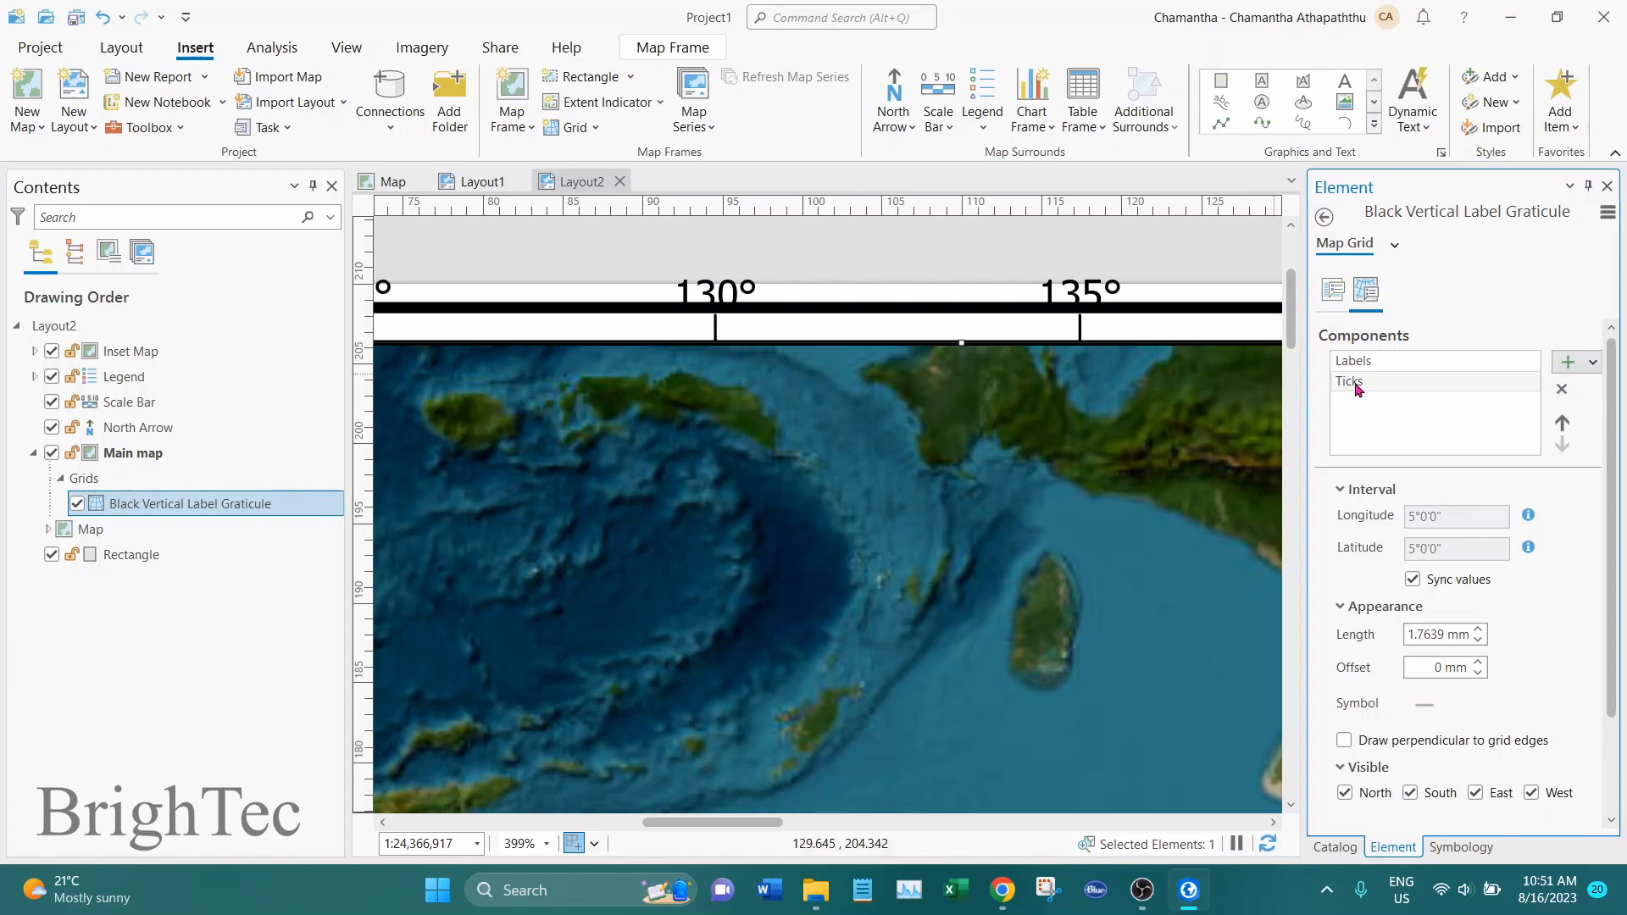
Step: Set the offset of the graticule's Labels component to 1 mm
left_click(1356, 389)
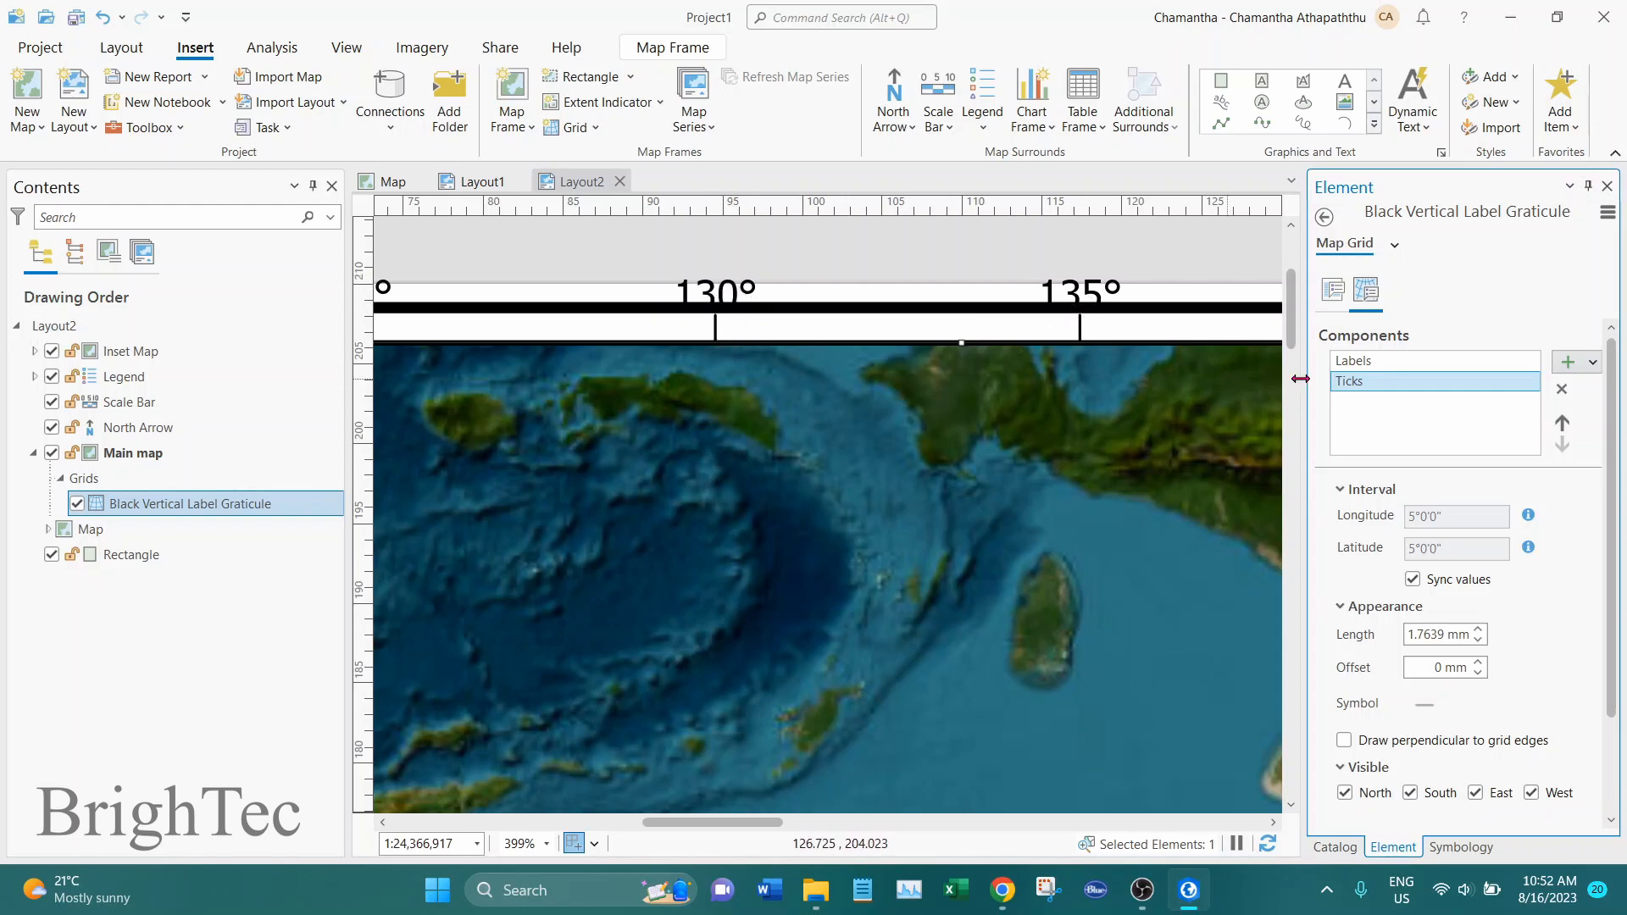
left_click(1376, 367)
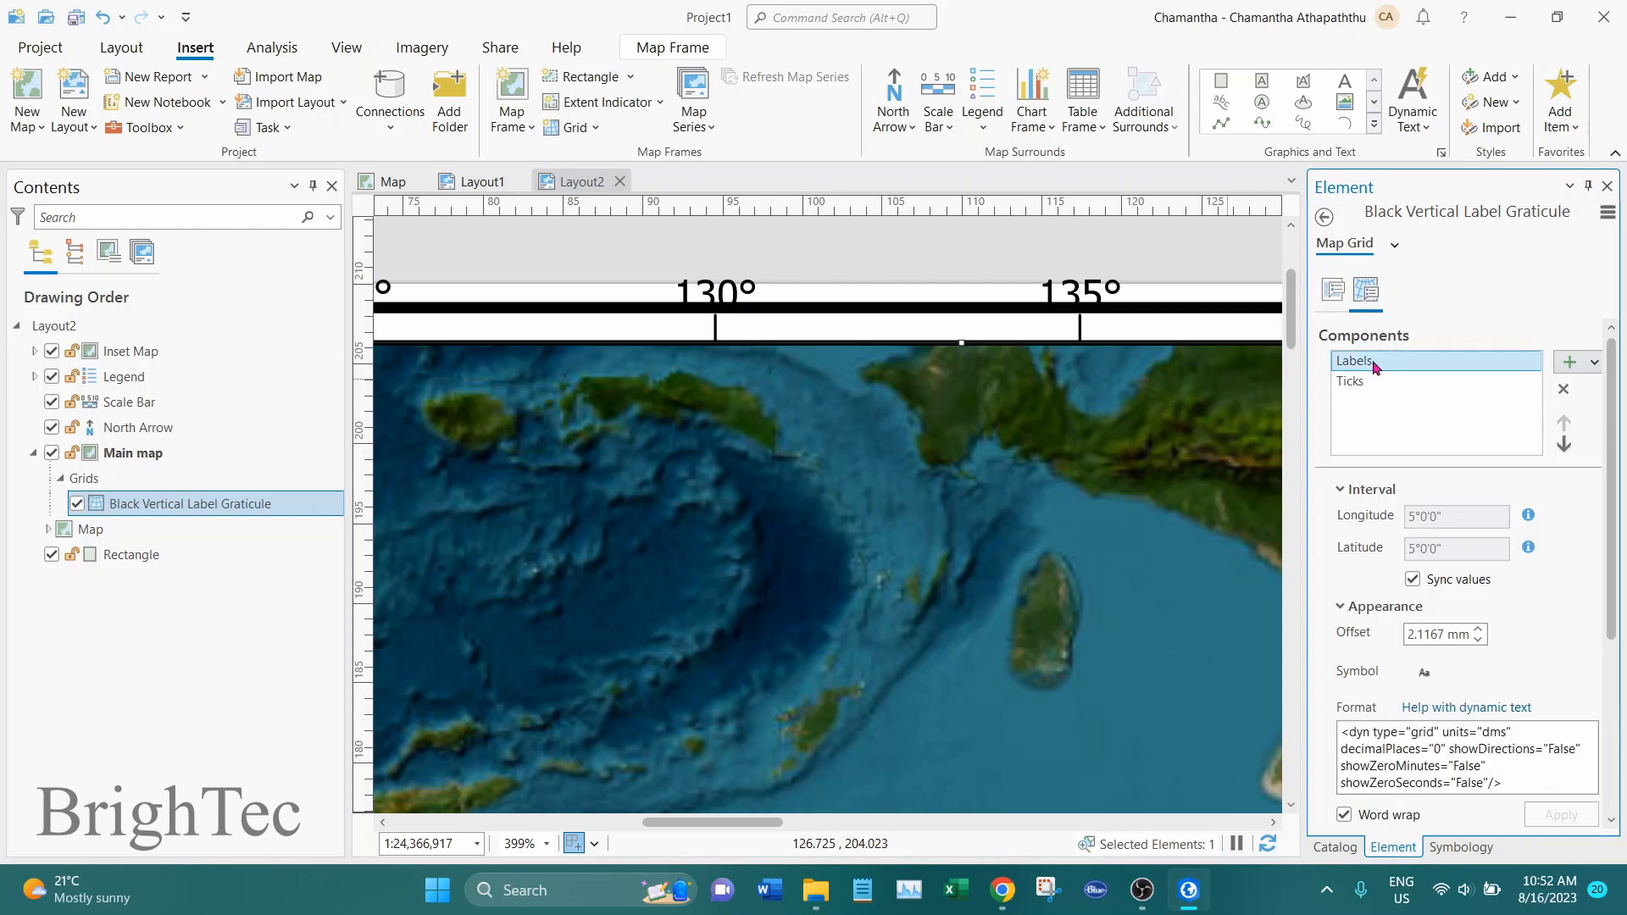
scroll(1363, 474, "down", 3)
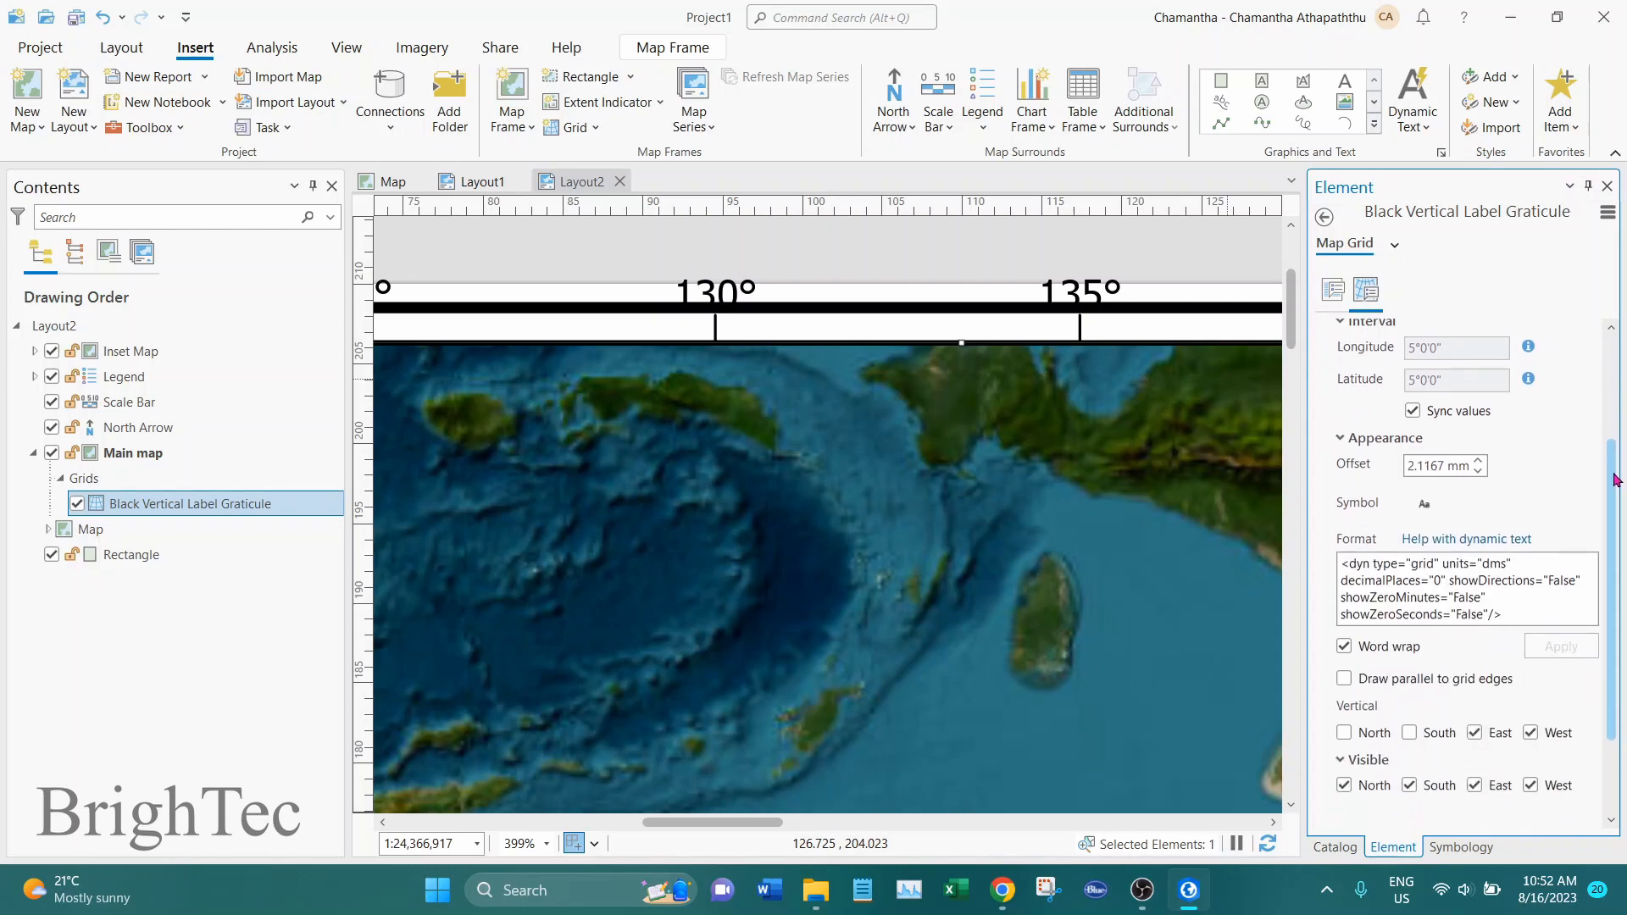
left_click(1480, 458)
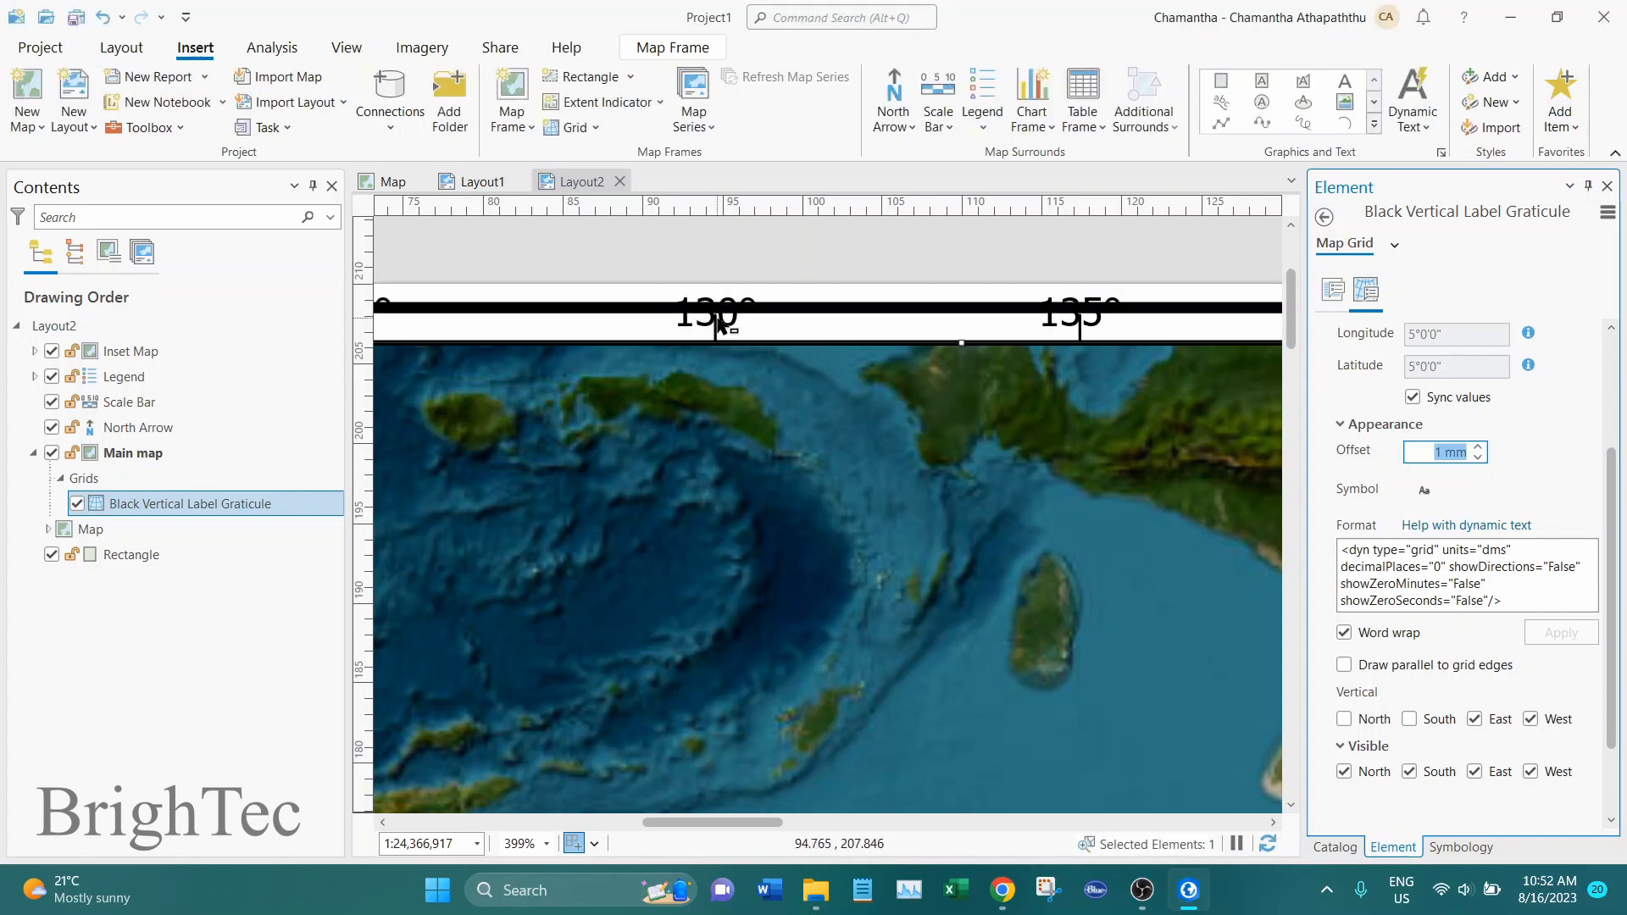
Step: Set the length of the graticule's Ticks component to 1 mm and check the shortened ticks at the main map's upper edge
left_click_drag(1615, 462, 1615, 364)
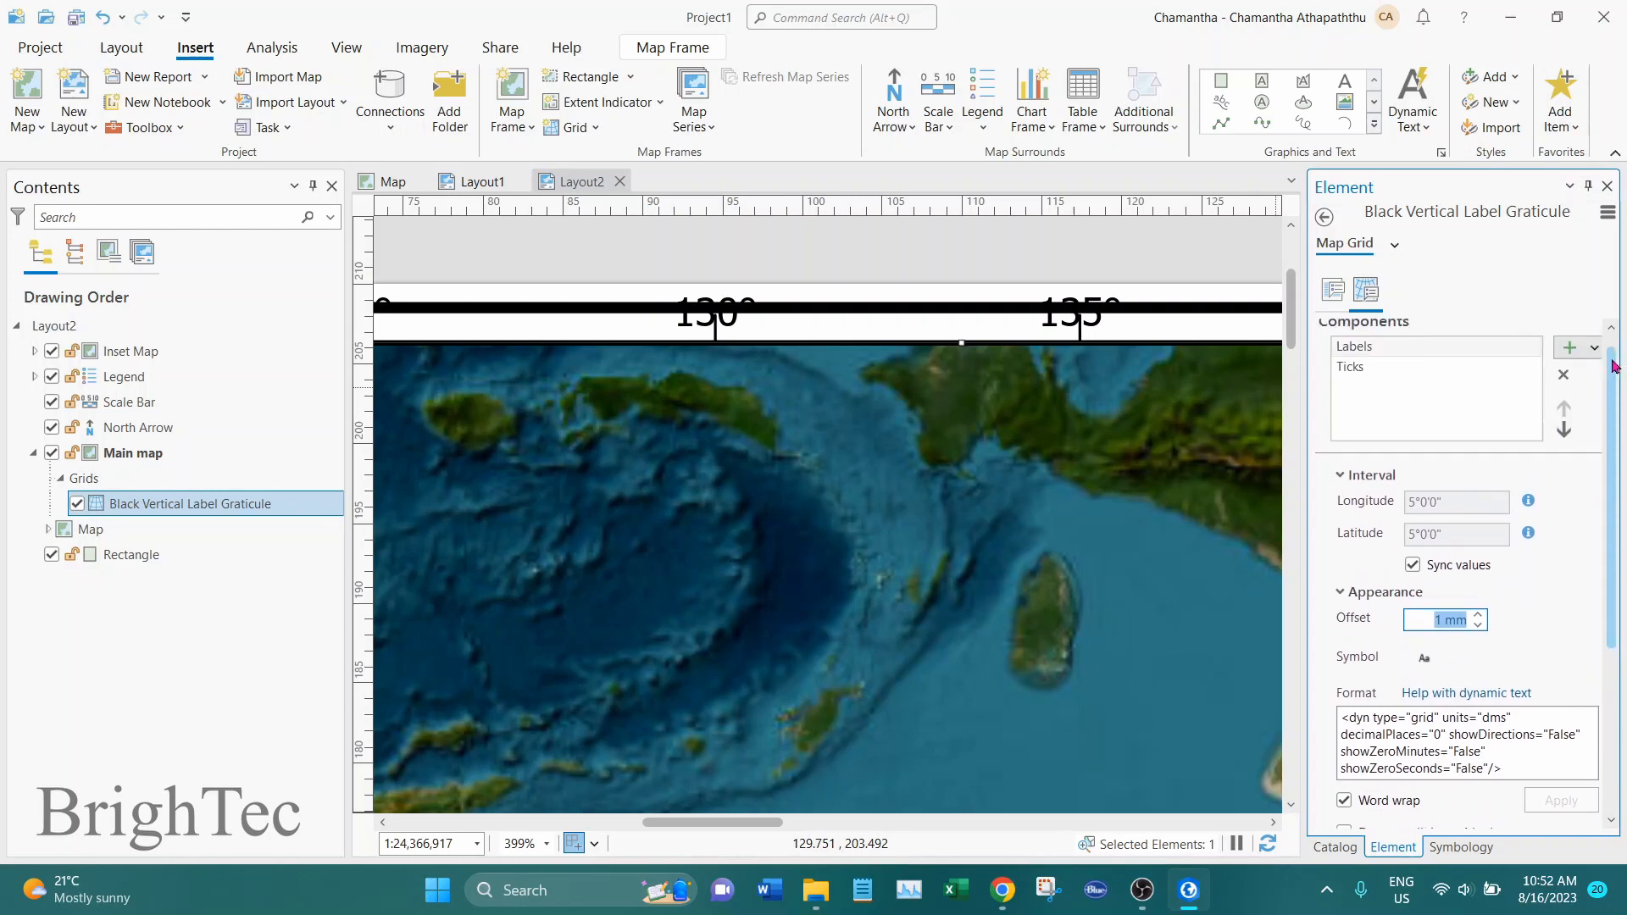
left_click(1358, 368)
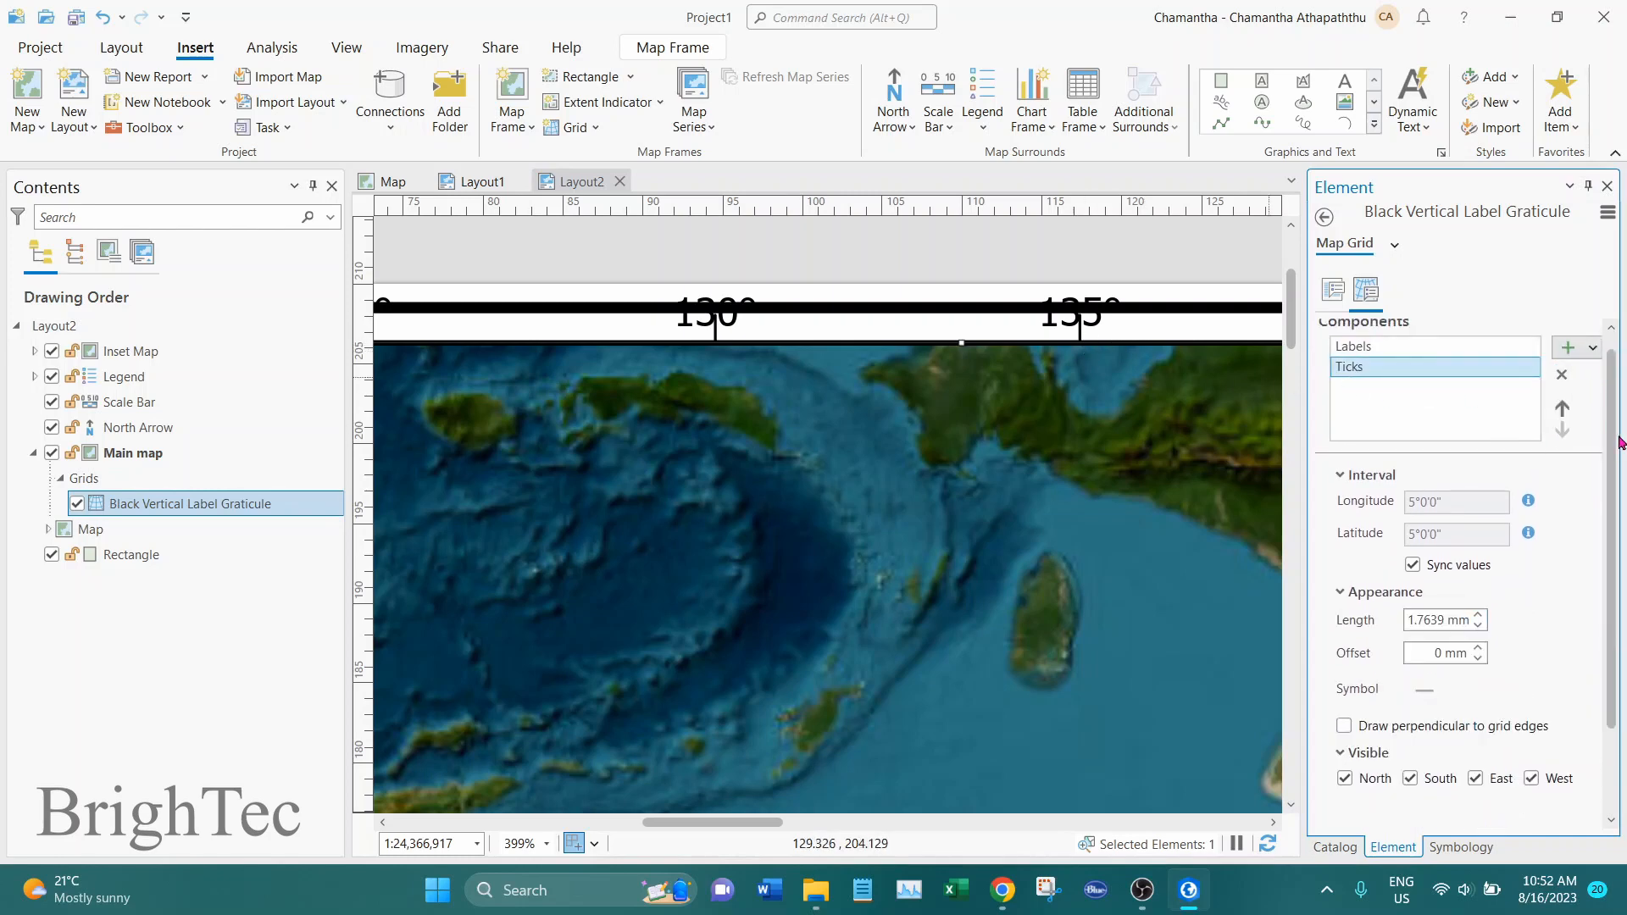
scroll(1451, 546, "down", 2)
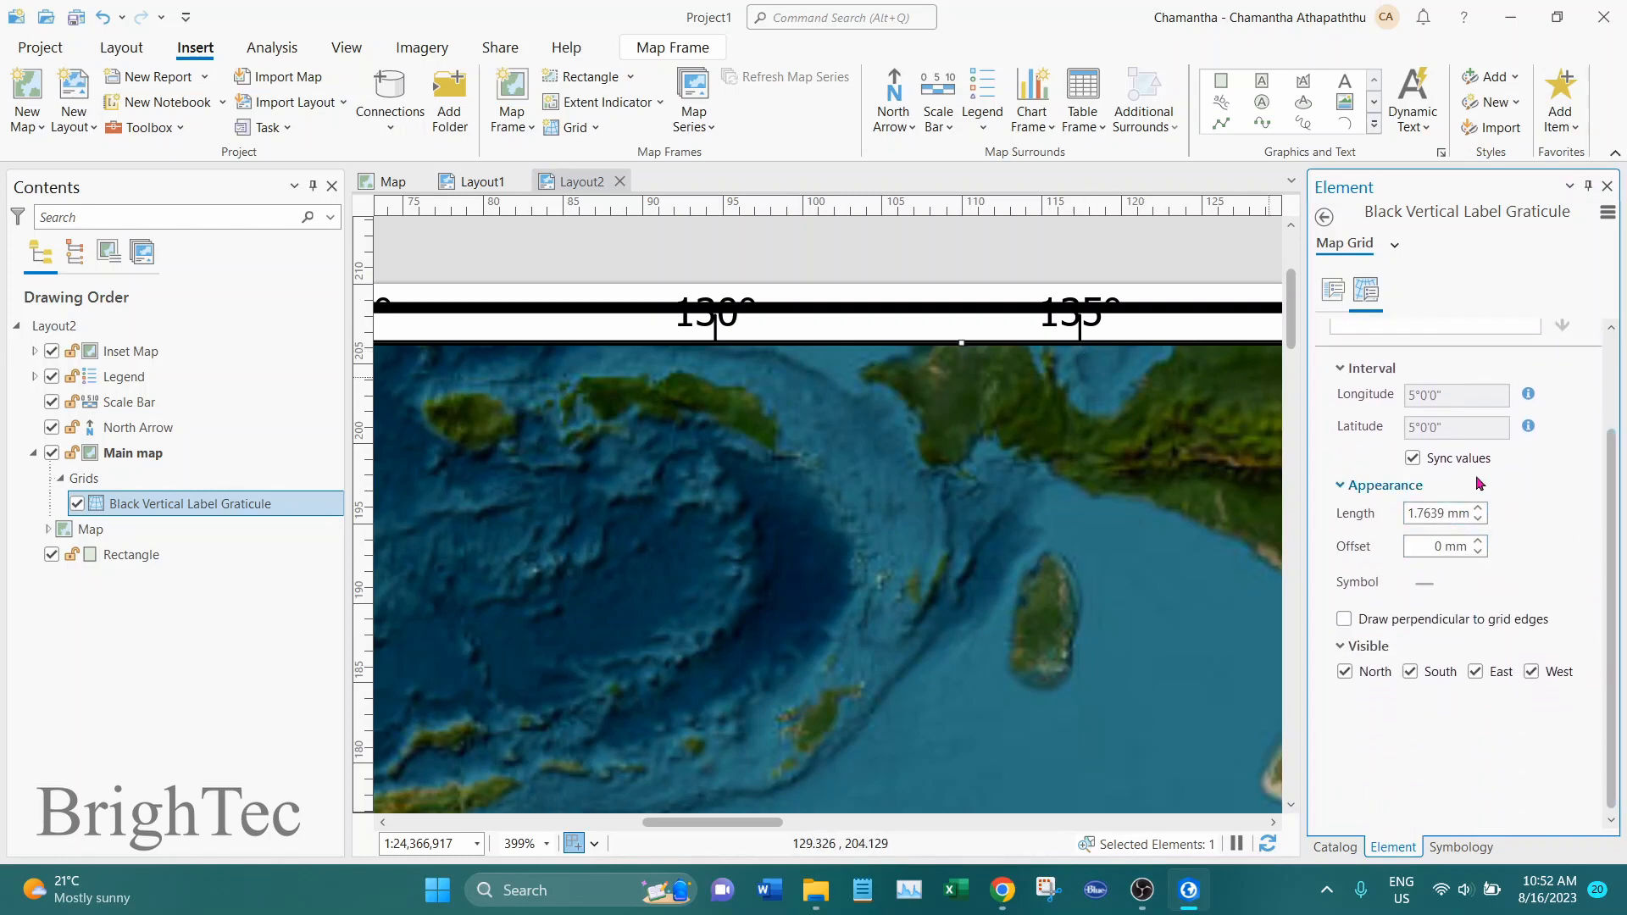
left_click(1479, 519)
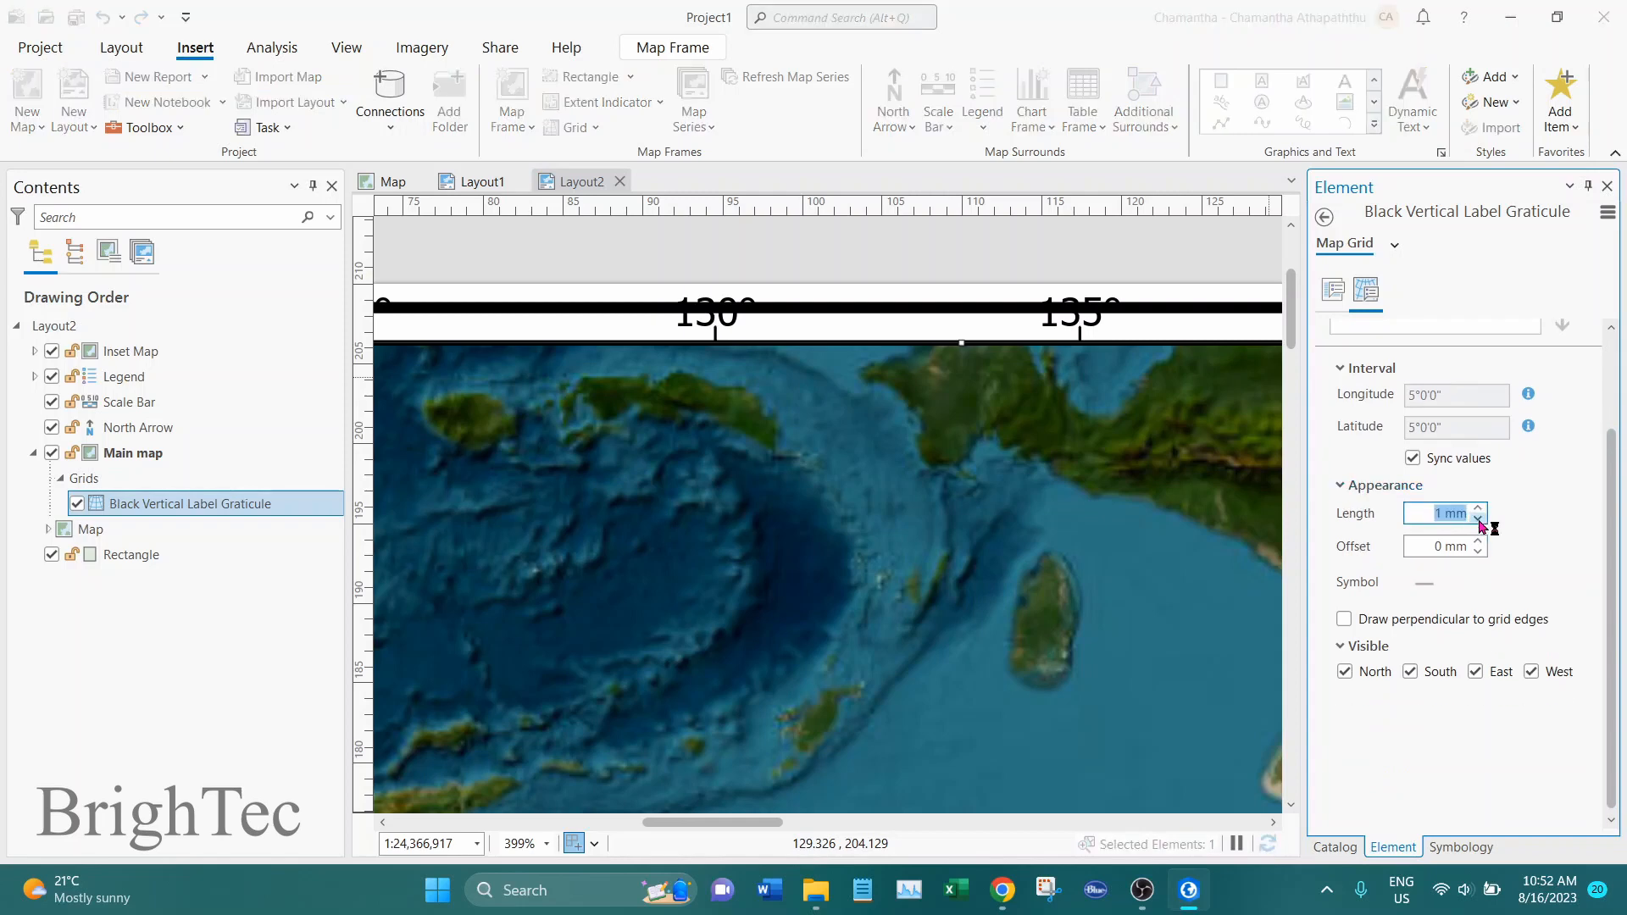
scroll(1094, 335, "up", 2)
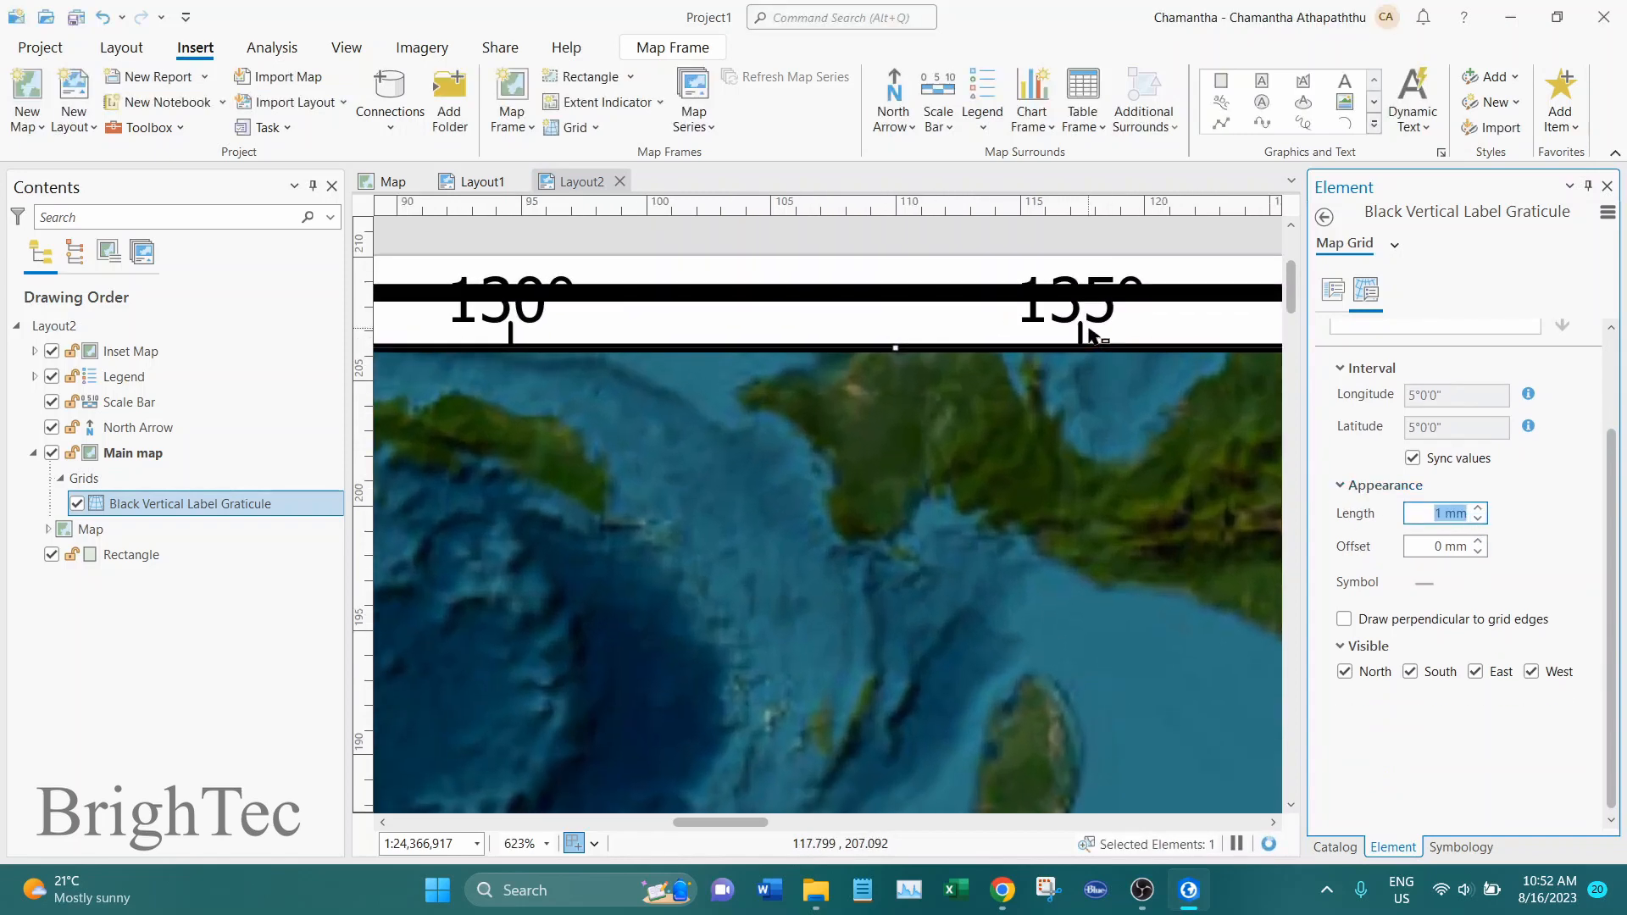
scroll(1008, 360, "down", 4)
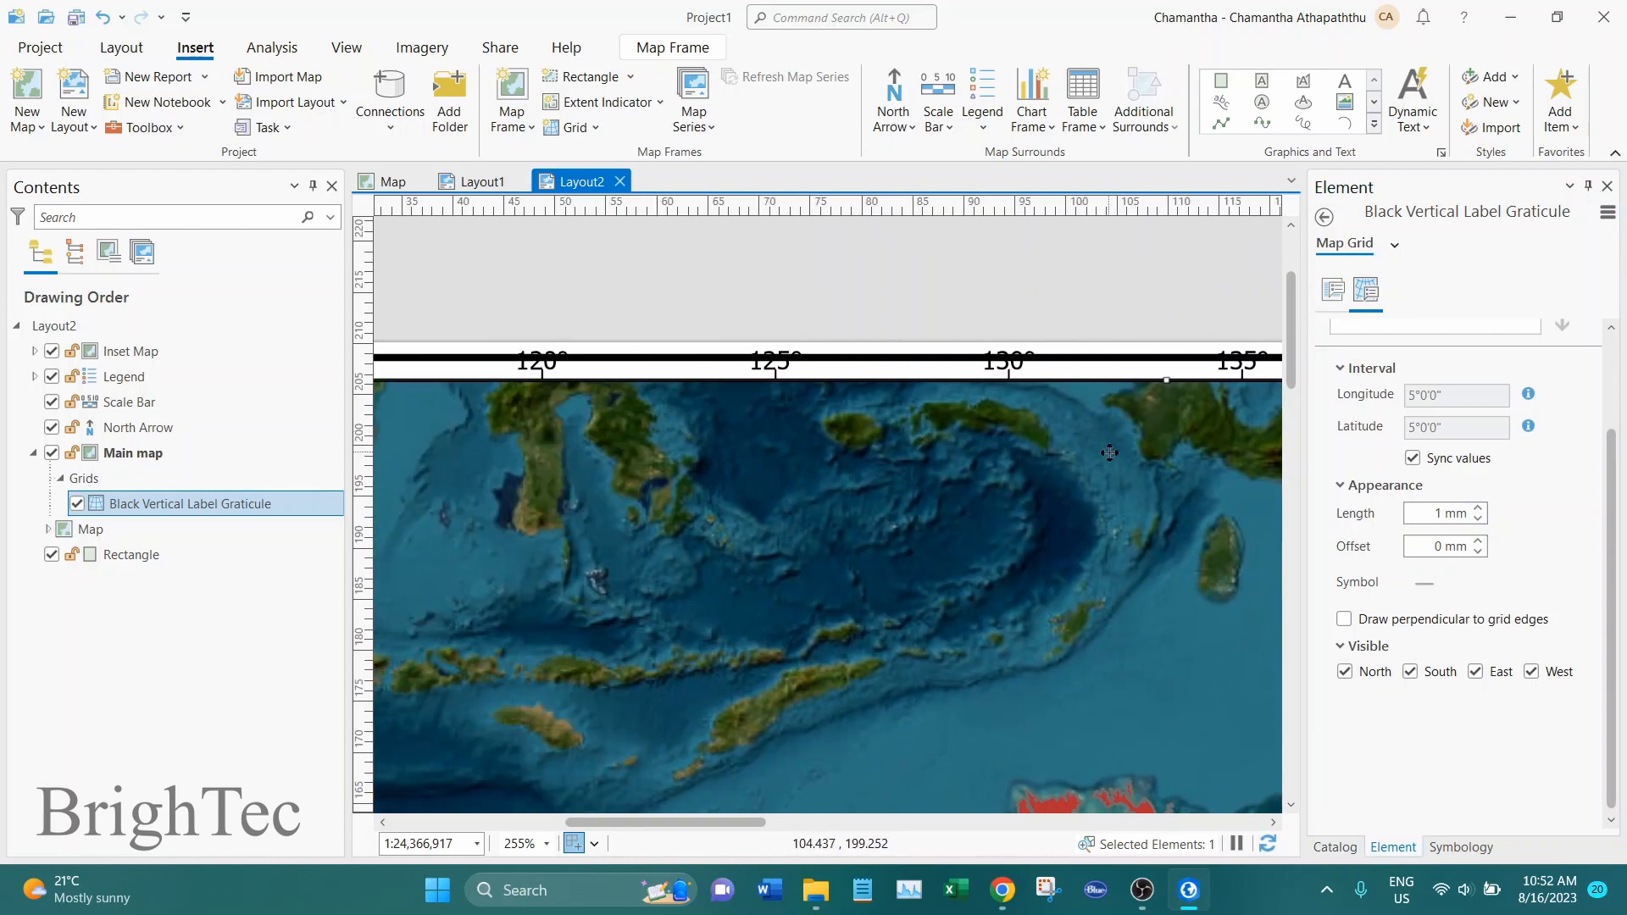
Step: Lower the main map frame's upper edge to about Y 205 mm so the longitude labels clear the border
scroll(1170, 381, "up", 2)
left_click_drag(1170, 380, 1167, 398)
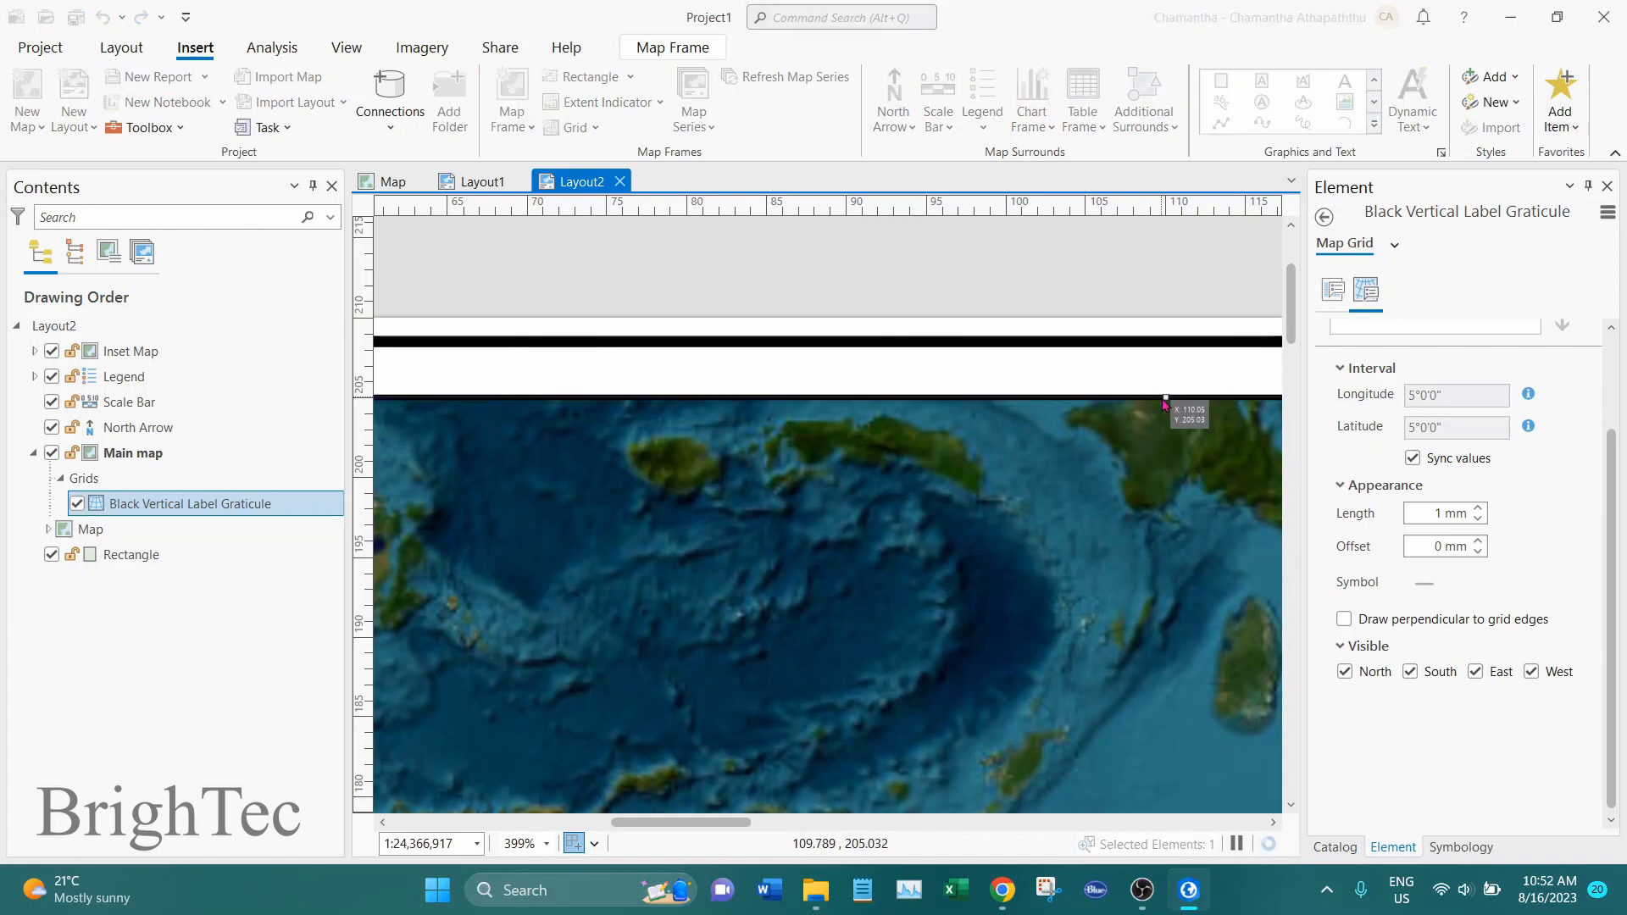
scroll(1168, 398, "down", 2)
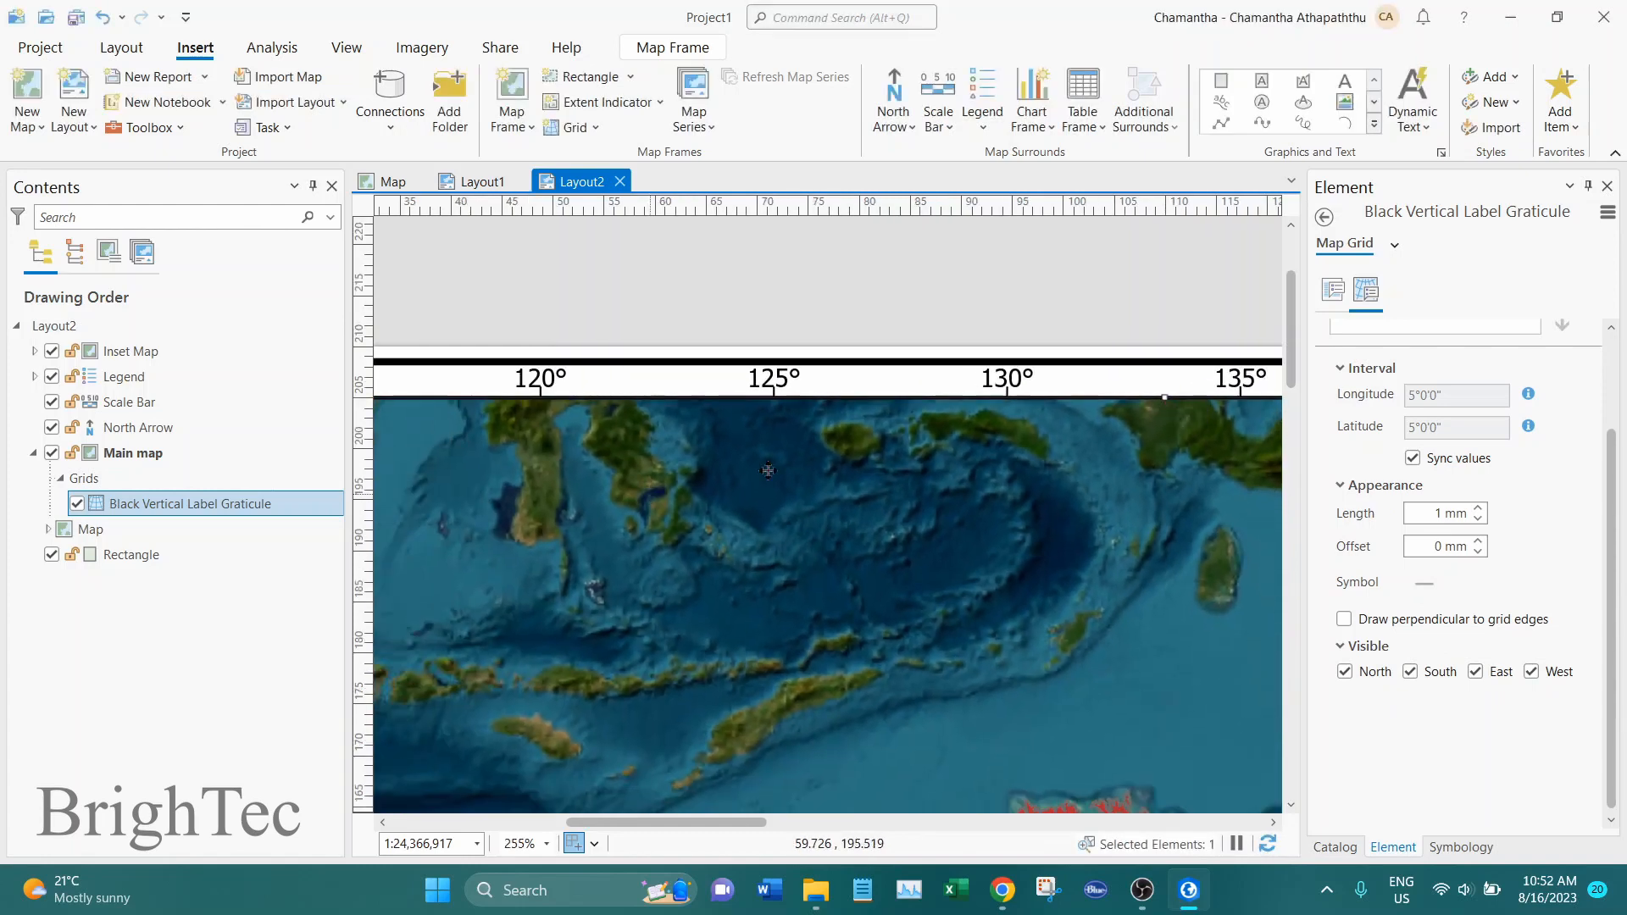
Step: Move the main map frame's left edge inward to about X 4.7 mm so the latitude labels clear the border
scroll(768, 472, "down", 3)
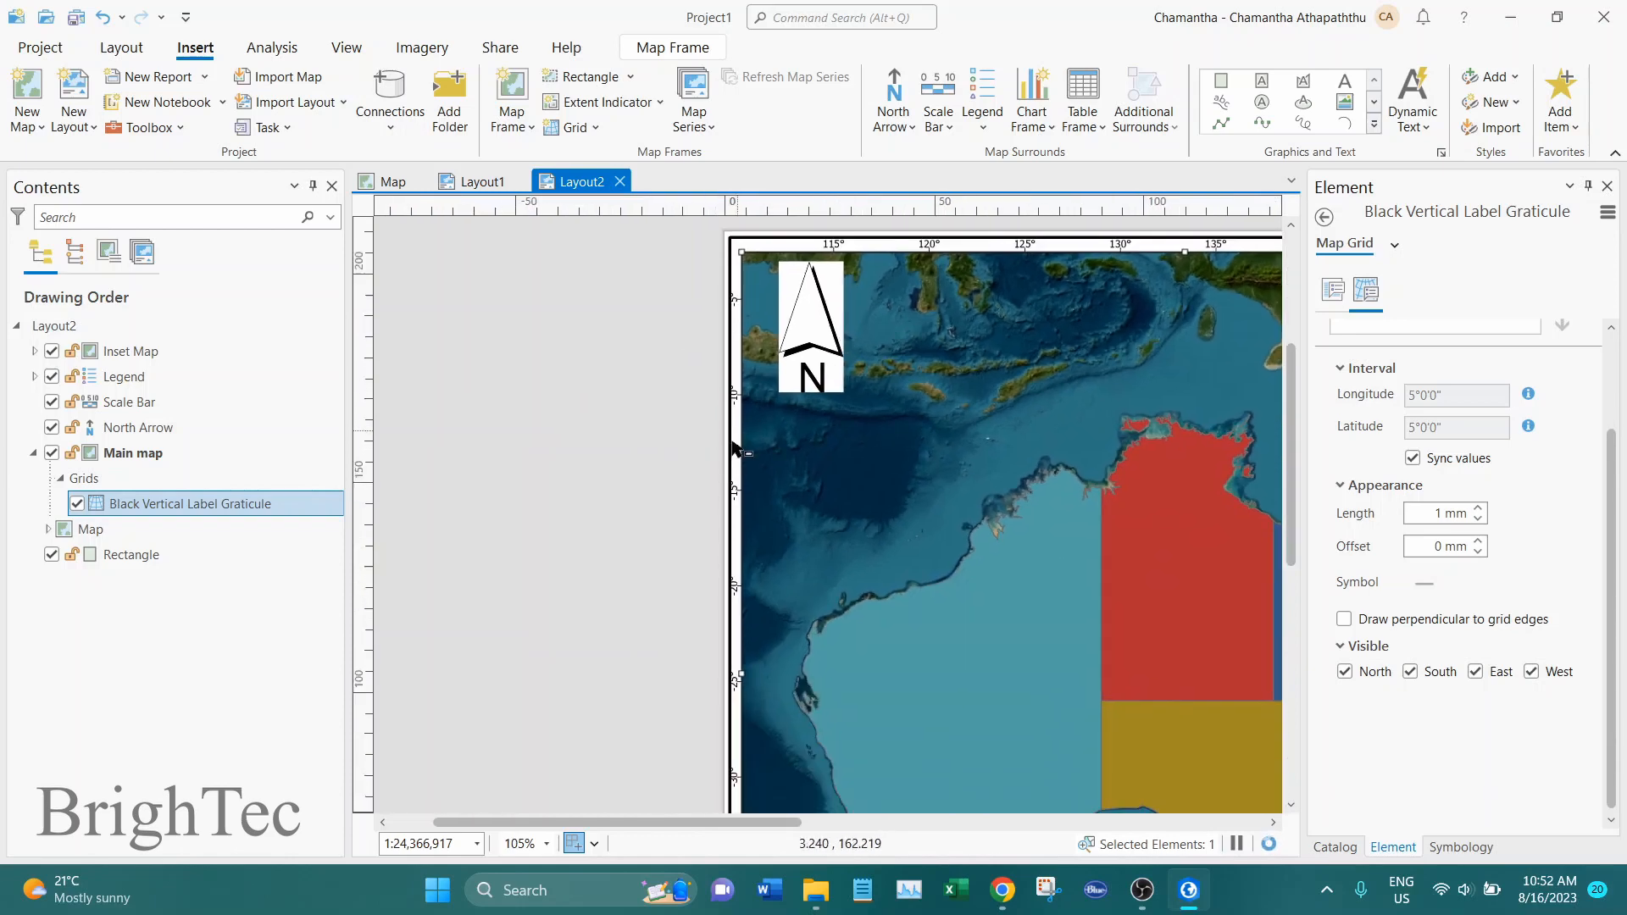
scroll(734, 447, "up", 3)
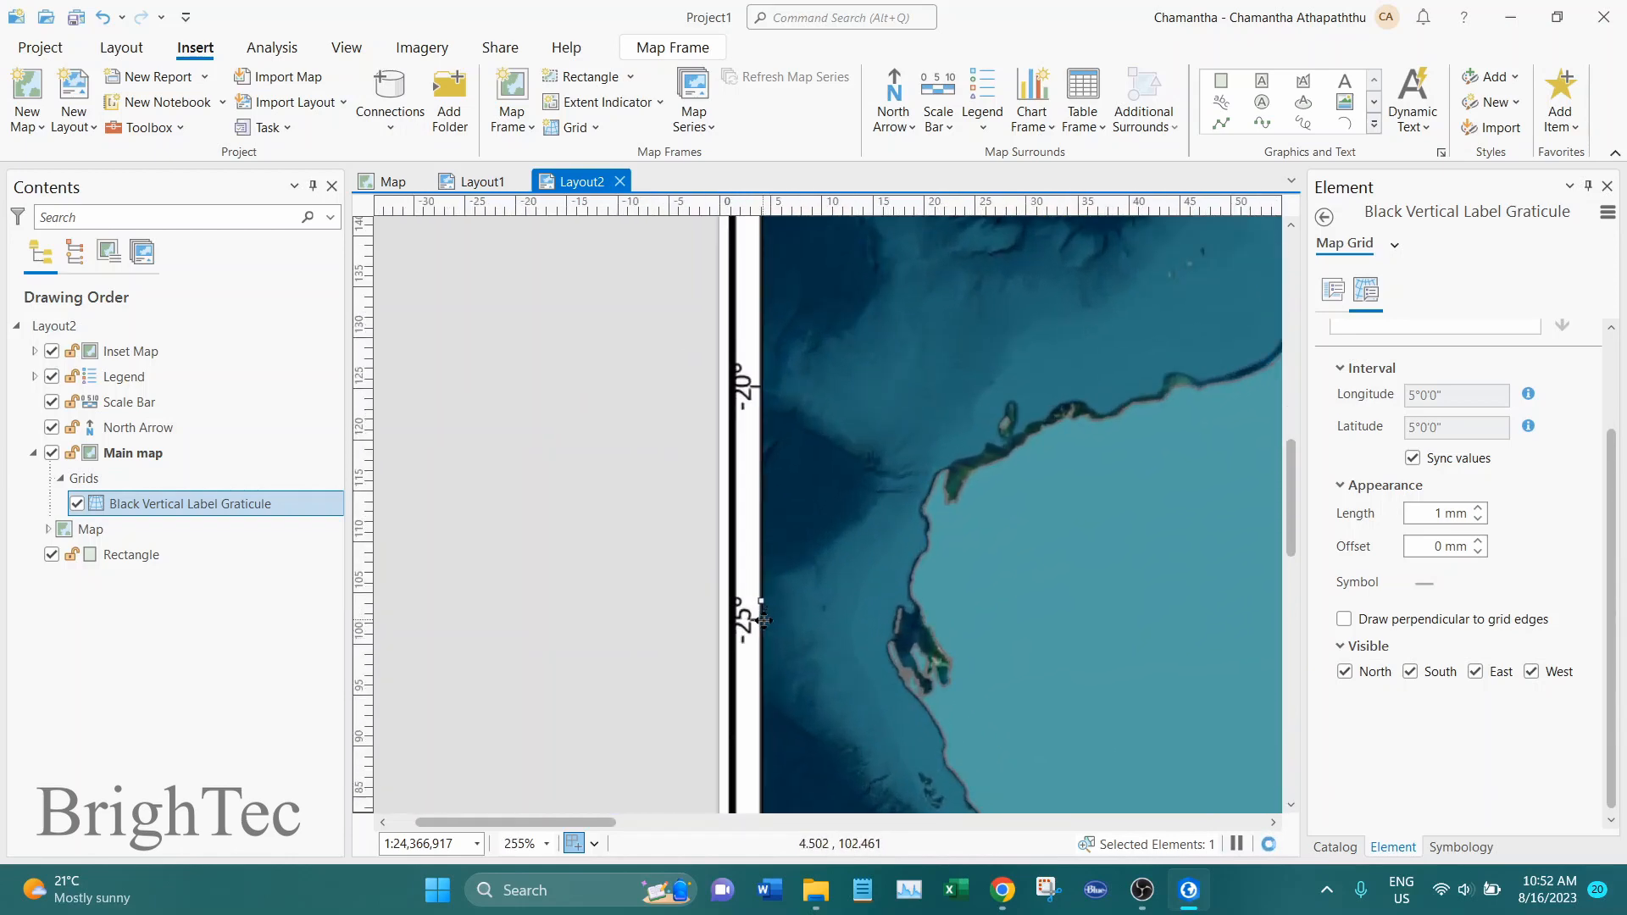
scroll(763, 620, "up", 2)
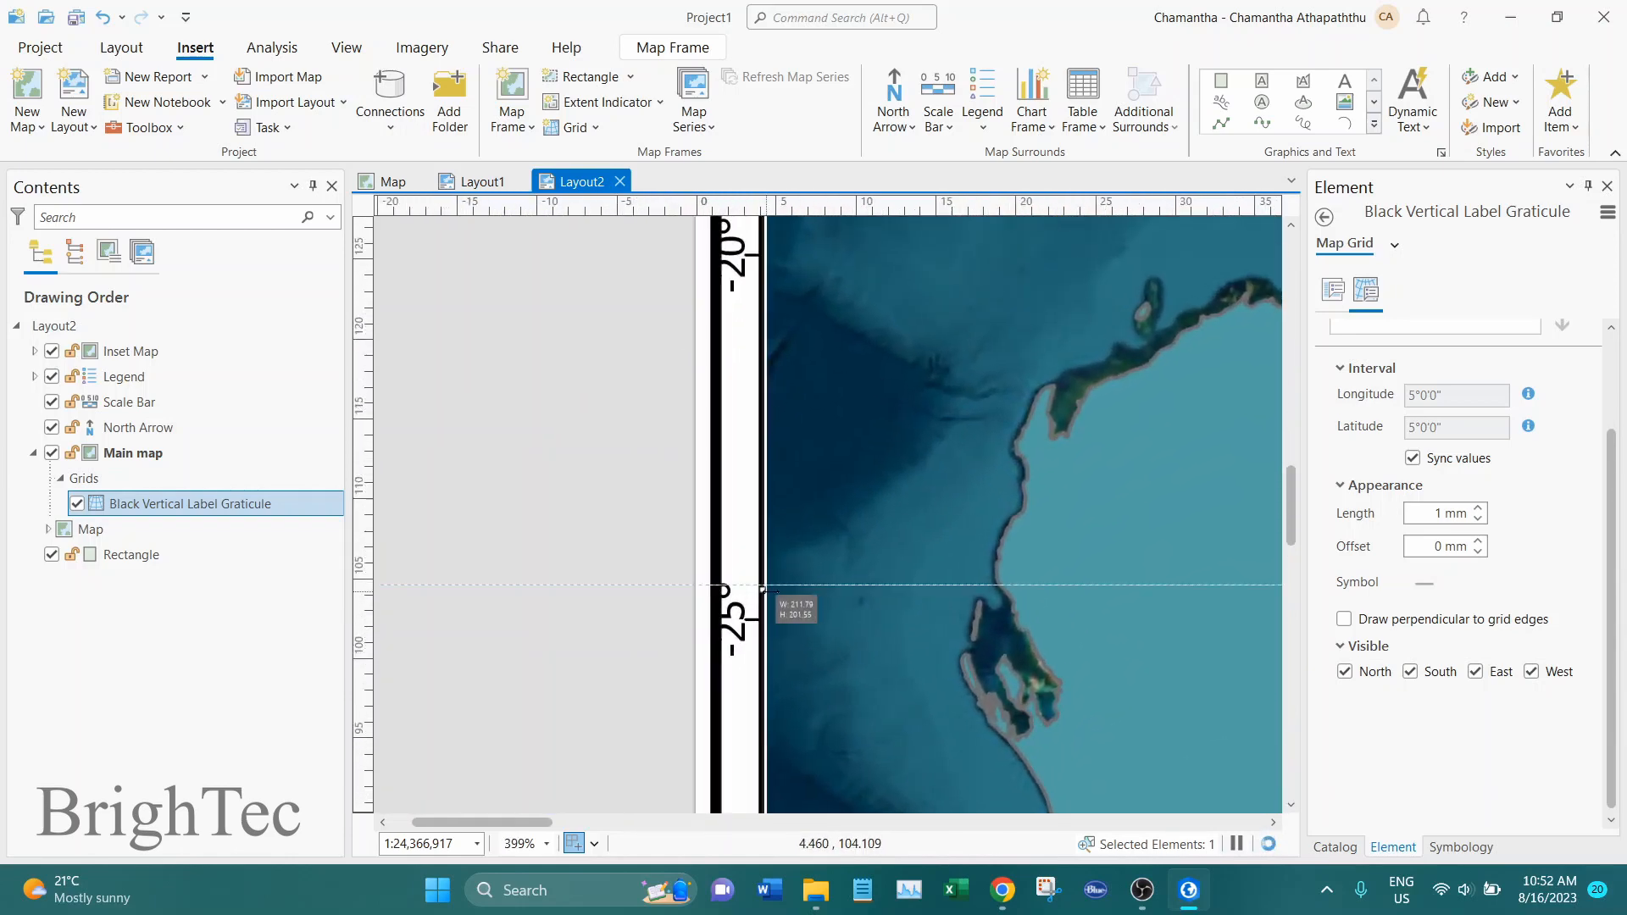
left_click_drag(762, 589, 770, 590)
scroll(818, 608, "down", 3)
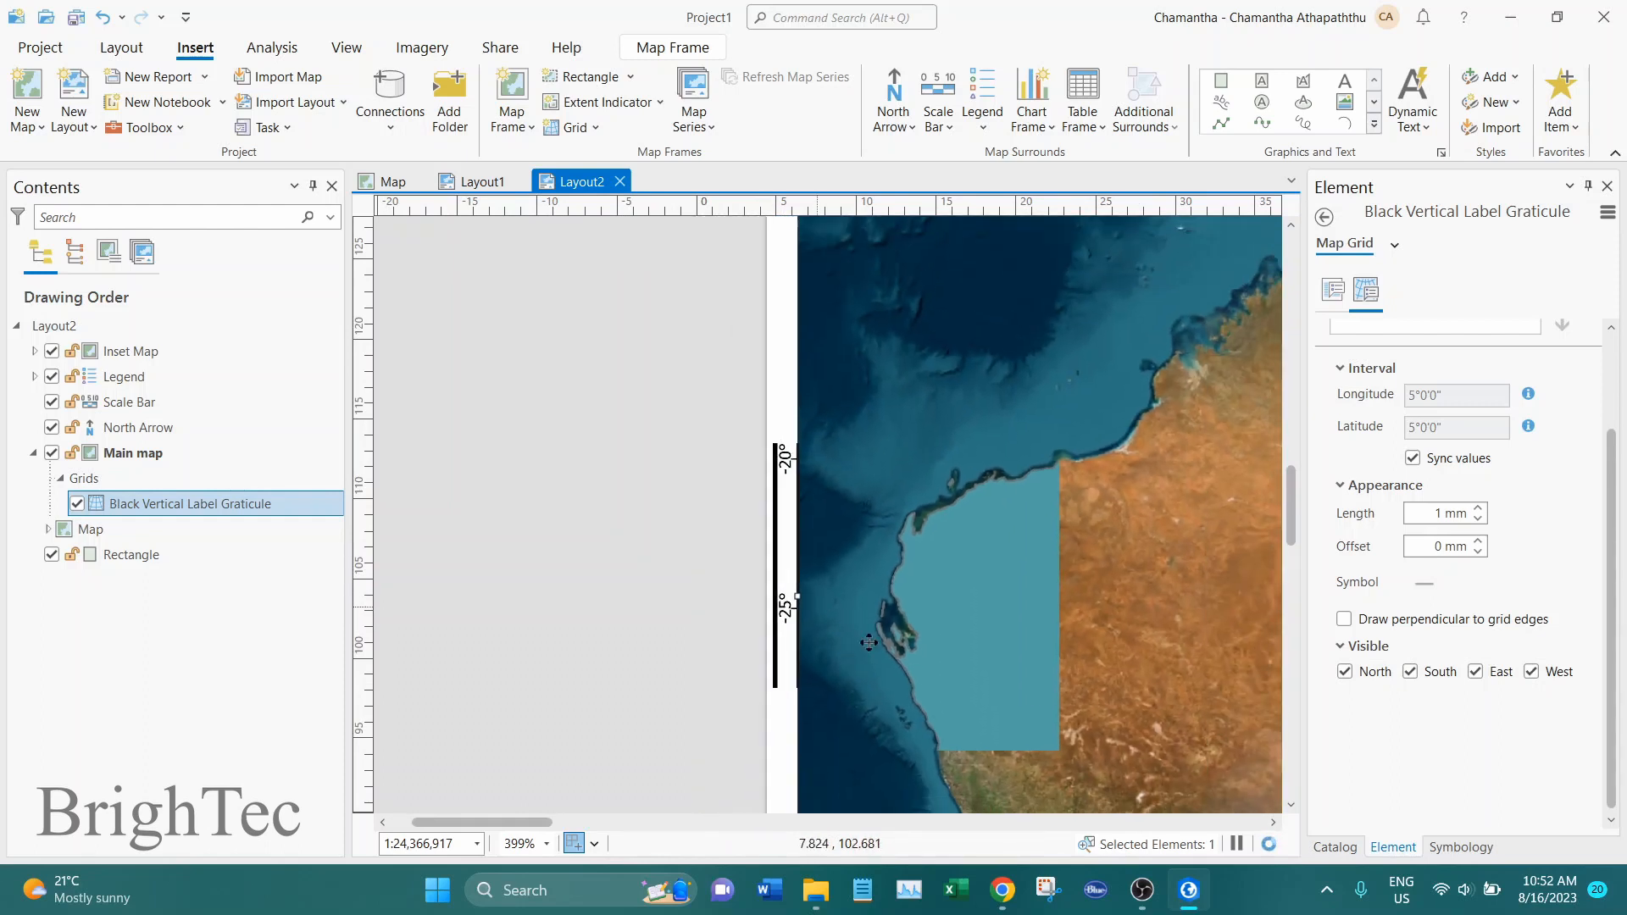
Step: Raise the main map frame's lower edge to about Y 3.9 mm so the longitude labels clear the border
left_click_drag(816, 510, 777, 433)
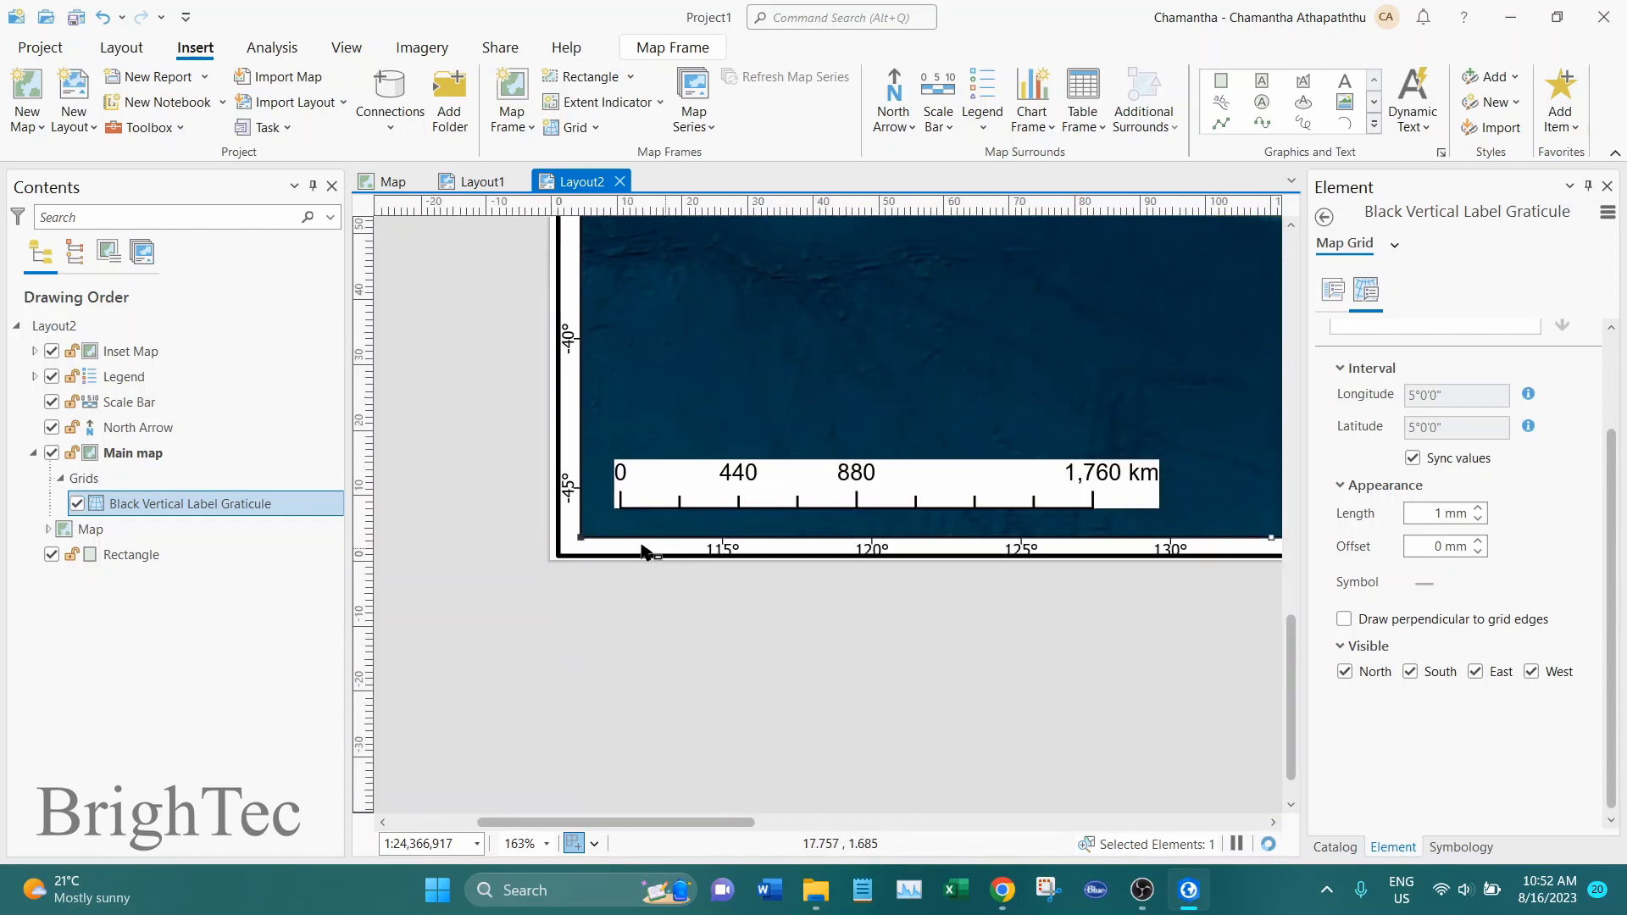
scroll(773, 566, "up", 4)
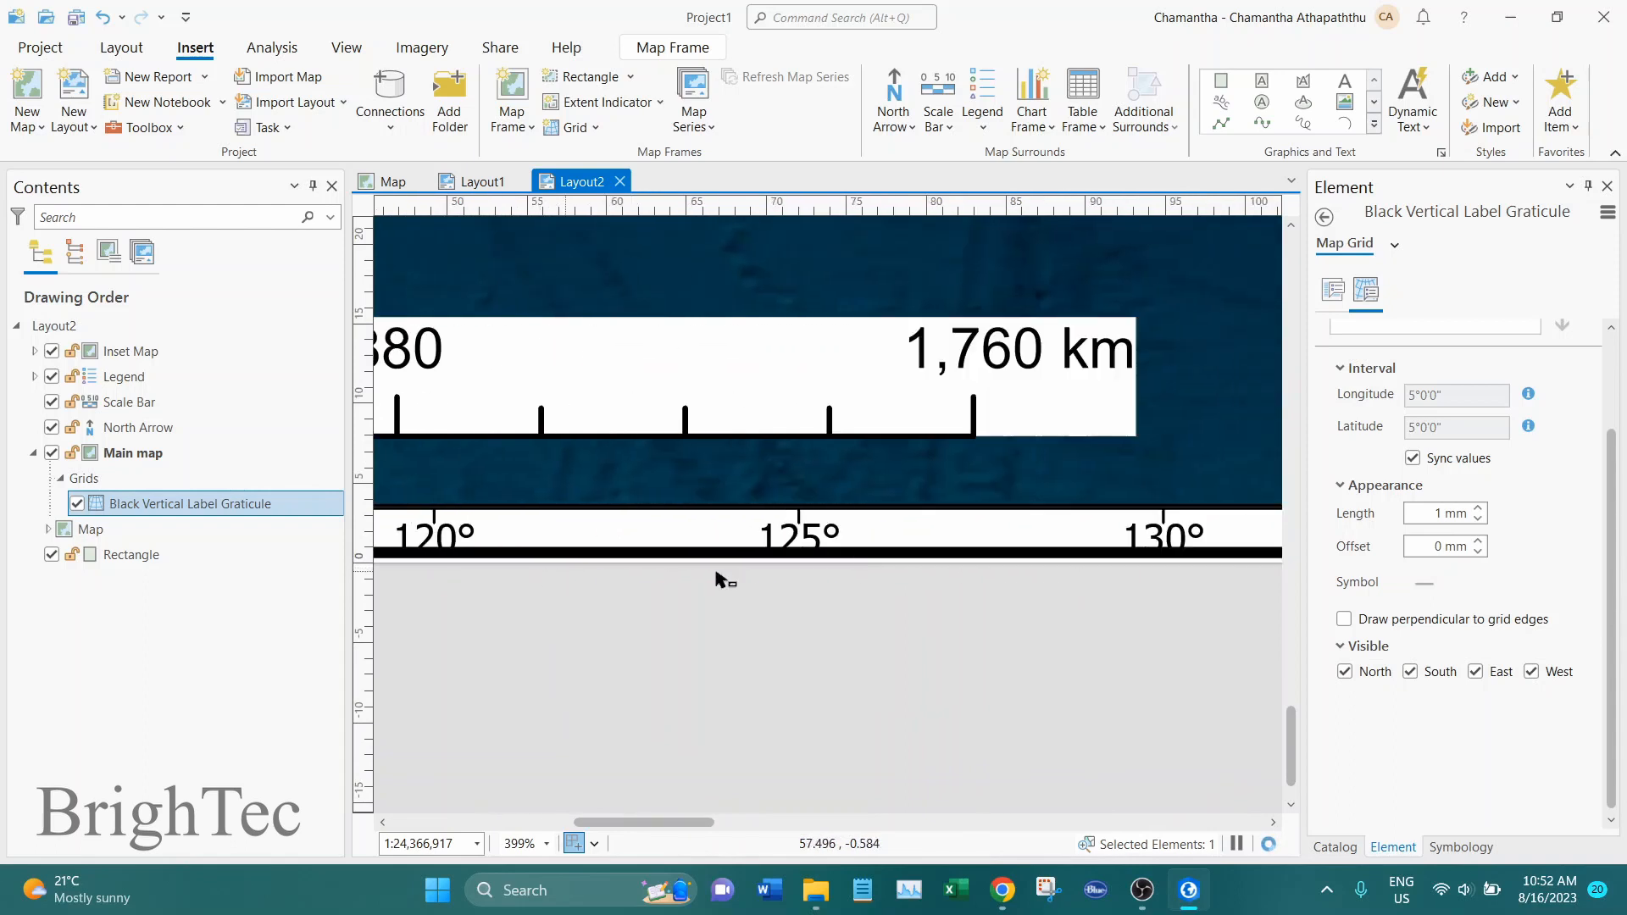
scroll(955, 492, "down", 4)
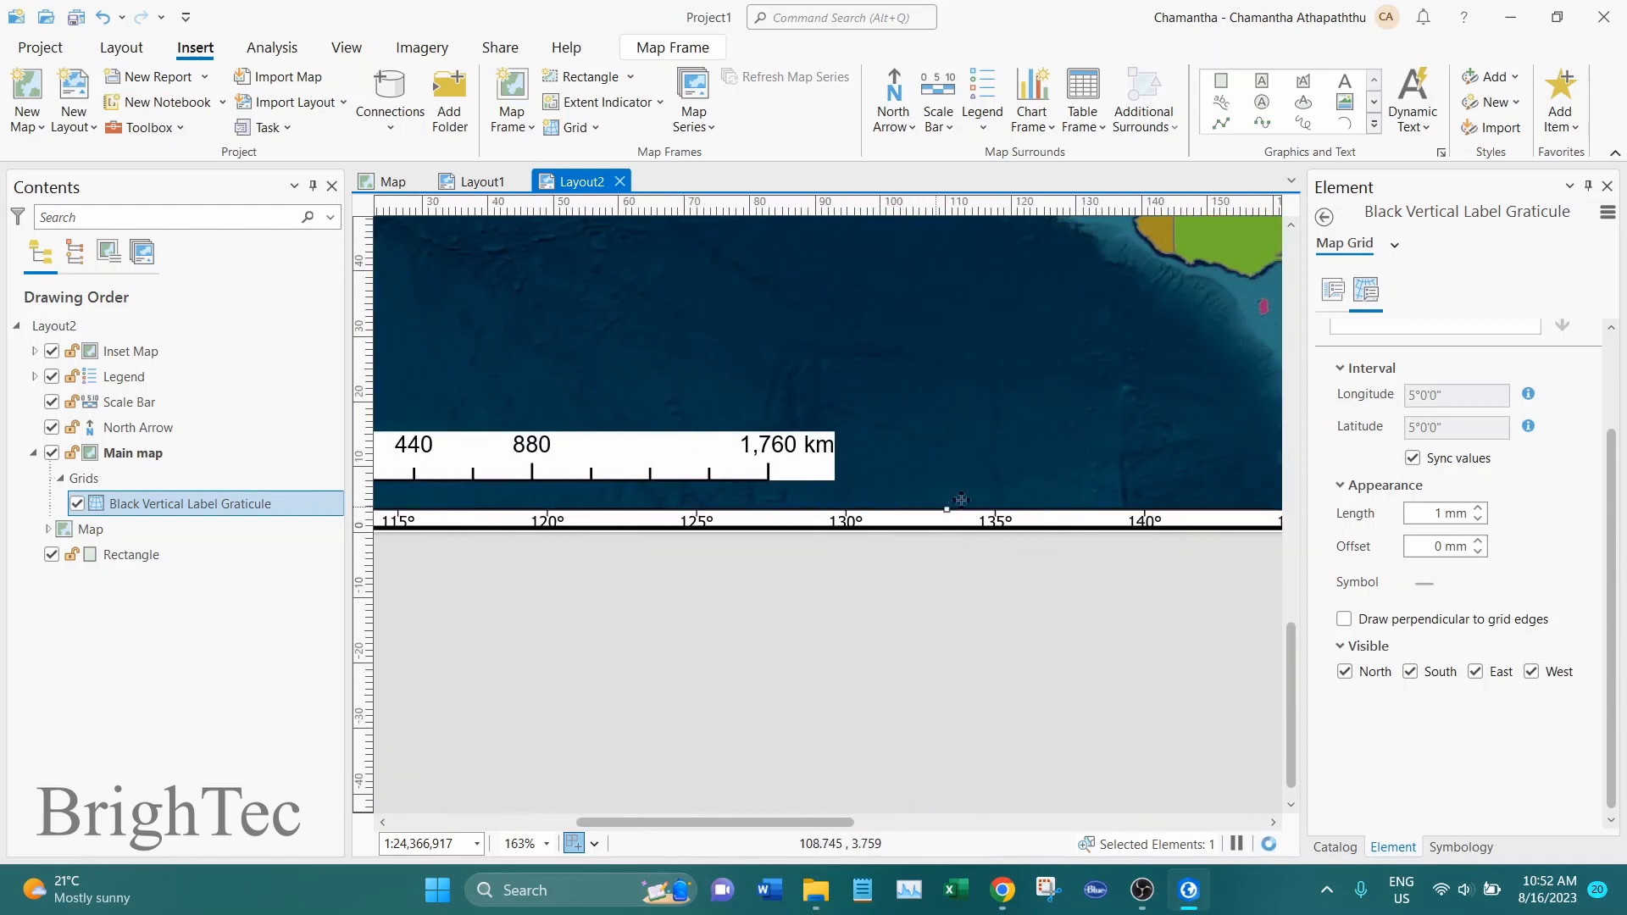
scroll(955, 530, "up", 2)
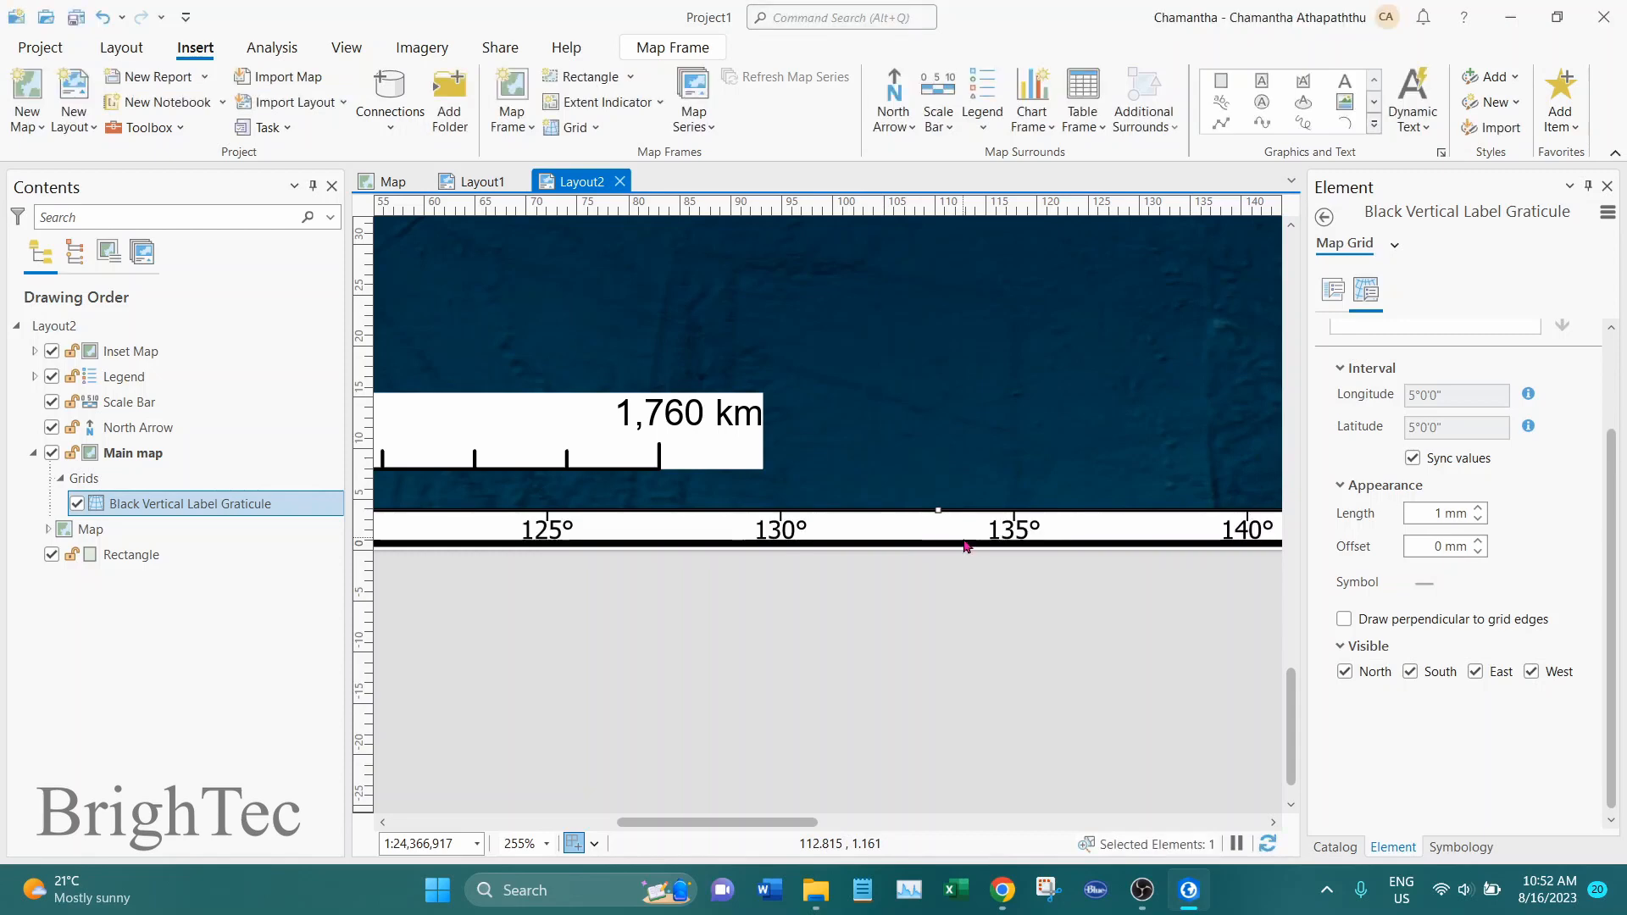
scroll(967, 547, "down", 4)
Step: Move the scale bar closer to the main map's lower-left corner and select the main map frame
left_click_drag(906, 422, 825, 565)
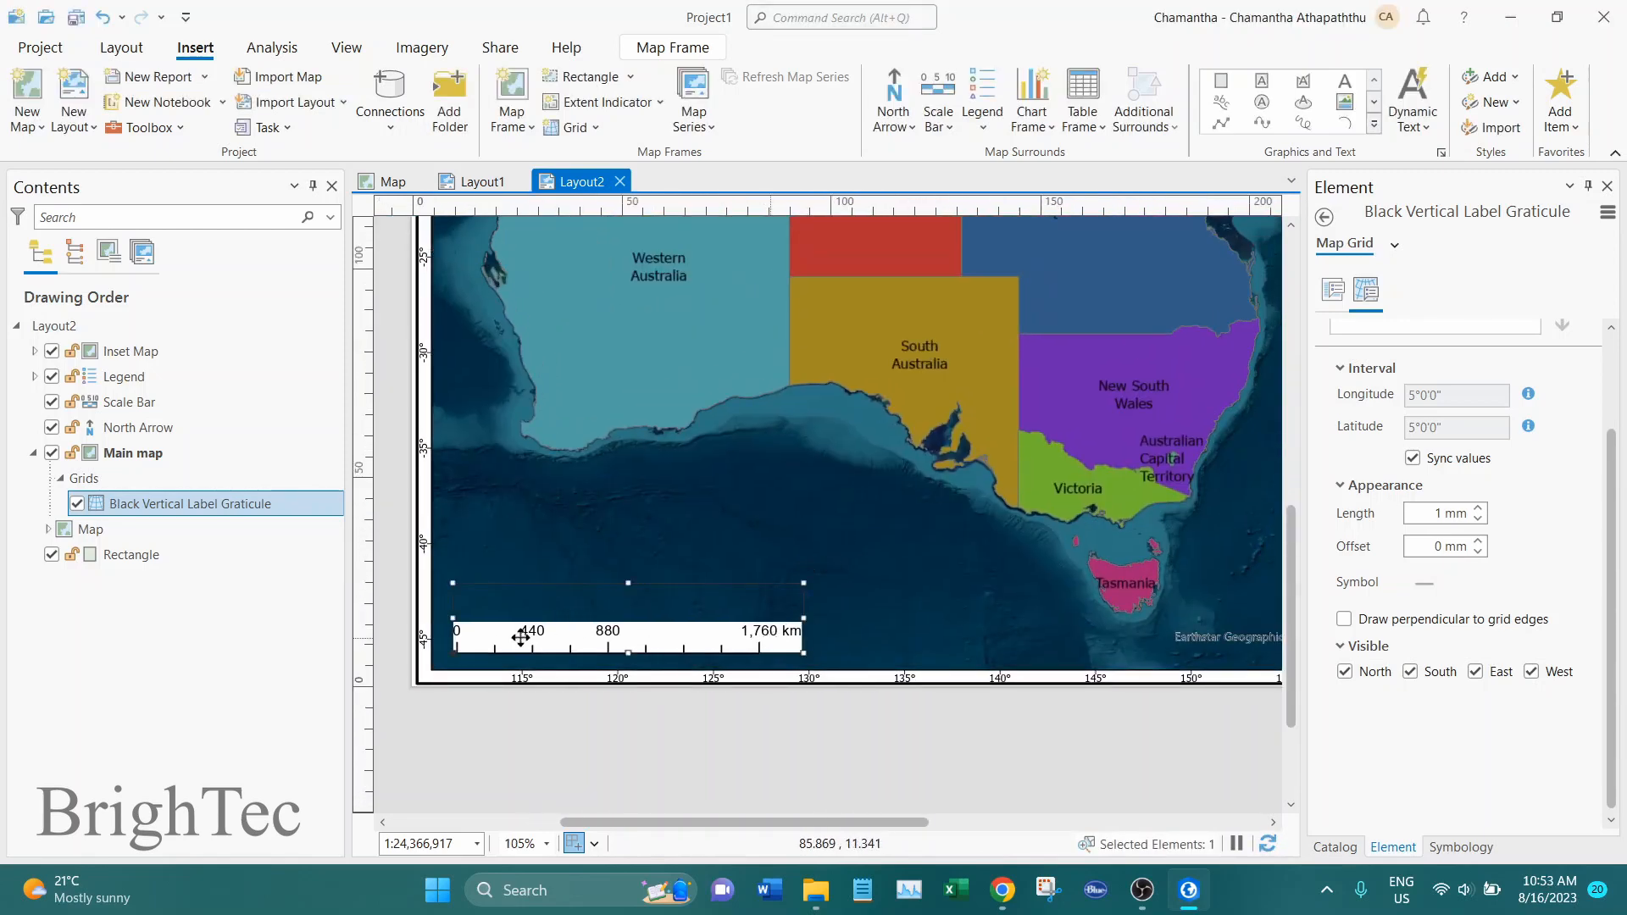
left_click_drag(519, 638, 508, 644)
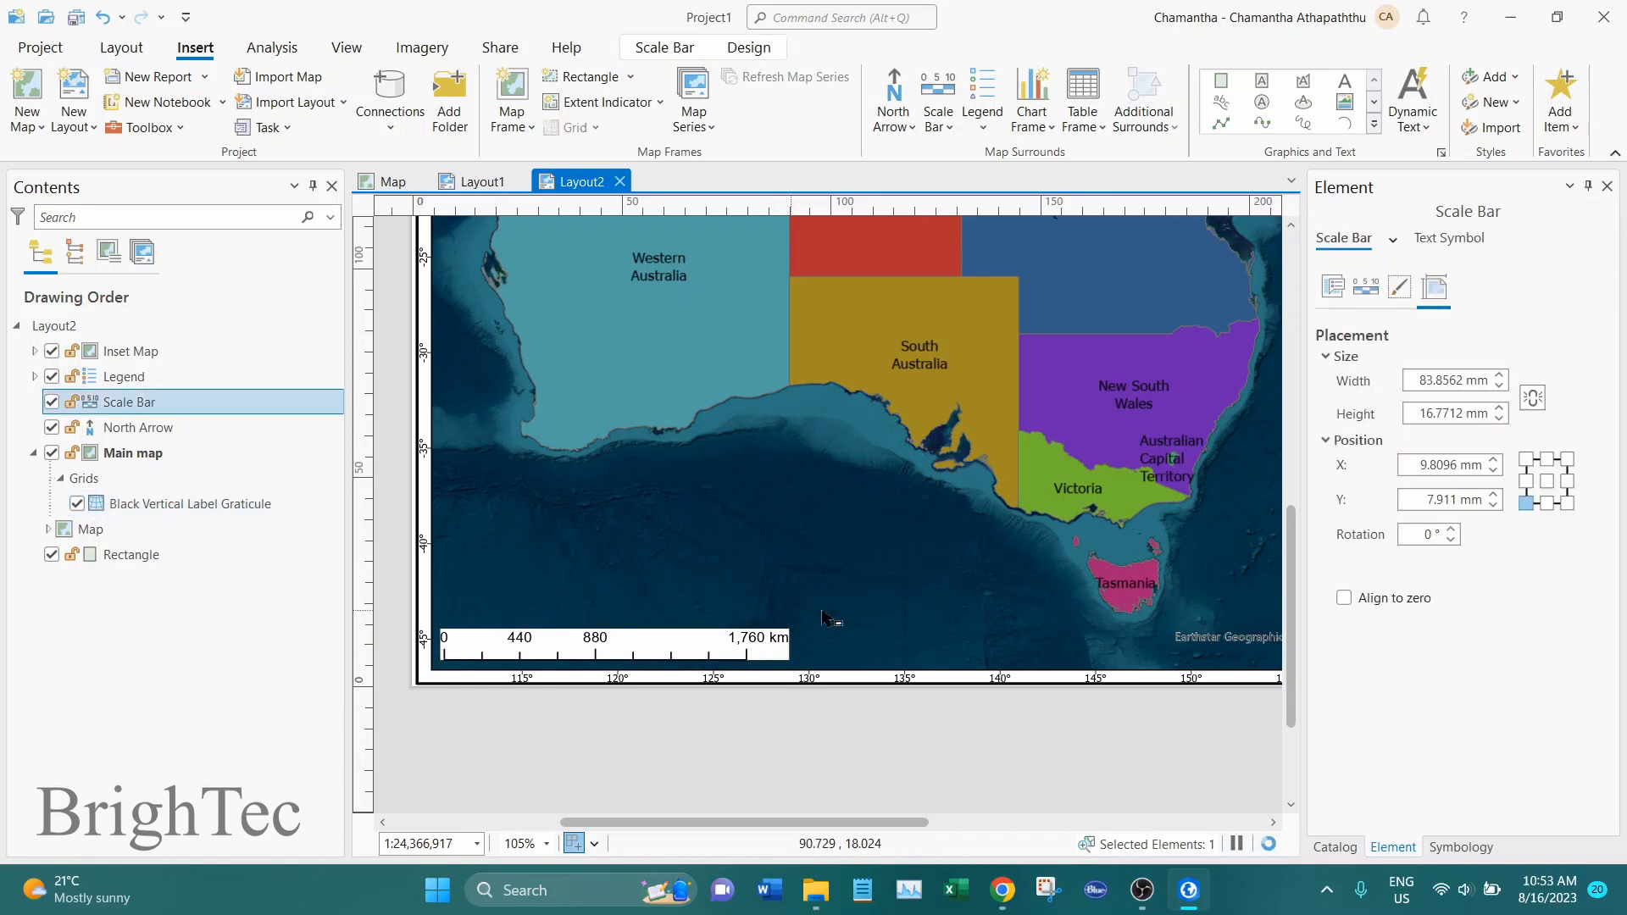
left_click(970, 552)
Step: Hide the Ticks component of the Black Vertical Label Graticule on the main map's East side
scroll(971, 552, "down", 1)
scroll(971, 551, "down", 2)
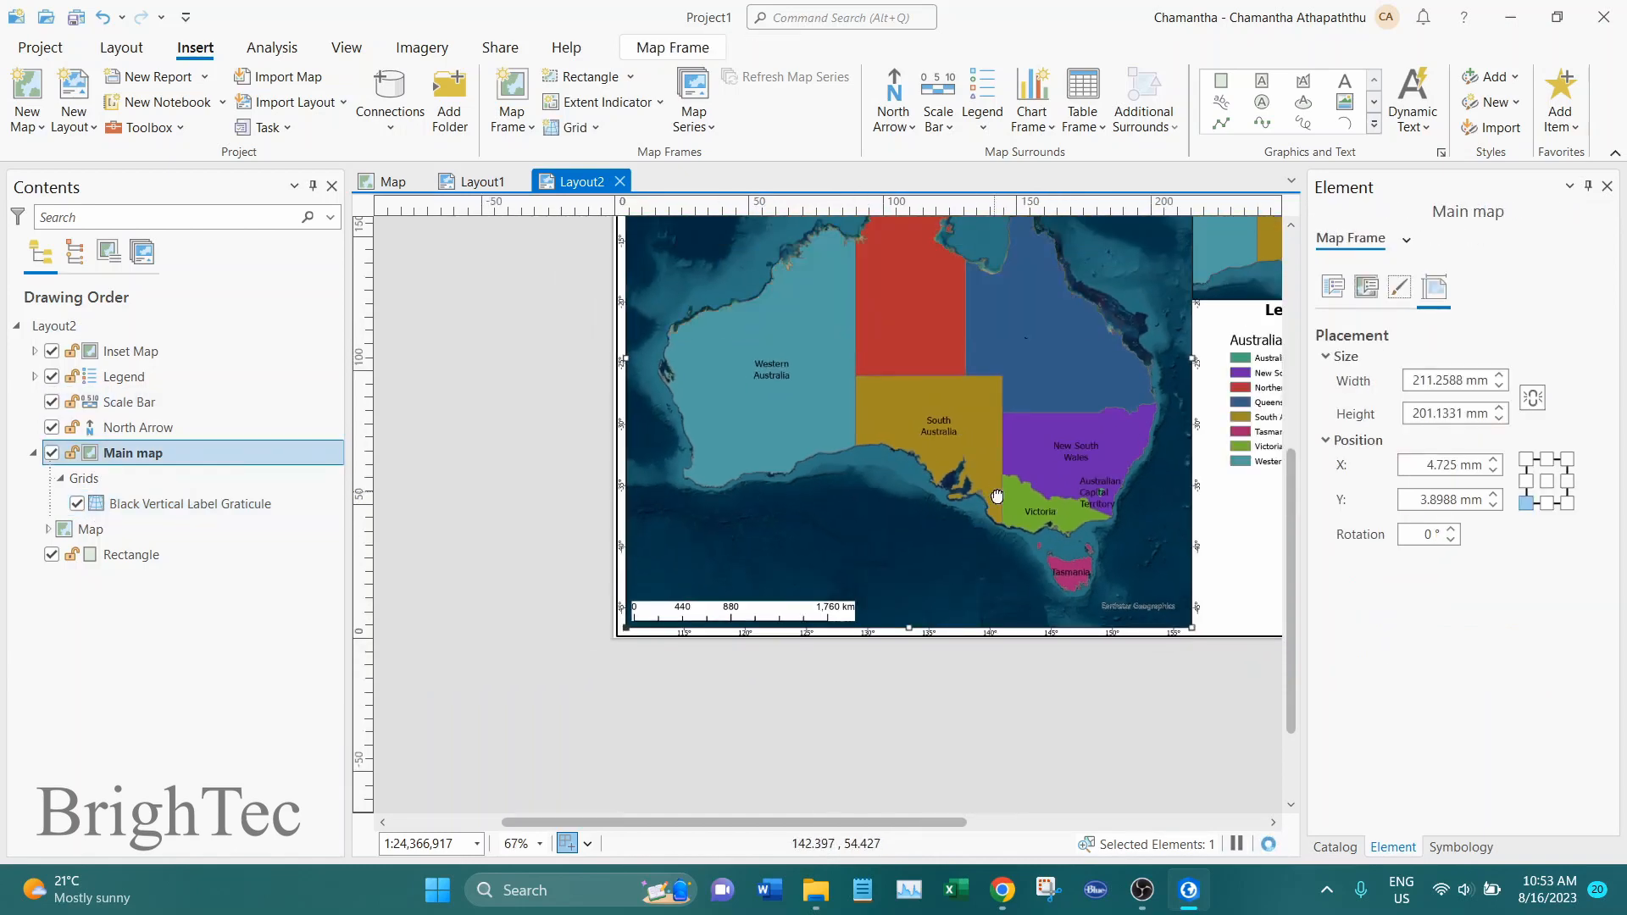
scroll(1081, 559, "up", 3)
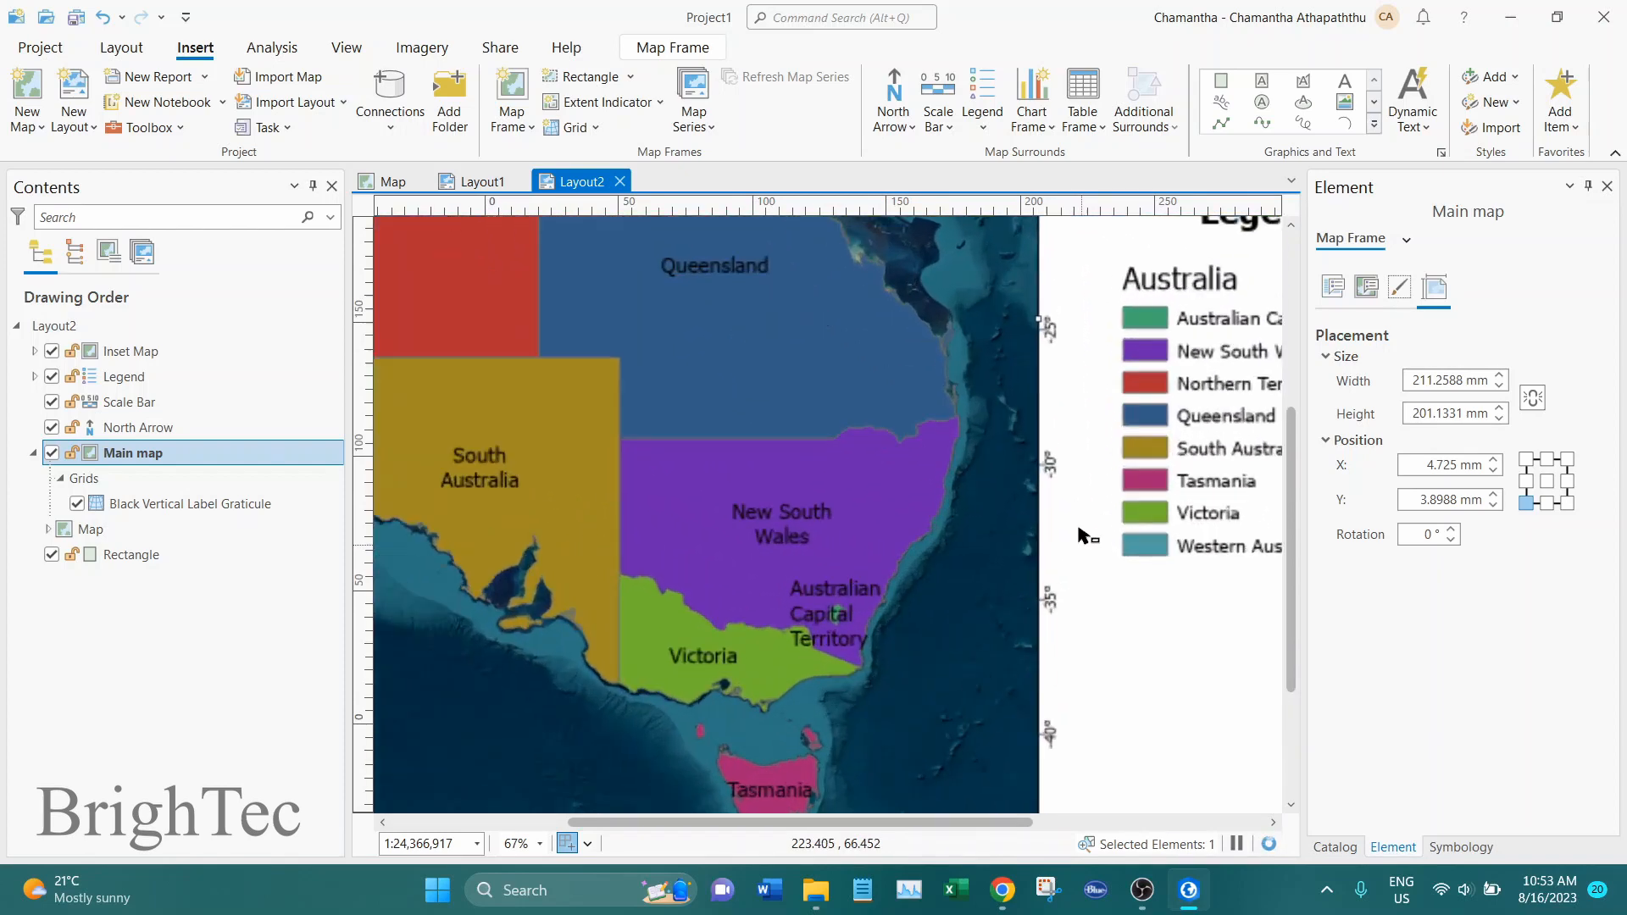
scroll(1063, 473, "down", 2)
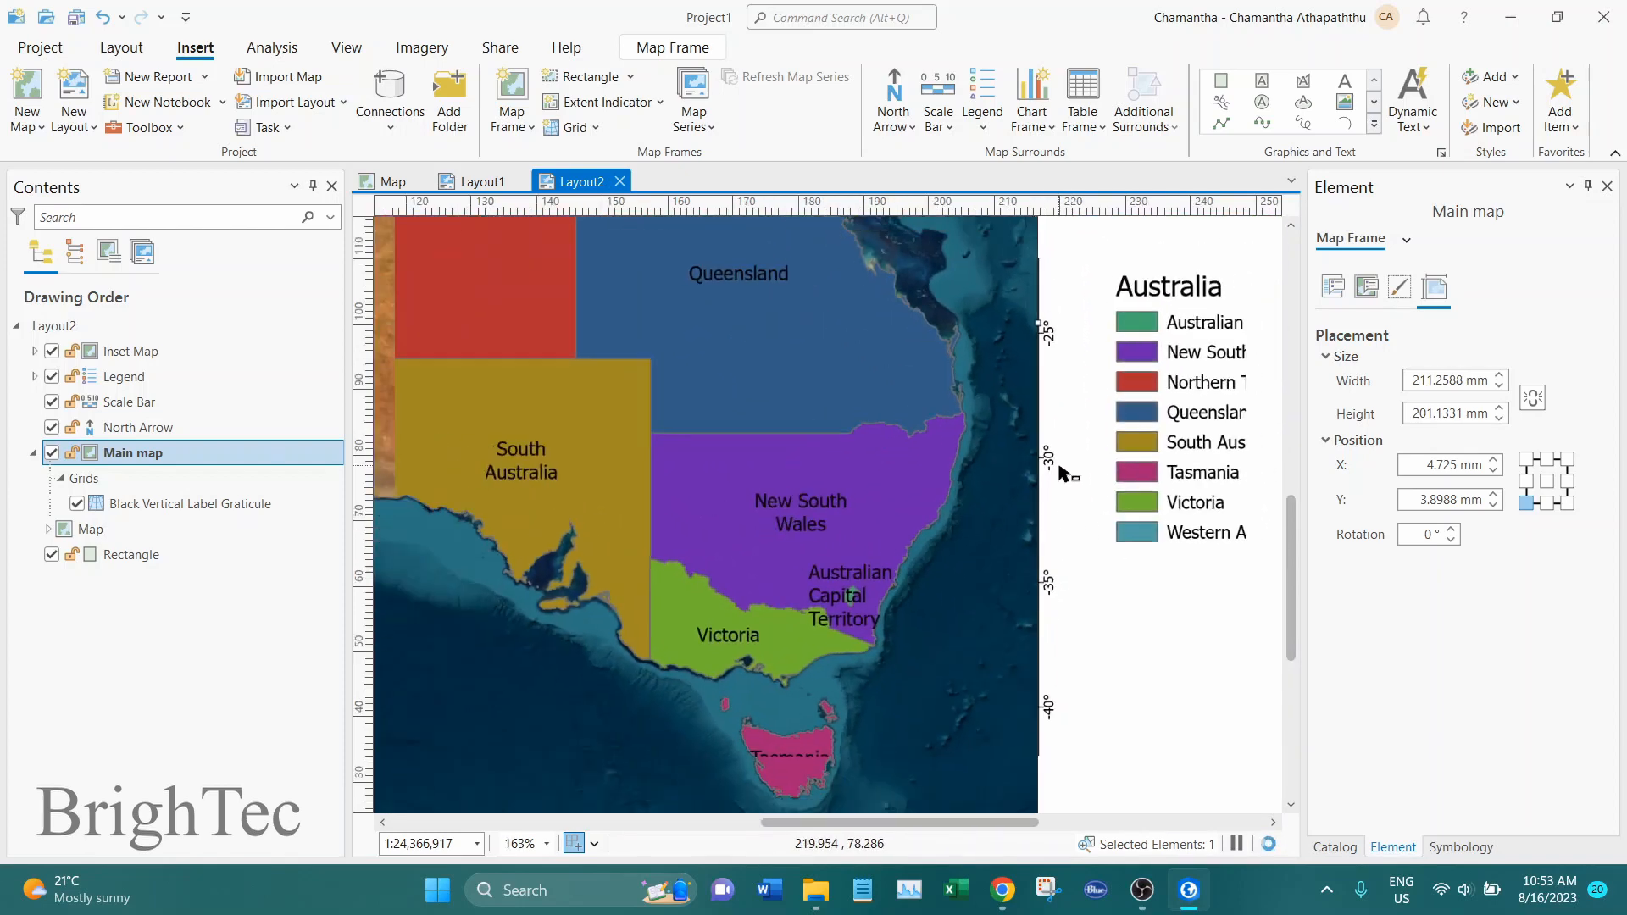
scroll(1062, 472, "up", 2)
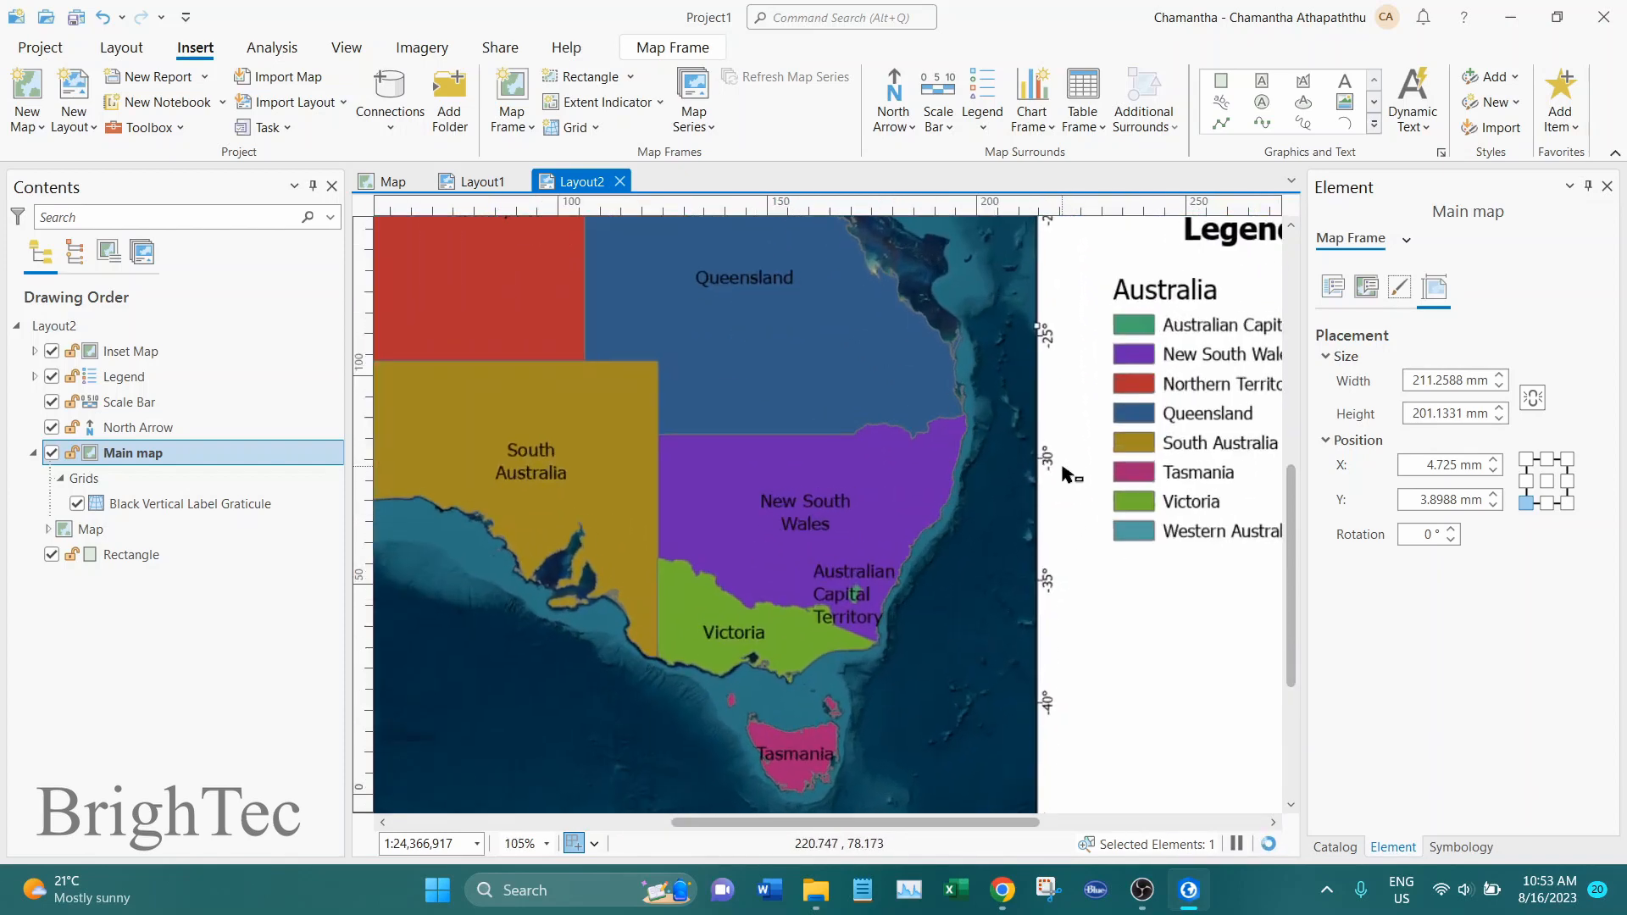
scroll(1051, 471, "down", 2)
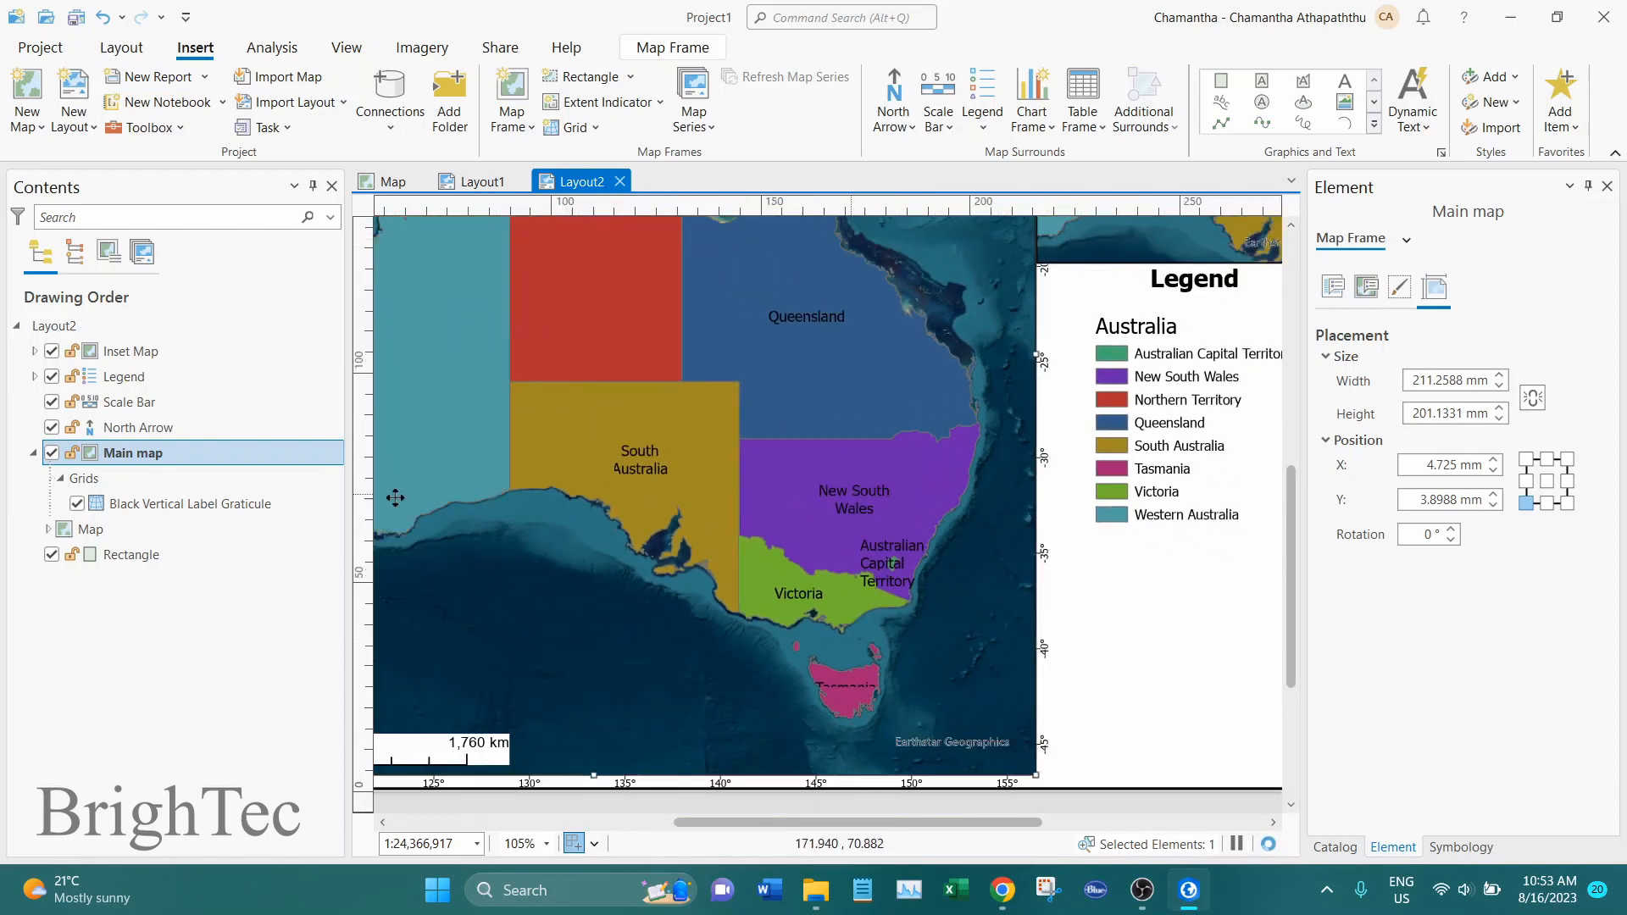
left_click(233, 508)
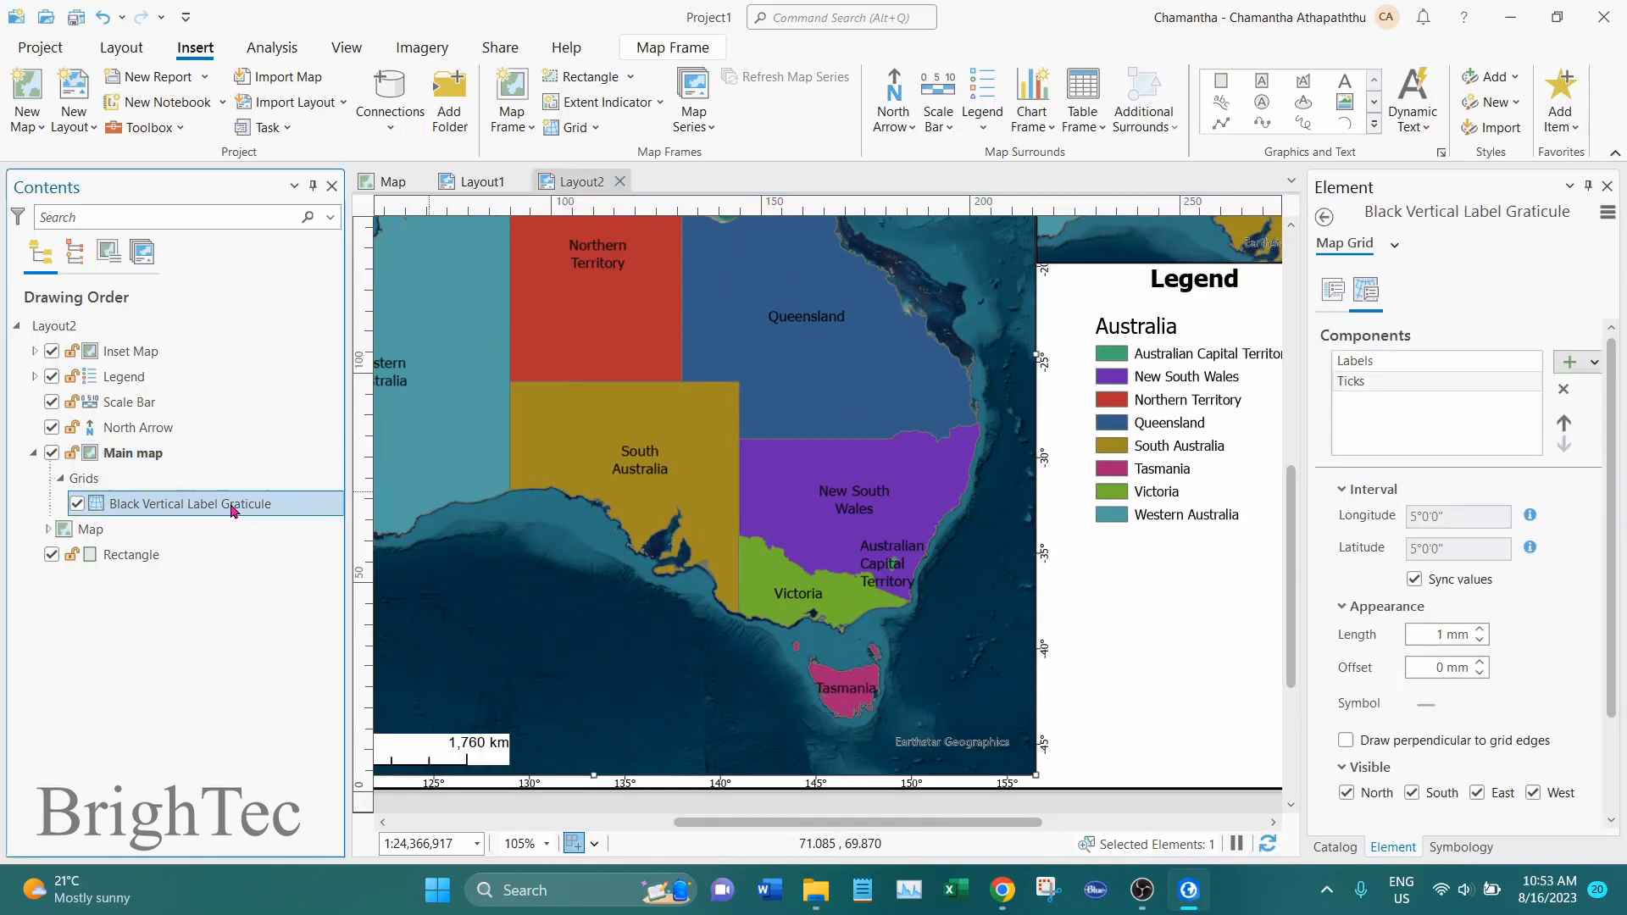
scroll(1512, 508, "down", 2)
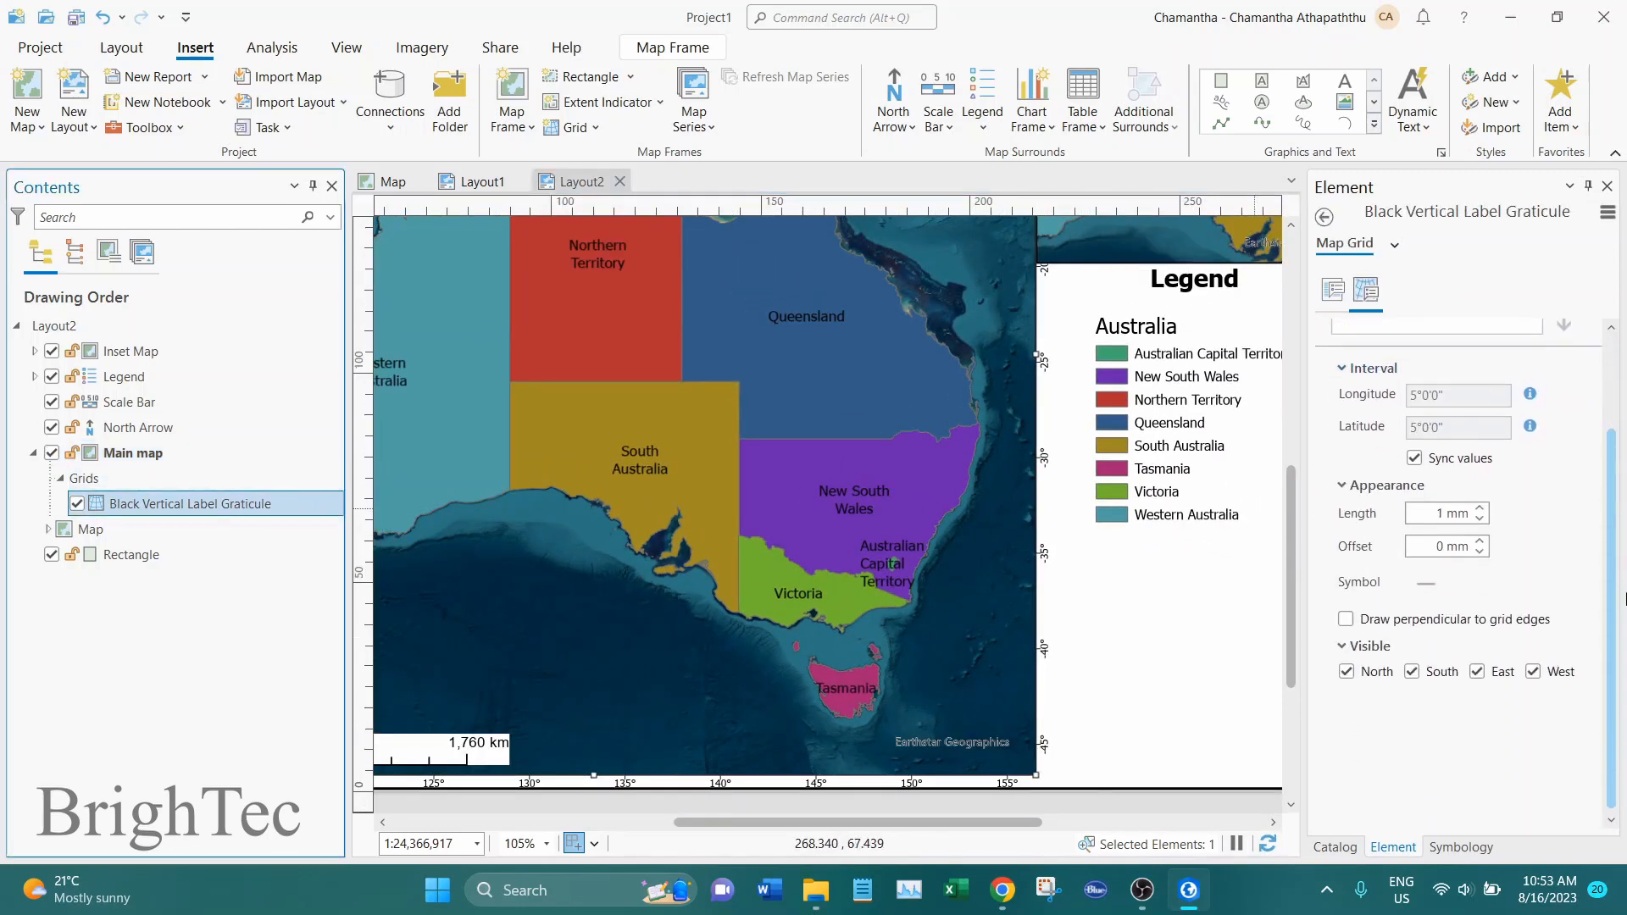
left_click(1479, 674)
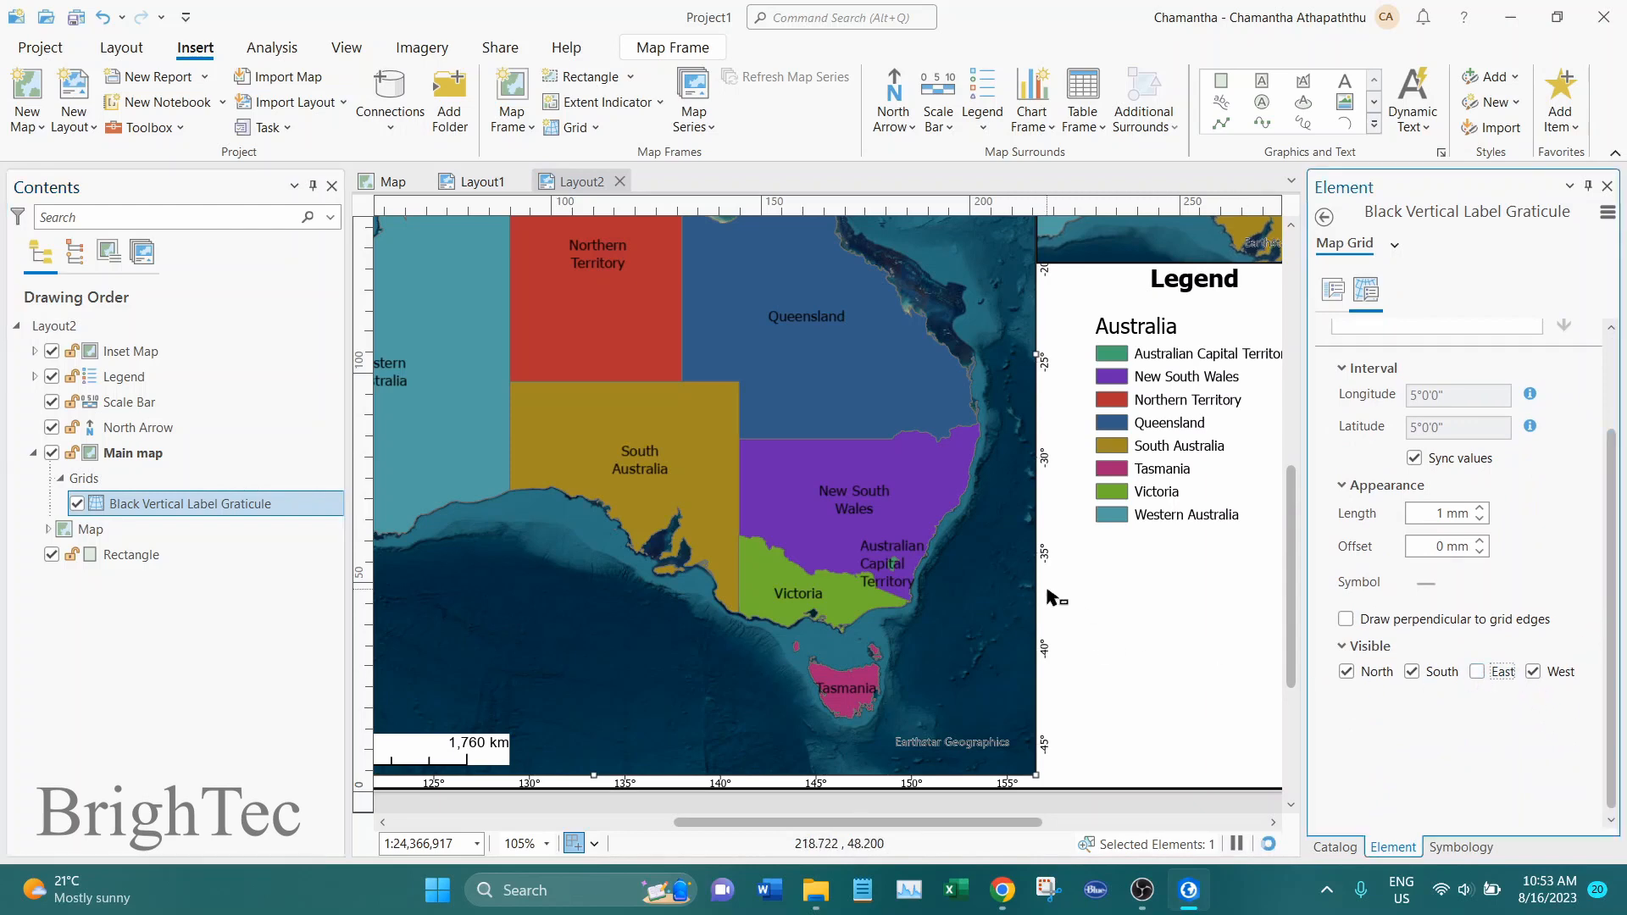
scroll(1049, 592, "up", 3)
scroll(1051, 593, "down", 3)
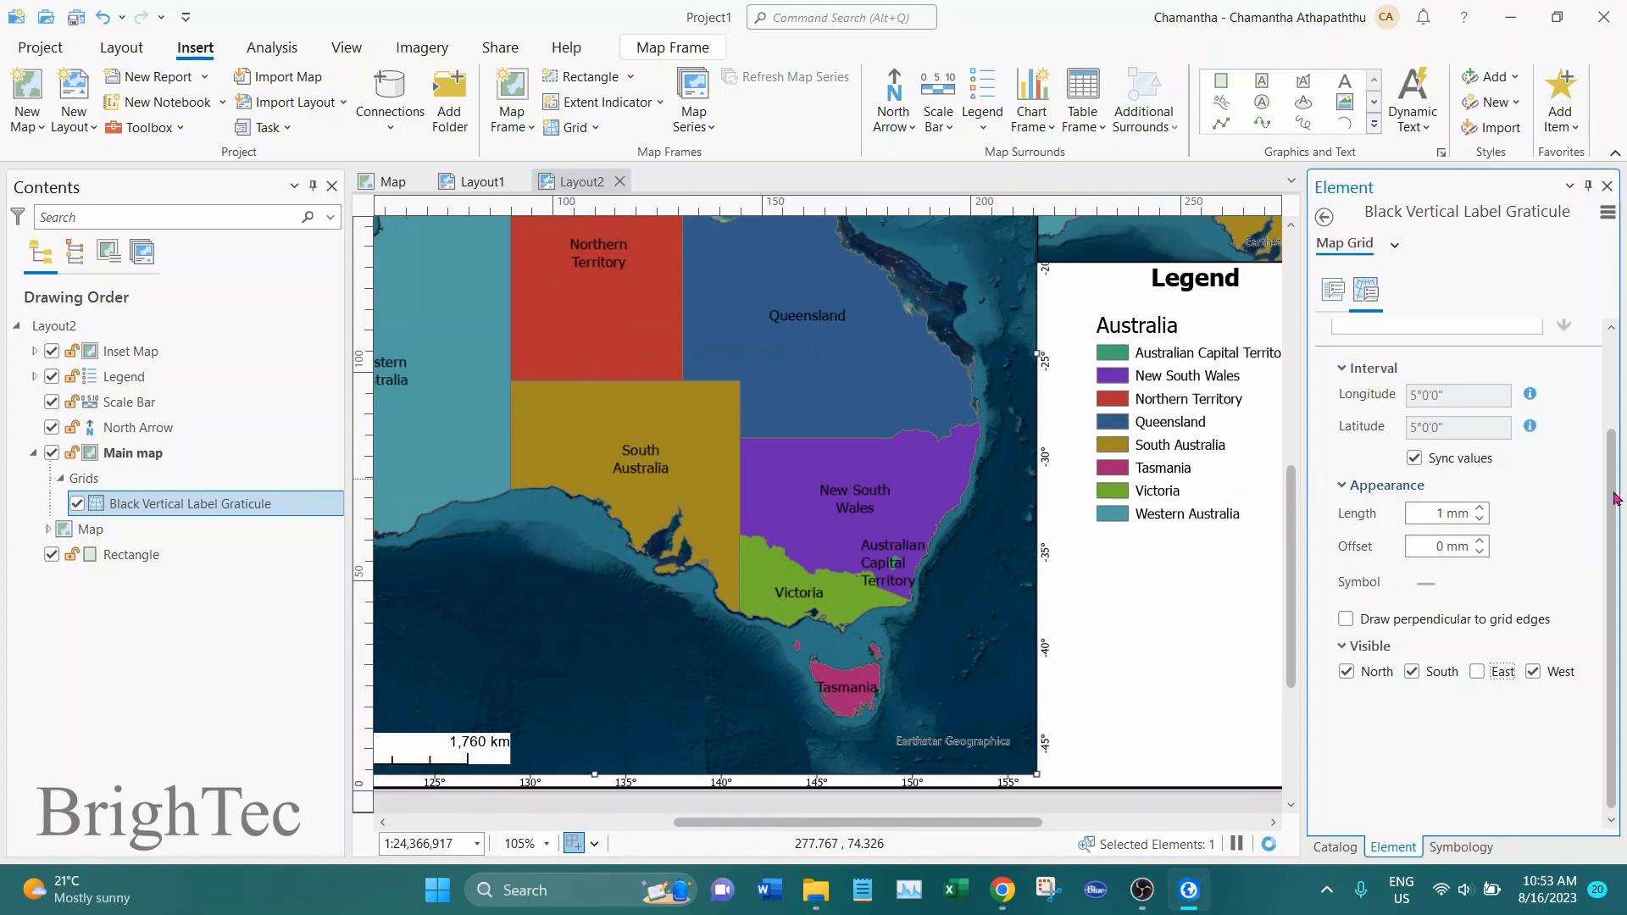
Step: Hide the graticule's Labels component on the East side and check the main map's right edge and the whole layout
scroll(1366, 399, "up", 2)
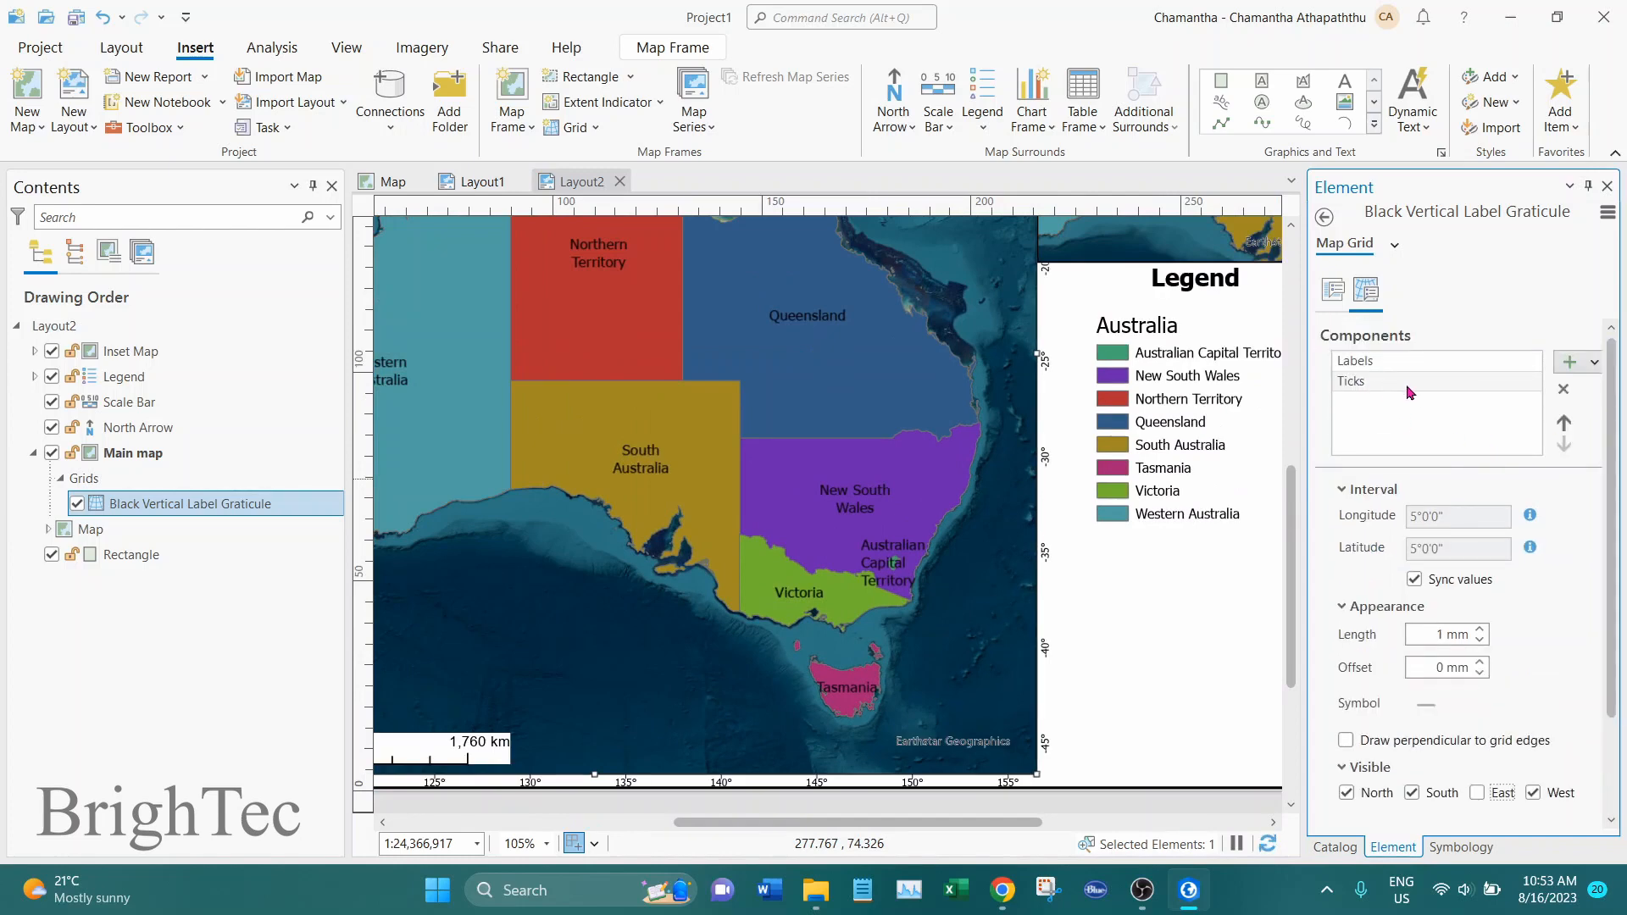
left_click(1368, 363)
left_click(1383, 366)
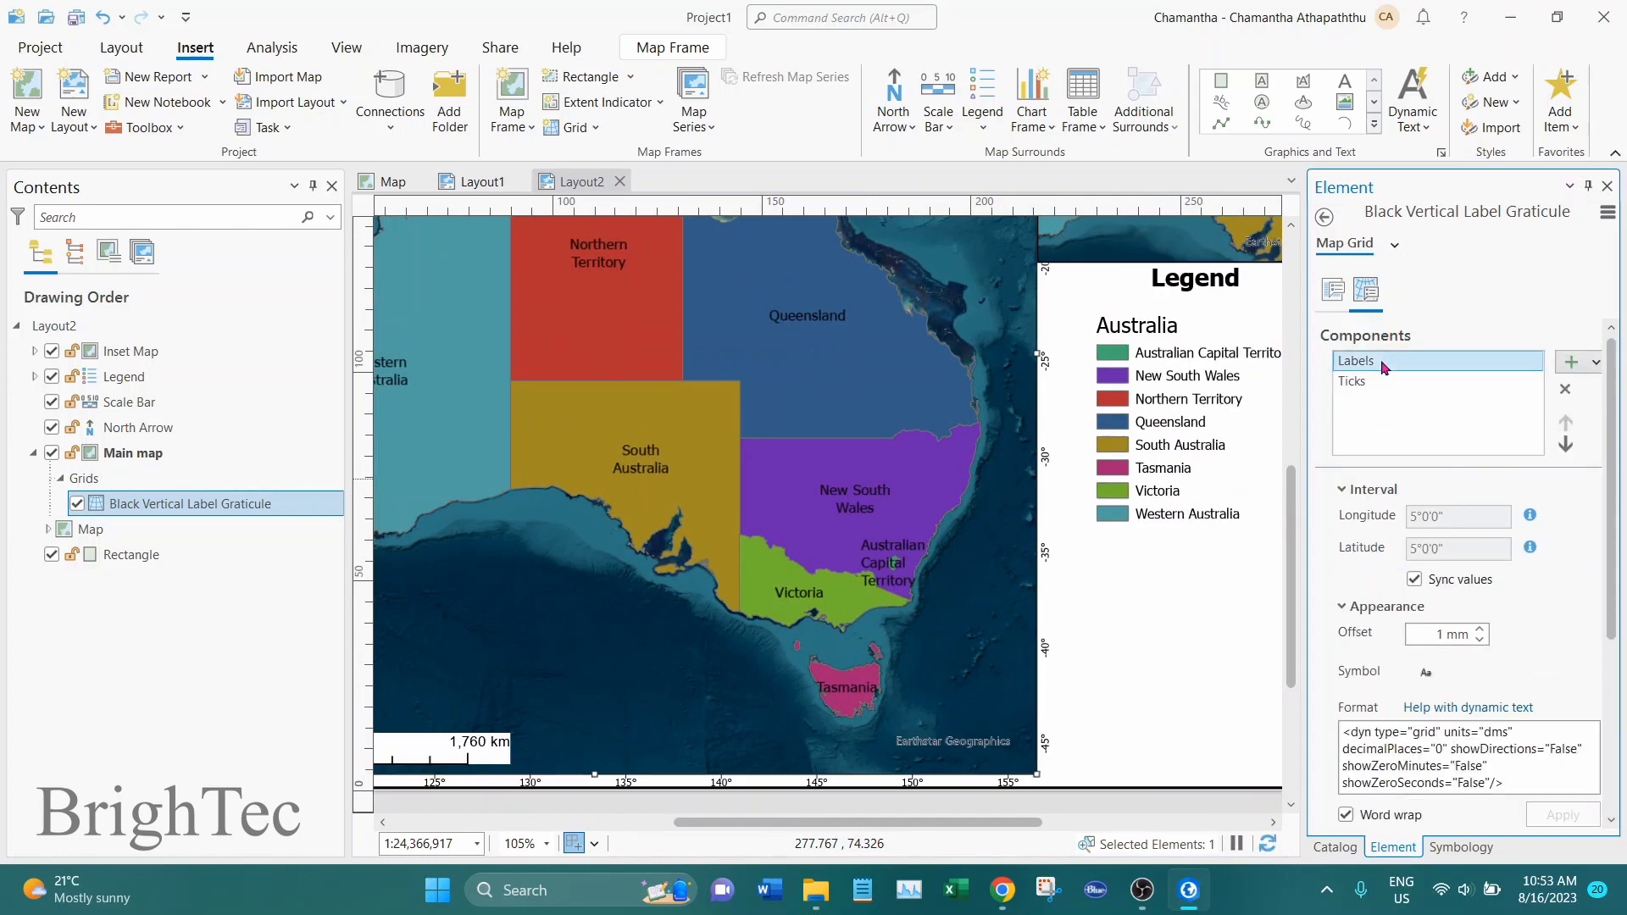
left_click_drag(1607, 440, 1595, 663)
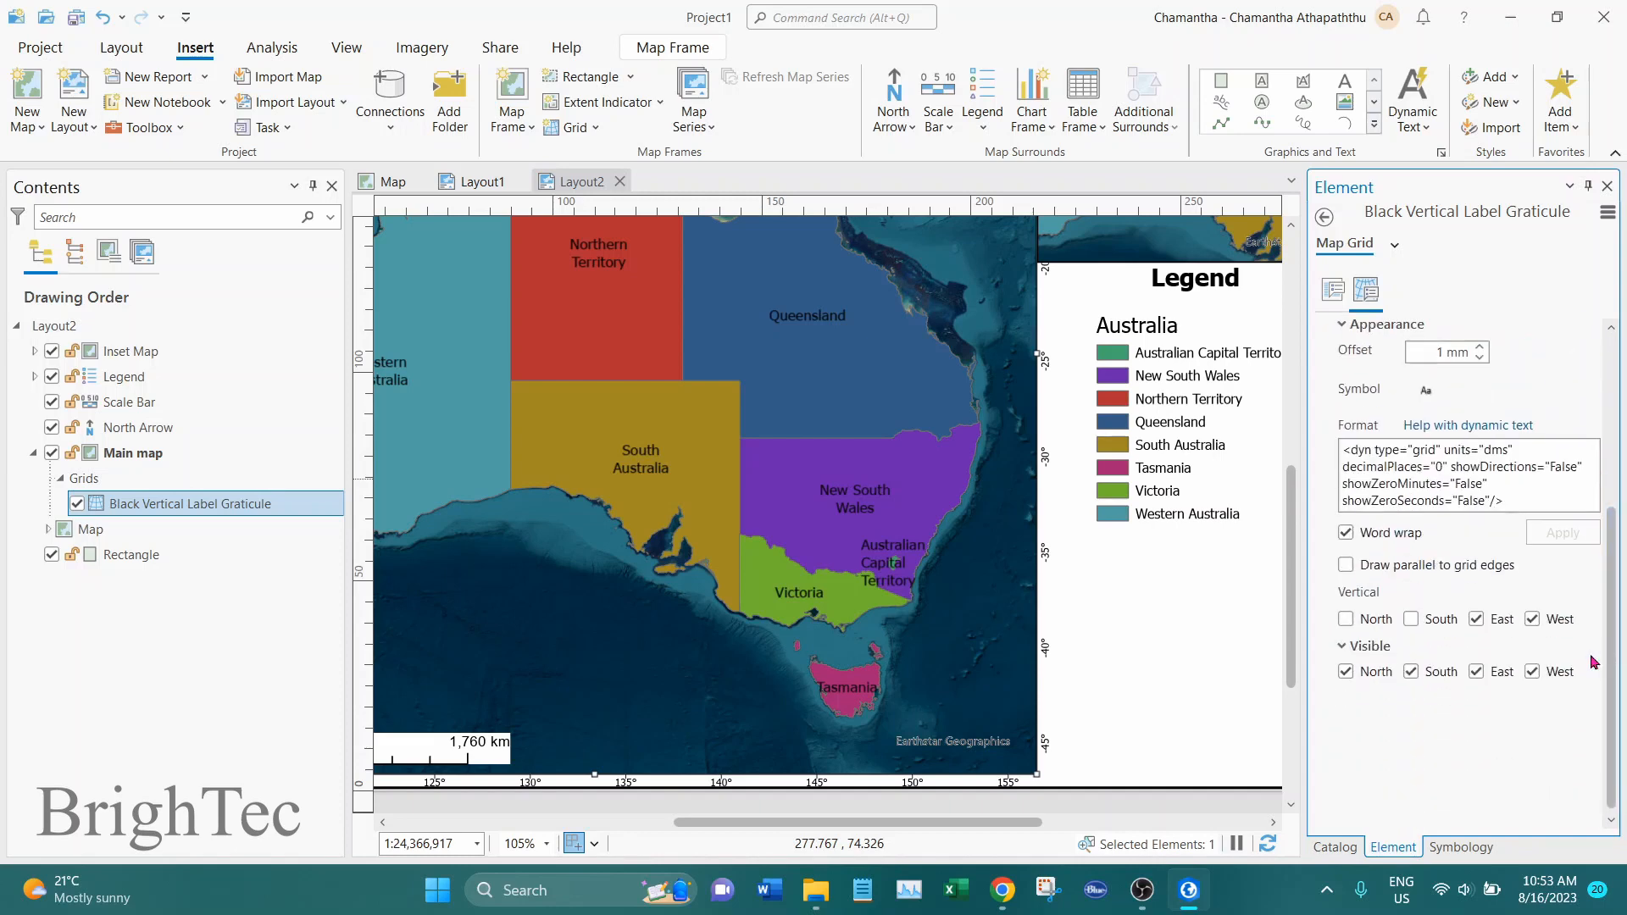
left_click(1478, 674)
scroll(1064, 639, "up", 6)
left_click_drag(1033, 545, 1030, 429)
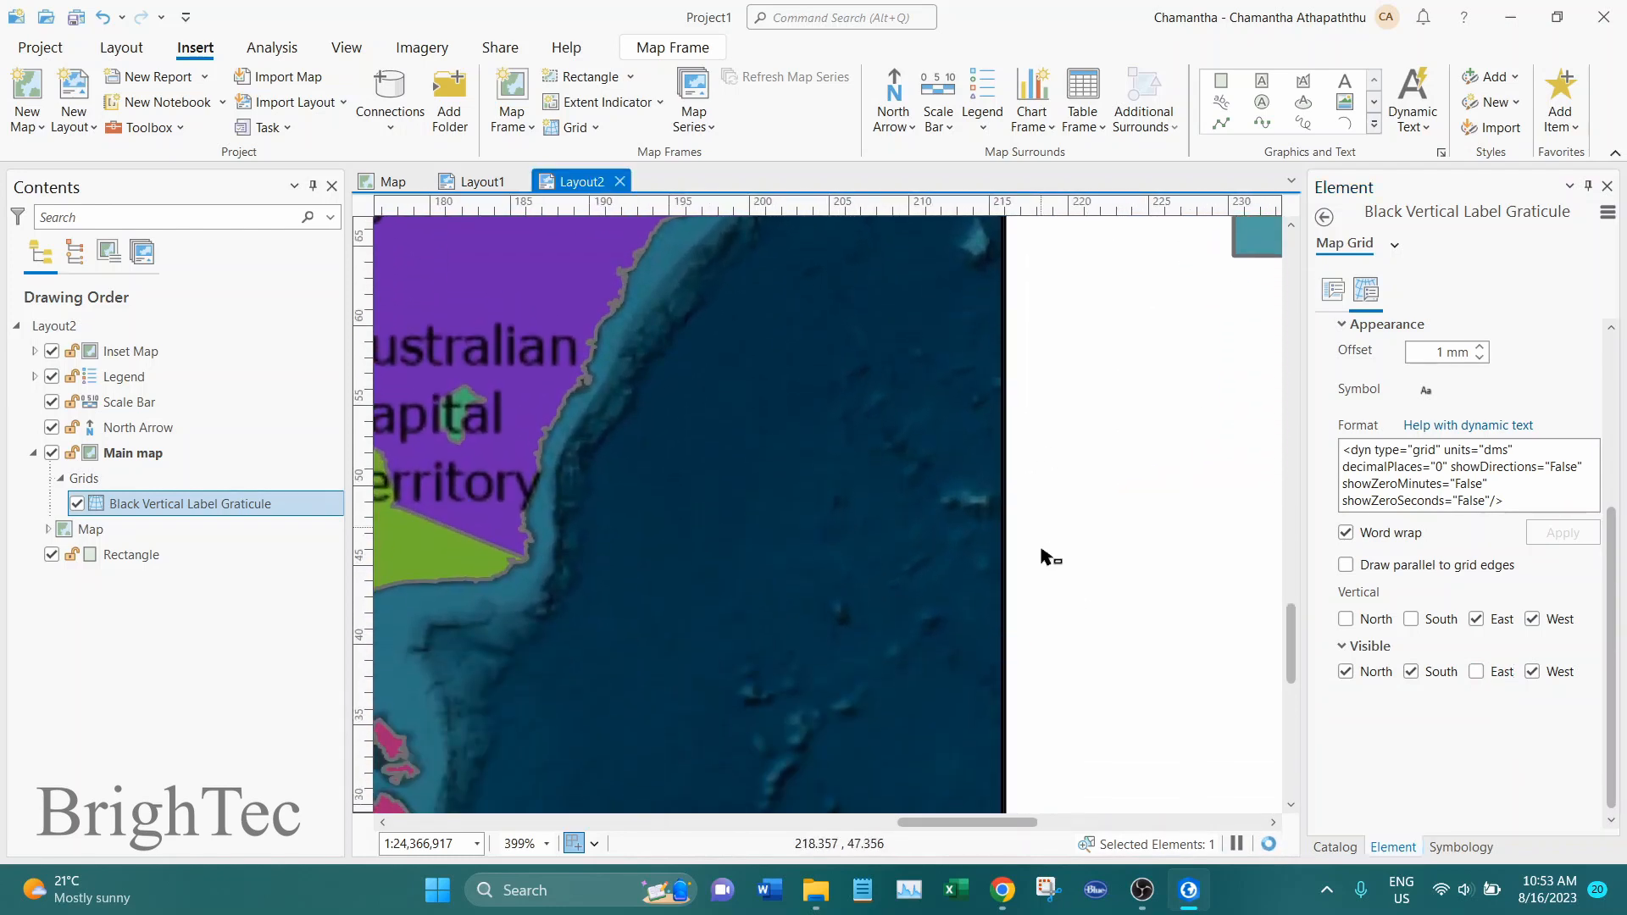
left_click_drag(1032, 560, 1057, 218)
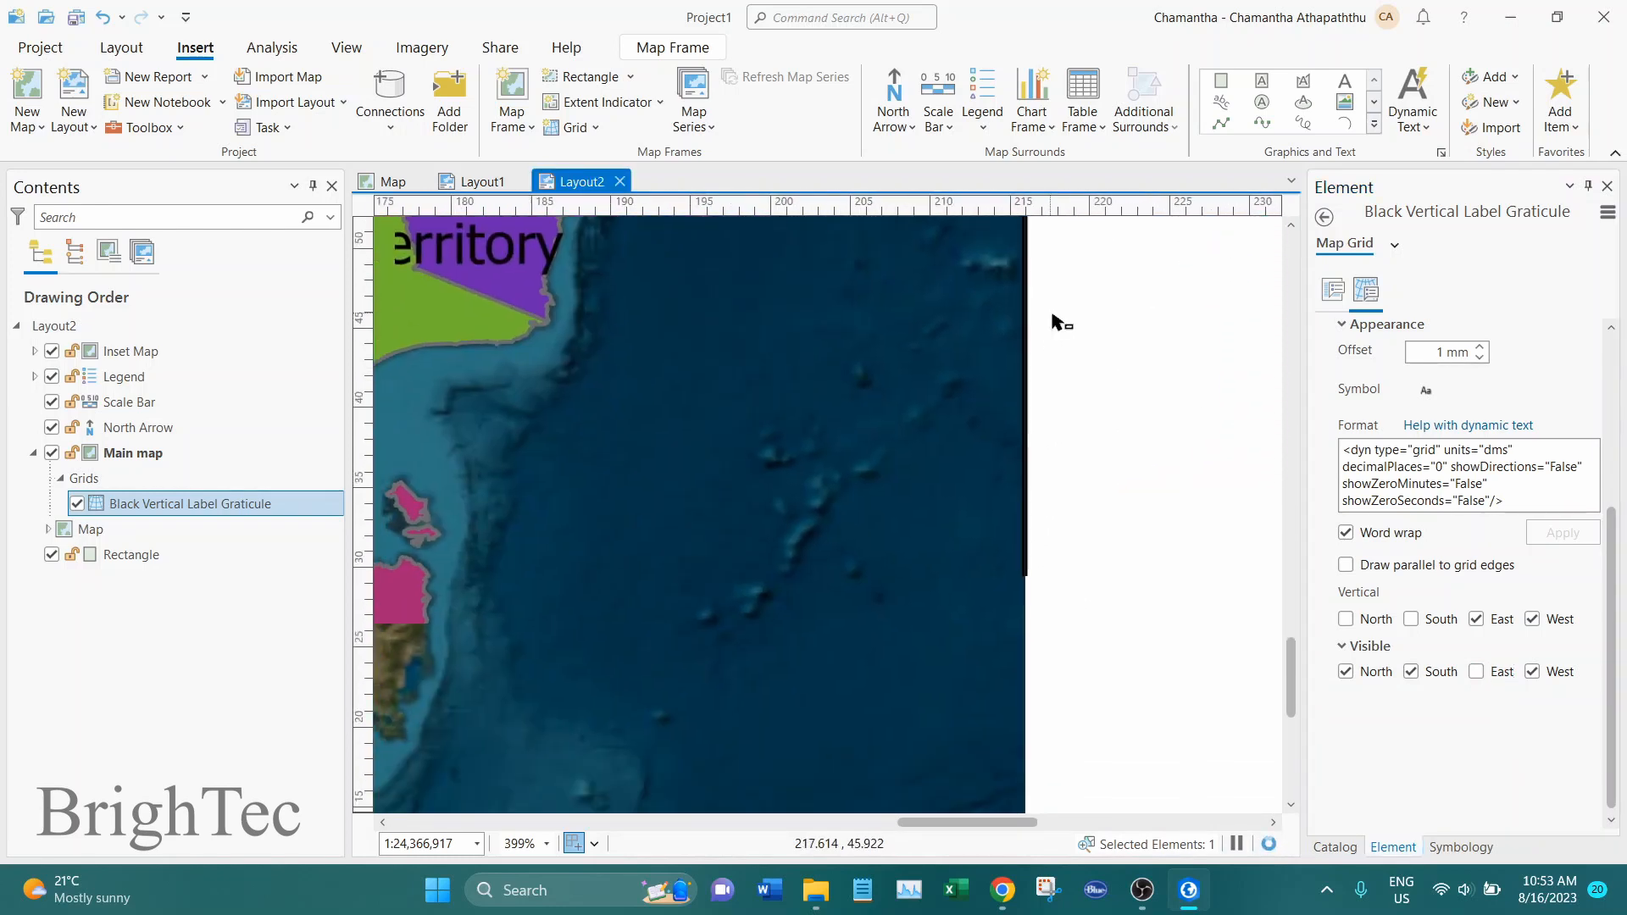
scroll(1072, 432, "down", 4)
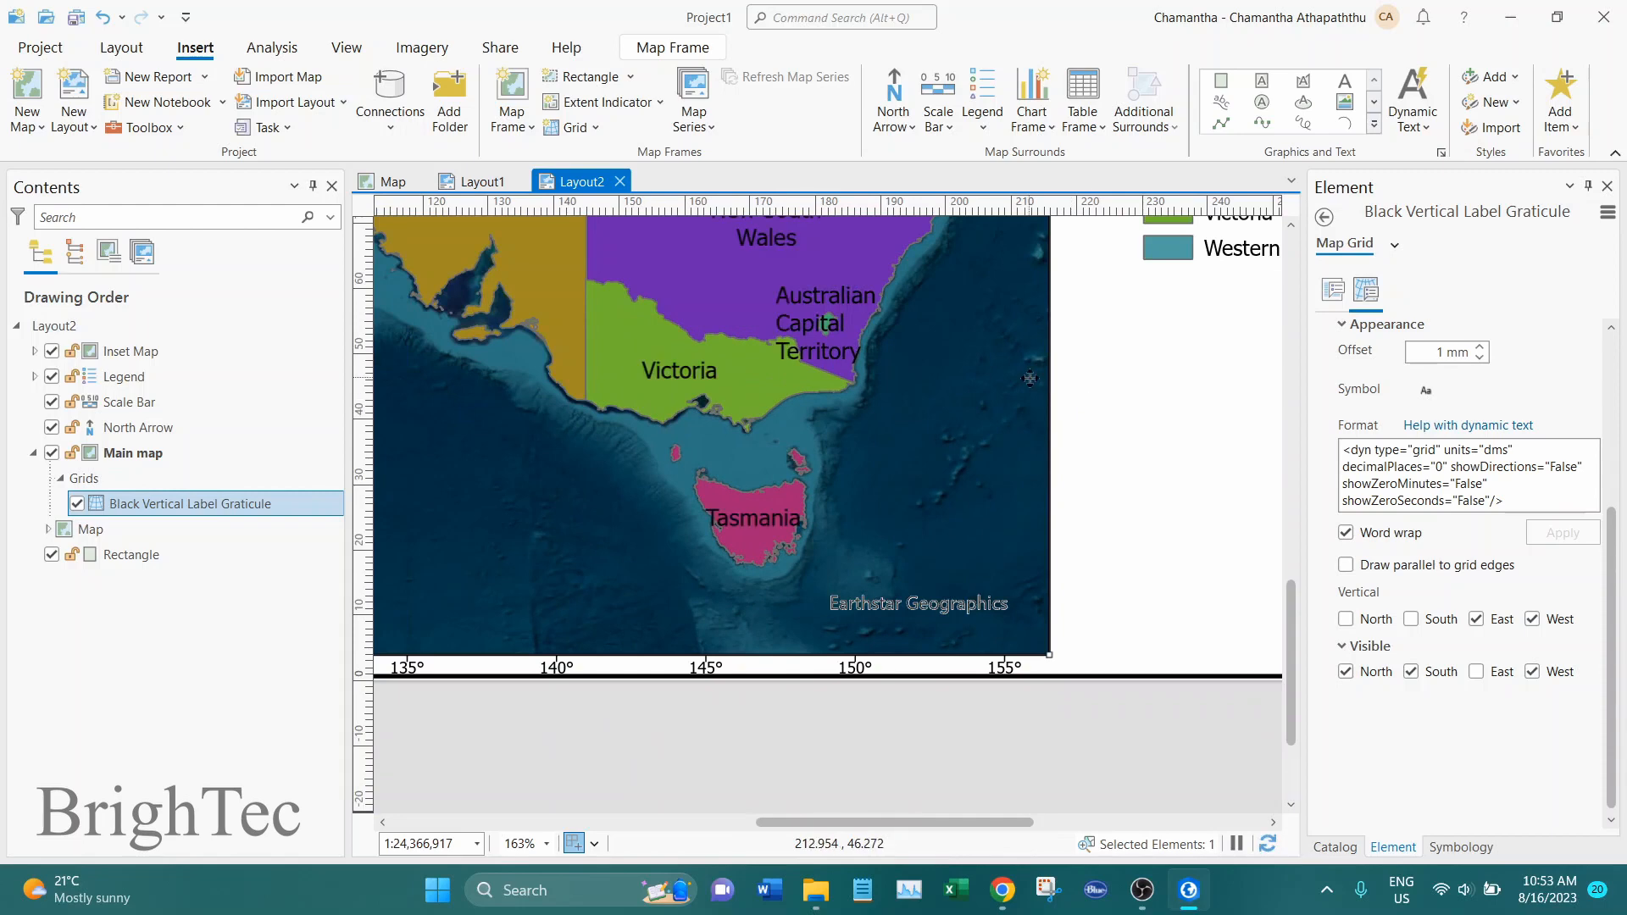
scroll(1014, 565, "down", 4)
left_click_drag(1016, 564, 981, 625)
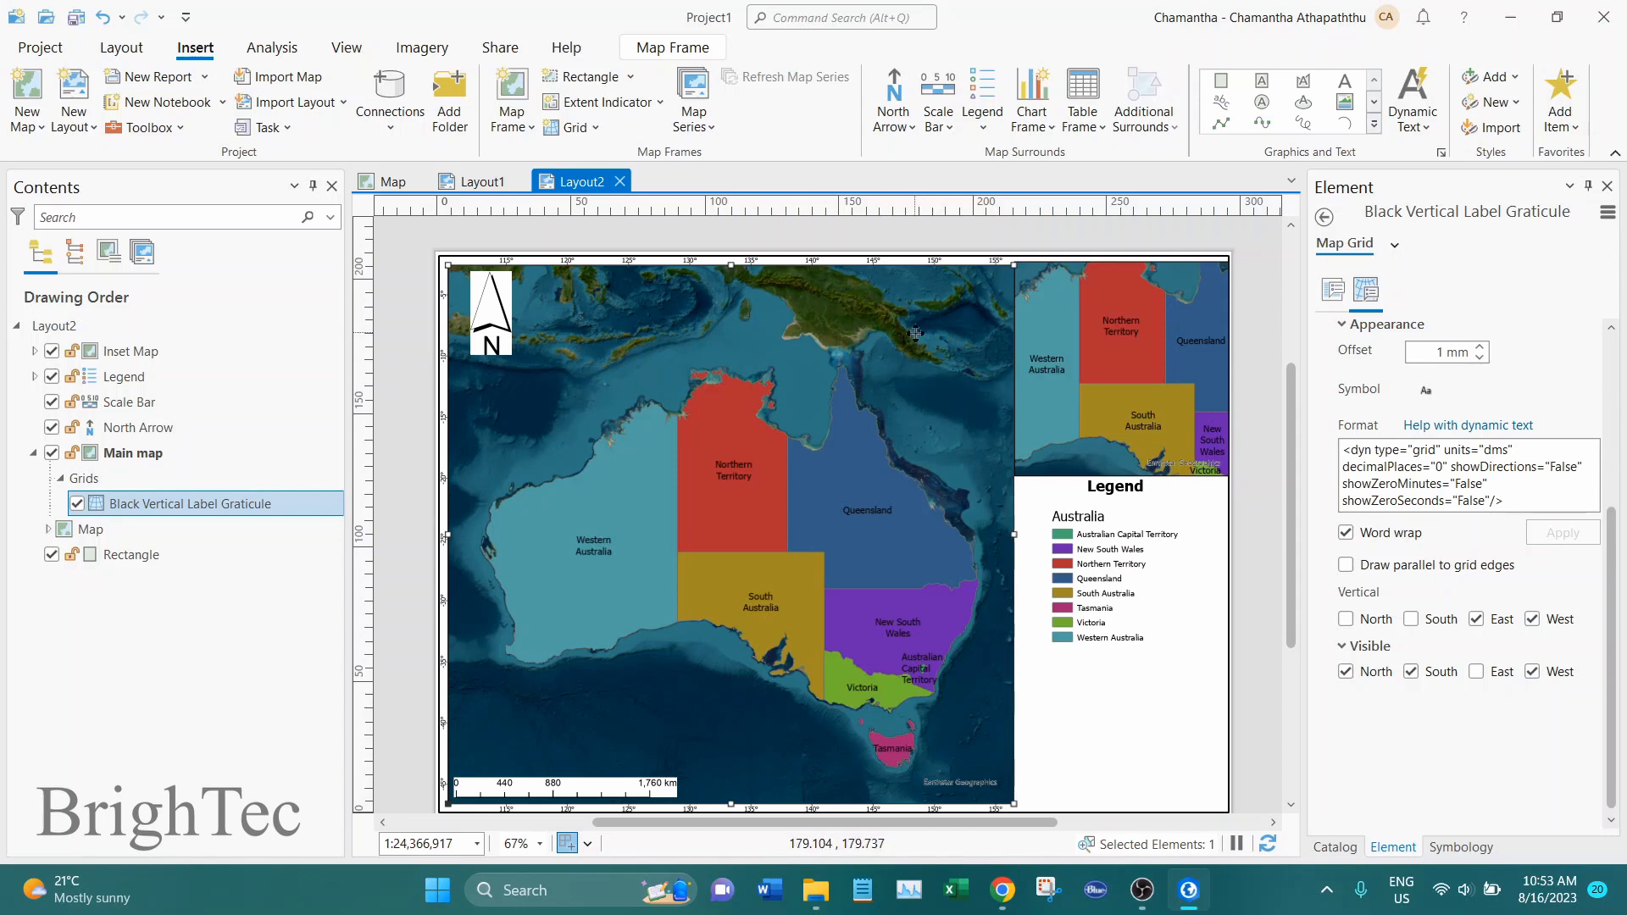
scroll(1222, 320, "up", 2)
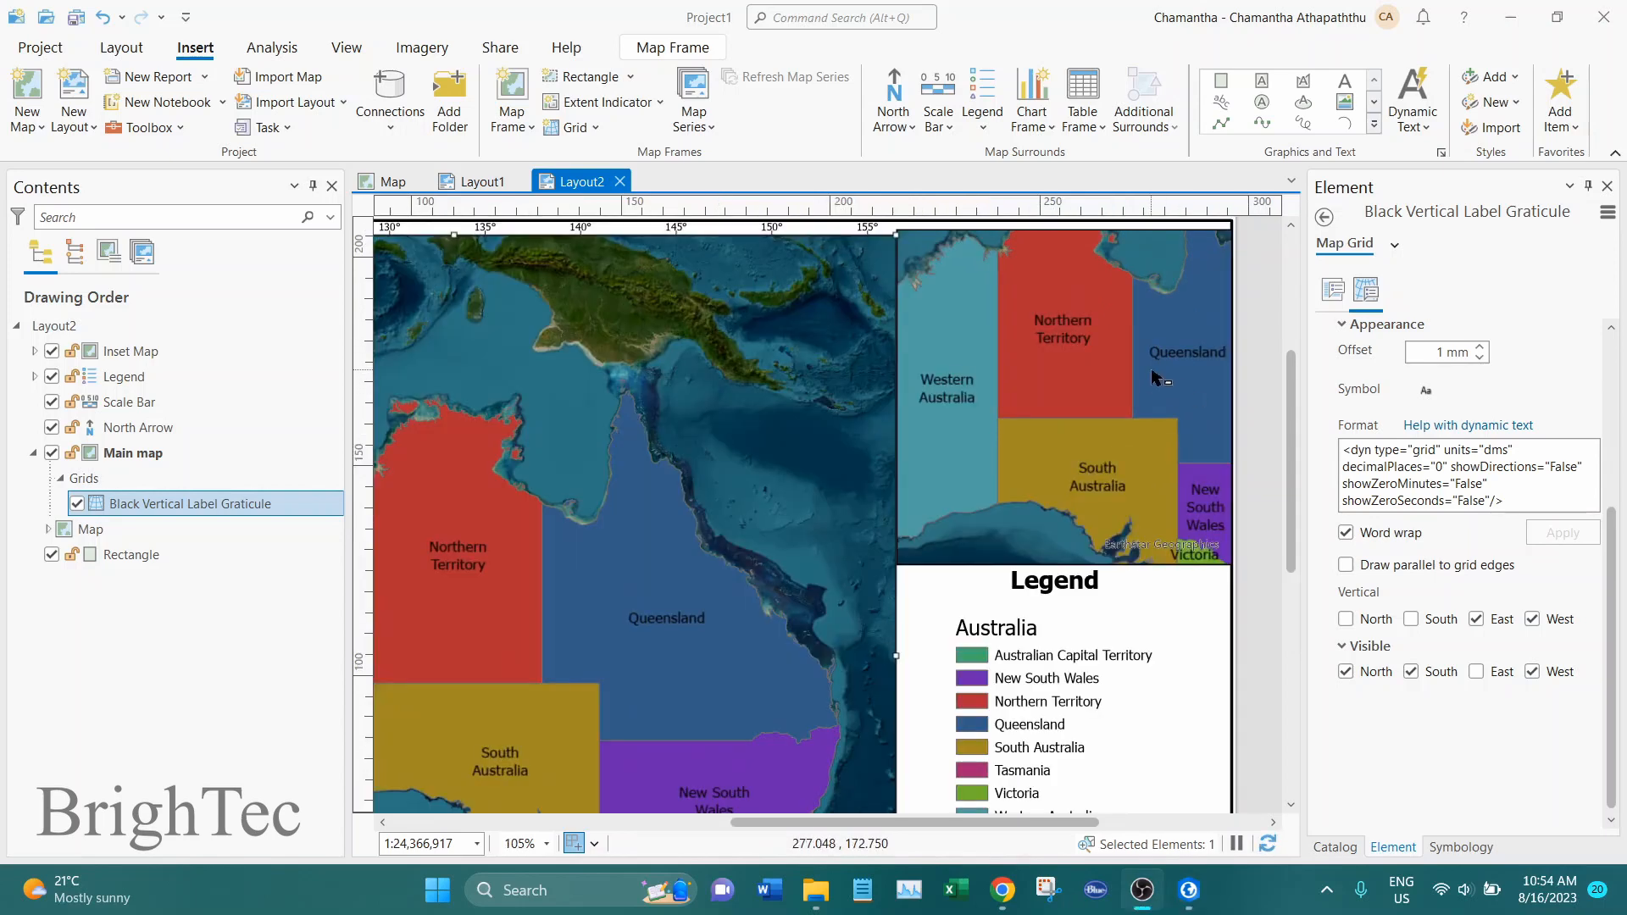
Step: Add an extent indicator to the inset map frame using Main map as its source
scroll(1140, 356, "up", 2)
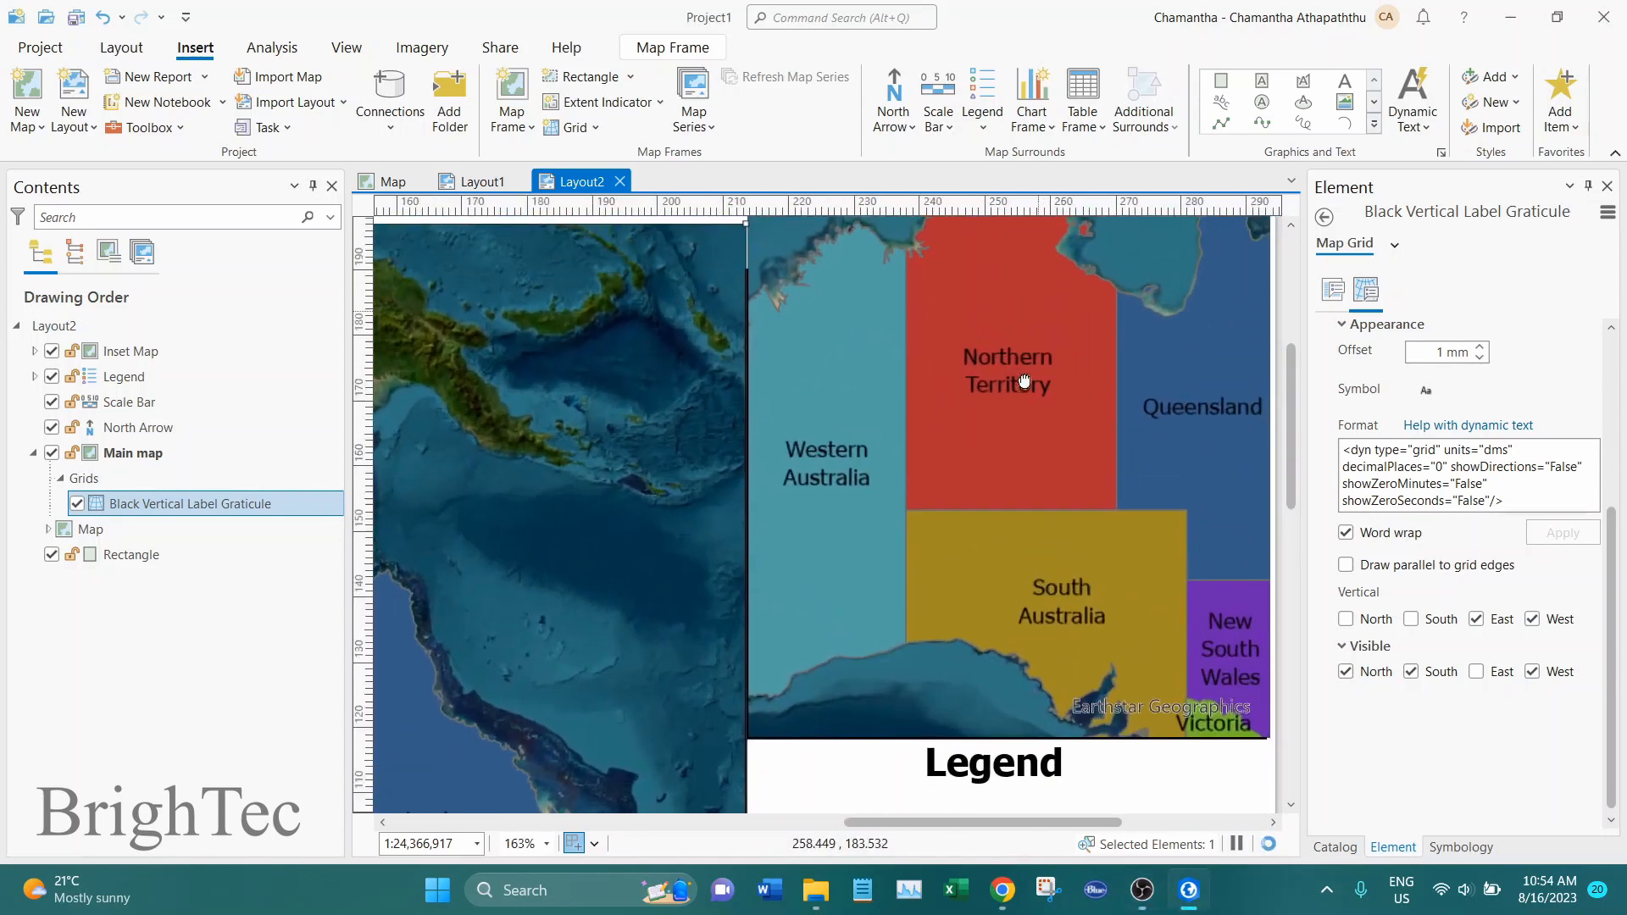
left_click_drag(1000, 353, 1000, 341)
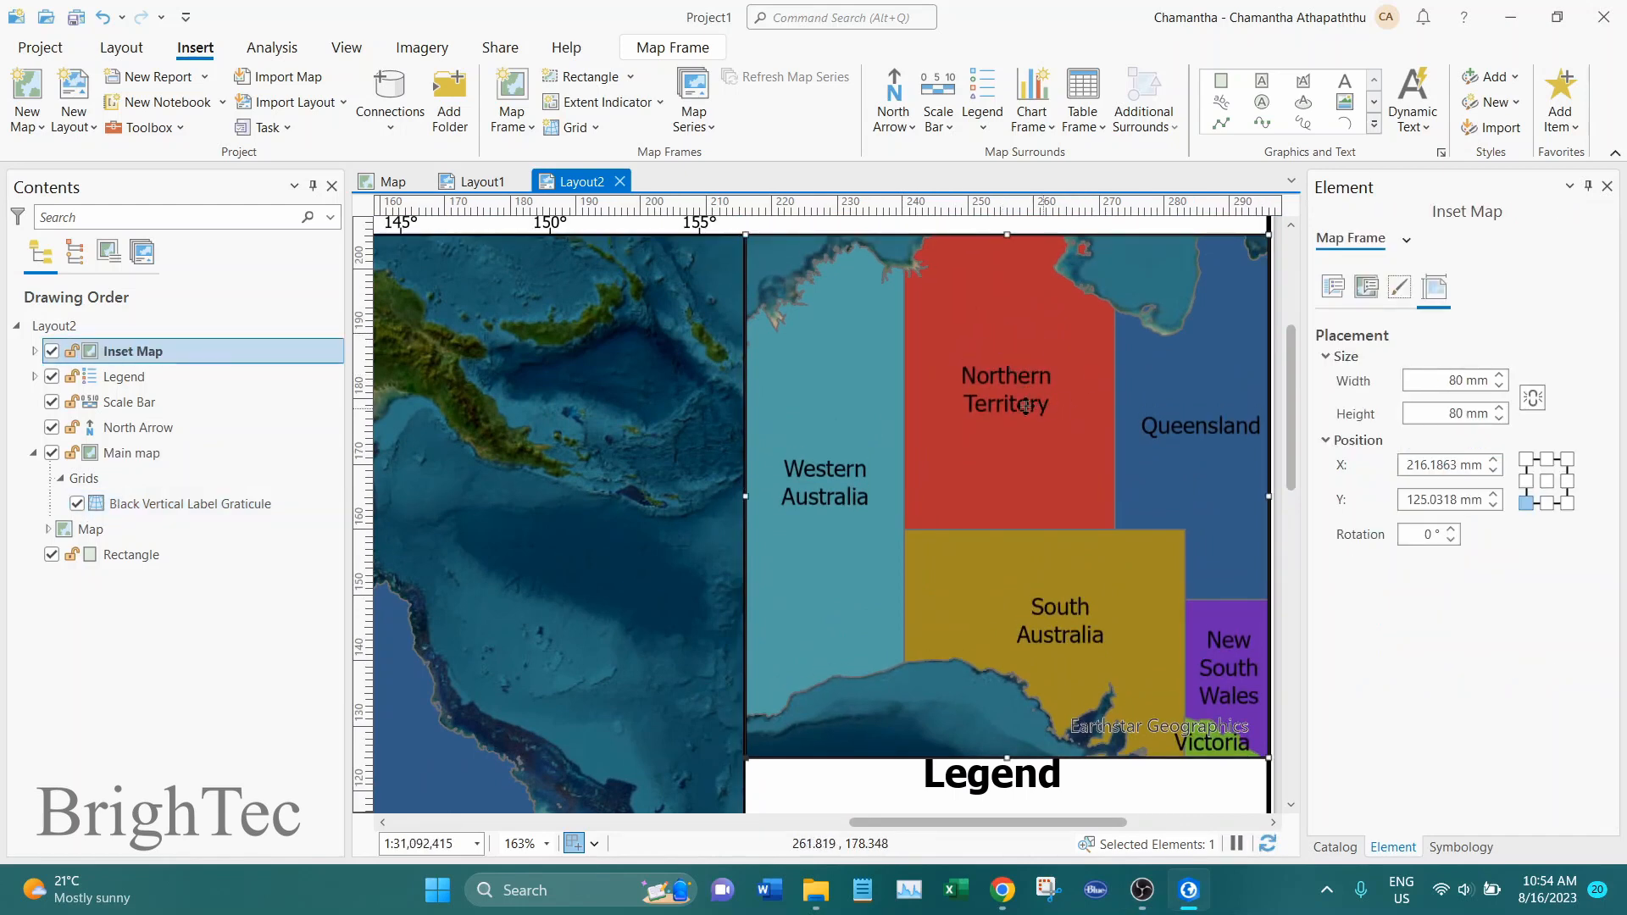
scroll(1058, 404, "down", 4)
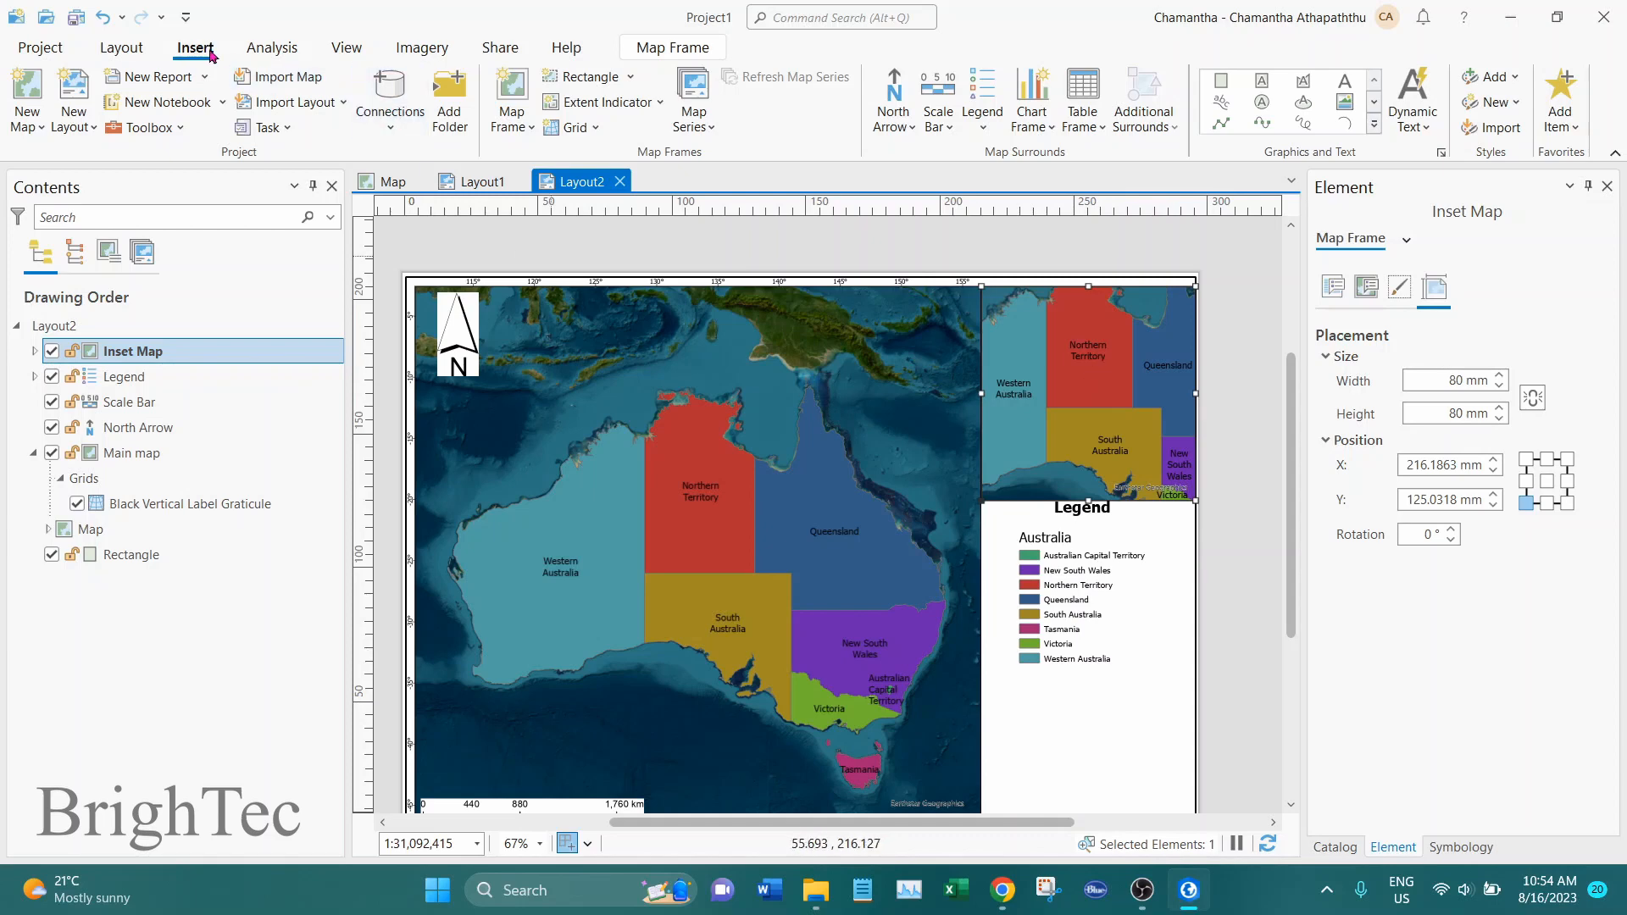
left_click(658, 108)
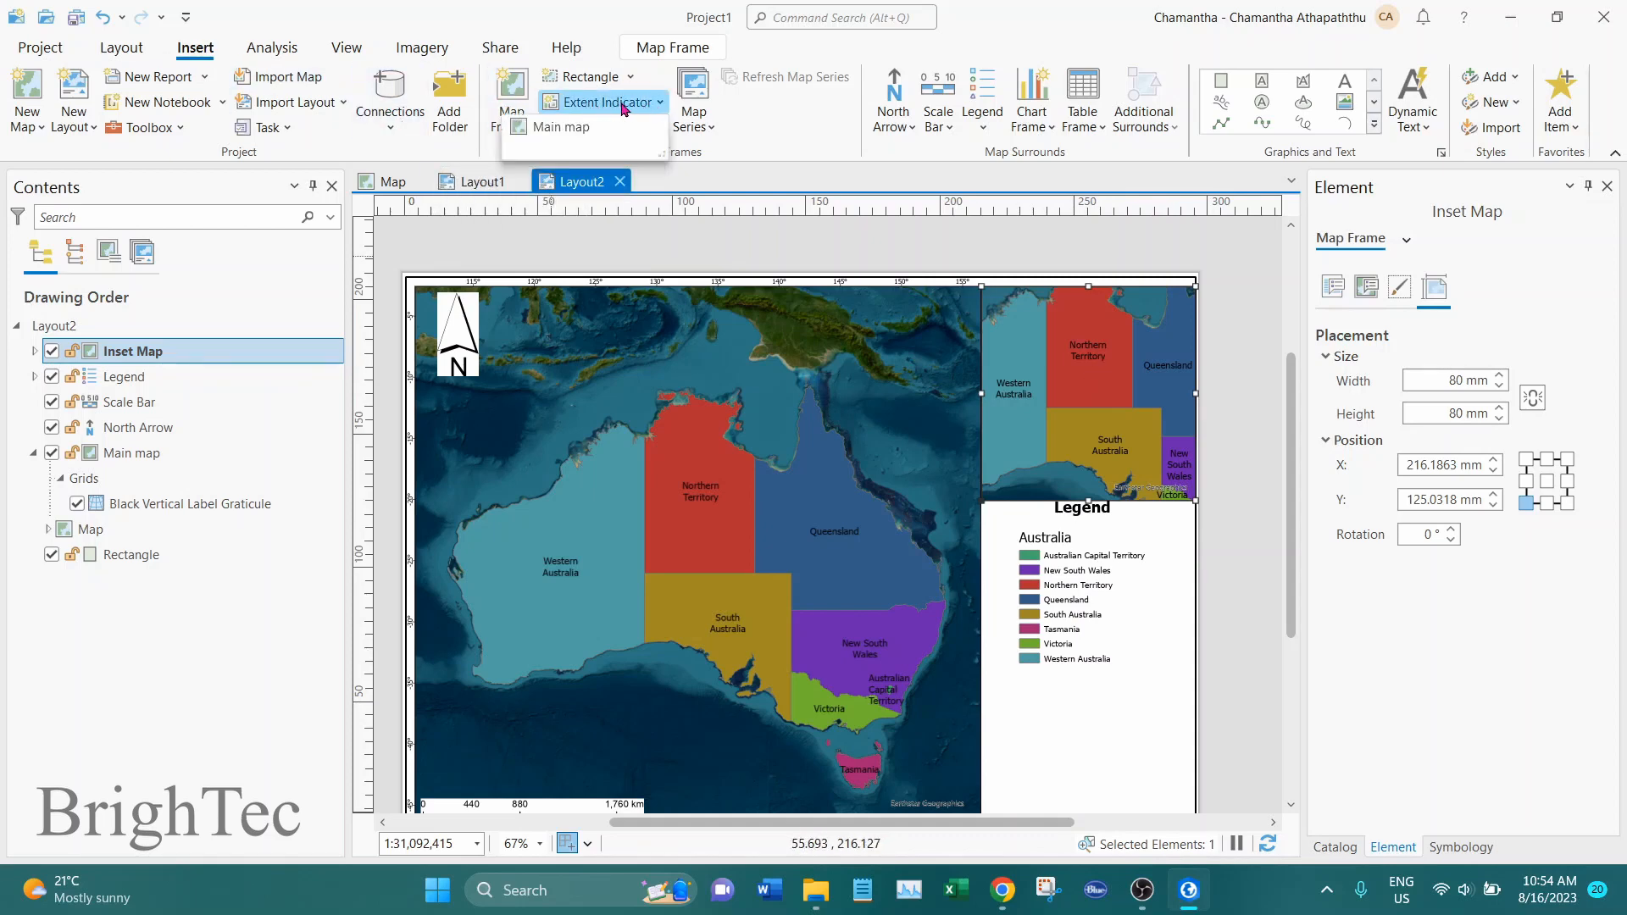
left_click(579, 129)
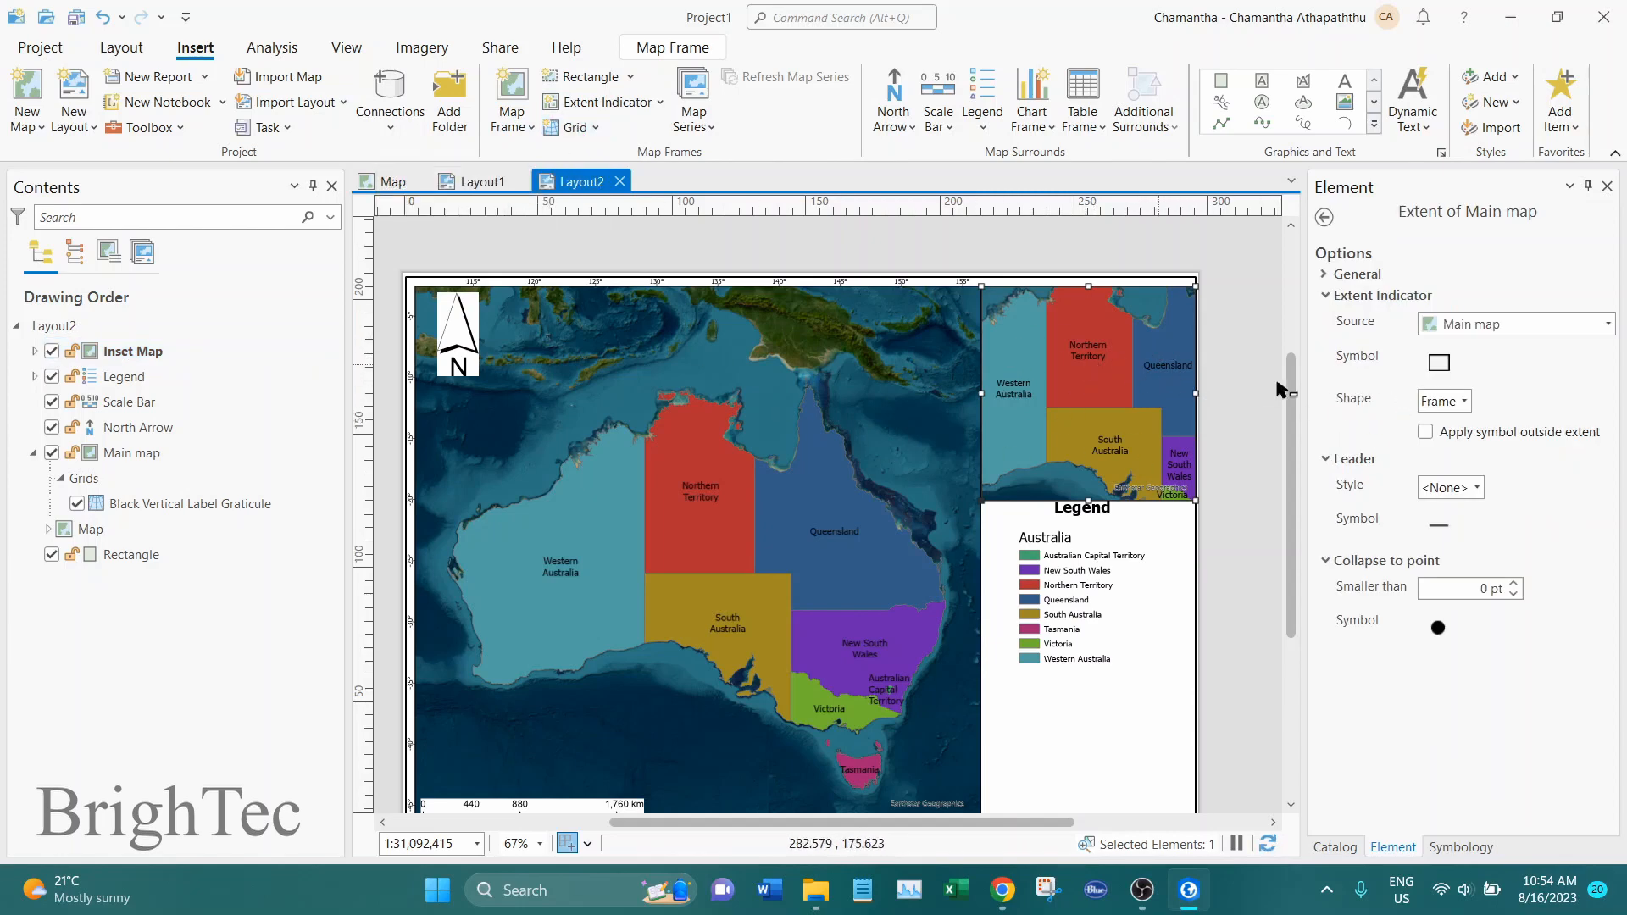
Step: Set the outline color of the Extent of Main map indicator to red and apply it
left_click(1442, 366)
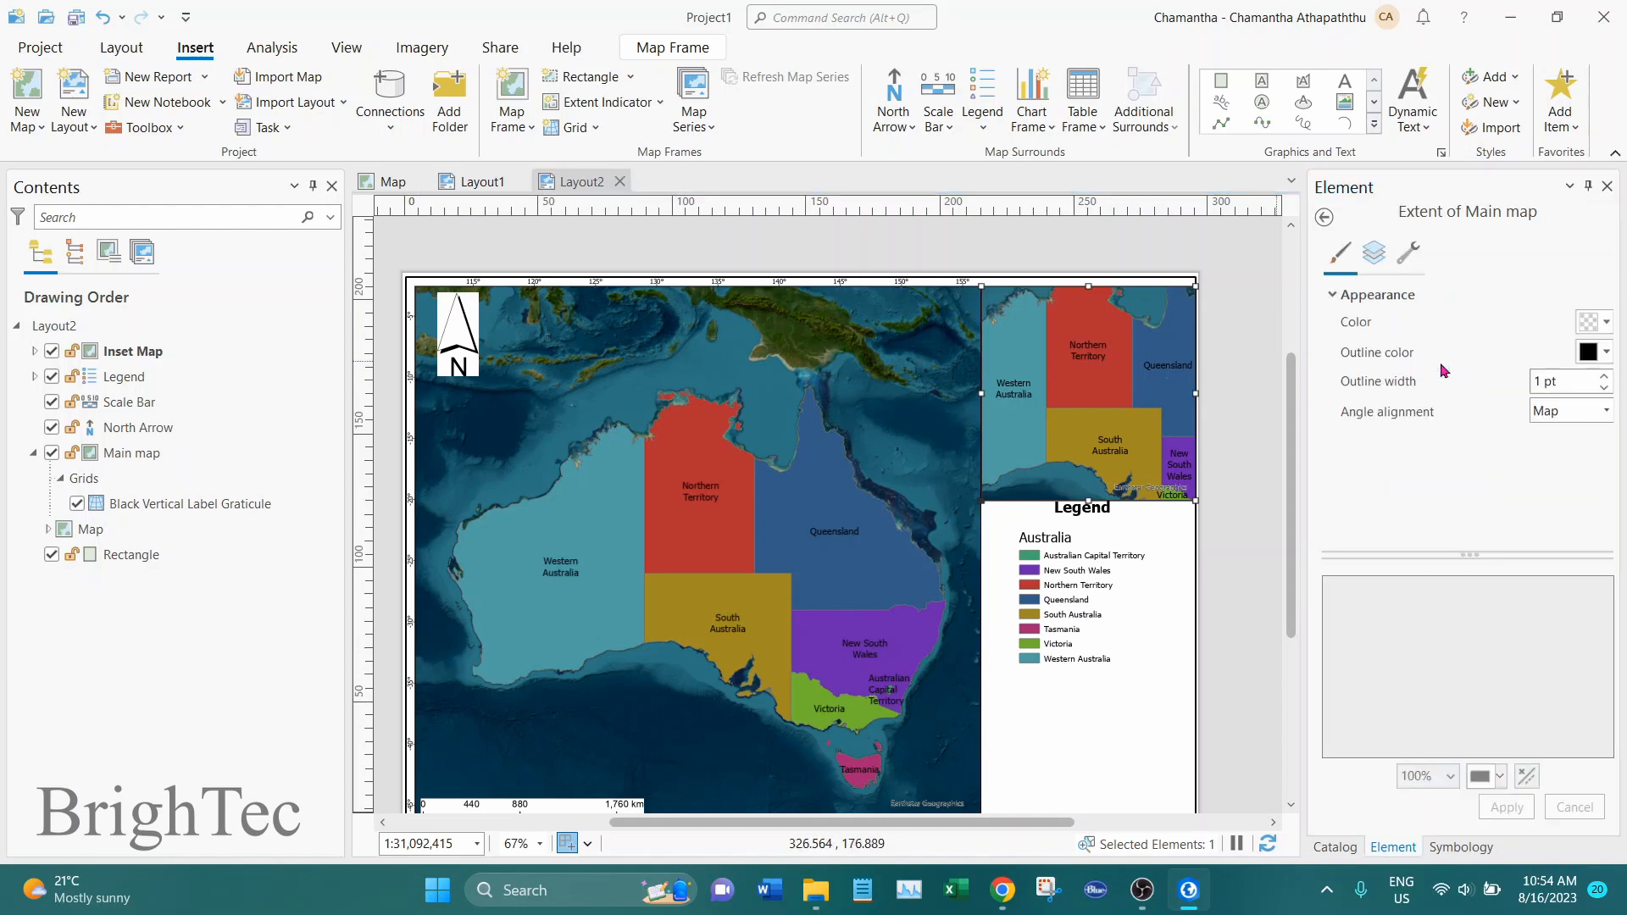
left_click(1602, 353)
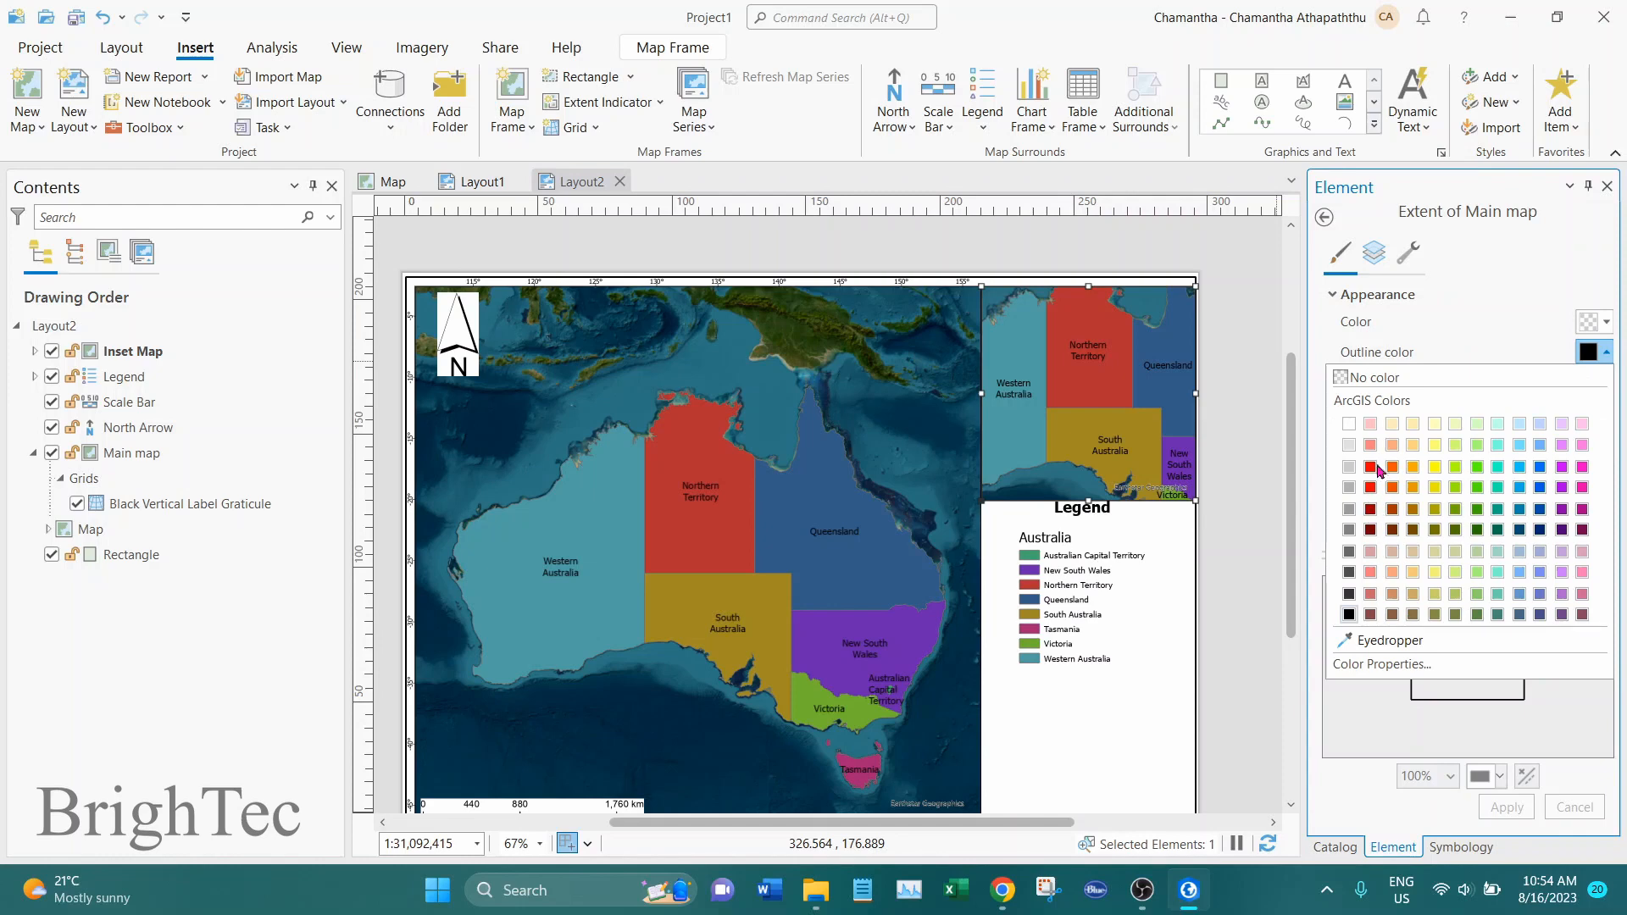
left_click(1380, 468)
left_click(1507, 807)
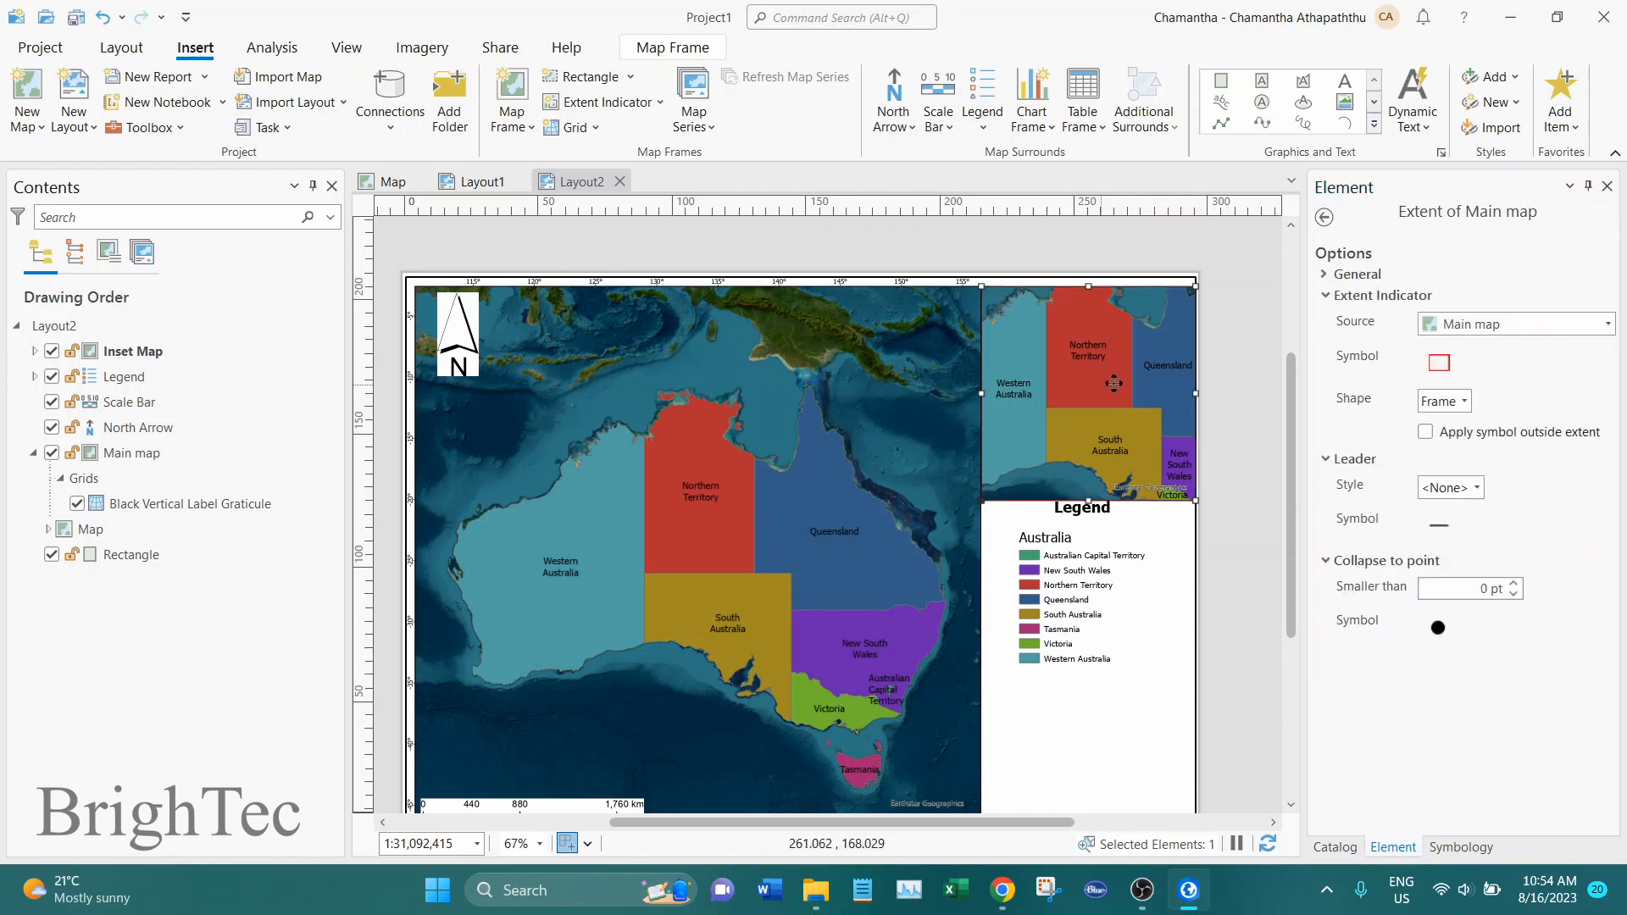
Step: Activate the inset map, zoom it out to about 1:75,909,217 so all of Australia and the extent rectangle fit, and return to the layout
scroll(1115, 383, "up", 2)
left_click(1116, 431)
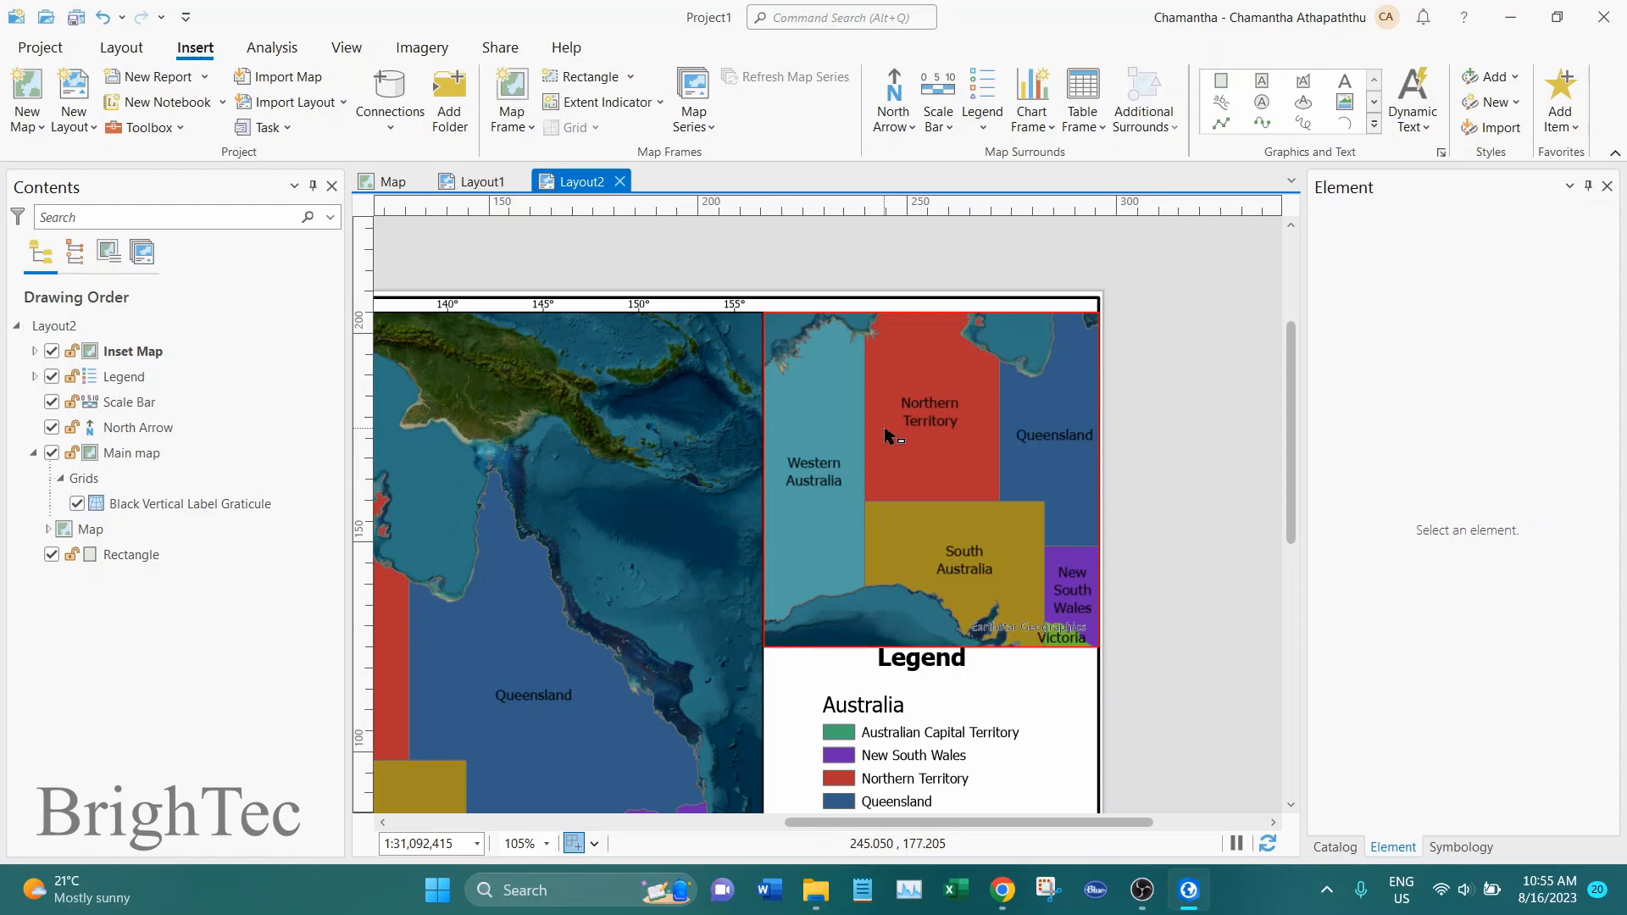
left_click(885, 435)
right_click(886, 435)
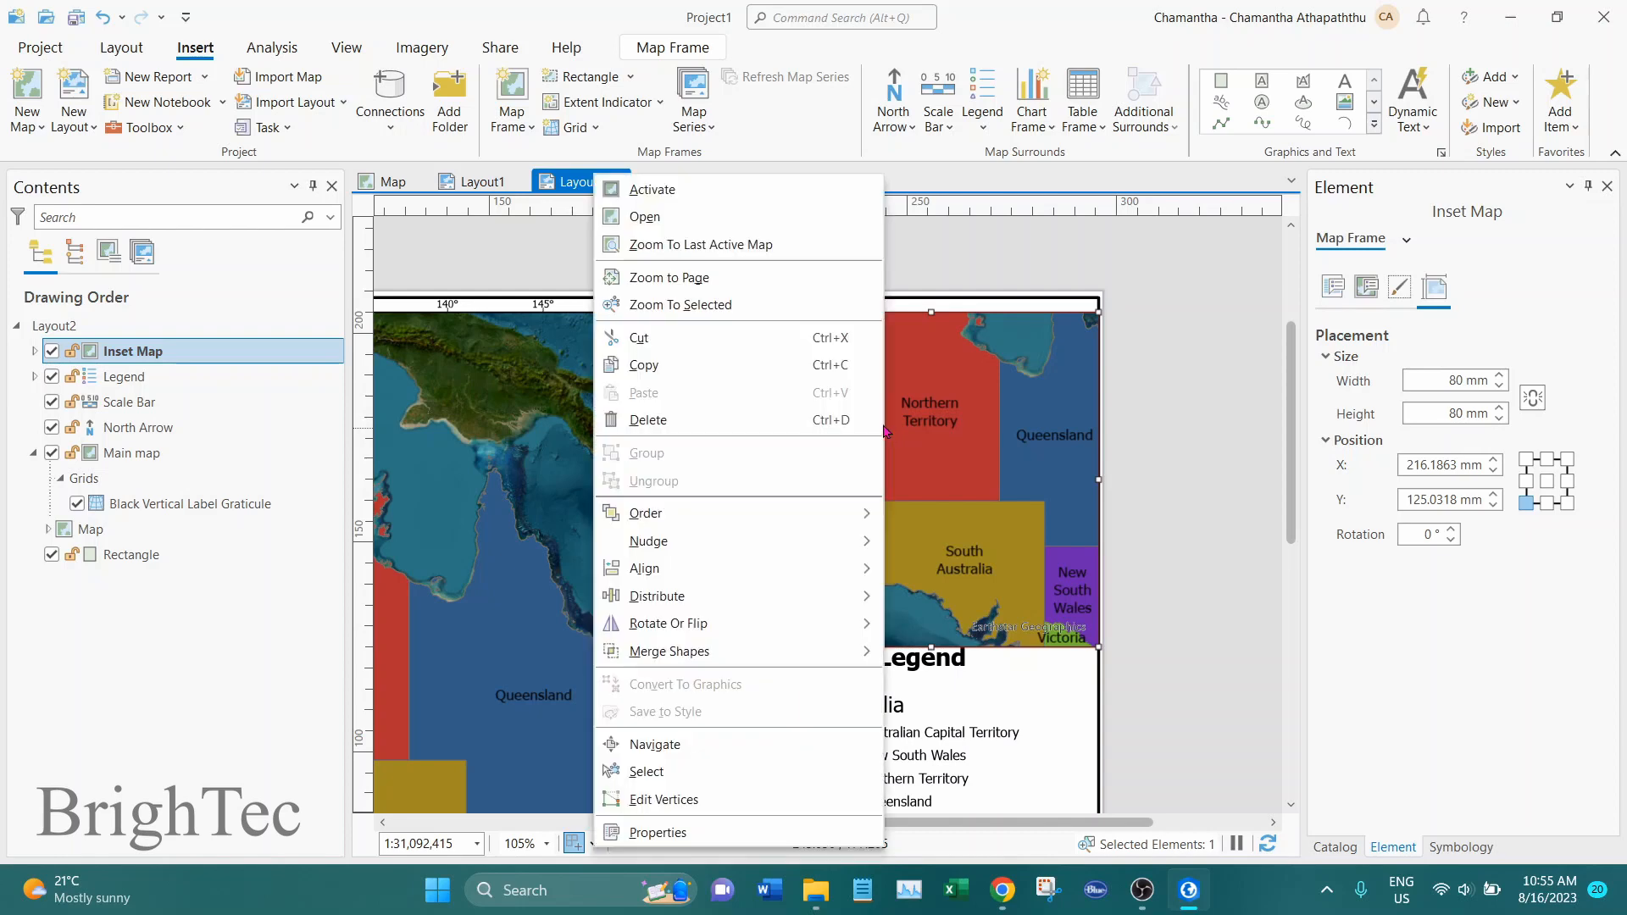
left_click(738, 200)
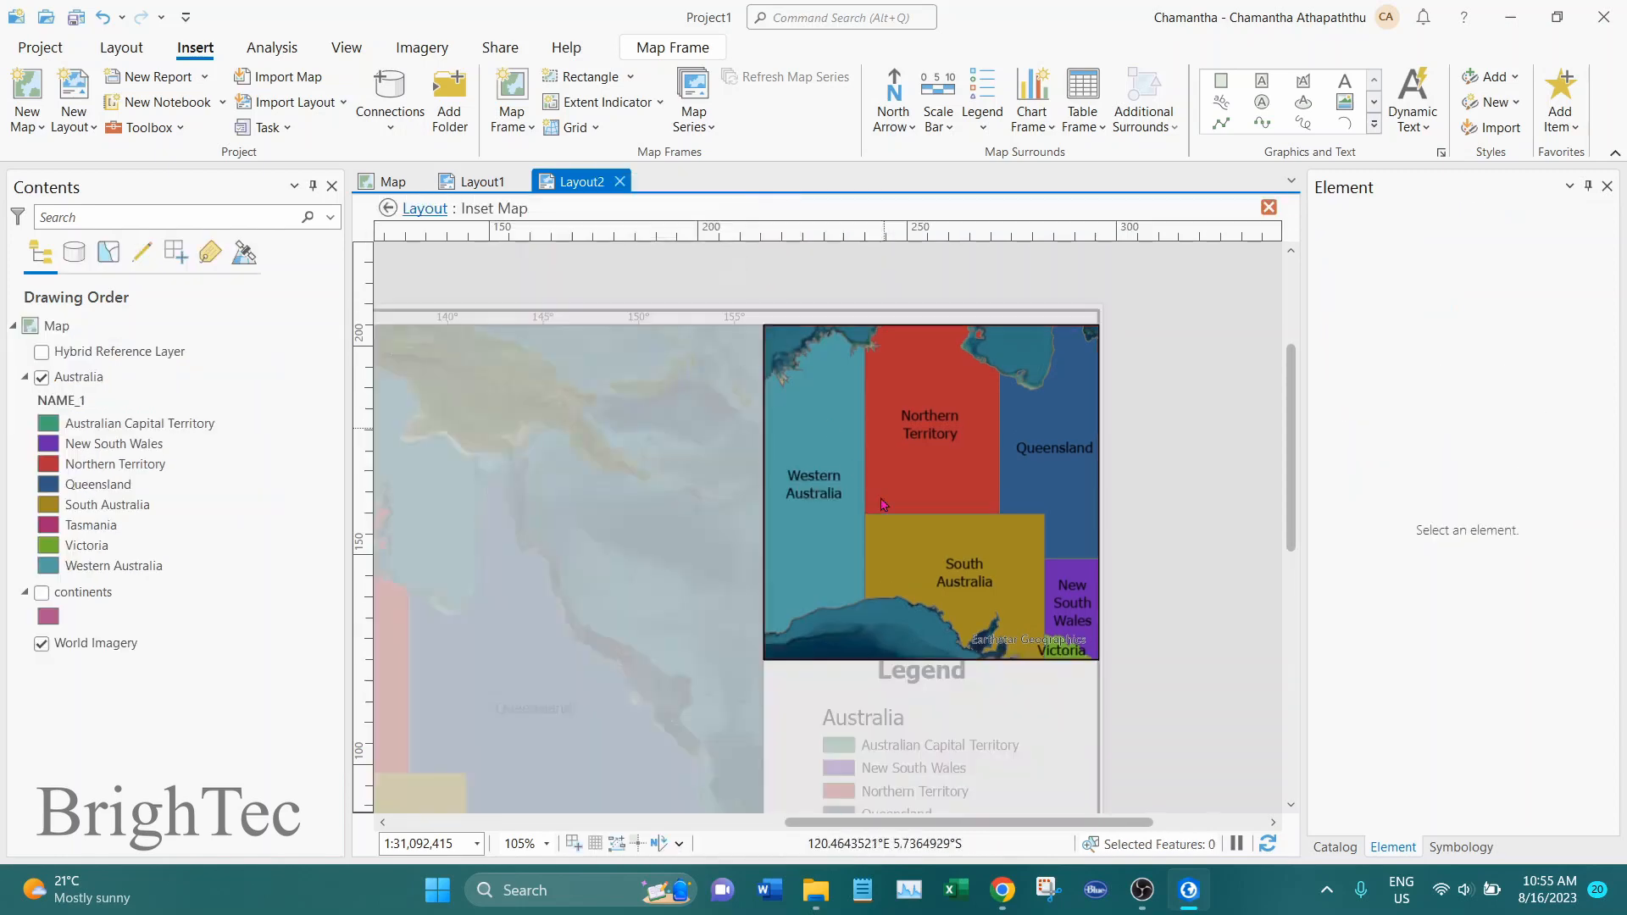
scroll(907, 507, "down", 3)
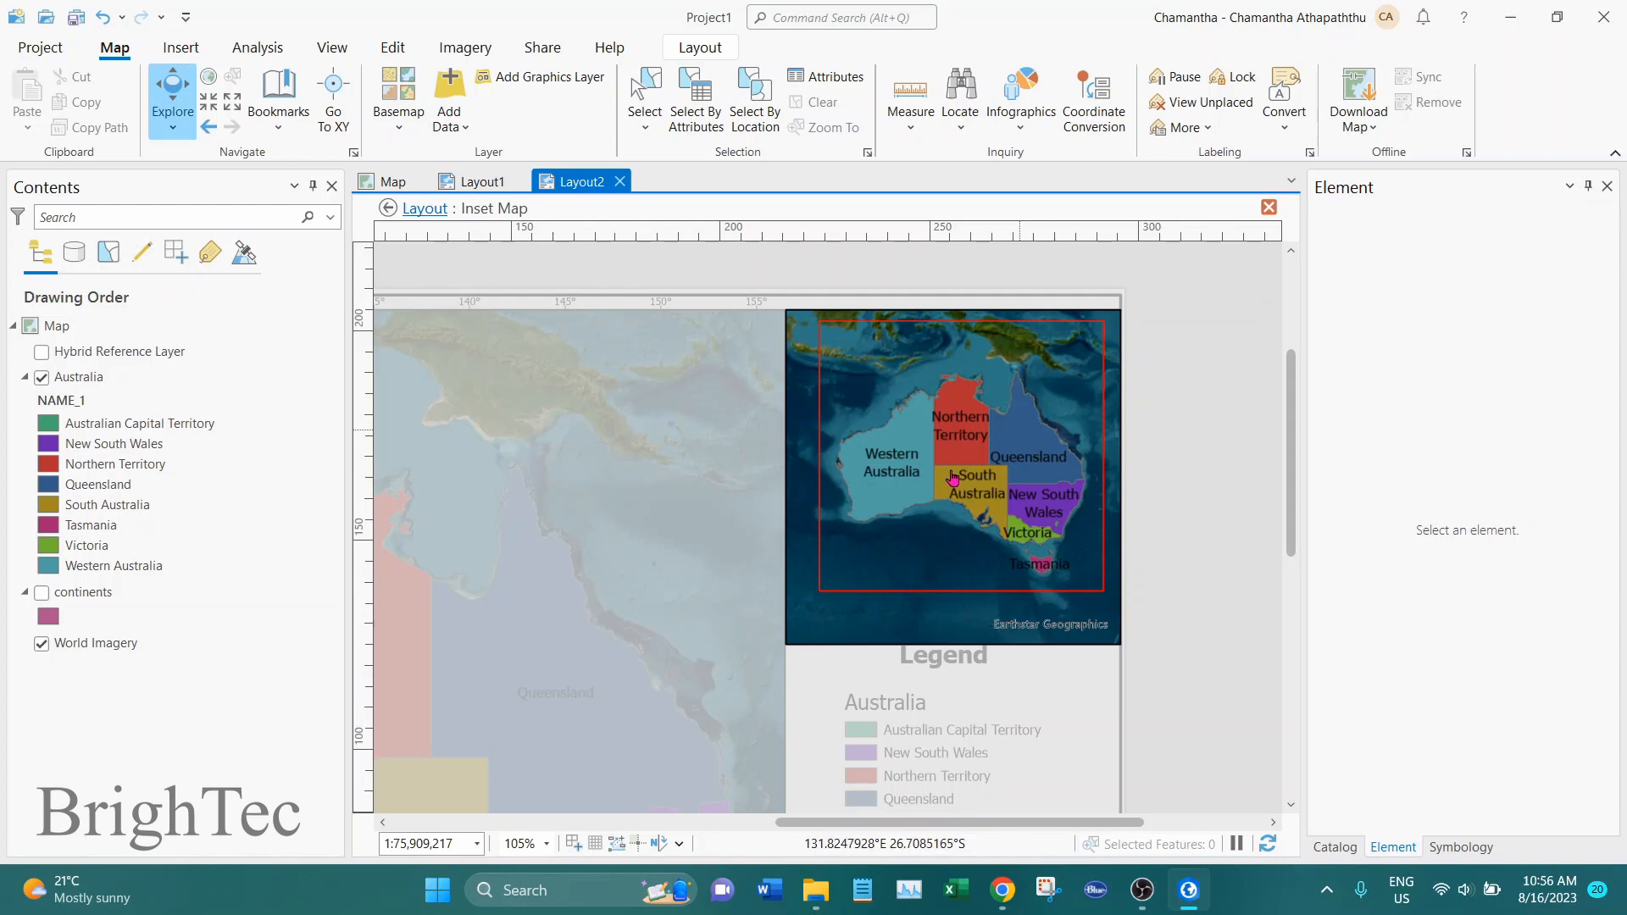
left_click(425, 212)
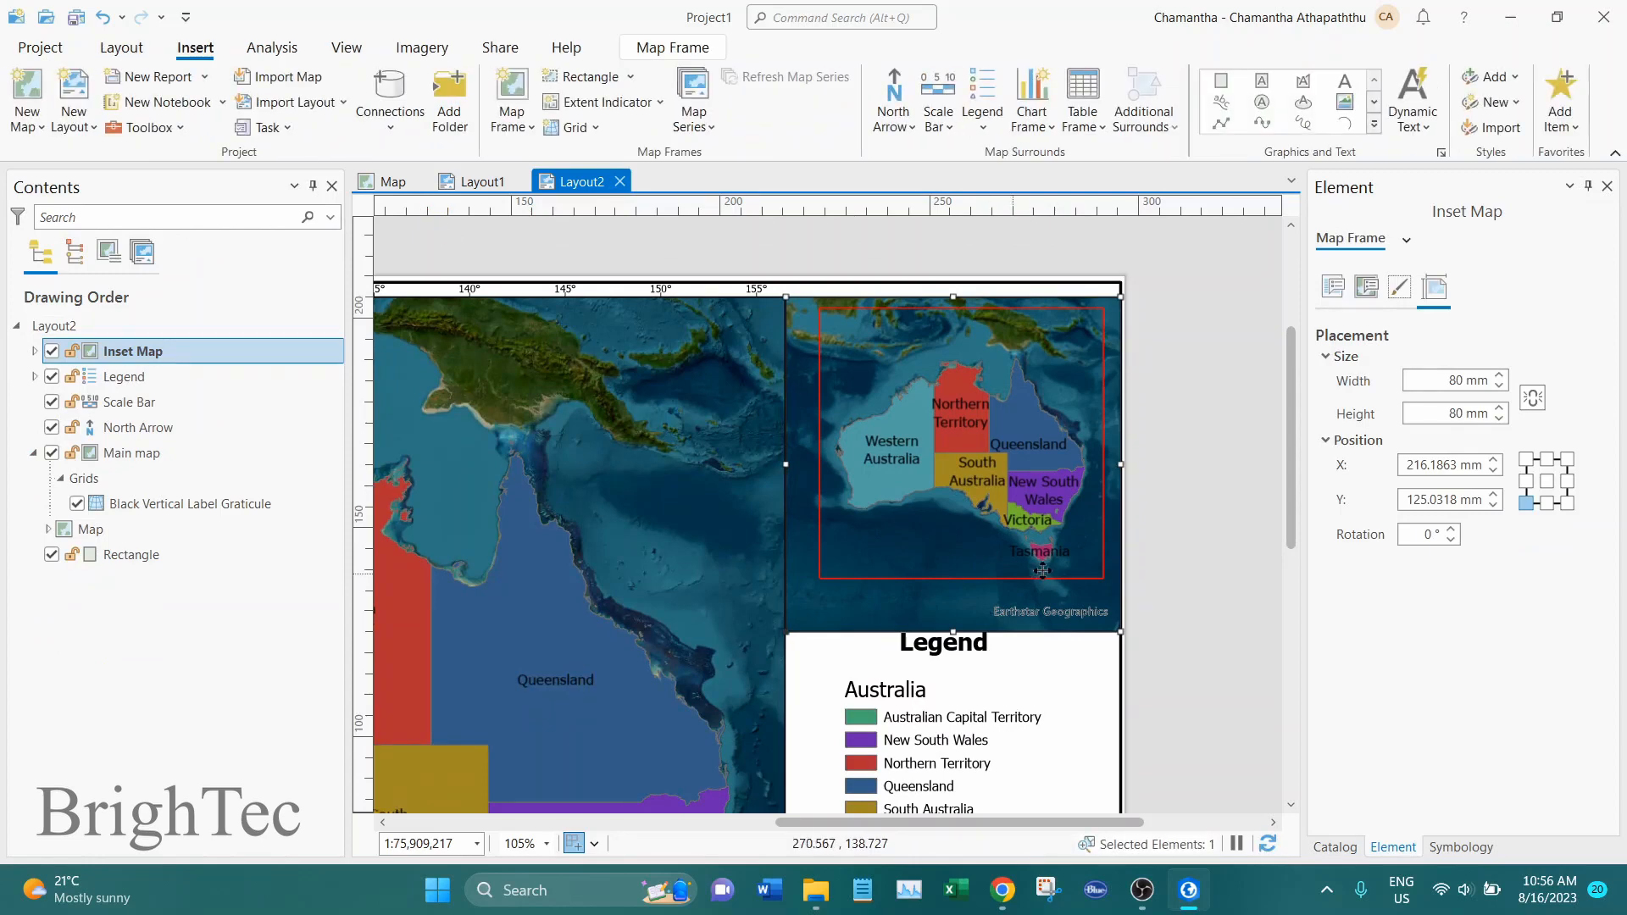
Step: Activate the main map, zoom it in on the Northern Territory to 1:9,980,689, and return to the layout
scroll(1042, 569, "down", 3)
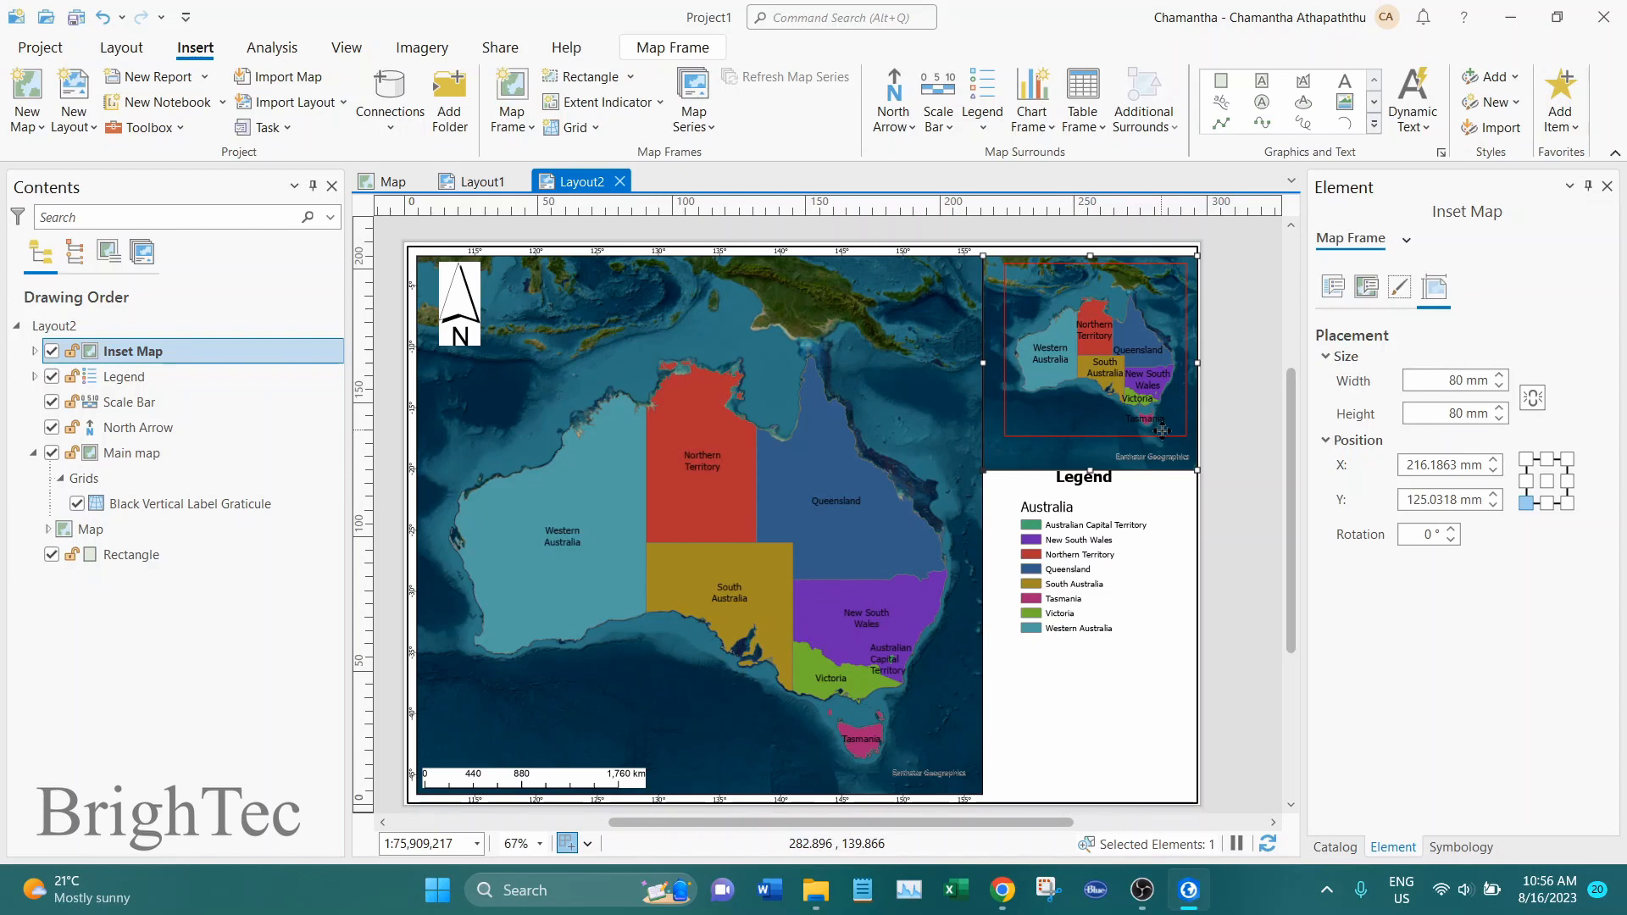
left_click(802, 505)
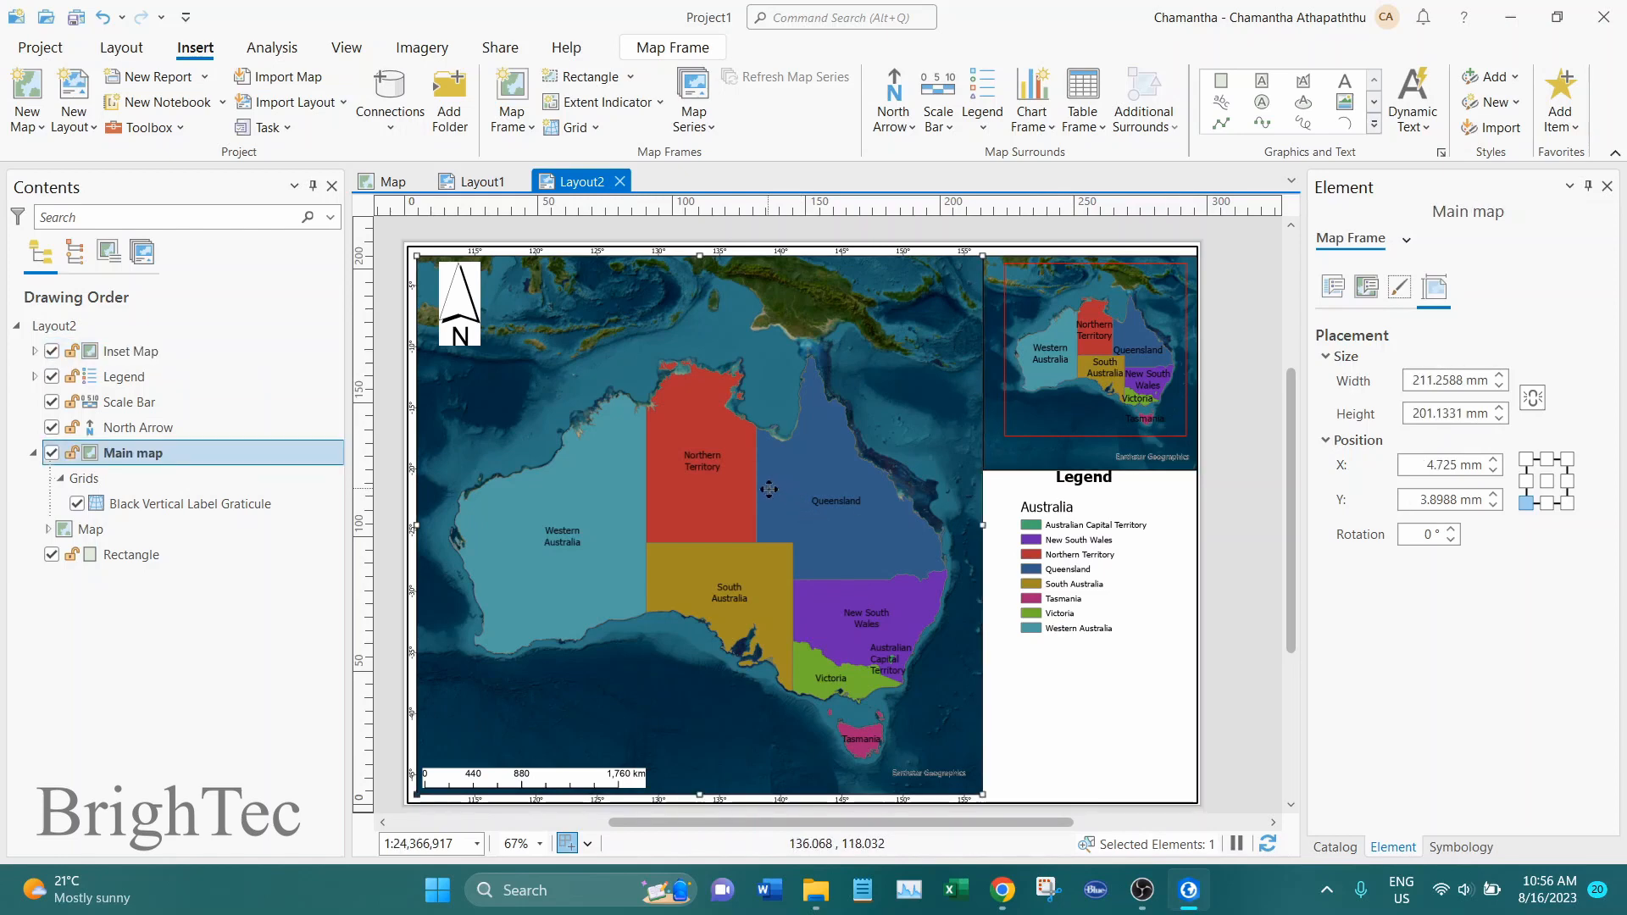
right_click(769, 489)
left_click(602, 22)
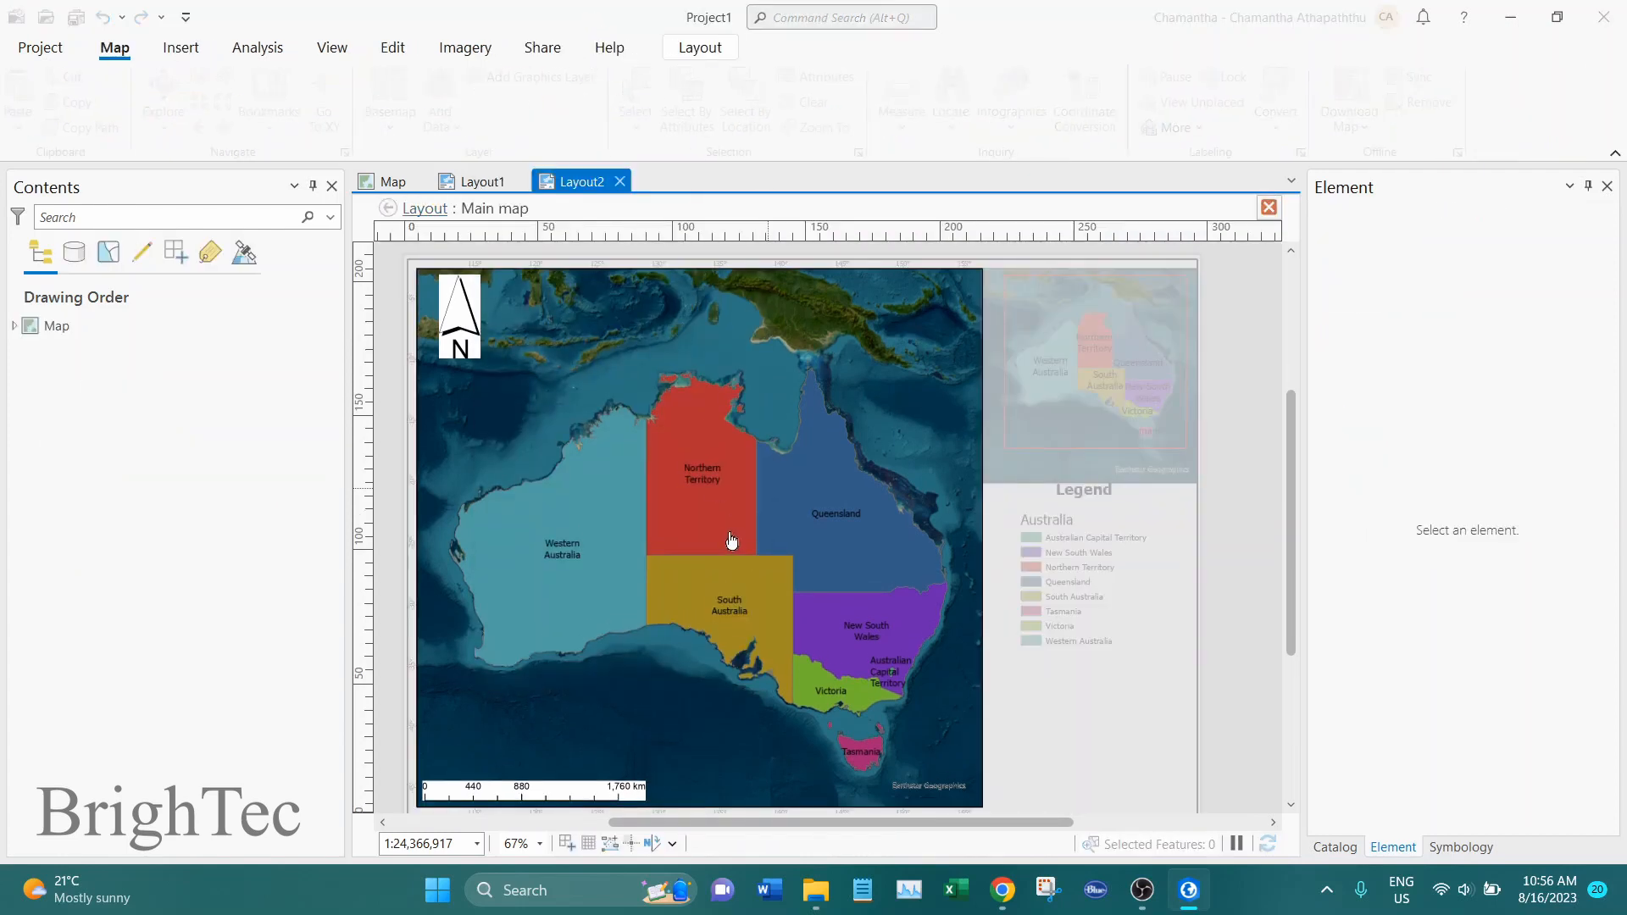
scroll(729, 538, "up", 3)
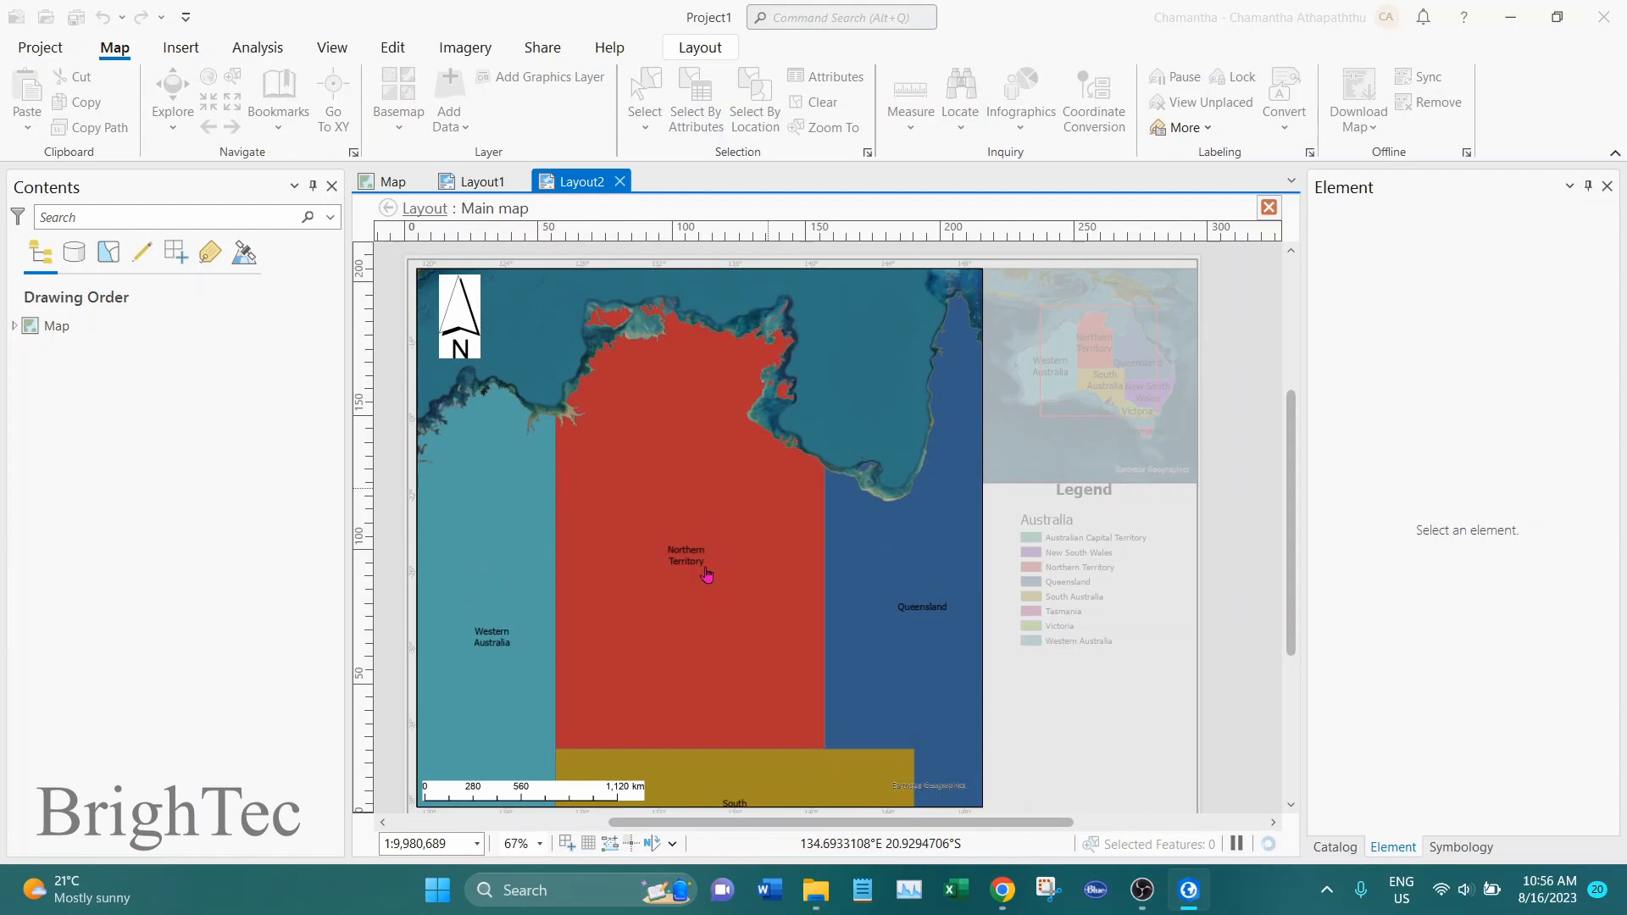
left_click(425, 209)
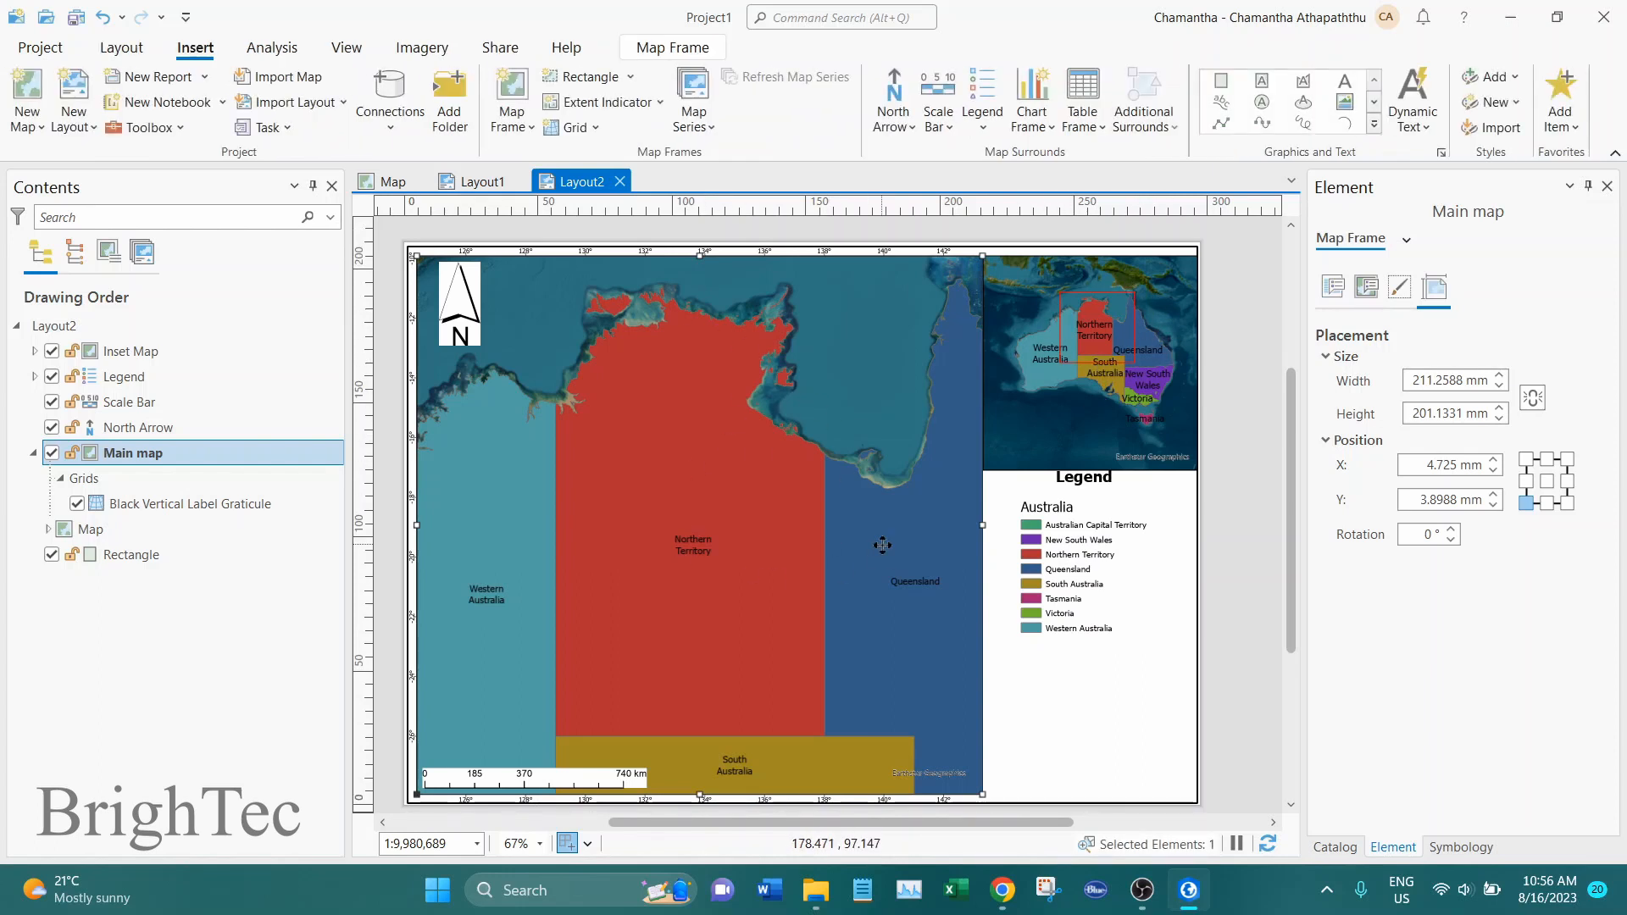
scroll(881, 548, "down", 1)
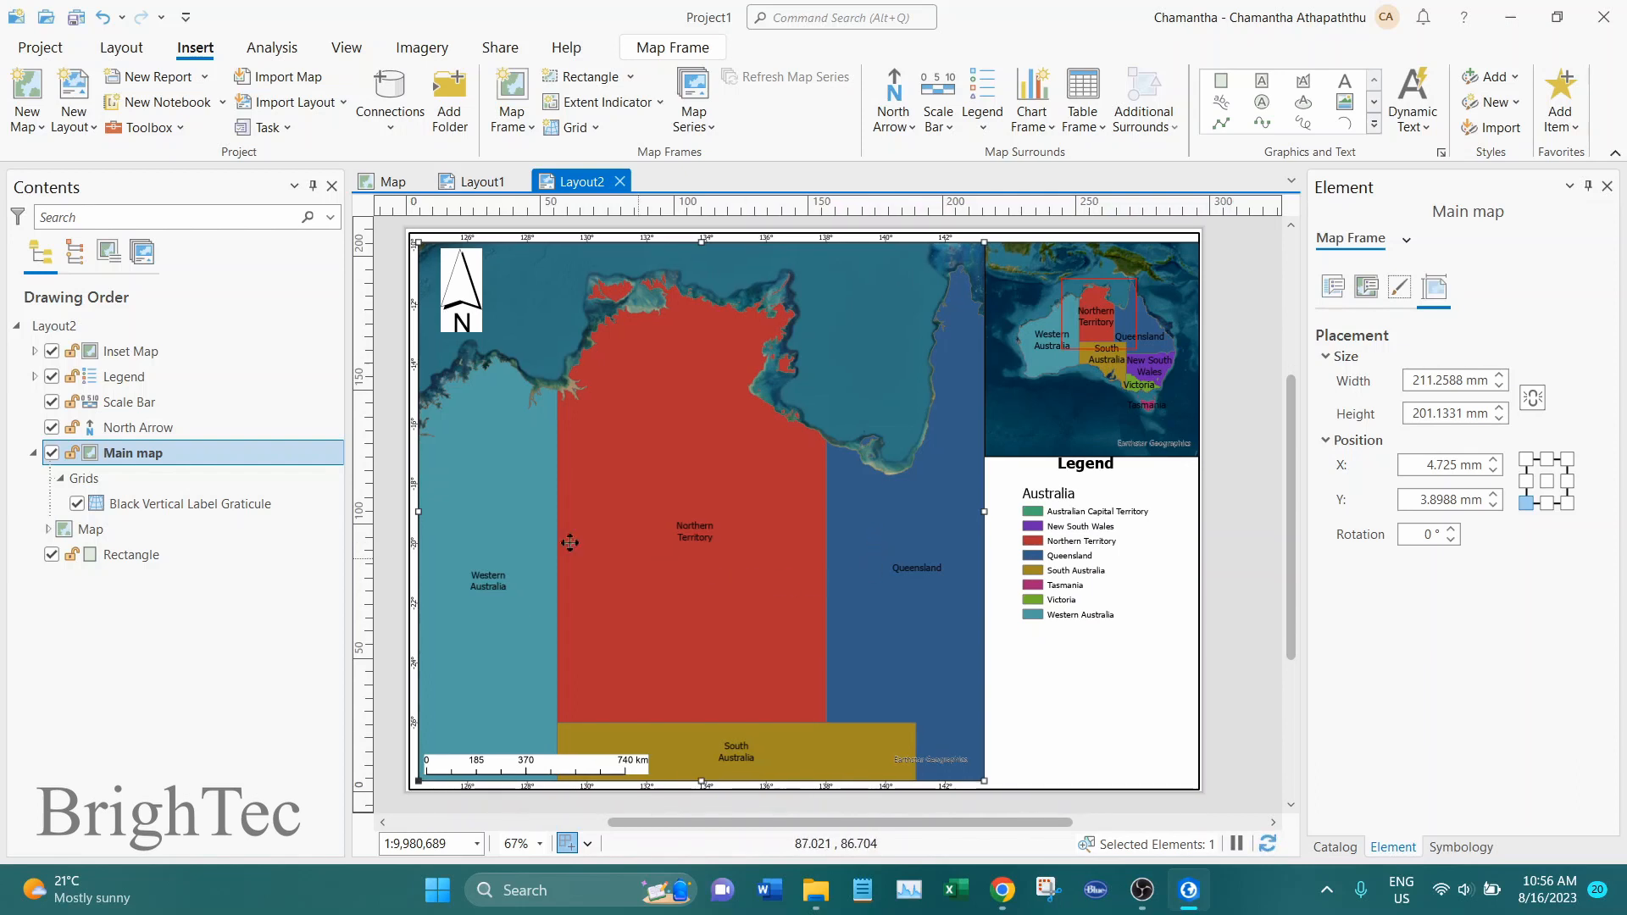
Step: Change the north arrow to the gallery's second style, with the N above the arrow, and shift it to about X 17.2, Y 183.1 mm
left_click(460, 301)
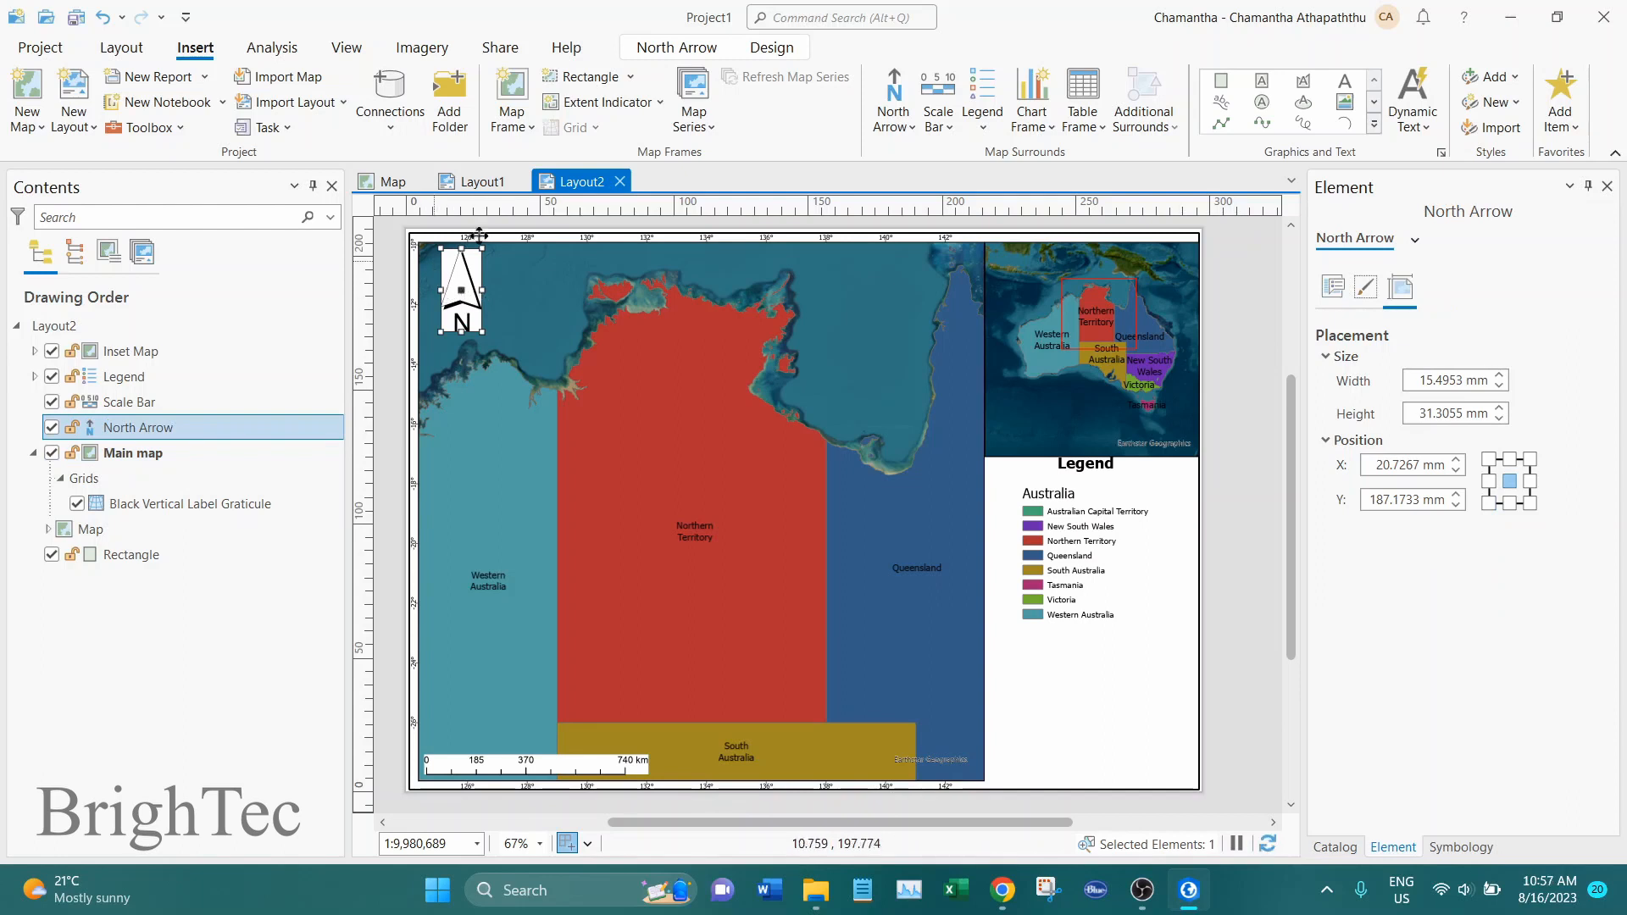
left_click(663, 49)
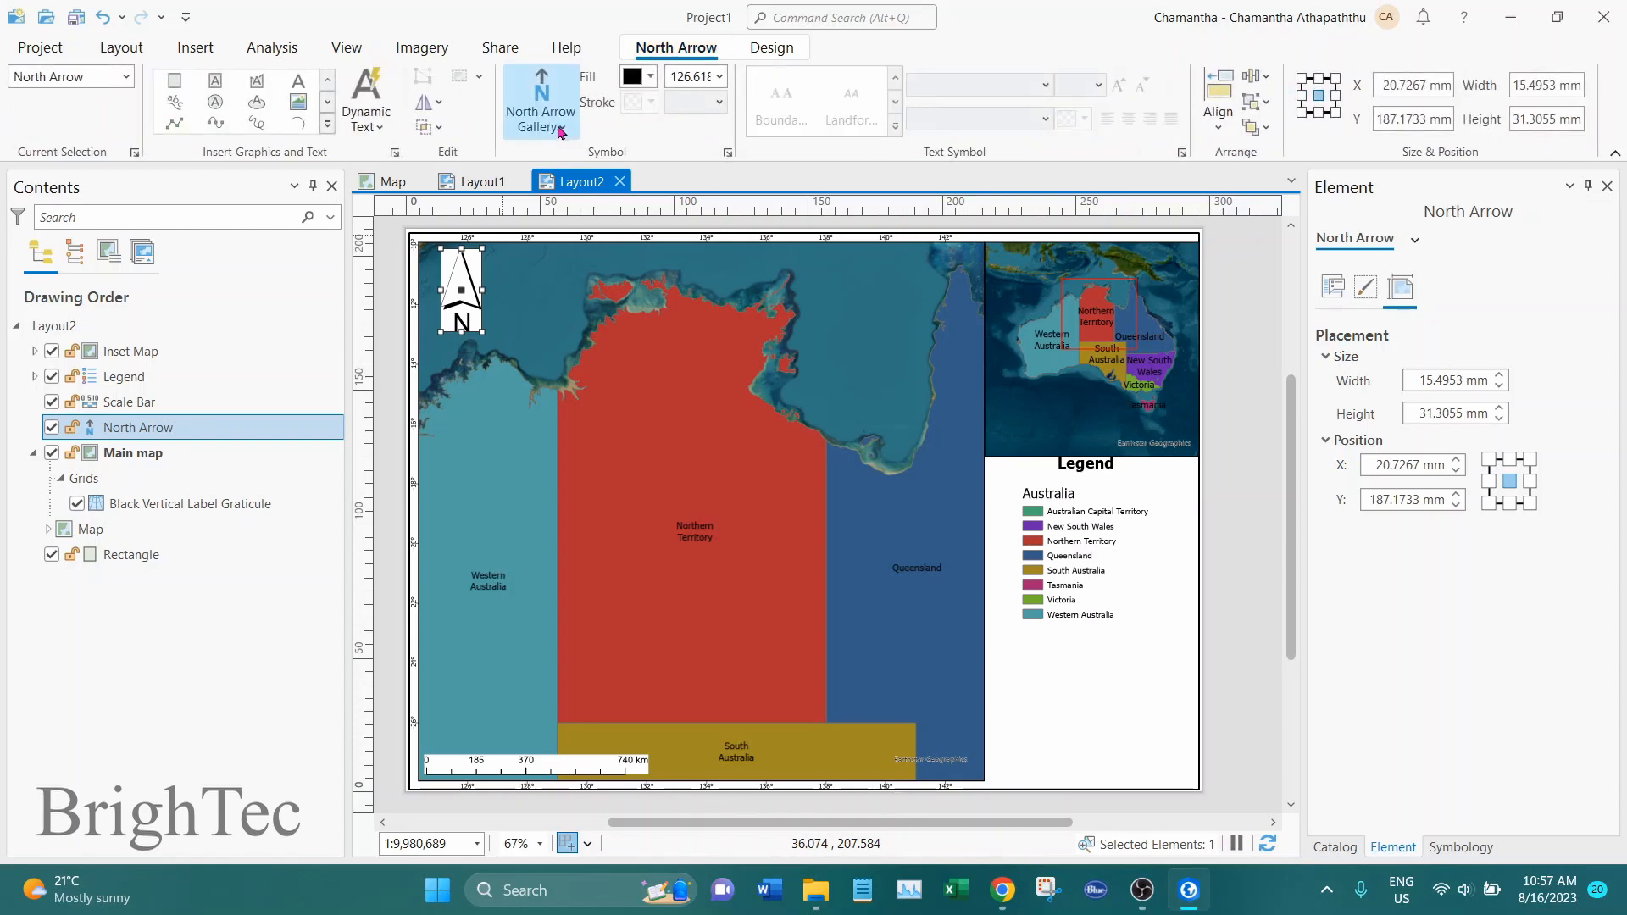
left_click(559, 129)
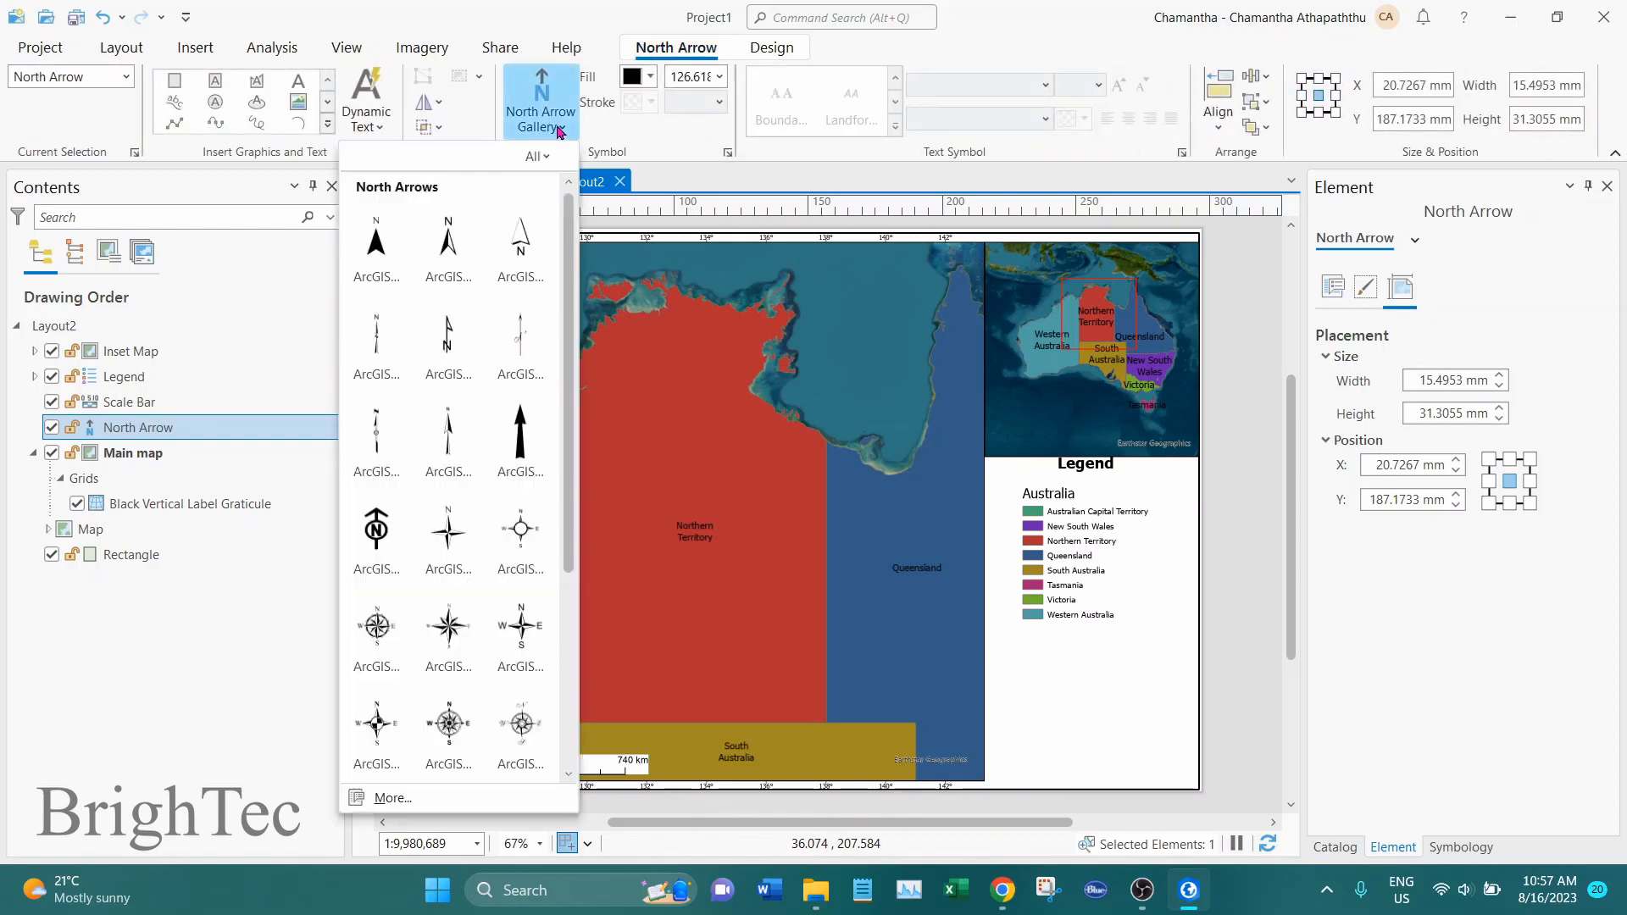
left_click(449, 260)
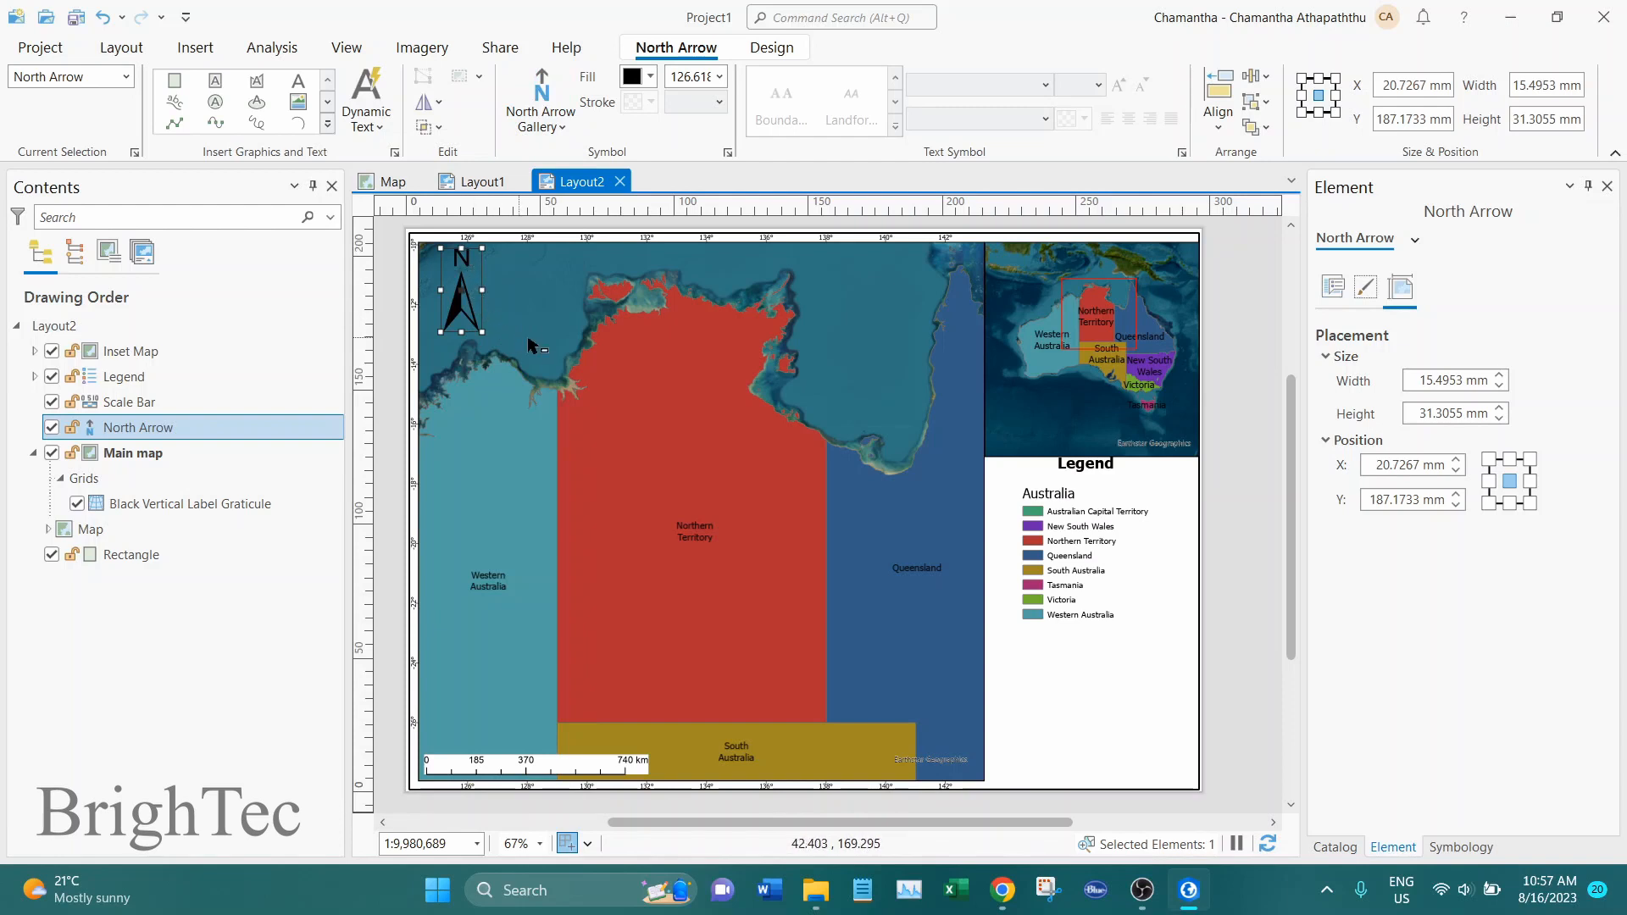
left_click(532, 347)
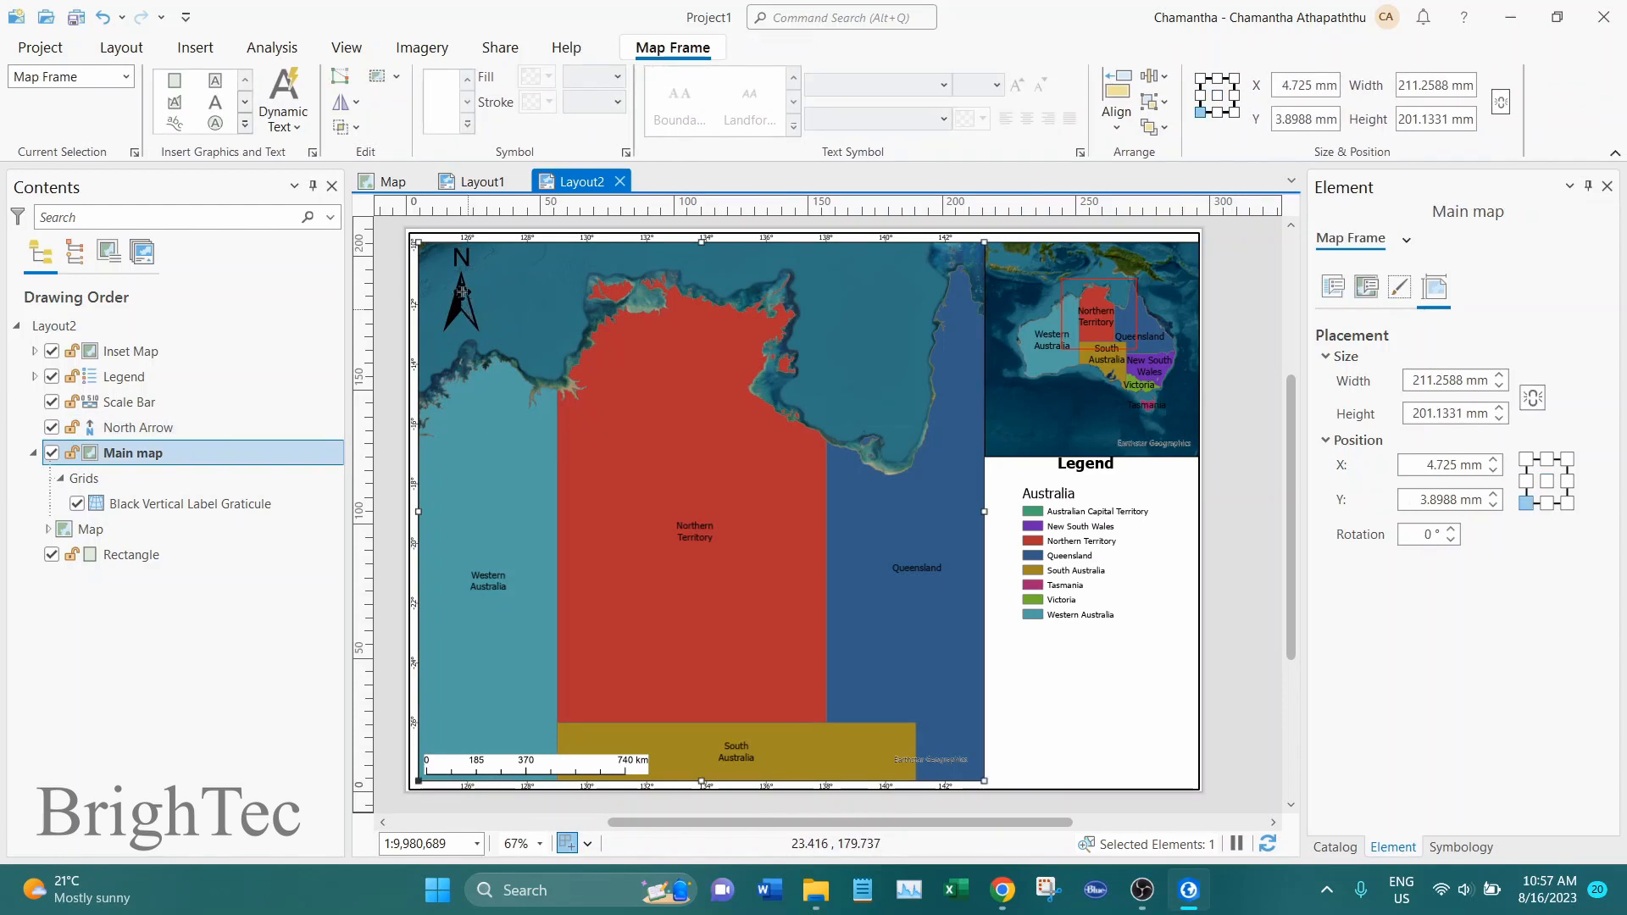
left_click_drag(462, 292, 453, 312)
left_click(615, 413)
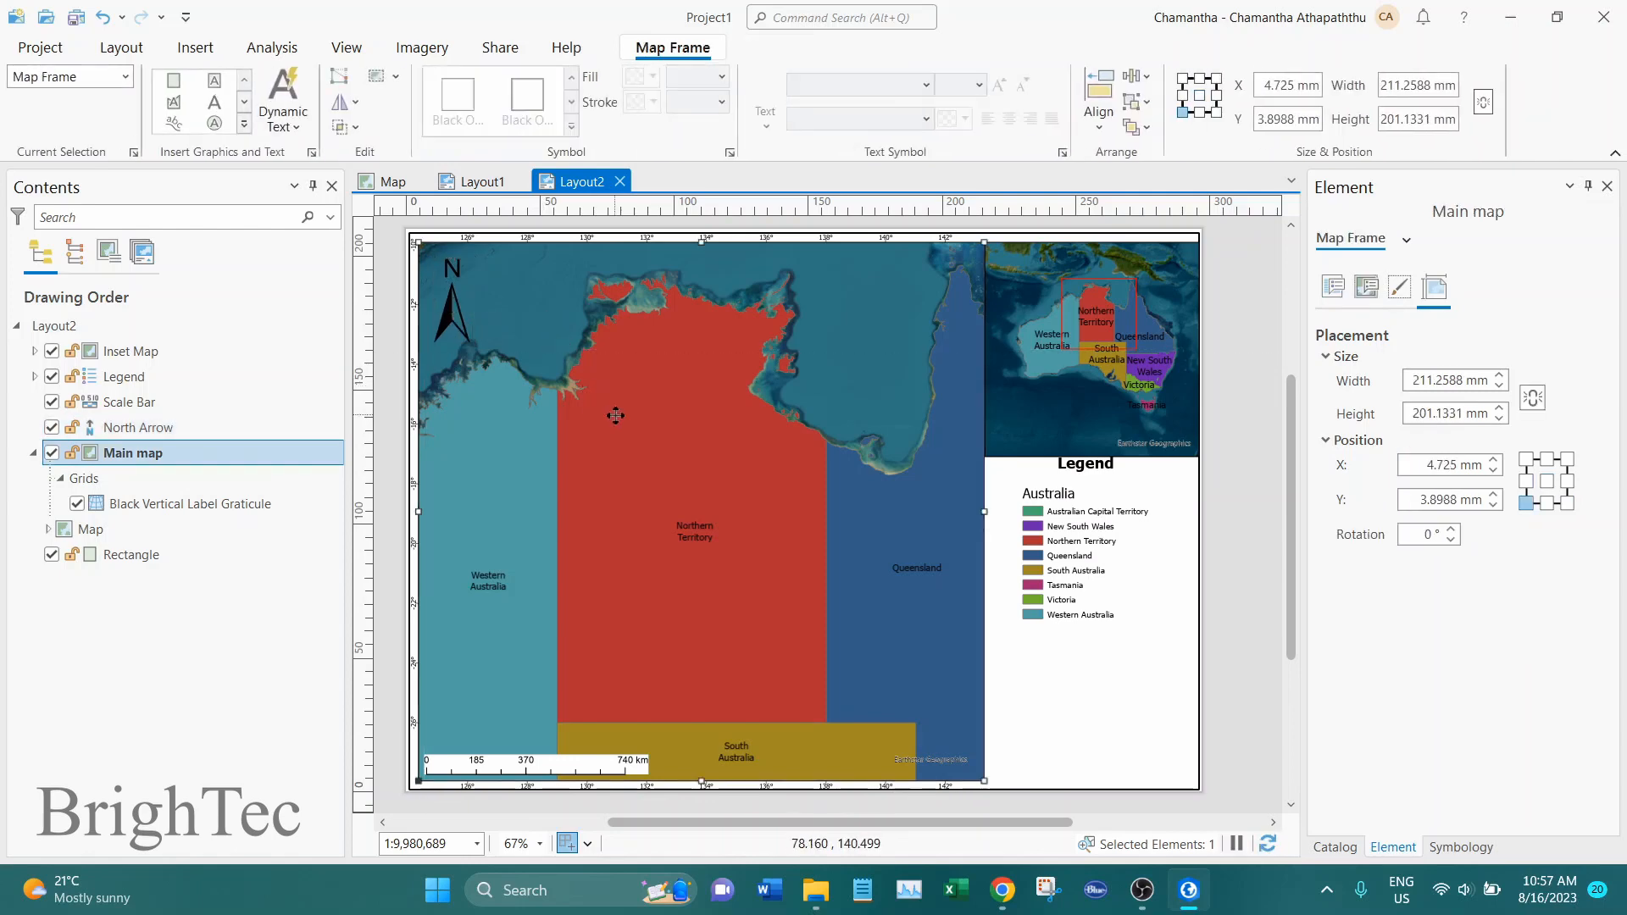
Step: Give the north arrow a white background with an X gap and Y gap of 2 mm
right_click(447, 320)
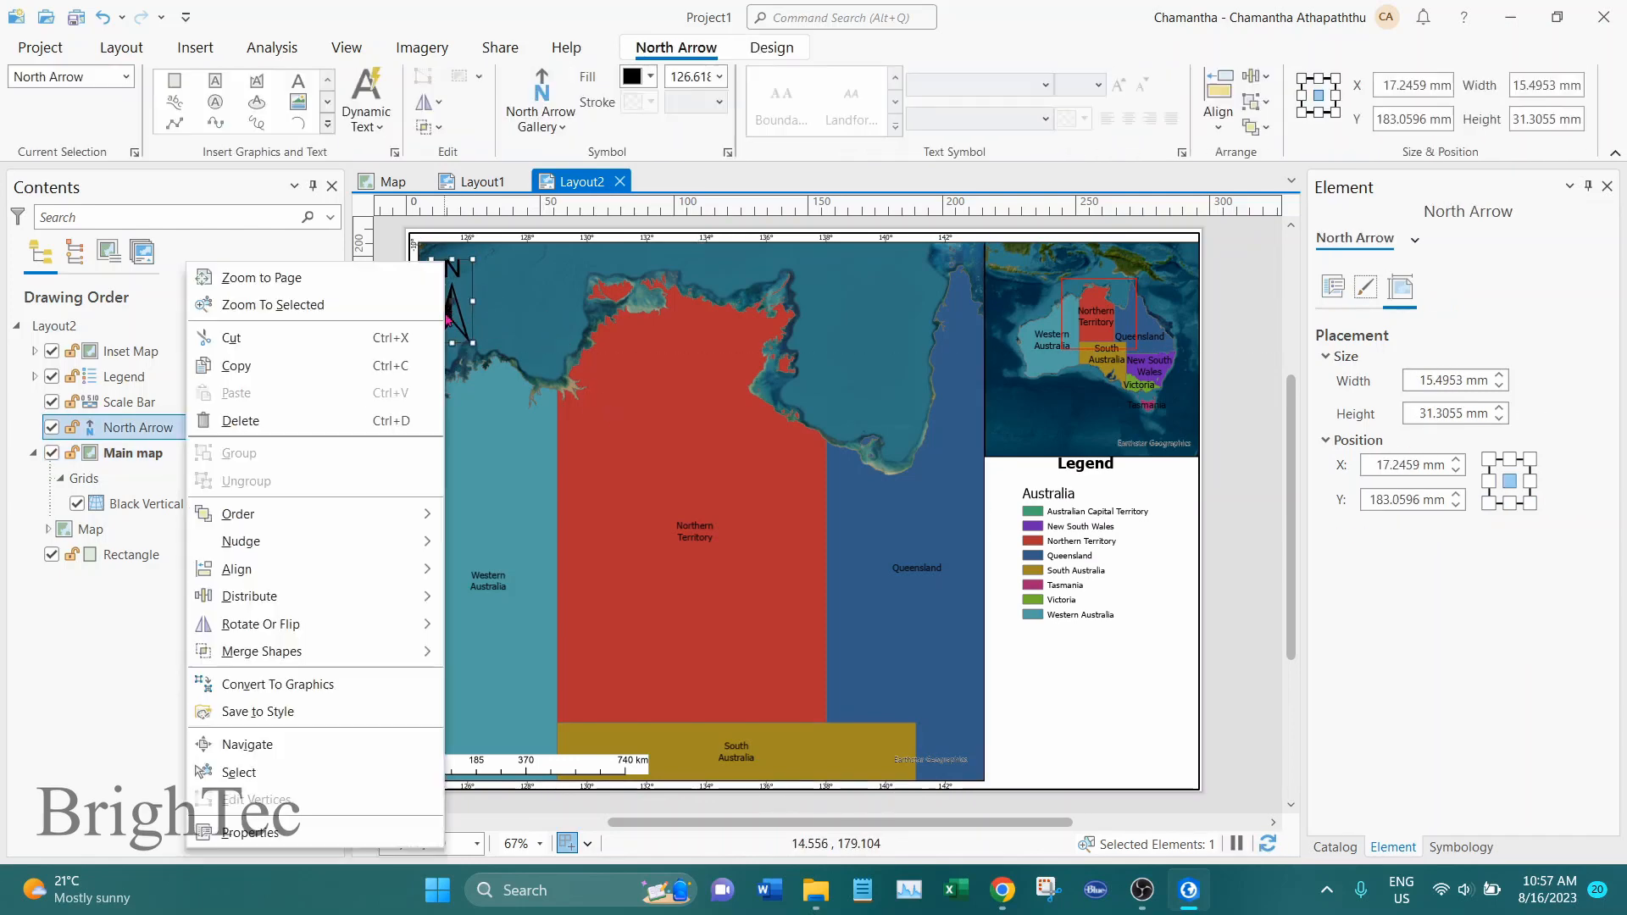
left_click(303, 835)
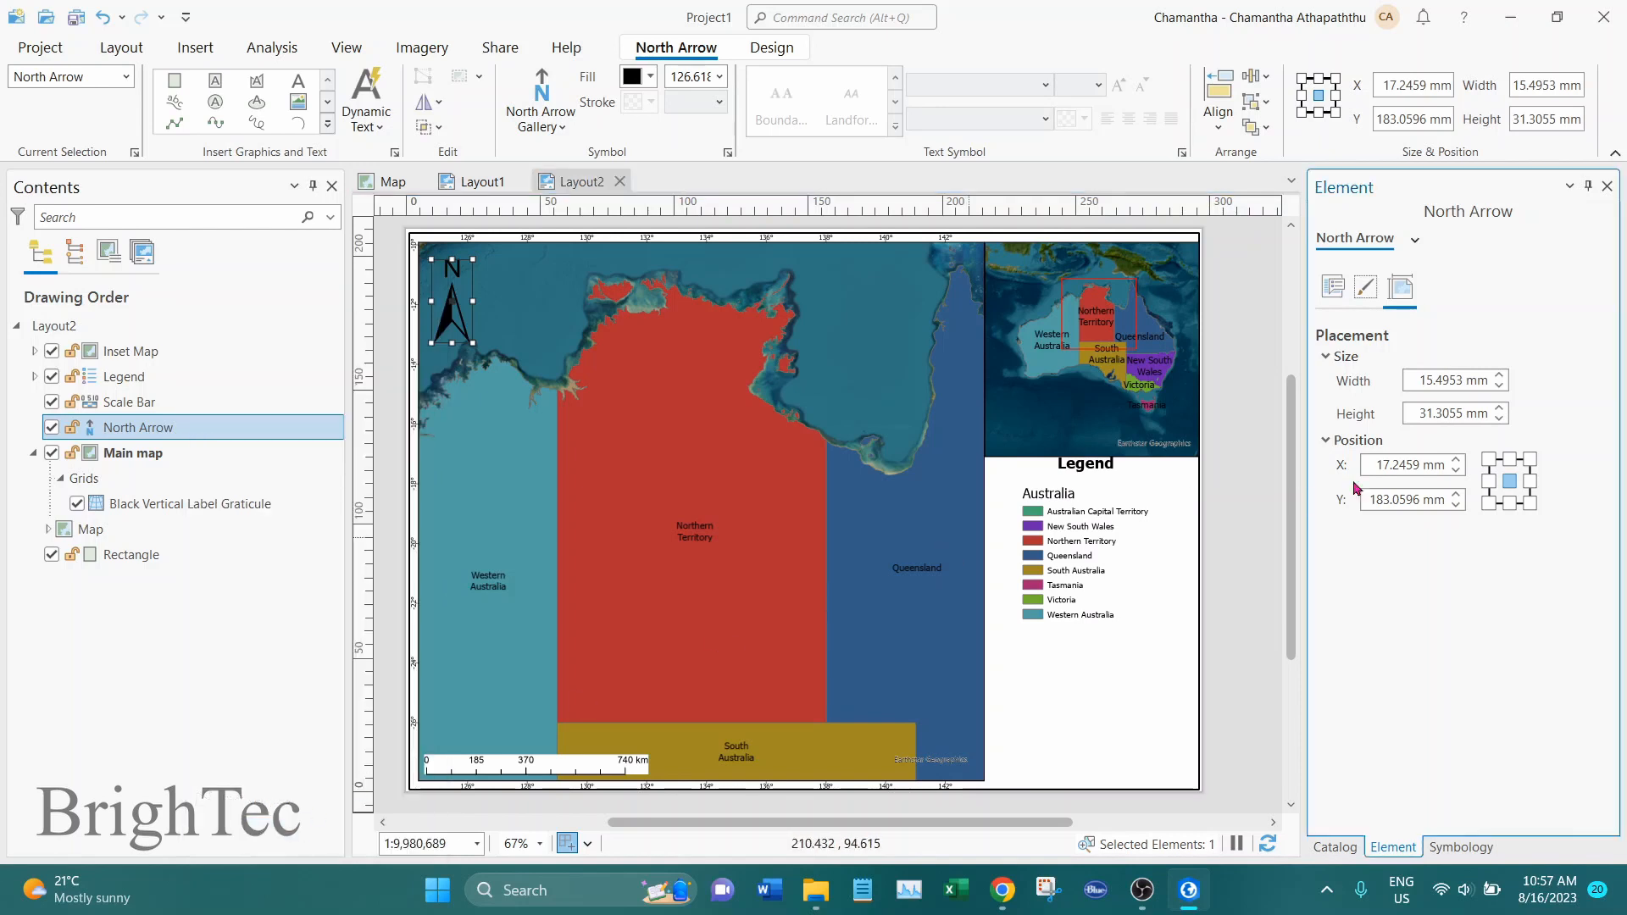
left_click(1365, 287)
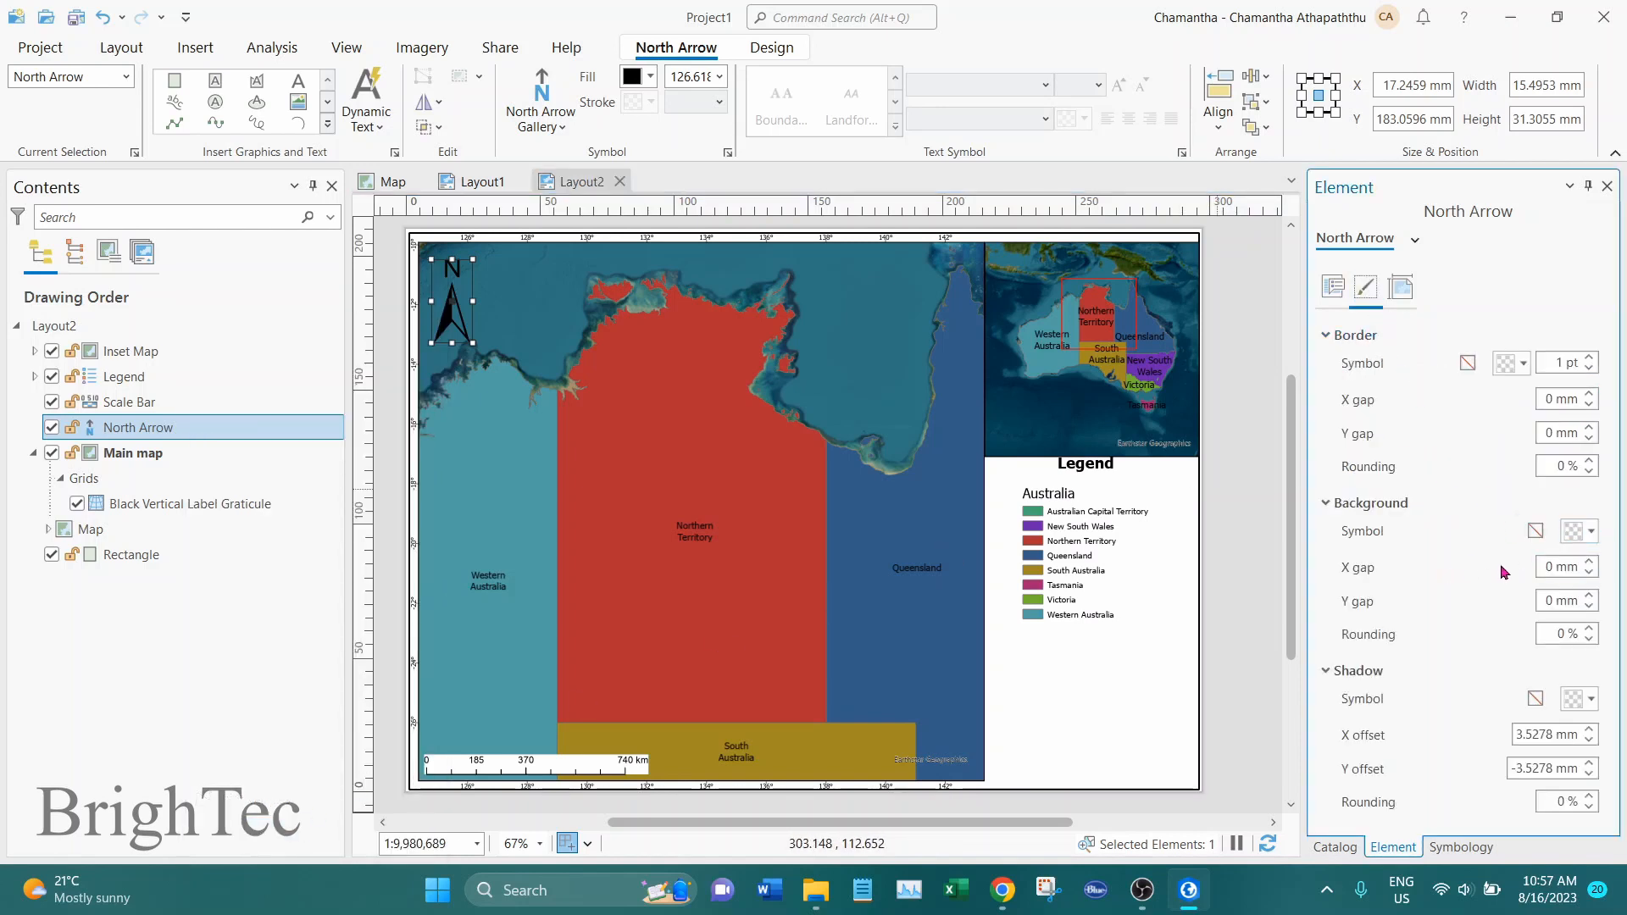
left_click(1591, 536)
left_click(1334, 605)
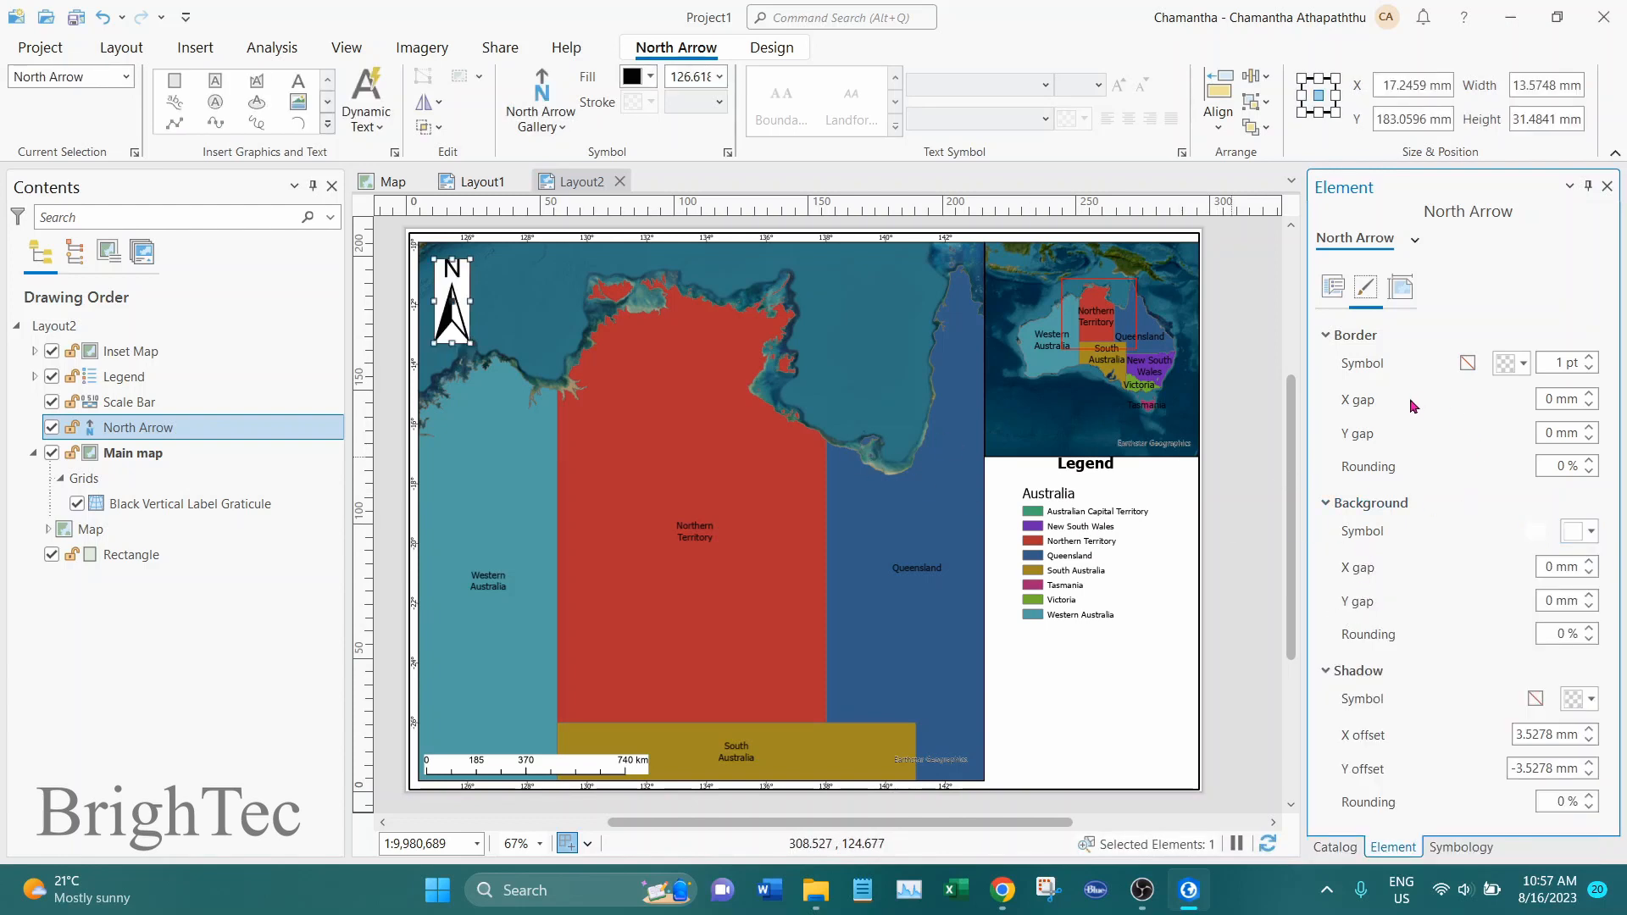
left_click(1592, 568)
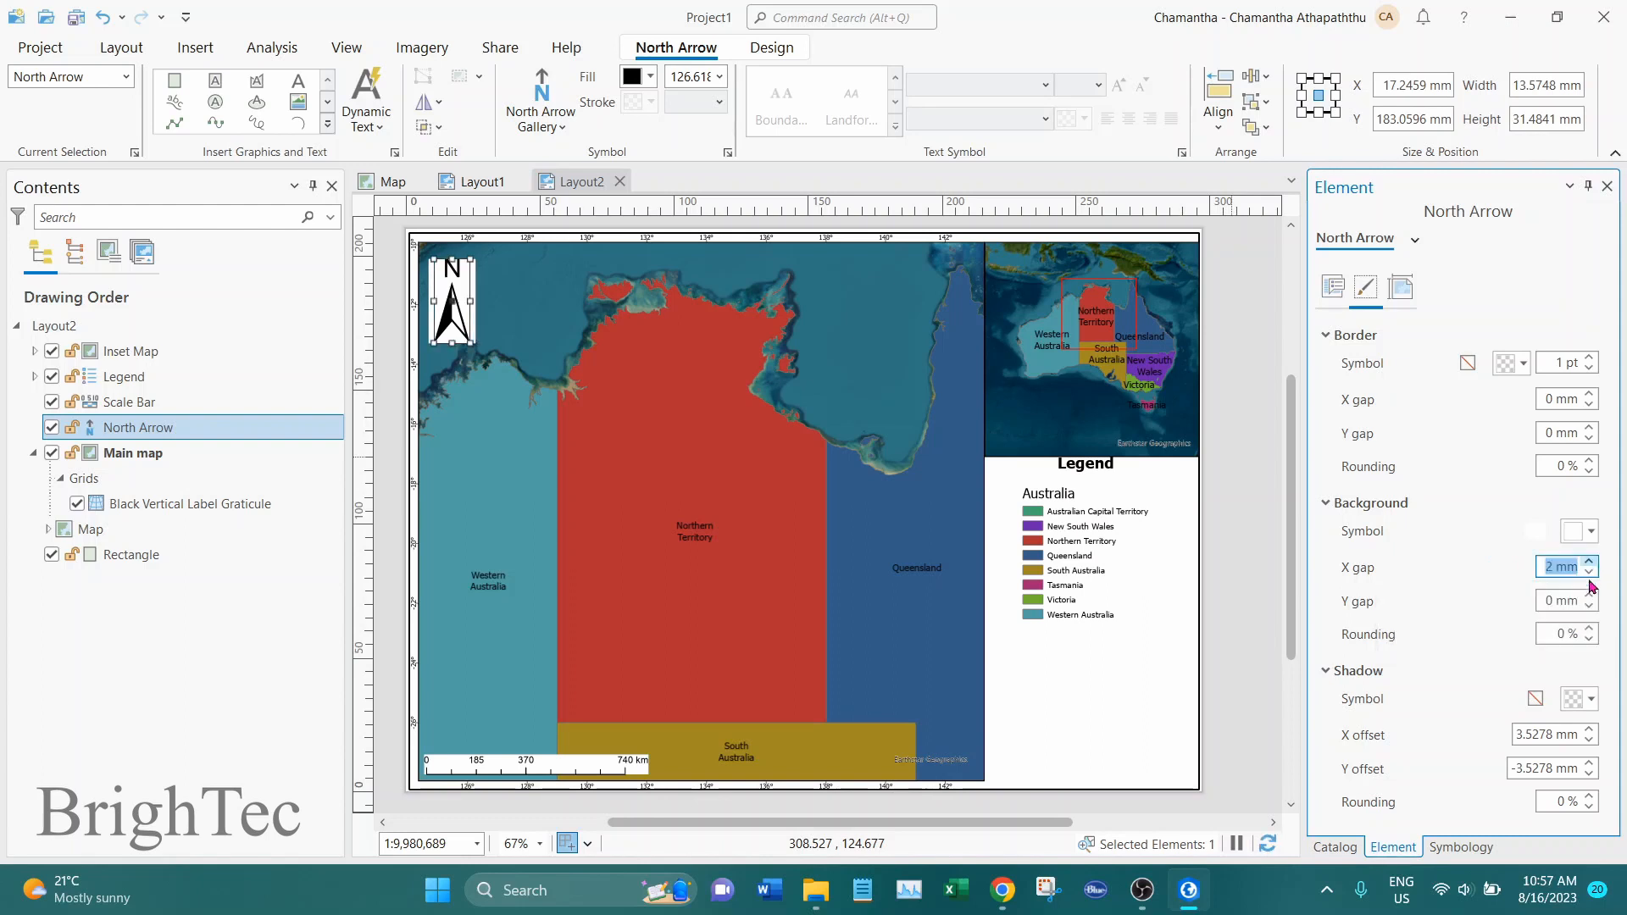
left_click(1591, 597)
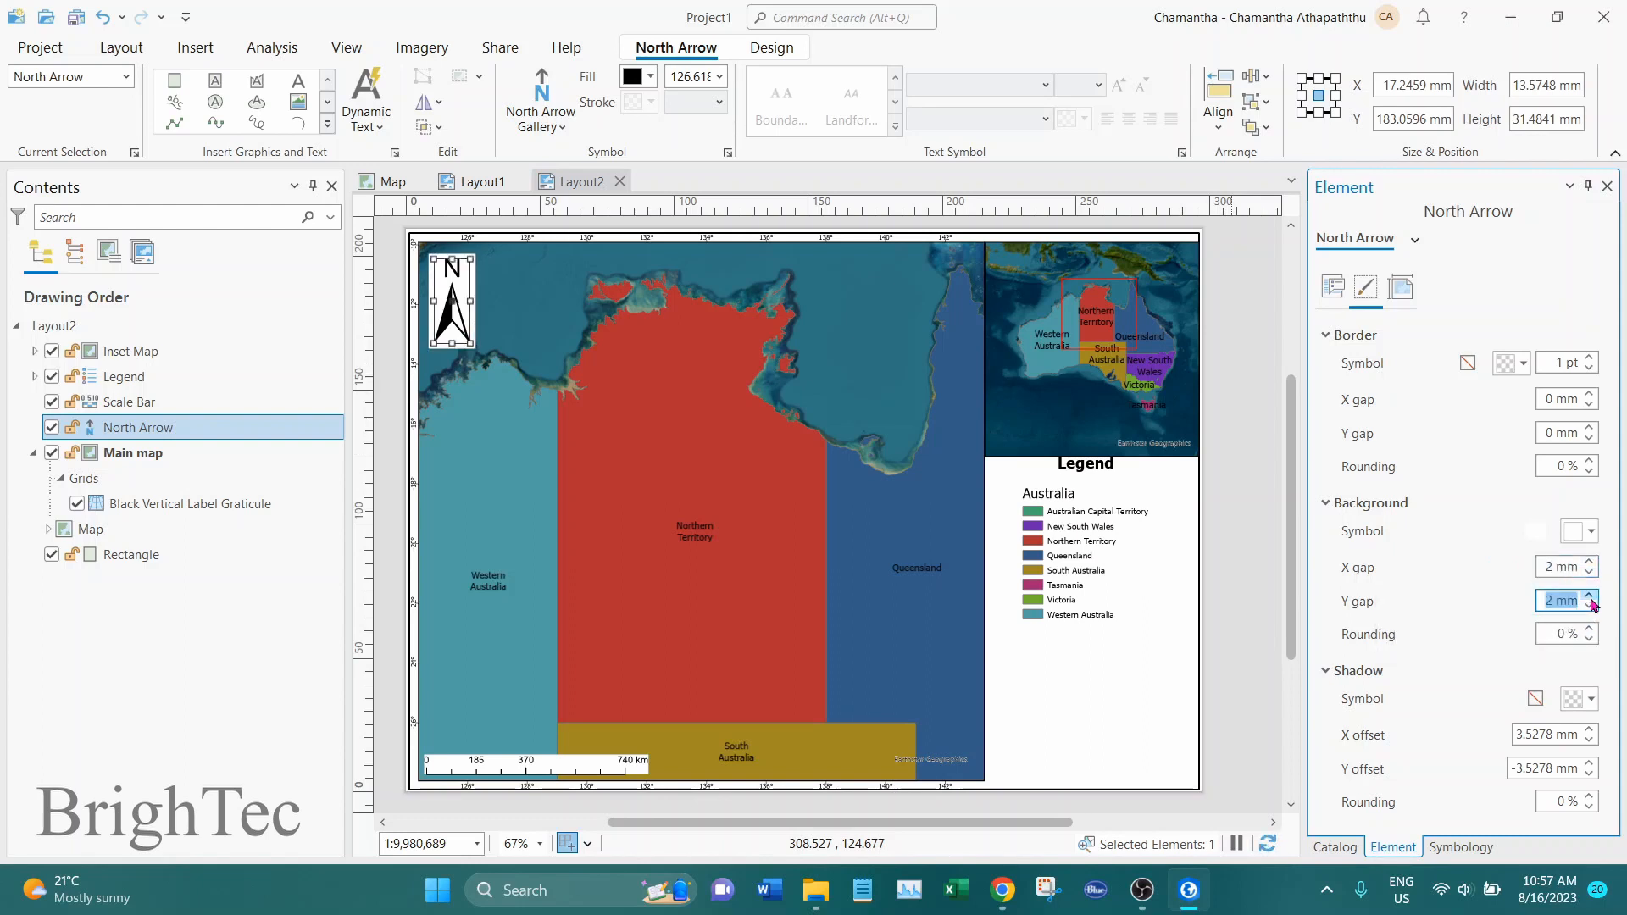
left_click(774, 453)
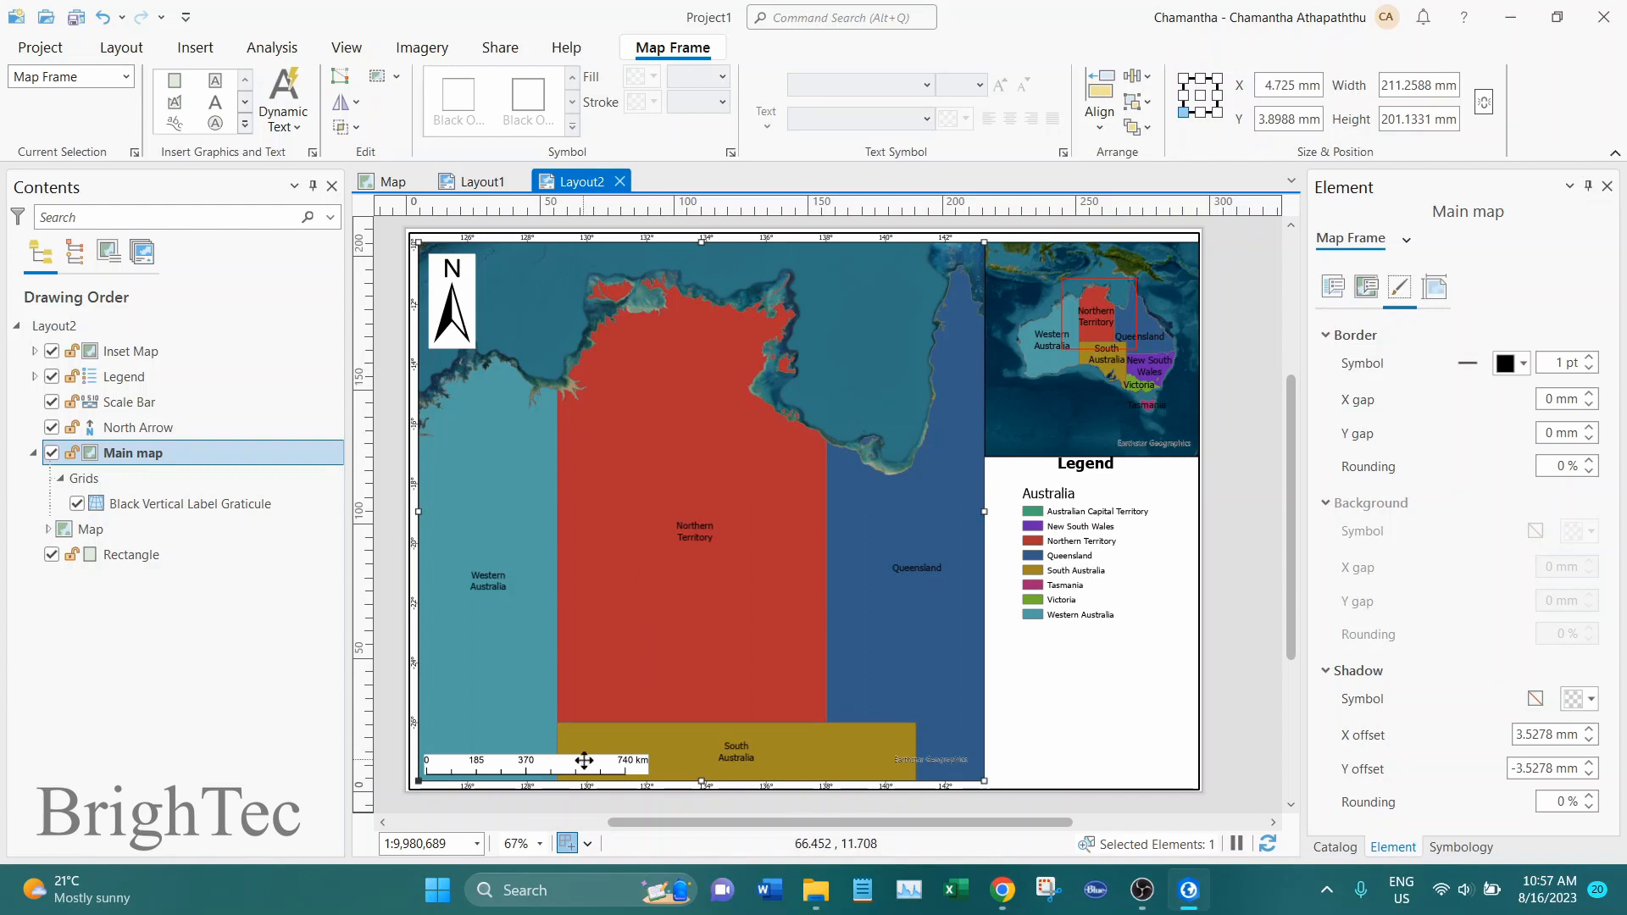
Step: Move the legend slightly down so its title clears the inset map
left_click(1137, 571)
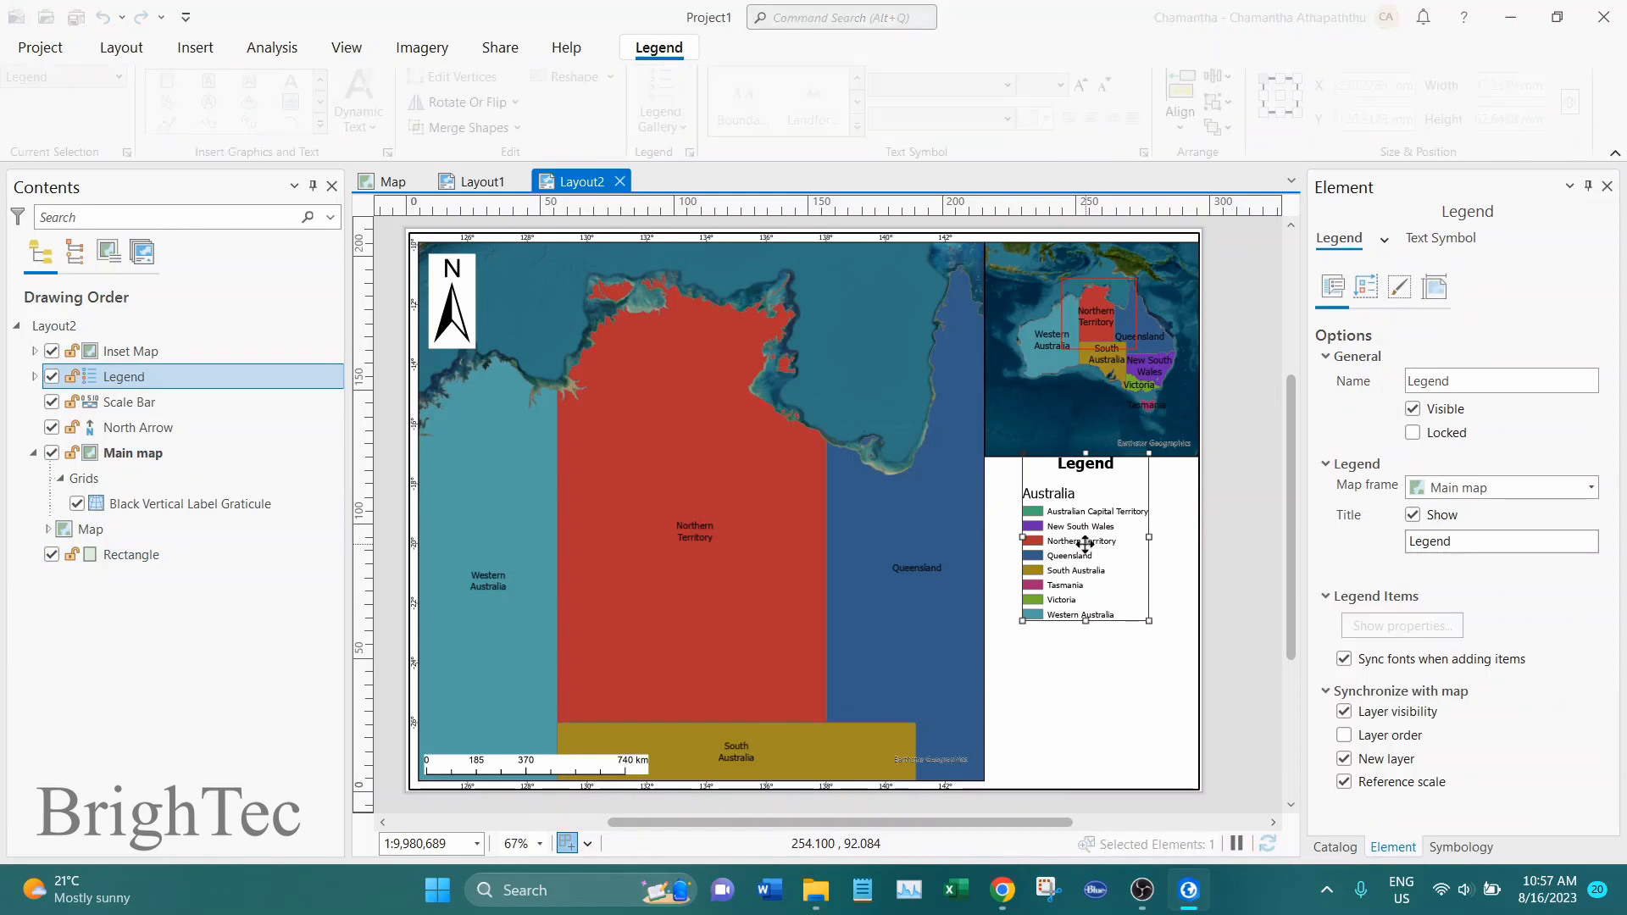
left_click_drag(1085, 550, 1083, 560)
left_click(1138, 629)
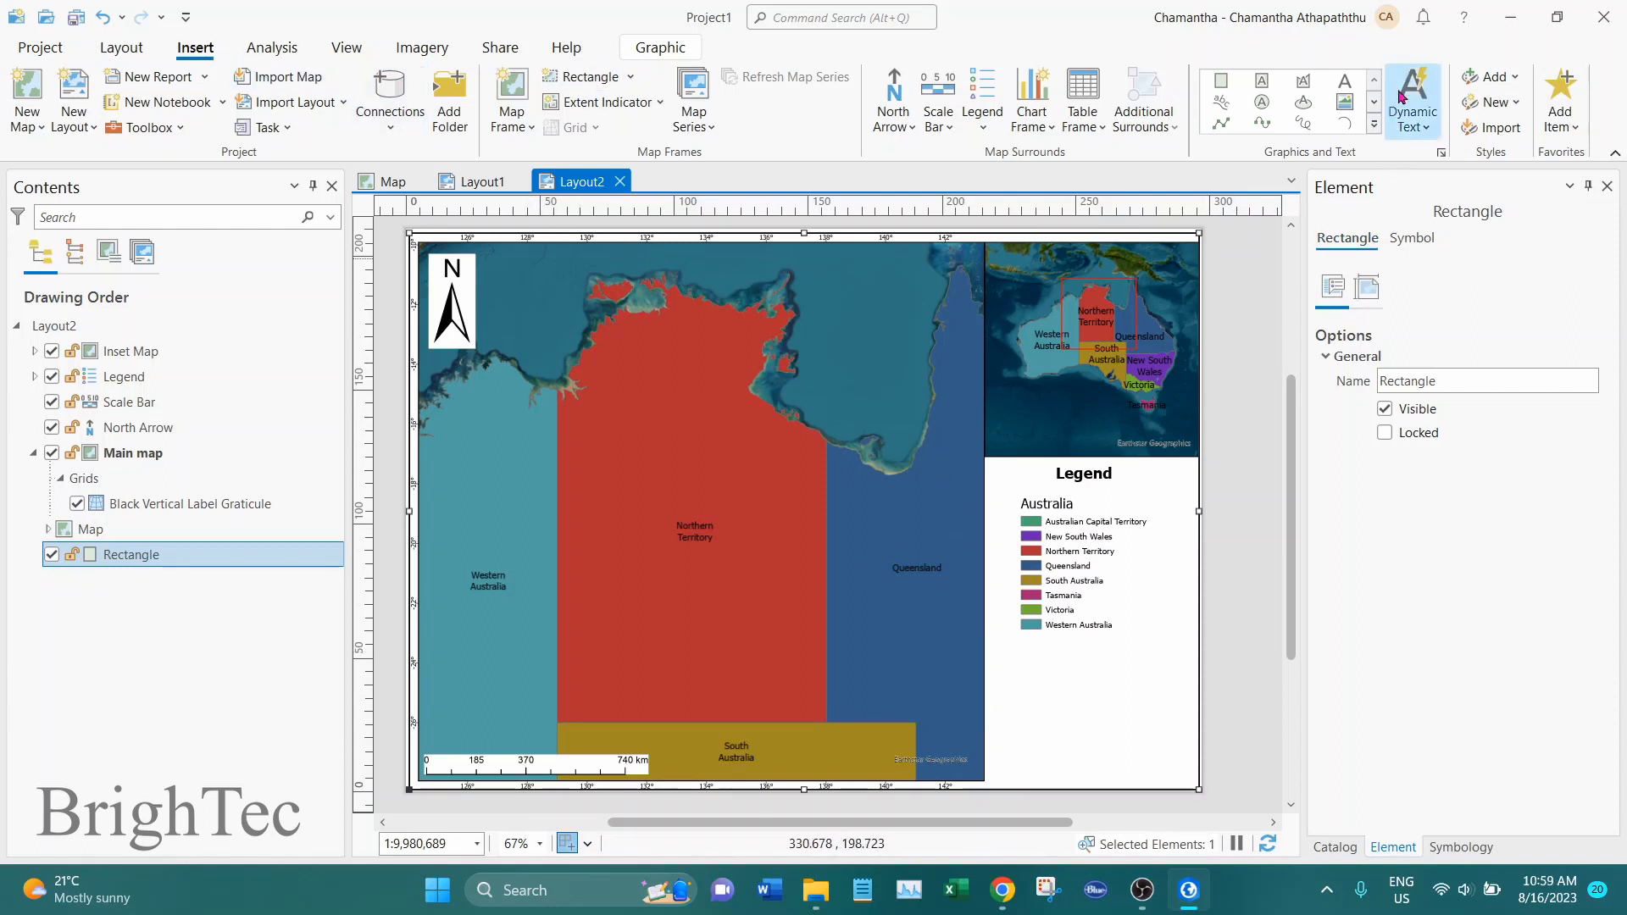
Step: Insert the main map's Spatial Reference dynamic text in a box directly below the legend, spanning nearly the full column width
left_click(1424, 129)
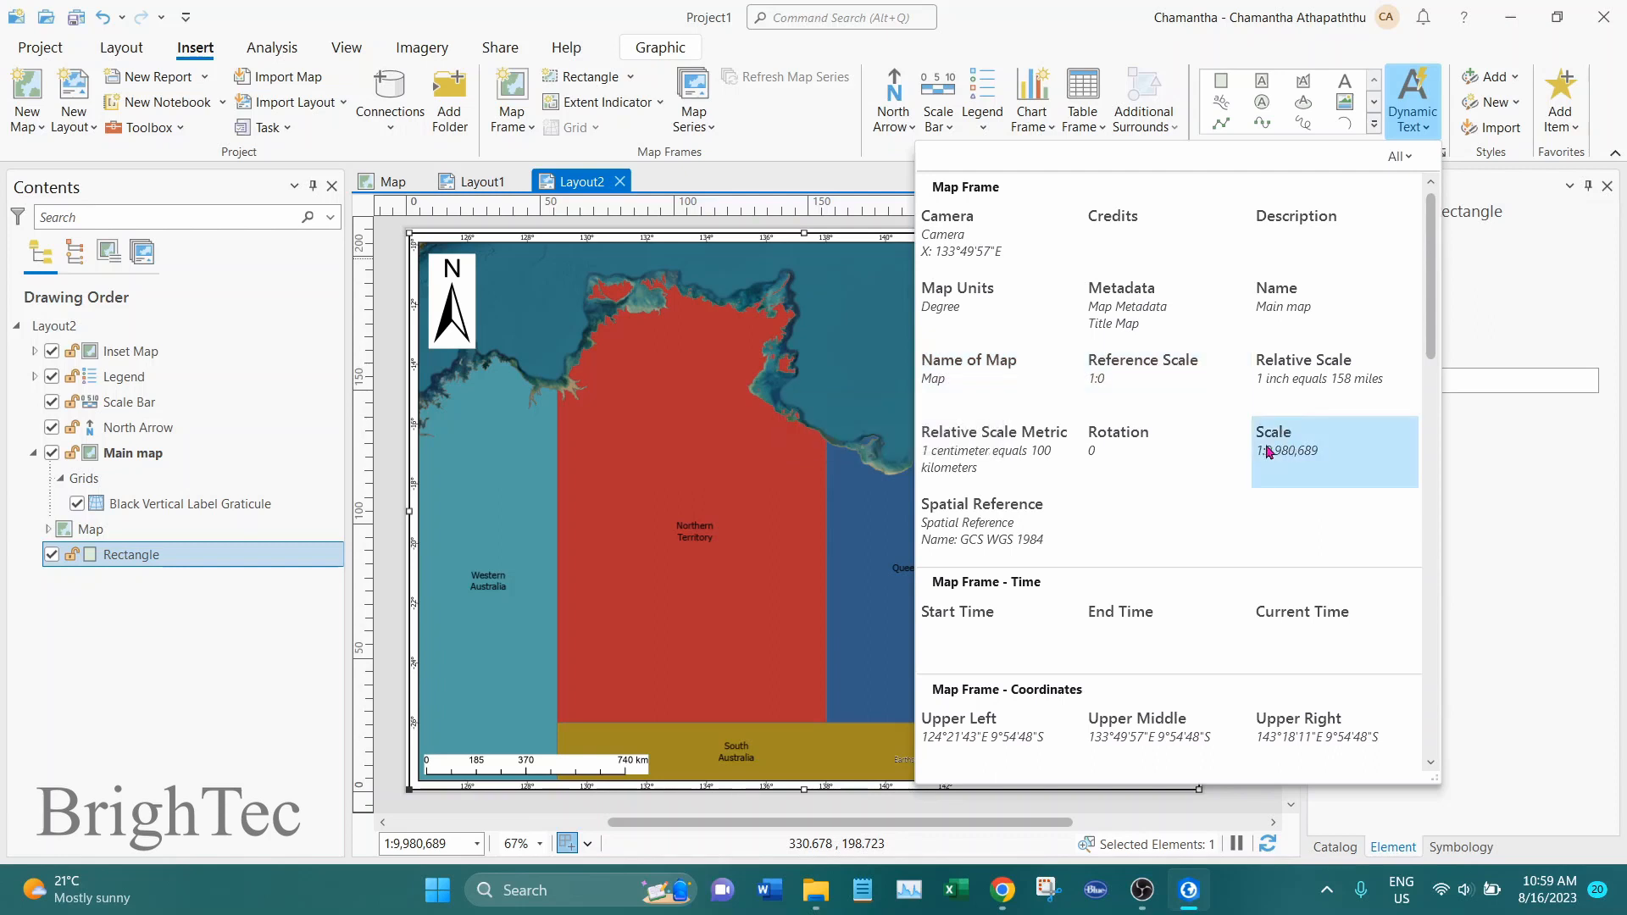
left_click_drag(1432, 311, 1433, 379)
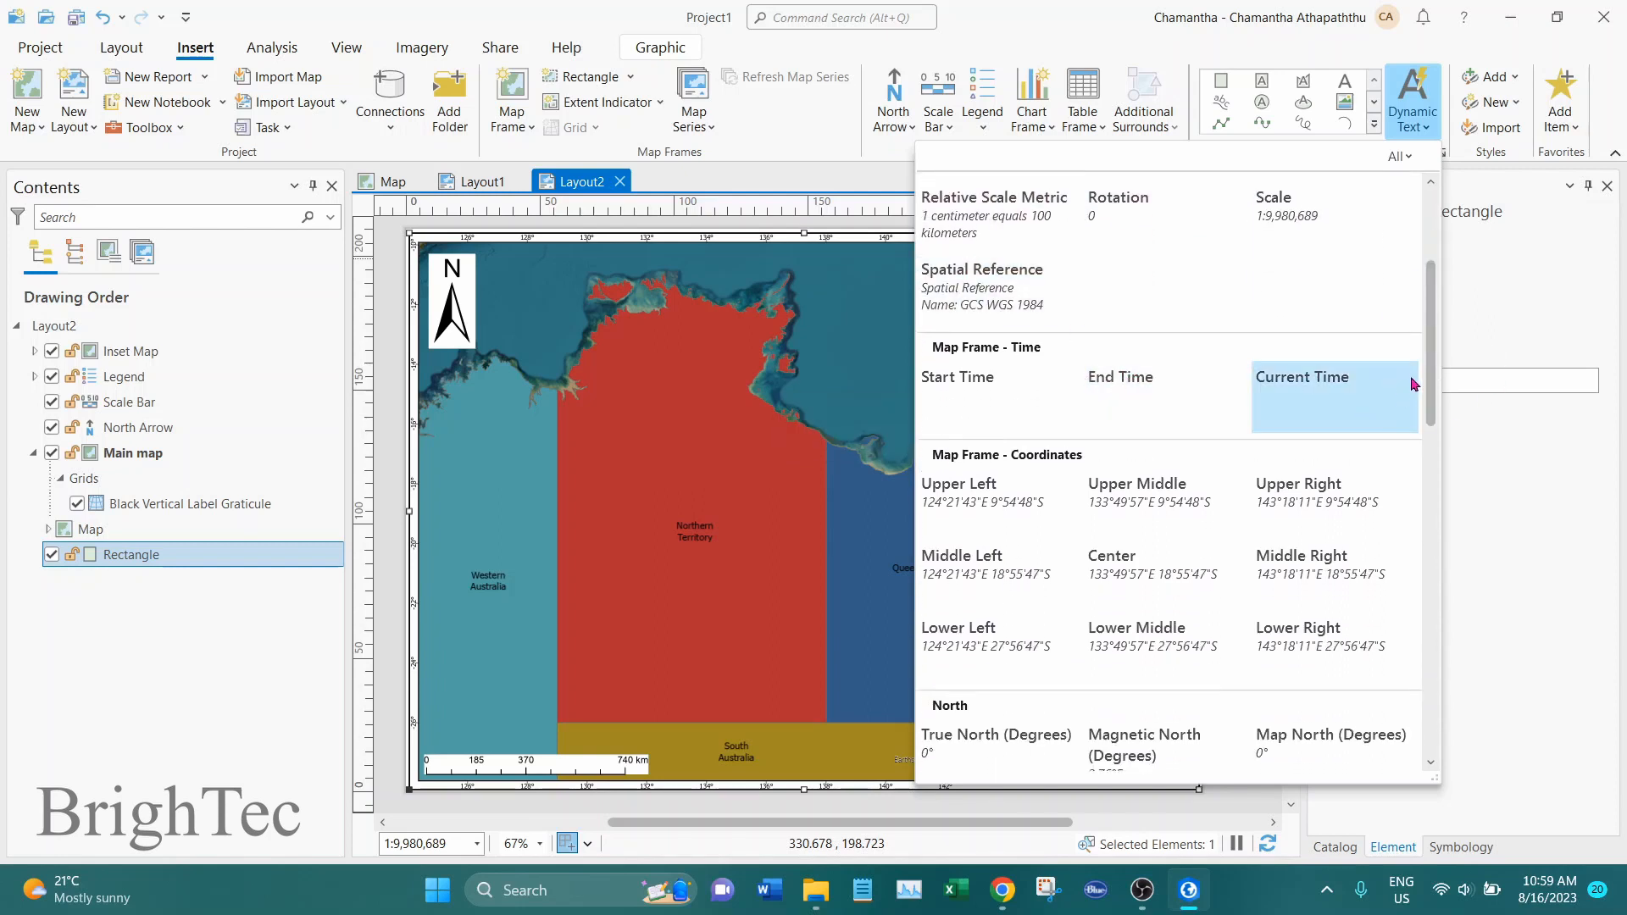
scroll(1430, 450, "down", 5)
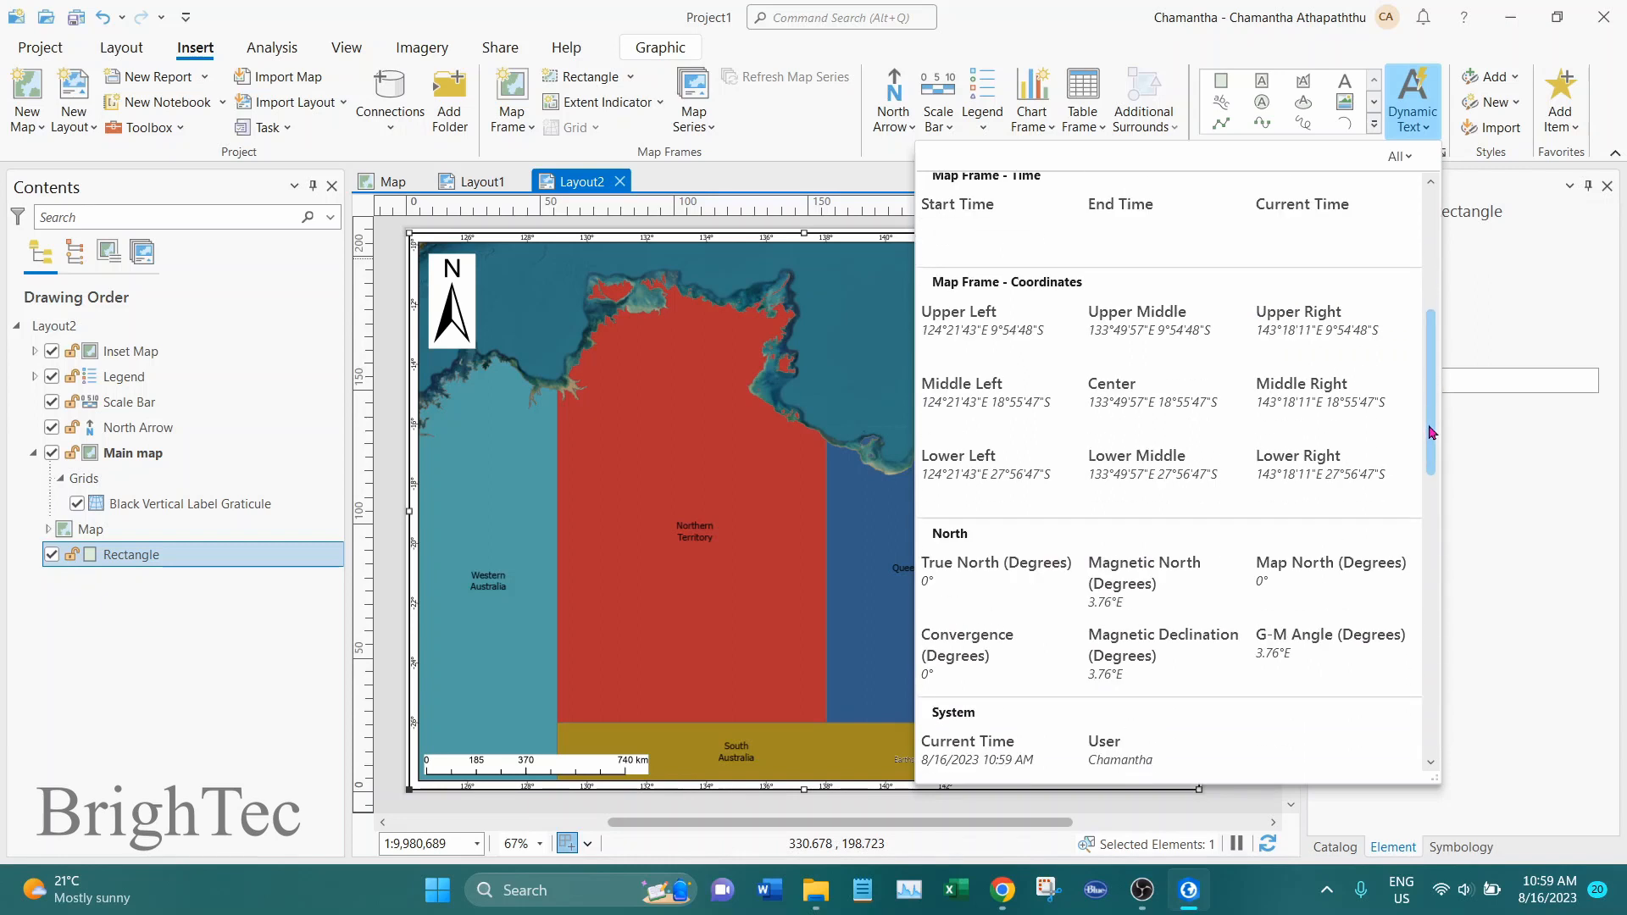
left_click_drag(1432, 474, 1431, 337)
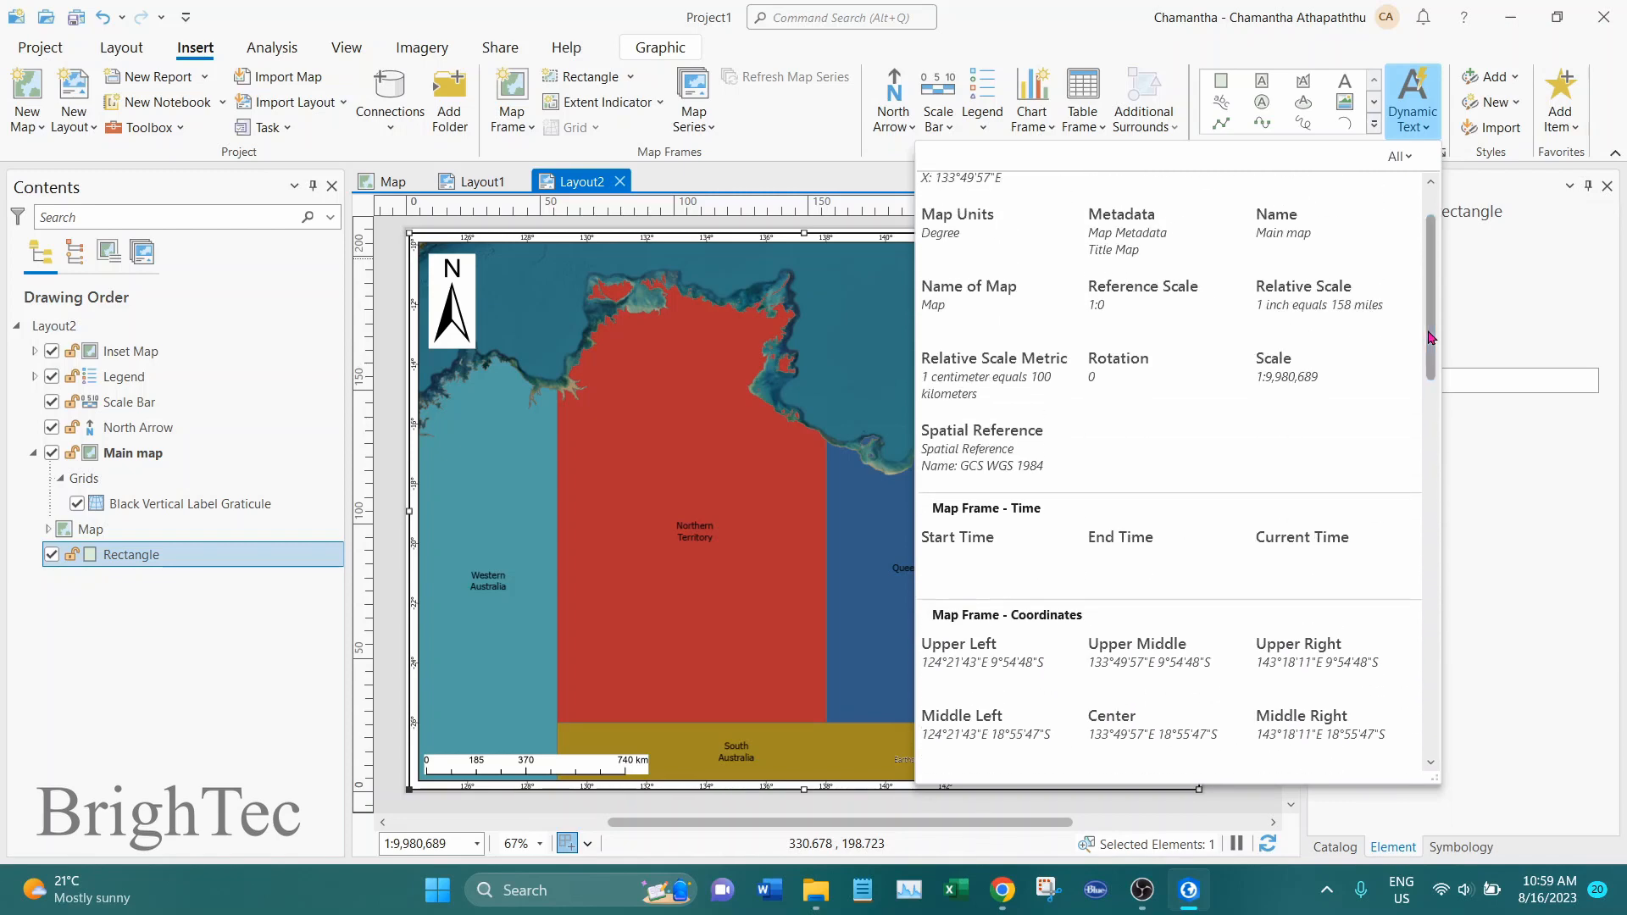
left_click(1028, 449)
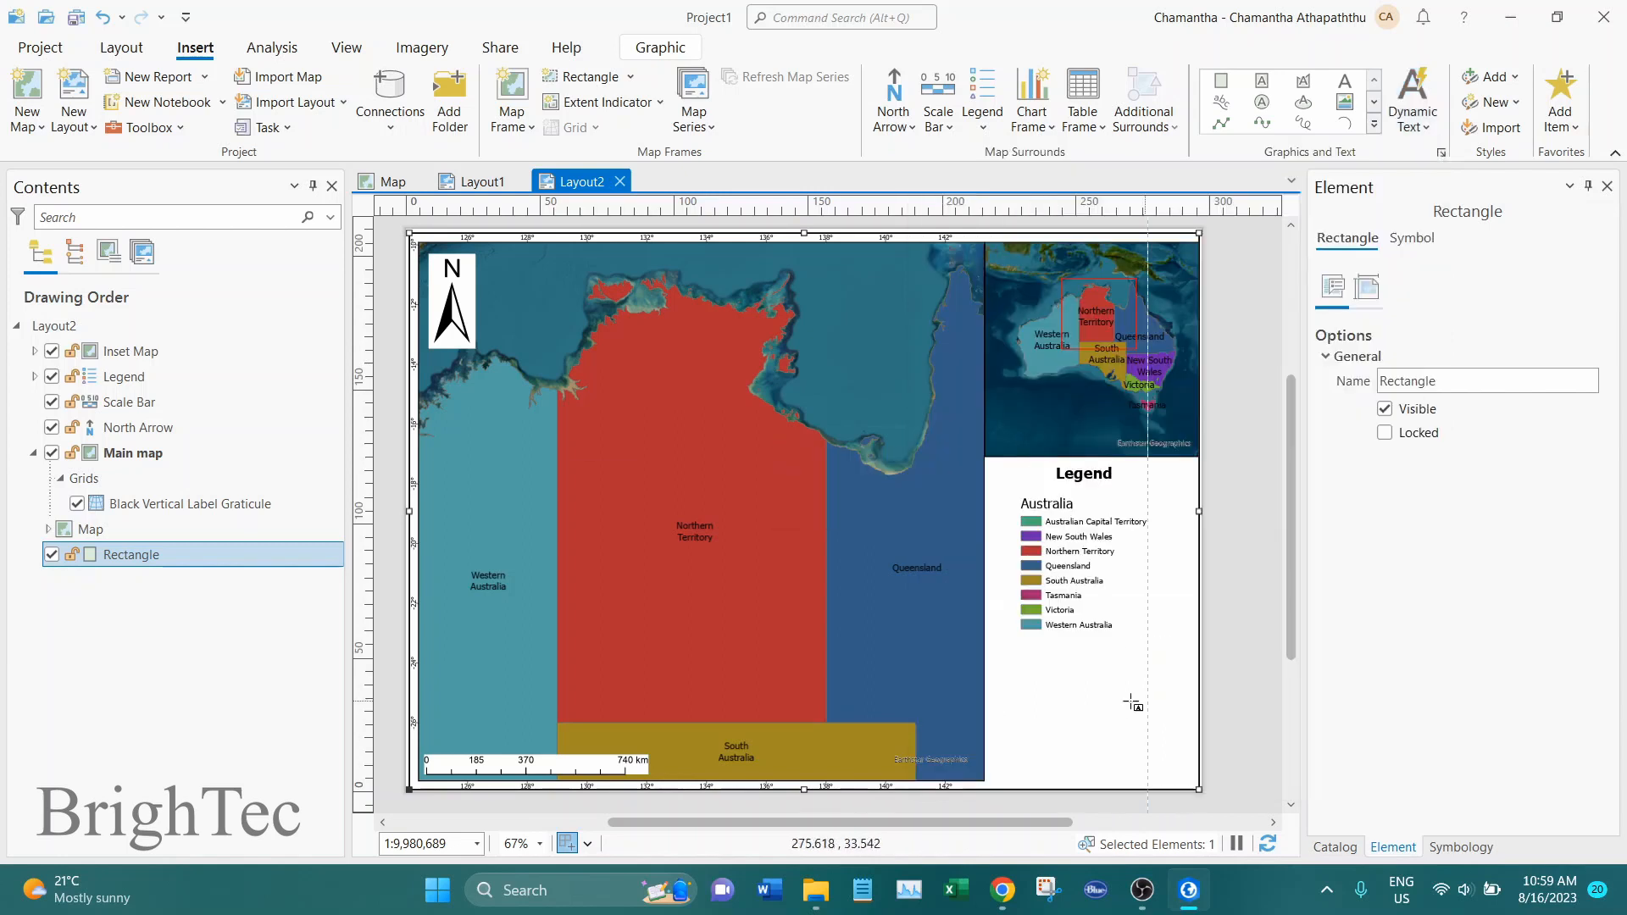
scroll(1126, 708, "up", 3)
left_click_drag(925, 606, 1253, 760)
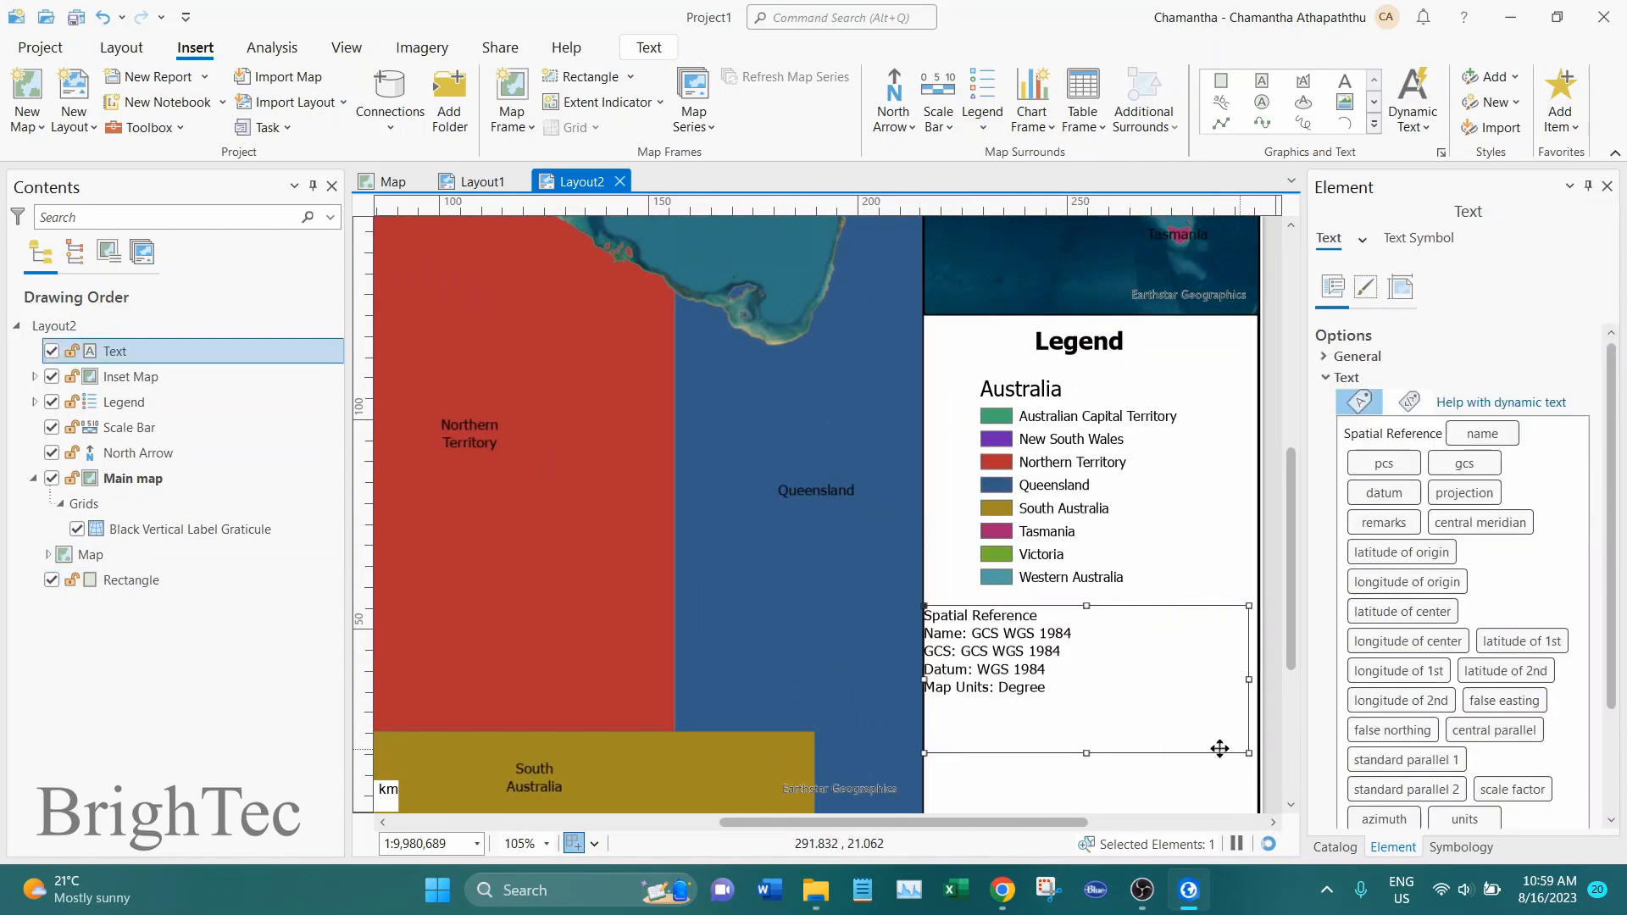
scroll(1105, 672, "down", 3)
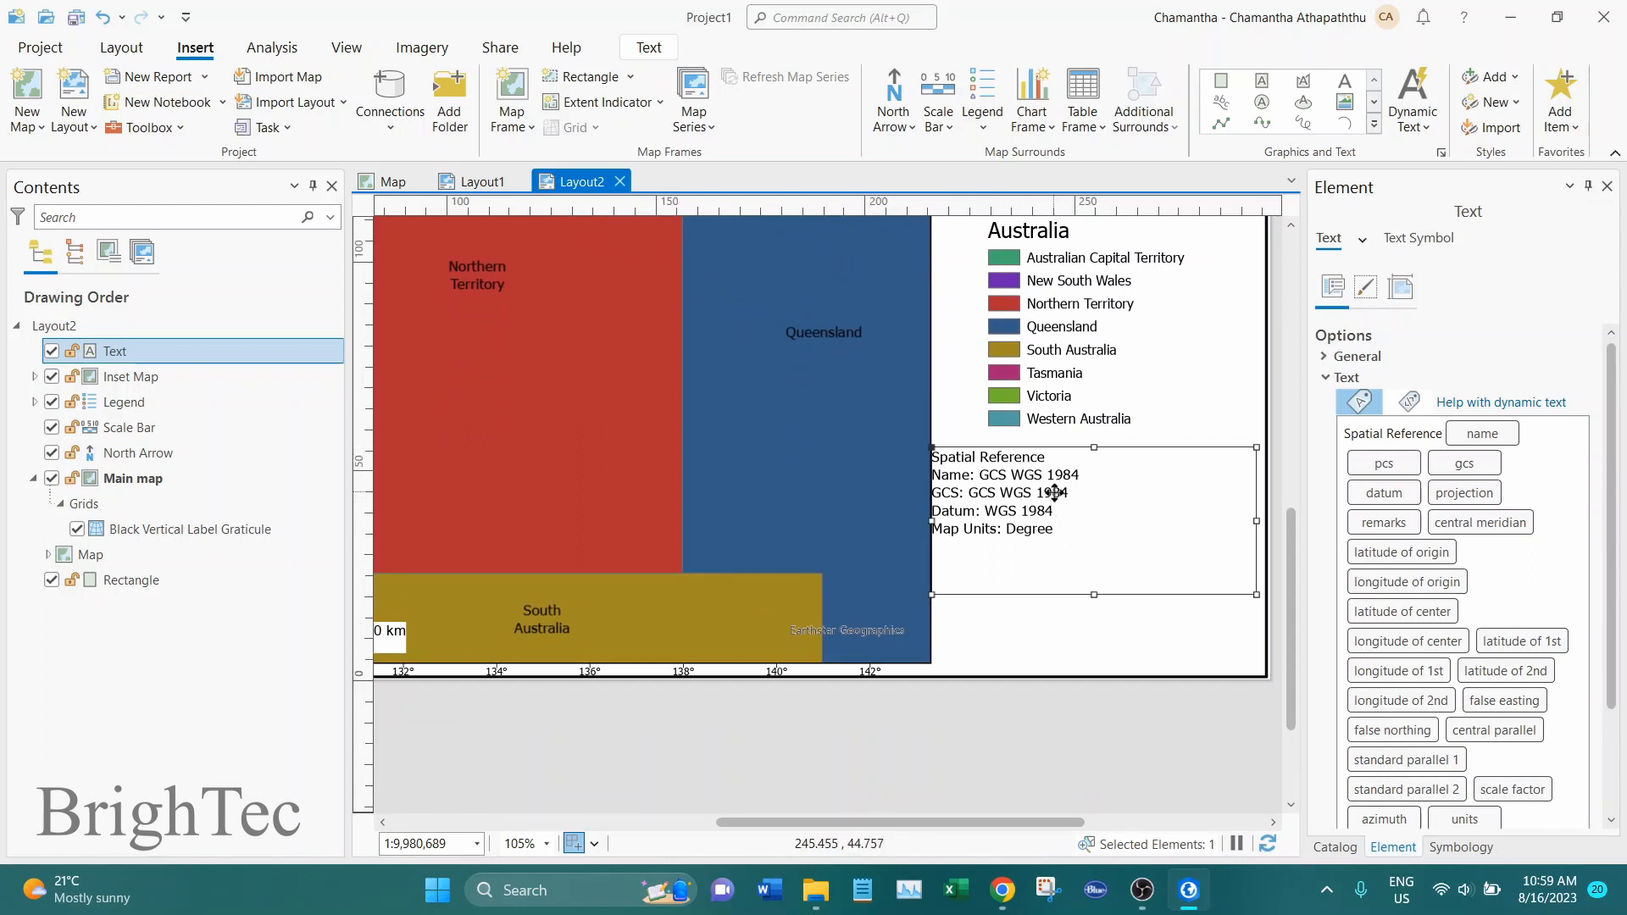
Step: Examine the dynamic tags that make up the spatial reference text in its text options
left_click(1327, 378)
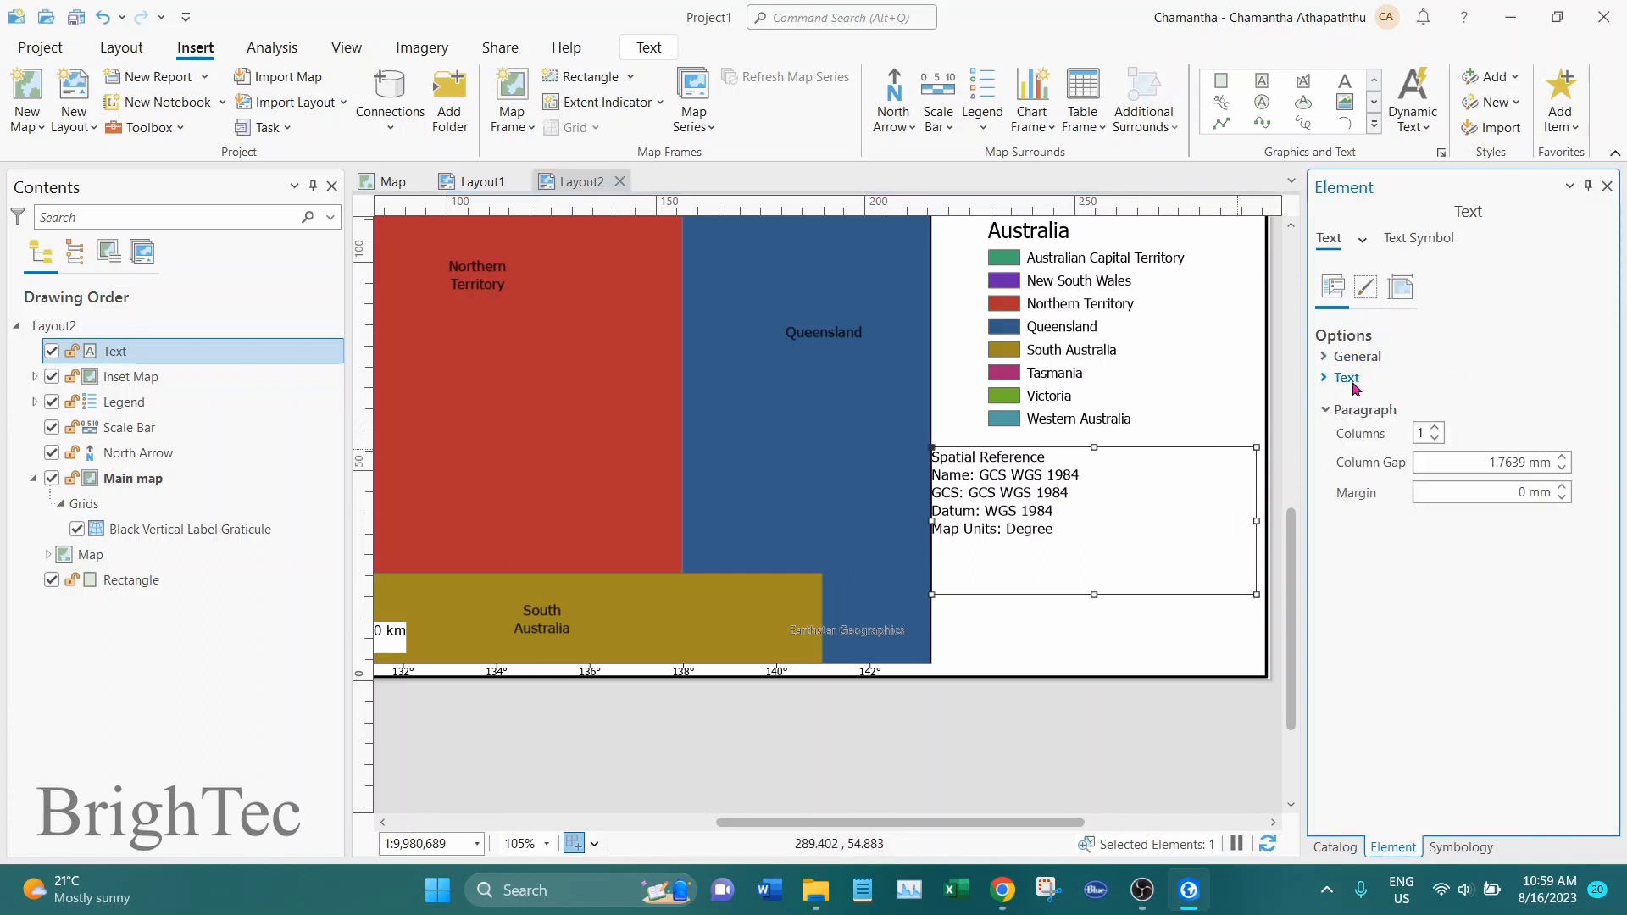
left_click(1331, 378)
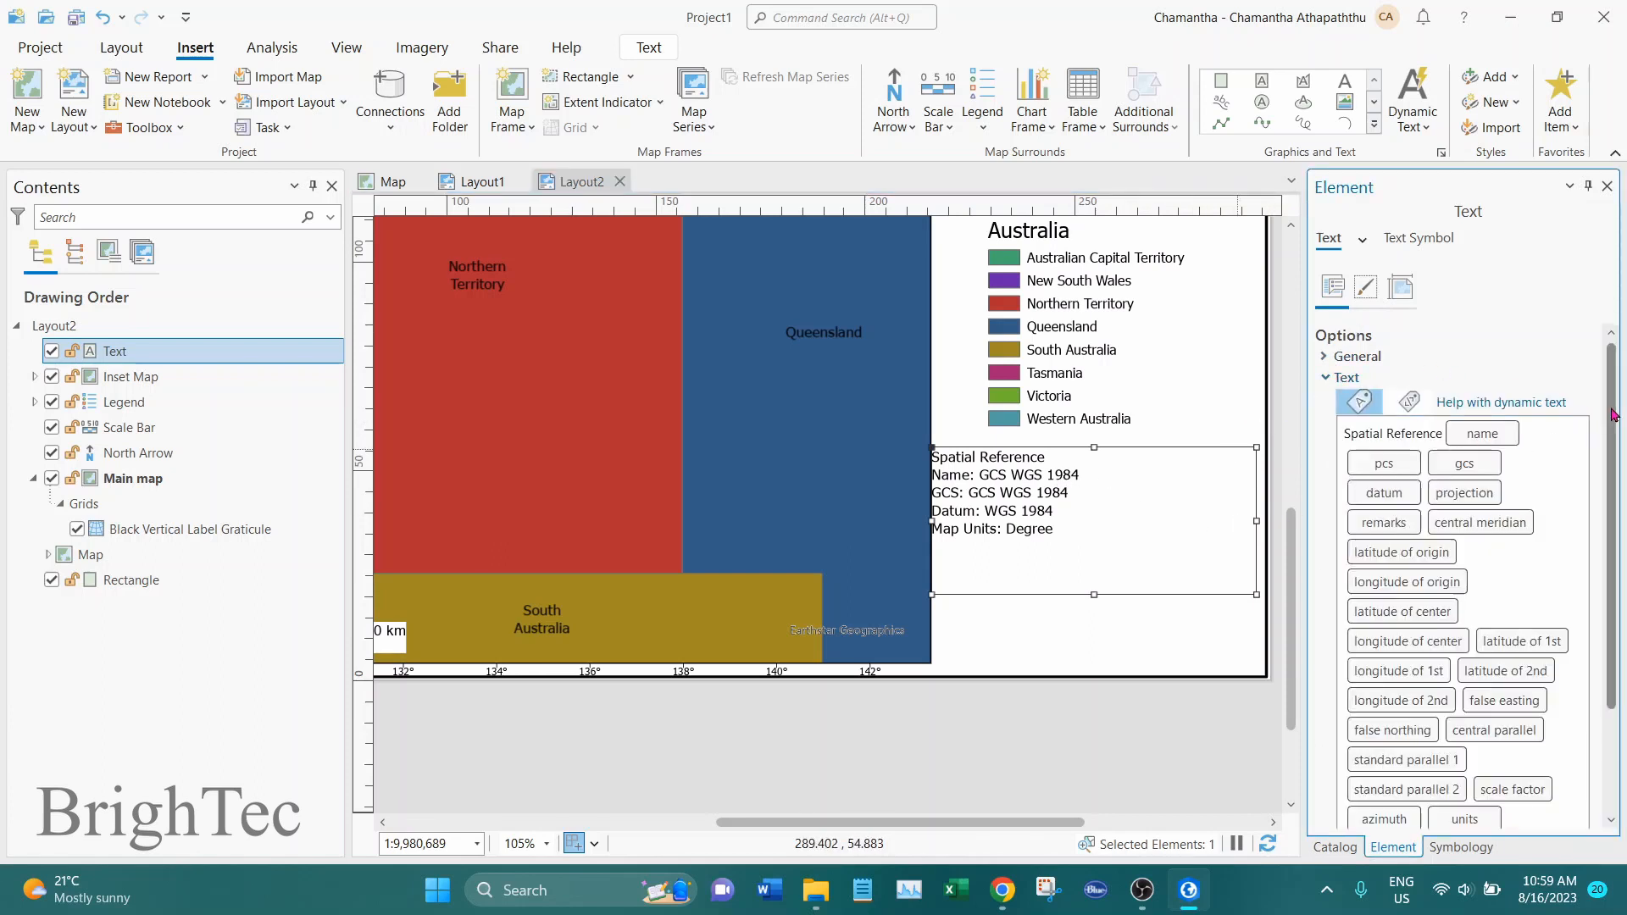
scroll(1598, 444, "down", 2)
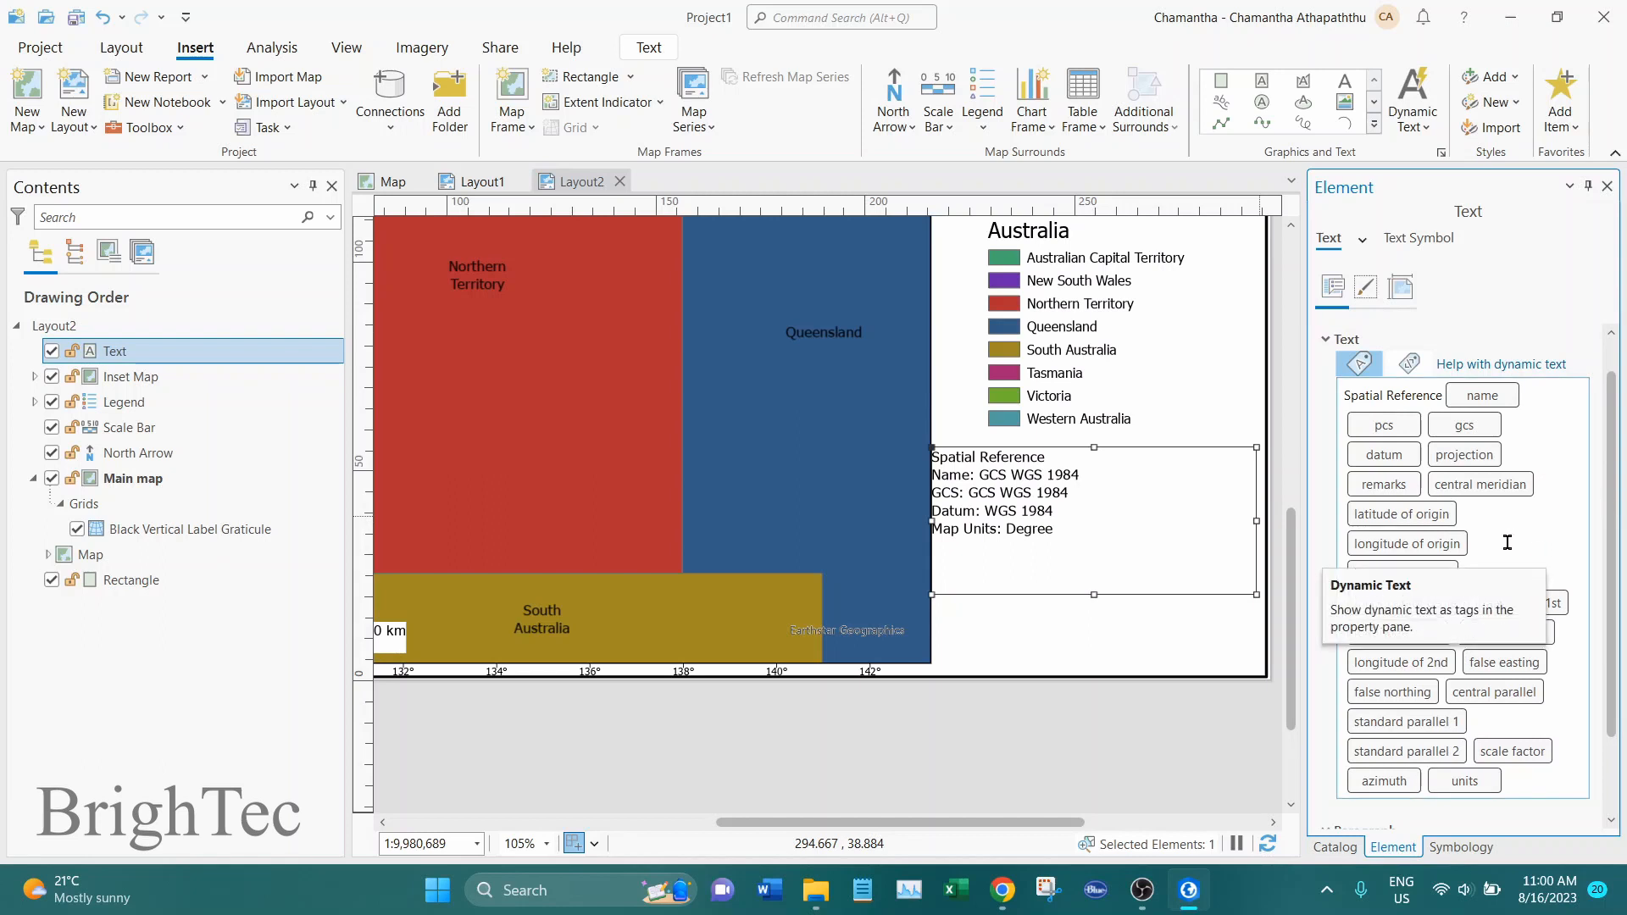
Step: Remove the unneeded tags from the spatial reference text, keeping only name, gcs, datum and units
left_click_drag(1615, 547, 1615, 642)
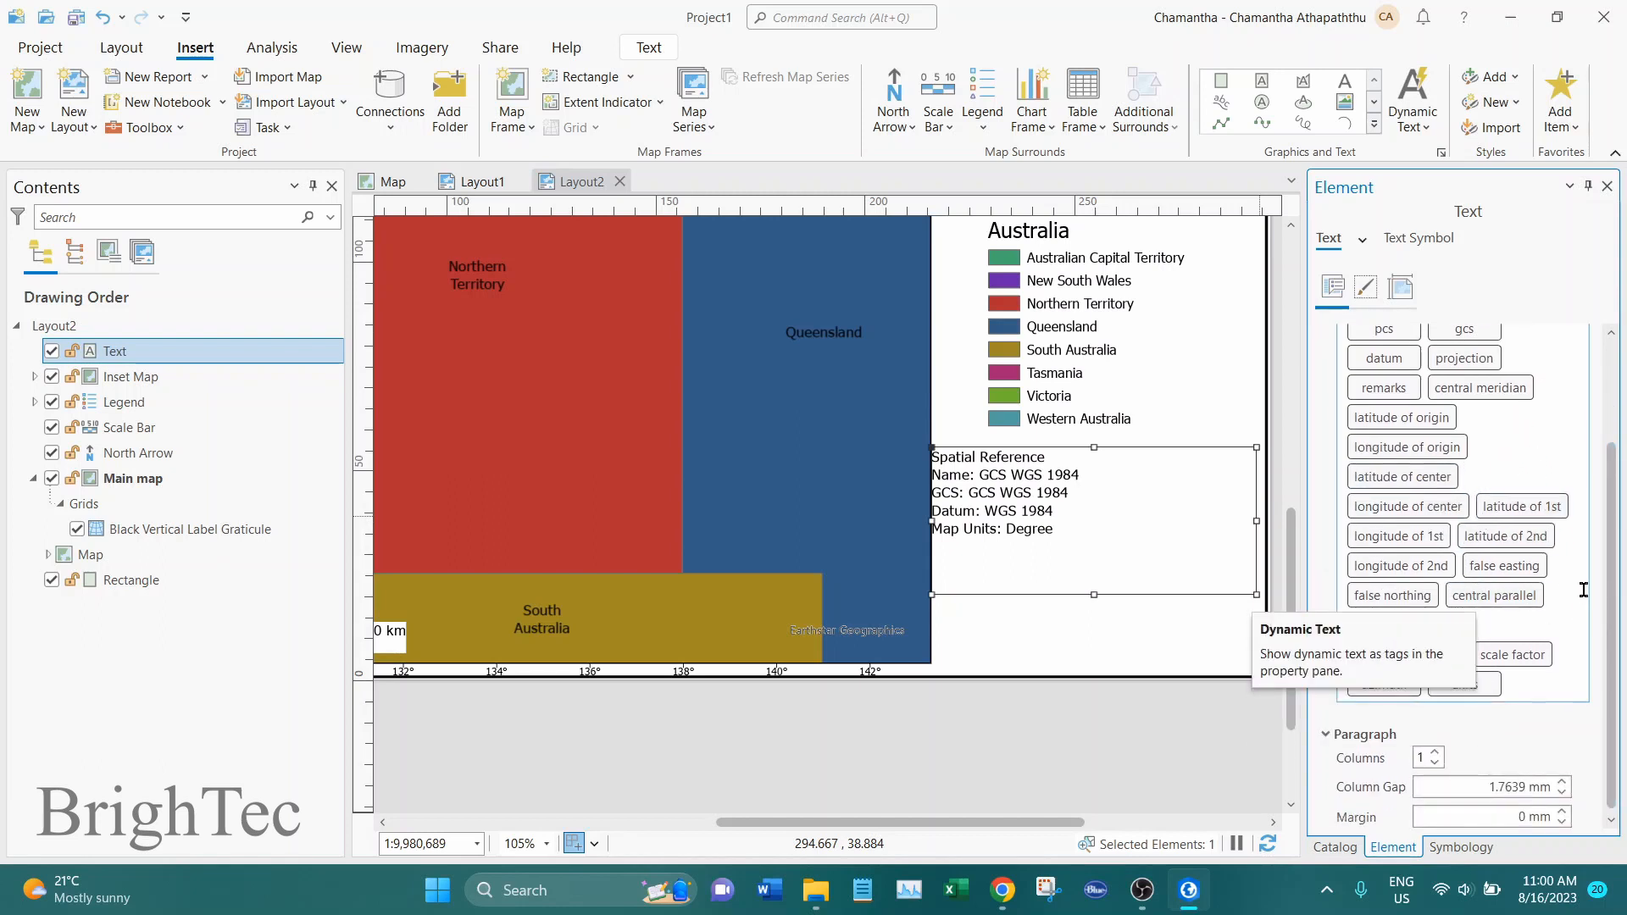
scroll(1612, 471, "up", 3)
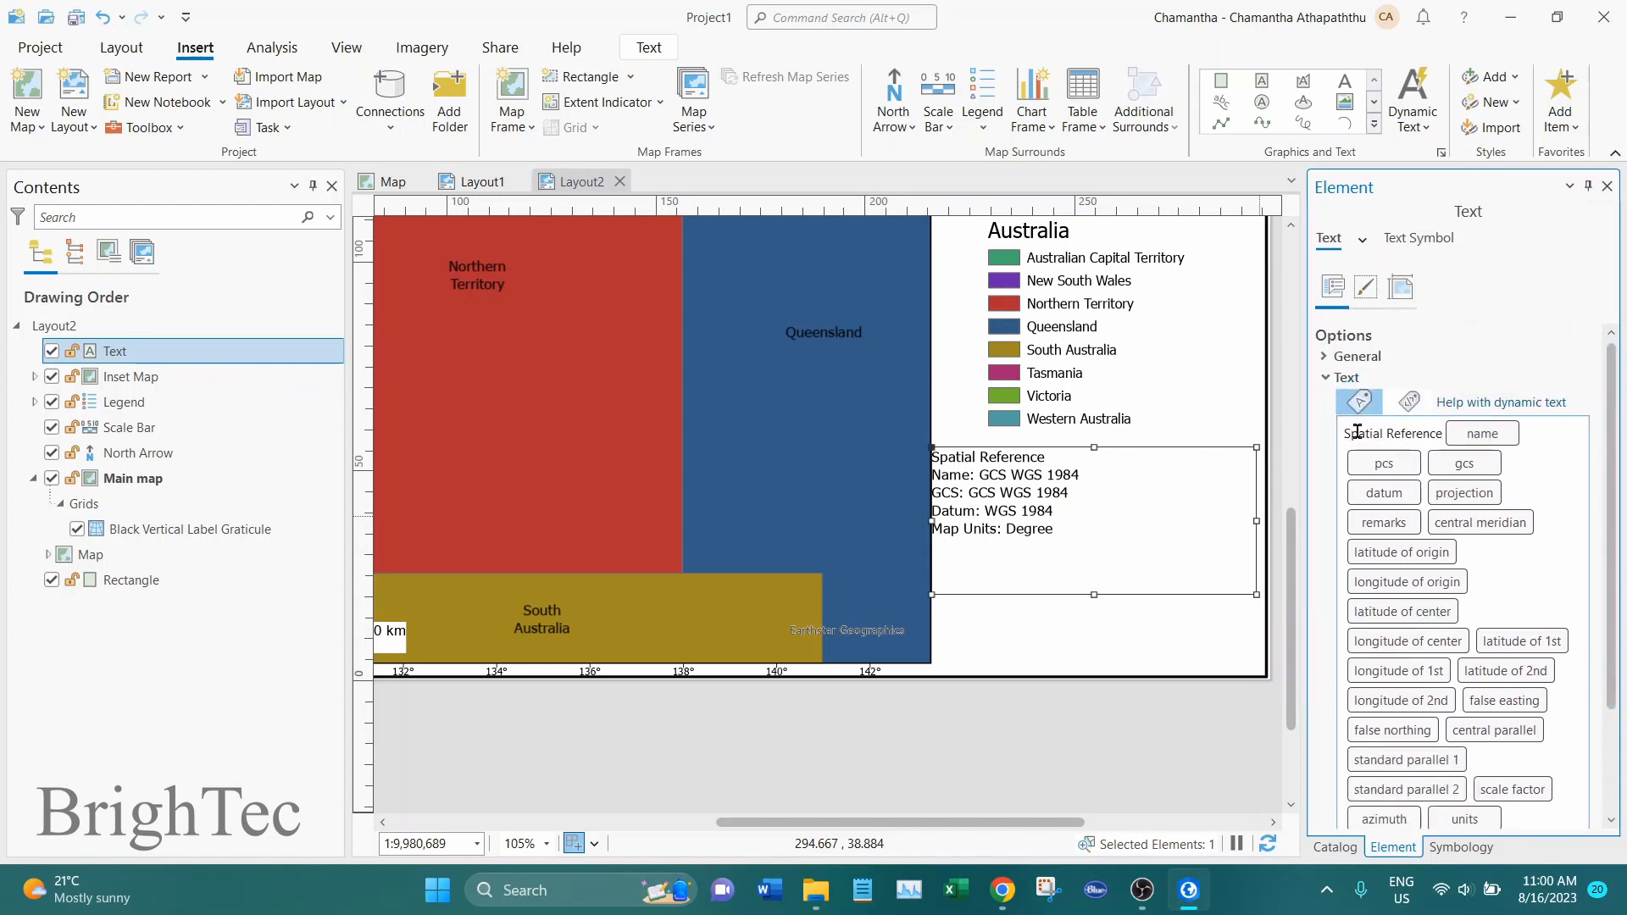
left_click_drag(1346, 436, 1408, 434)
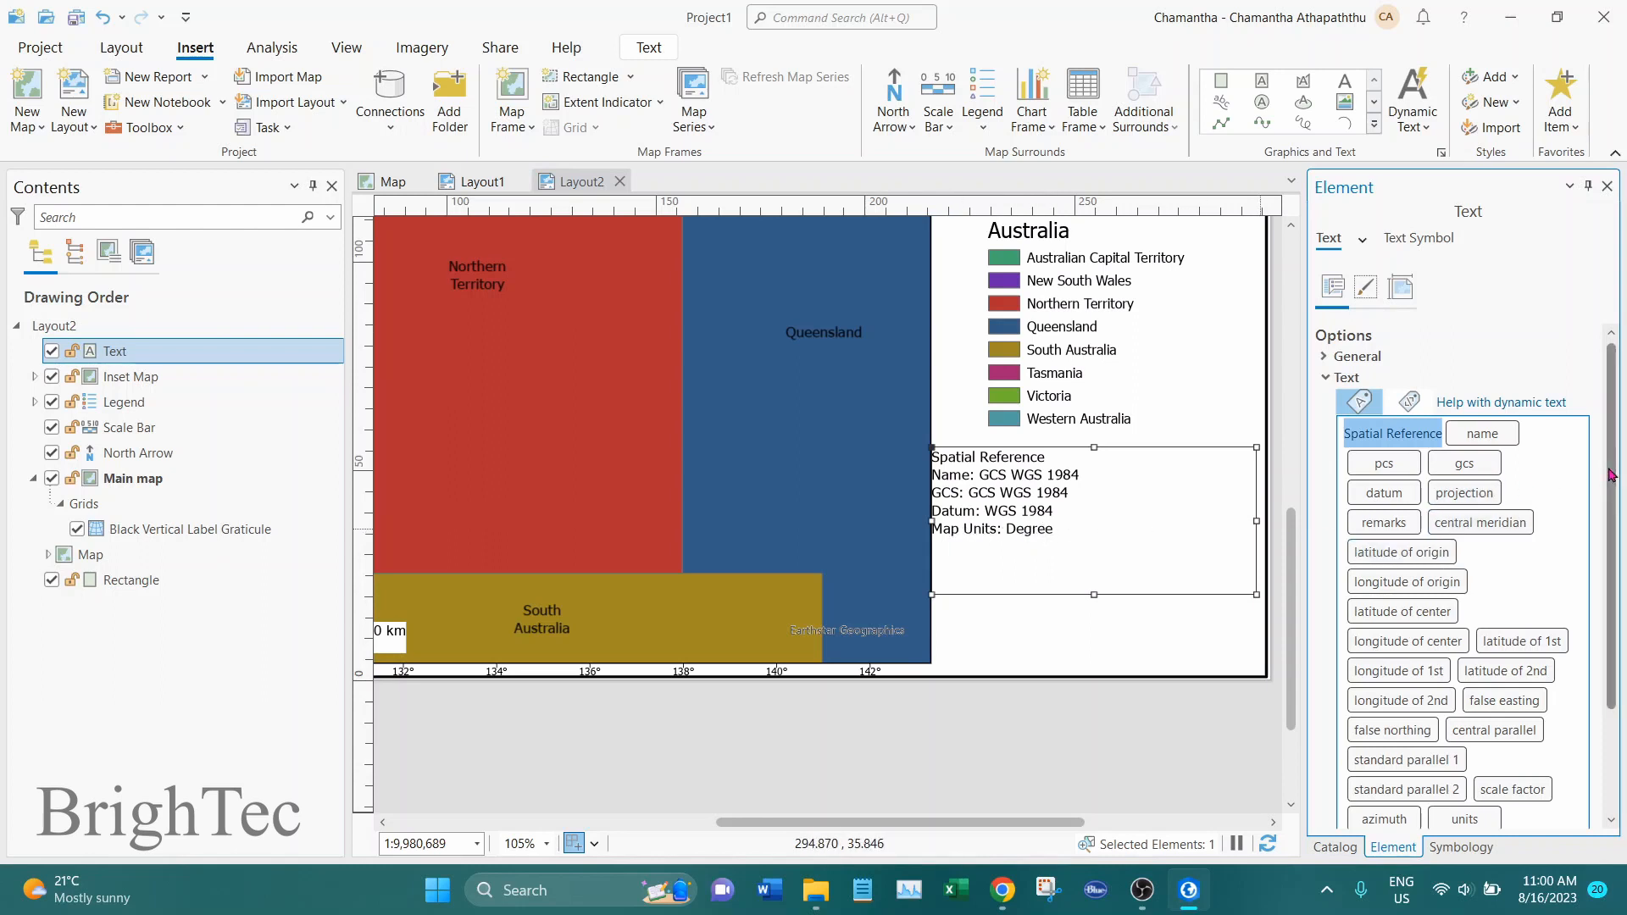
scroll(1610, 591, "down", 2)
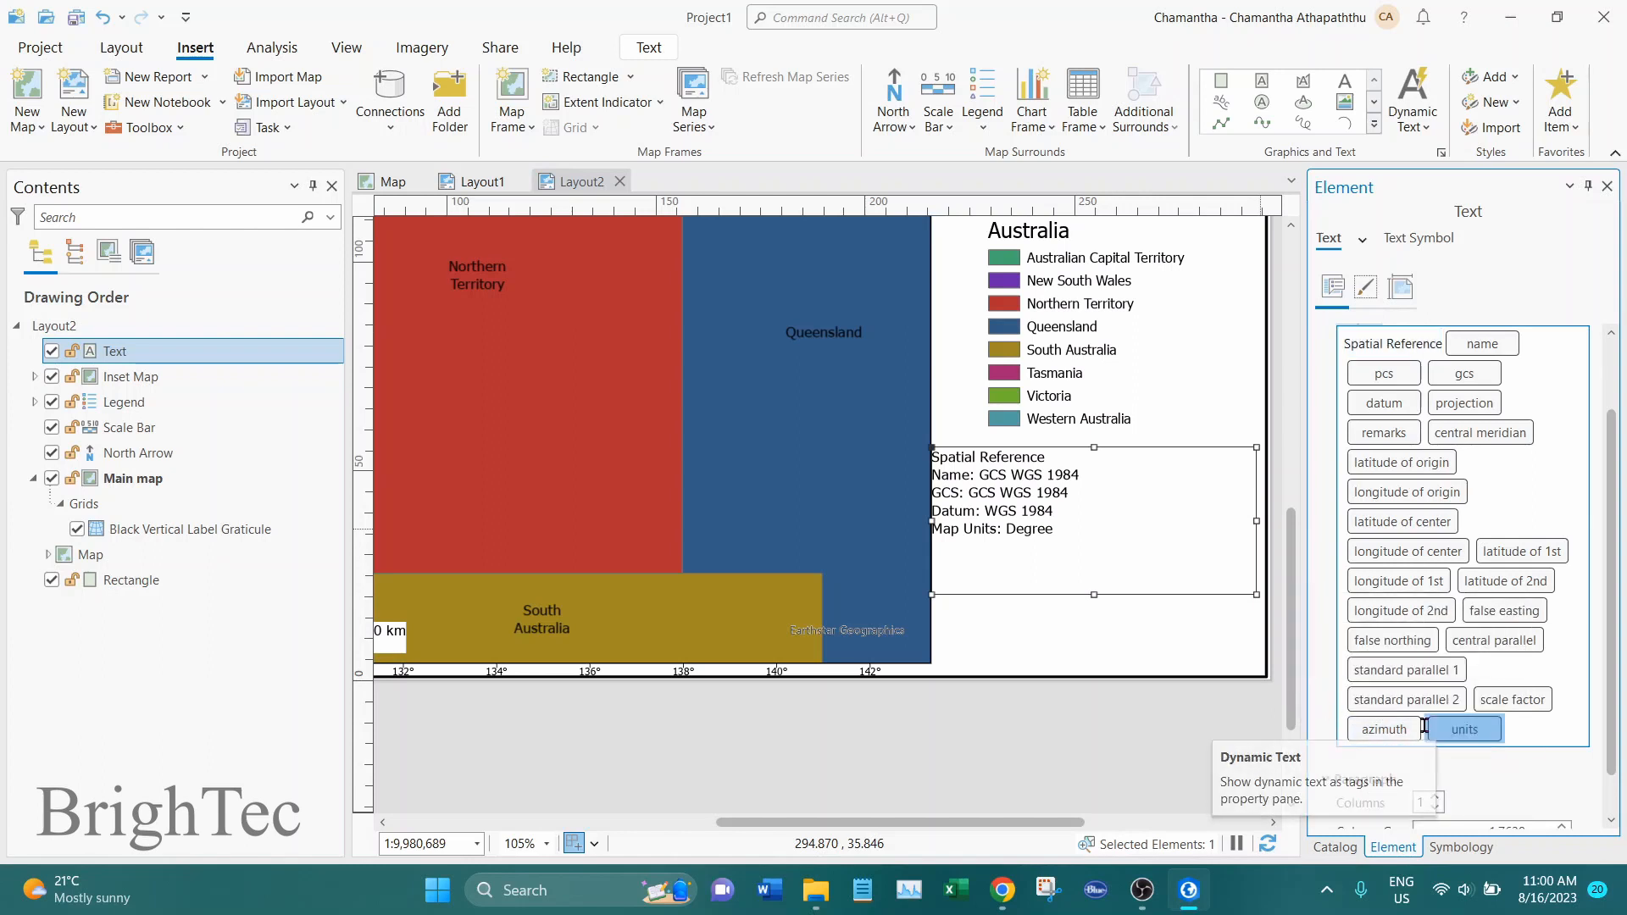
left_click(1456, 737)
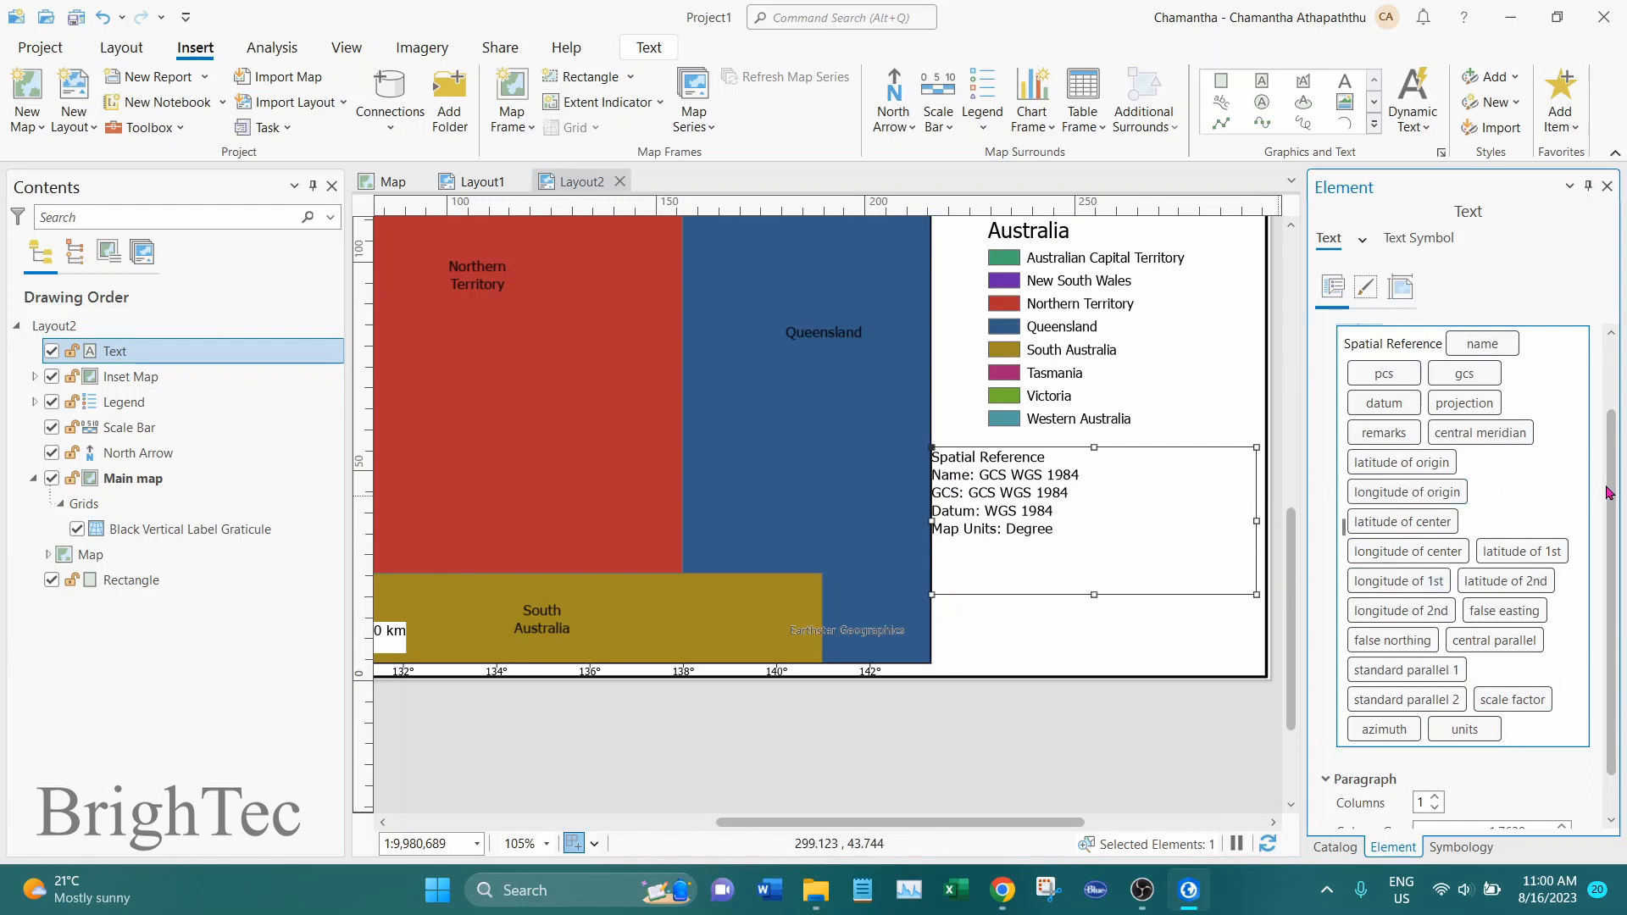
scroll(1440, 508, "up", 3)
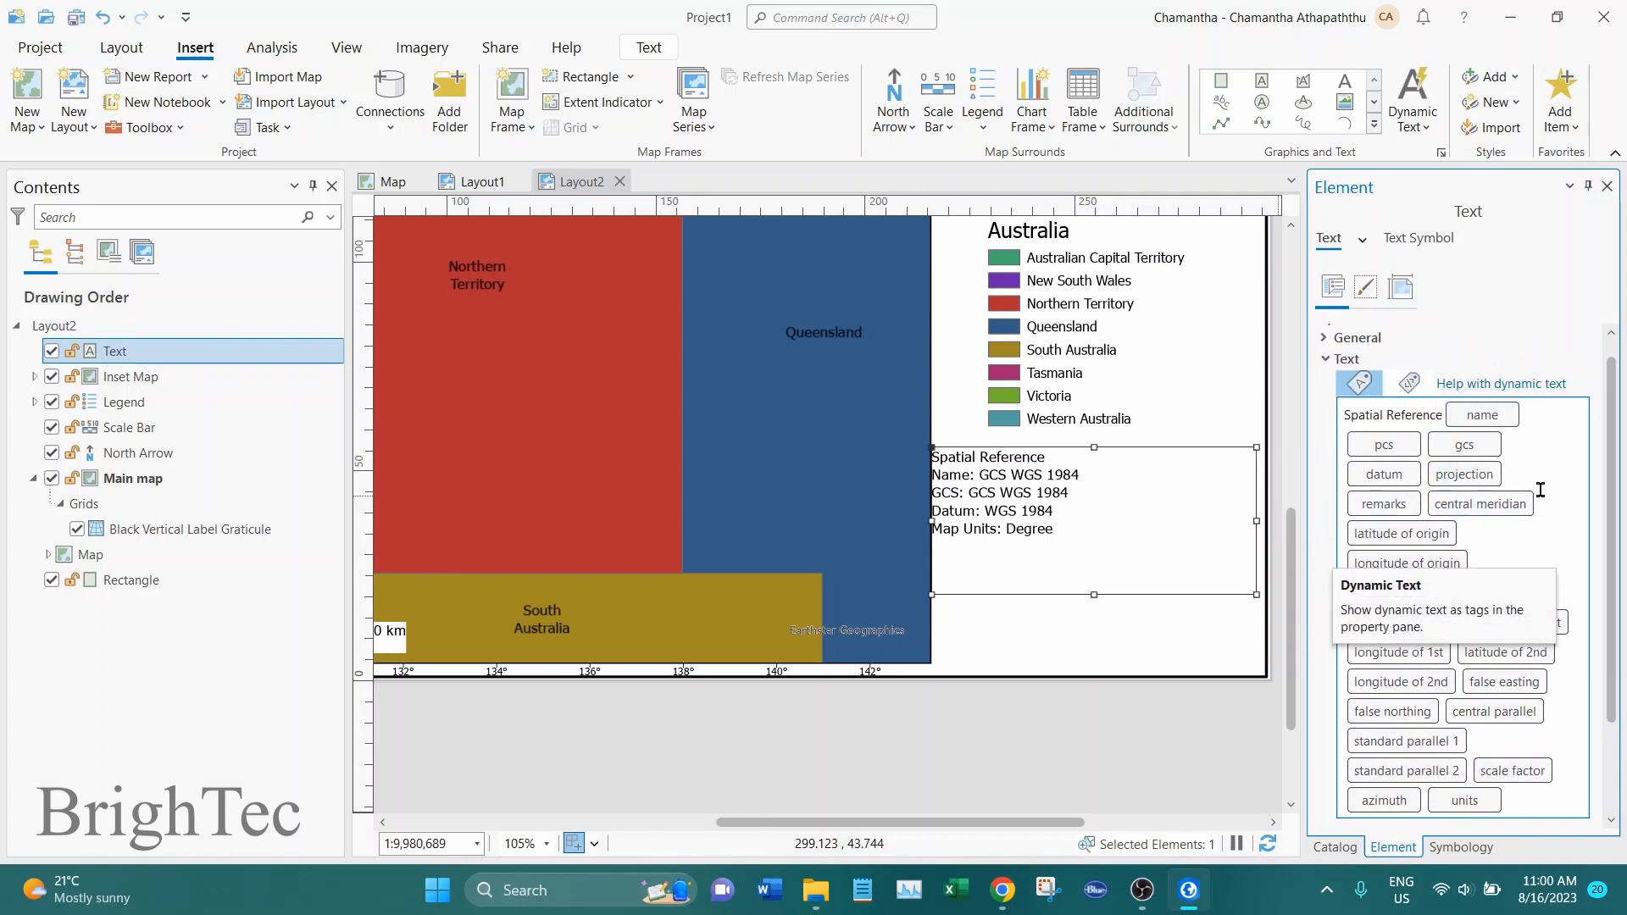
scroll(1545, 691, "down", 2)
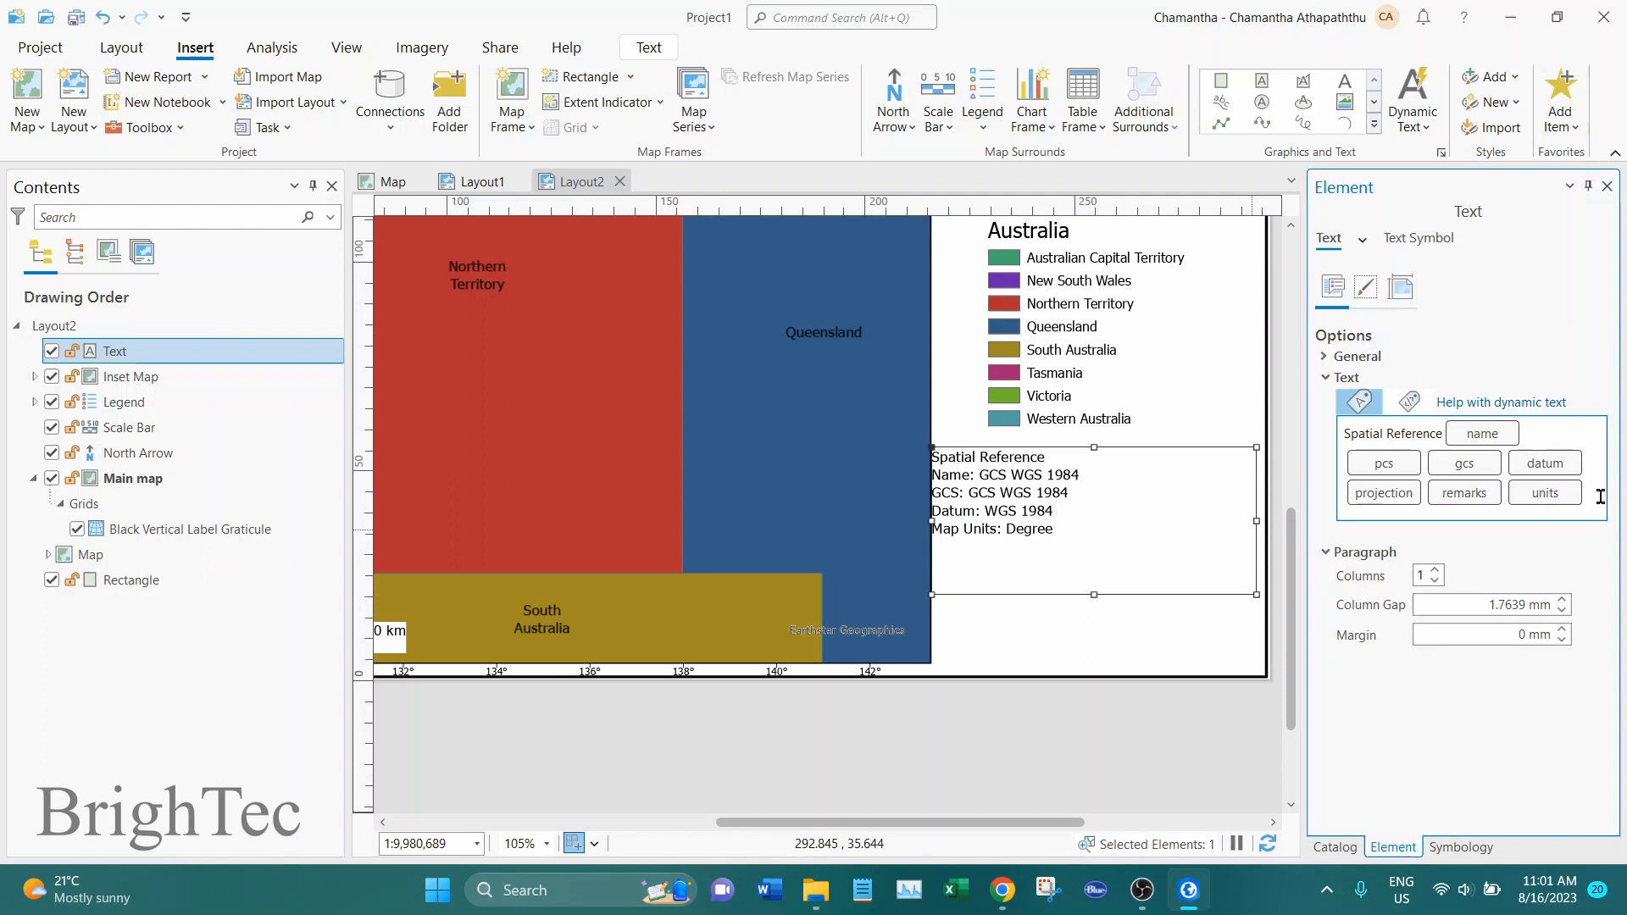
key("BackSpace")
mouse_move(1385, 495)
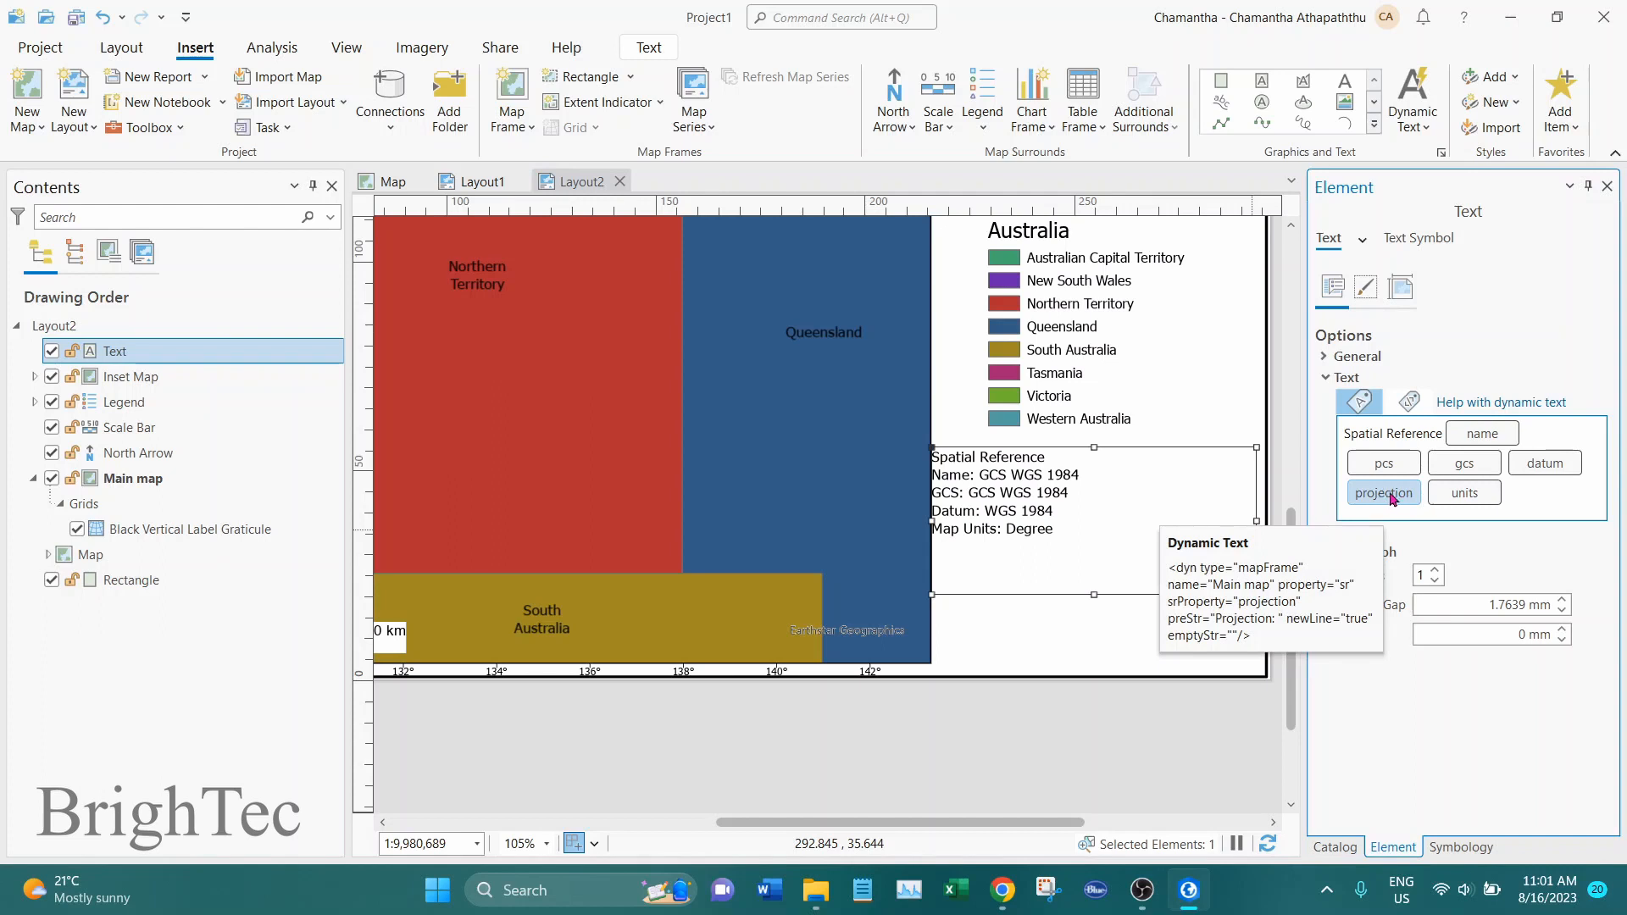
key("BackSpace")
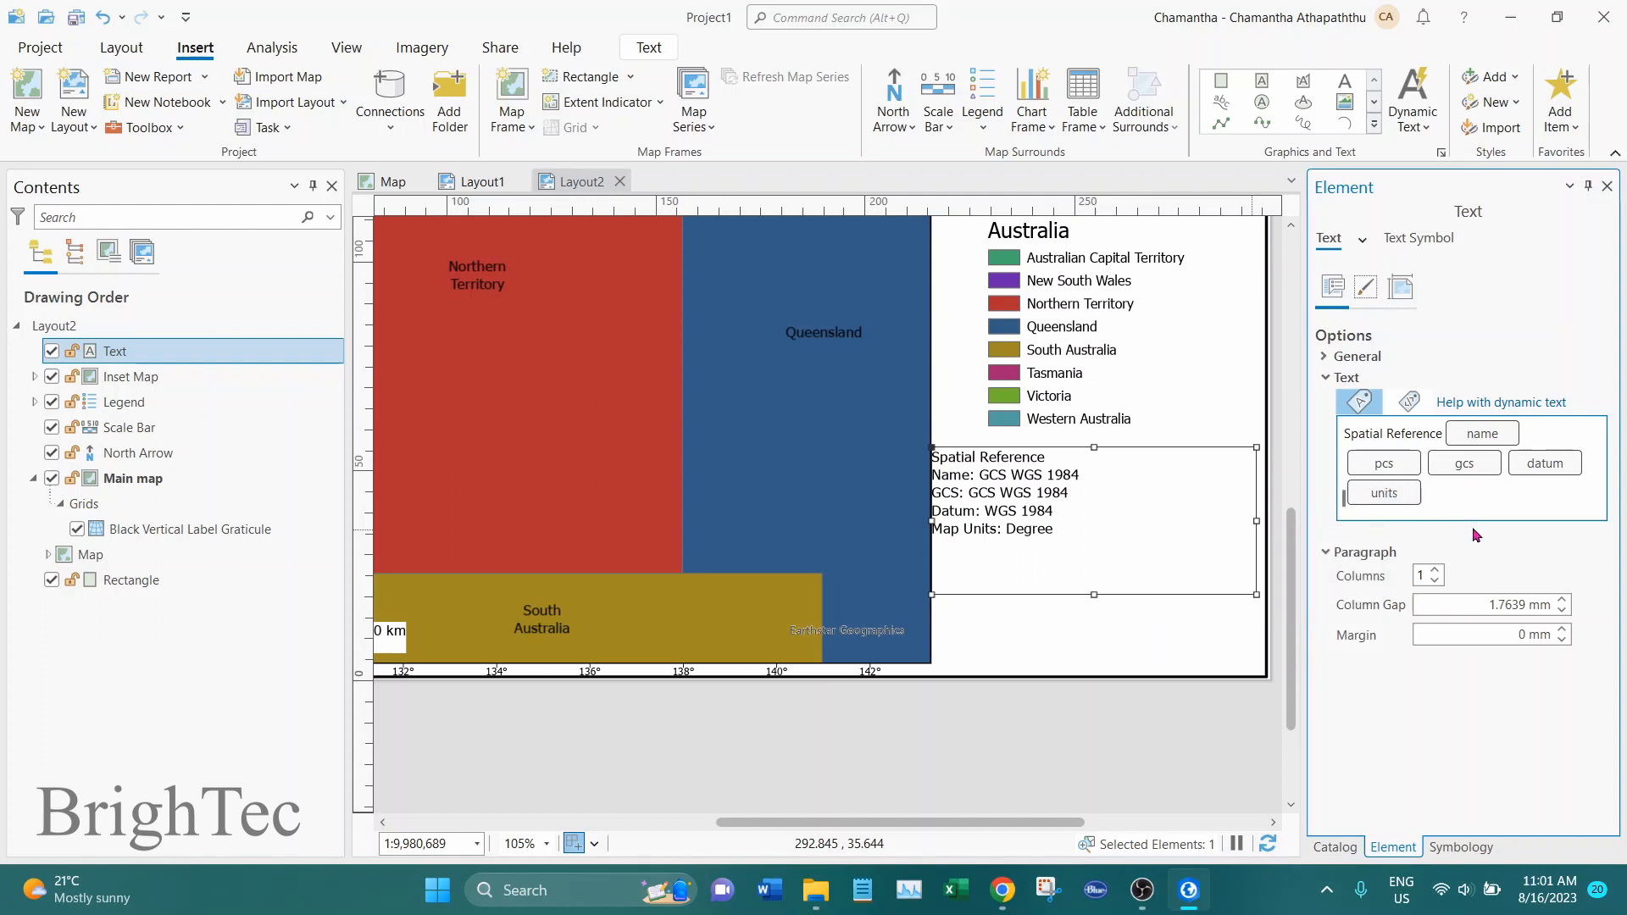
mouse_move(1565, 474)
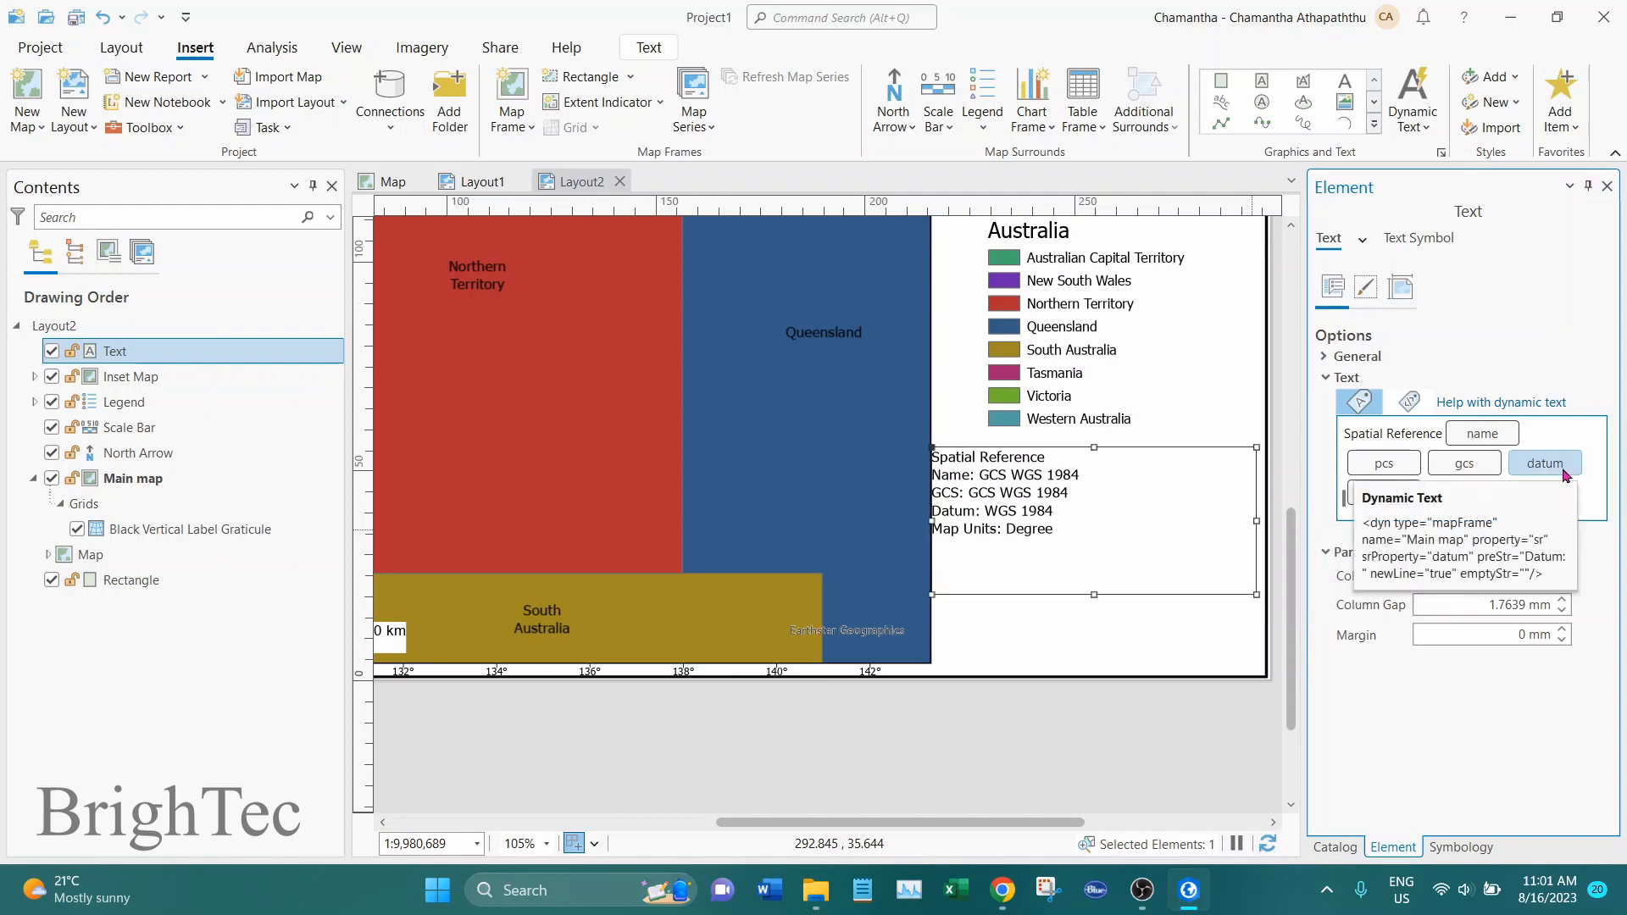
mouse_move(1480, 472)
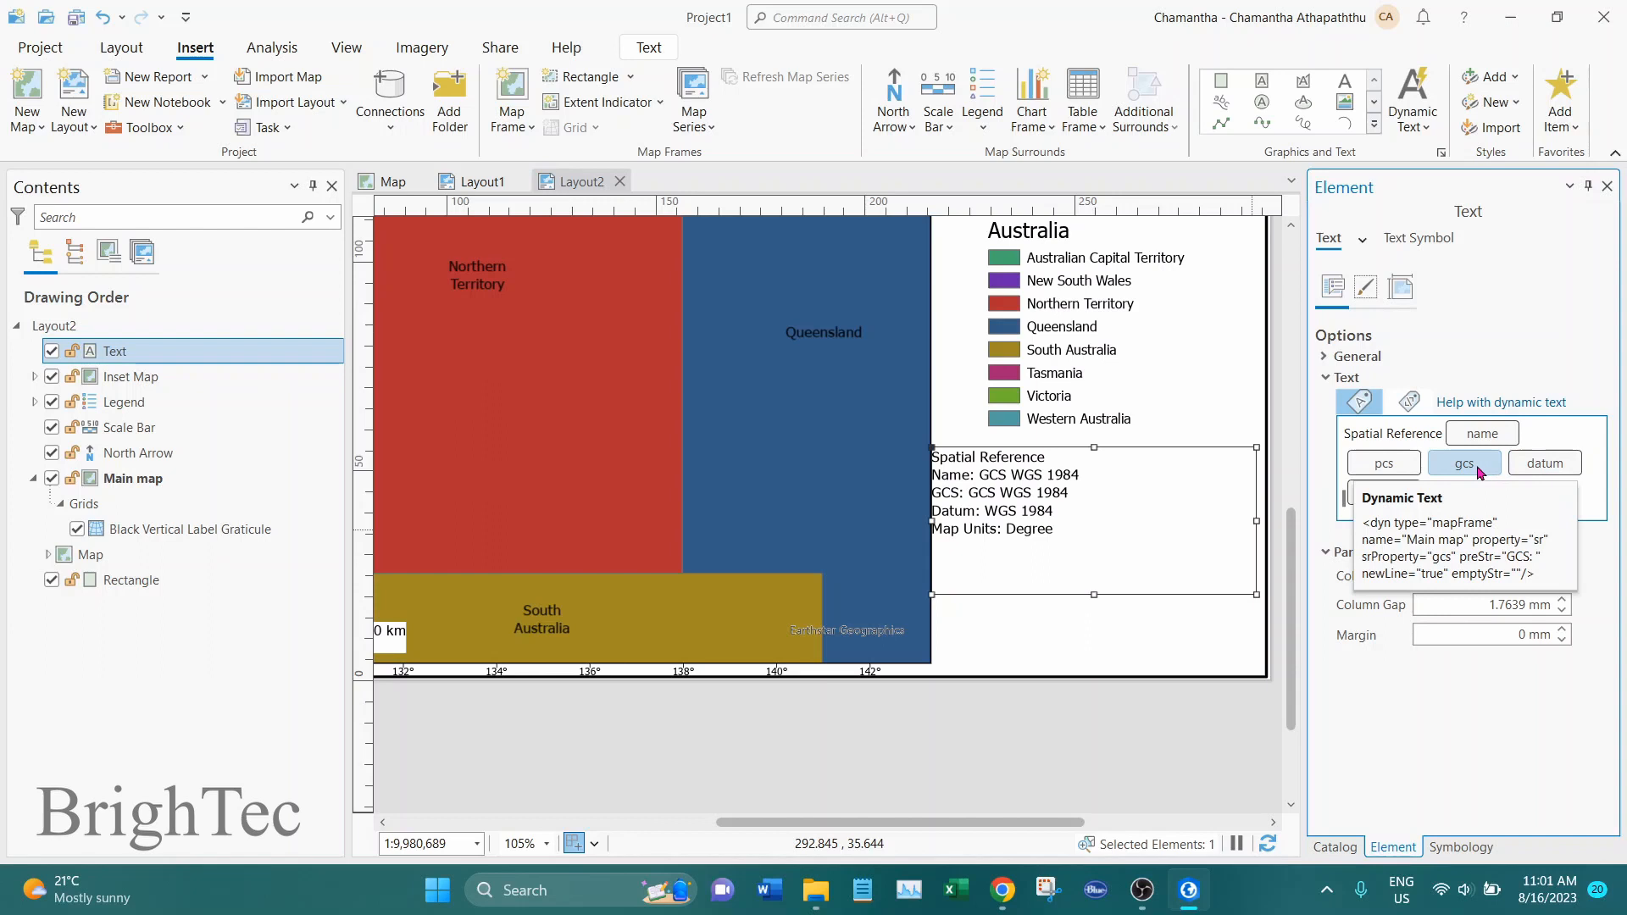
left_click(1424, 463)
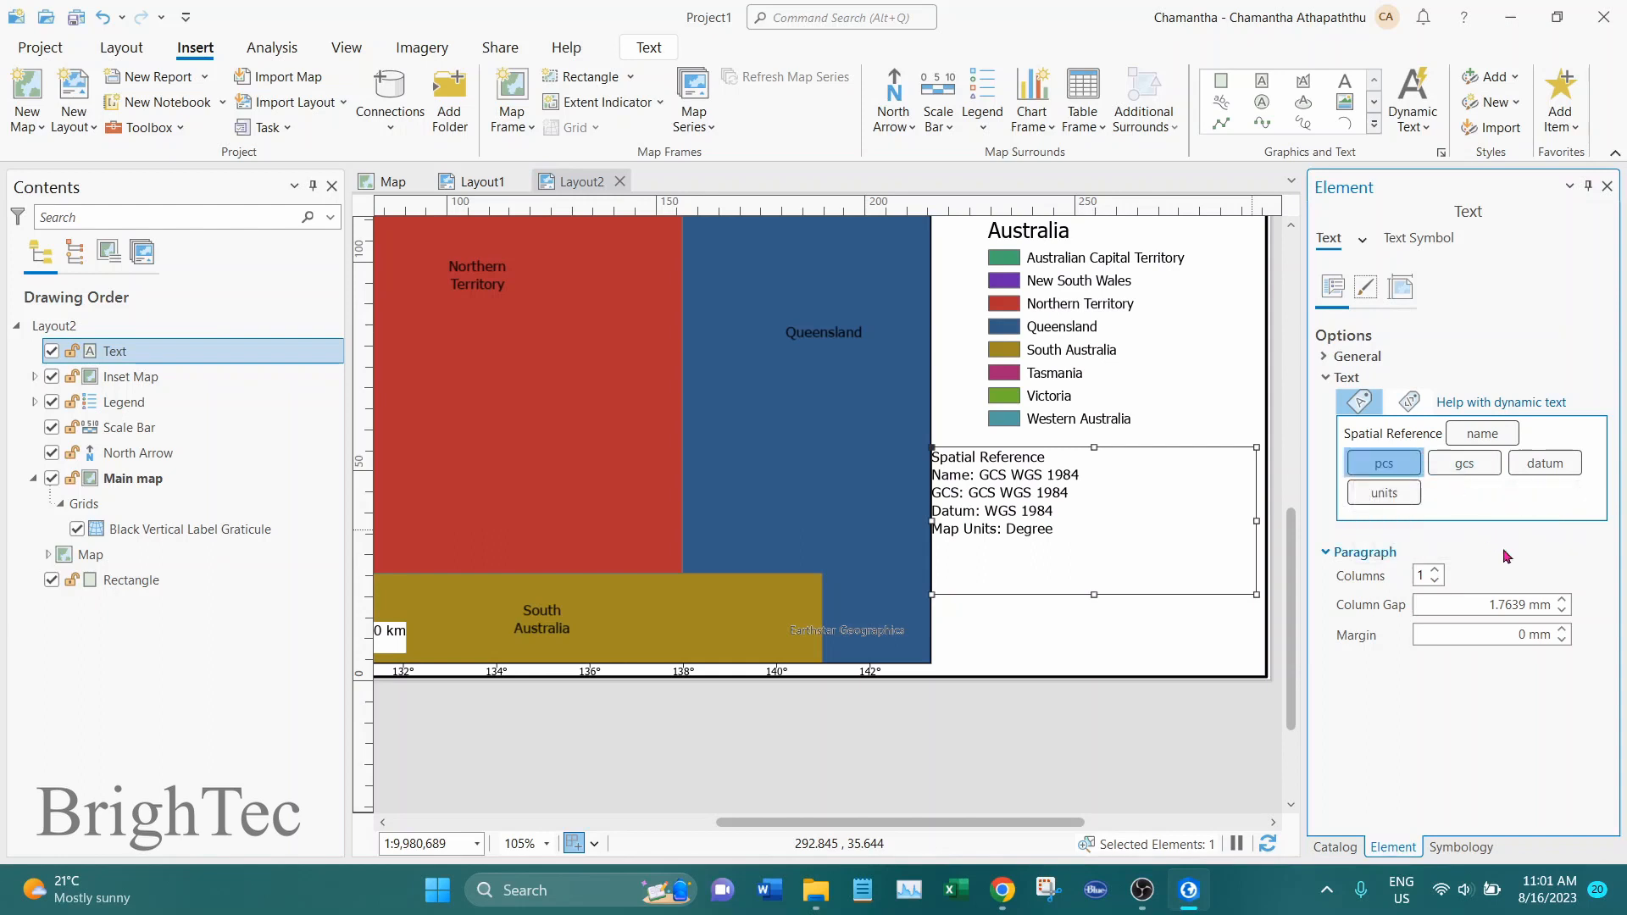
key("Delete")
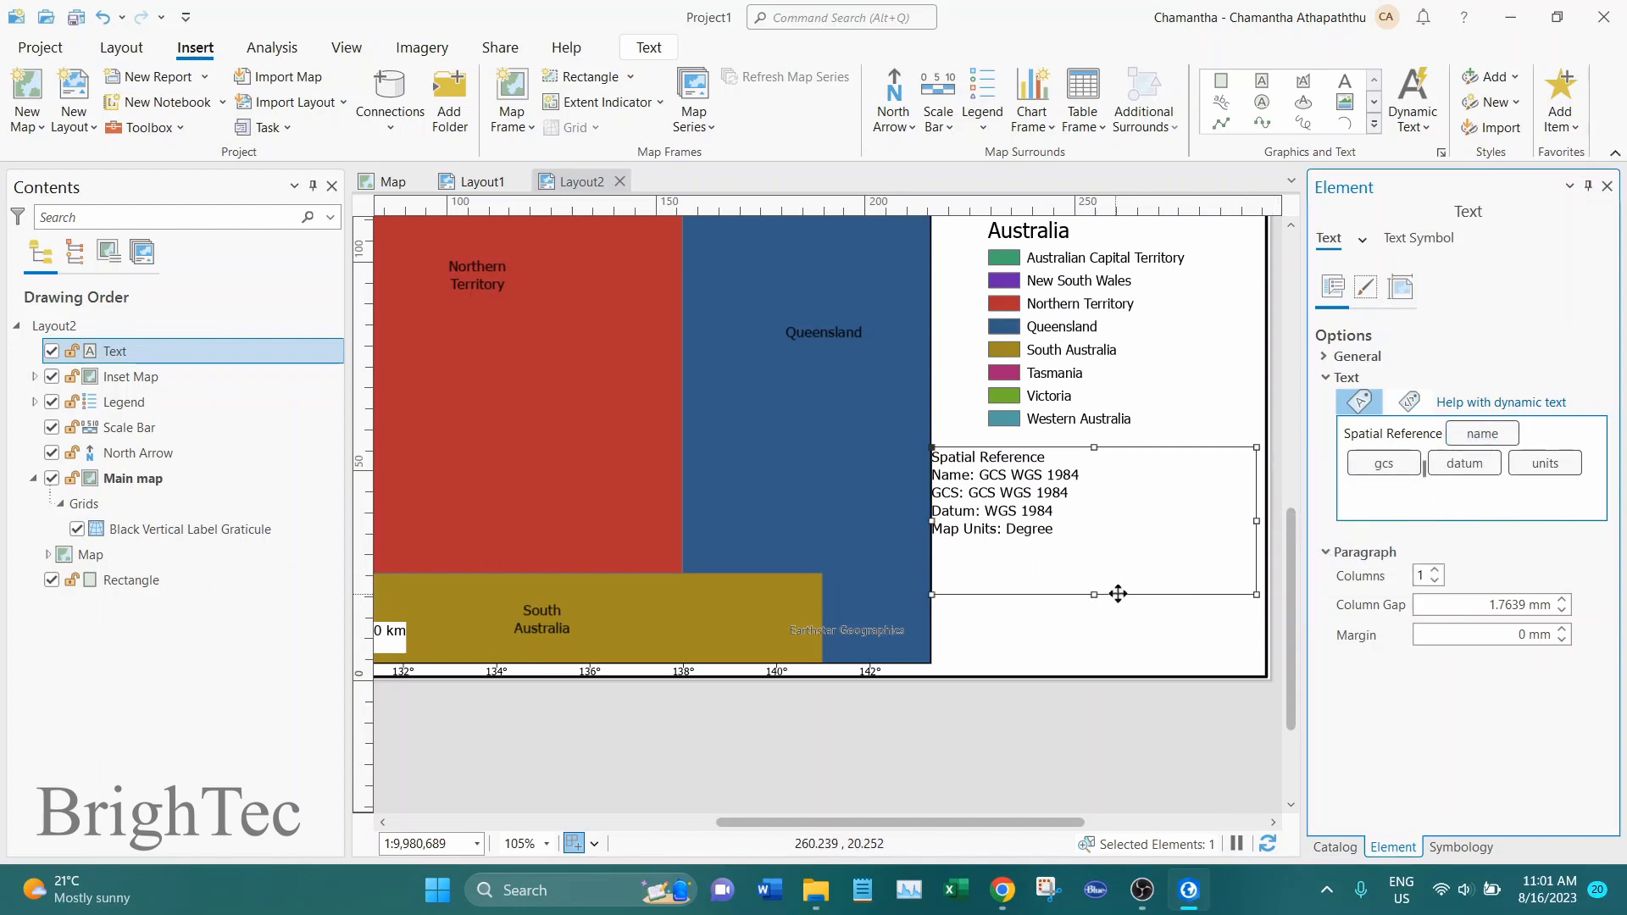
Step: Add the line "Produced by: Author name" below the spatial reference information, separated by a blank line
left_click(1590, 476)
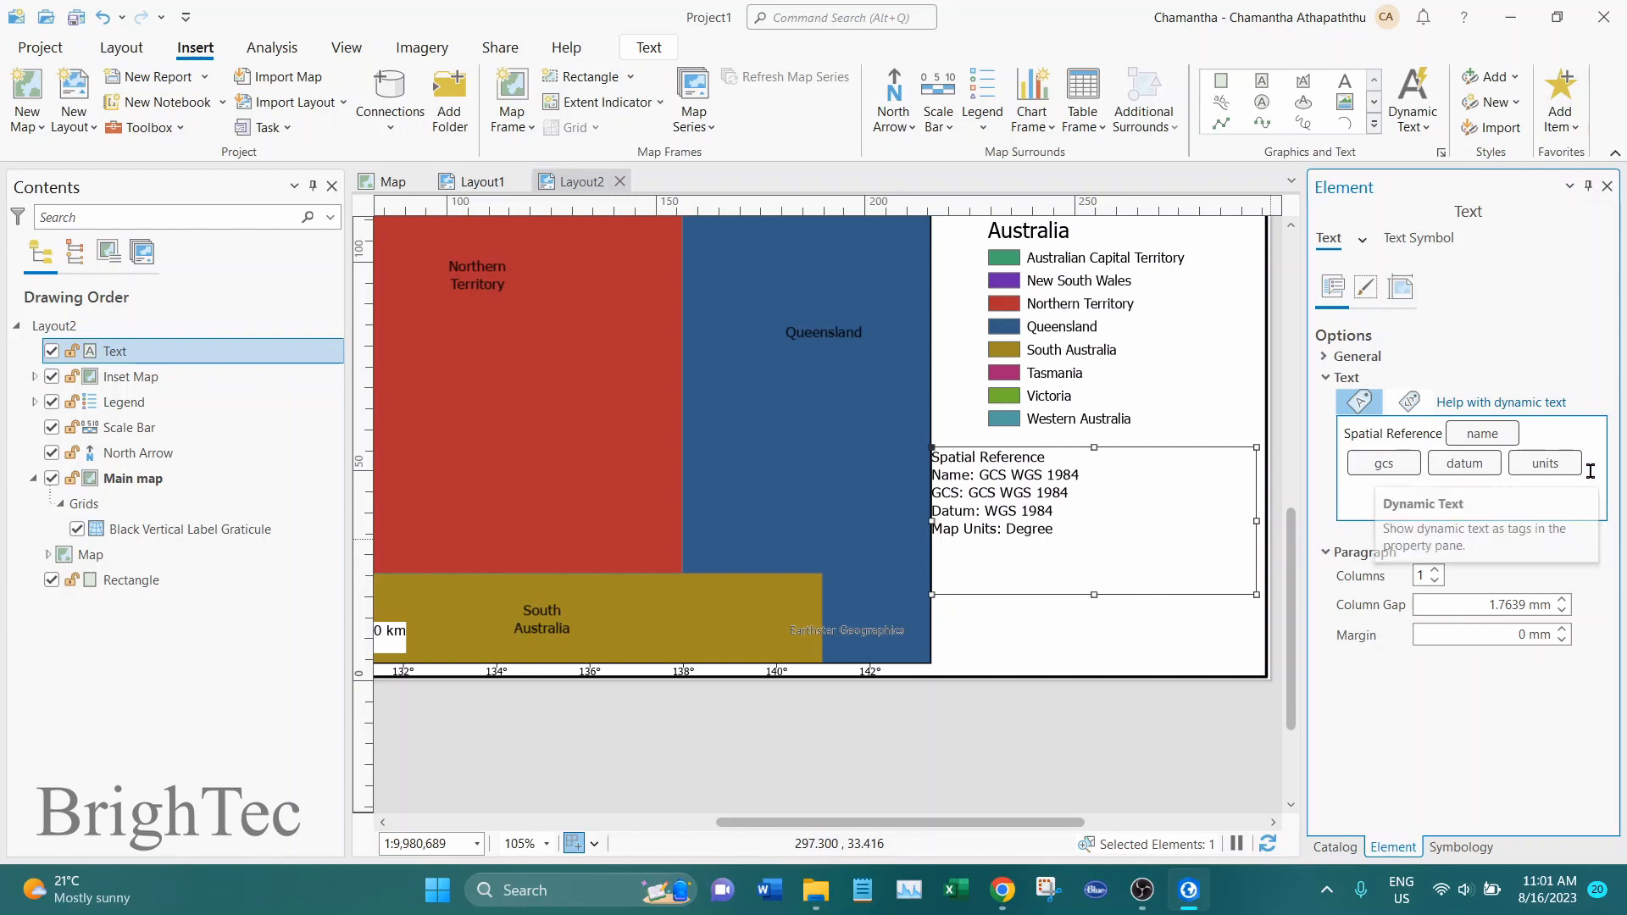
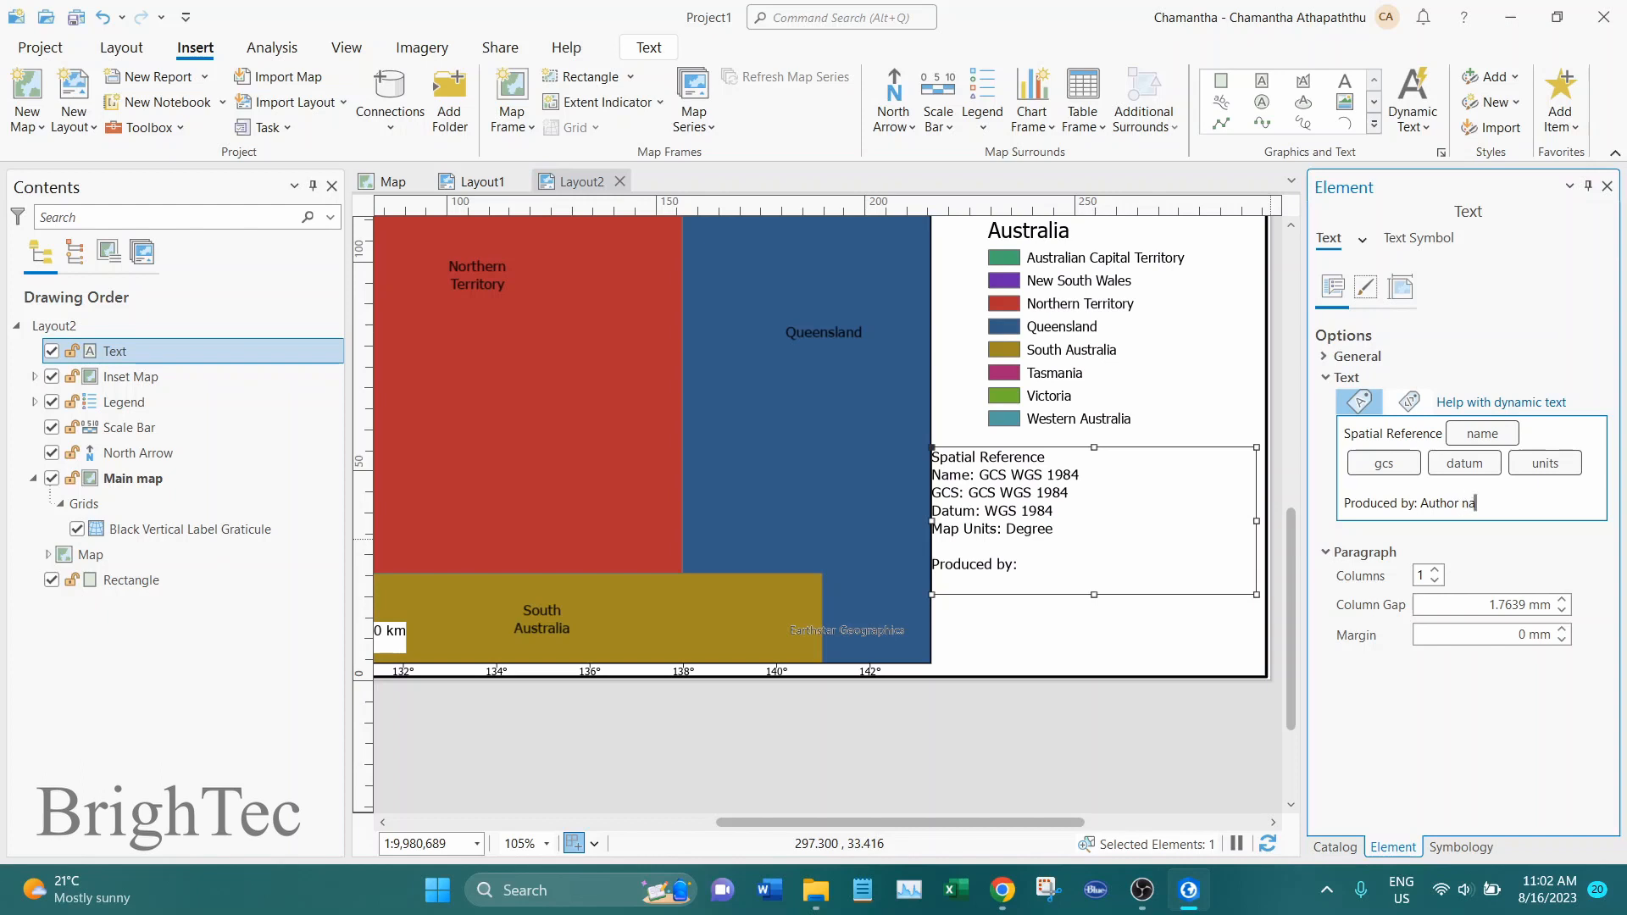
key("Return")
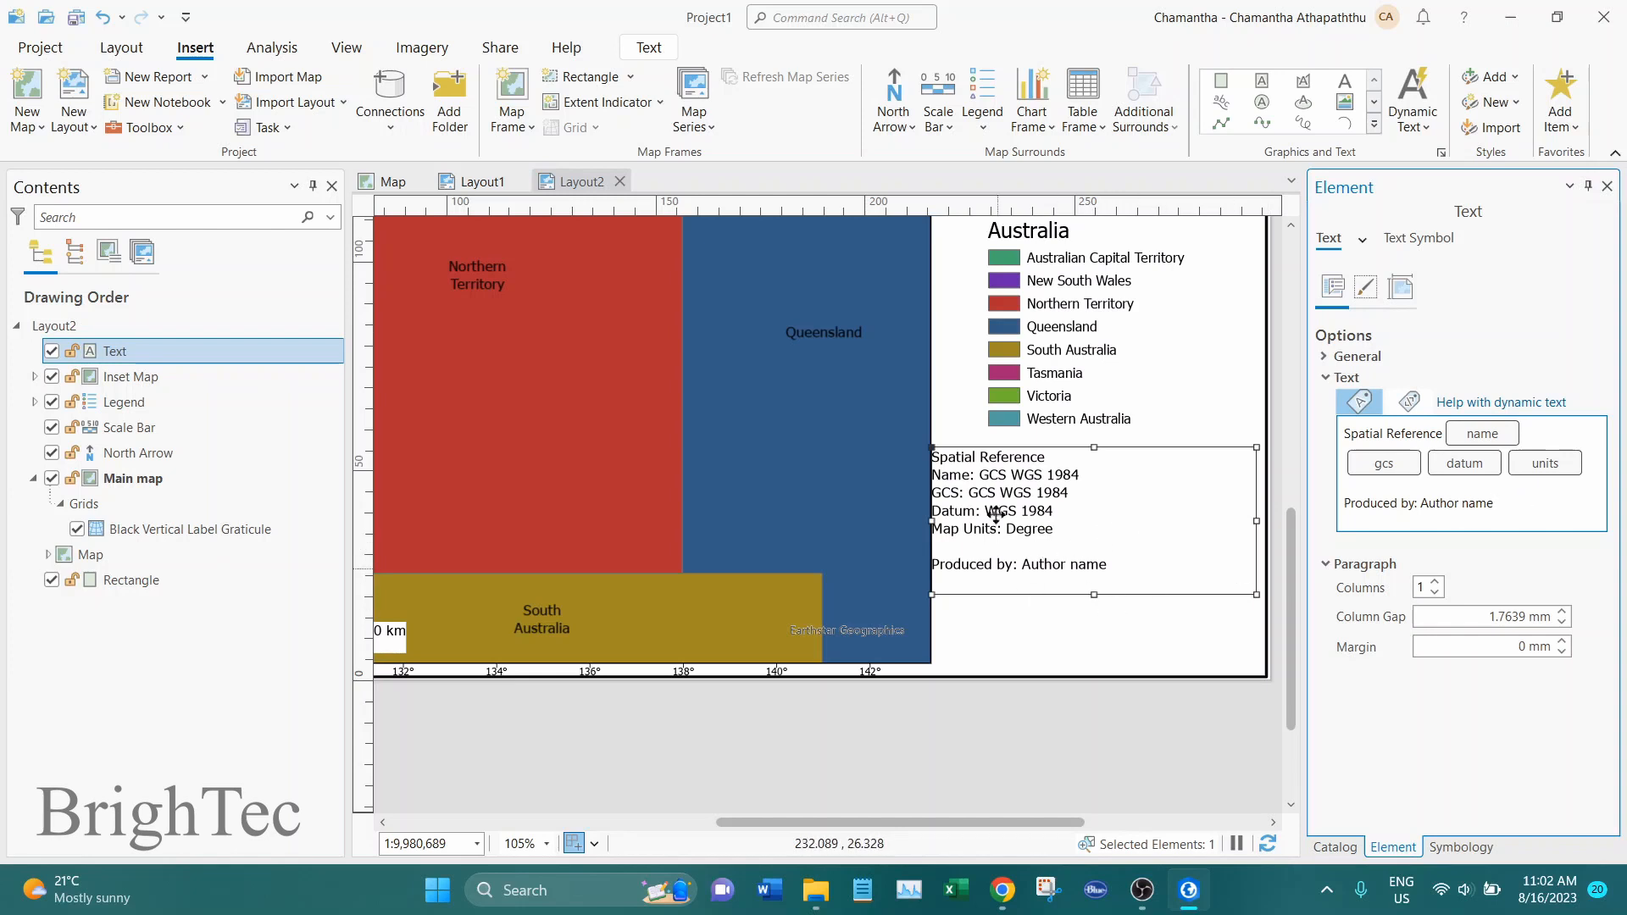
left_click(1121, 611)
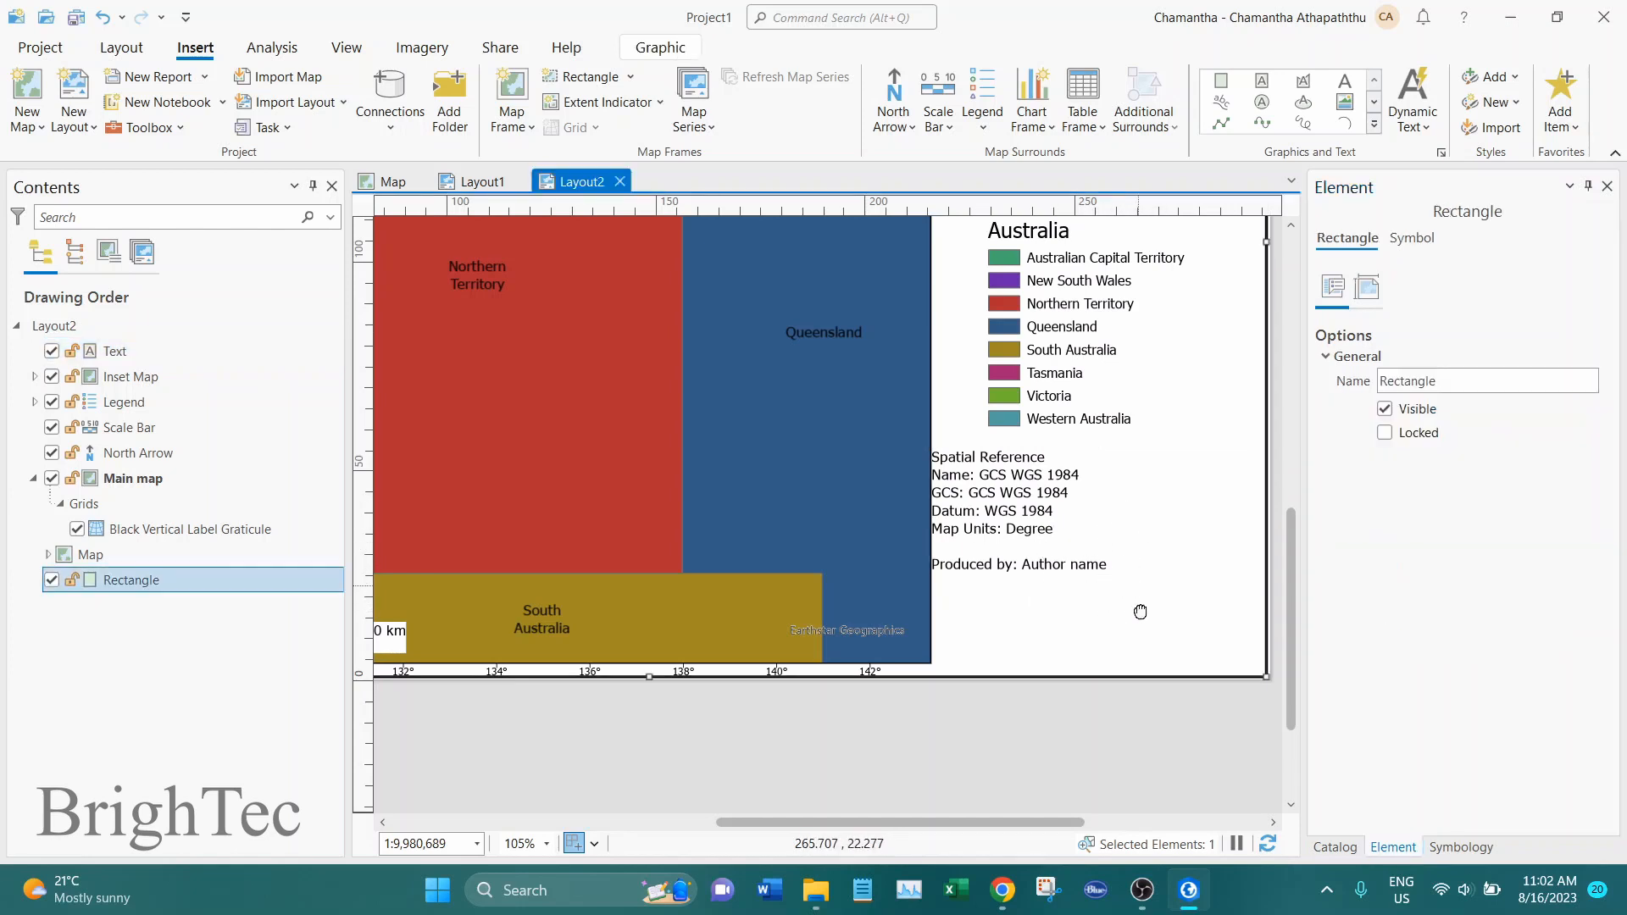
left_click_drag(1141, 611, 1125, 661)
scroll(1125, 661, "down", 3)
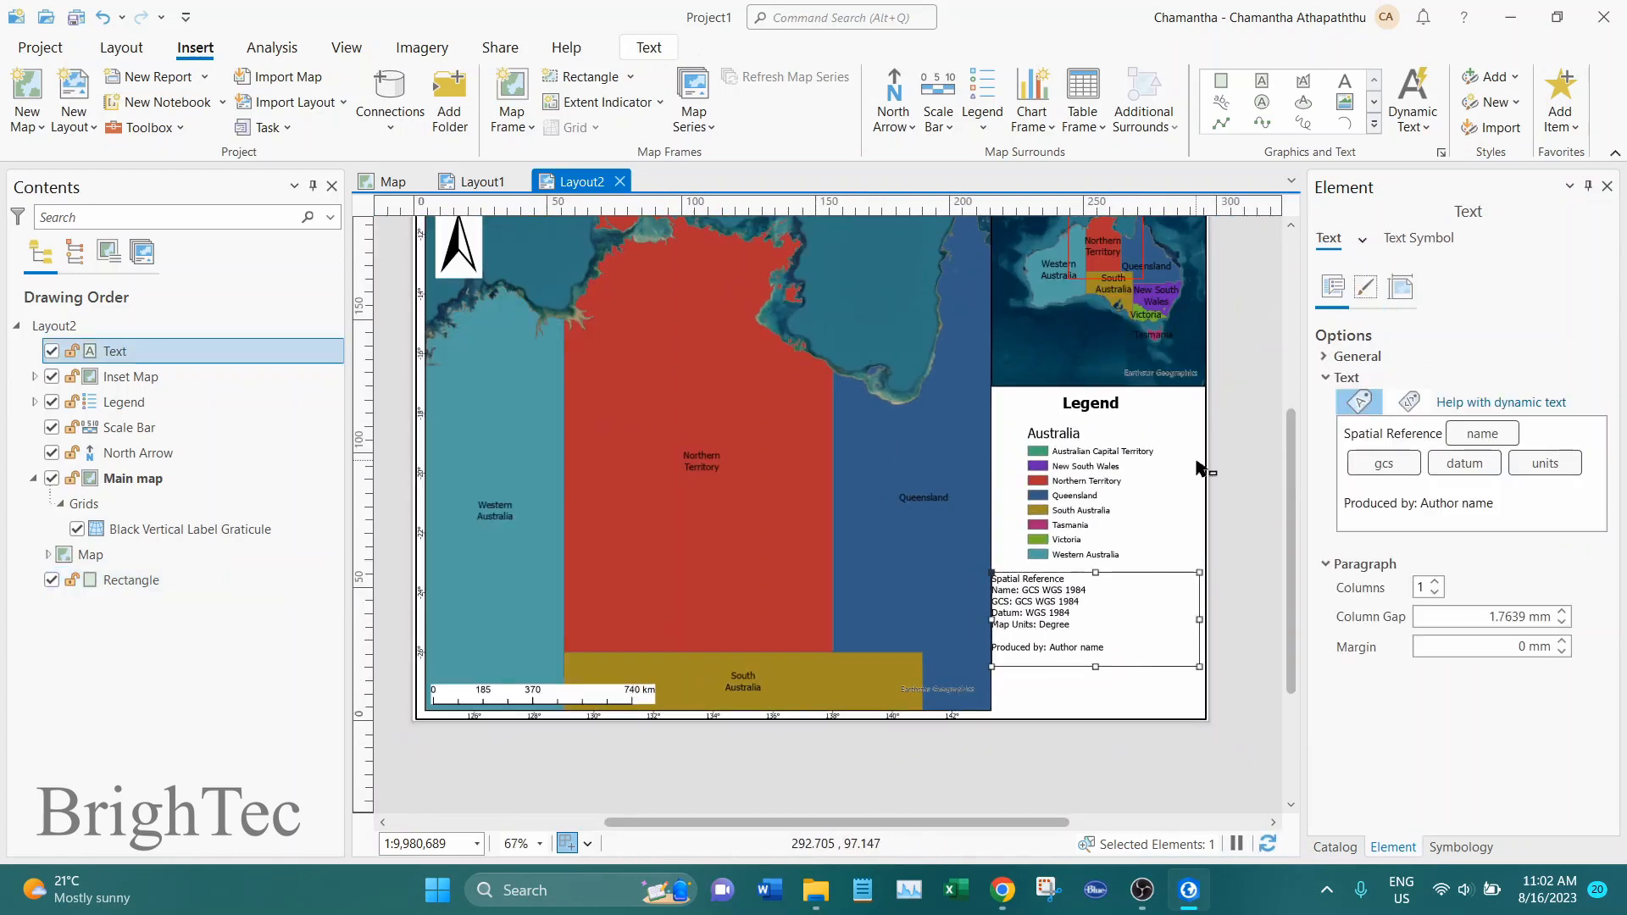
Step: Insert a dynamic Scale text just above the scale bar, in a box about 53 mm by 10 mm
left_click(1204, 463)
left_click(1413, 119)
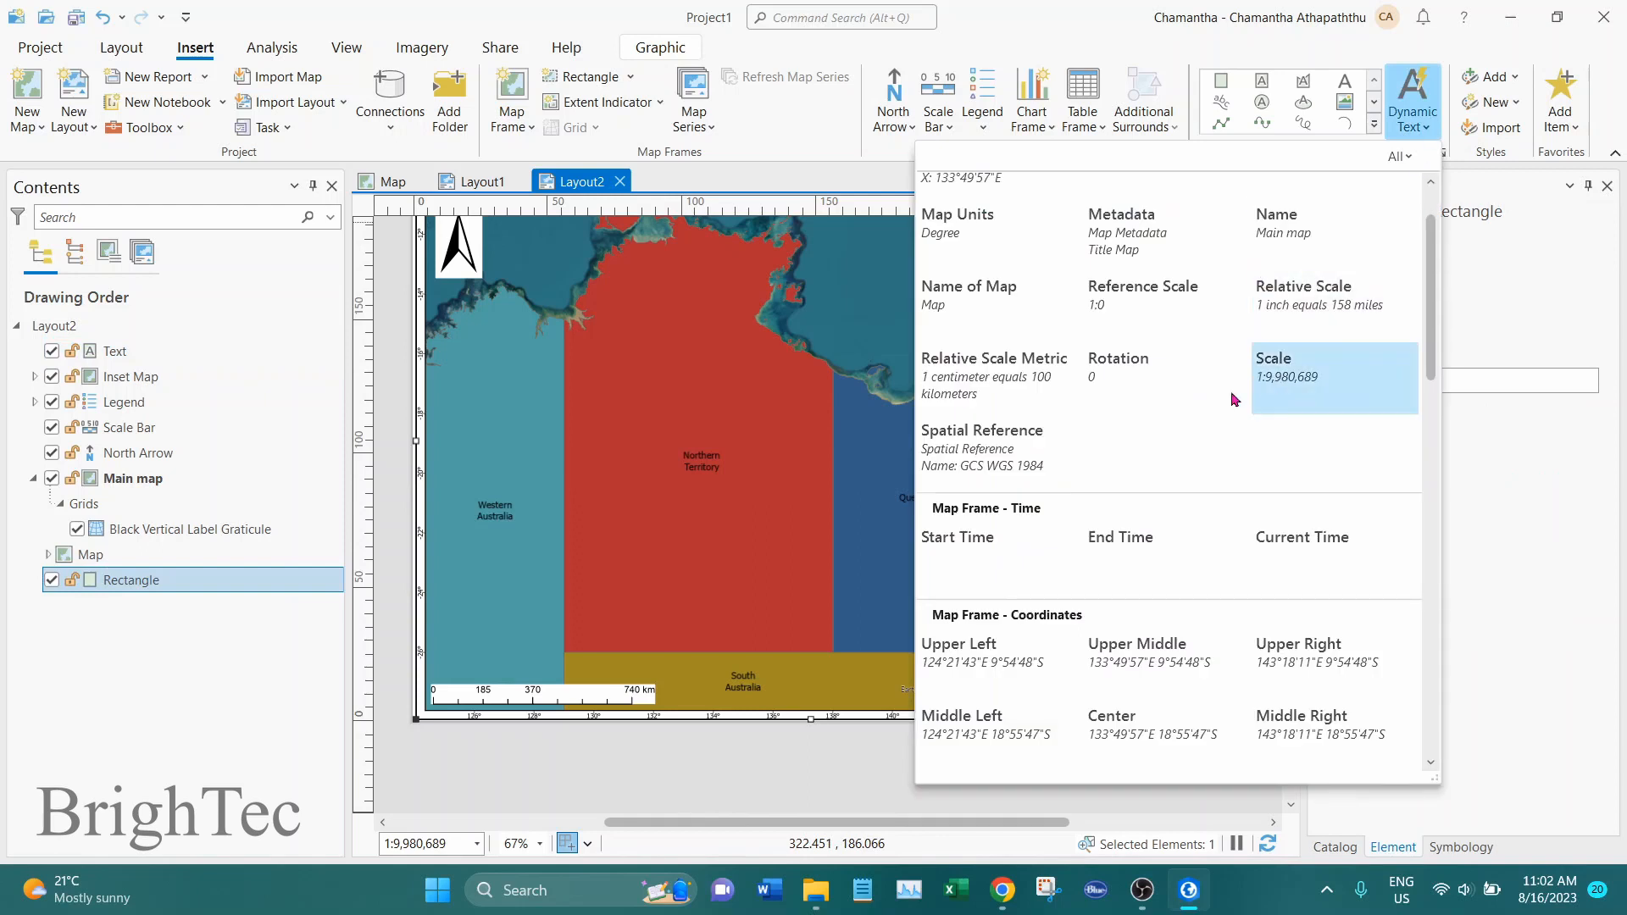
left_click_drag(1434, 347, 1433, 382)
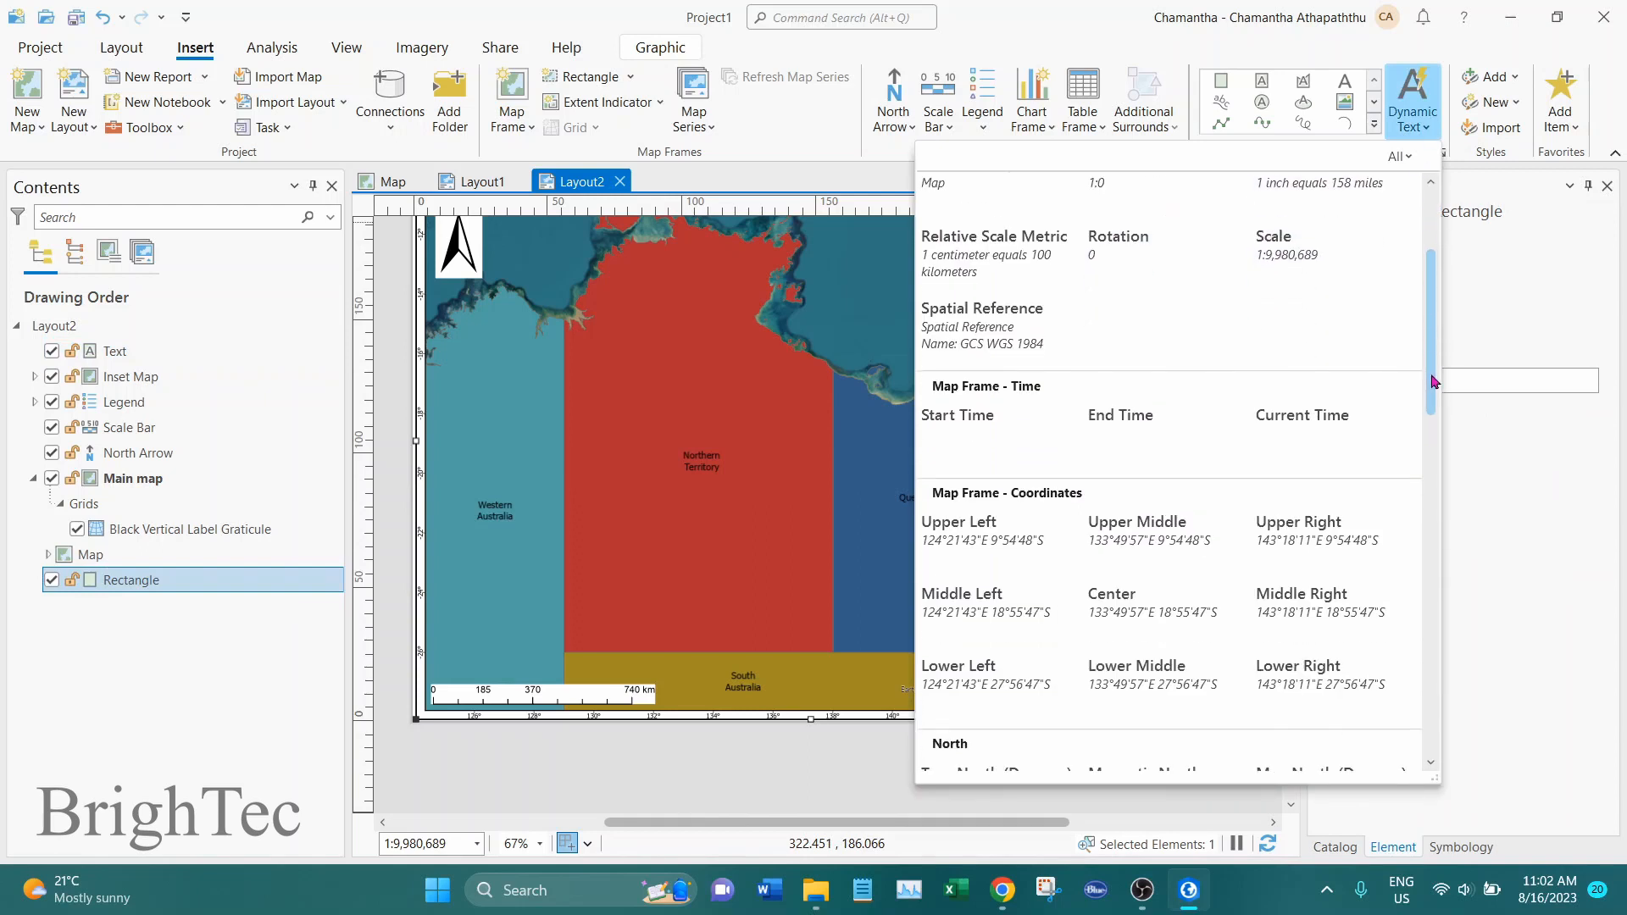
left_click(1284, 256)
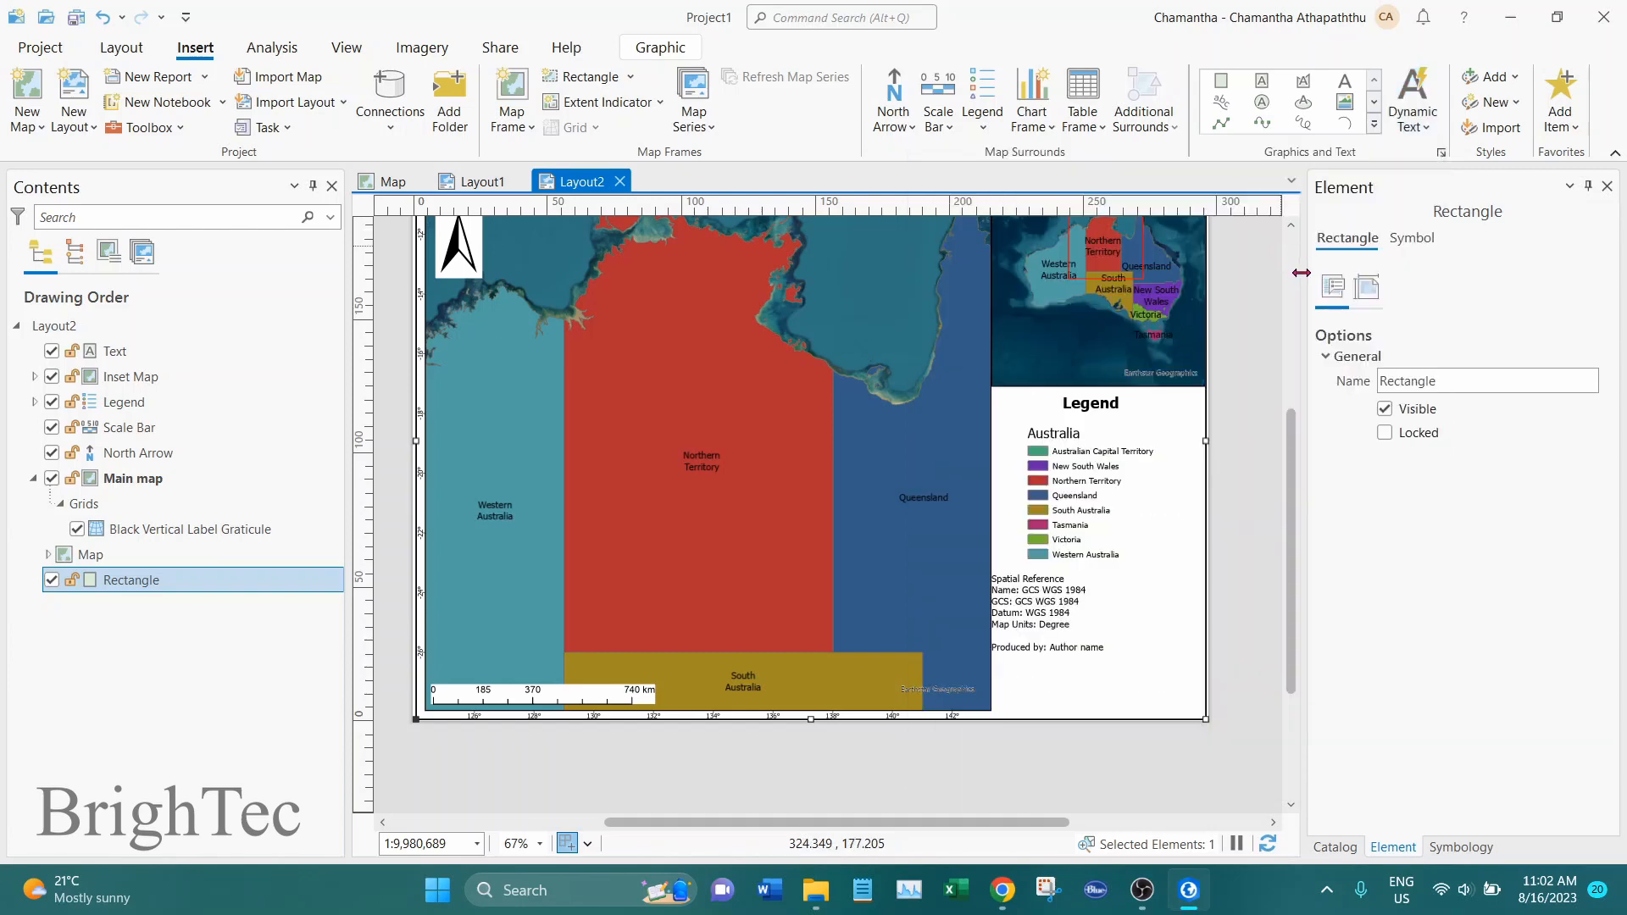
scroll(459, 690, "up", 3)
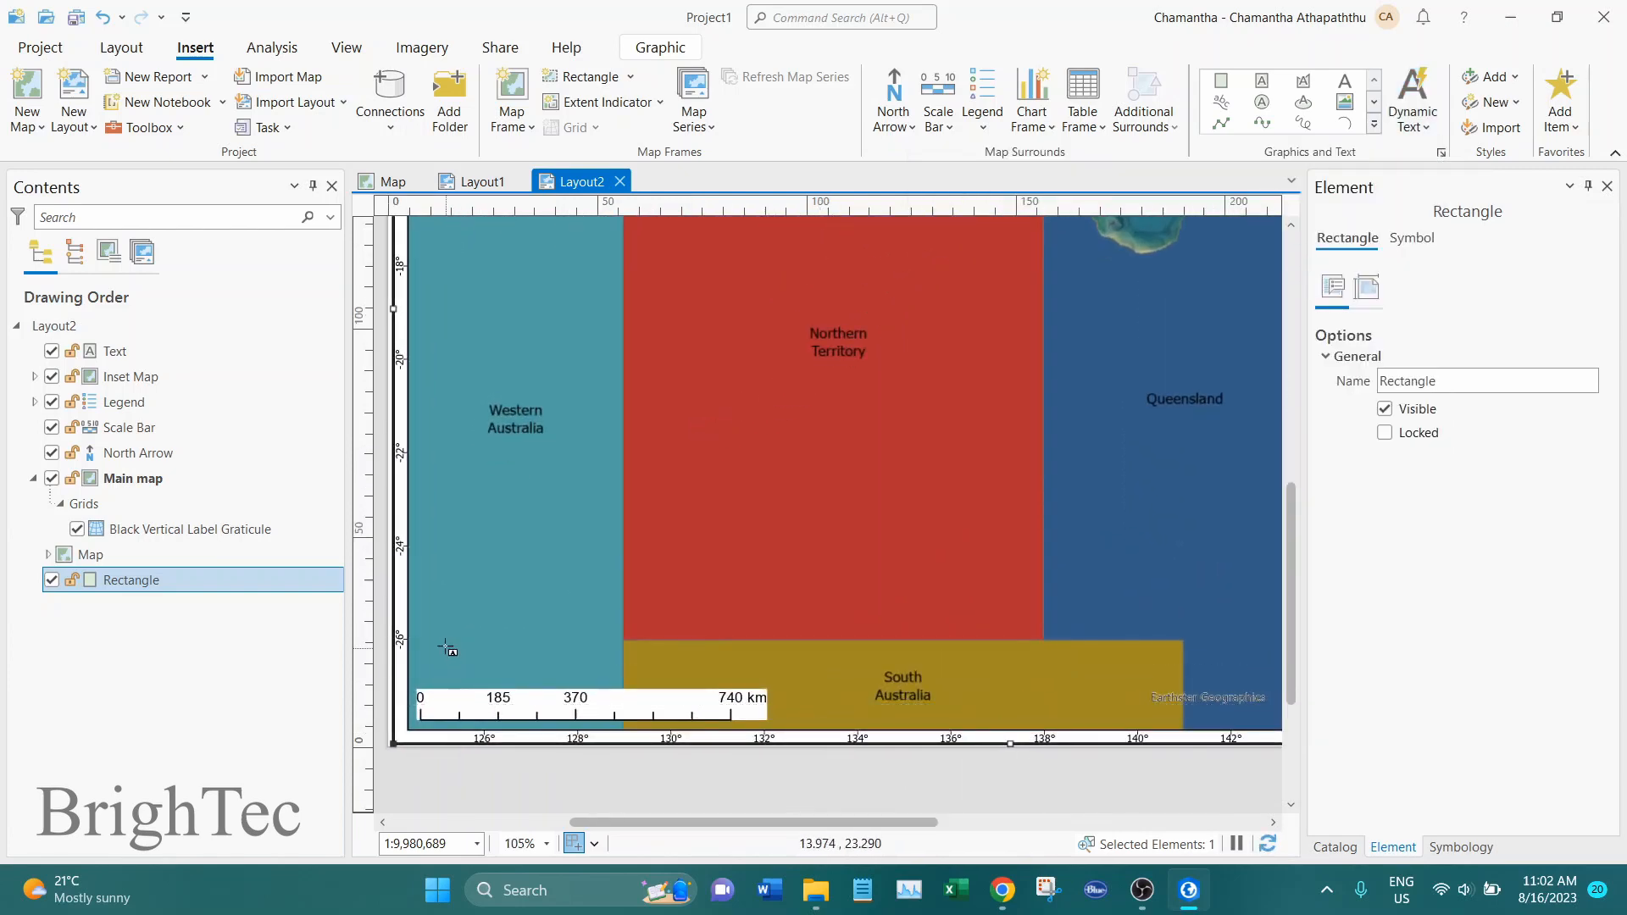
left_click_drag(445, 646, 668, 690)
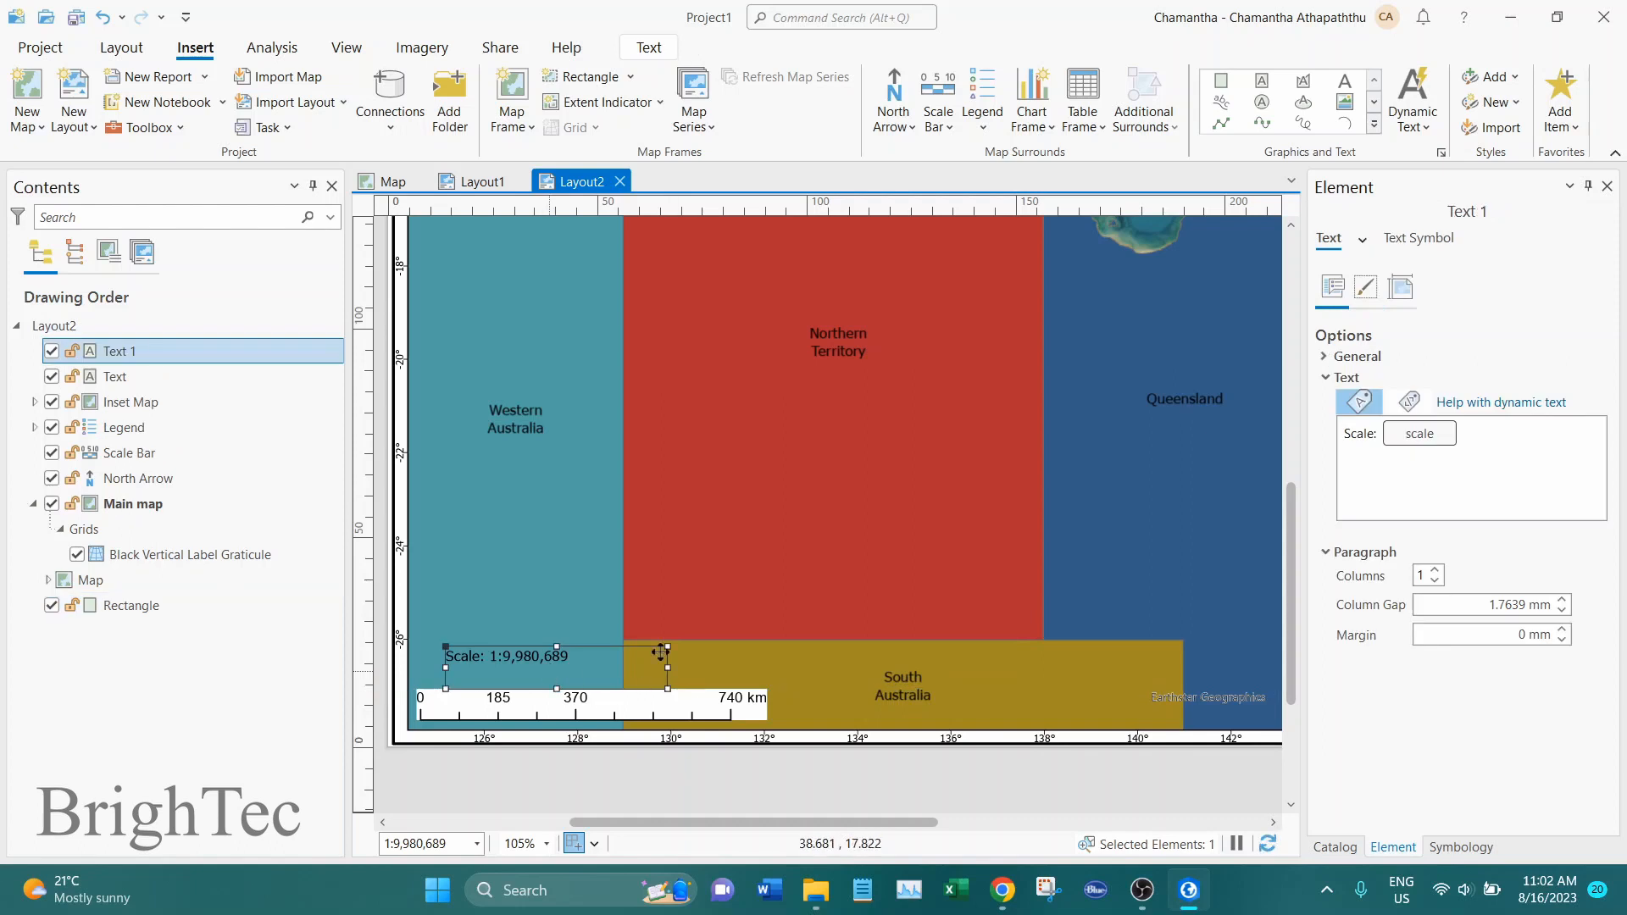
Step: Give the scale text a white background and shrink its box to fit closely around the text
left_click(1365, 288)
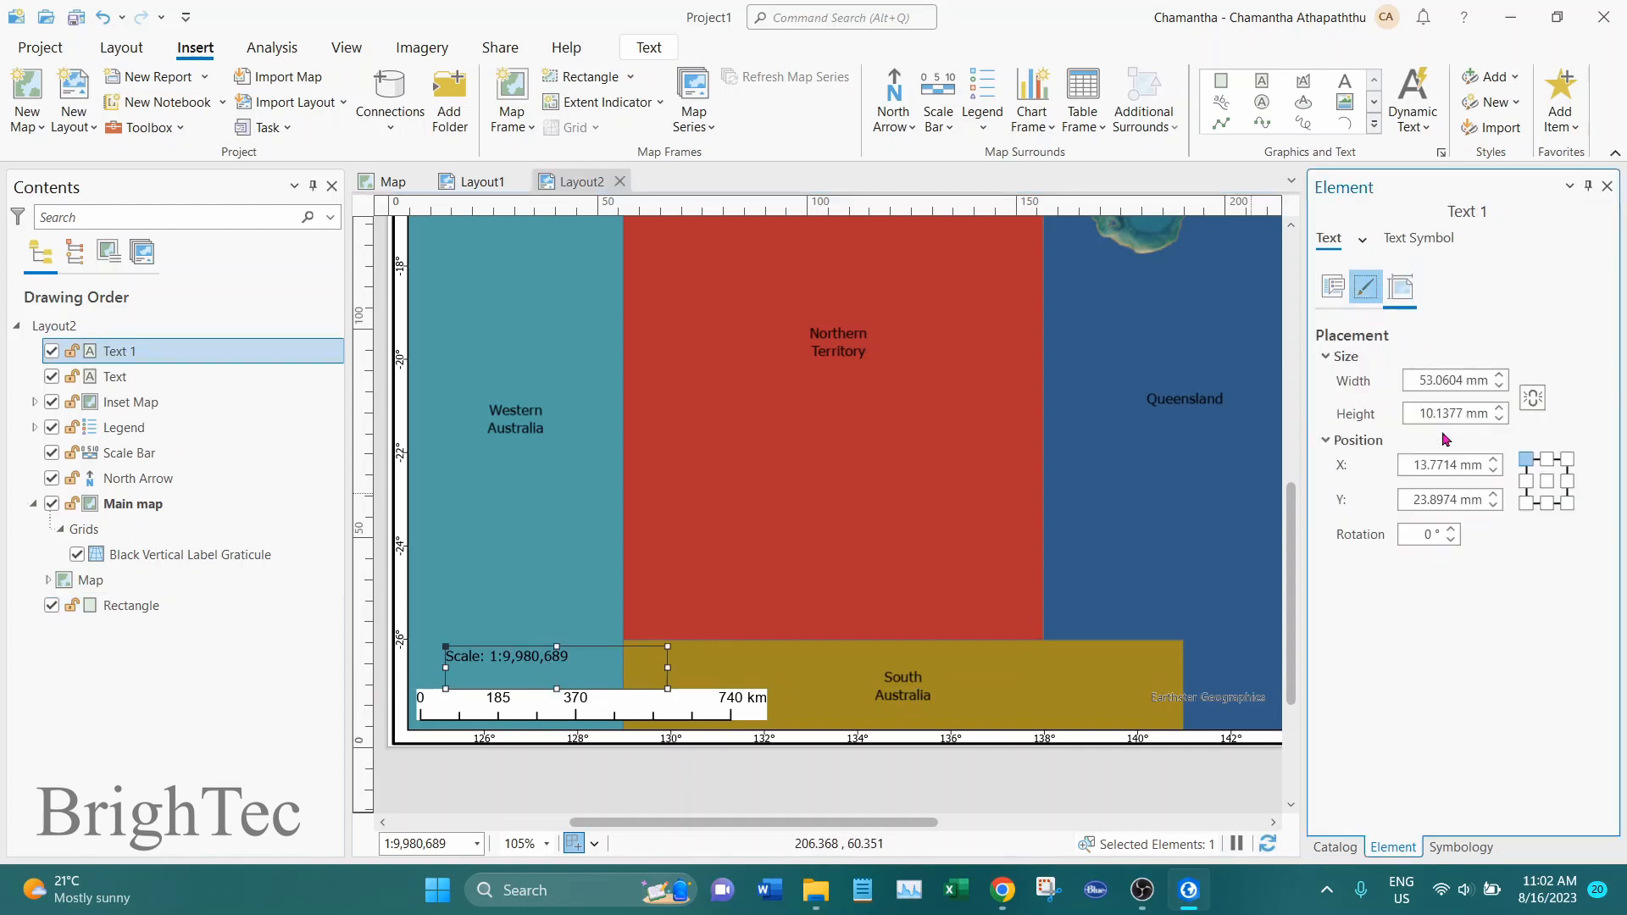
left_click(1592, 531)
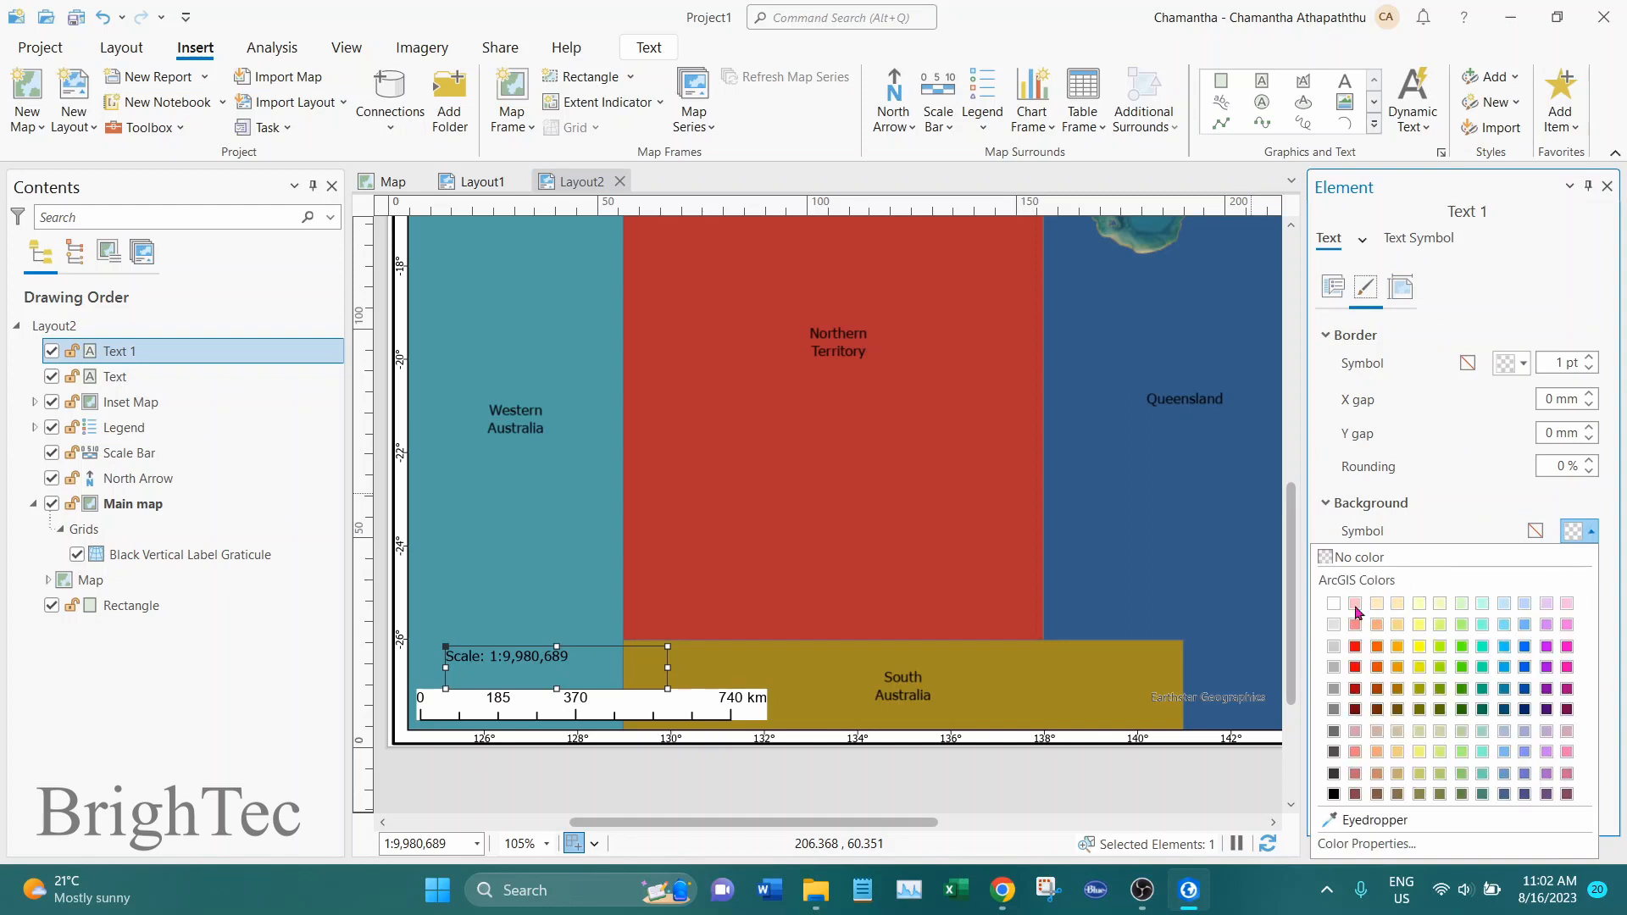
left_click(1335, 603)
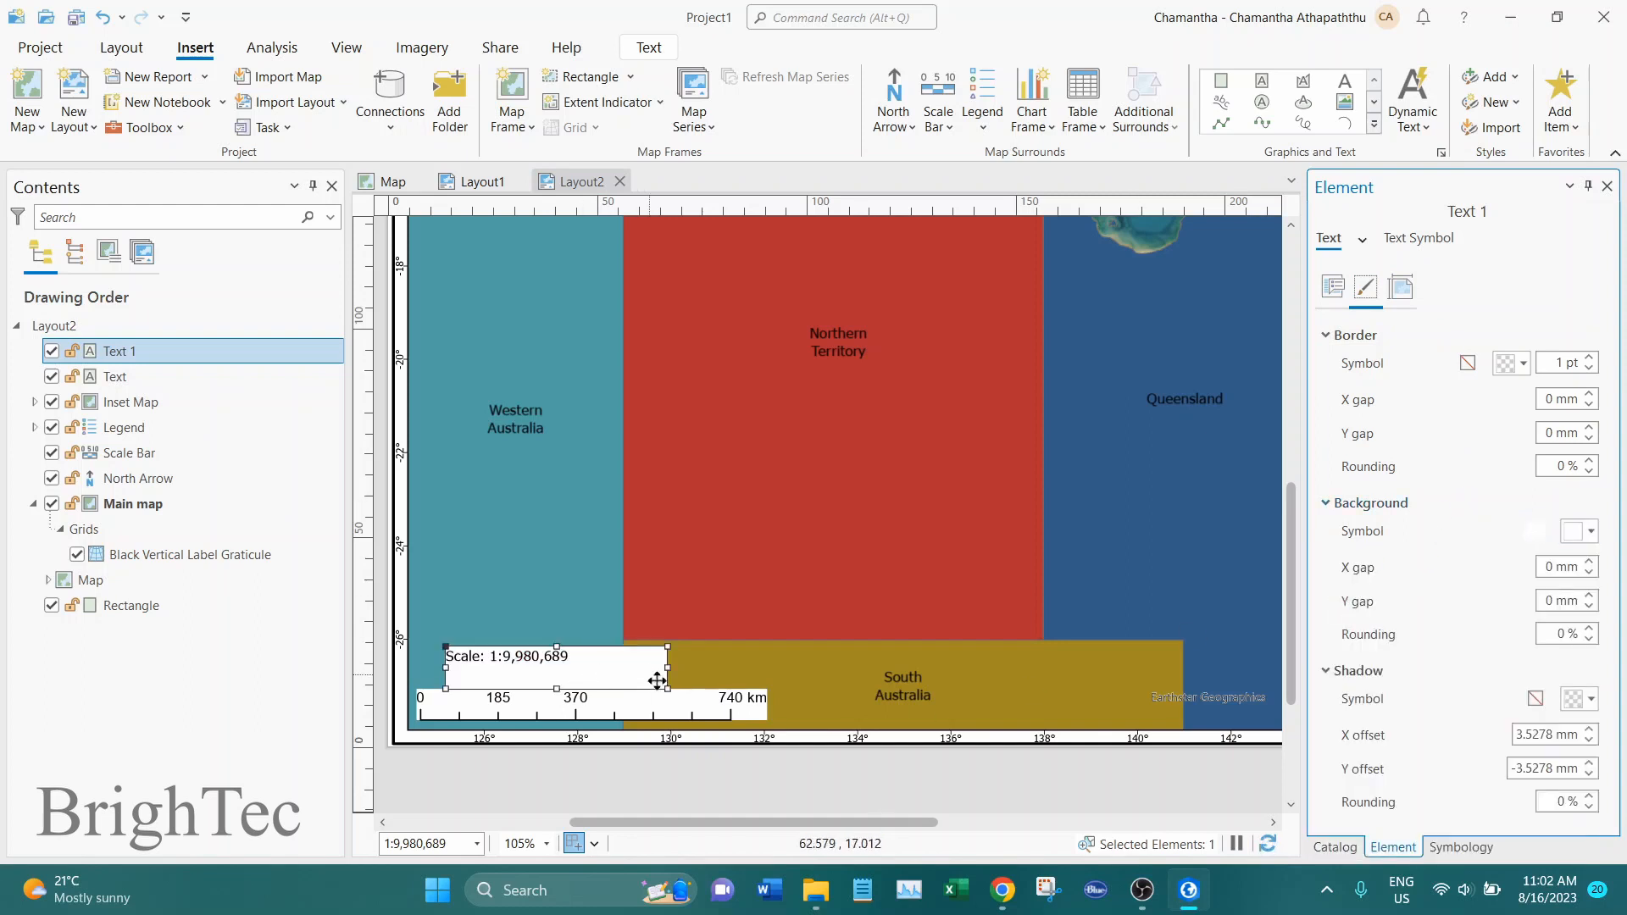
left_click_drag(668, 689, 528, 675)
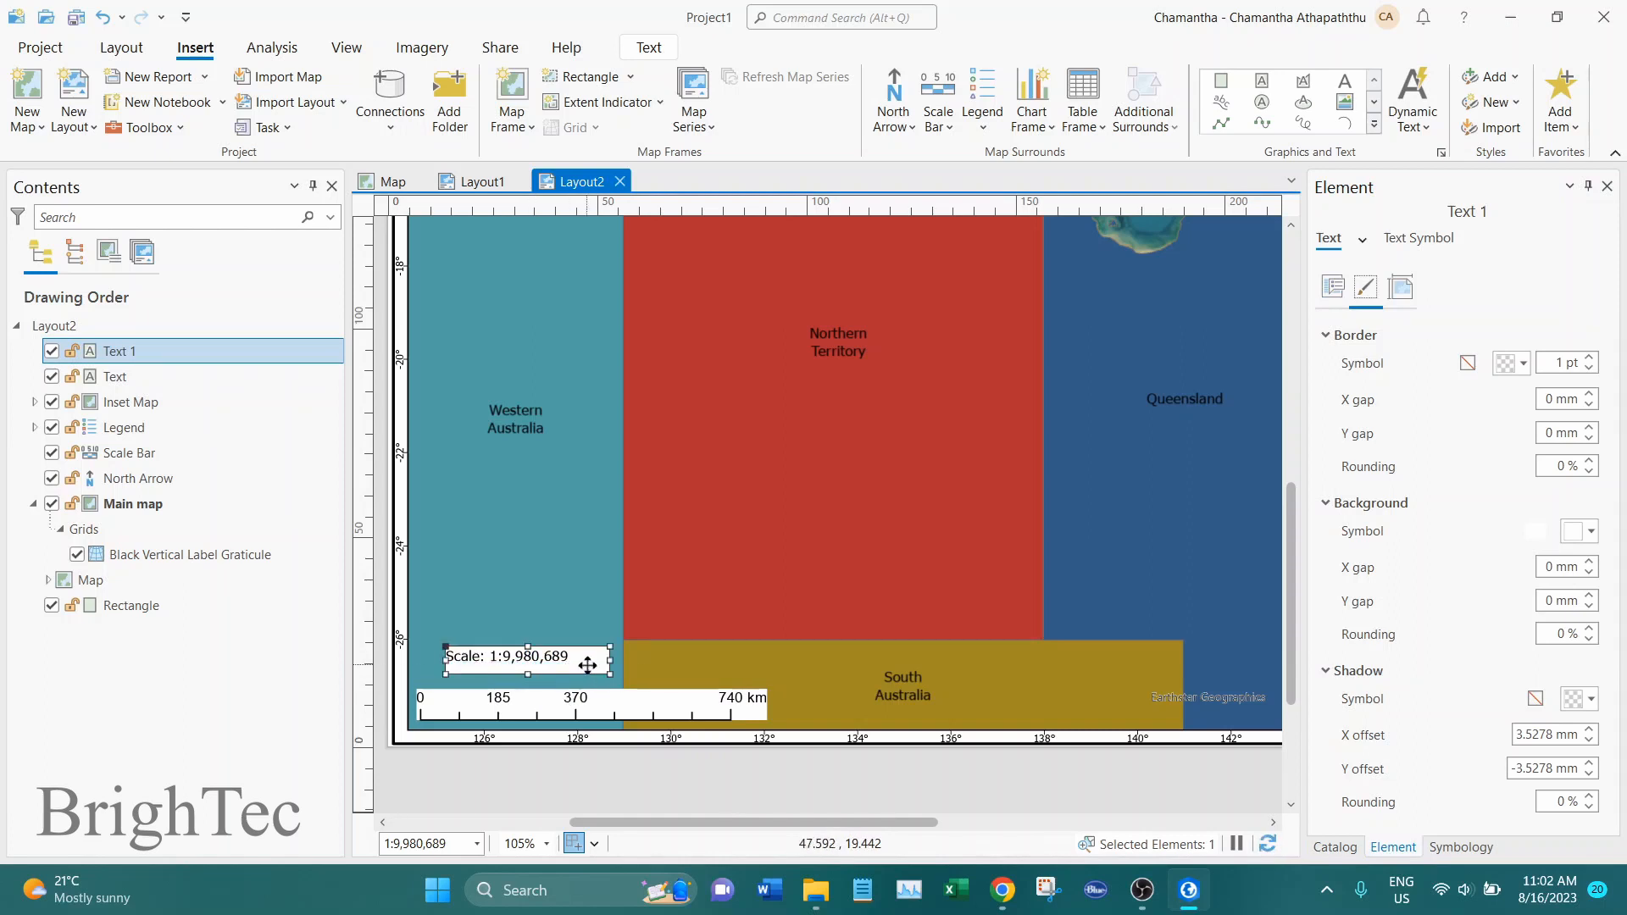
Step: Set the main map frame's scale to 1:9,980,000
left_click(668, 575)
scroll(767, 563, "down", 4)
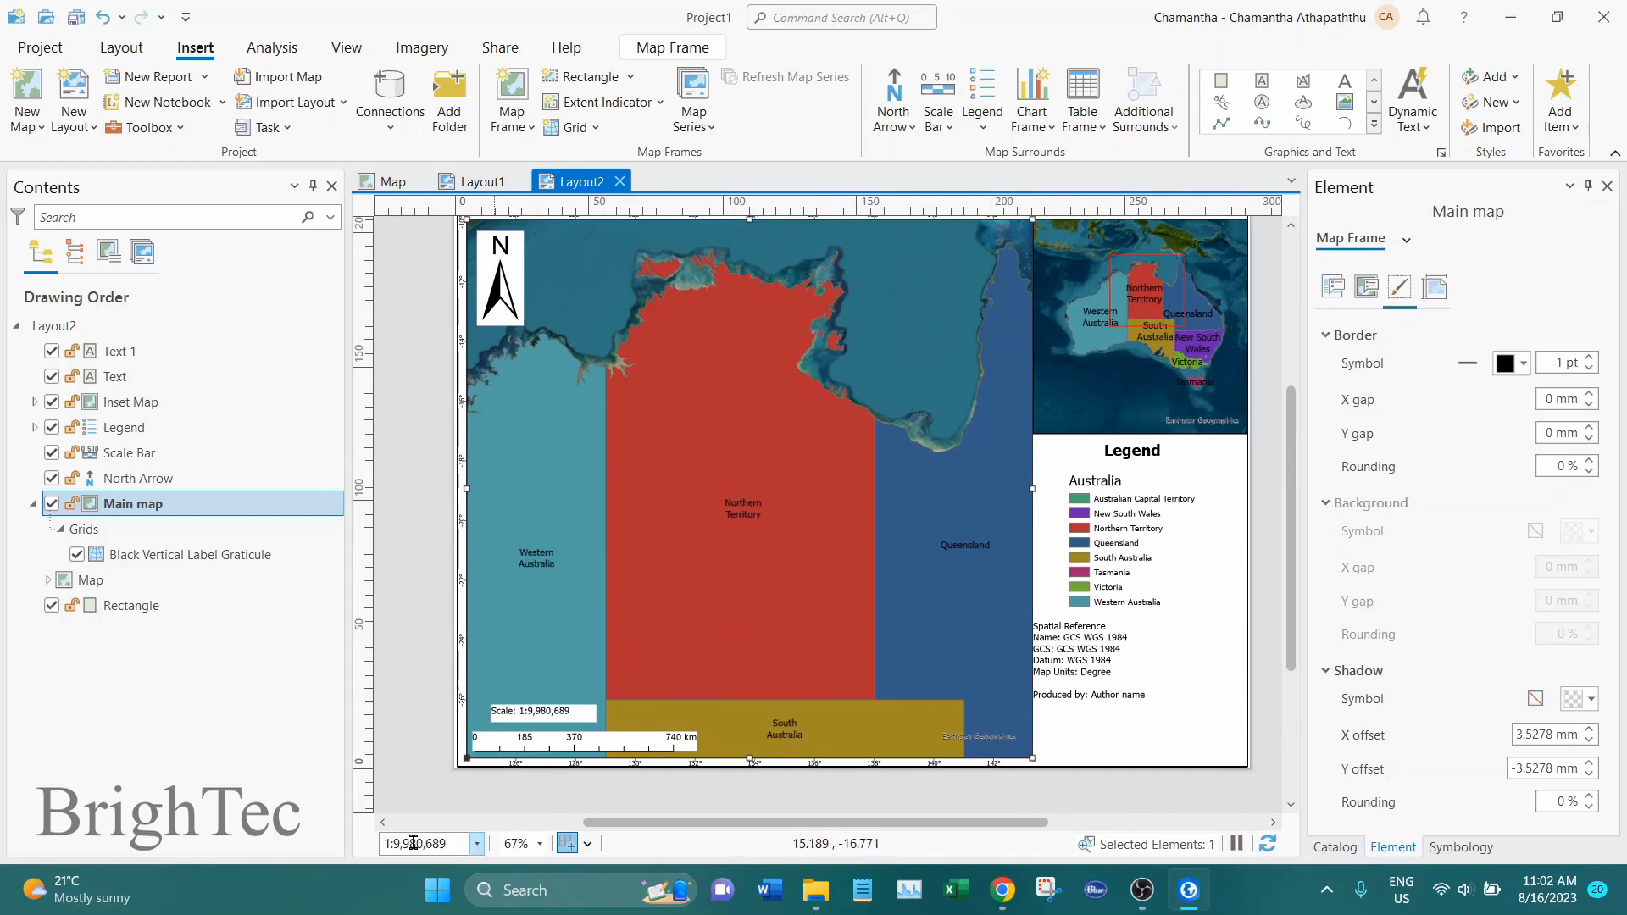
left_click_drag(428, 843, 462, 843)
type("000")
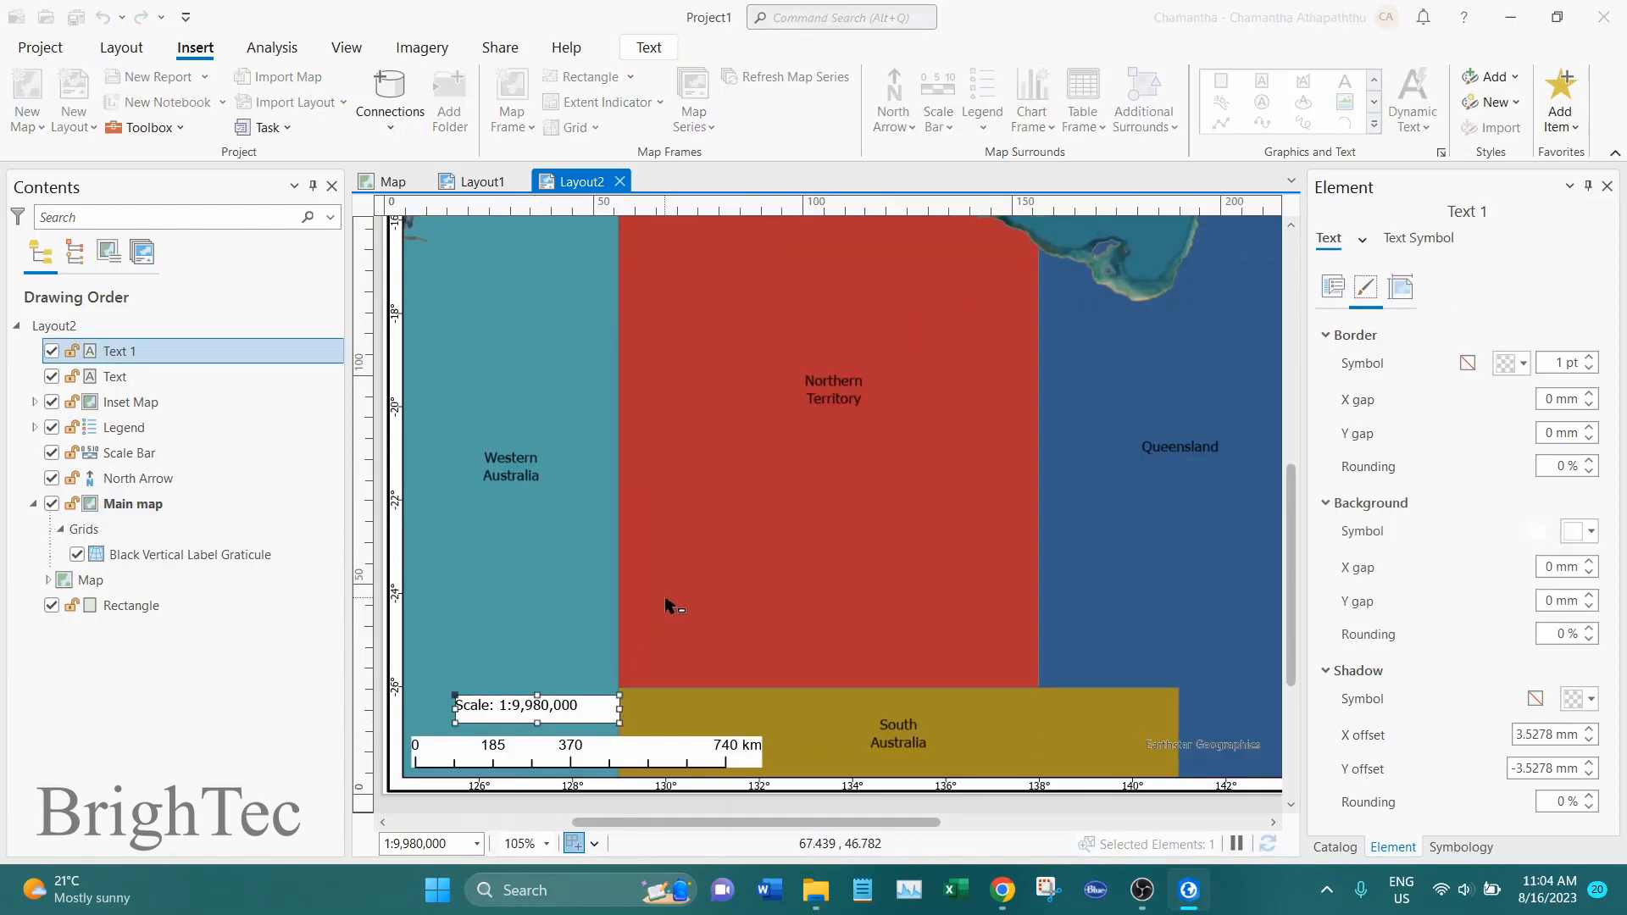
left_click(743, 583)
scroll(763, 559, "down", 2)
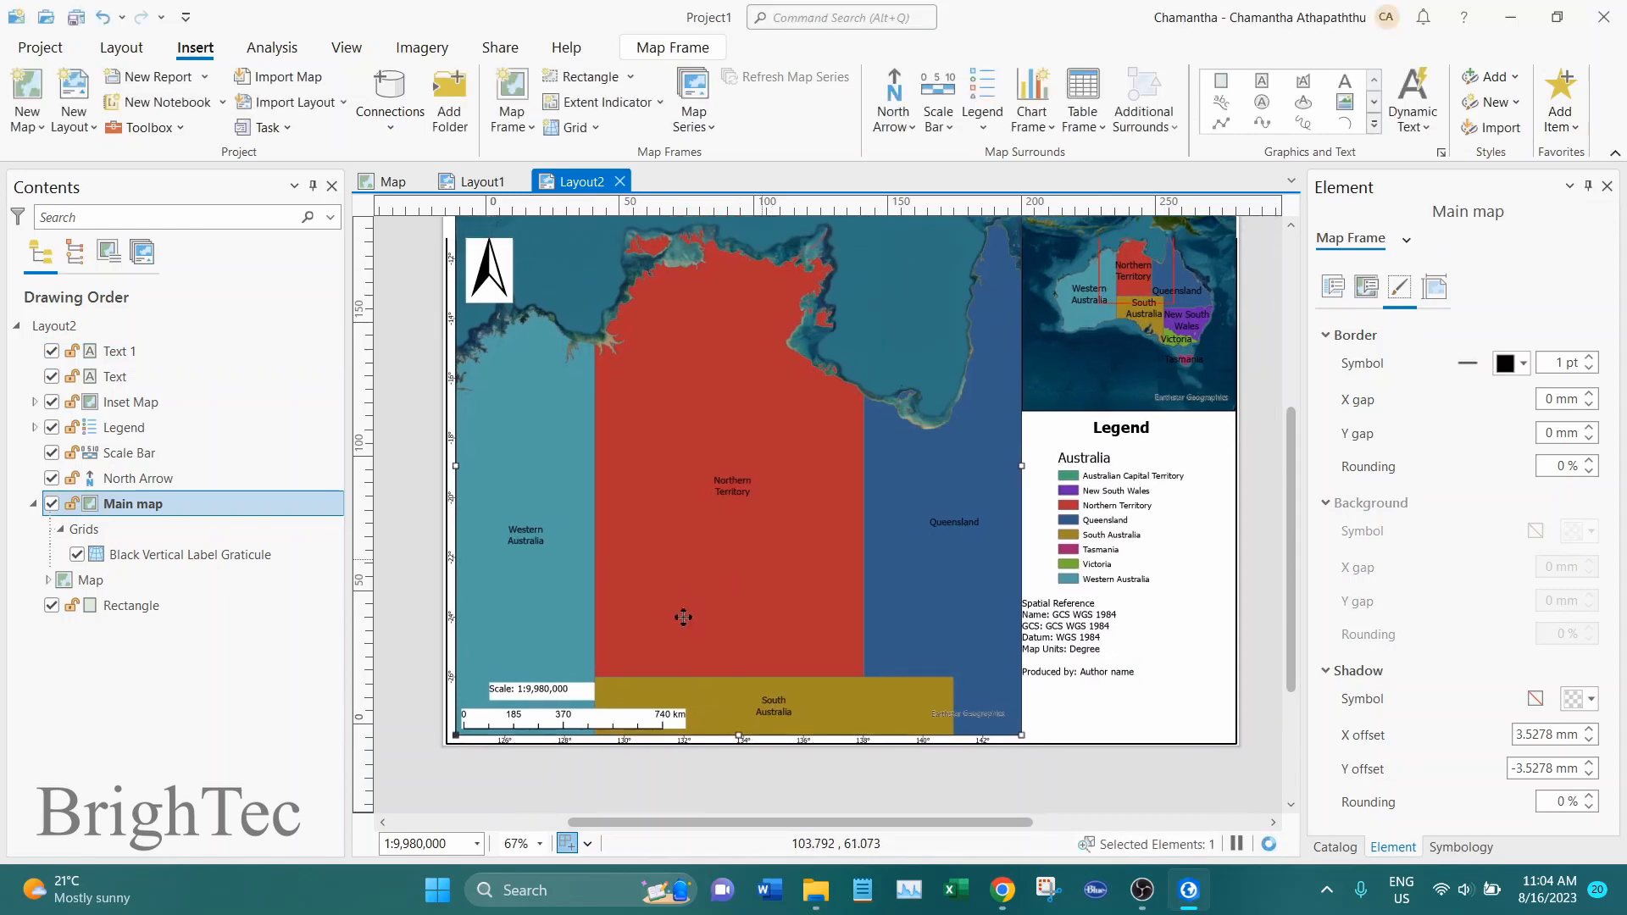
Step: Move the scale text down and left so it sits directly above the start of the scale bar
scroll(557, 714, "up", 2)
left_click(556, 678)
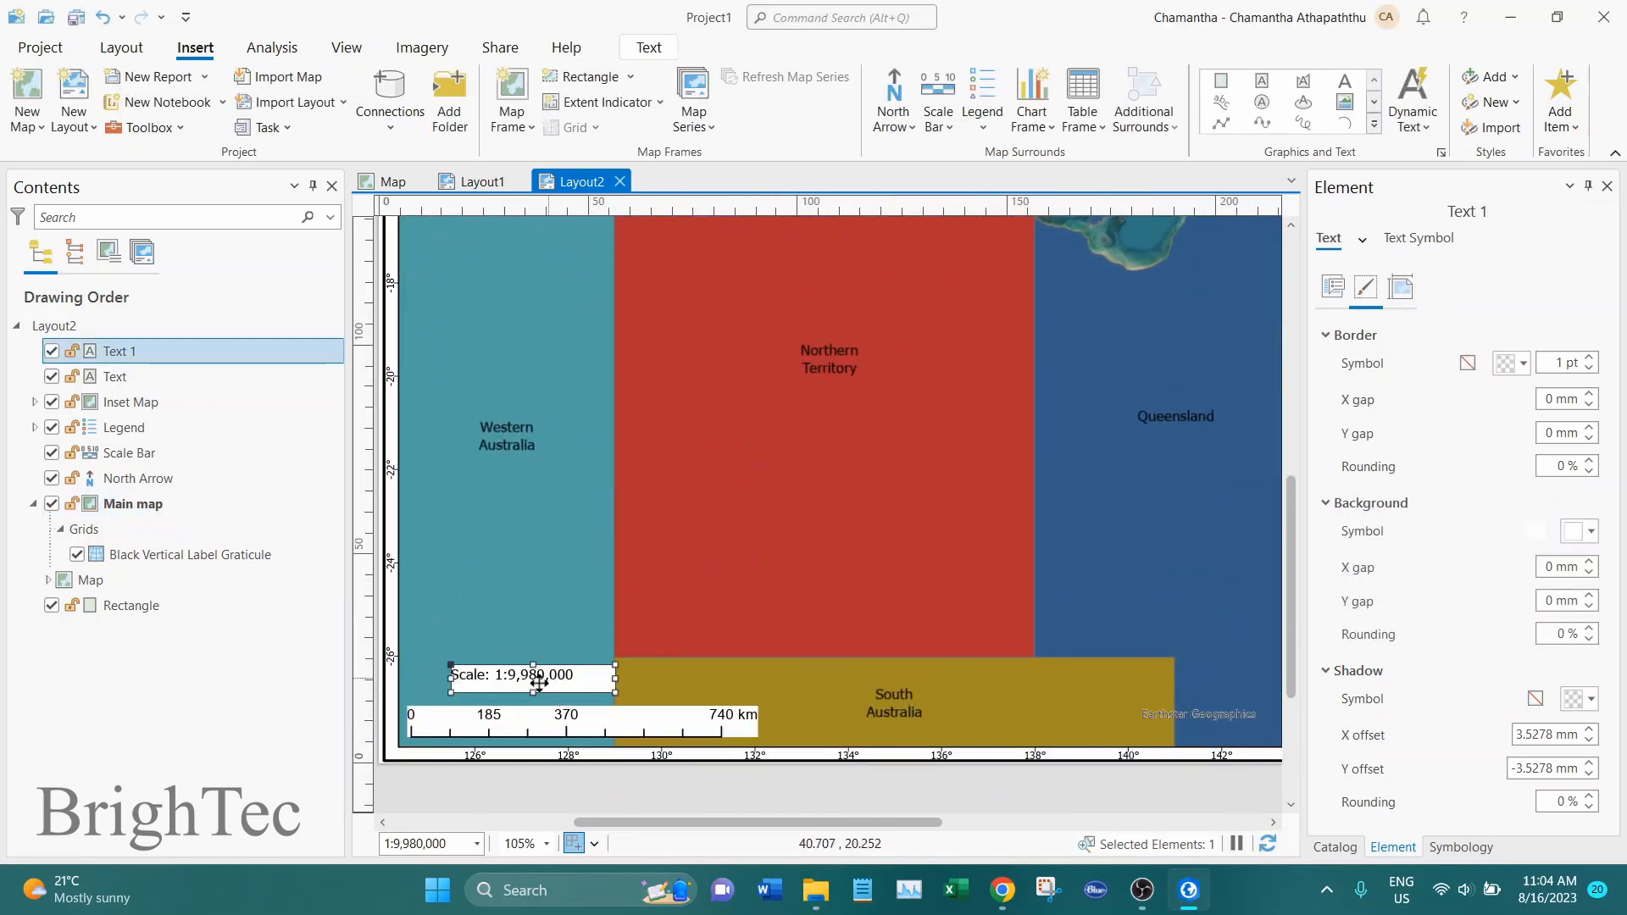
mouse_move(546, 681)
left_mouse_down()
mouse_move(502, 683)
mouse_move(547, 697)
mouse_move(520, 693)
left_mouse_up()
left_click(607, 632)
left_click(643, 627)
scroll(688, 620, "down", 4)
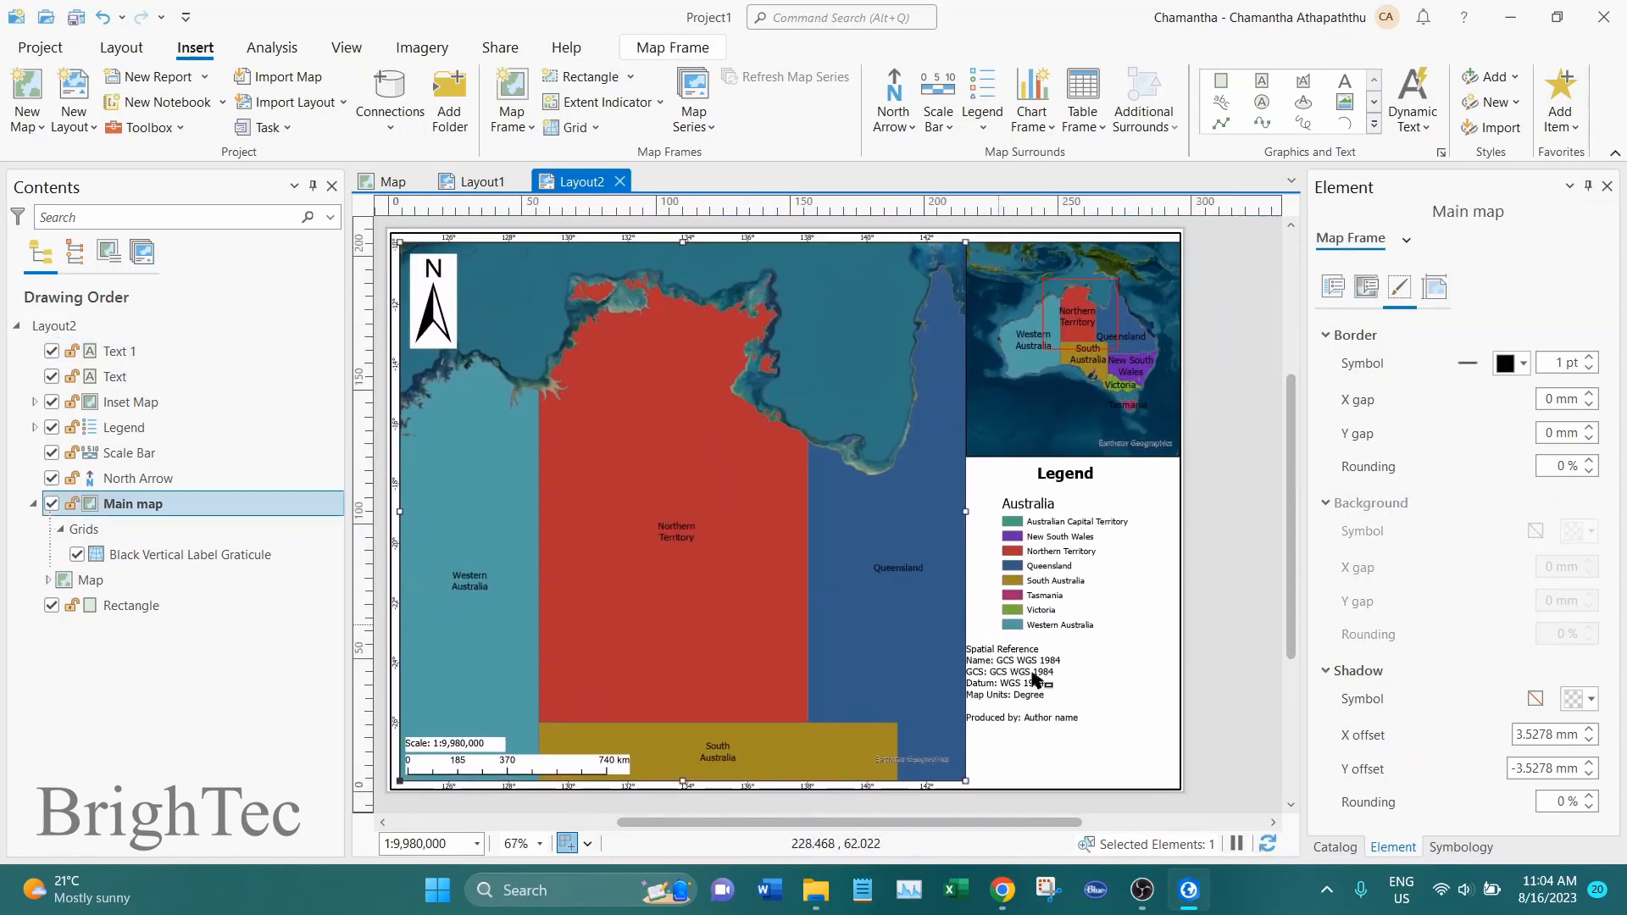
Step: Insert a dynamic Date Exported text just below the spatial reference text, in a box about 66 mm by 11 mm
left_click(1081, 705)
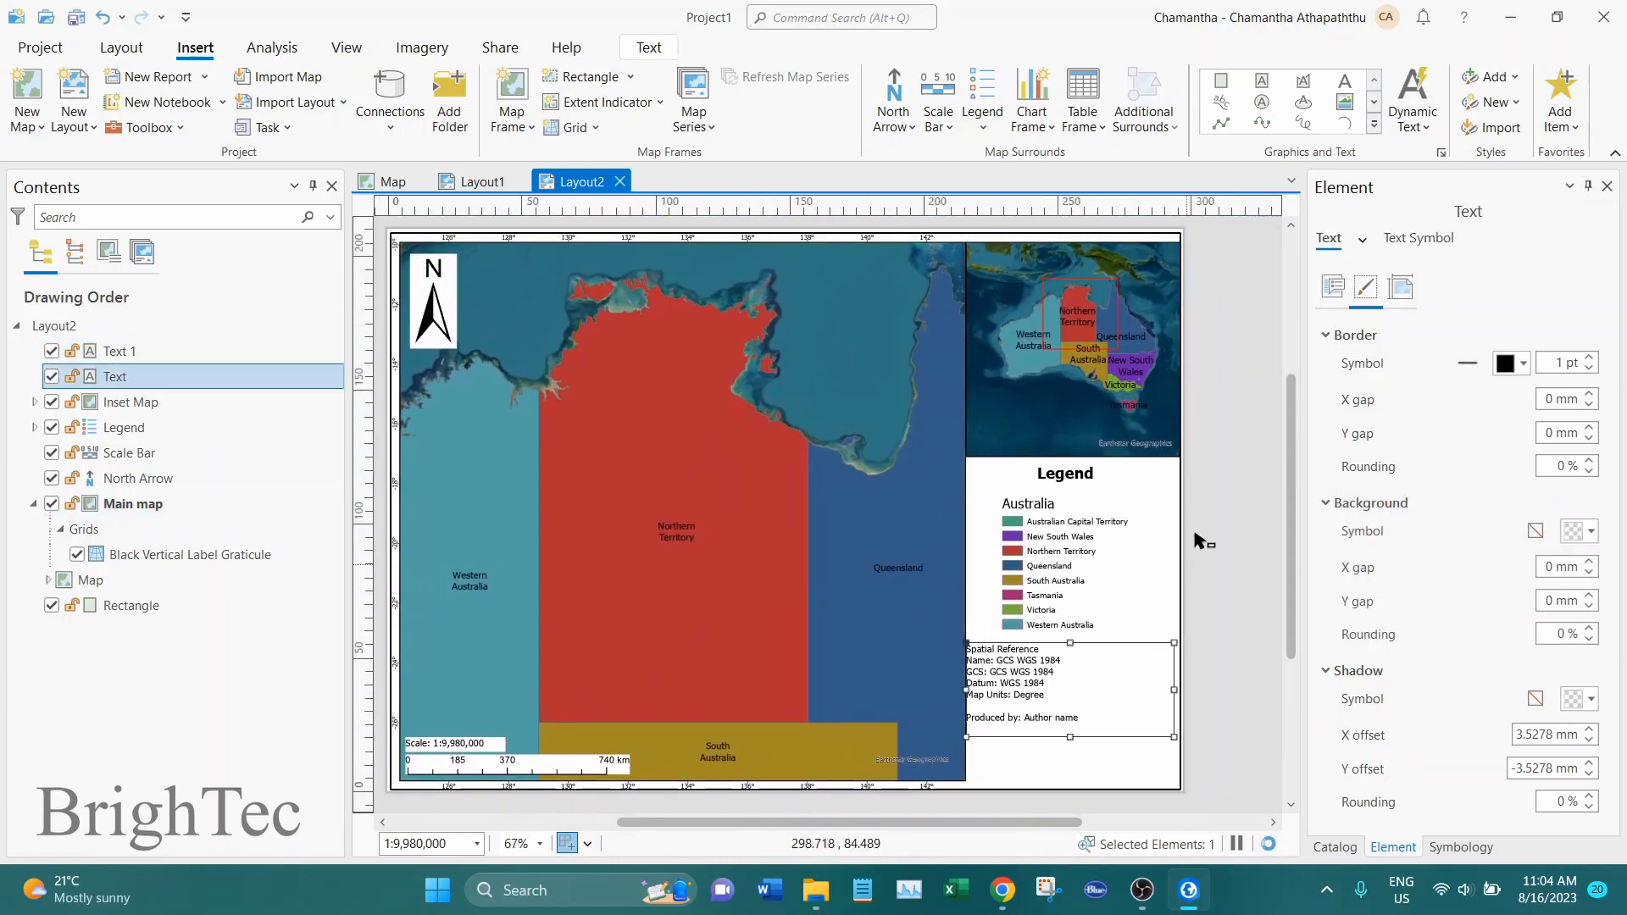
left_click(1413, 119)
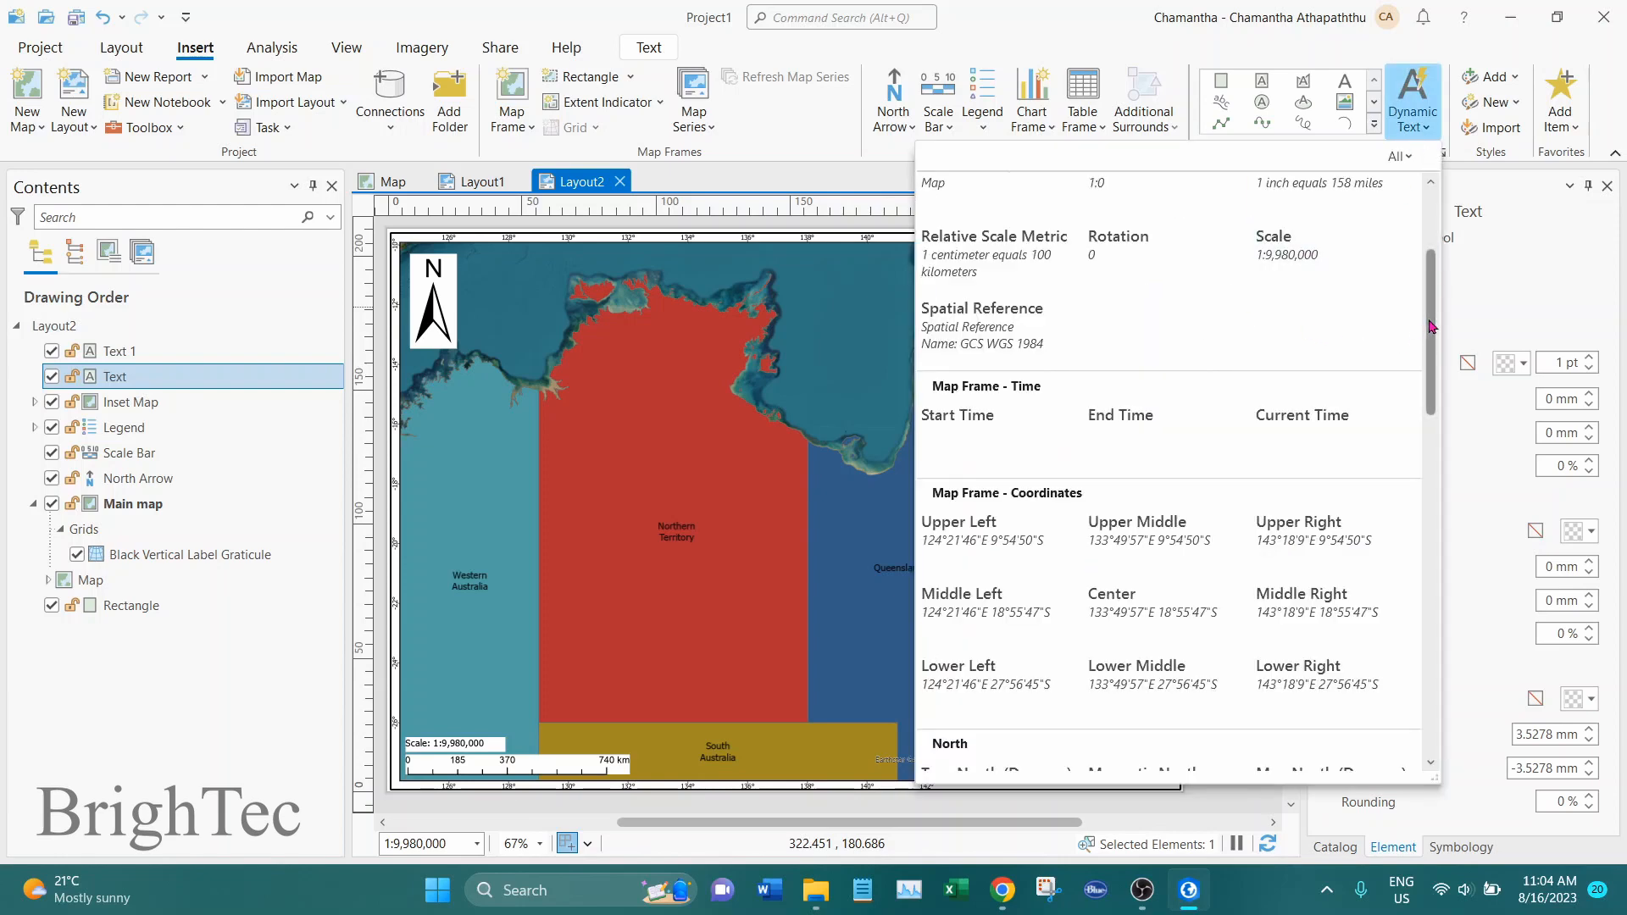
left_click_drag(1431, 327, 1438, 526)
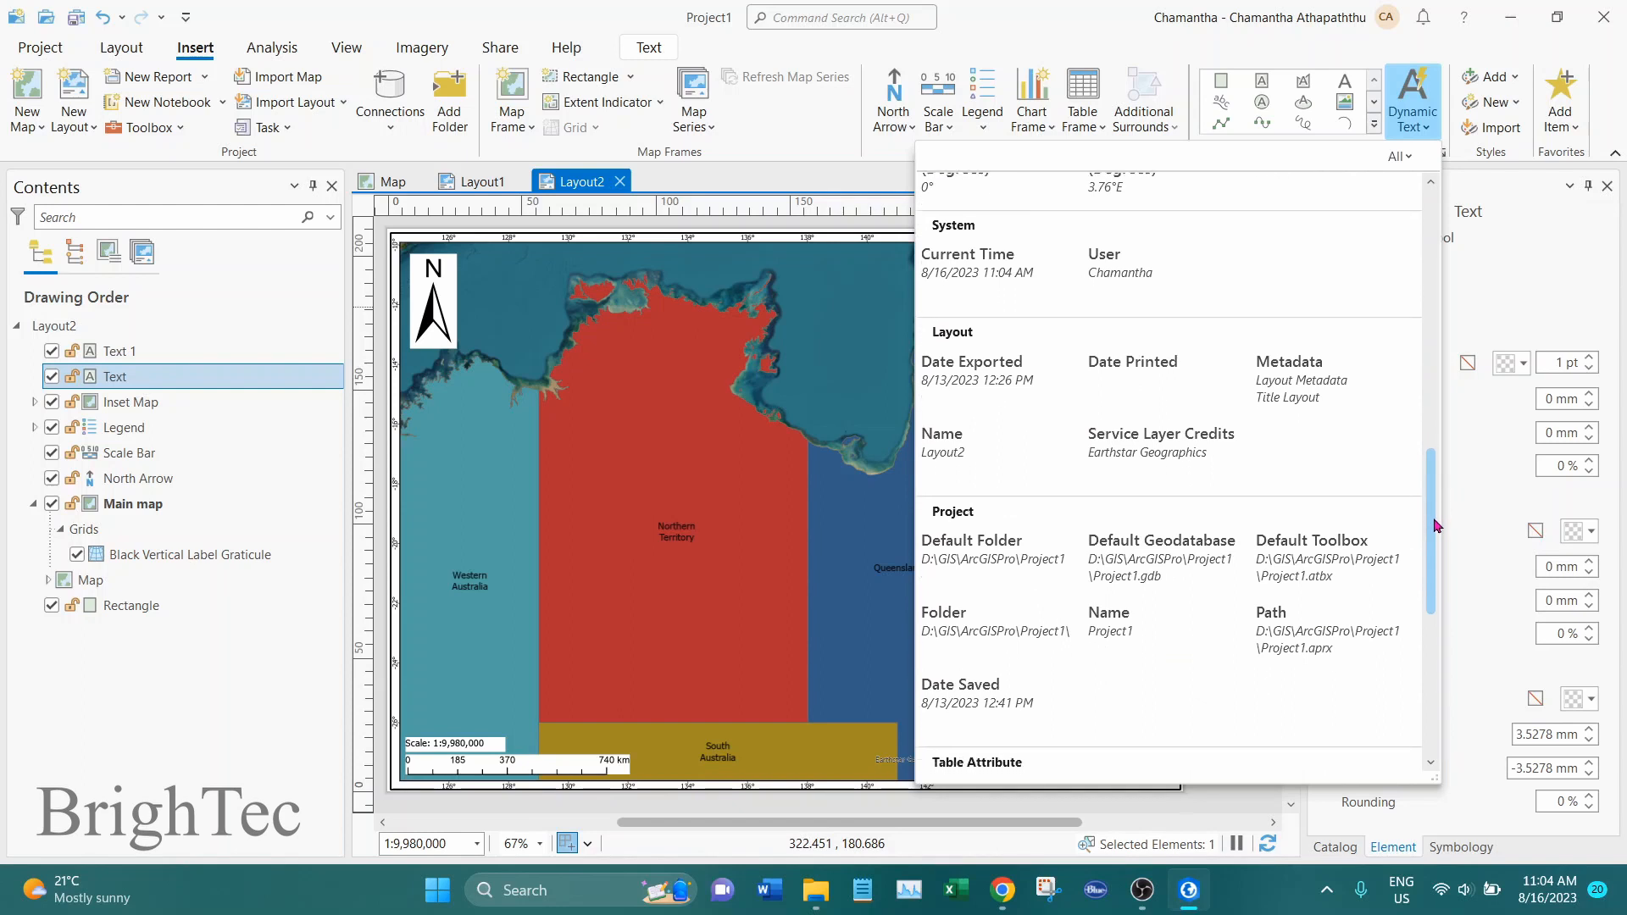
left_click(1005, 385)
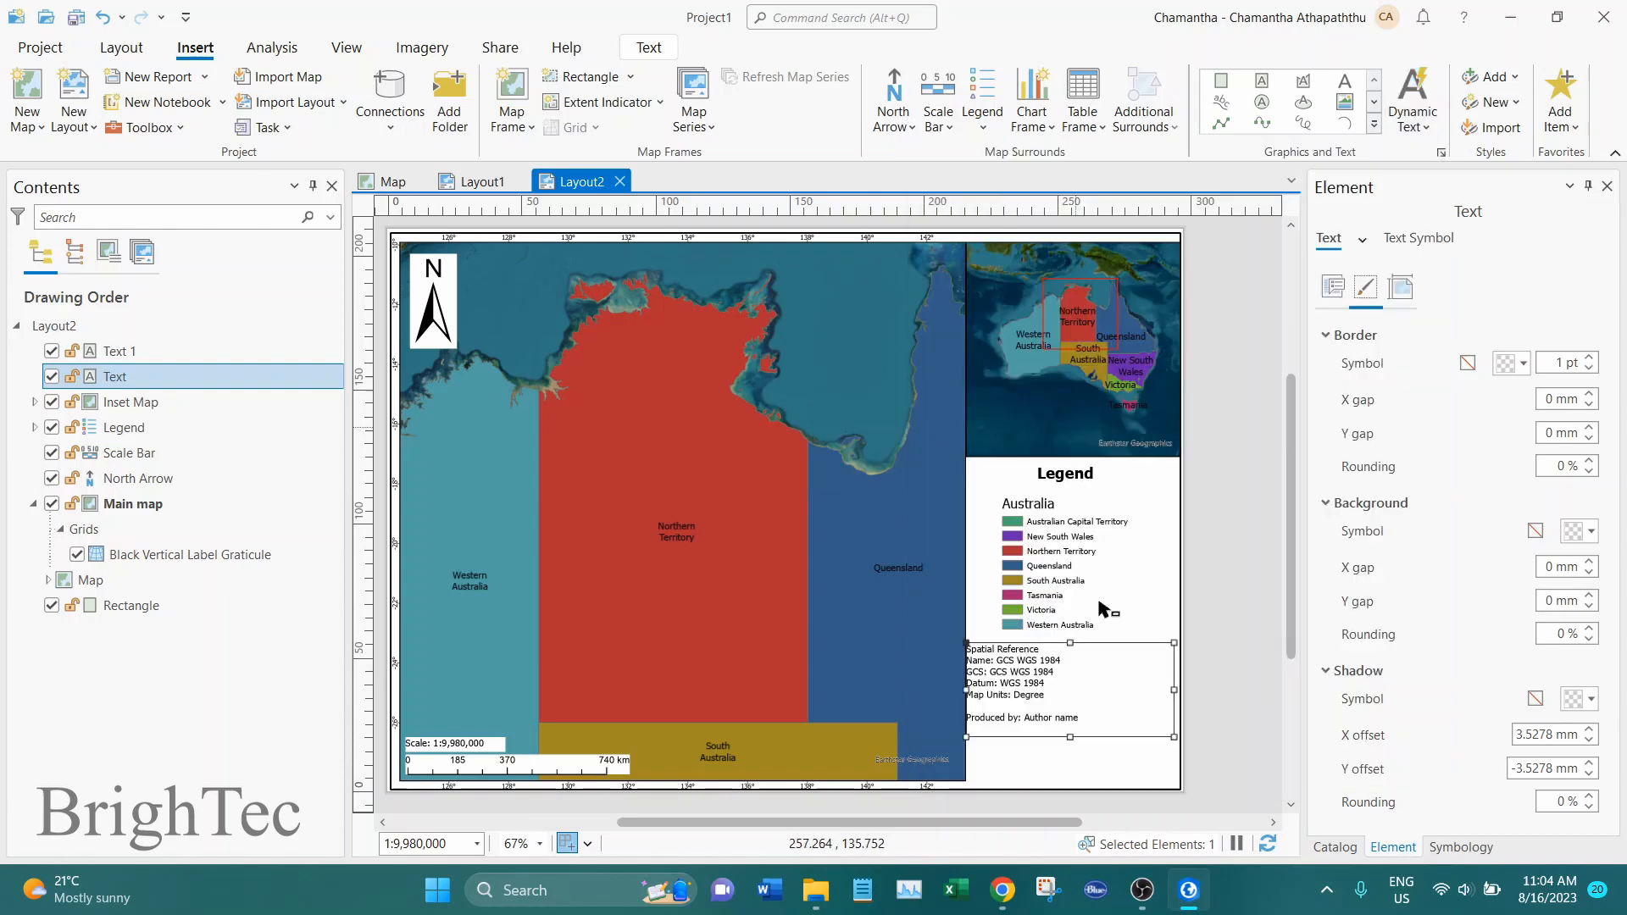
scroll(1133, 757, "up", 4)
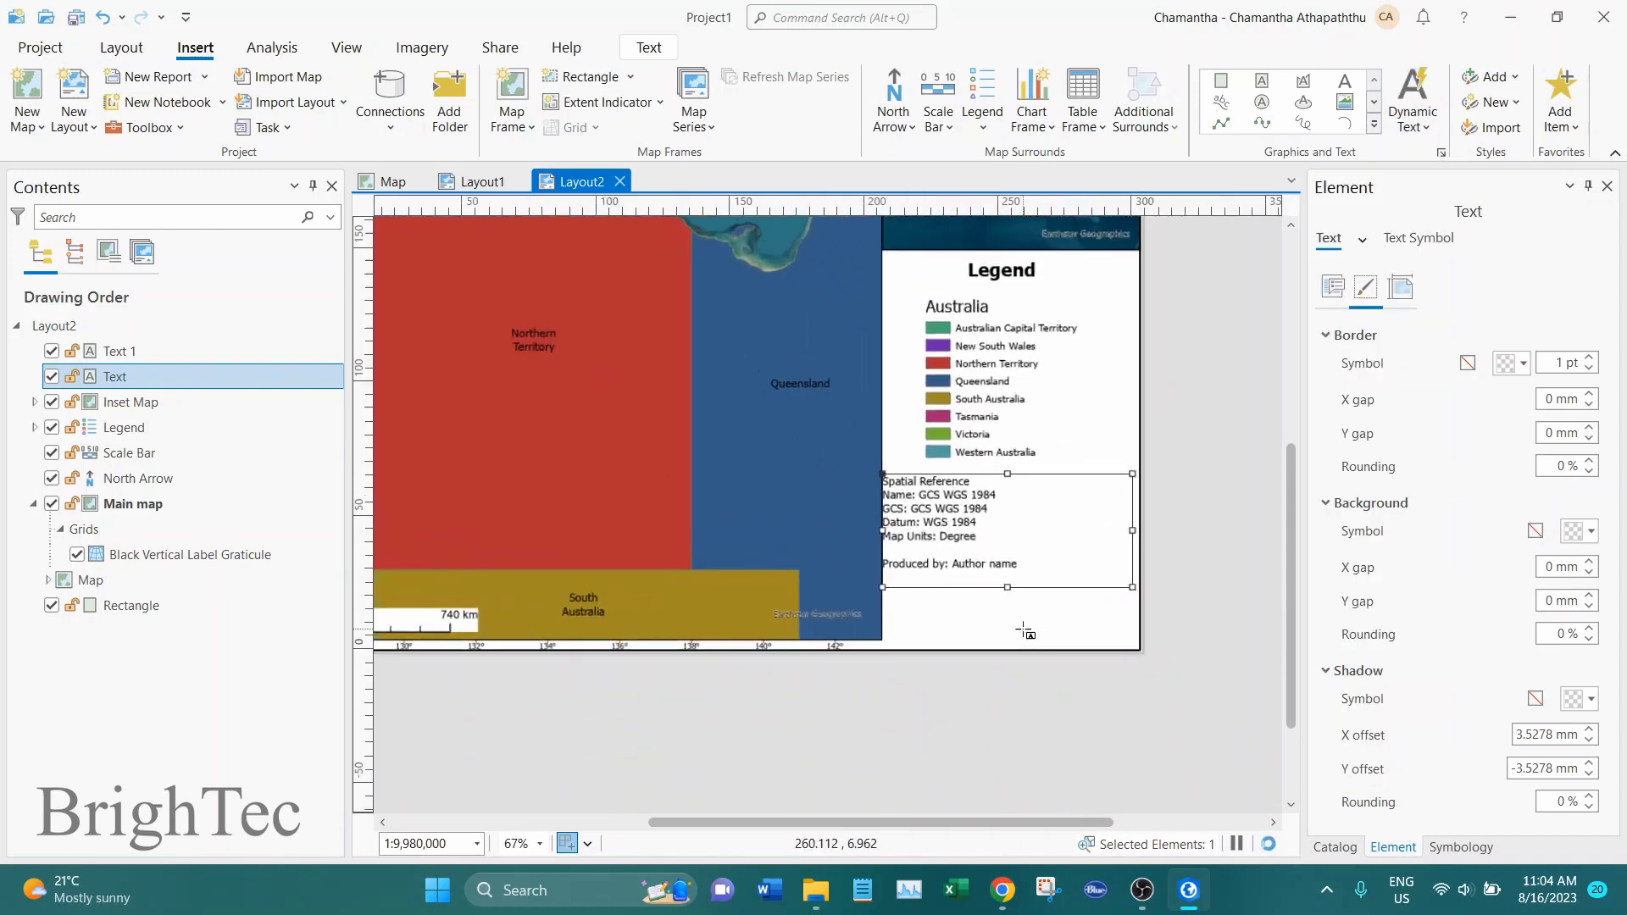
left_click_drag(861, 585, 1138, 608)
mouse_move(982, 603)
left_mouse_down()
mouse_move(960, 602)
mouse_move(979, 605)
left_mouse_up()
Step: Open the content of the Date Exported text and copy its label together with the dateExported tag
right_click(1017, 608)
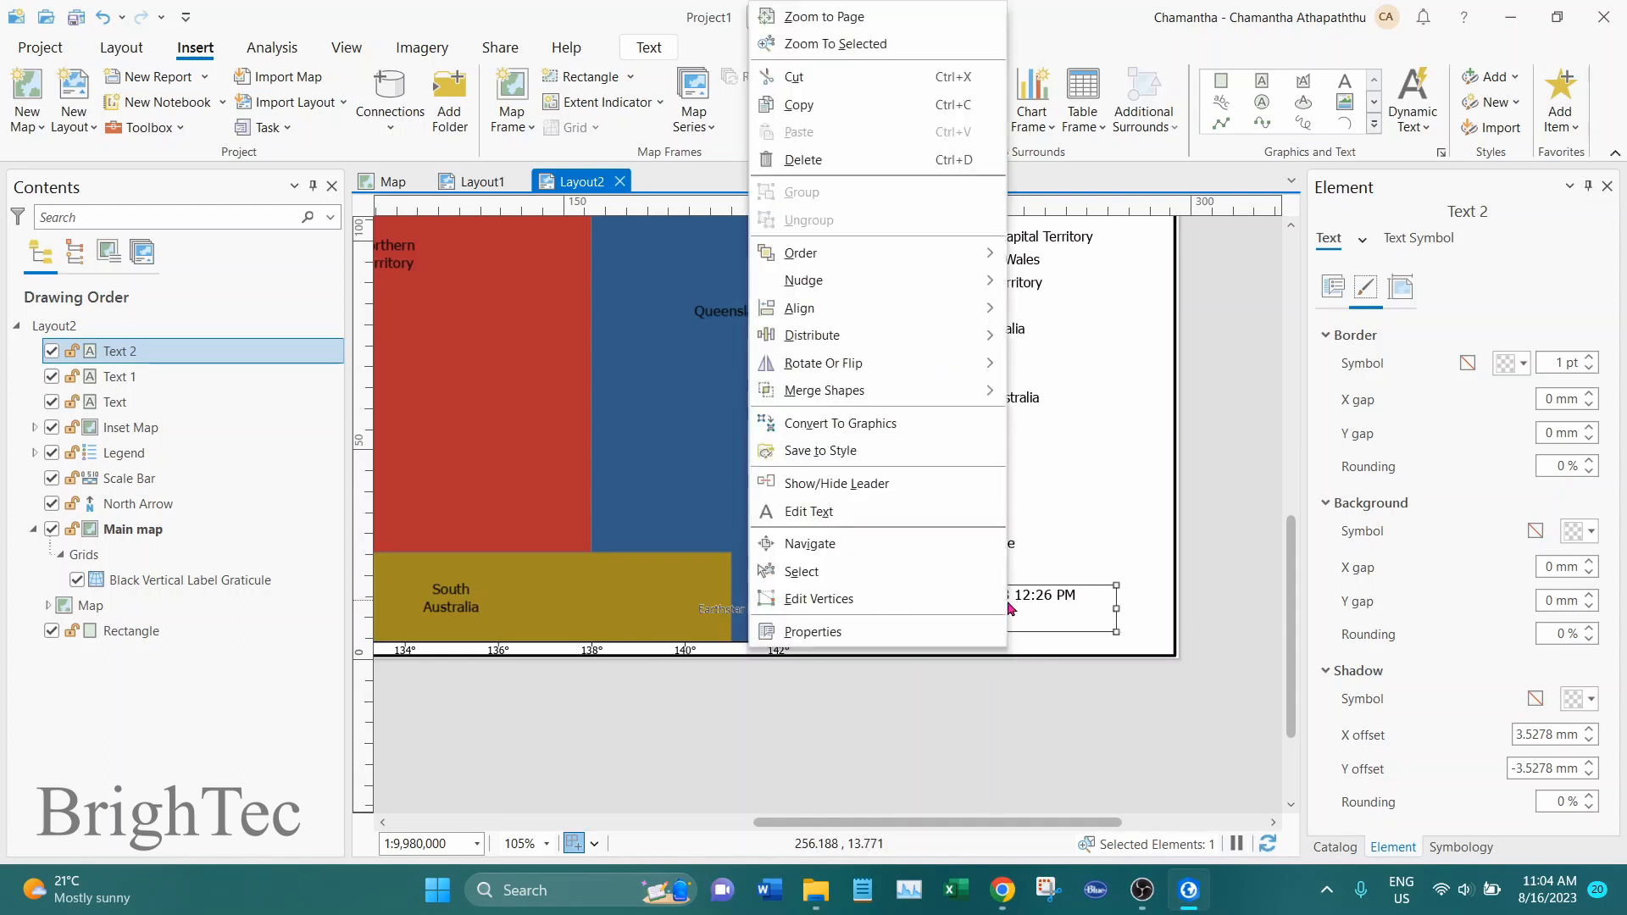
left_click(904, 635)
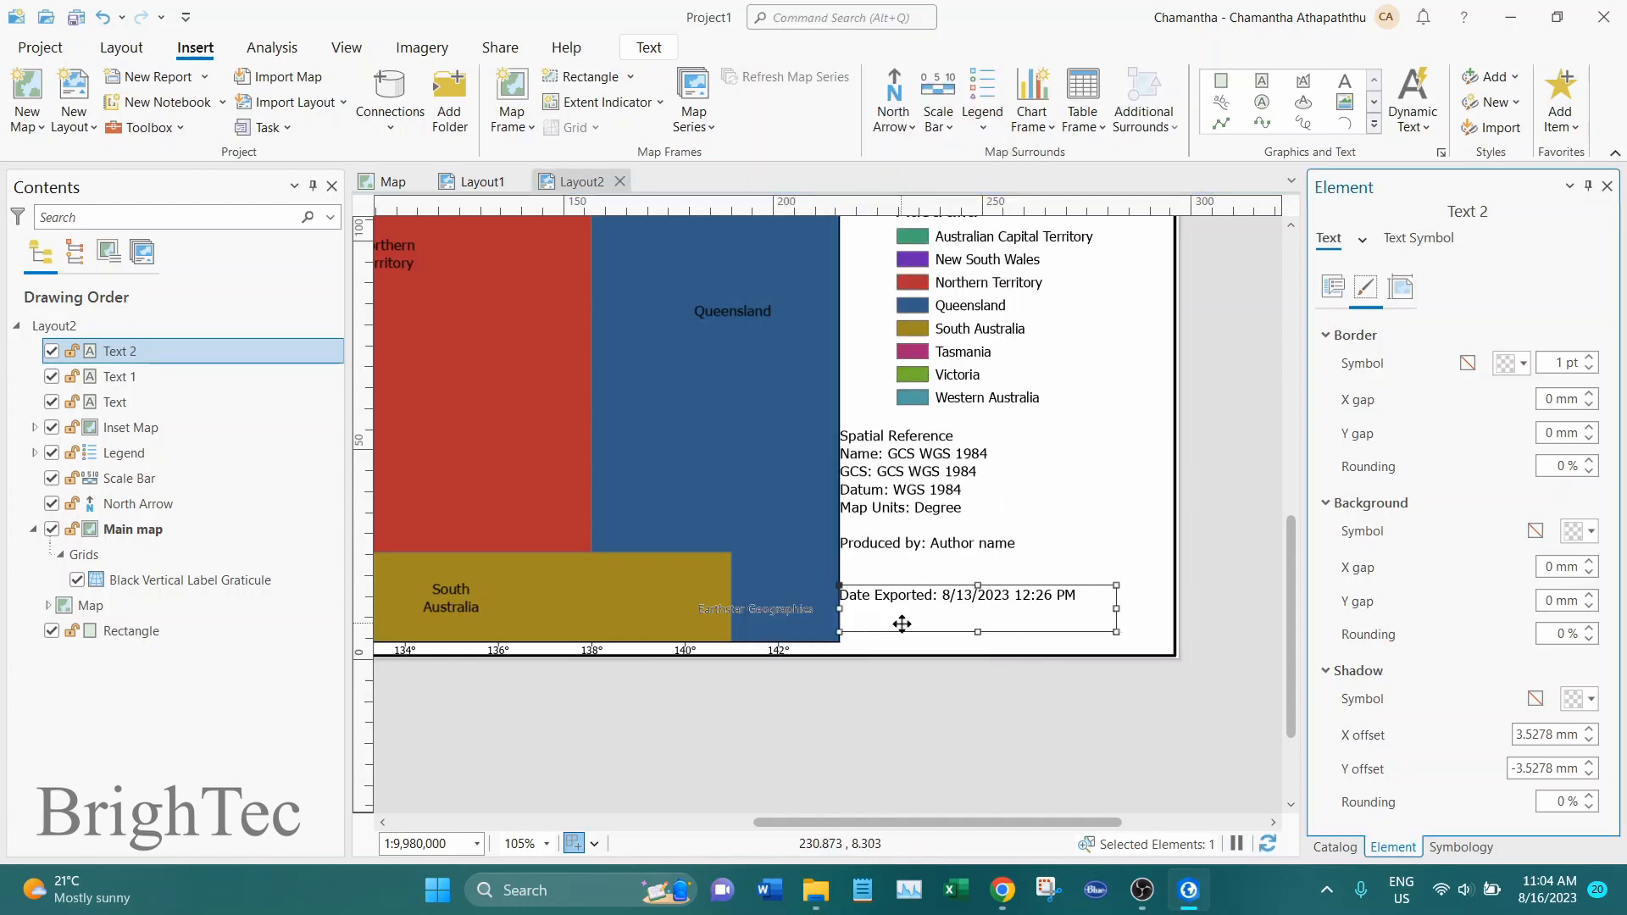
left_click(1332, 287)
left_click(1559, 467)
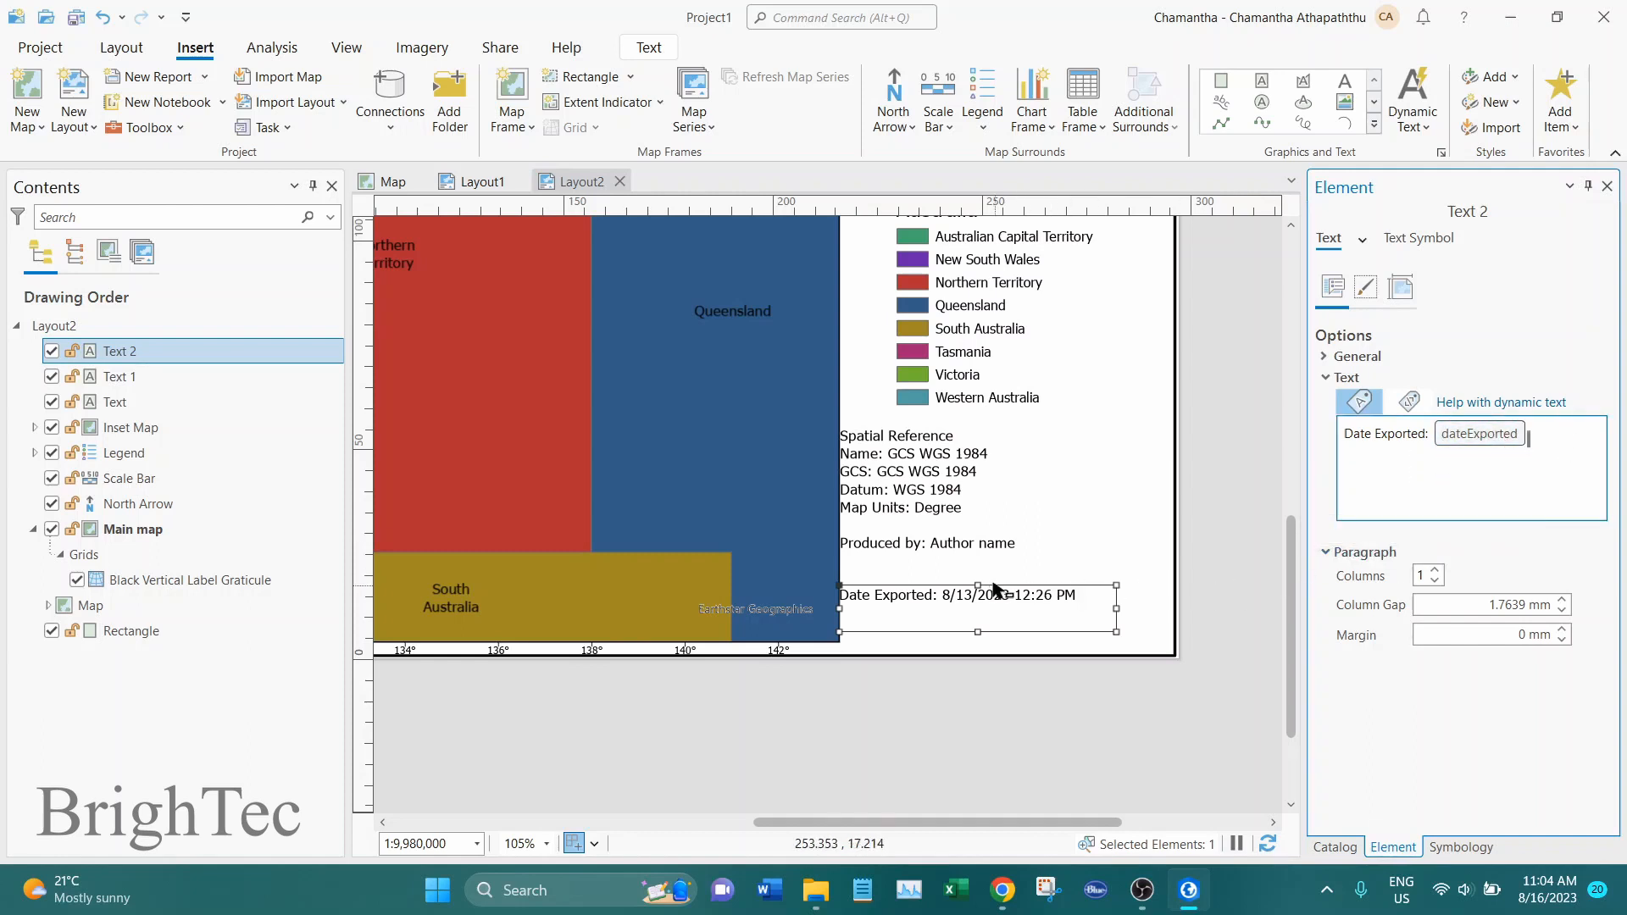
left_click(945, 502)
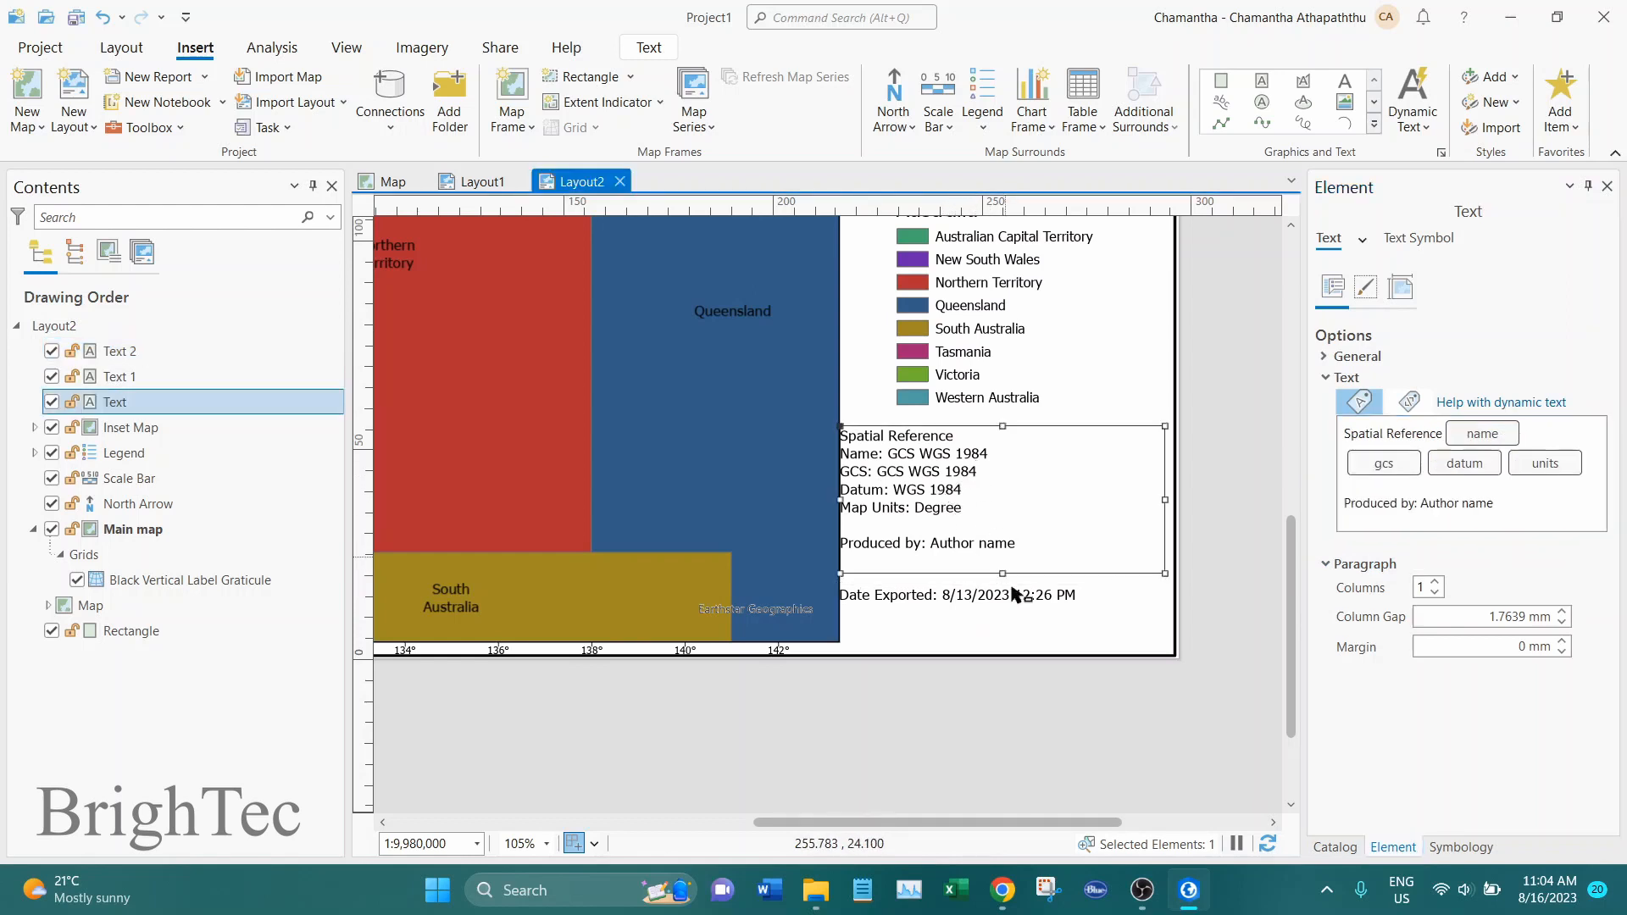
left_click(1013, 603)
left_click(975, 506)
left_click(1064, 596)
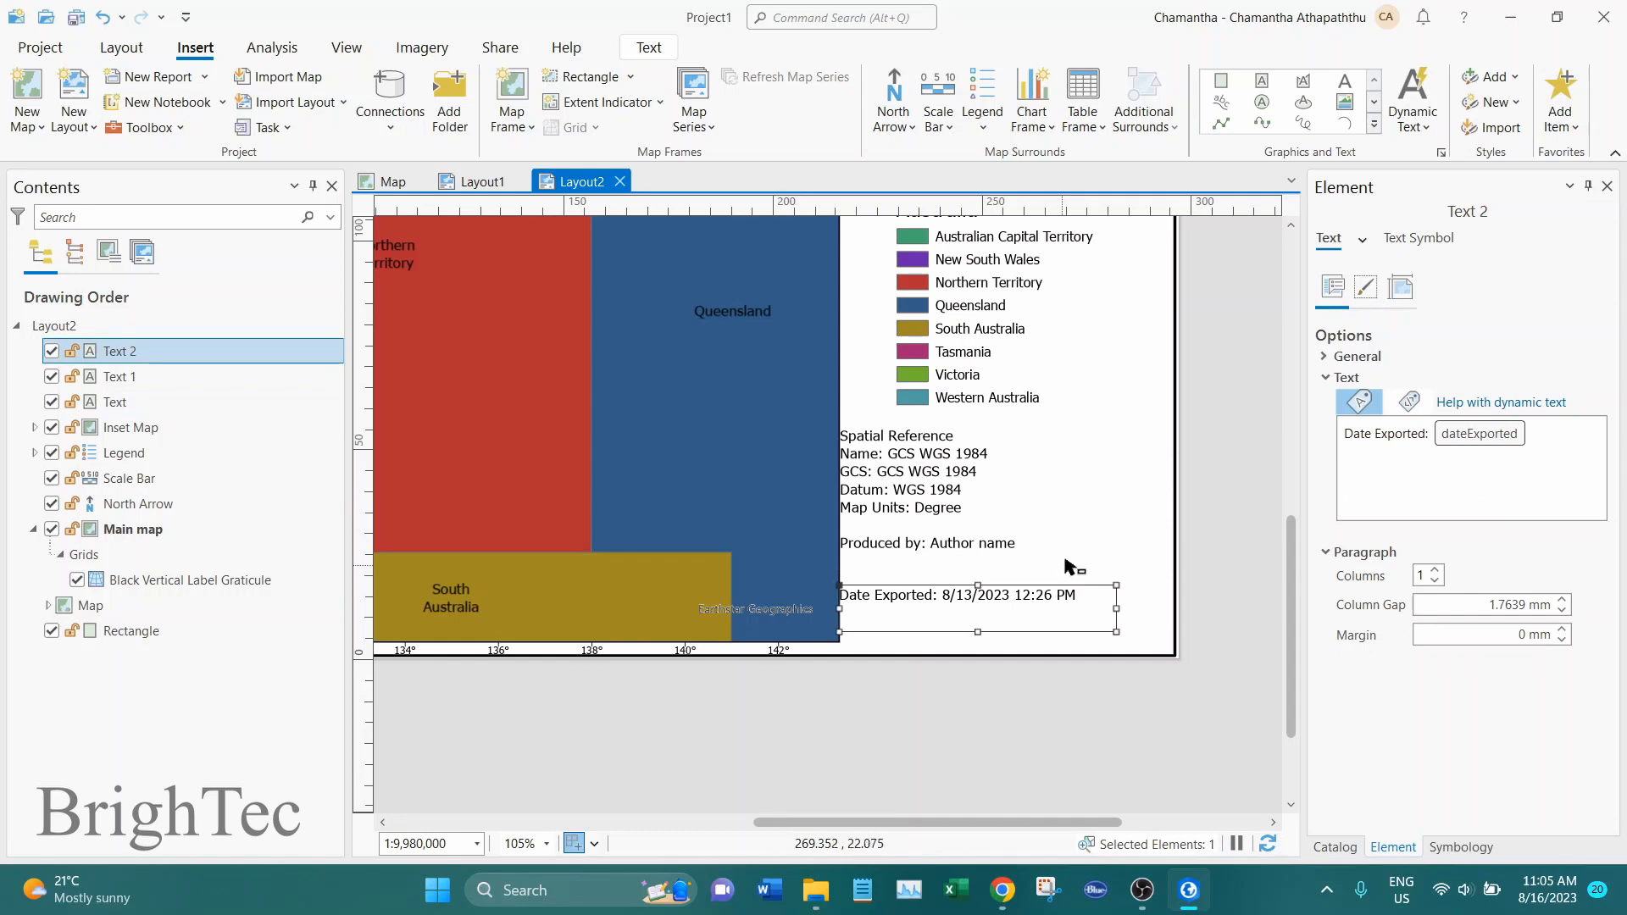
left_click_drag(1554, 446, 1354, 444)
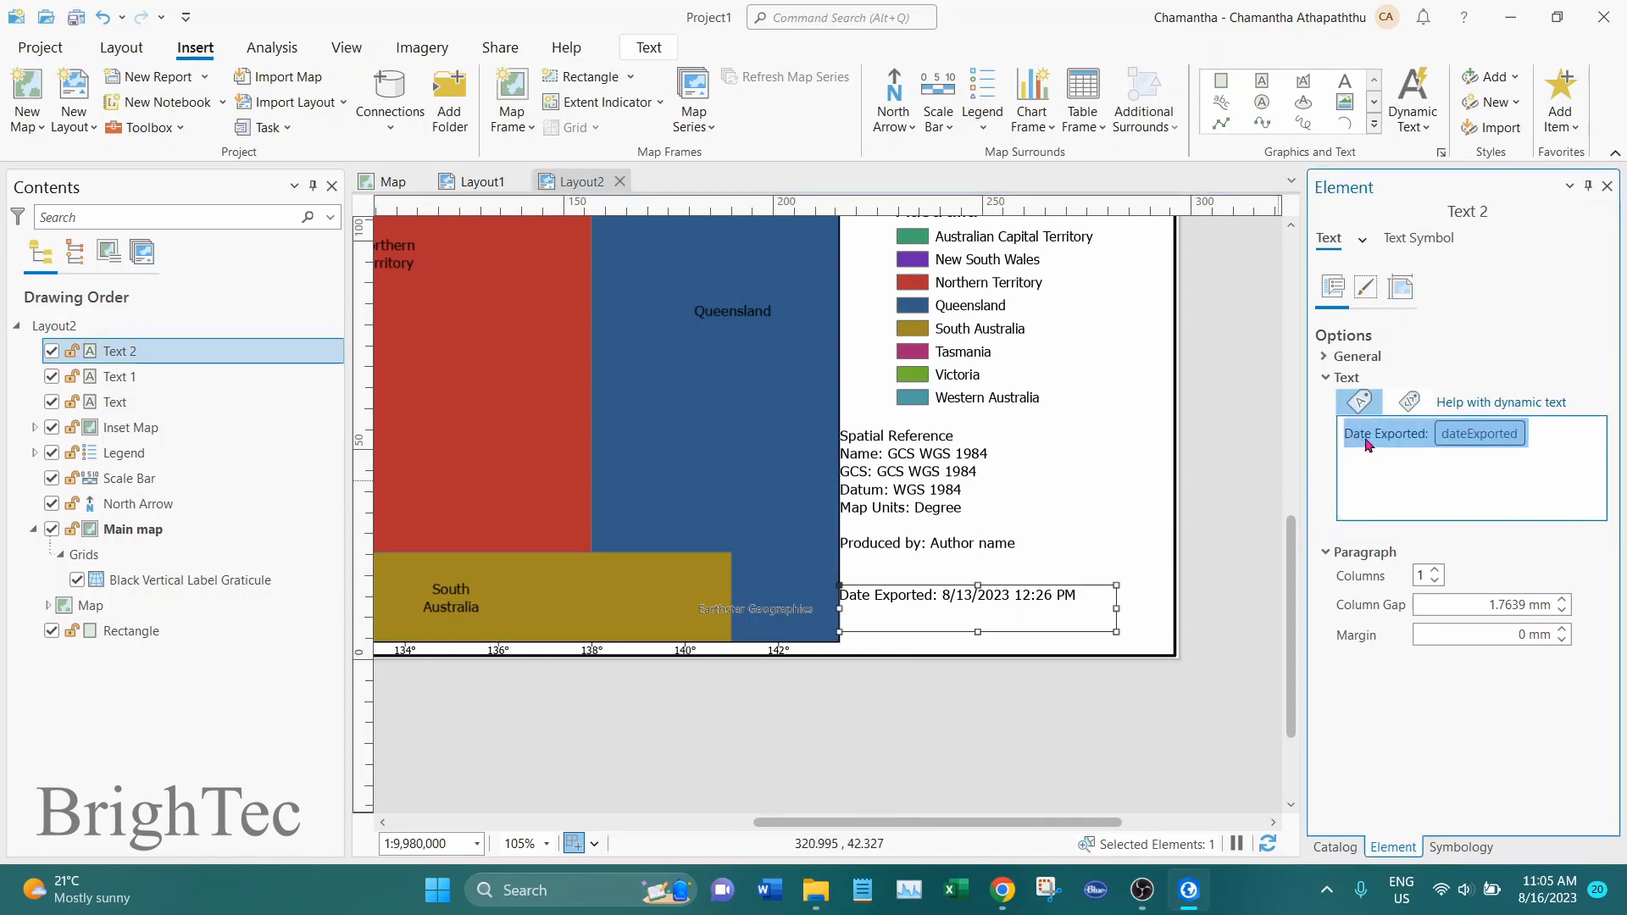
right_click(1356, 442)
left_click(1250, 483)
Step: Paste the copied Date Exported label and tag below the "Produced by" line of the spatial reference text, leaving a blank line between
left_click(964, 490)
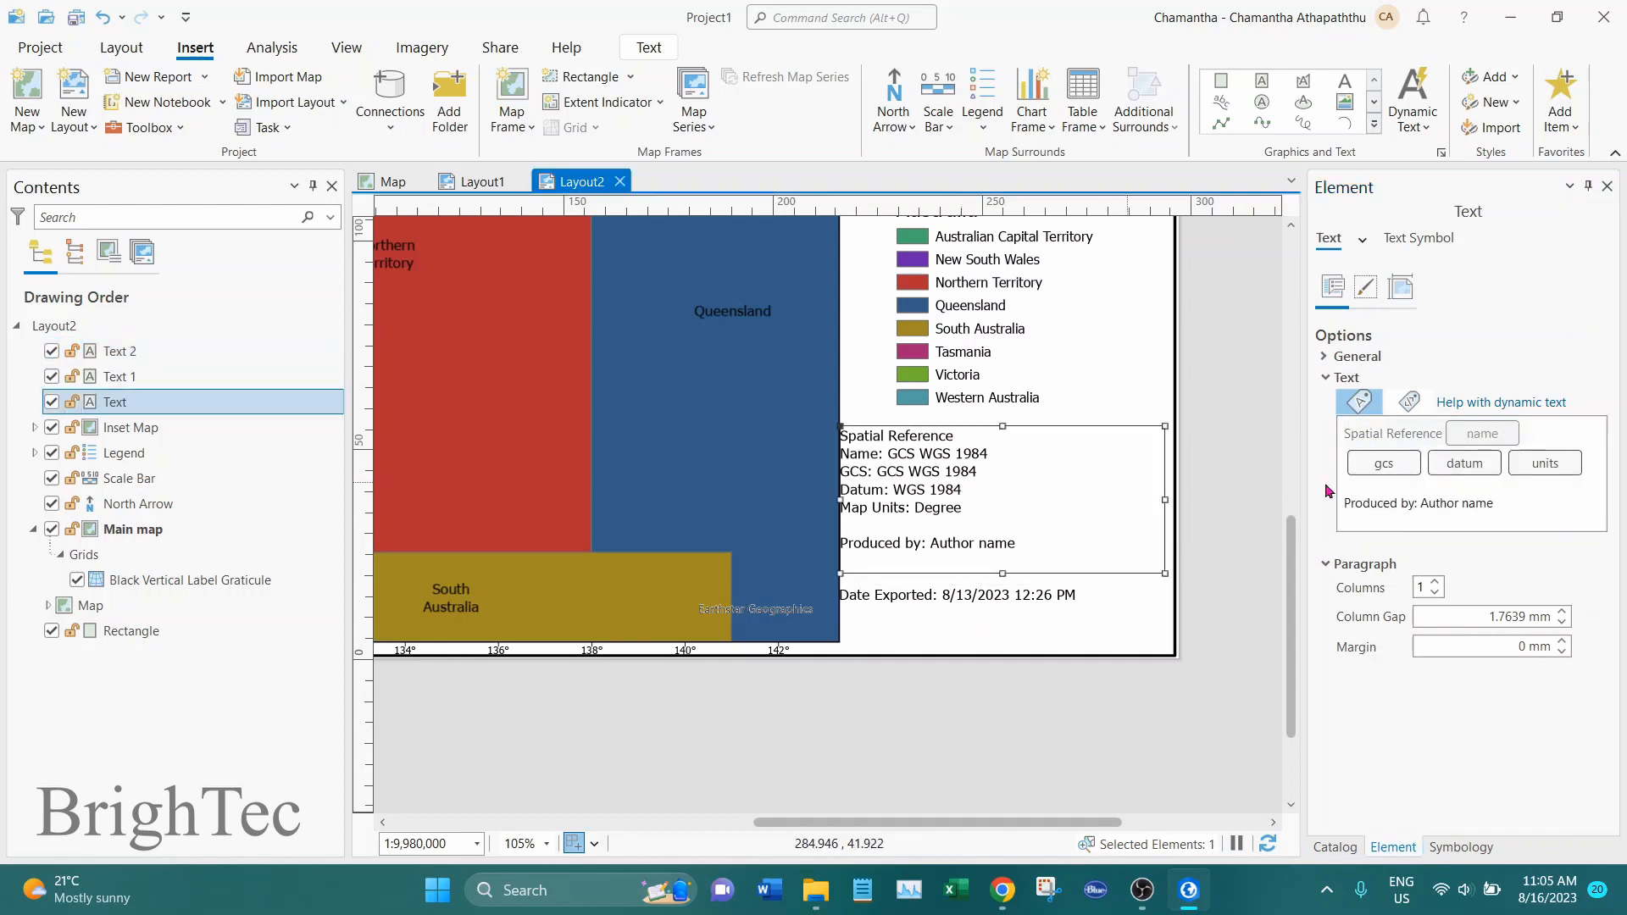
left_click(1549, 511)
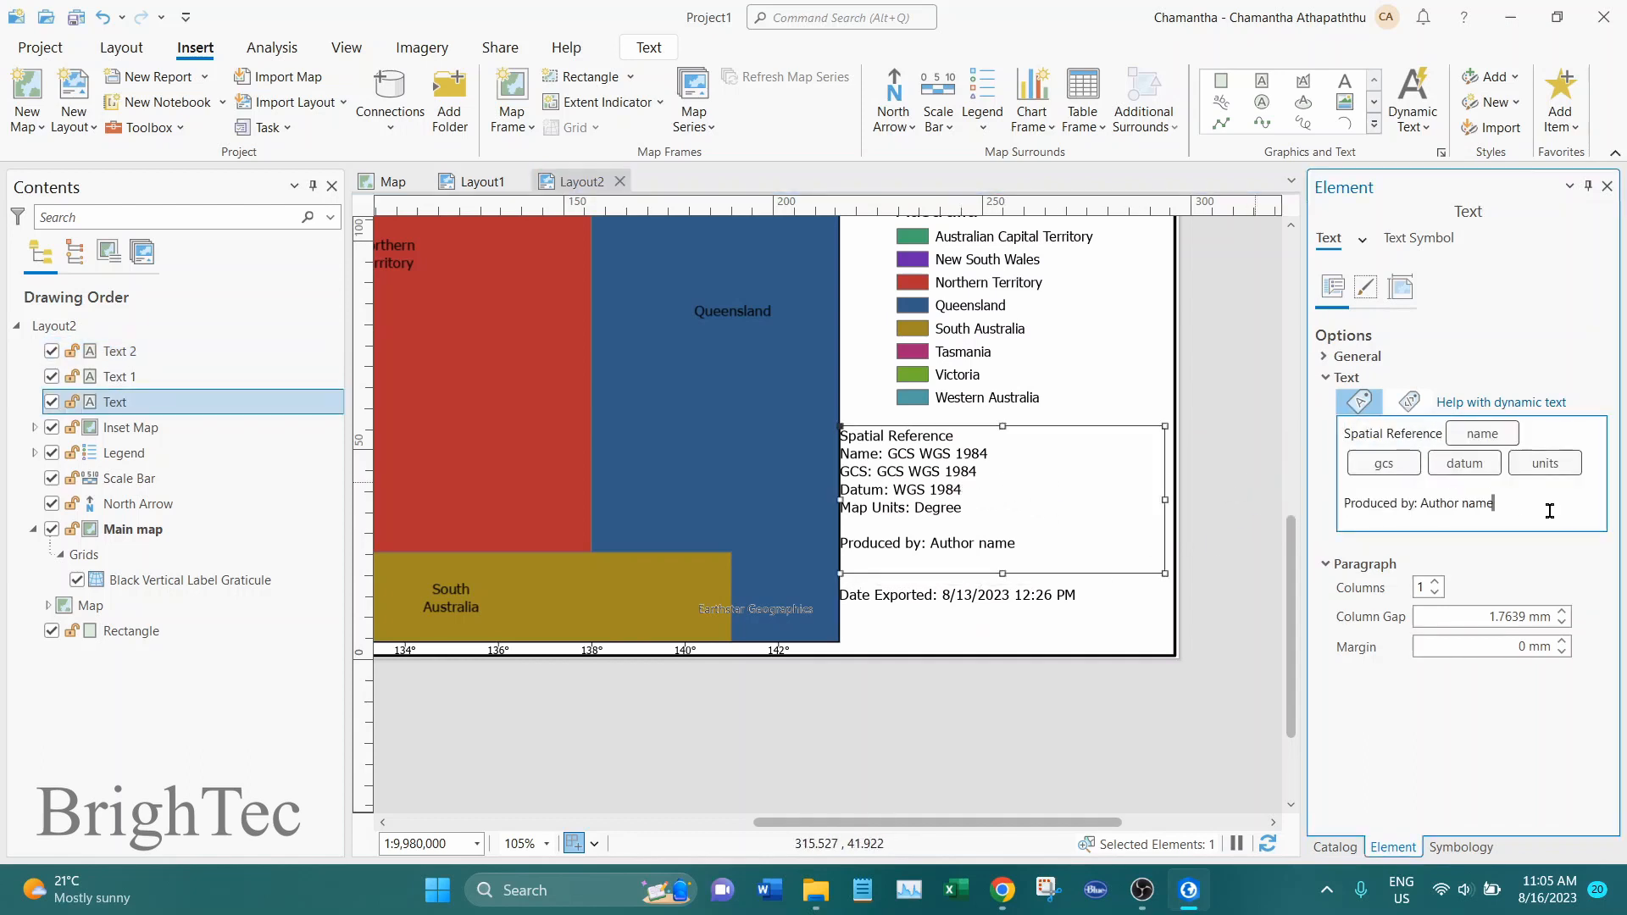
key("Return")
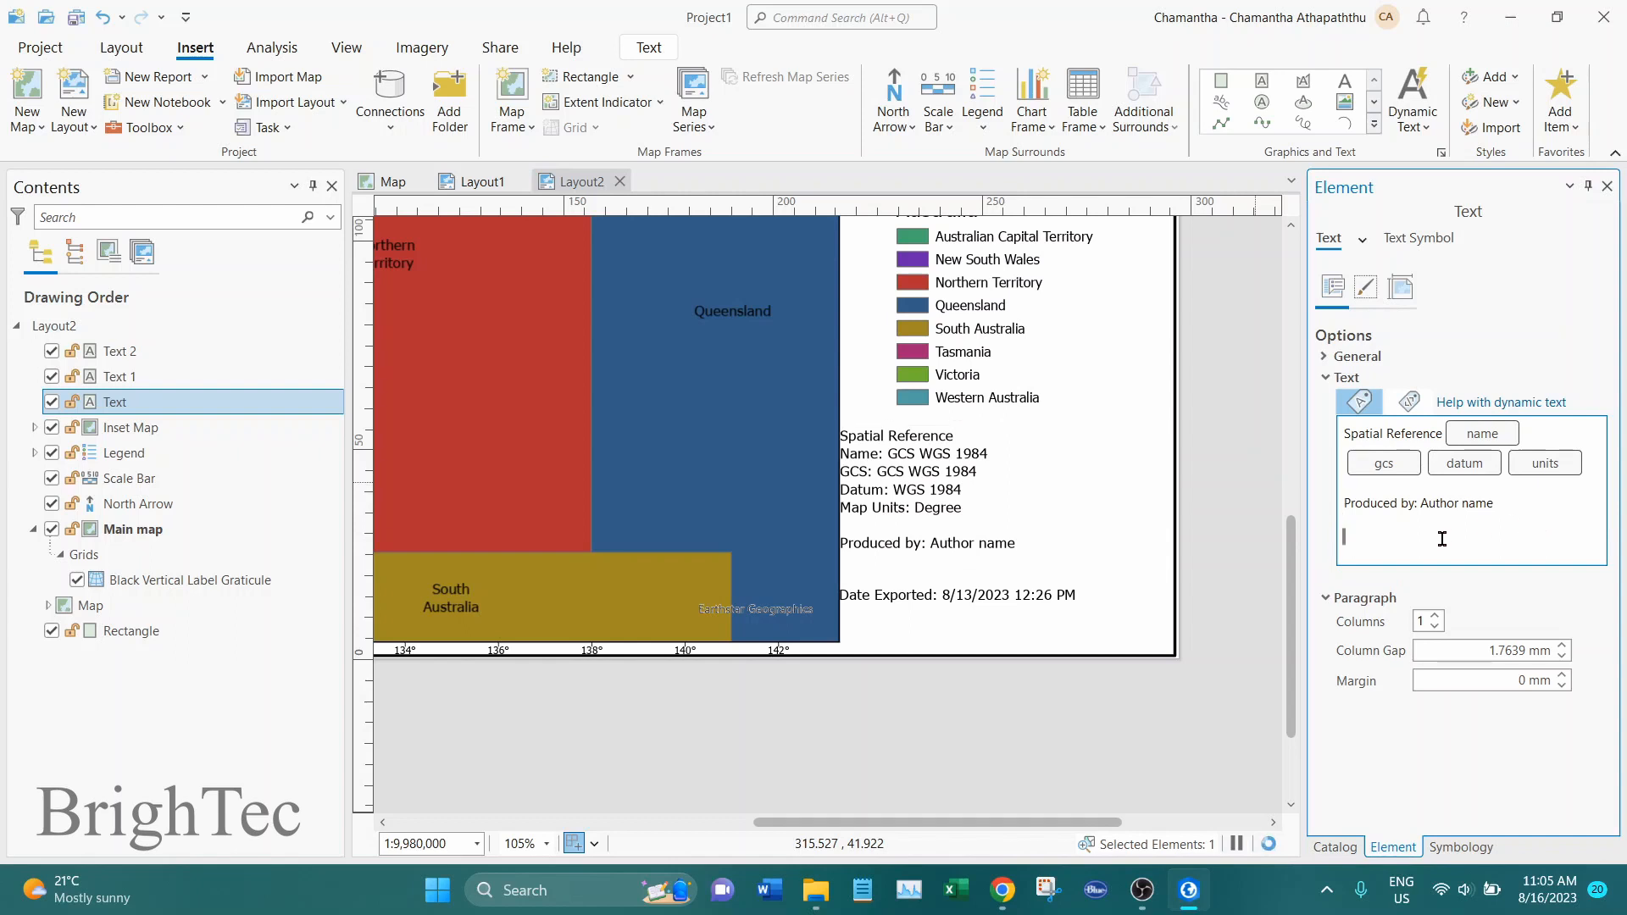
key("ctrl+v")
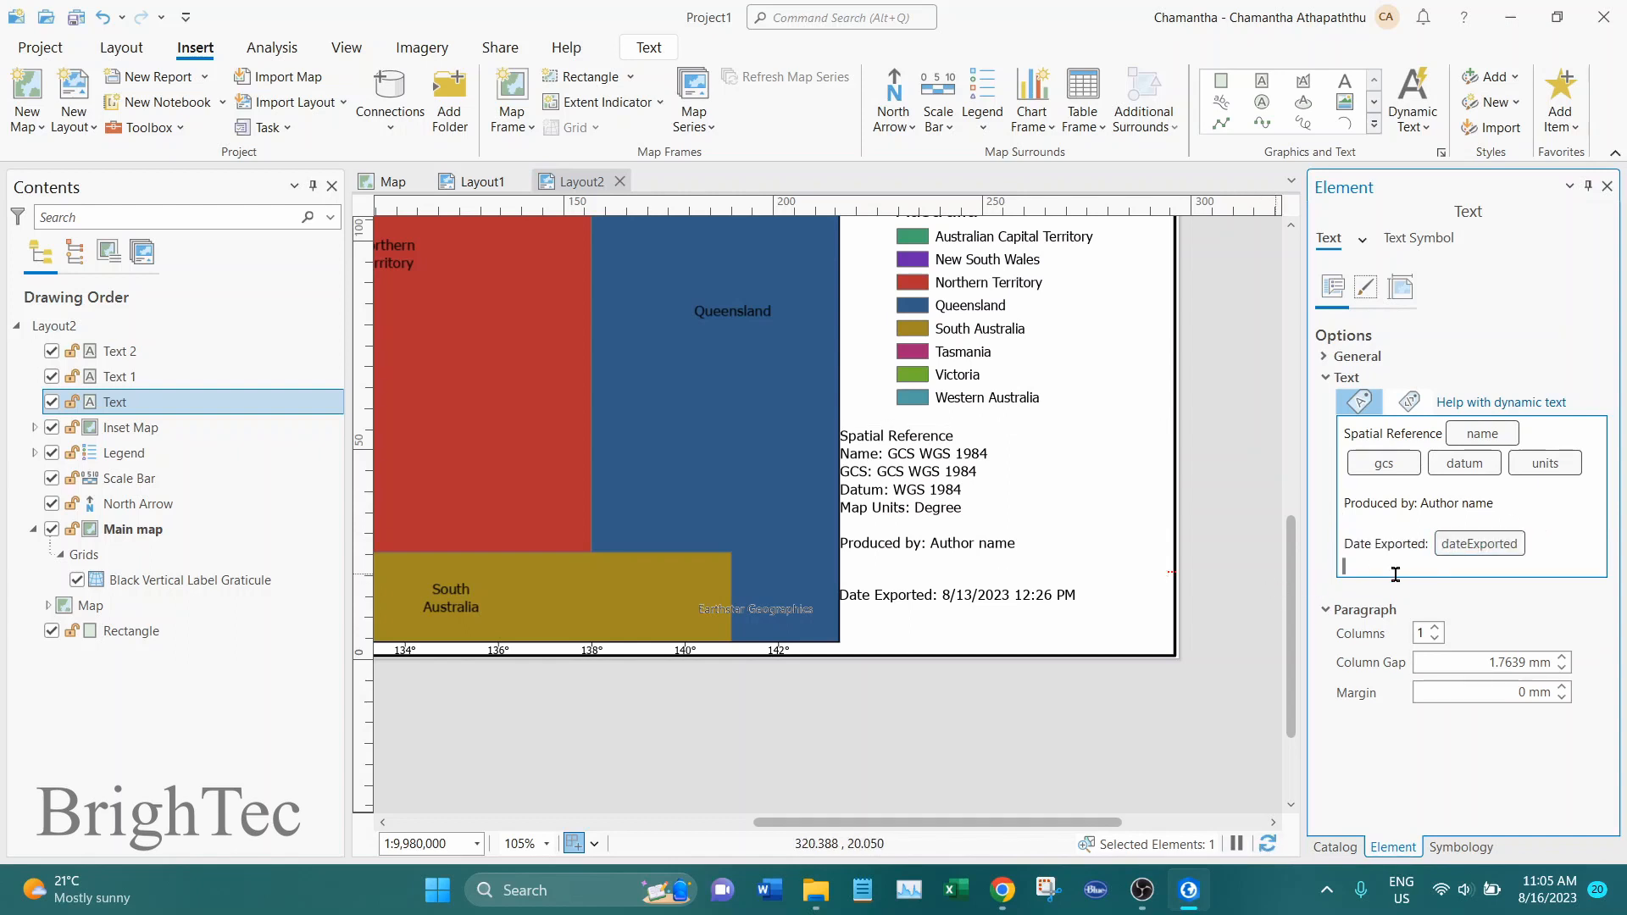
left_click(1464, 600)
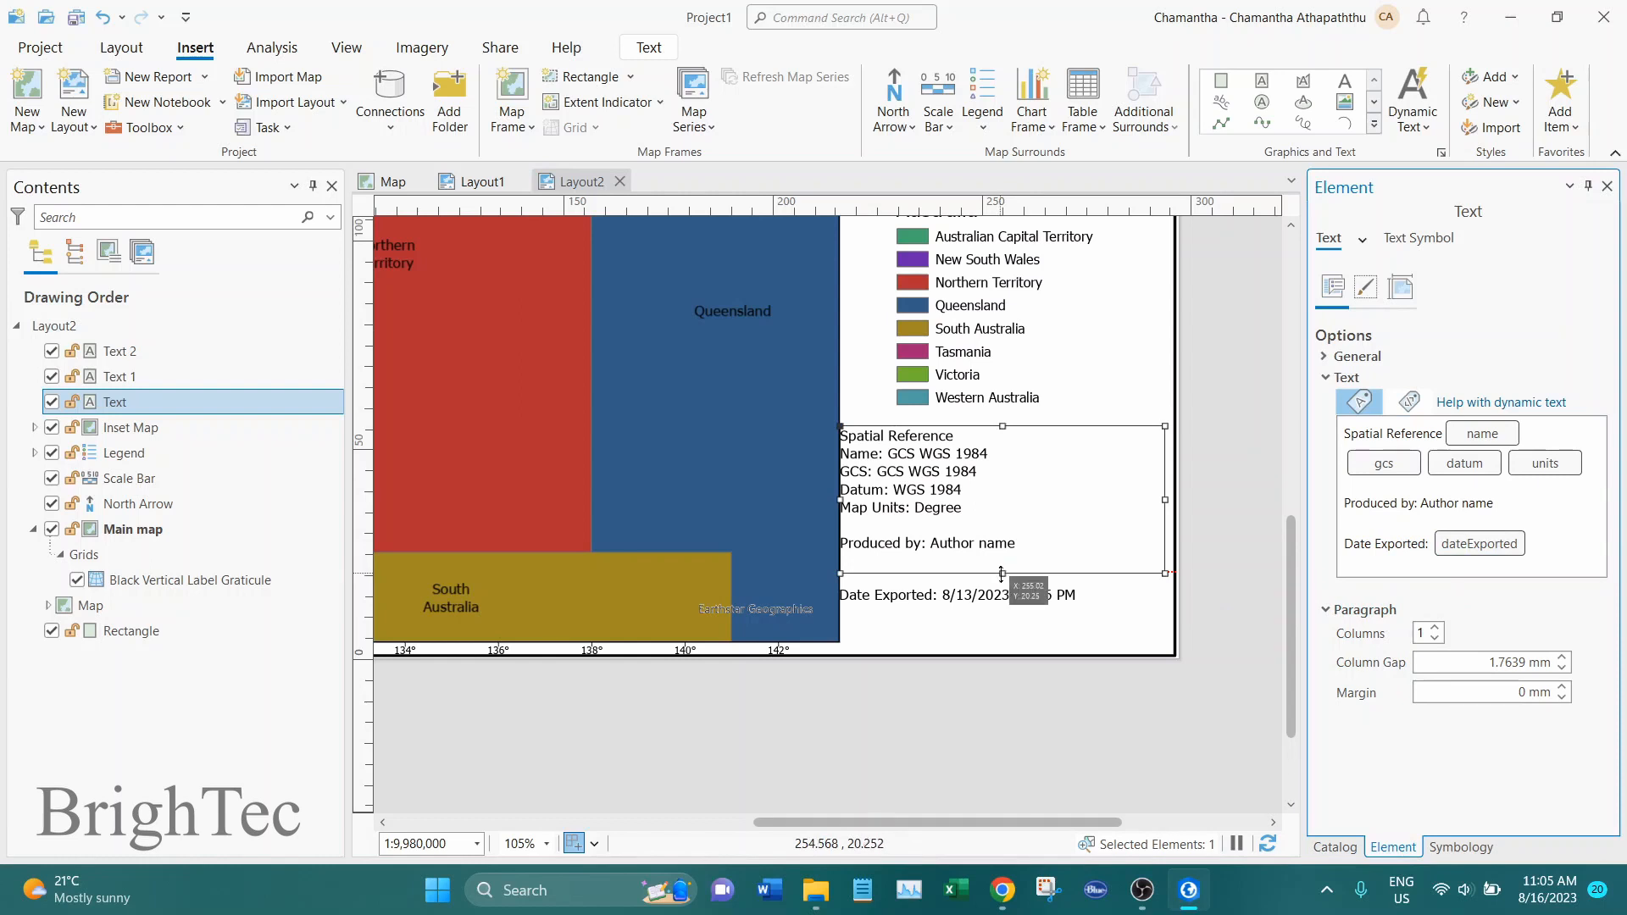
Step: Extend the spatial reference text box downward to about 49 mm high and delete the separate duplicate Date Exported text
left_click(1005, 612)
left_click_drag(978, 600, 995, 671)
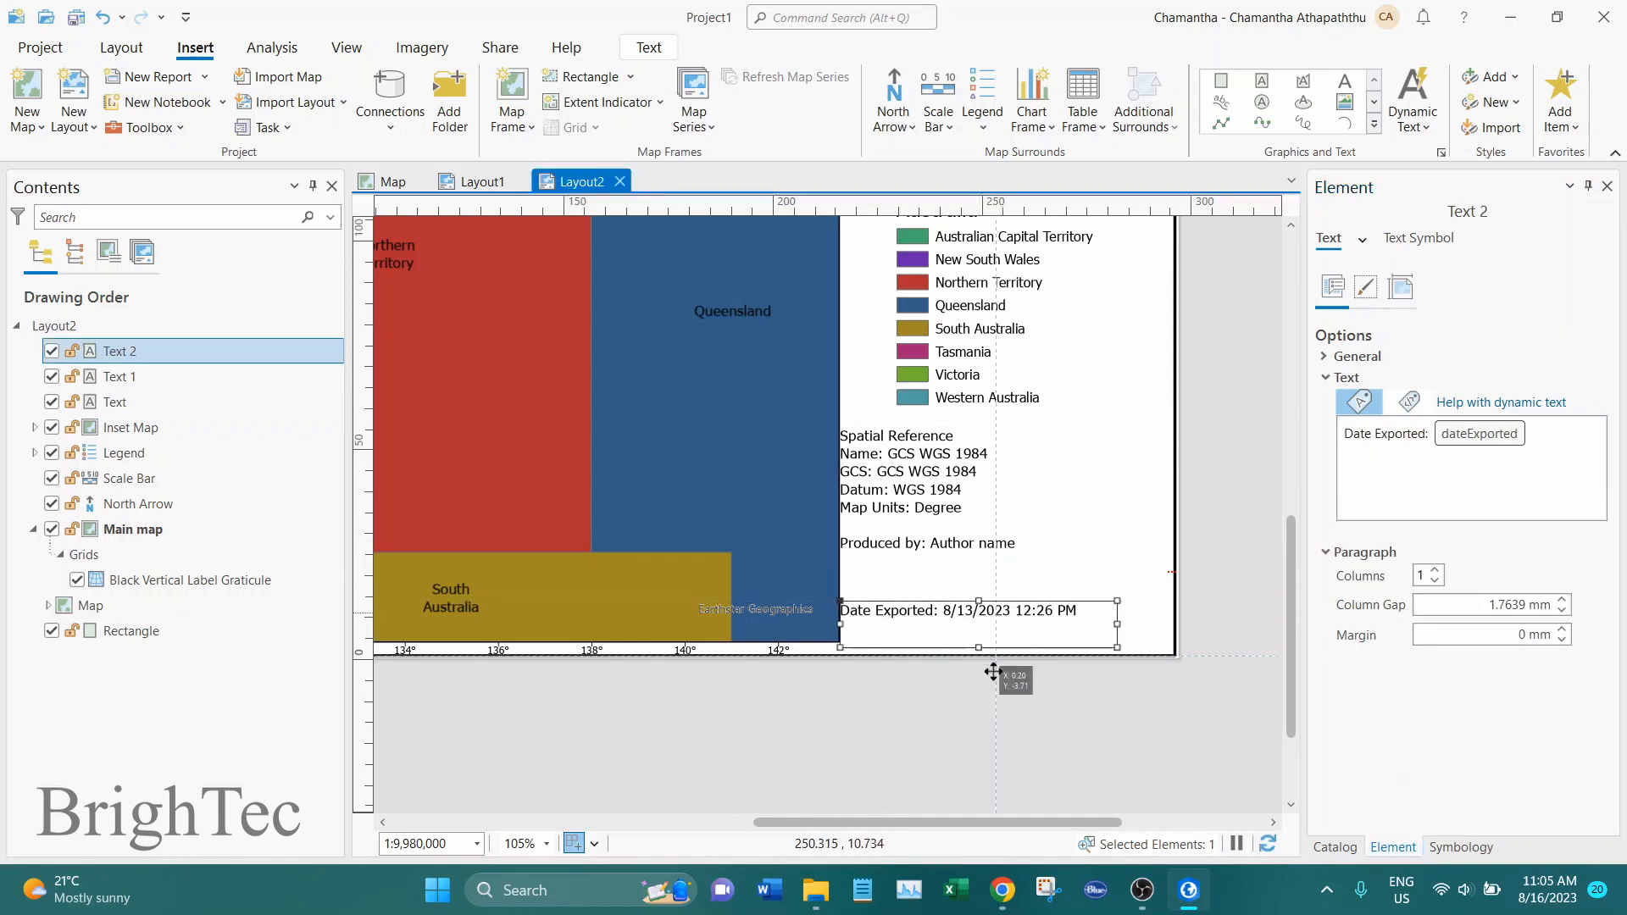
left_click(1003, 571)
left_click_drag(1003, 574, 1005, 632)
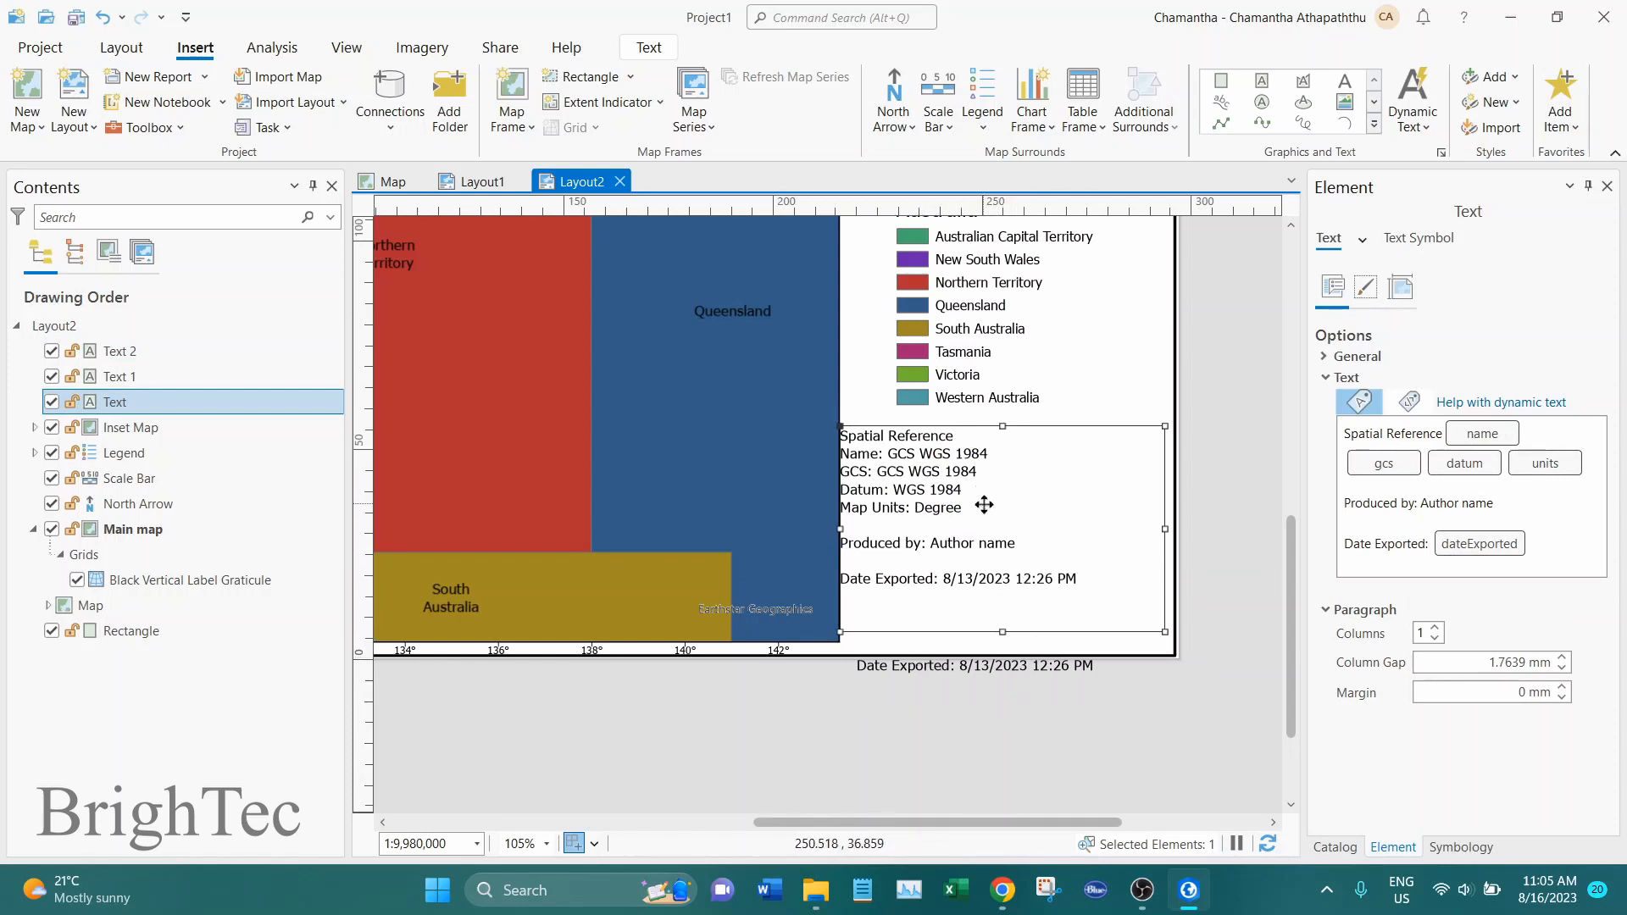
left_click(1001, 667)
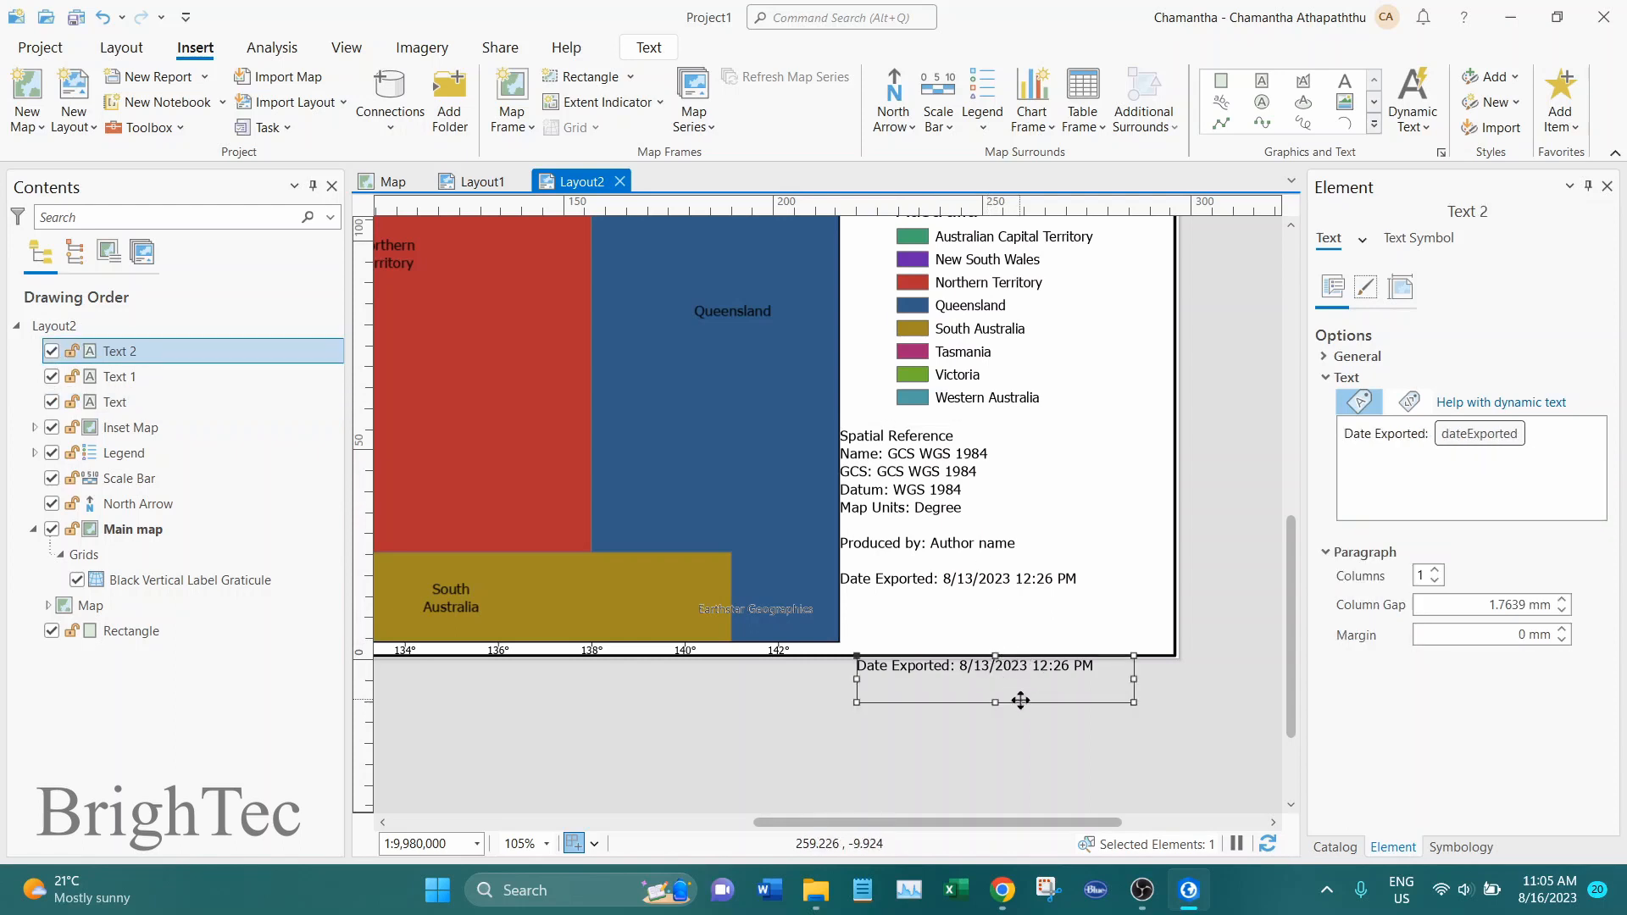
key("Delete")
Step: Examine the dynamic text code behind the name tag in the spatial reference text
left_click(988, 529)
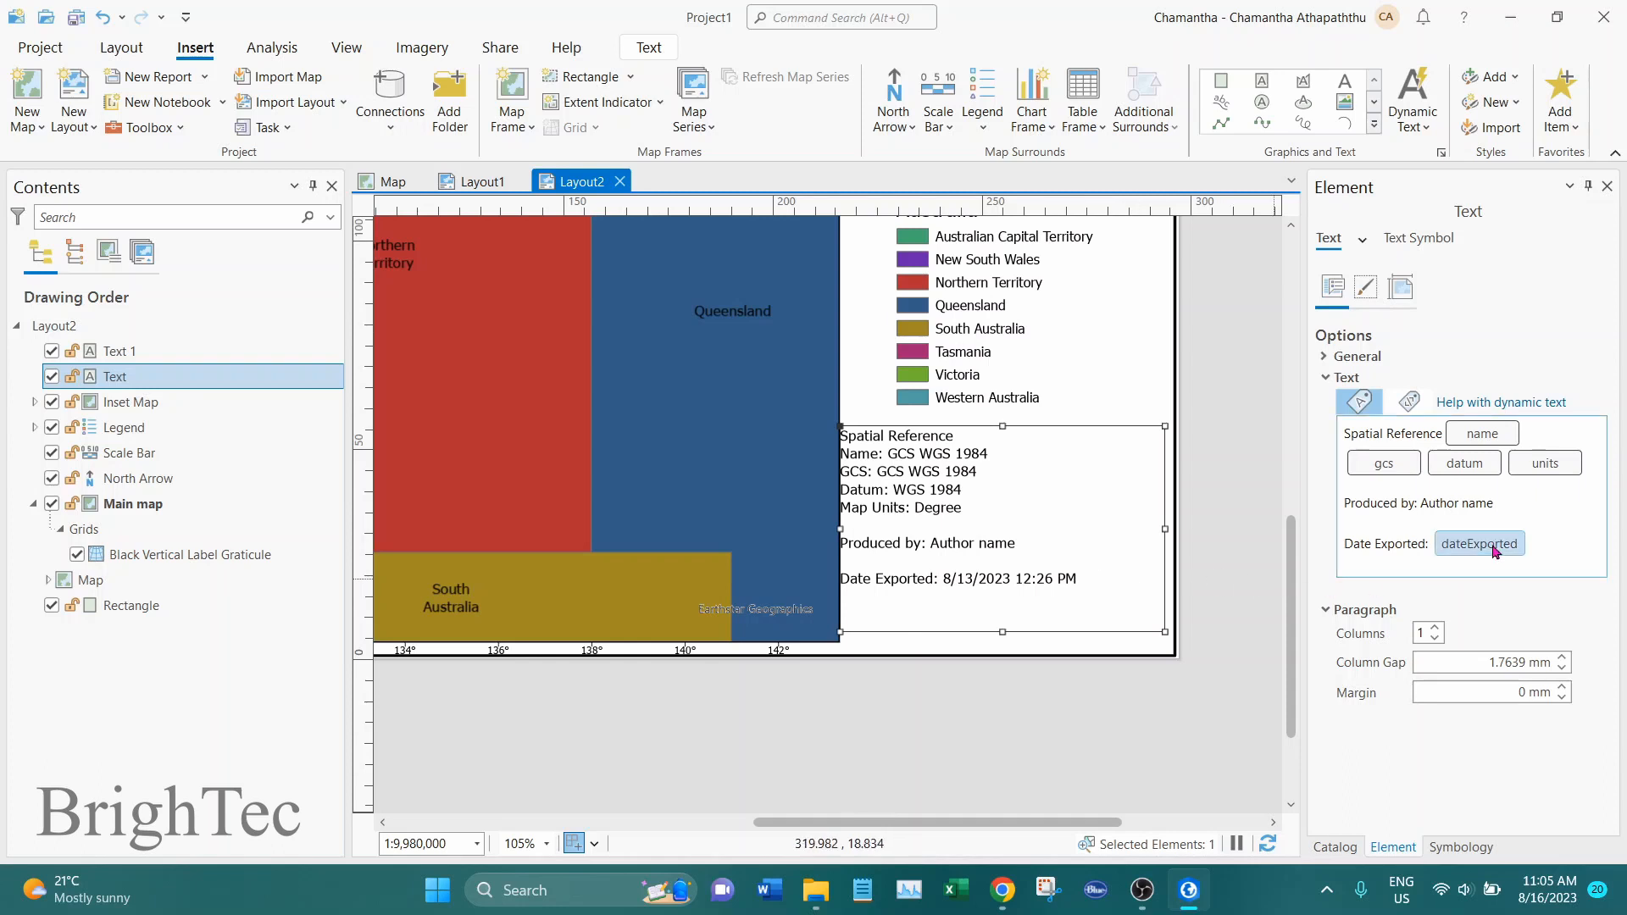
left_click(1551, 515)
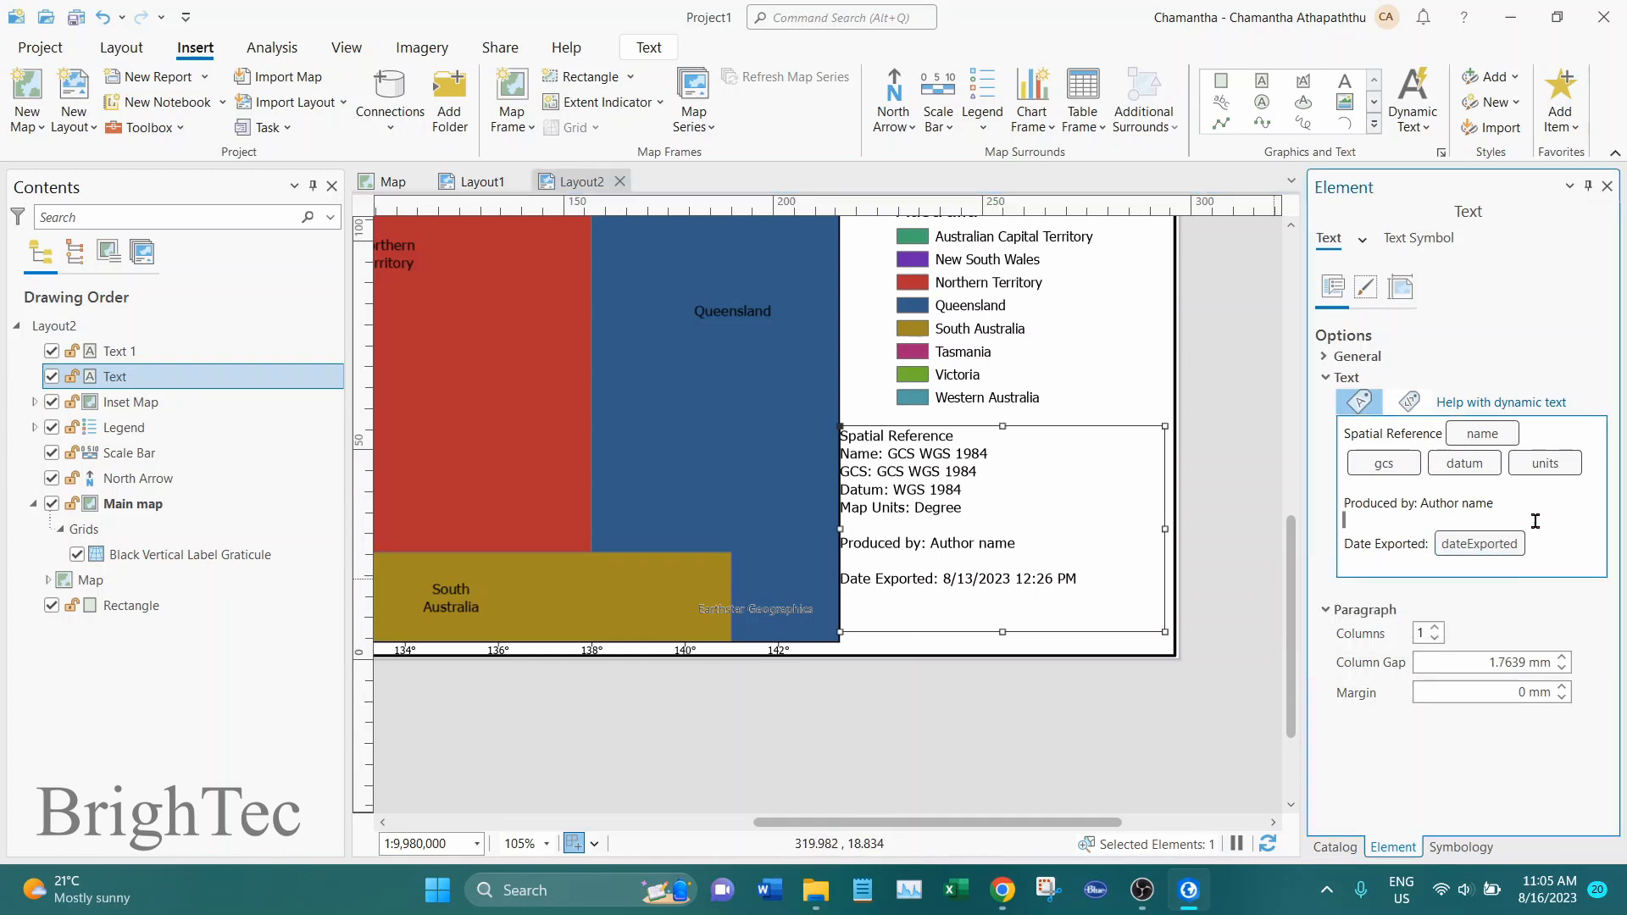
double_click(1483, 436)
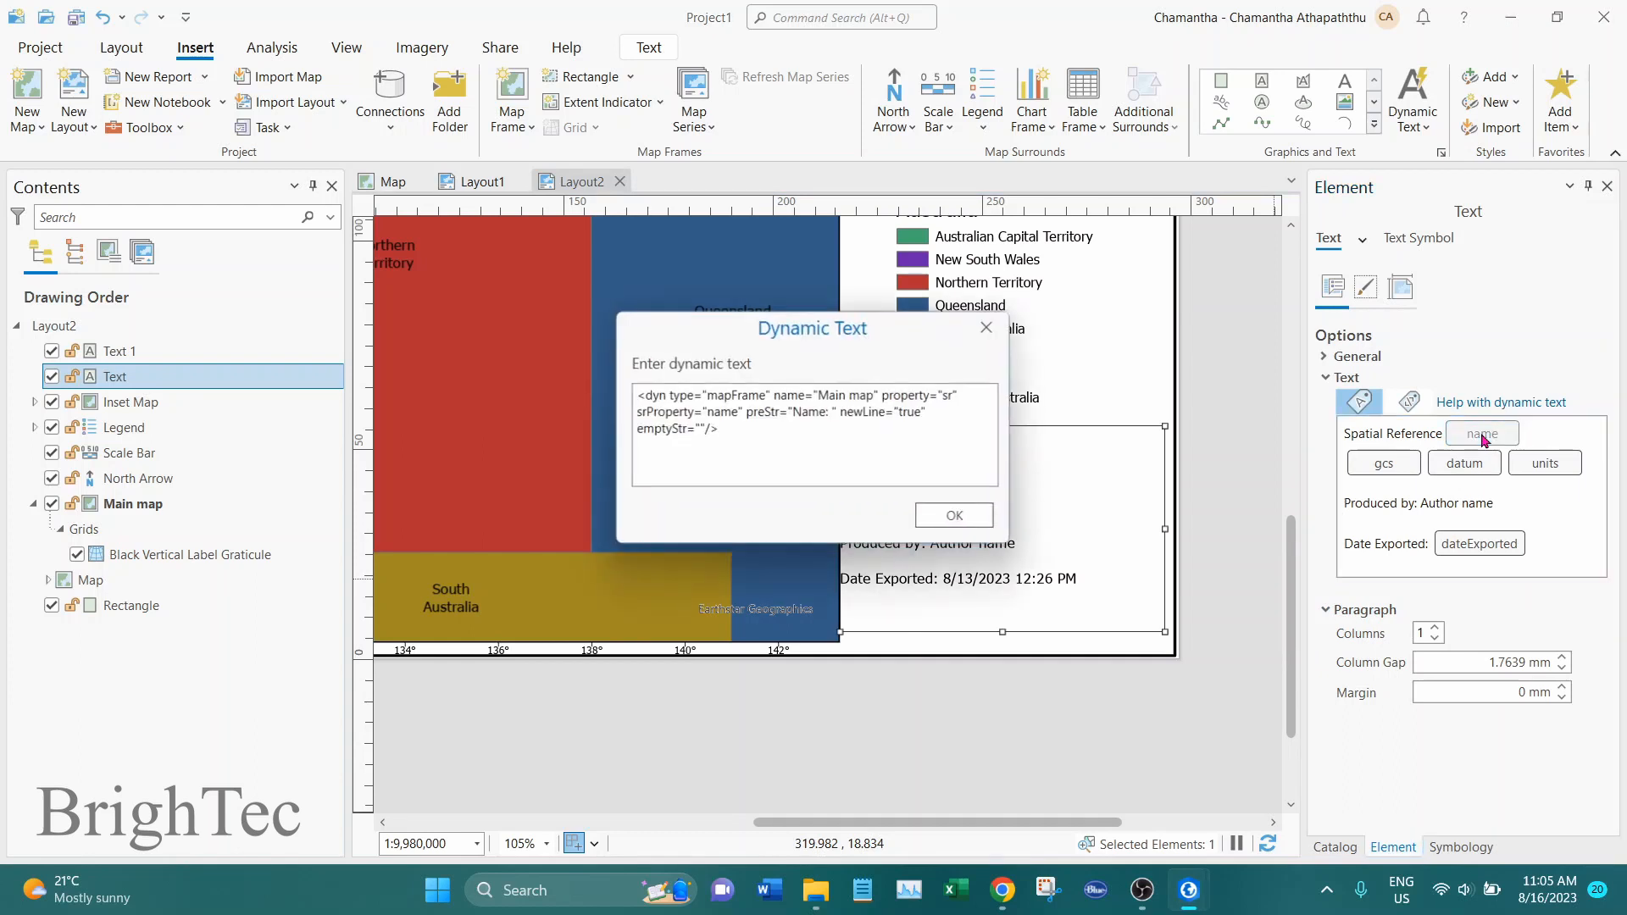
left_click(790, 444)
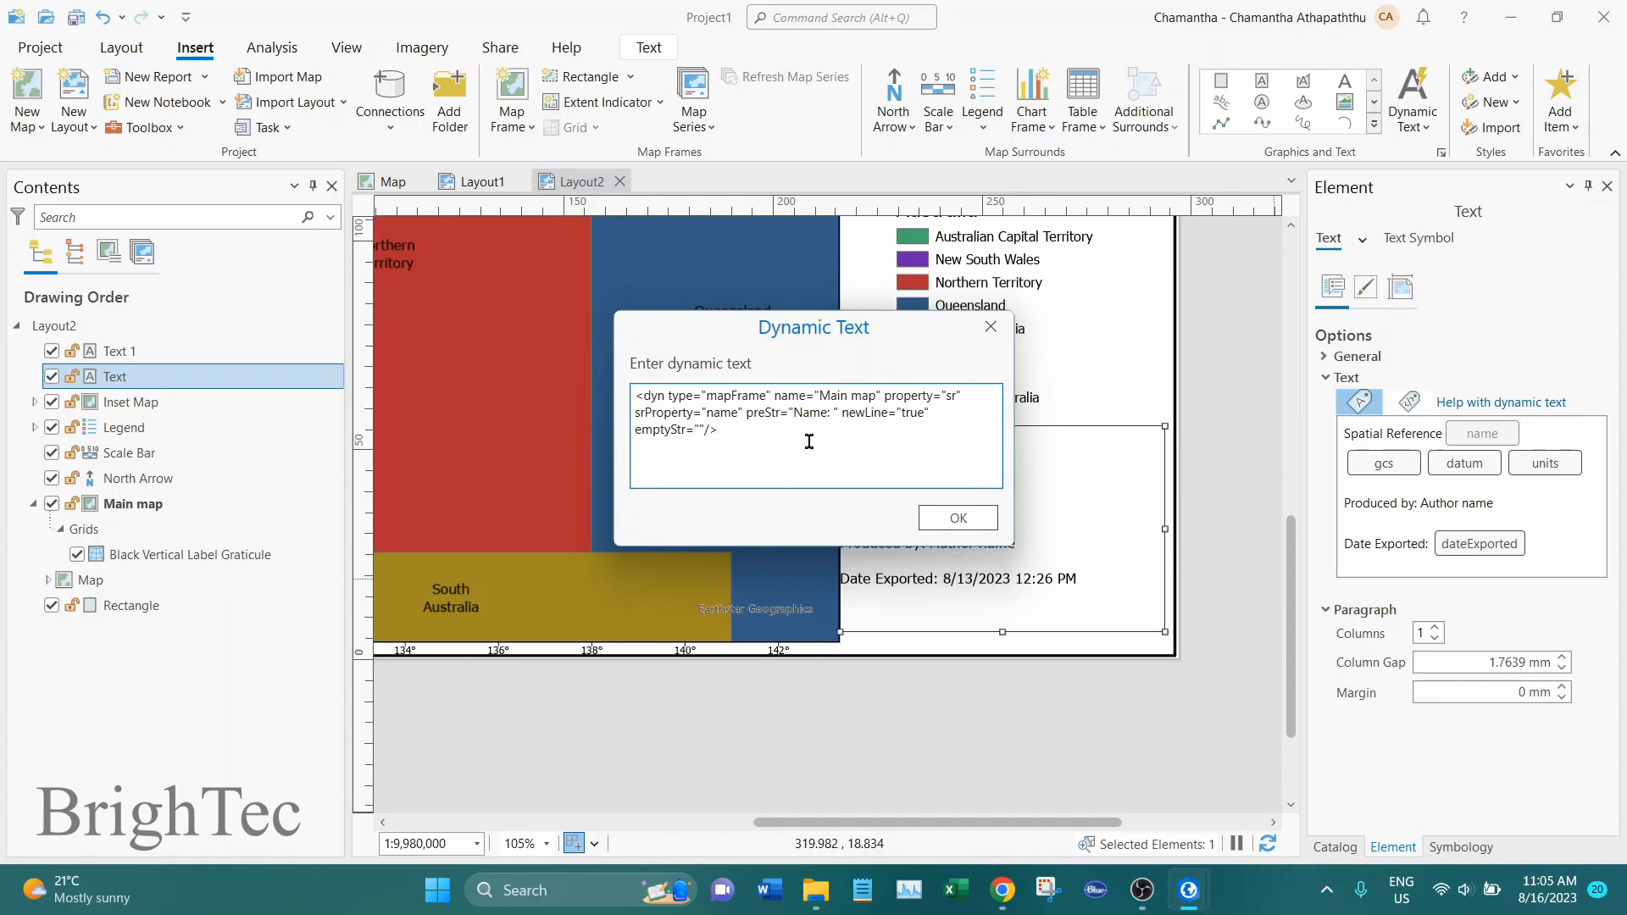
left_click_drag(841, 345, 794, 342)
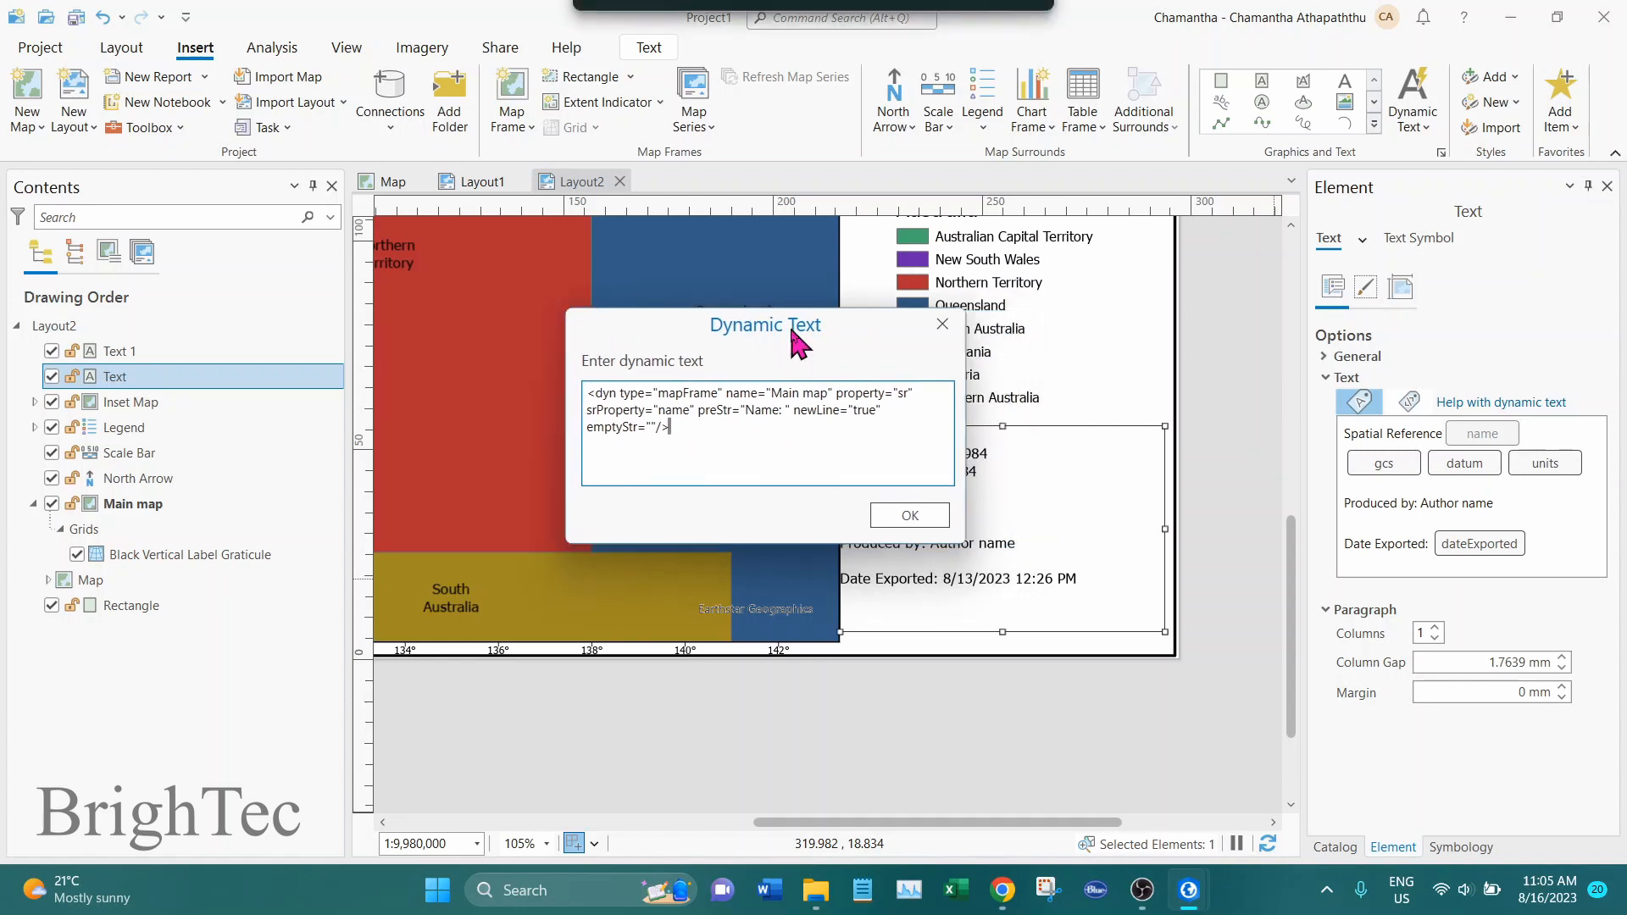
left_click_drag(967, 404, 1083, 405)
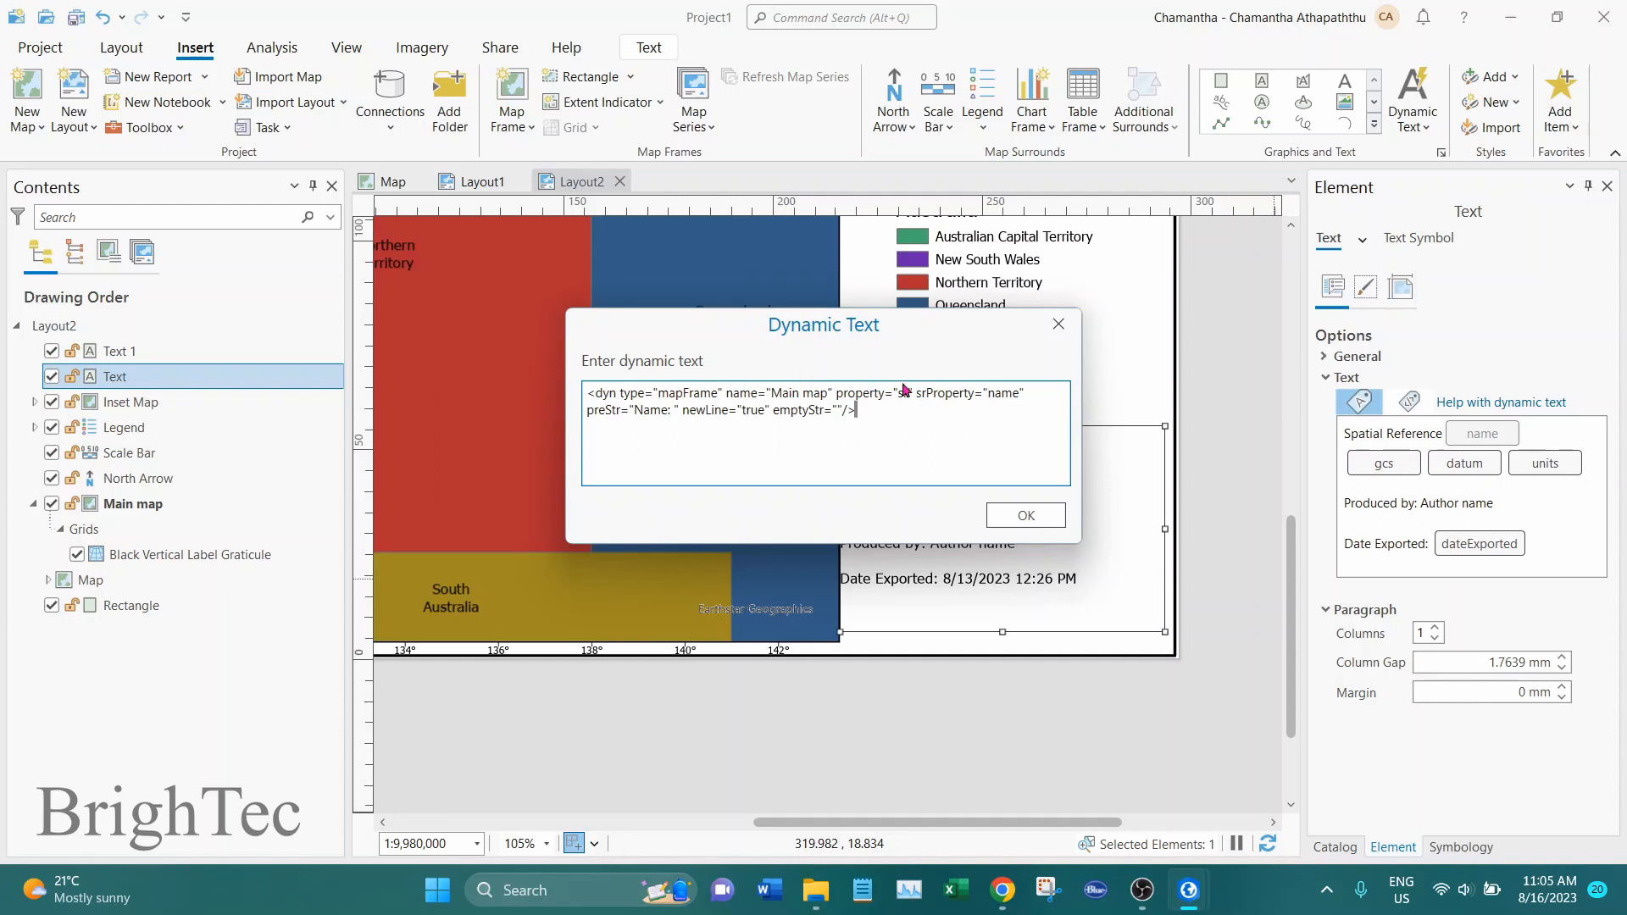
left_click(1025, 516)
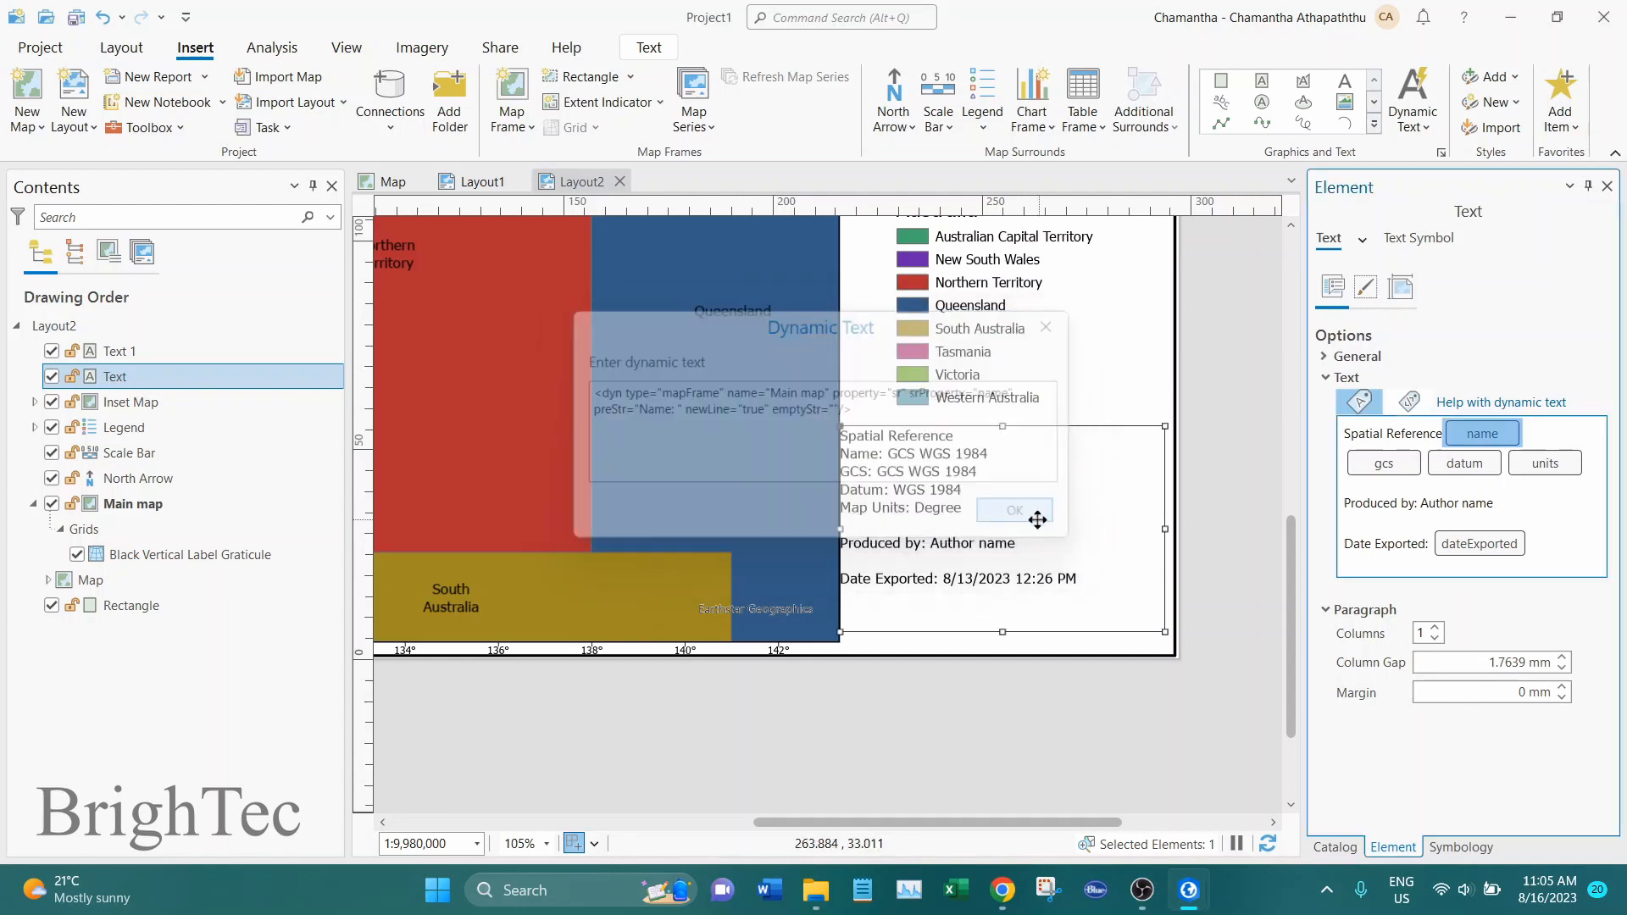
left_click(1532, 511)
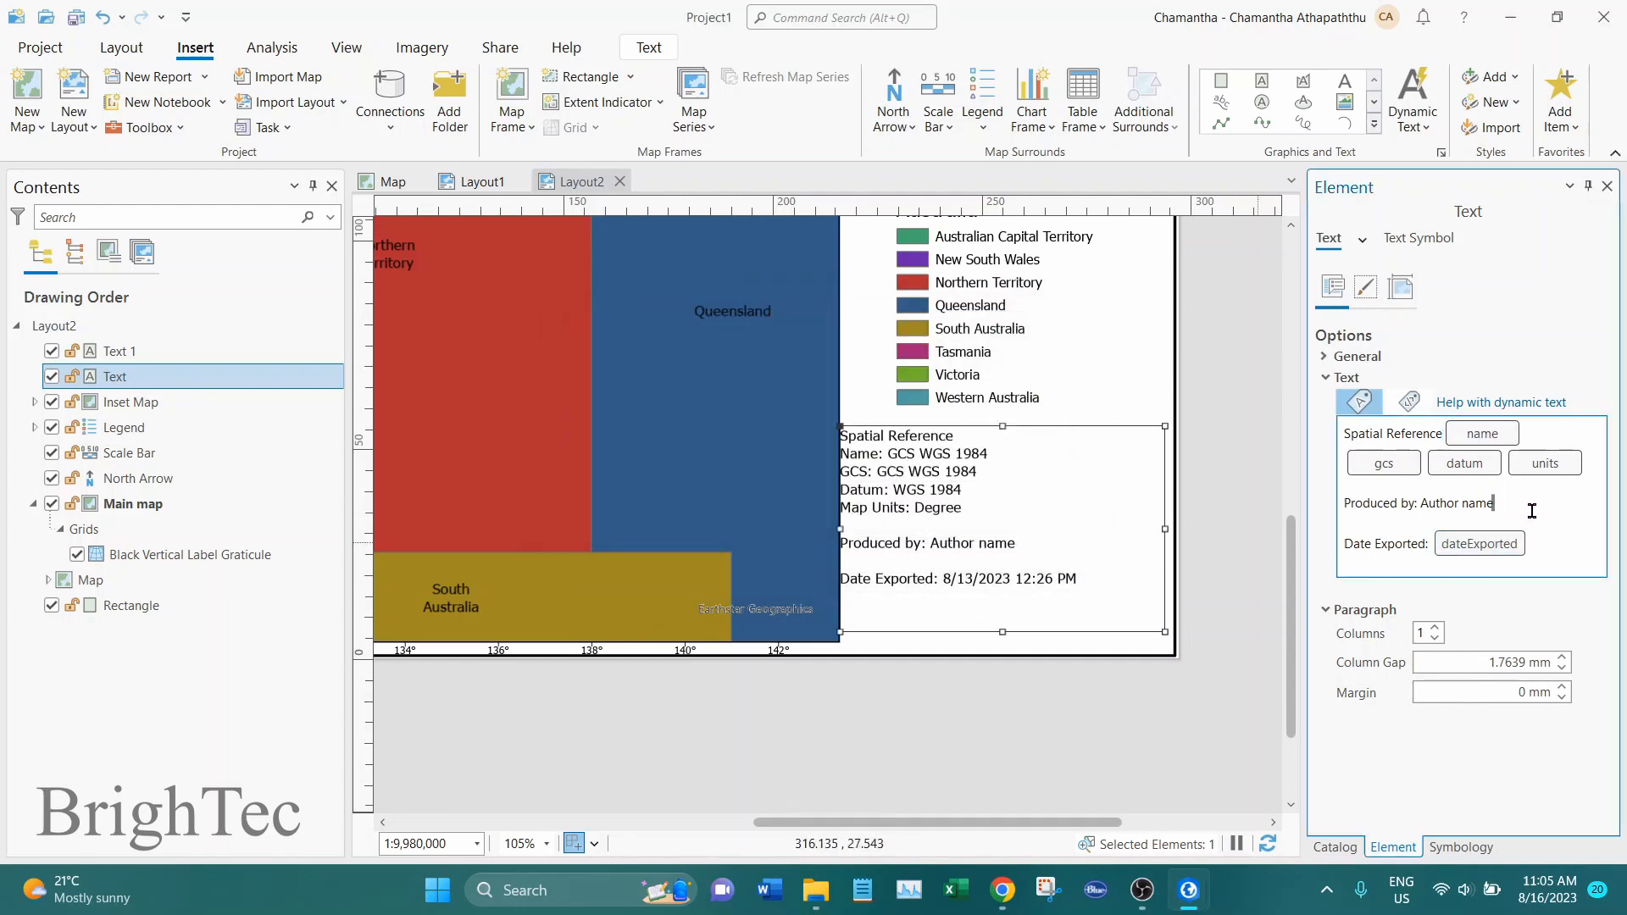
Step: Change the dateExported tag's format to "short" so that only the date is displayed without the time
double_click(1492, 547)
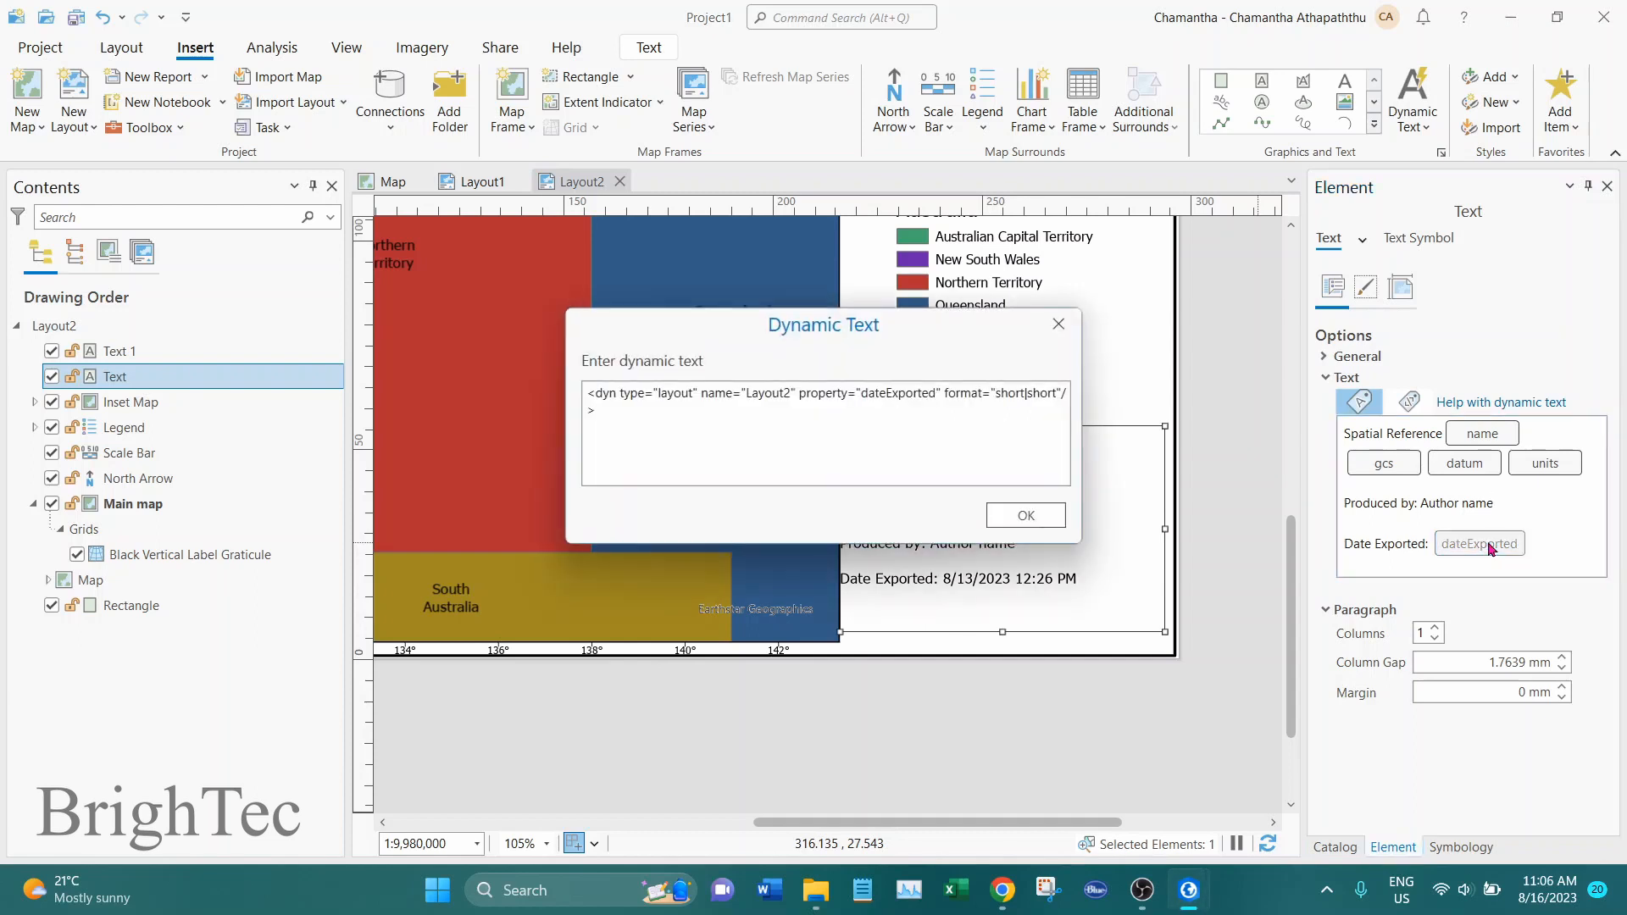
left_click_drag(1085, 413, 1217, 412)
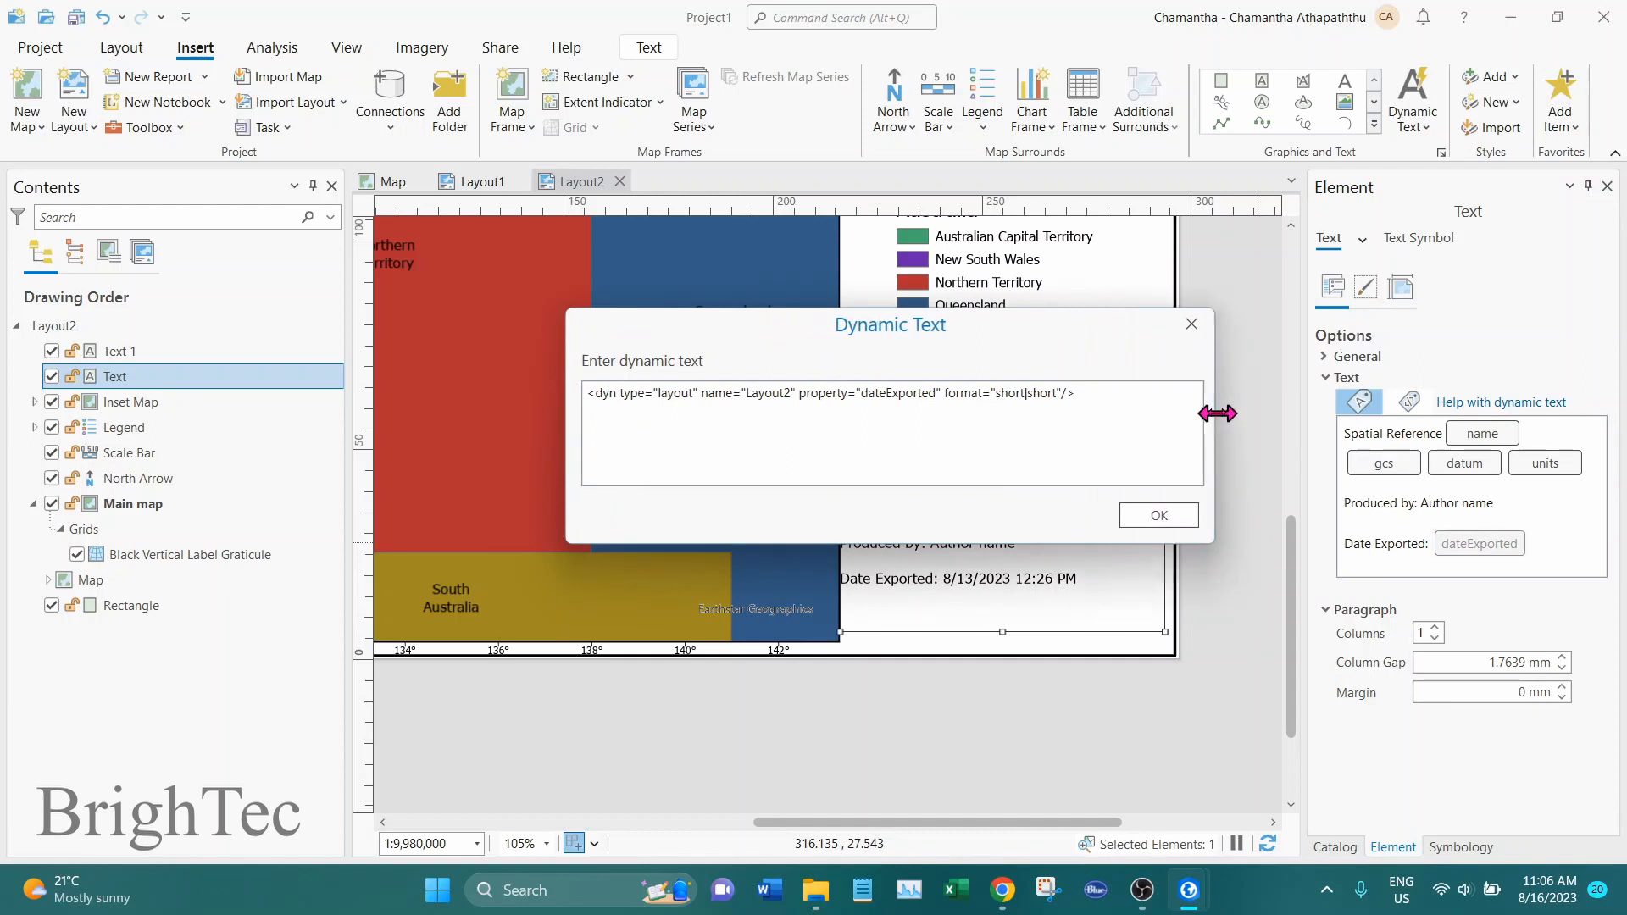
left_click_drag(1045, 322, 917, 211)
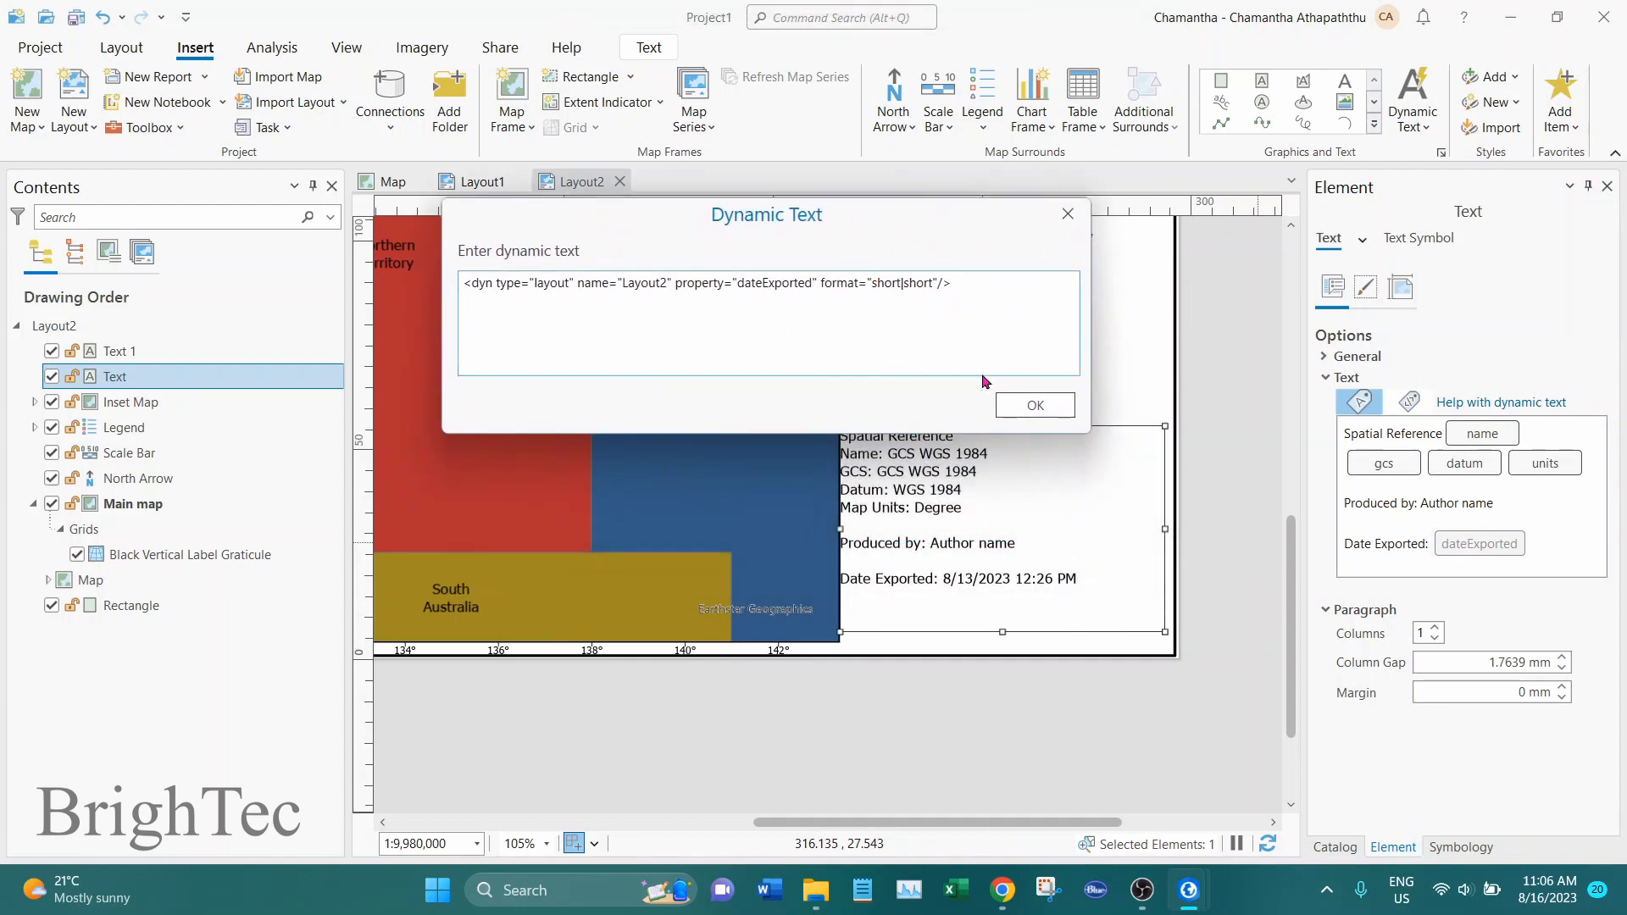
left_click(936, 282)
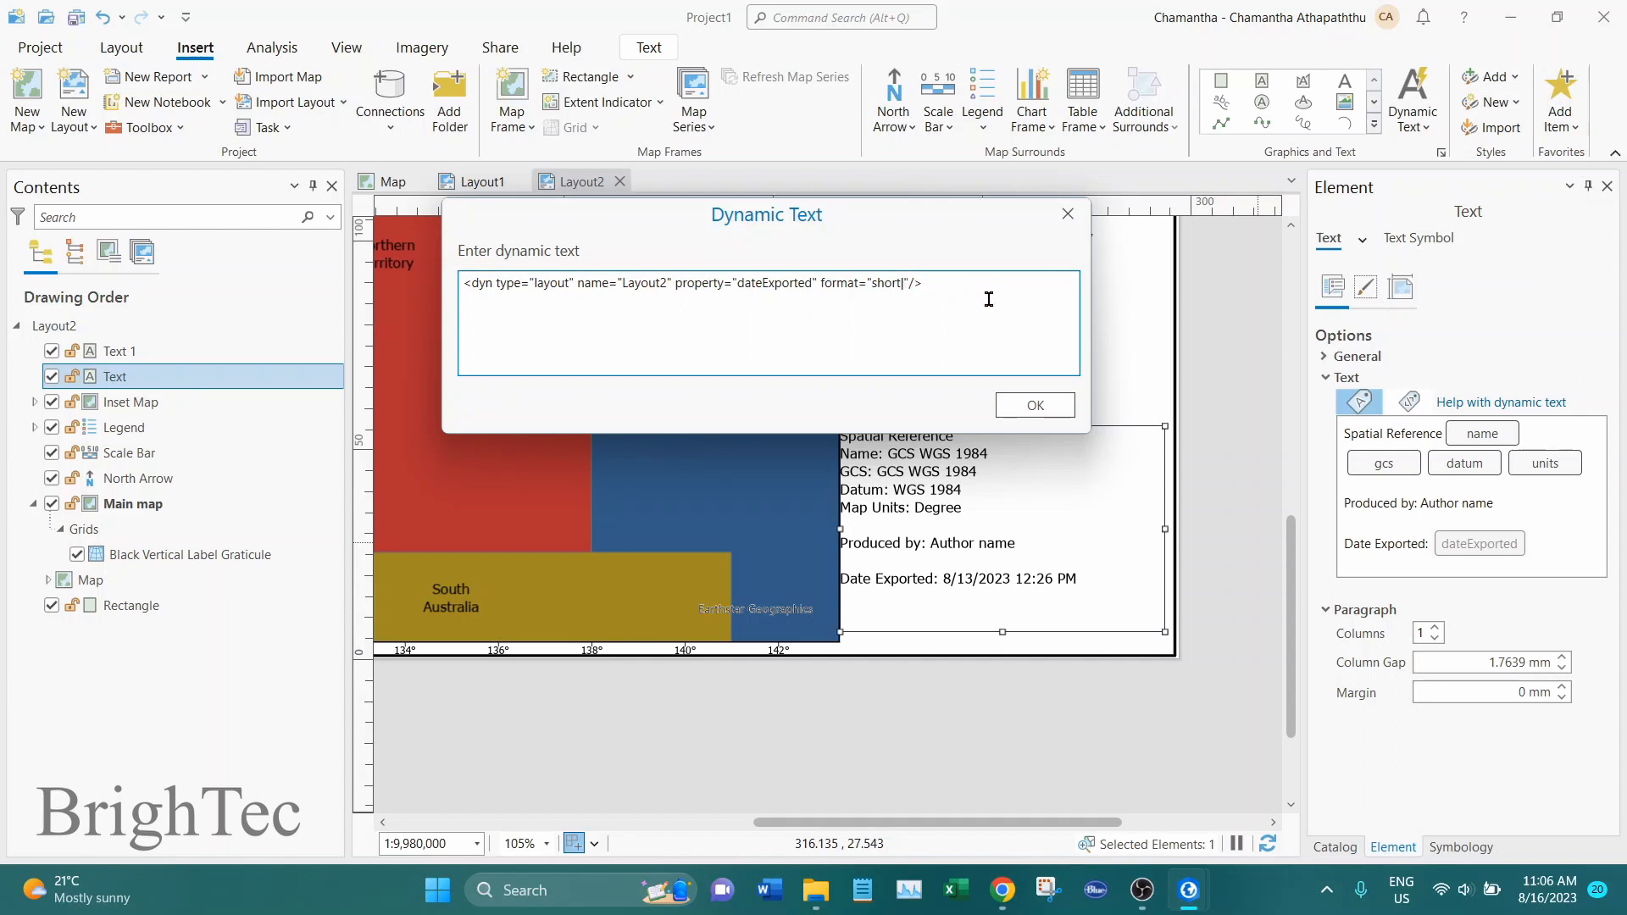
left_click(1037, 404)
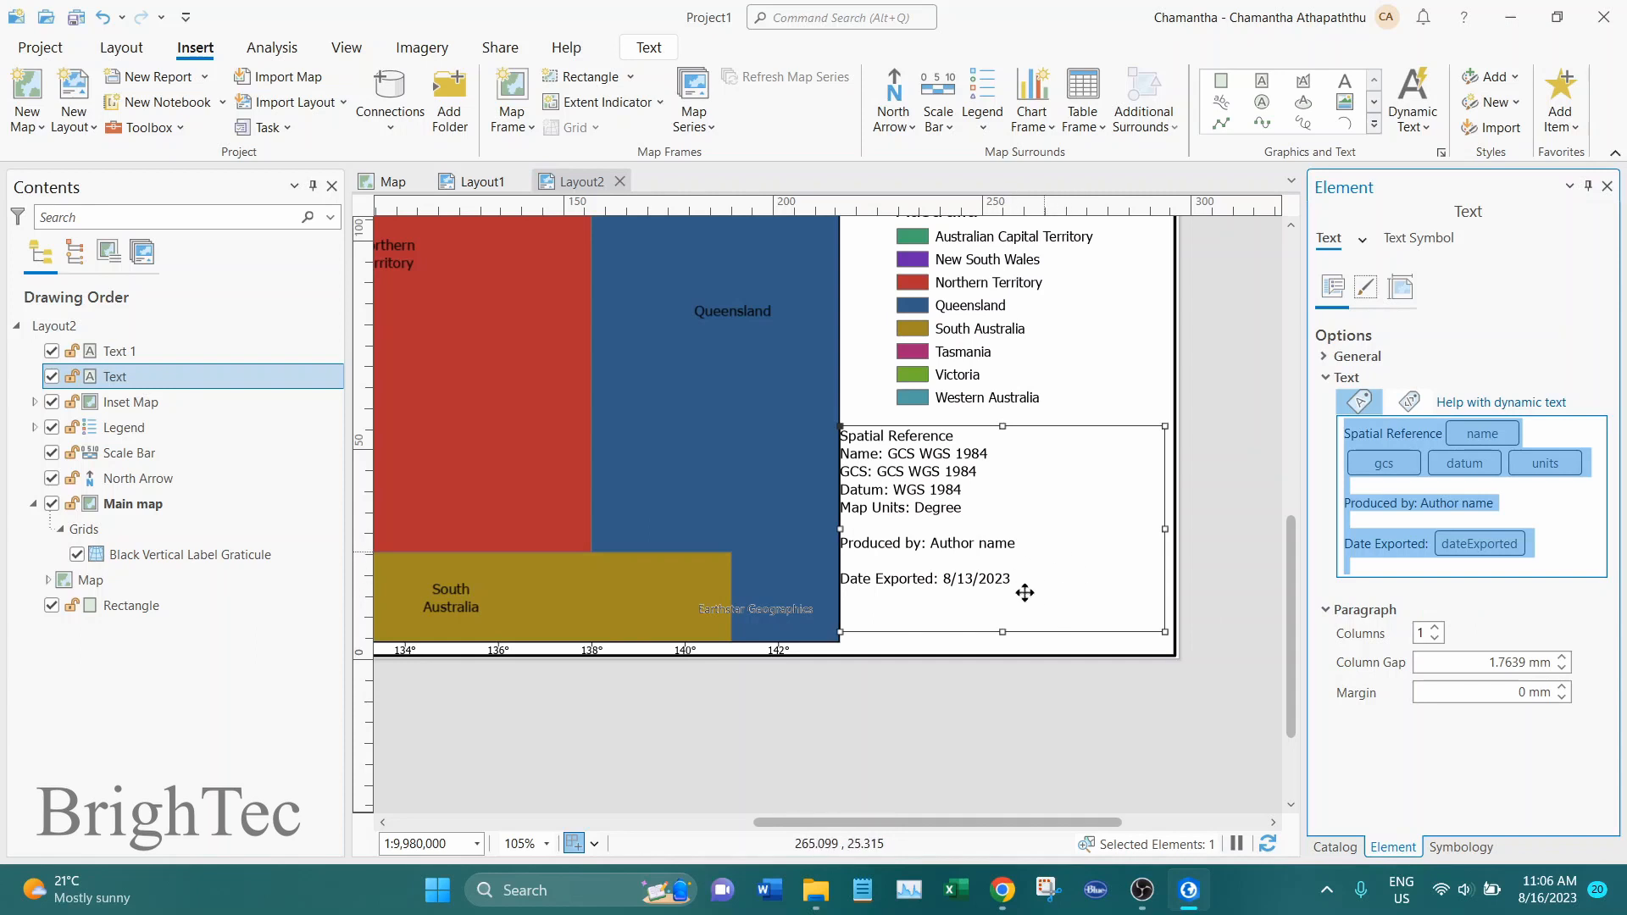
left_click(1429, 590)
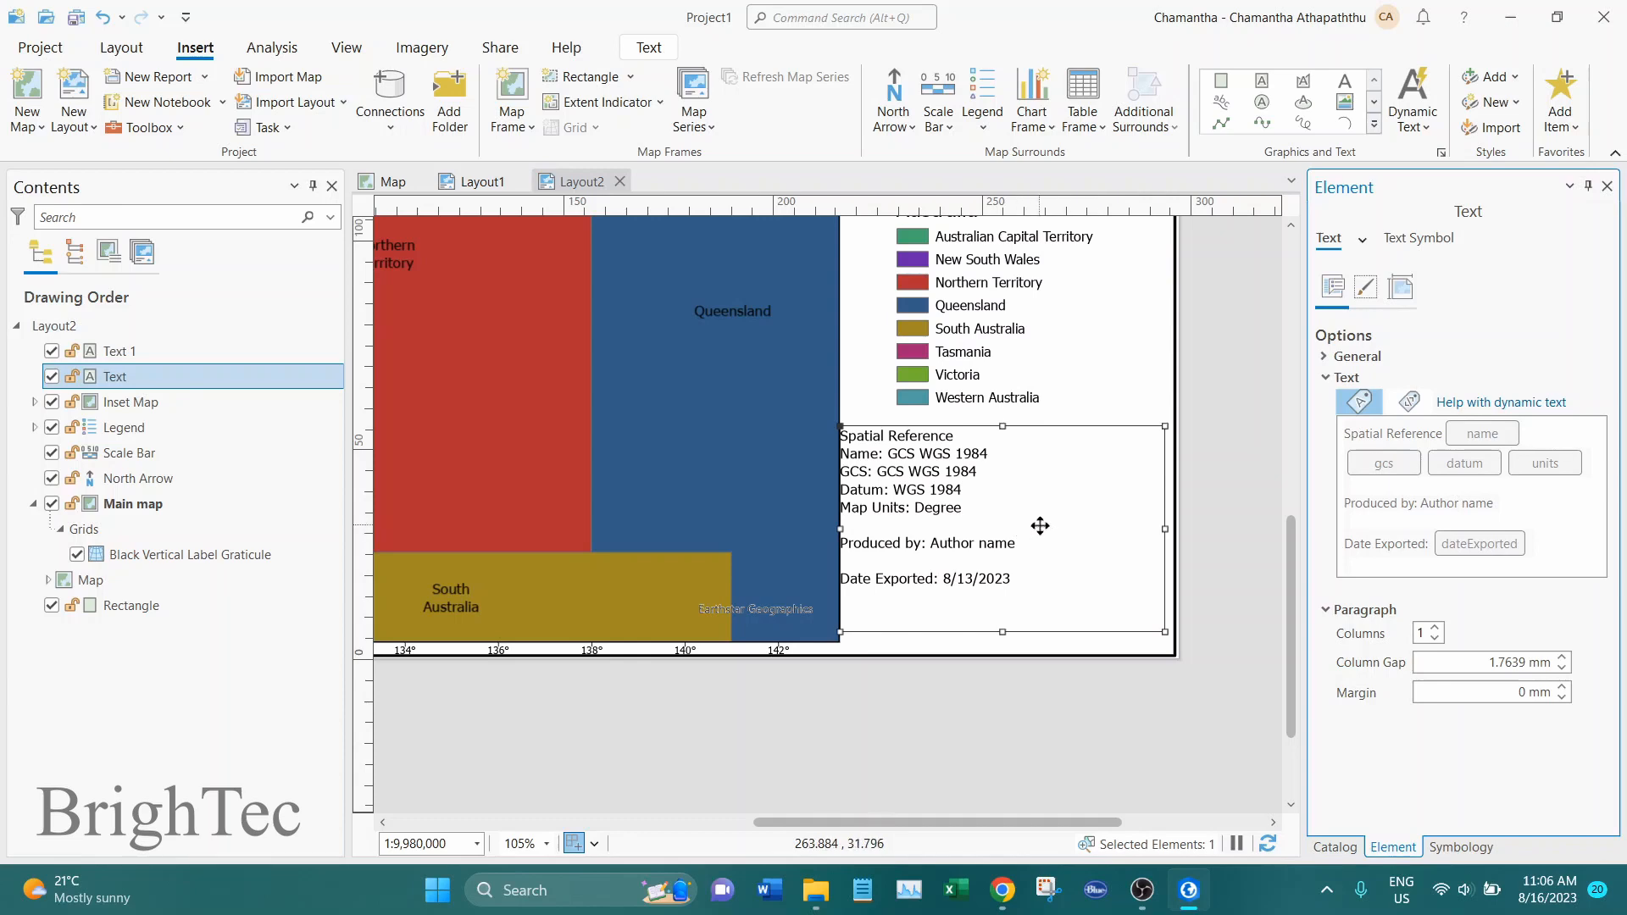
left_click_drag(1104, 520, 1152, 591)
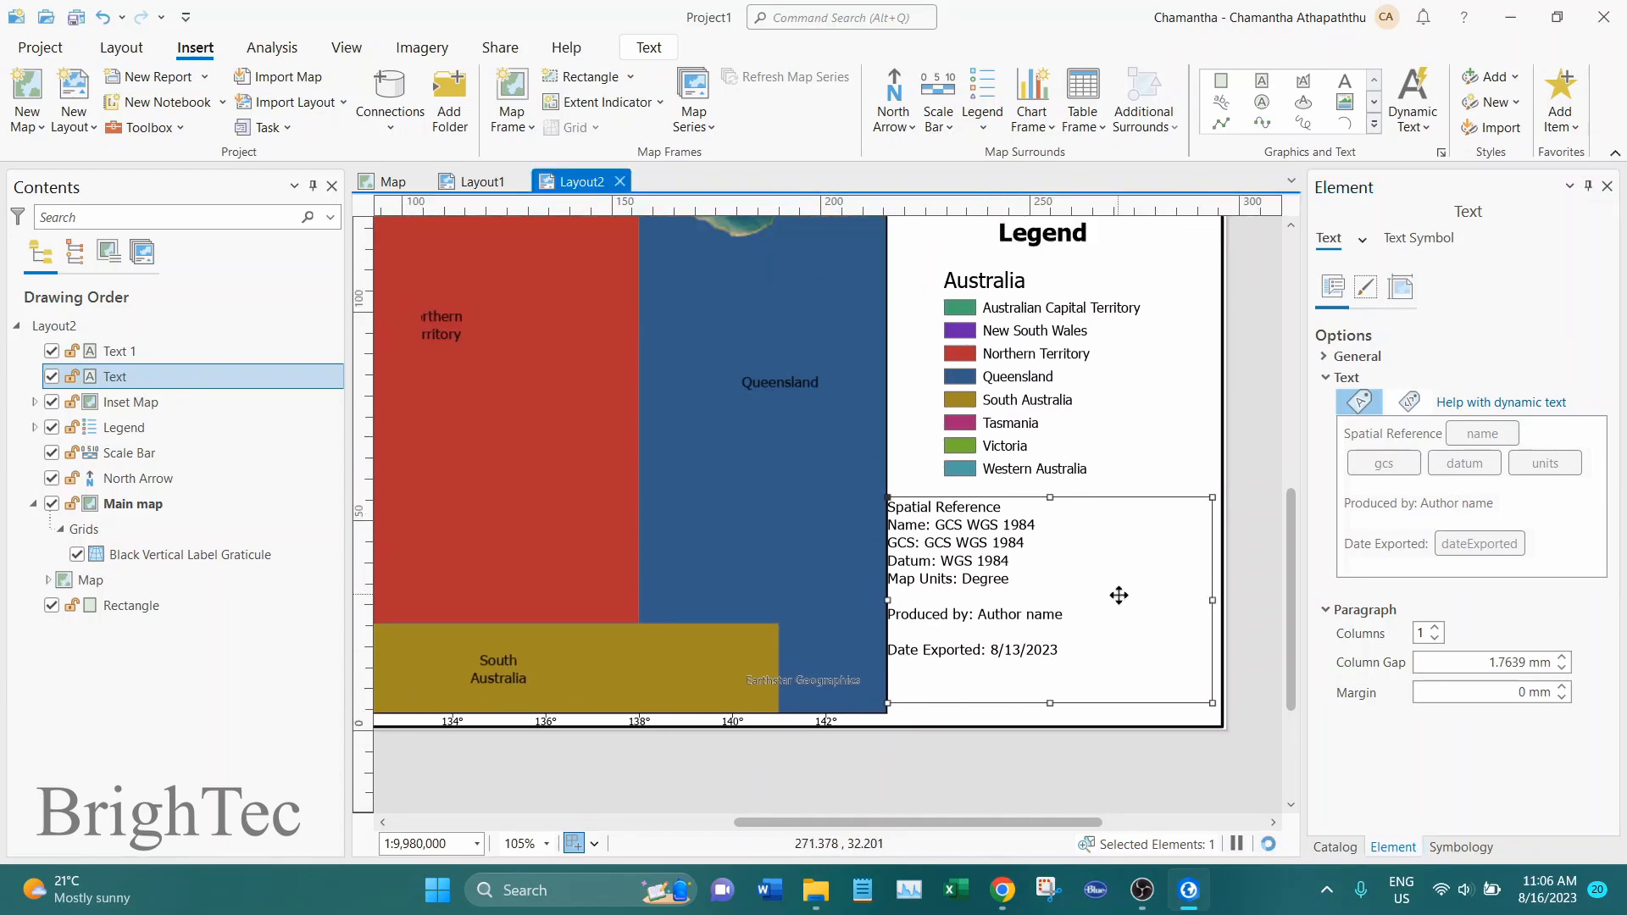
scroll(1068, 580, "up", 4)
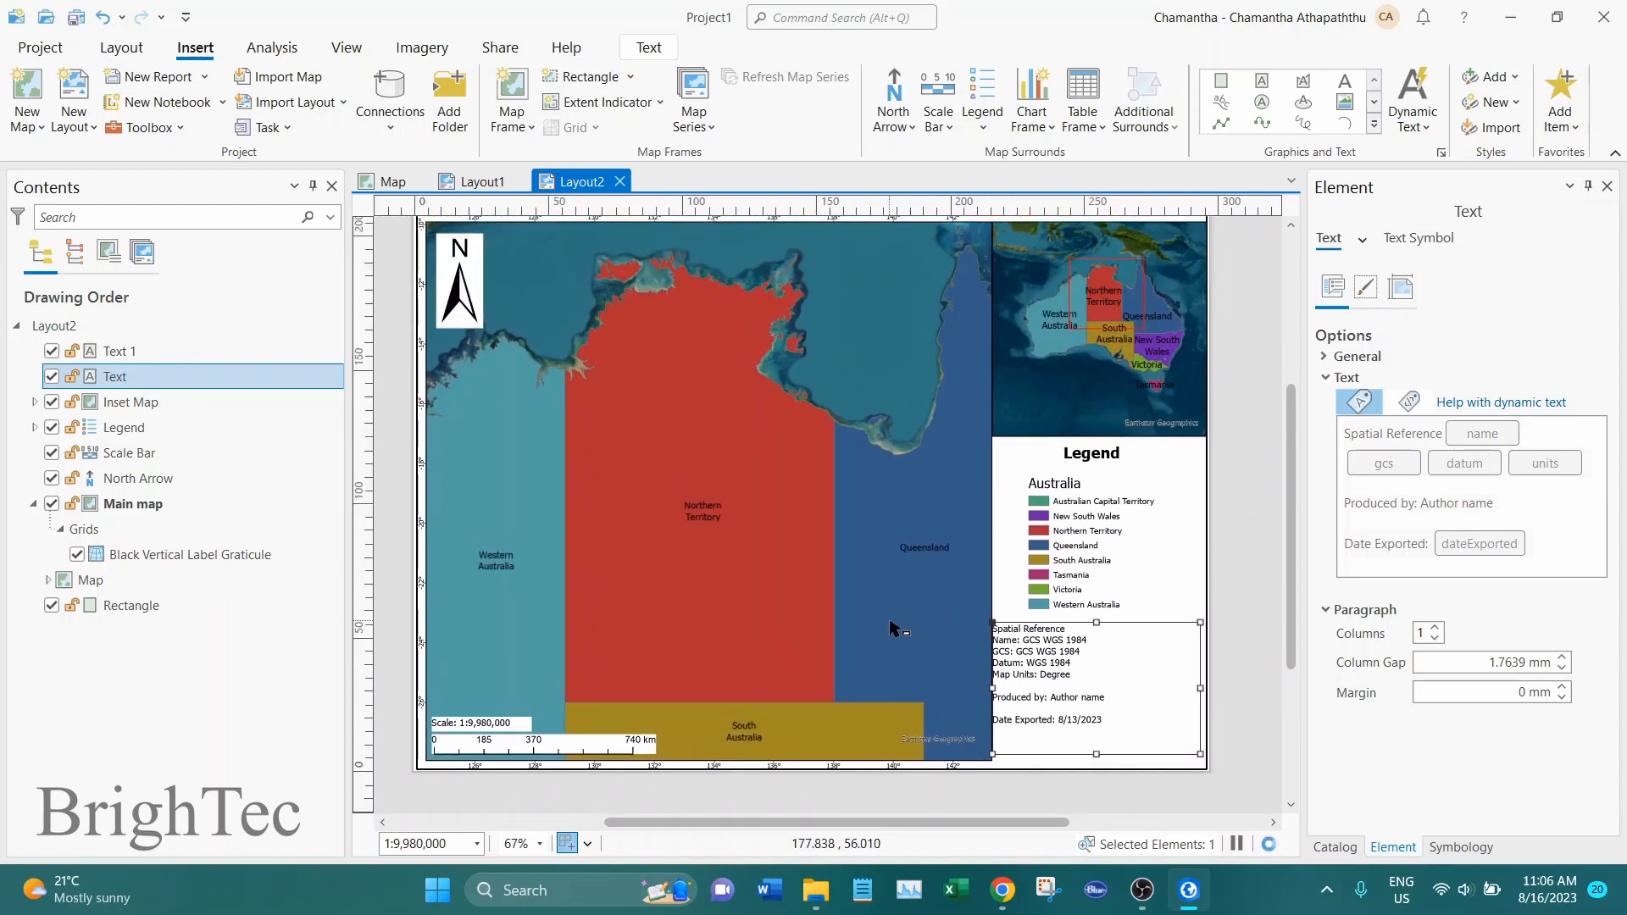
Step: Examine the basemap credit text in the lower-right corner of the main map frame, next to the spatial reference text
left_click_drag(895, 627, 896, 659)
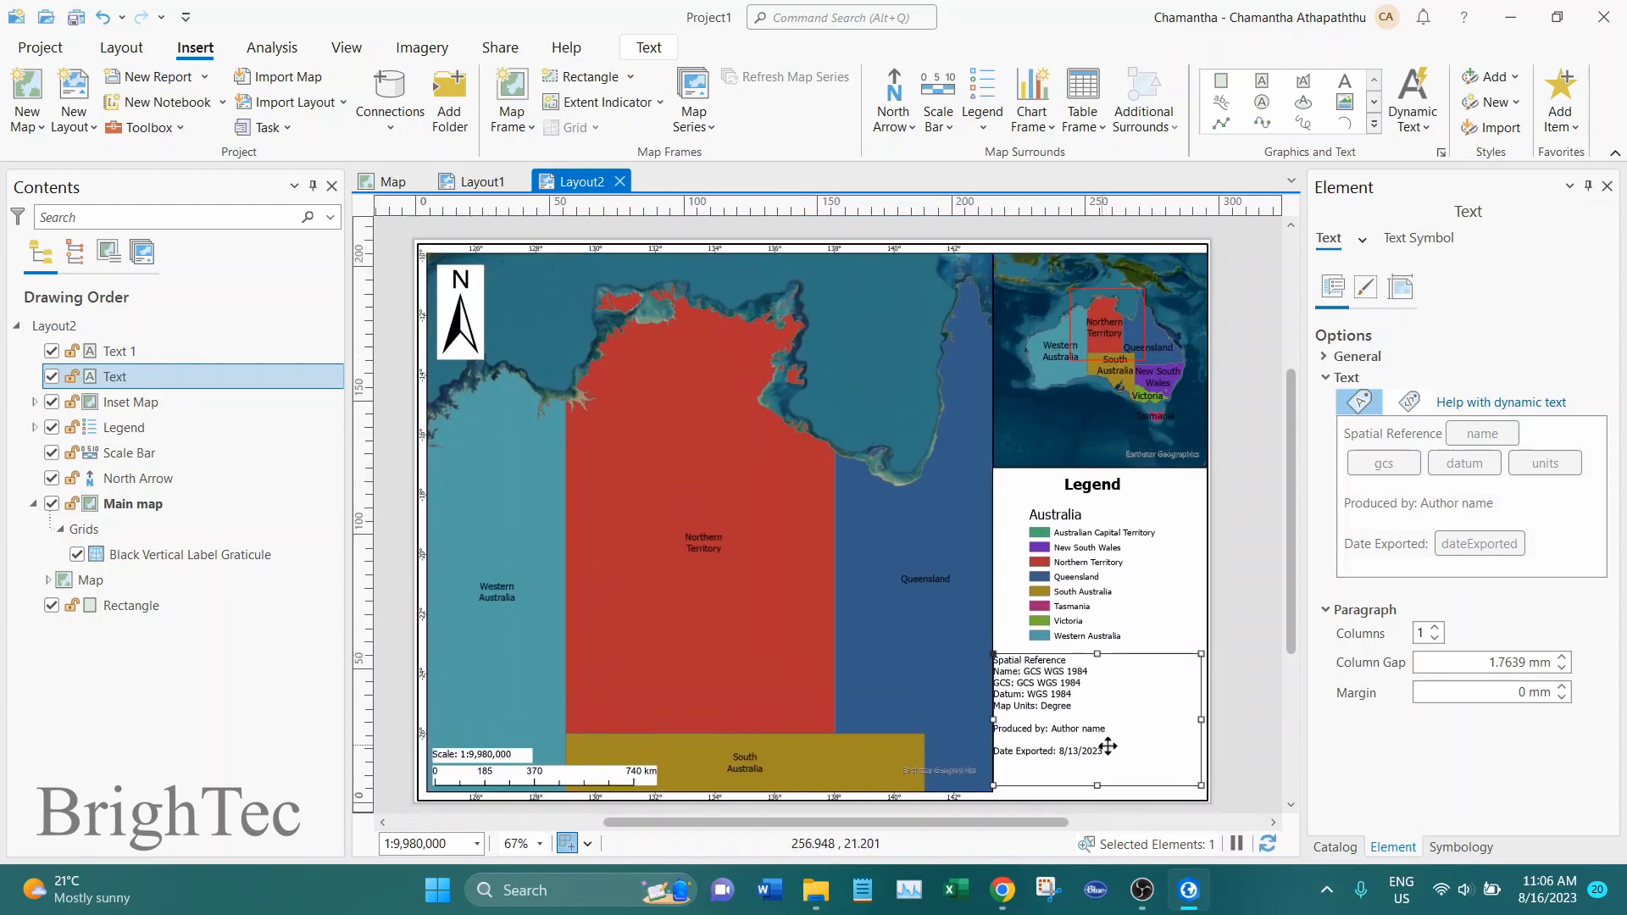
left_click(1239, 664)
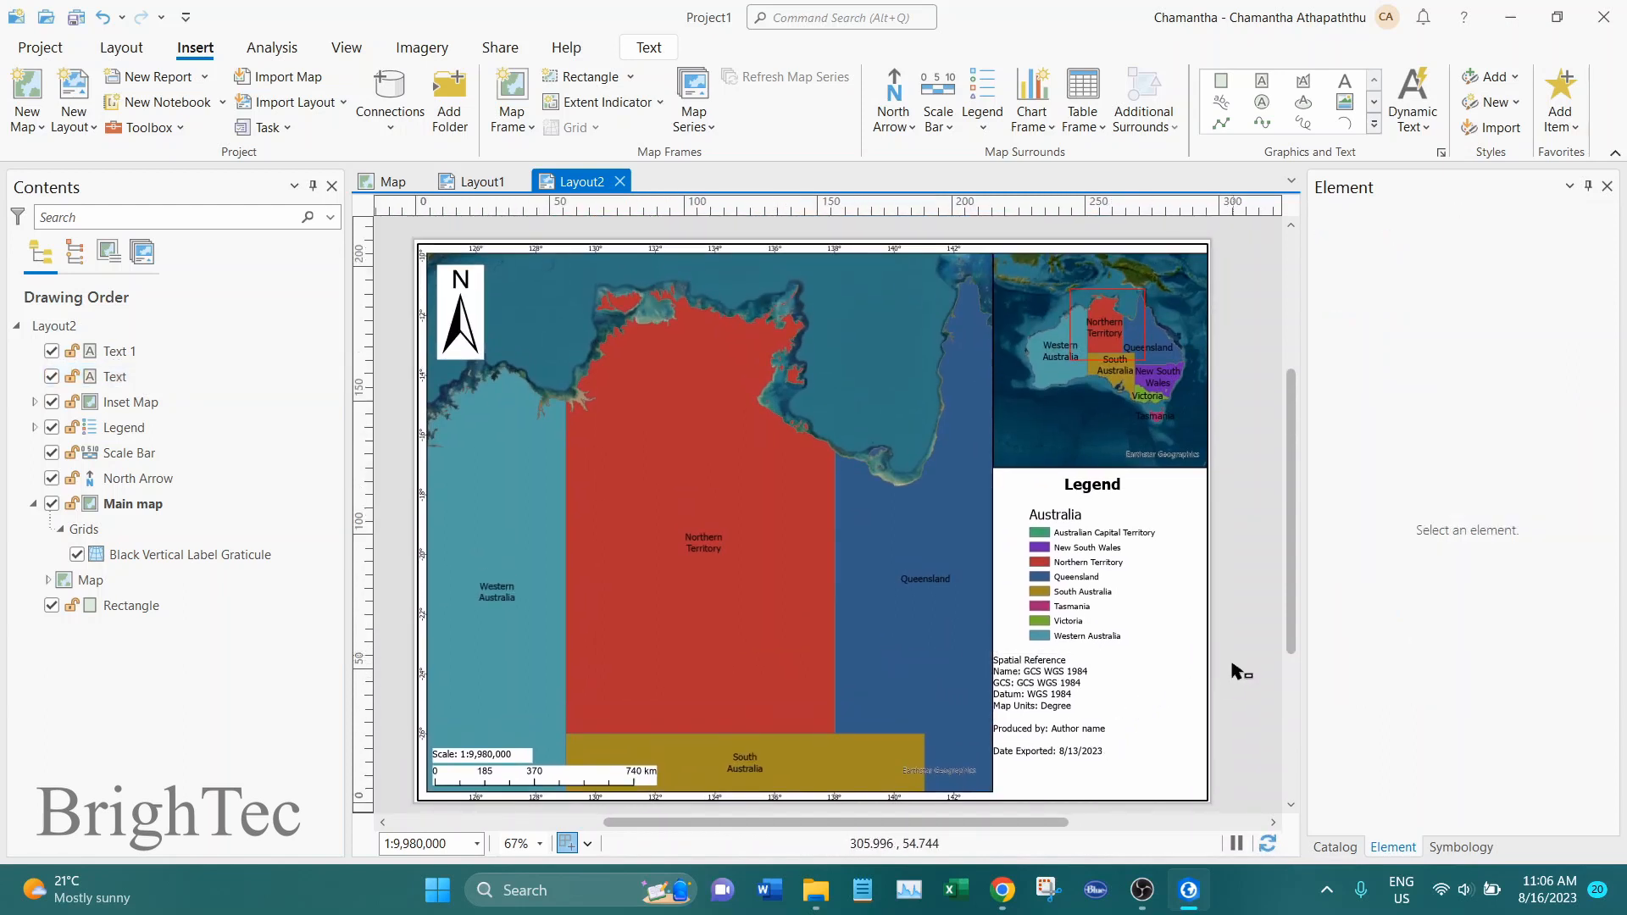
left_click(1080, 693)
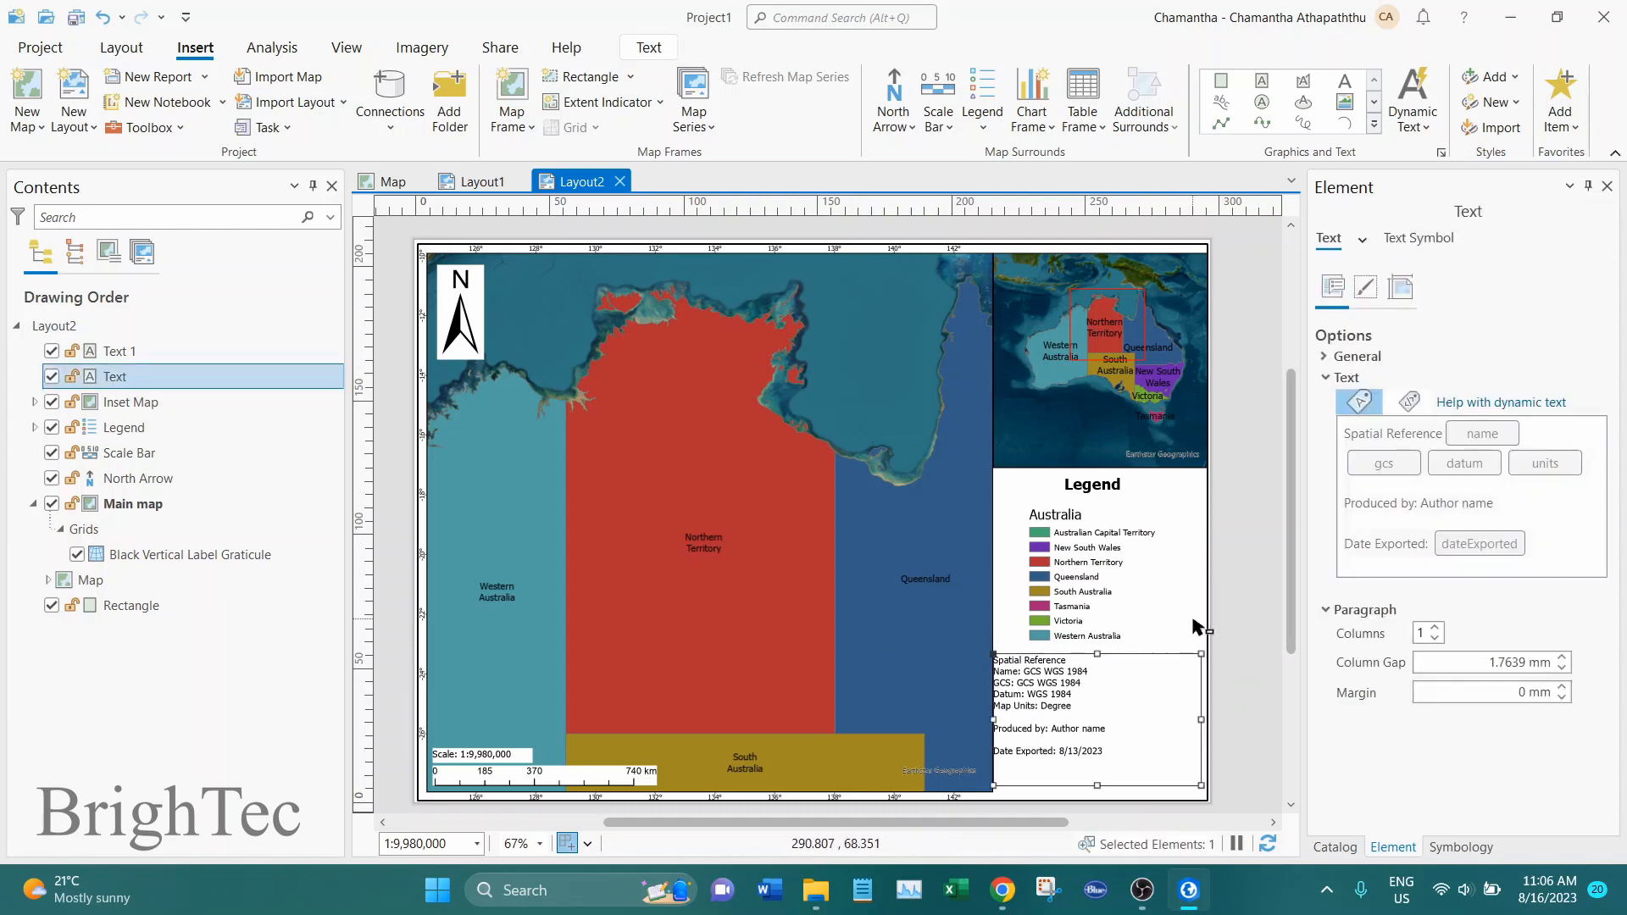
left_click_drag(1197, 623, 1155, 498)
scroll(875, 659, "up", 2)
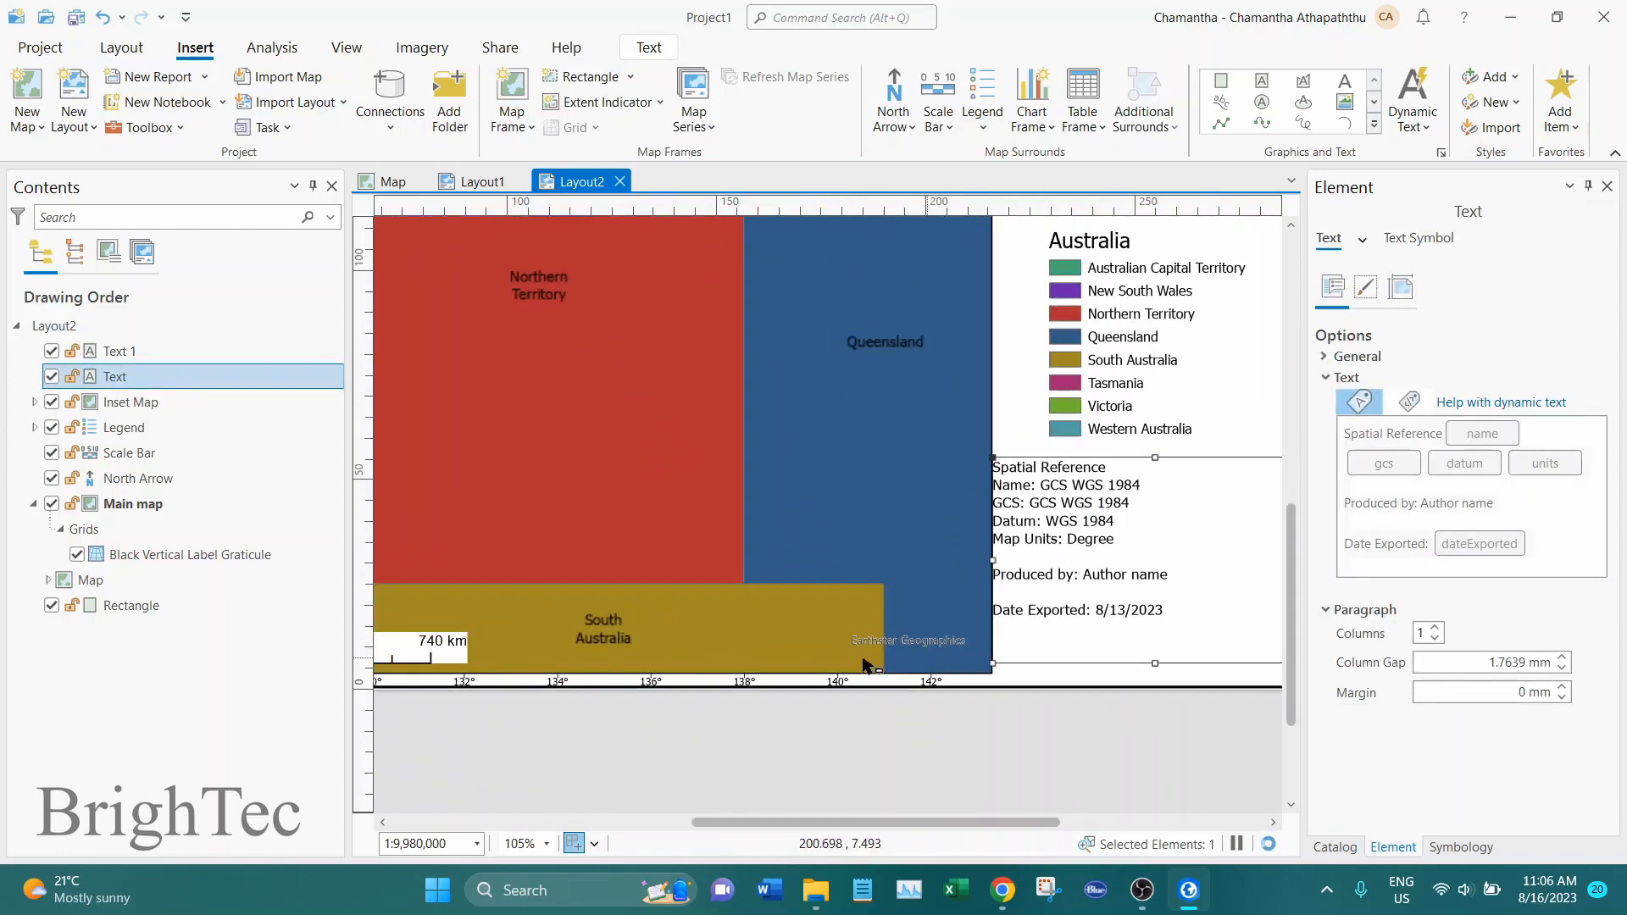
scroll(968, 644, "up", 3)
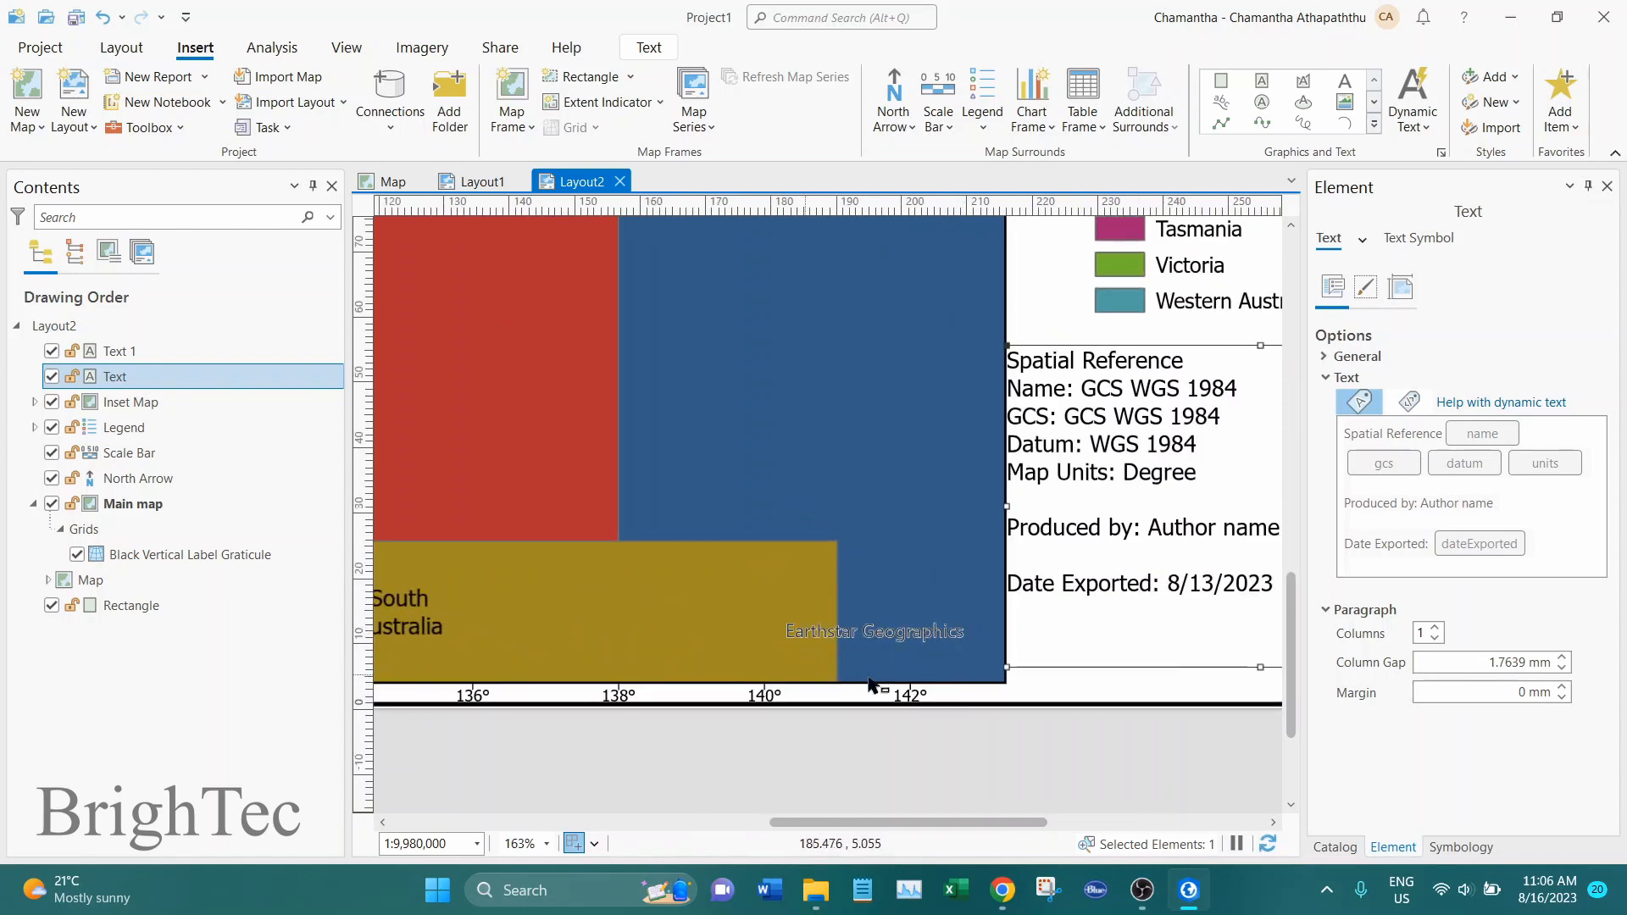
left_click(877, 649)
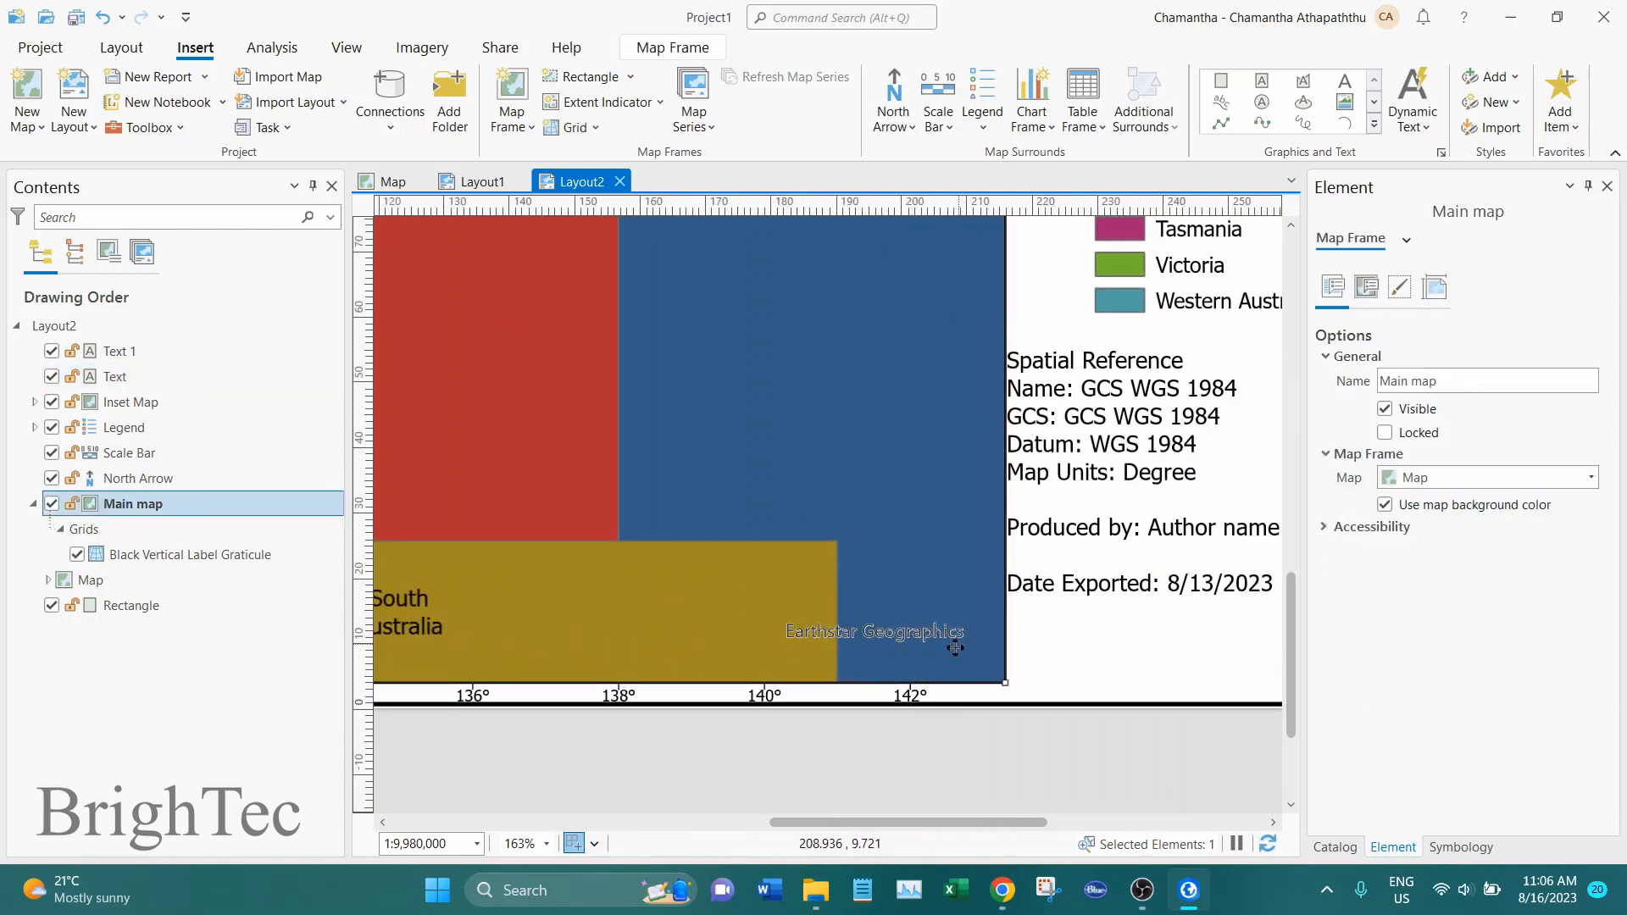
scroll(955, 649, "up", 3)
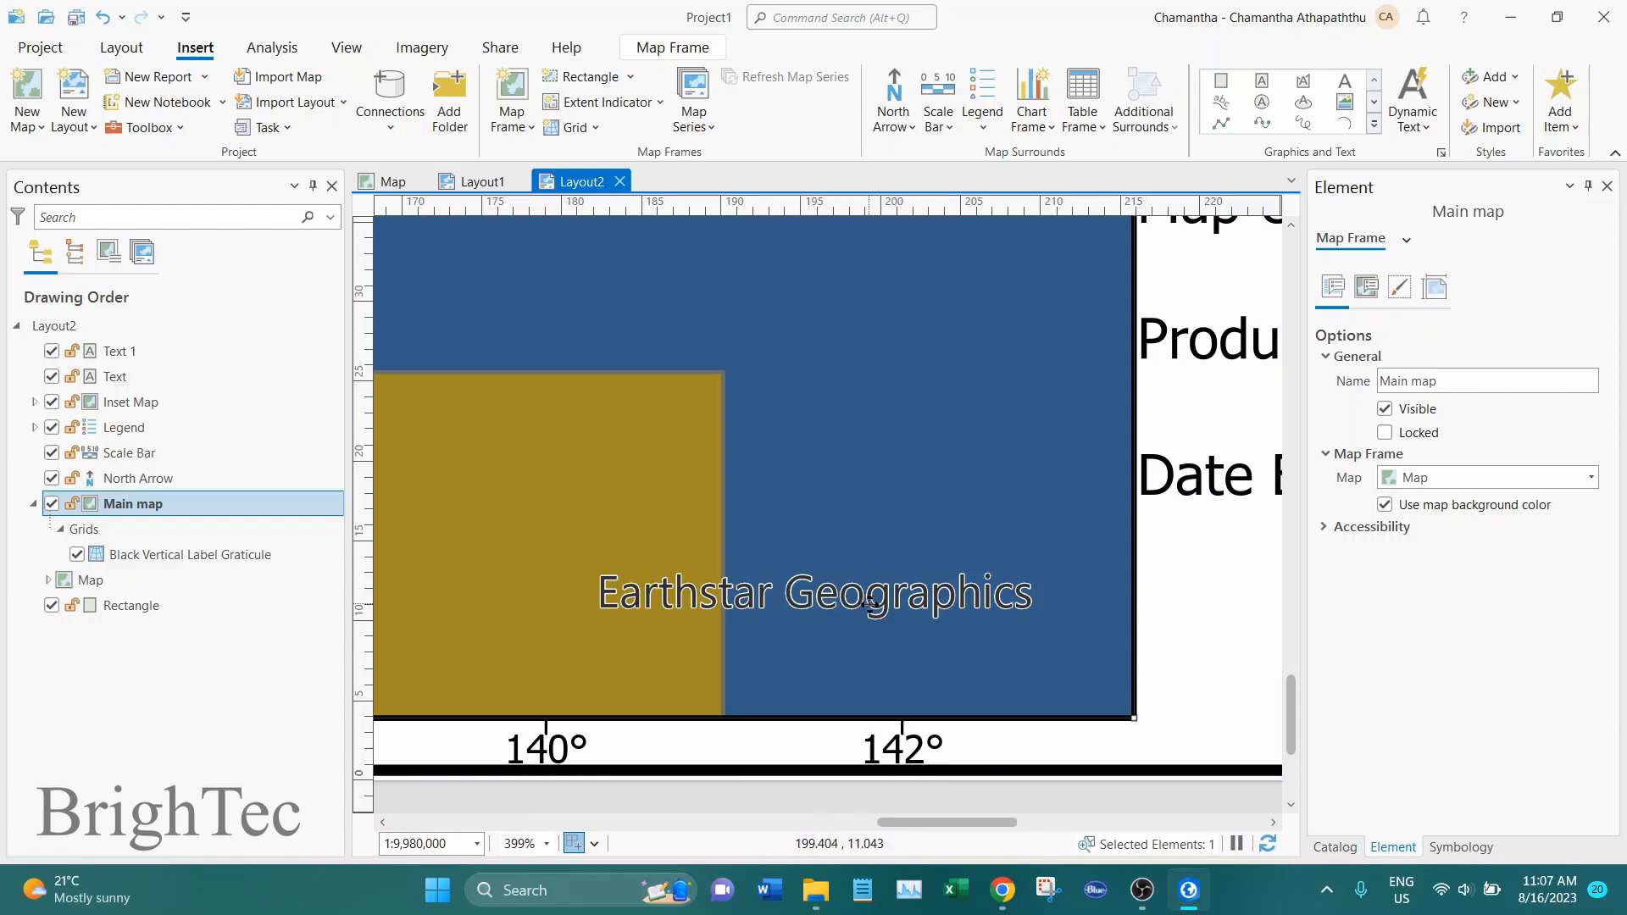
scroll(869, 603, "down", 3)
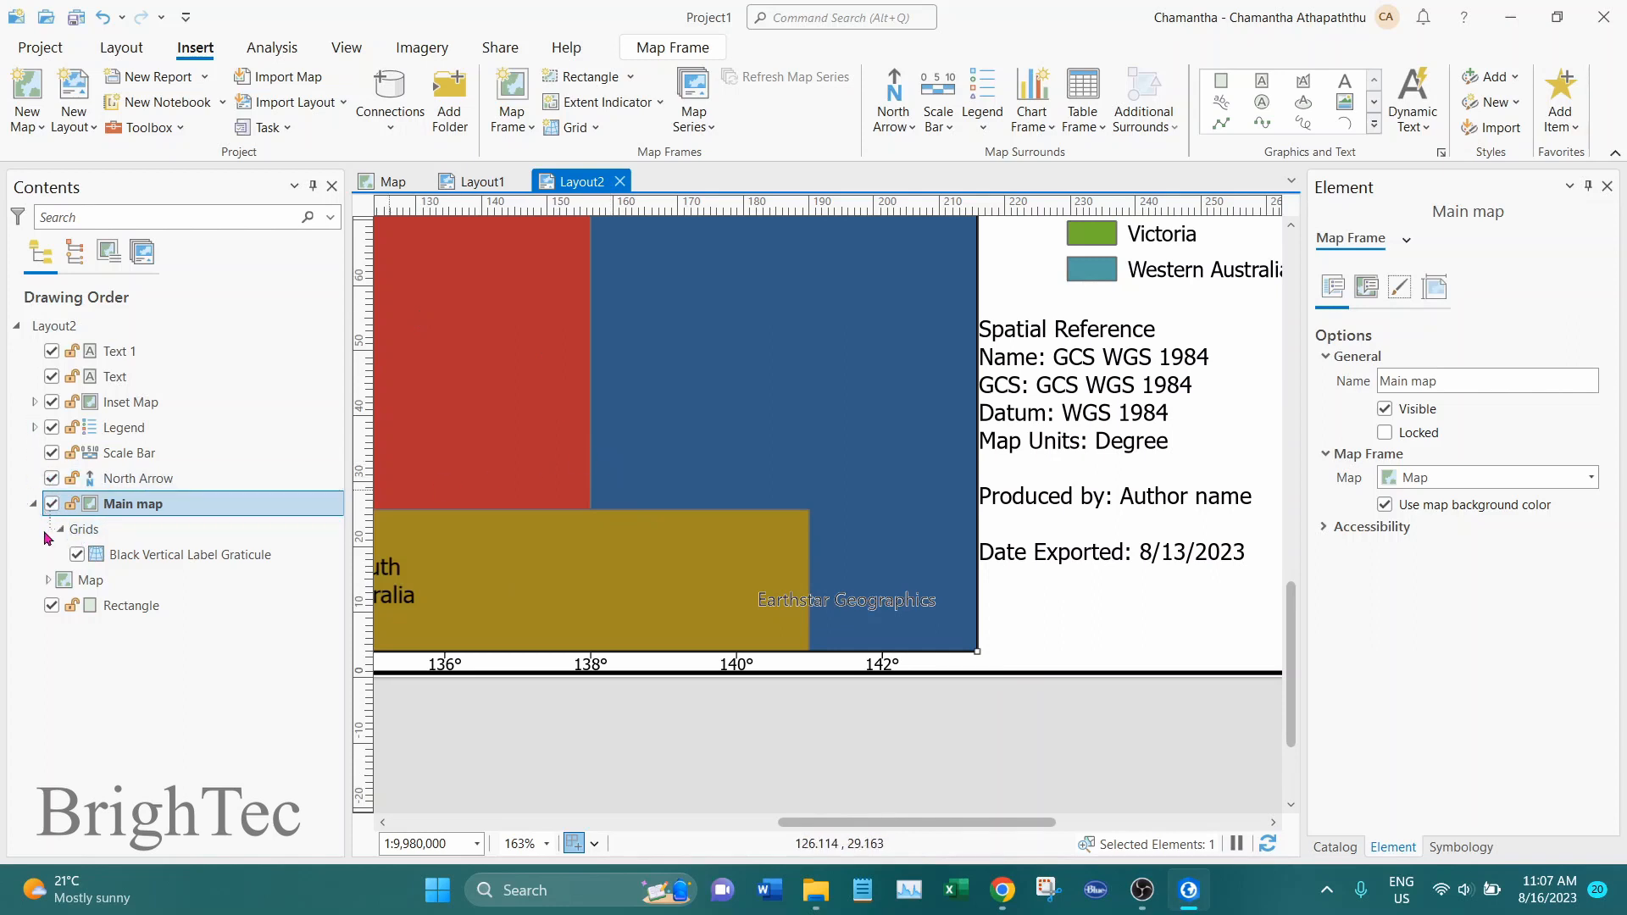
Step: Expand the main map's layers and turn the World Imagery basemap off and back on
left_click(47, 580)
scroll(199, 522, "down", 1)
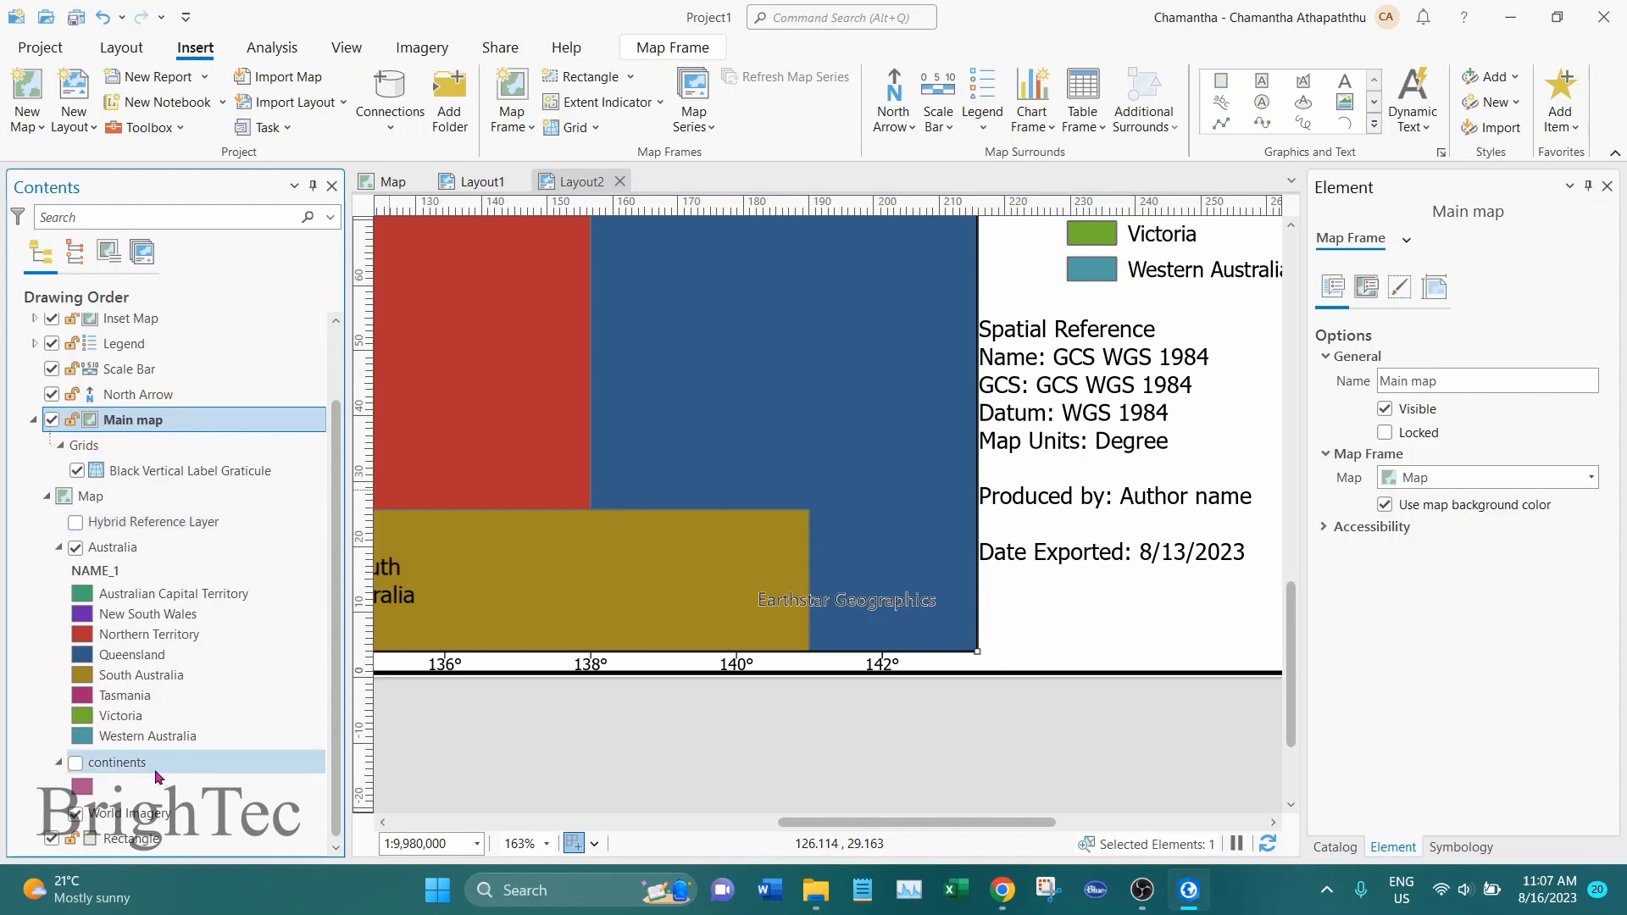
left_click(75, 815)
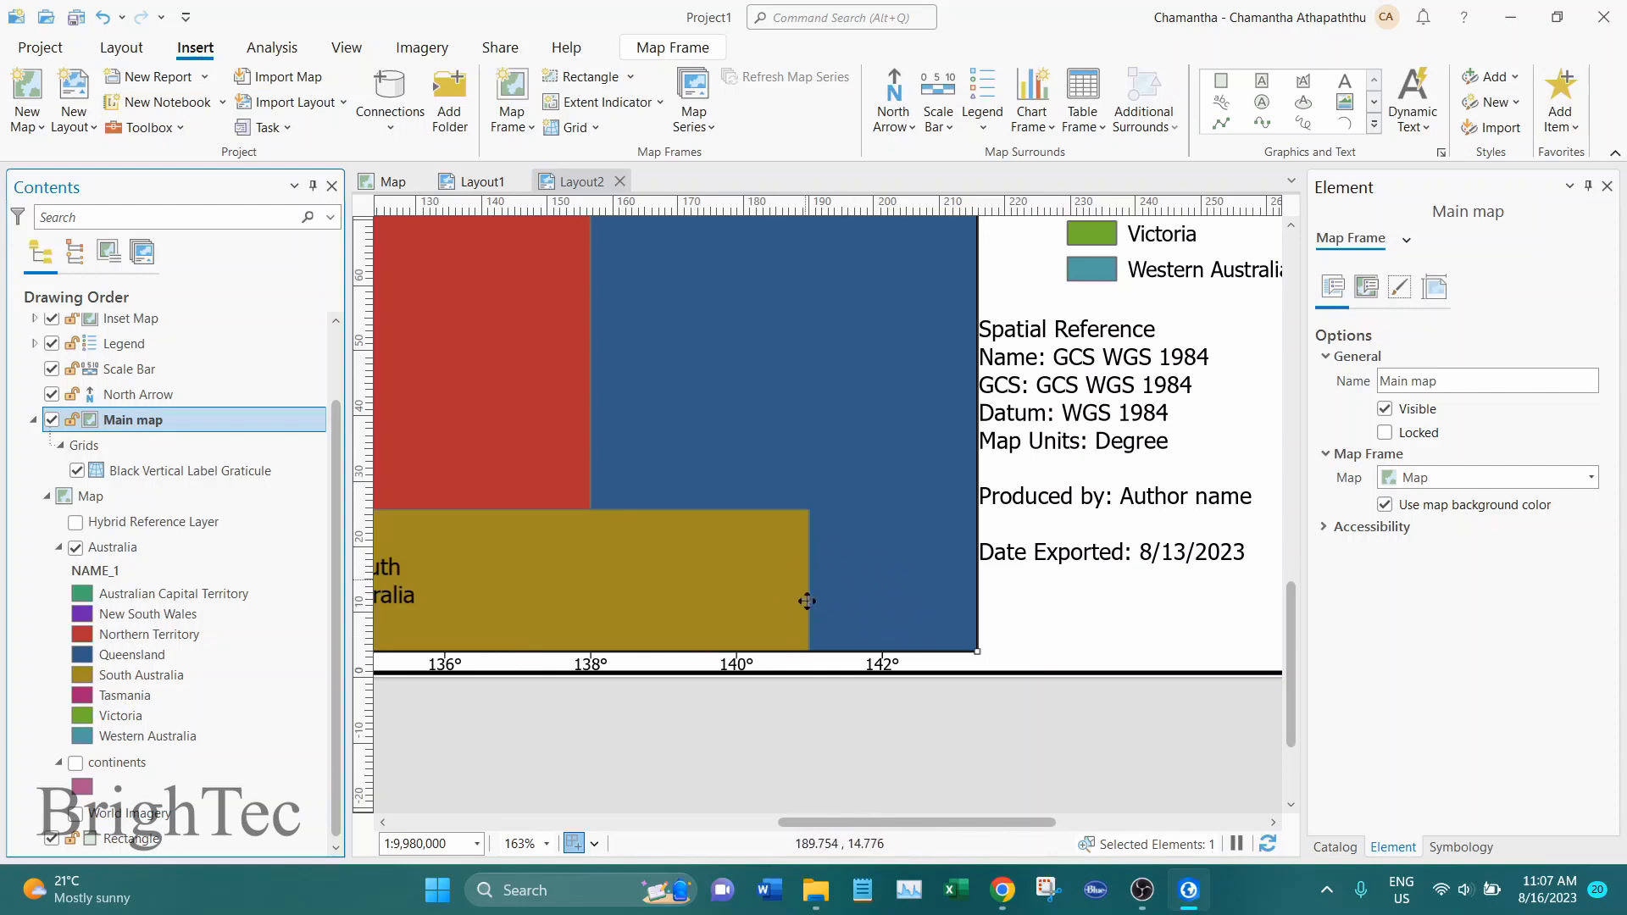
left_click(77, 814)
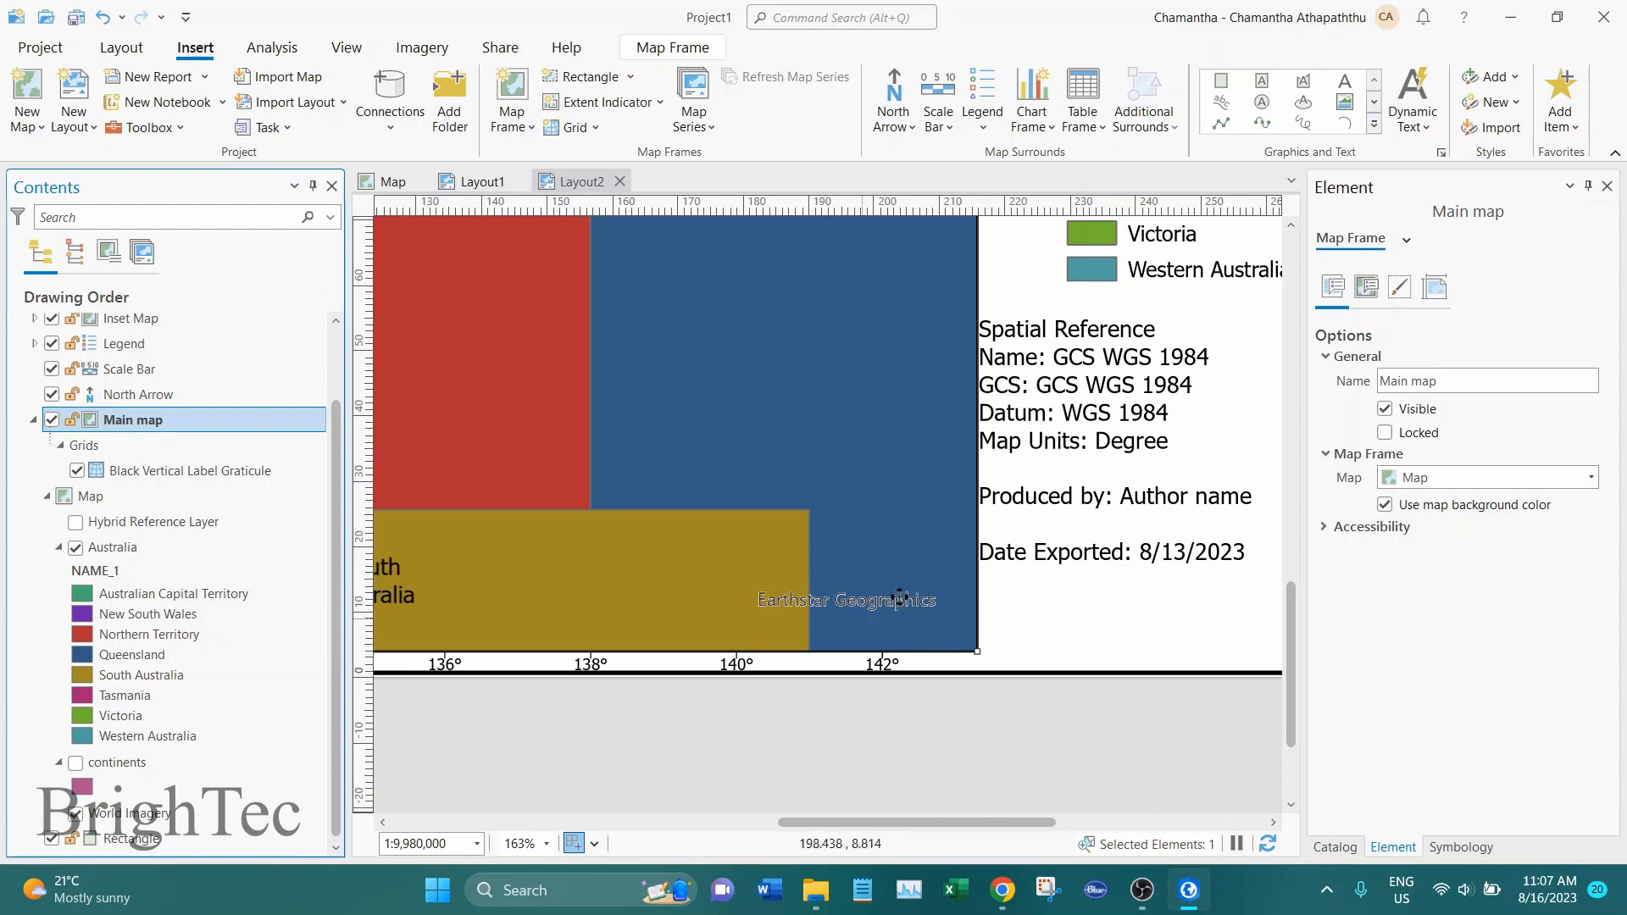
Step: Compare the basemap credit text in the main map with the one in the inset map
scroll(884, 608, "down", 4)
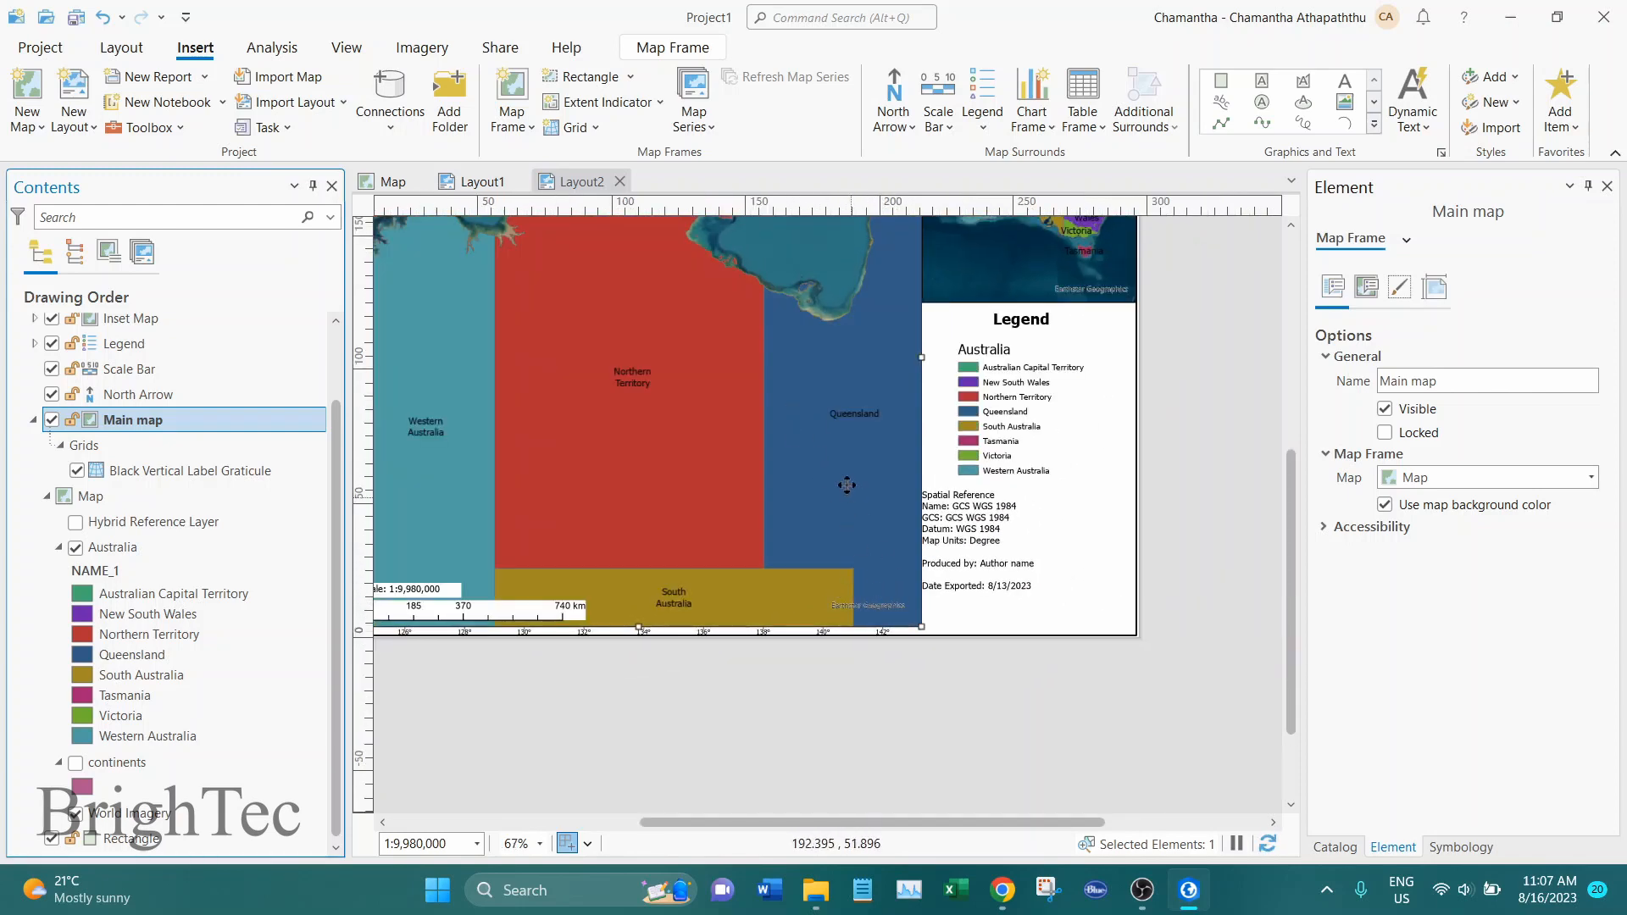
left_click_drag(864, 534, 912, 638)
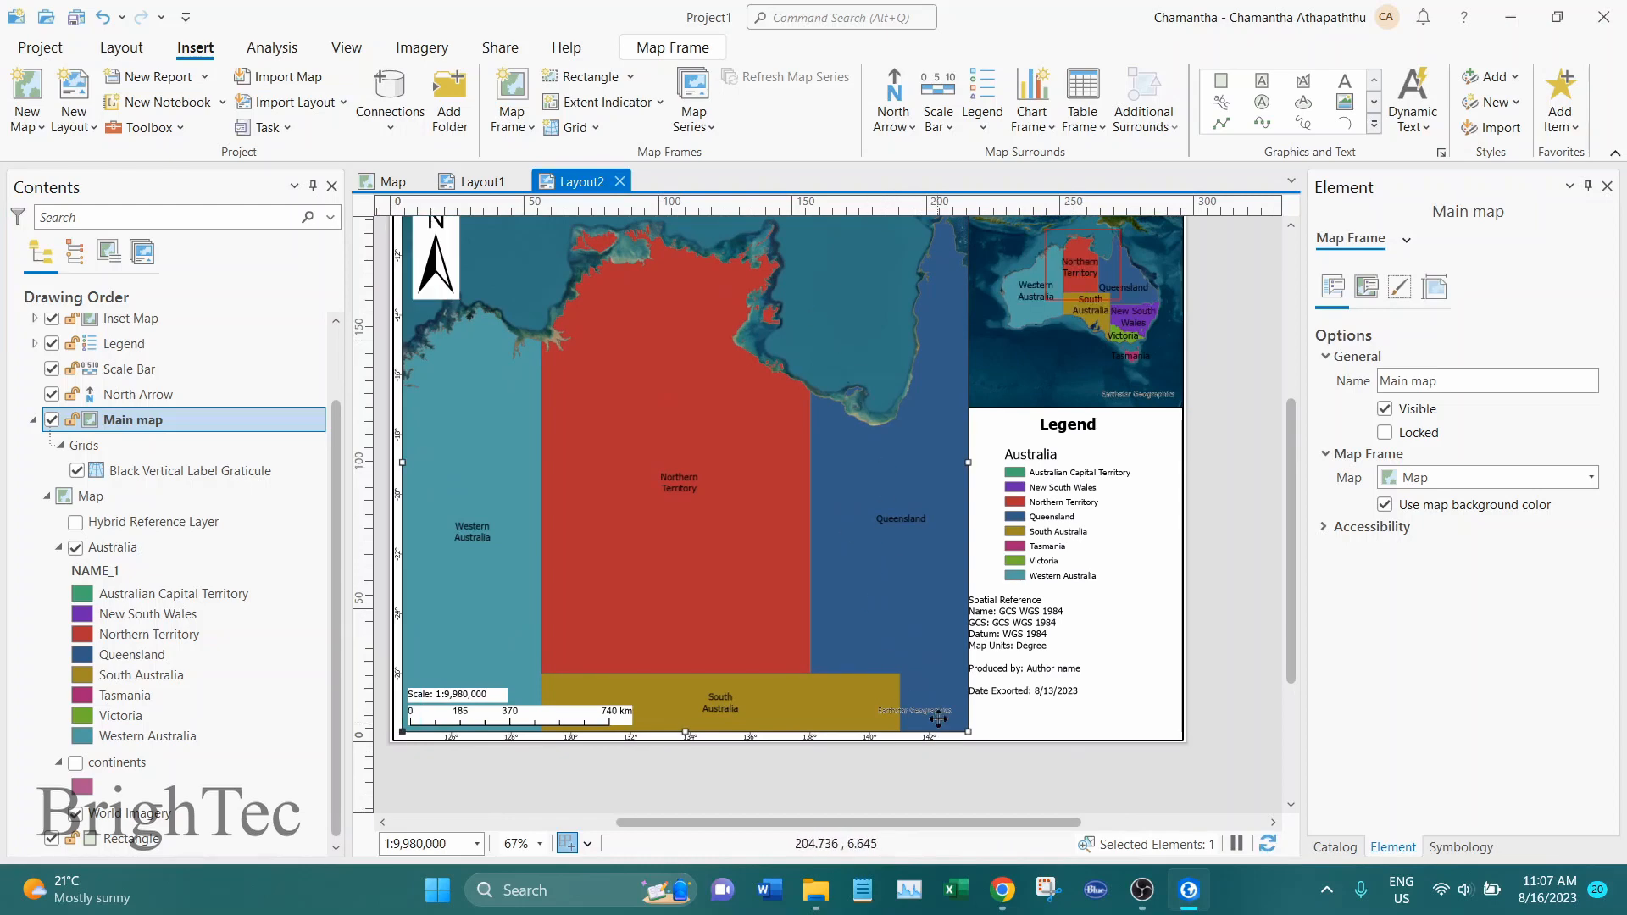
scroll(938, 719, "up", 4)
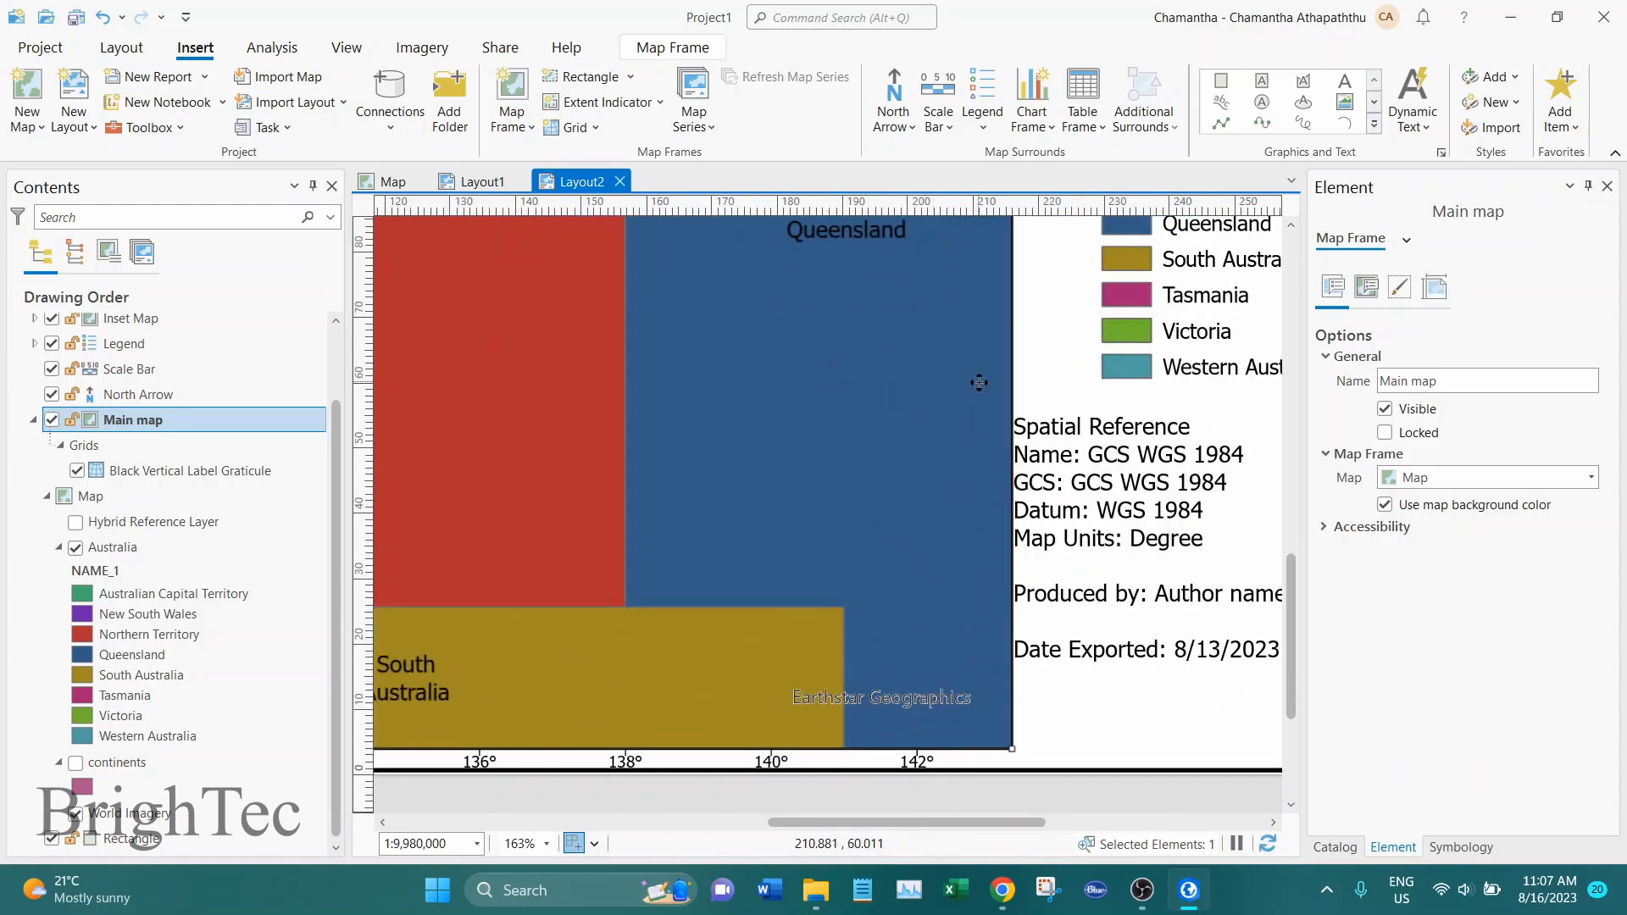
scroll(874, 553, "down", 2)
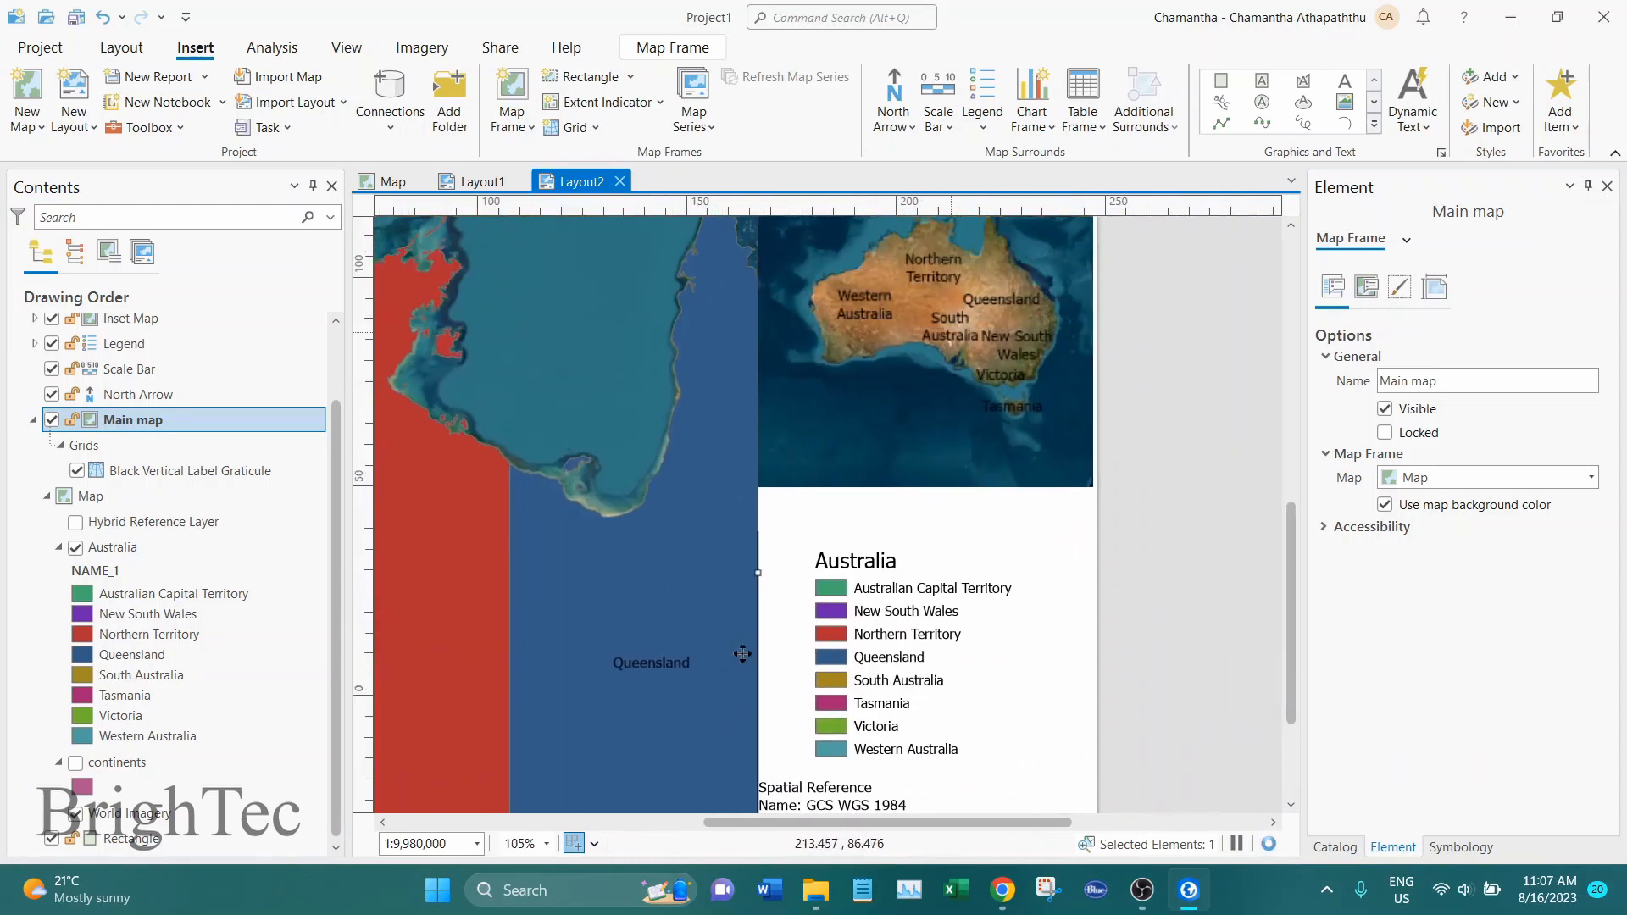
scroll(1027, 447, "up", 4)
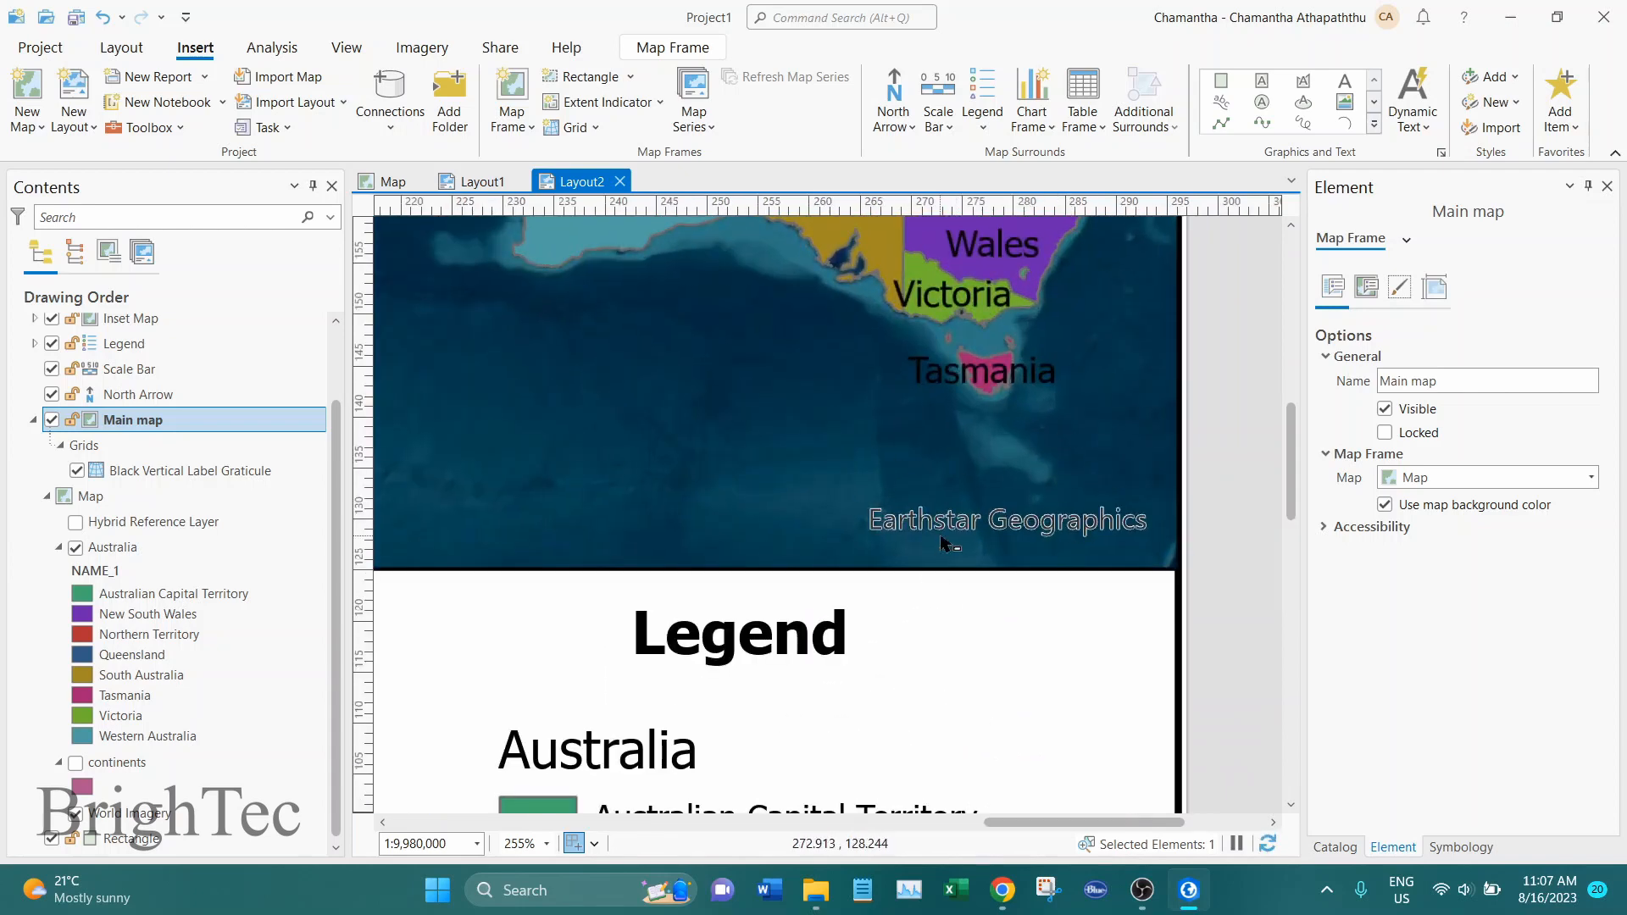
scroll(944, 542, "down", 5)
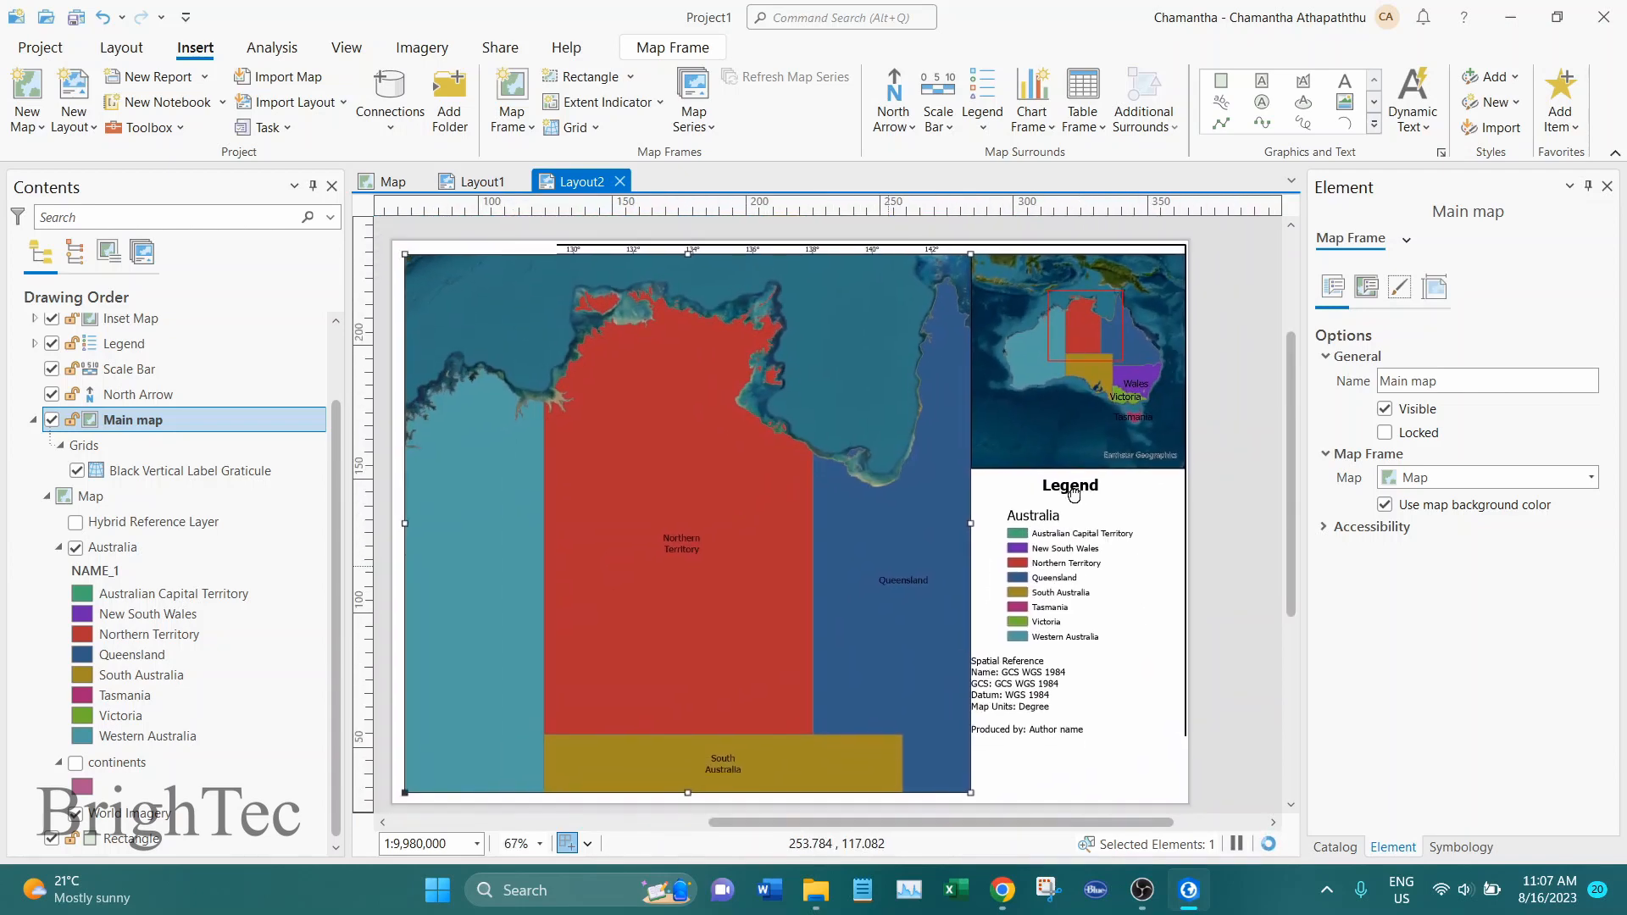
left_click_drag(1012, 591, 998, 607)
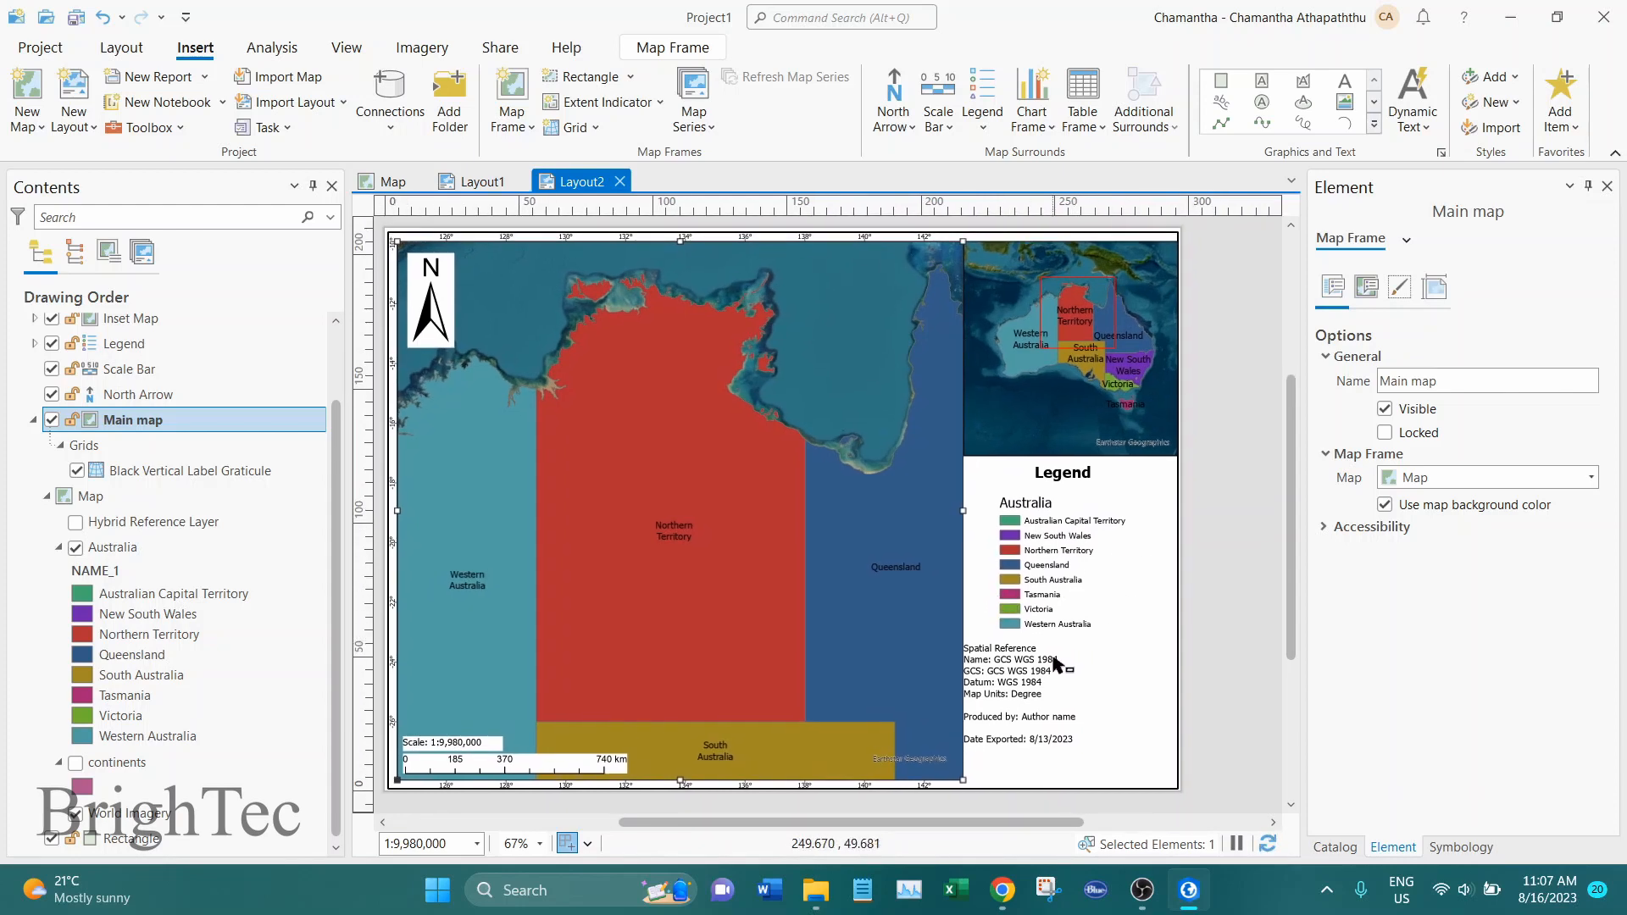
Step: Insert the layout's Service Layer Credits dynamic text as a separate text box in the empty area right of the page, beside the legend
left_click(1031, 667)
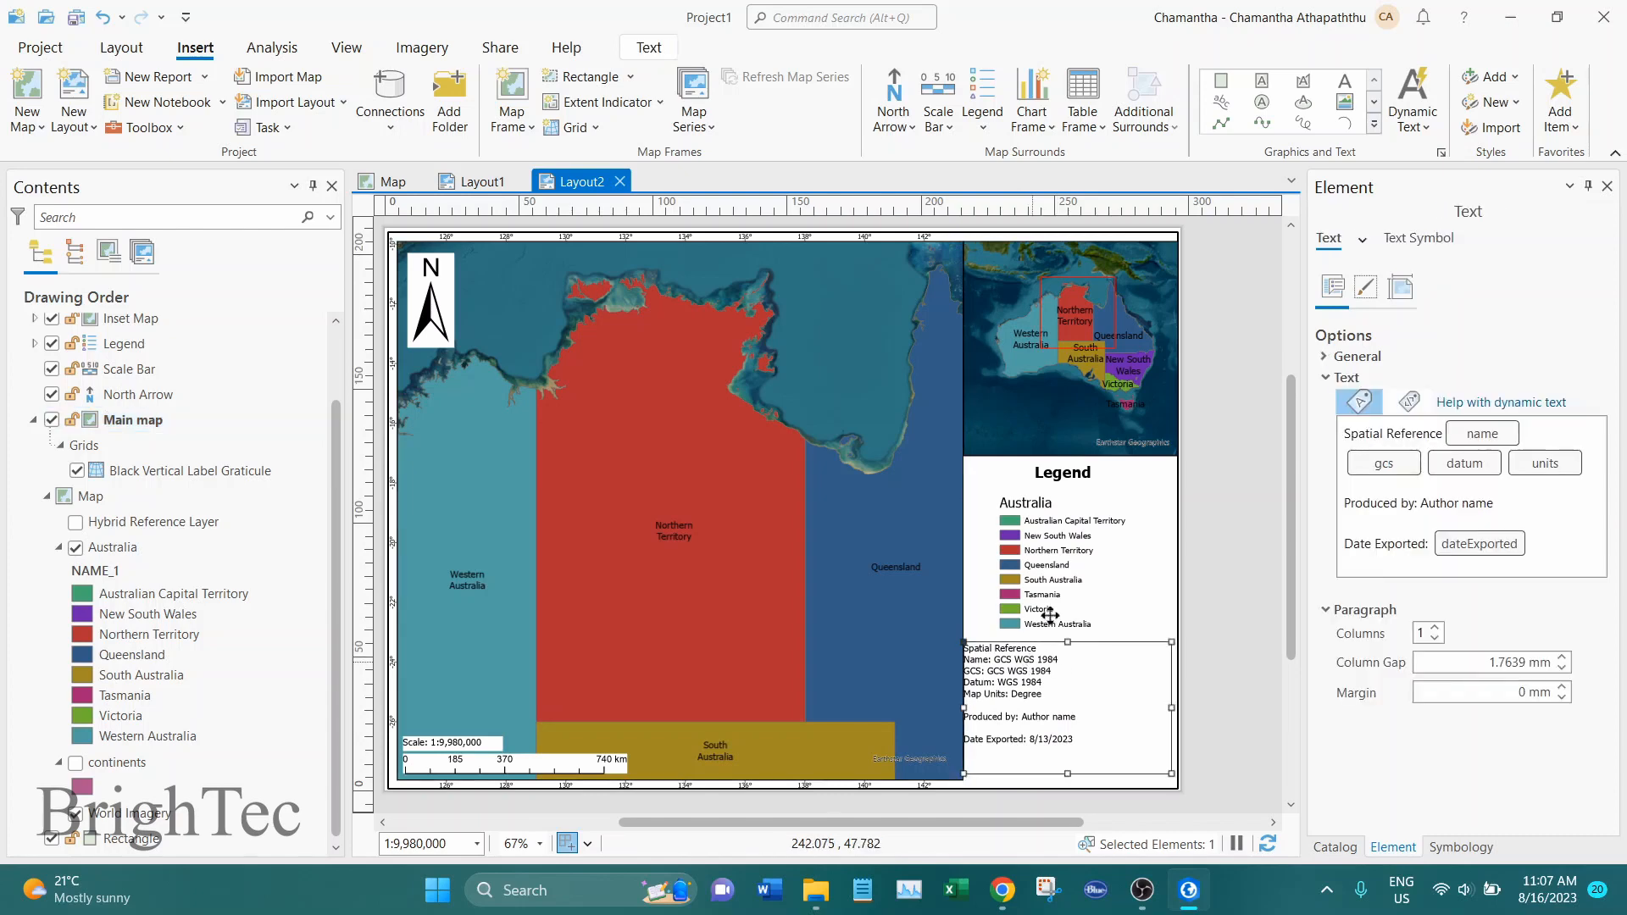
left_click(1411, 134)
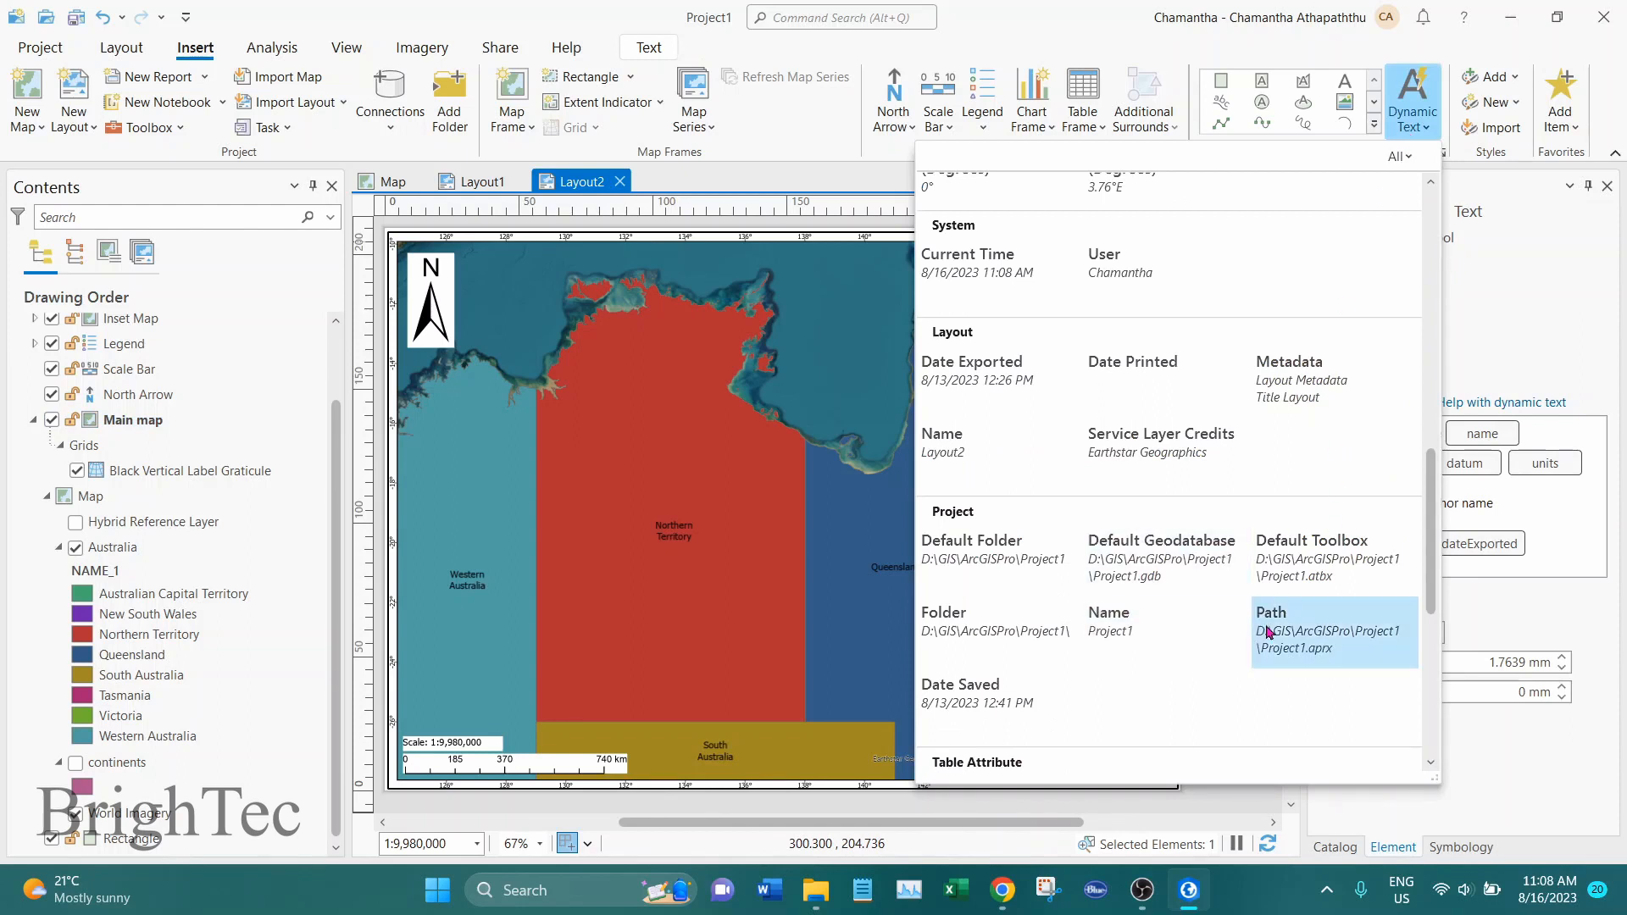
left_click(1186, 449)
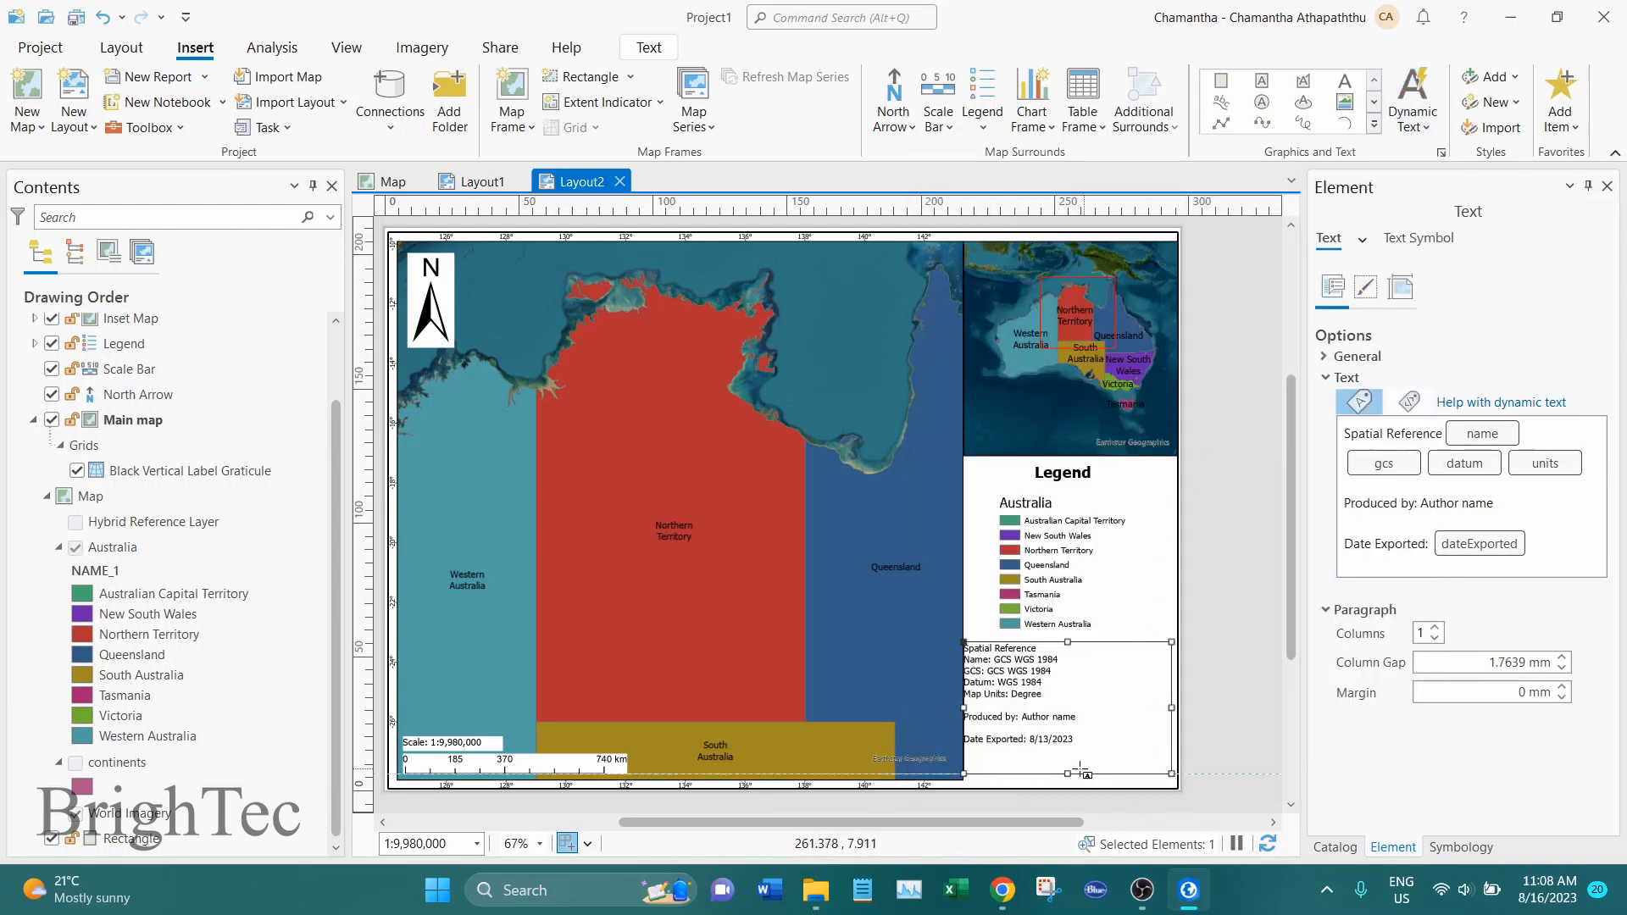
scroll(1062, 769, "up", 3)
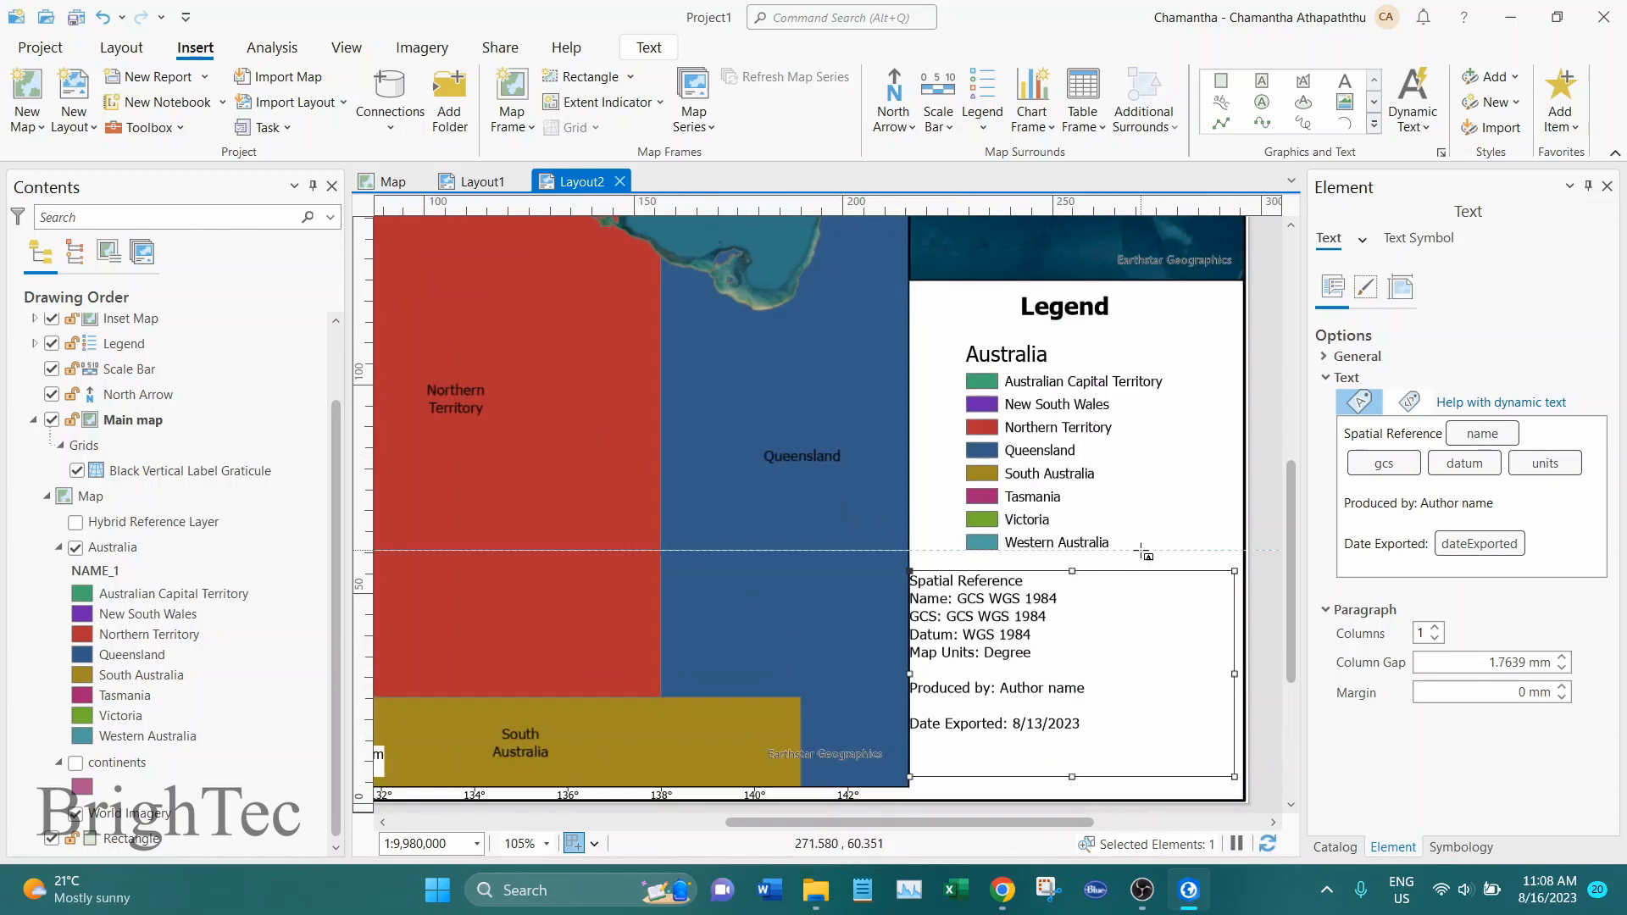
scroll(1138, 568, "down", 3)
left_click_drag(1064, 432, 1214, 529)
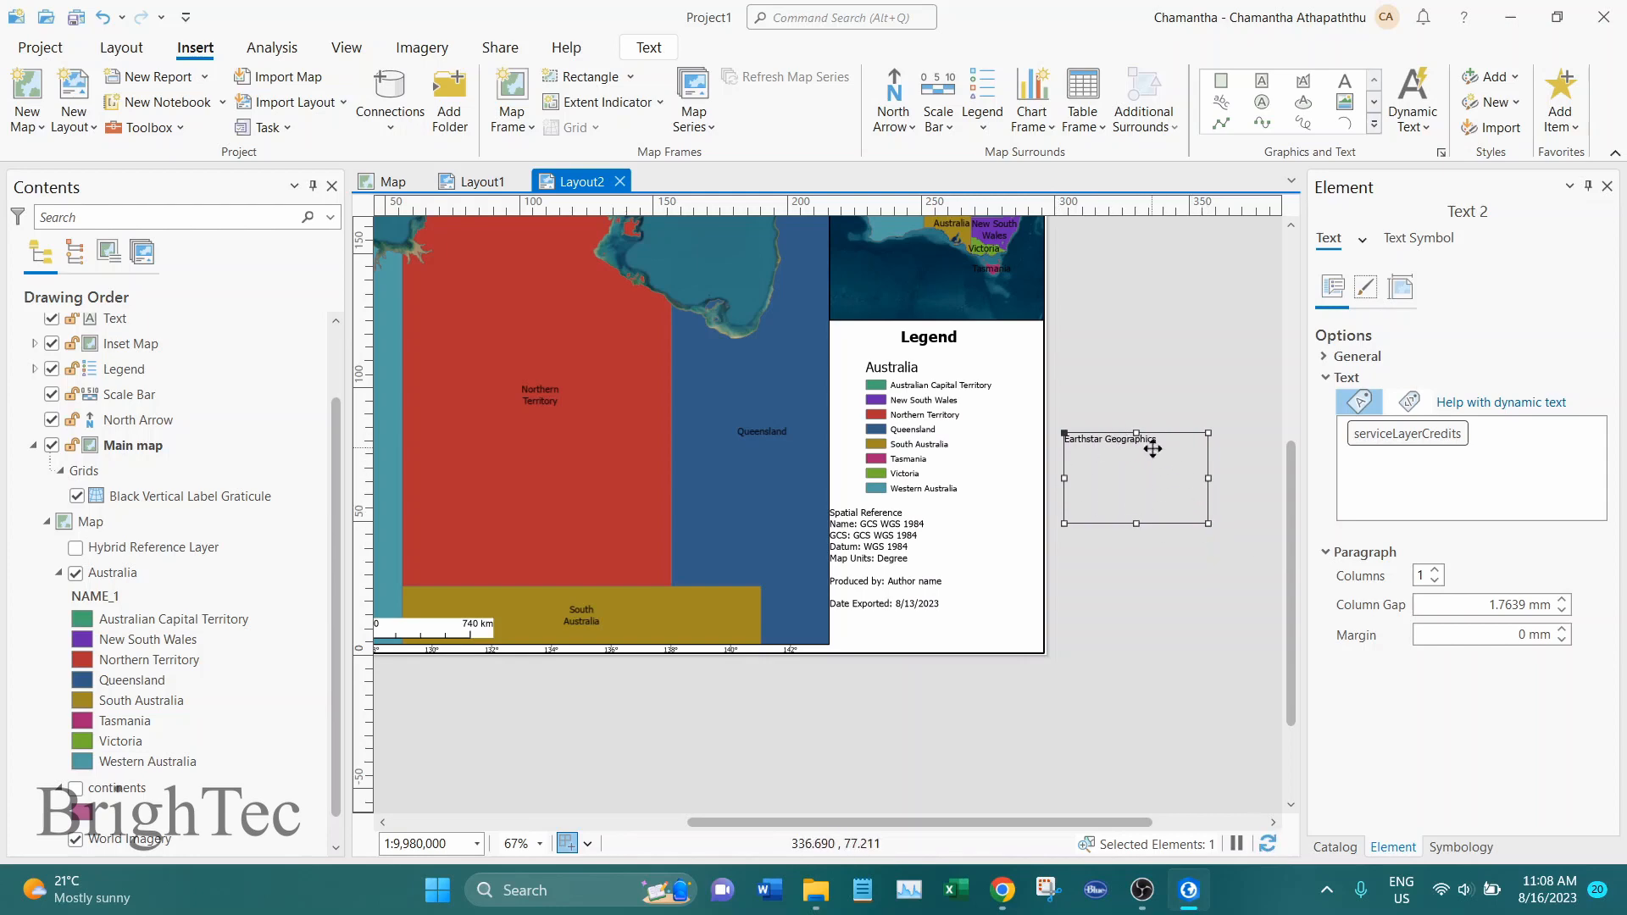
Step: Check the corners of the main map and inset map for the basemap credit text
scroll(746, 631, "up", 5)
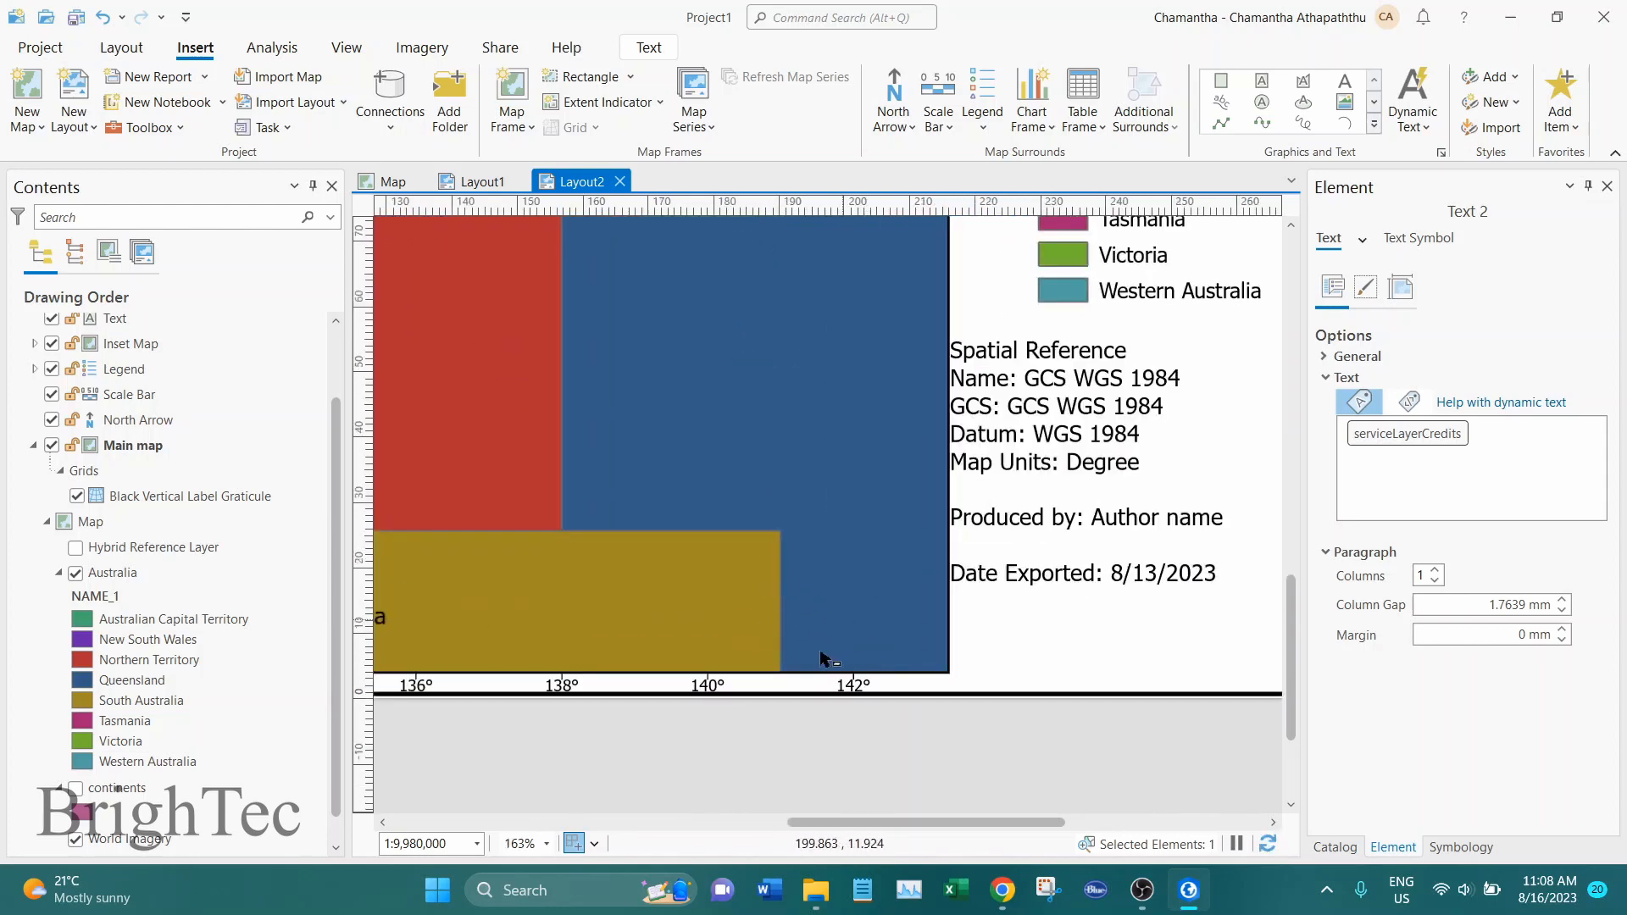
scroll(848, 654, "down", 3)
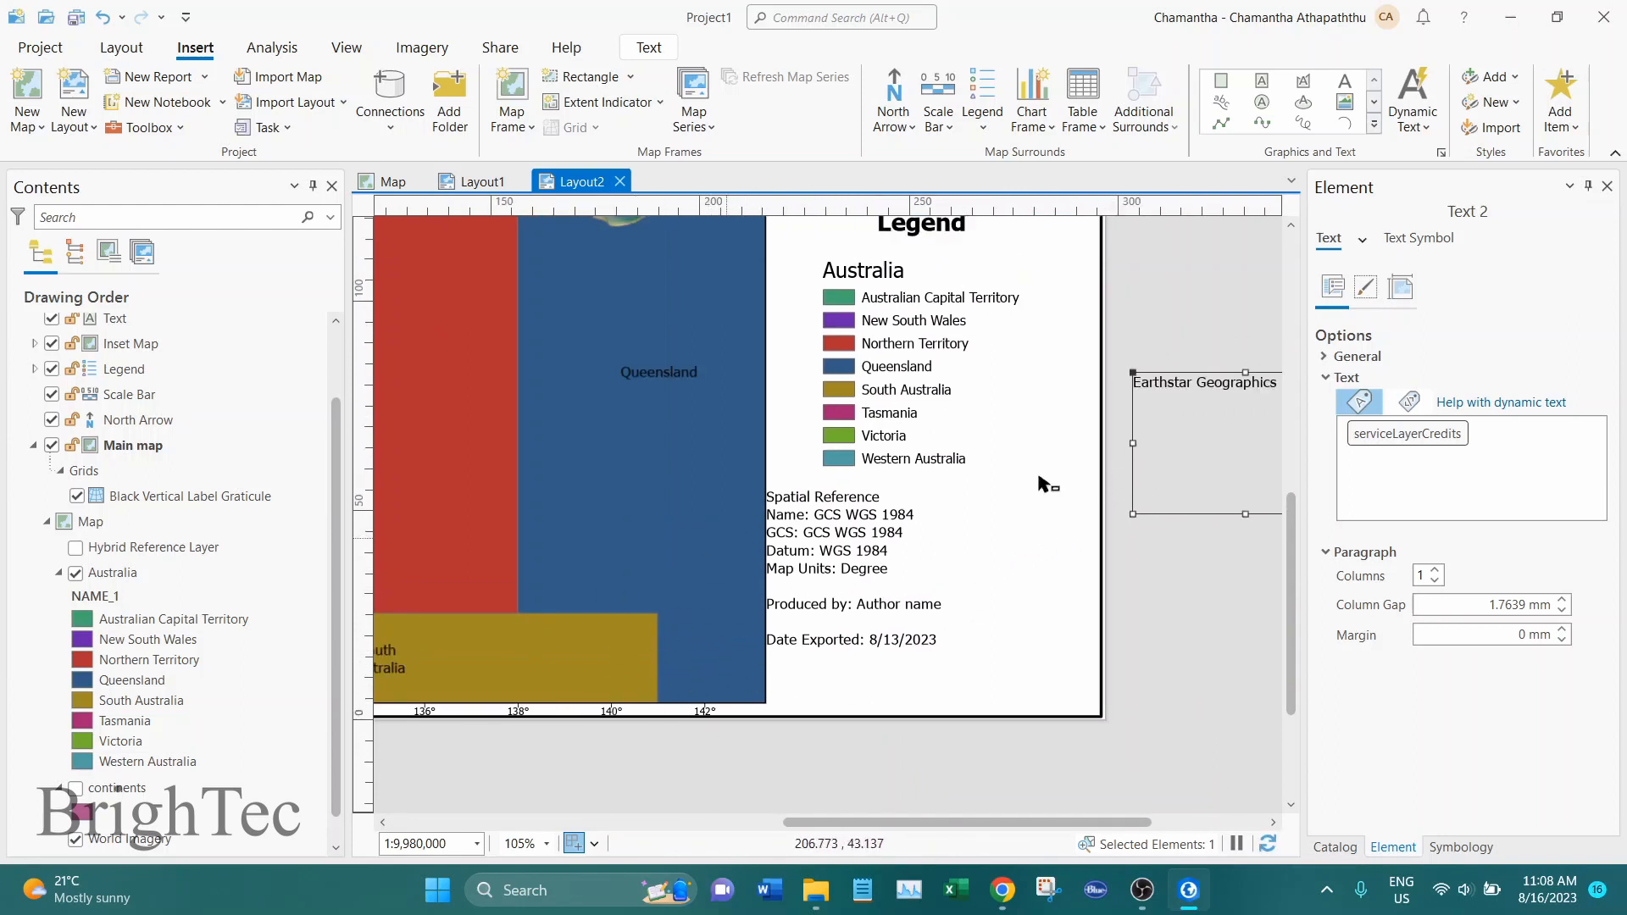
left_click(1524, 443)
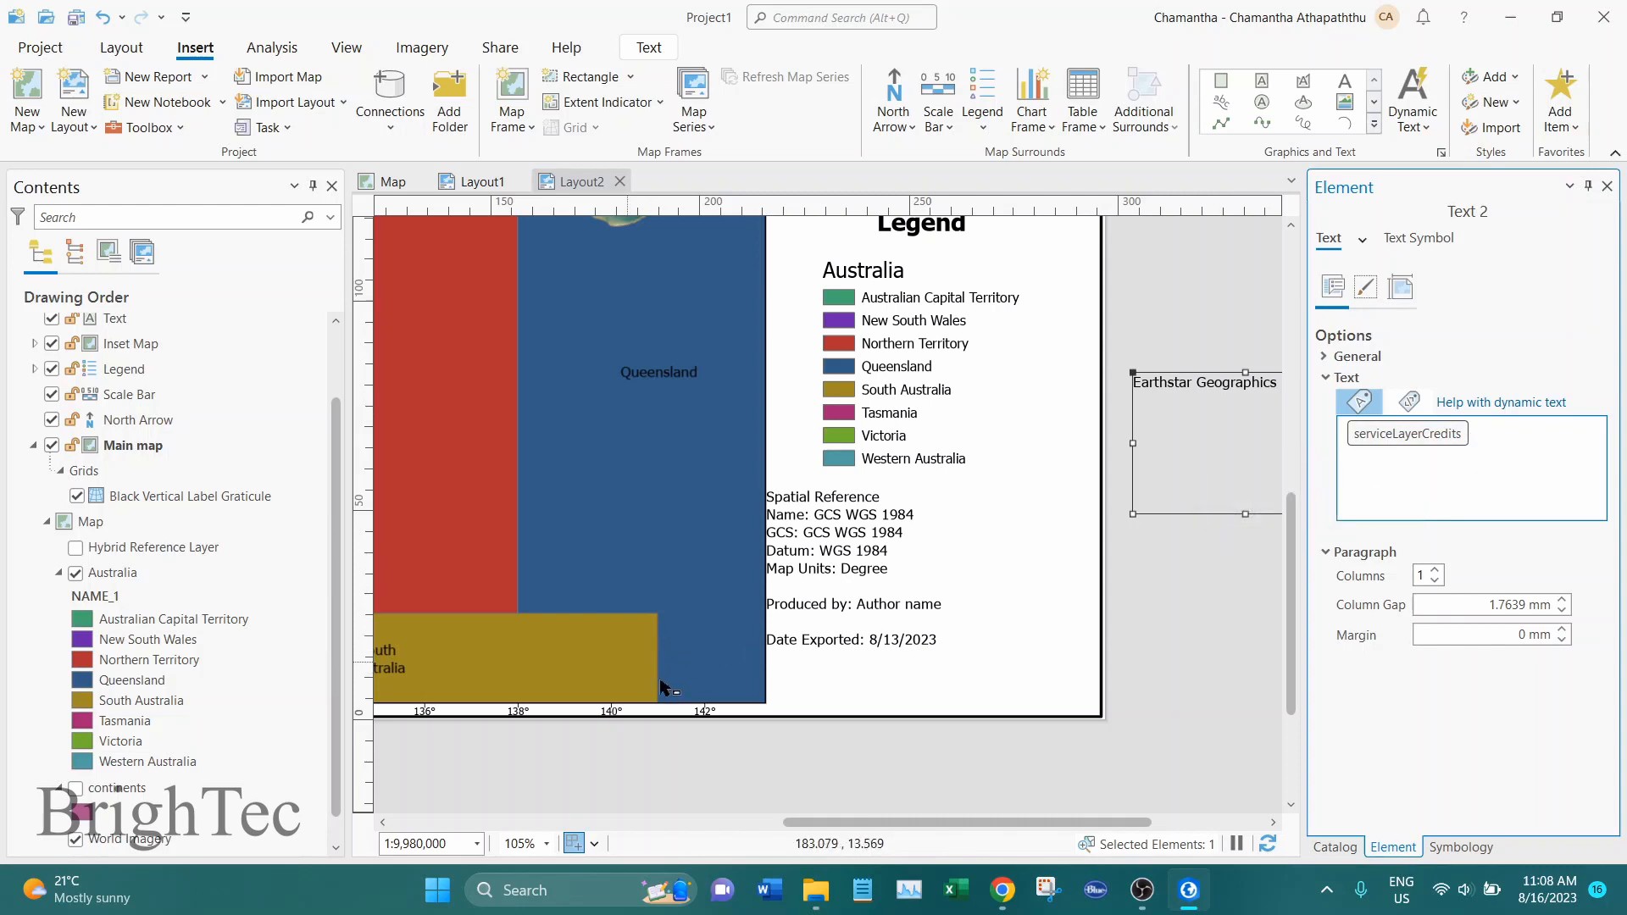
scroll(890, 474, "up", 3)
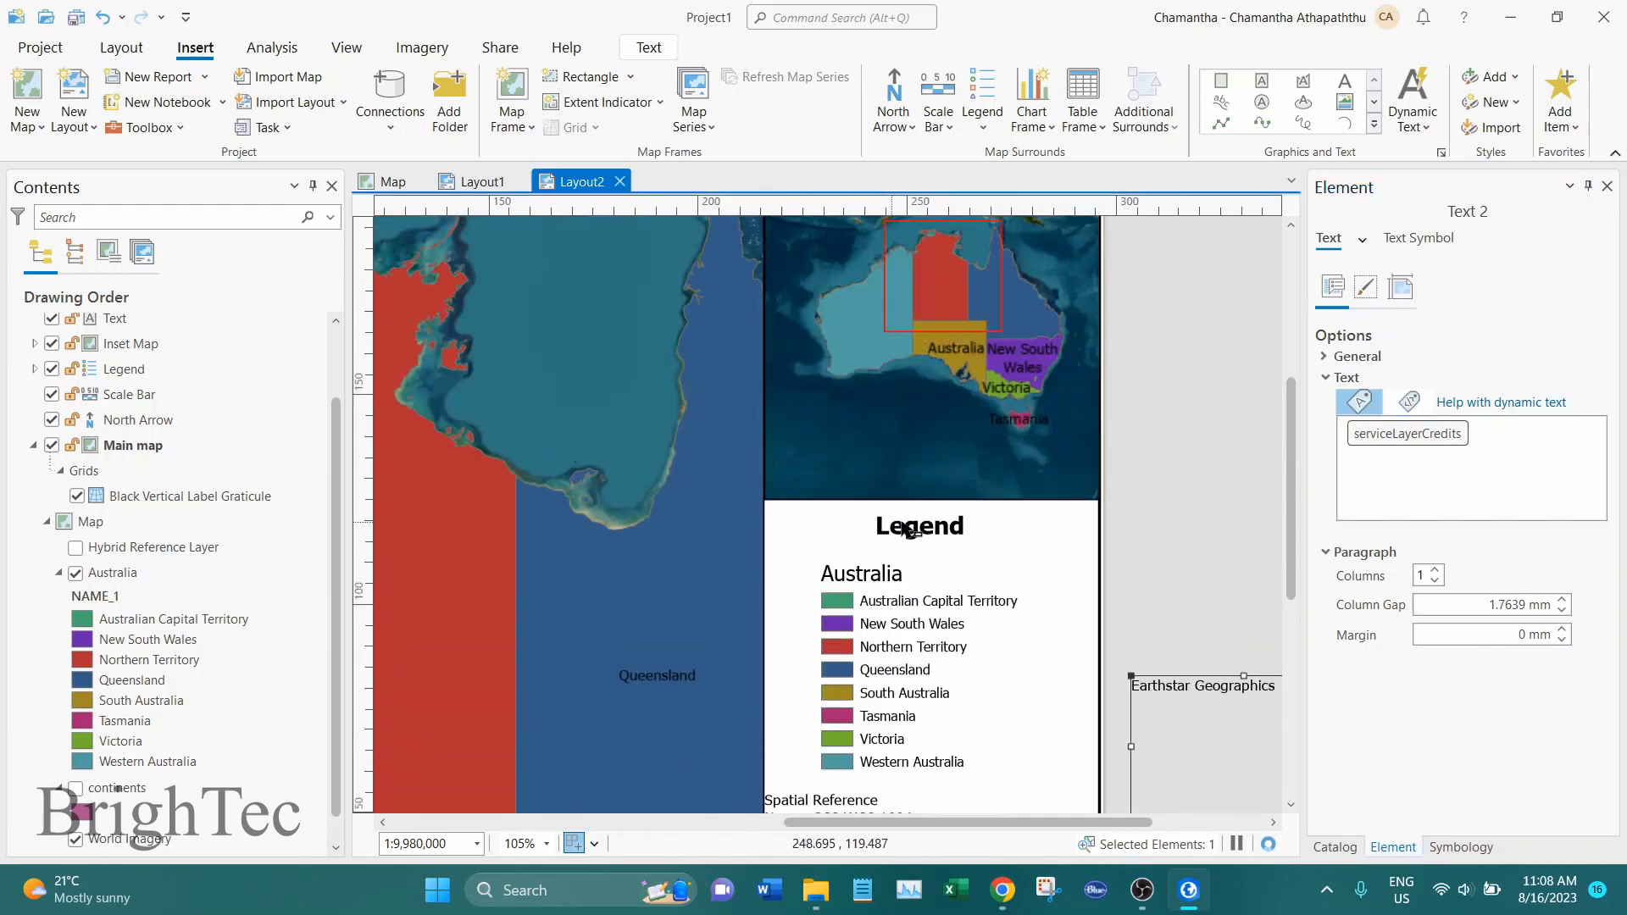
scroll(796, 520, "down", 4)
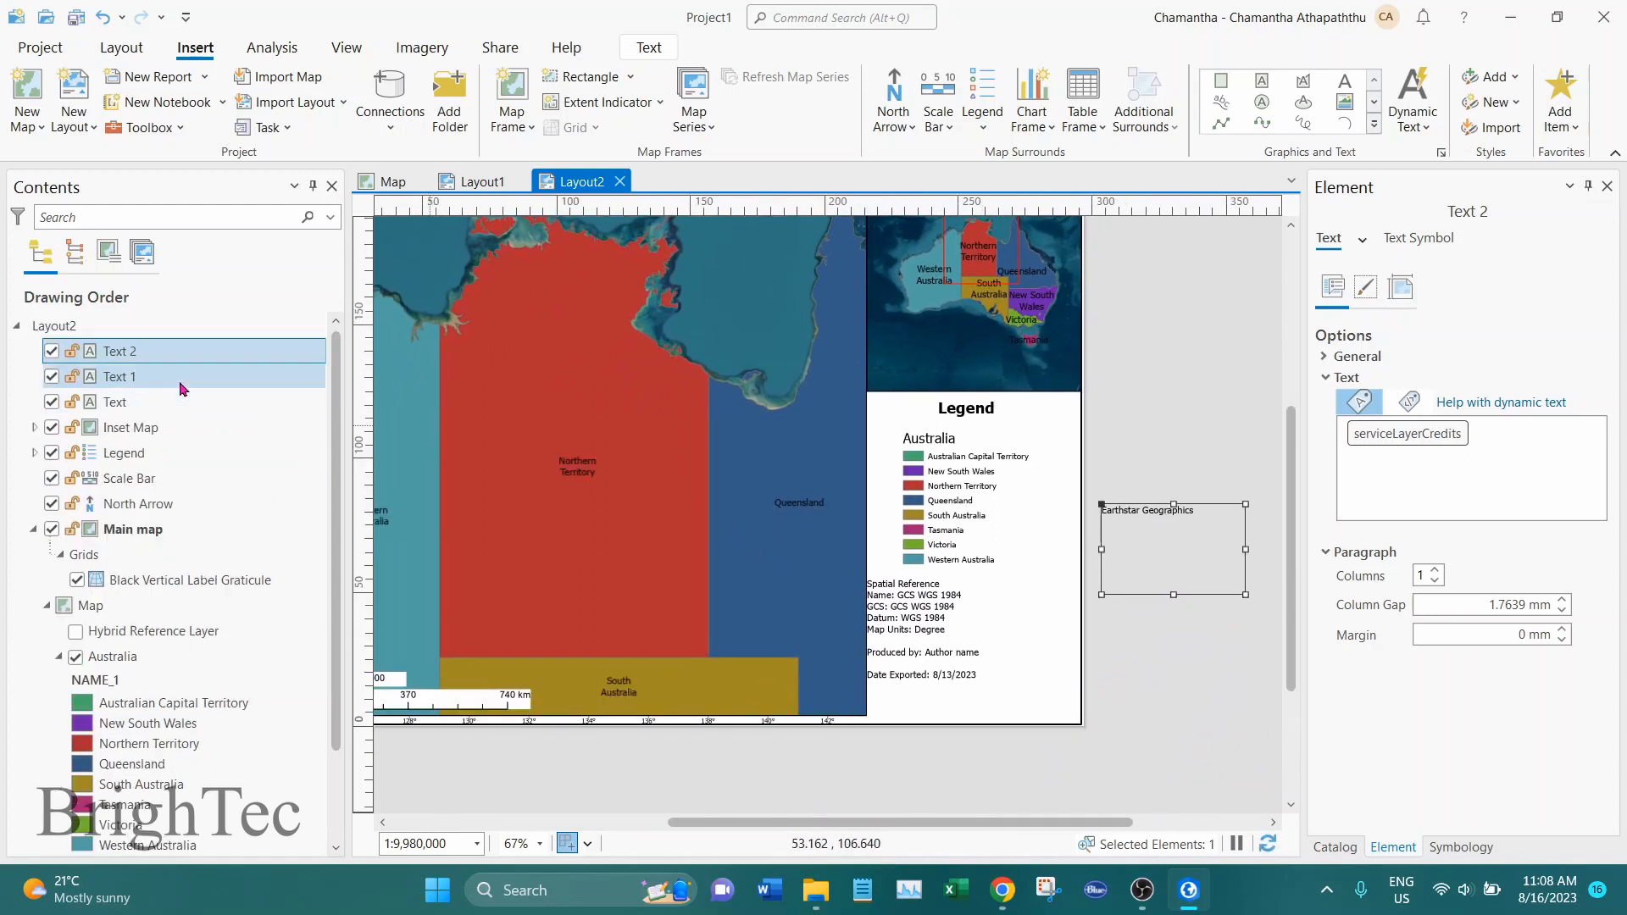
Step: Hide the service layer credits text element and show it again
left_click(51, 356)
left_click_drag(788, 538, 909, 602)
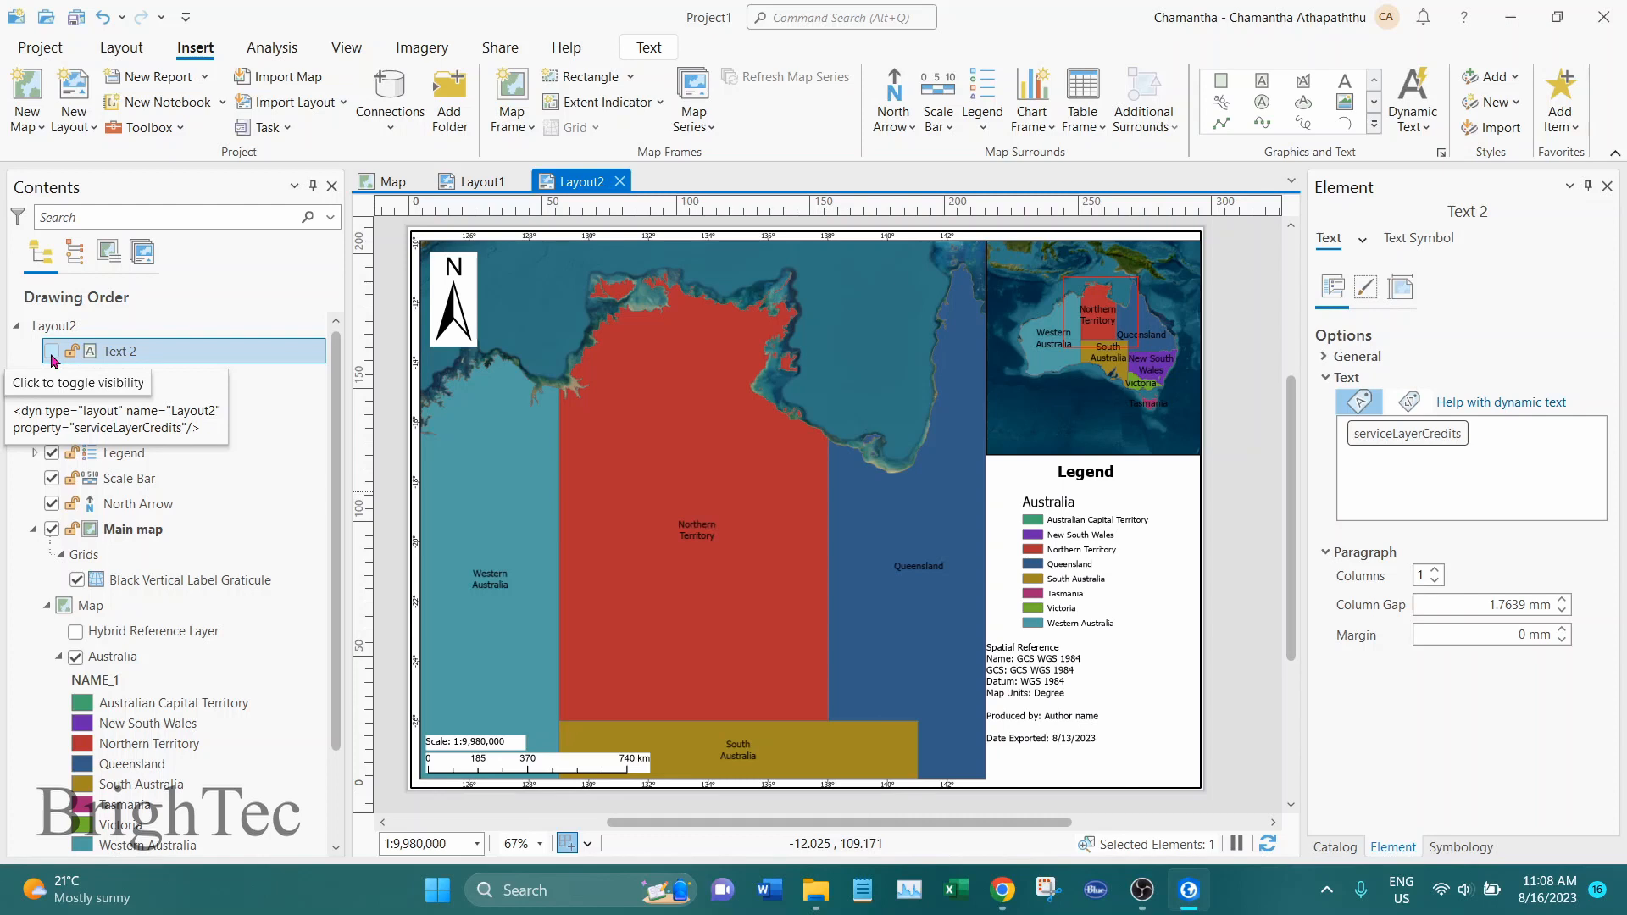
left_click(52, 354)
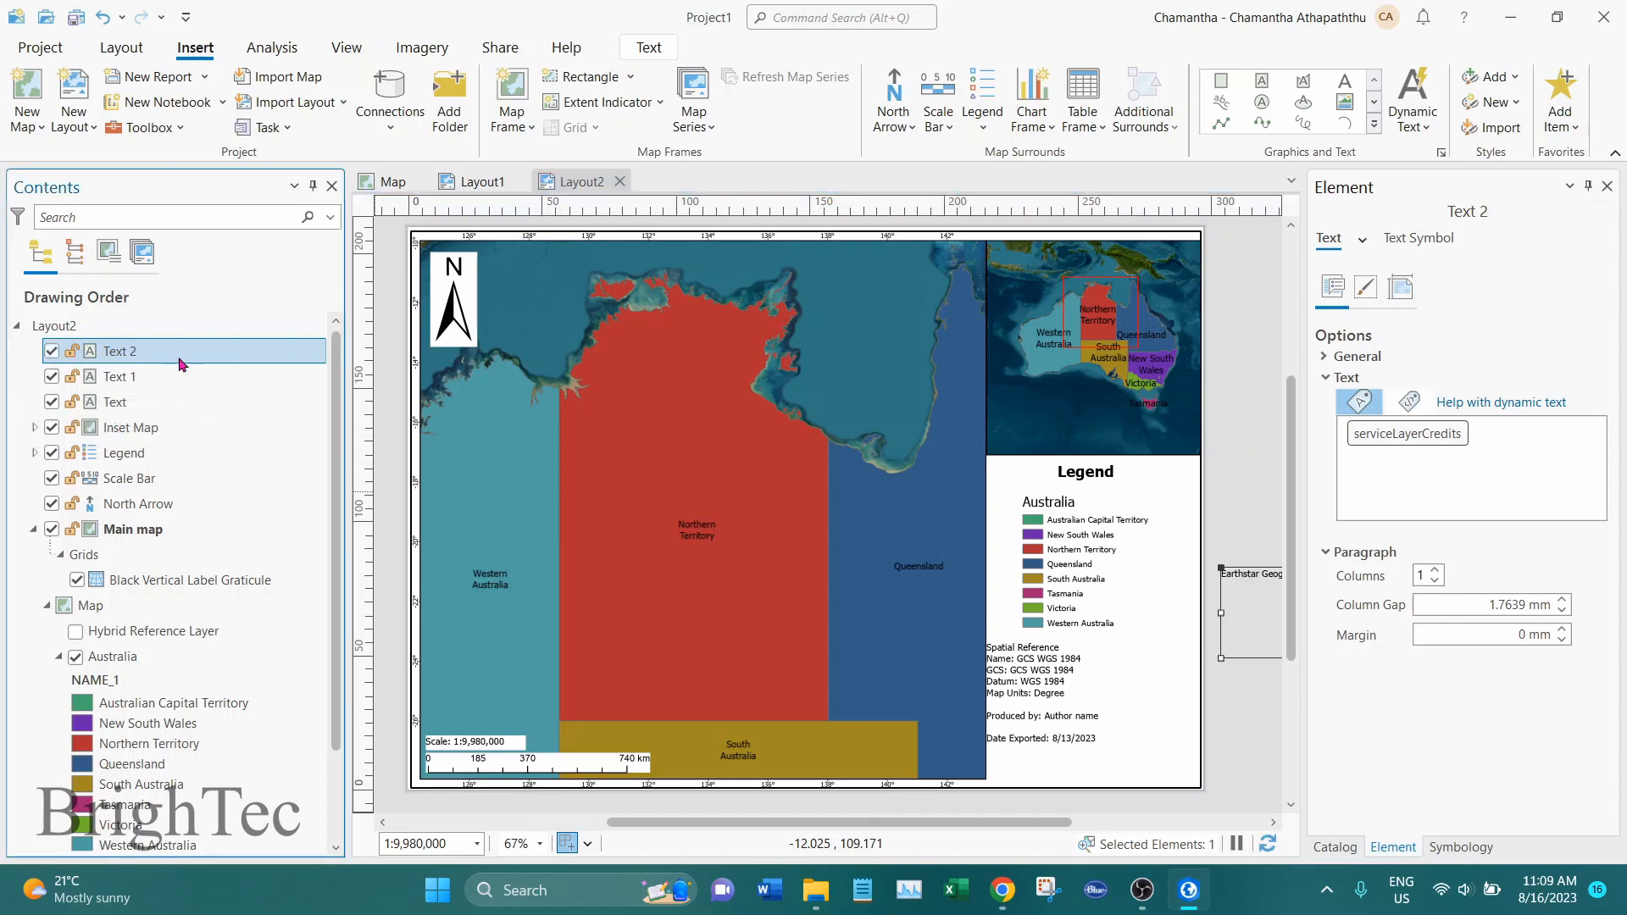
Step: Copy the serviceLayerCredits tag from the credits text box beside the page
left_click_drag(1131, 634, 962, 596)
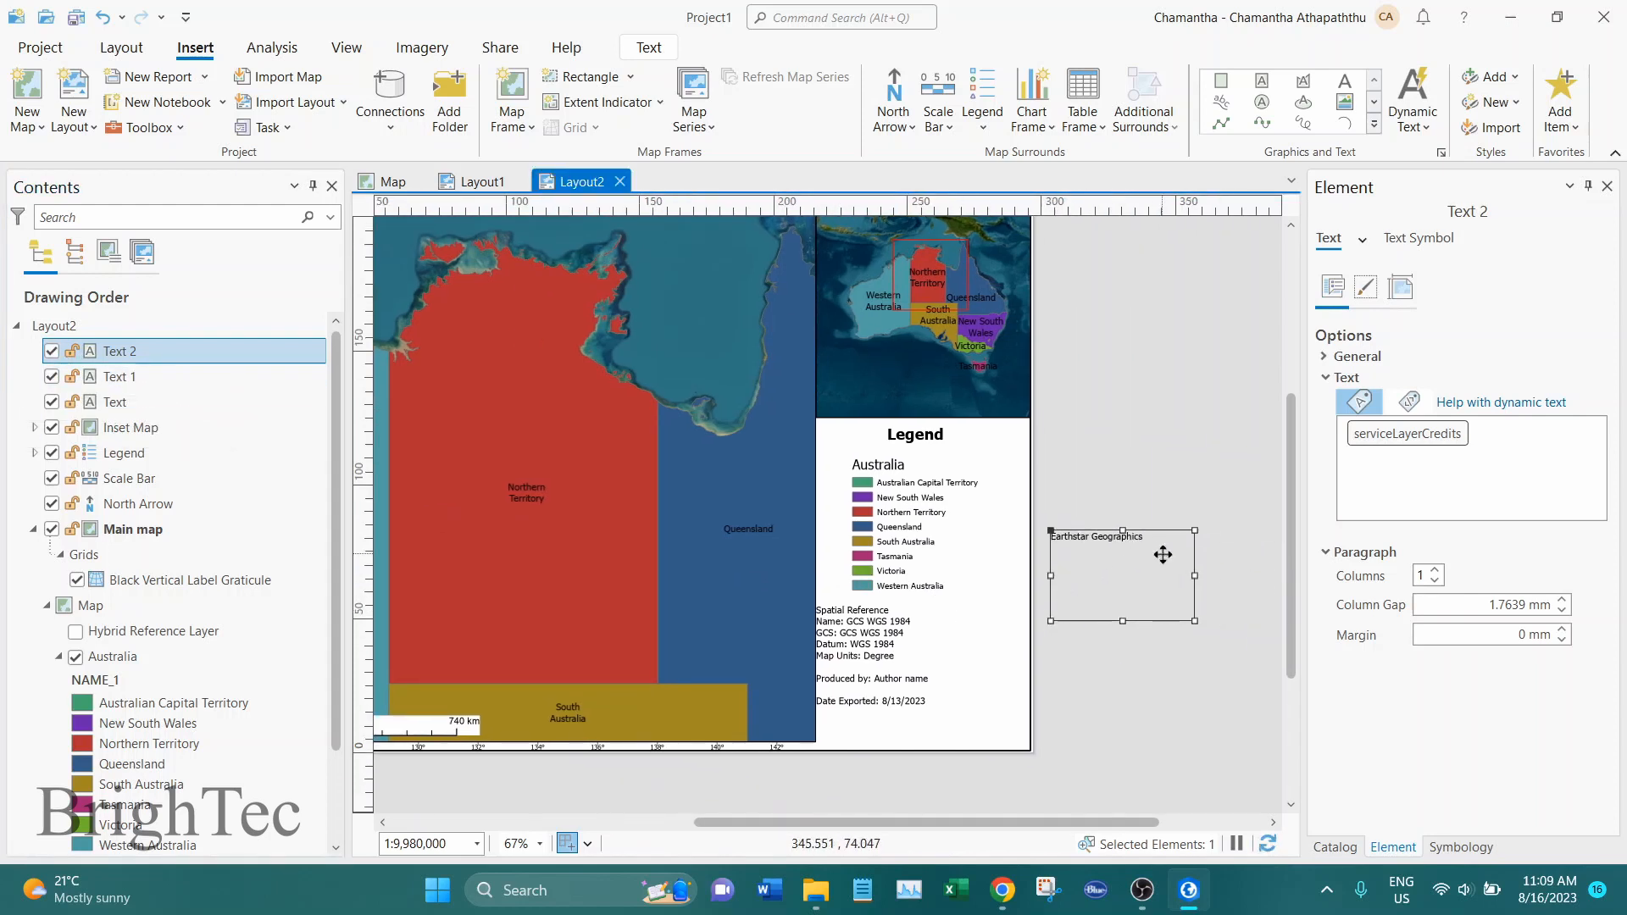
left_click(1504, 444)
left_click(1399, 432)
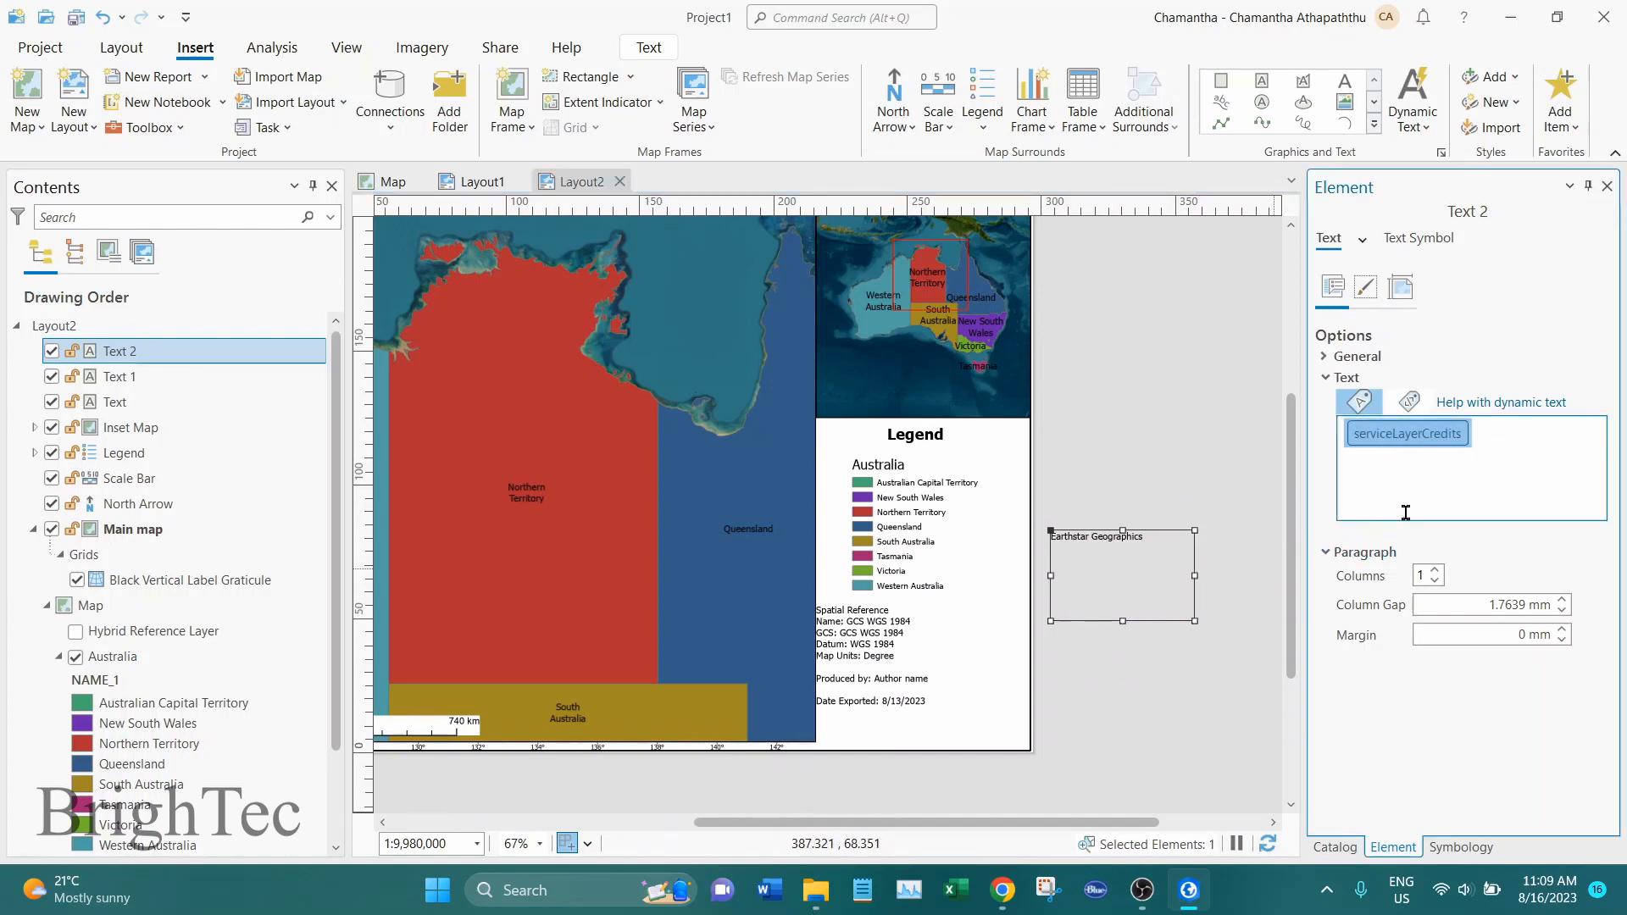
right_click(1441, 435)
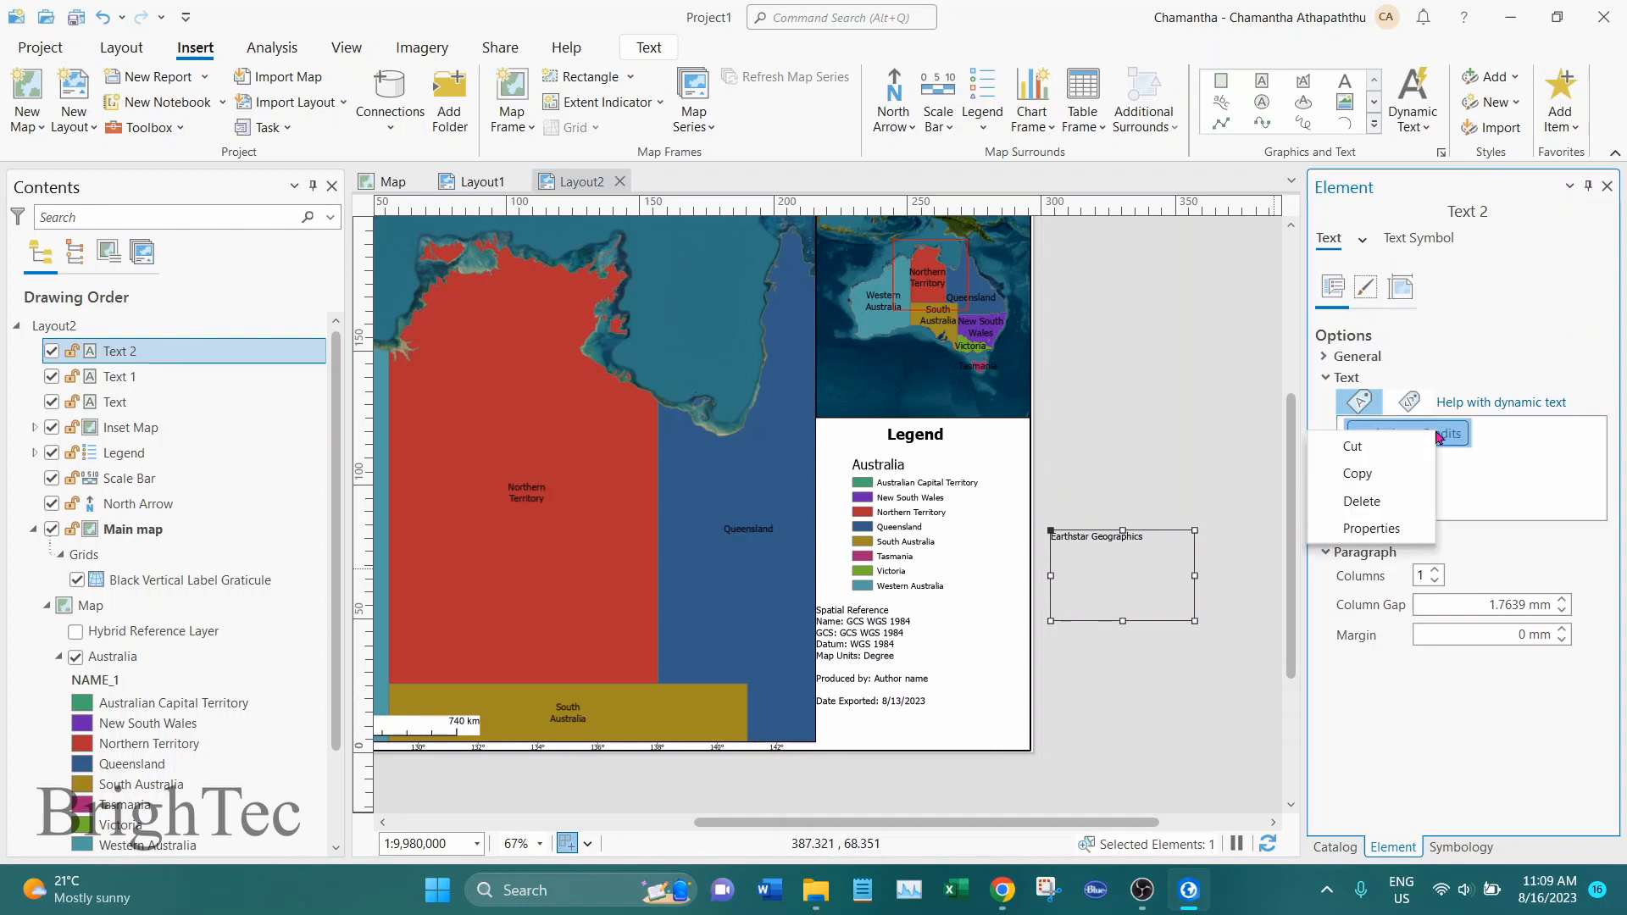
left_click(1381, 474)
Step: Paste the serviceLayerCredits tag on a new line below the export date in the text box under the legend
left_click(903, 644)
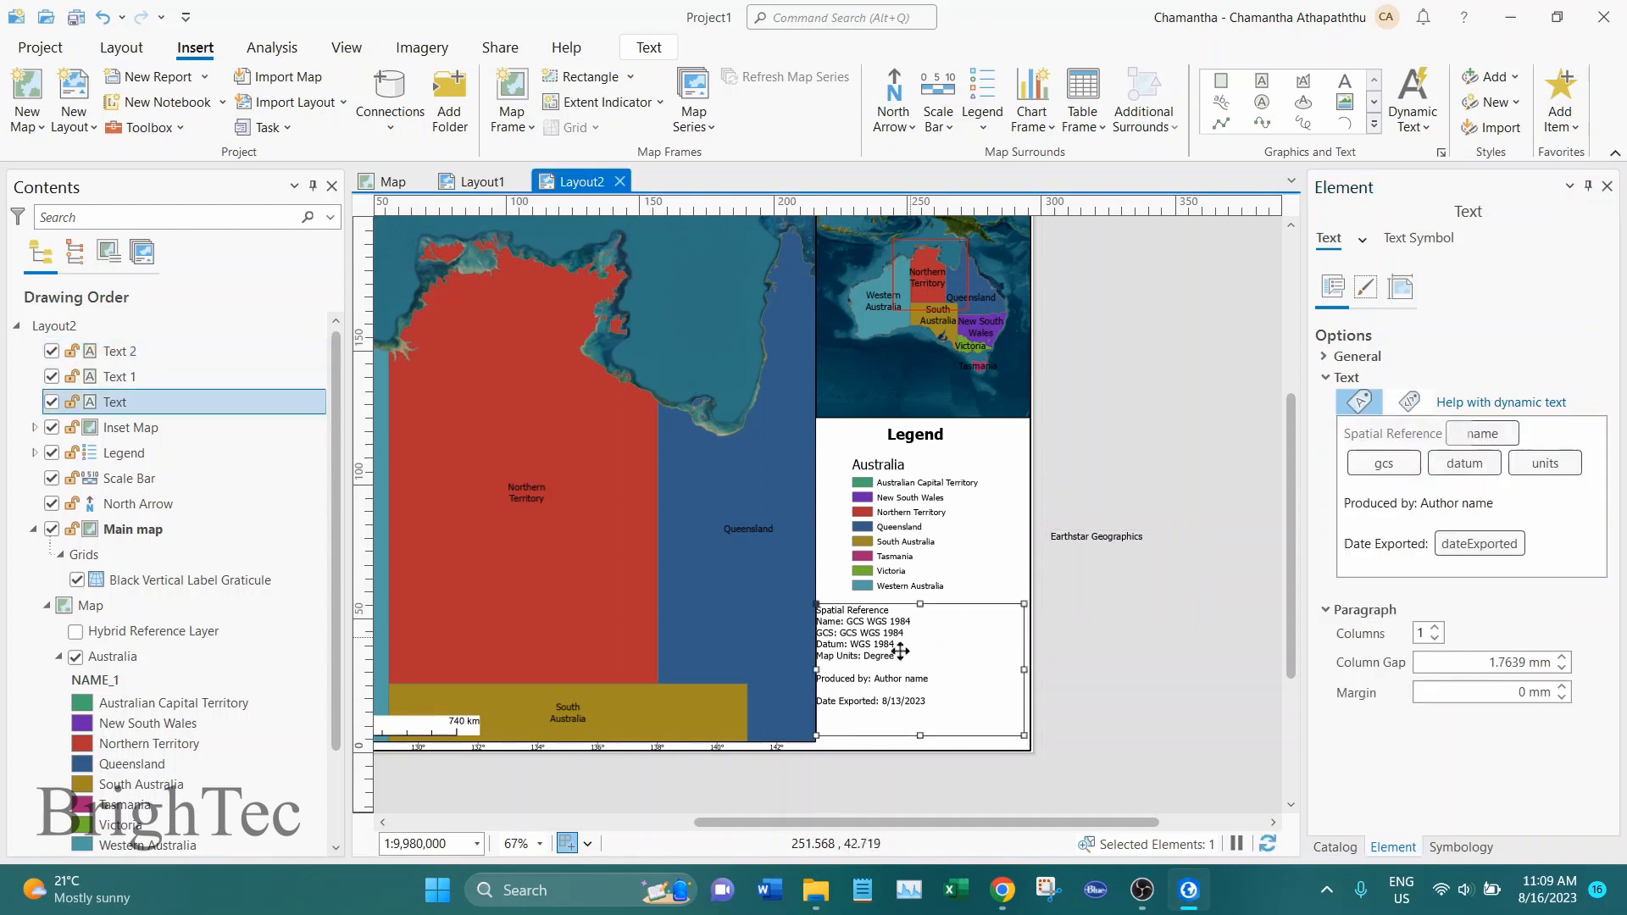
left_click(1555, 555)
key("Return")
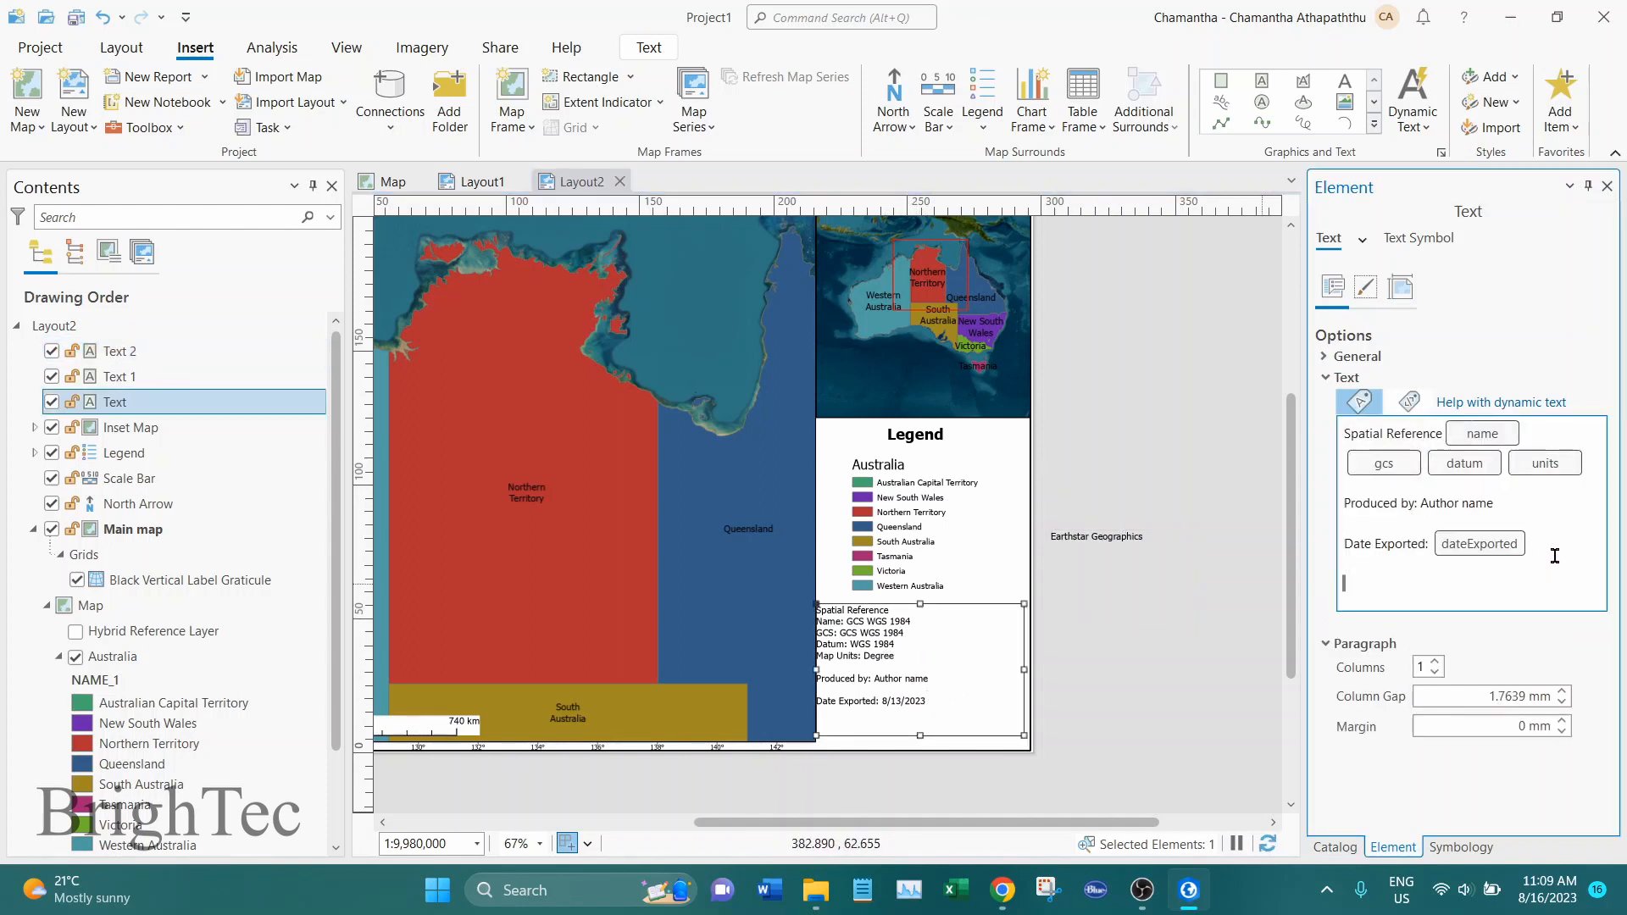
key("ctrl+v")
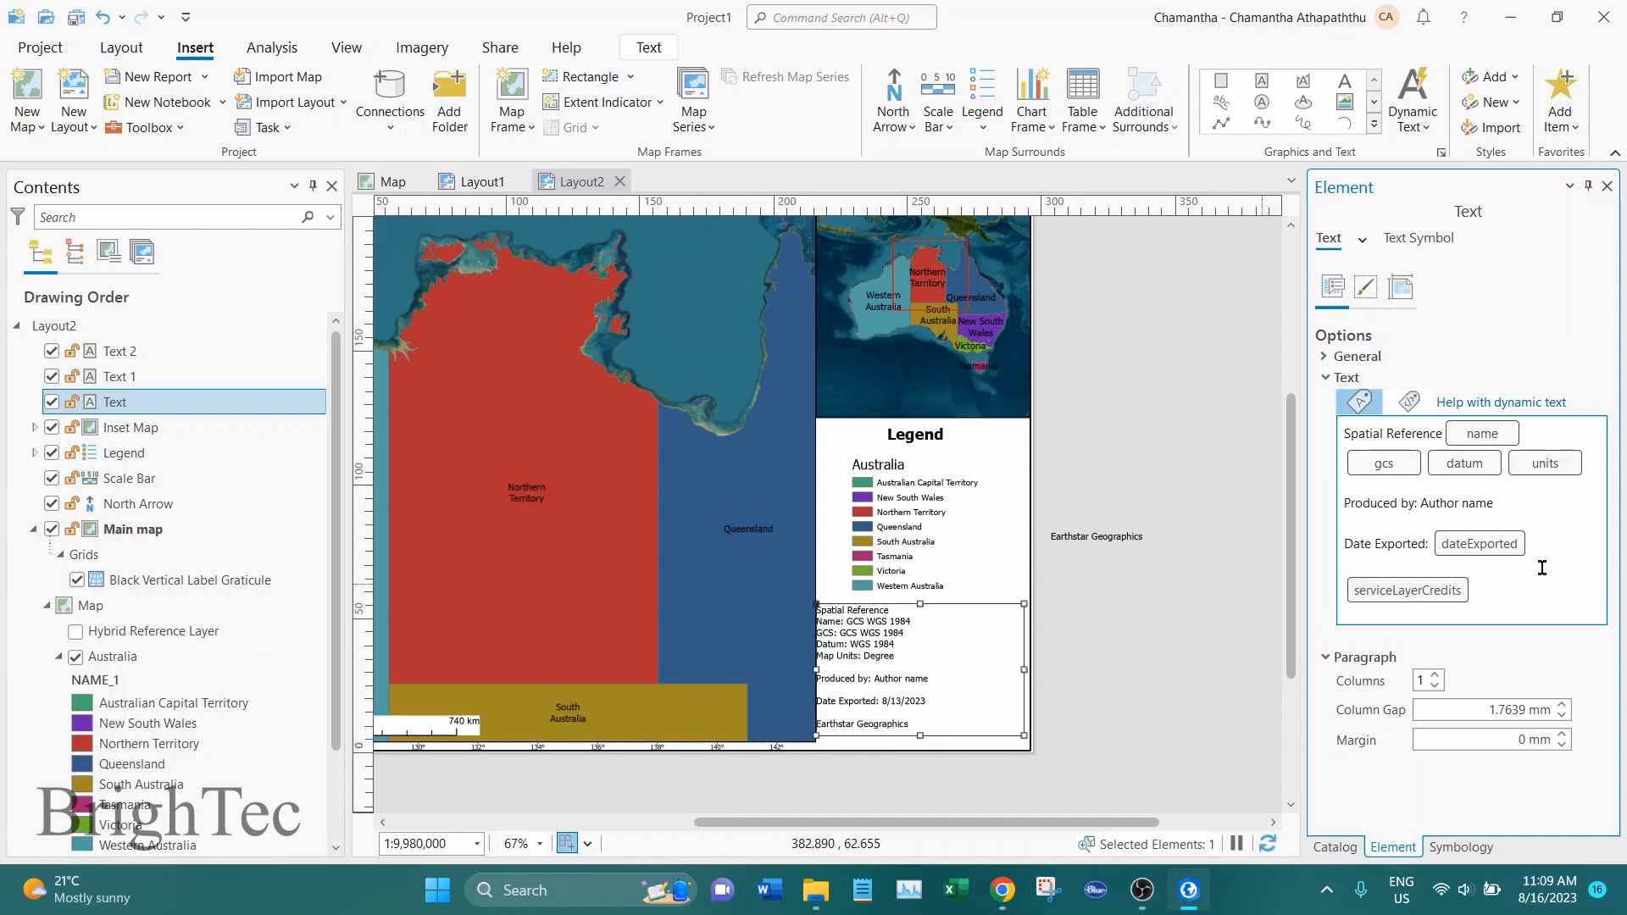
Step: Label the credits line "Data source:" and append ", Department of Environment" after the serviceLayerCredits tag
type("Data source")
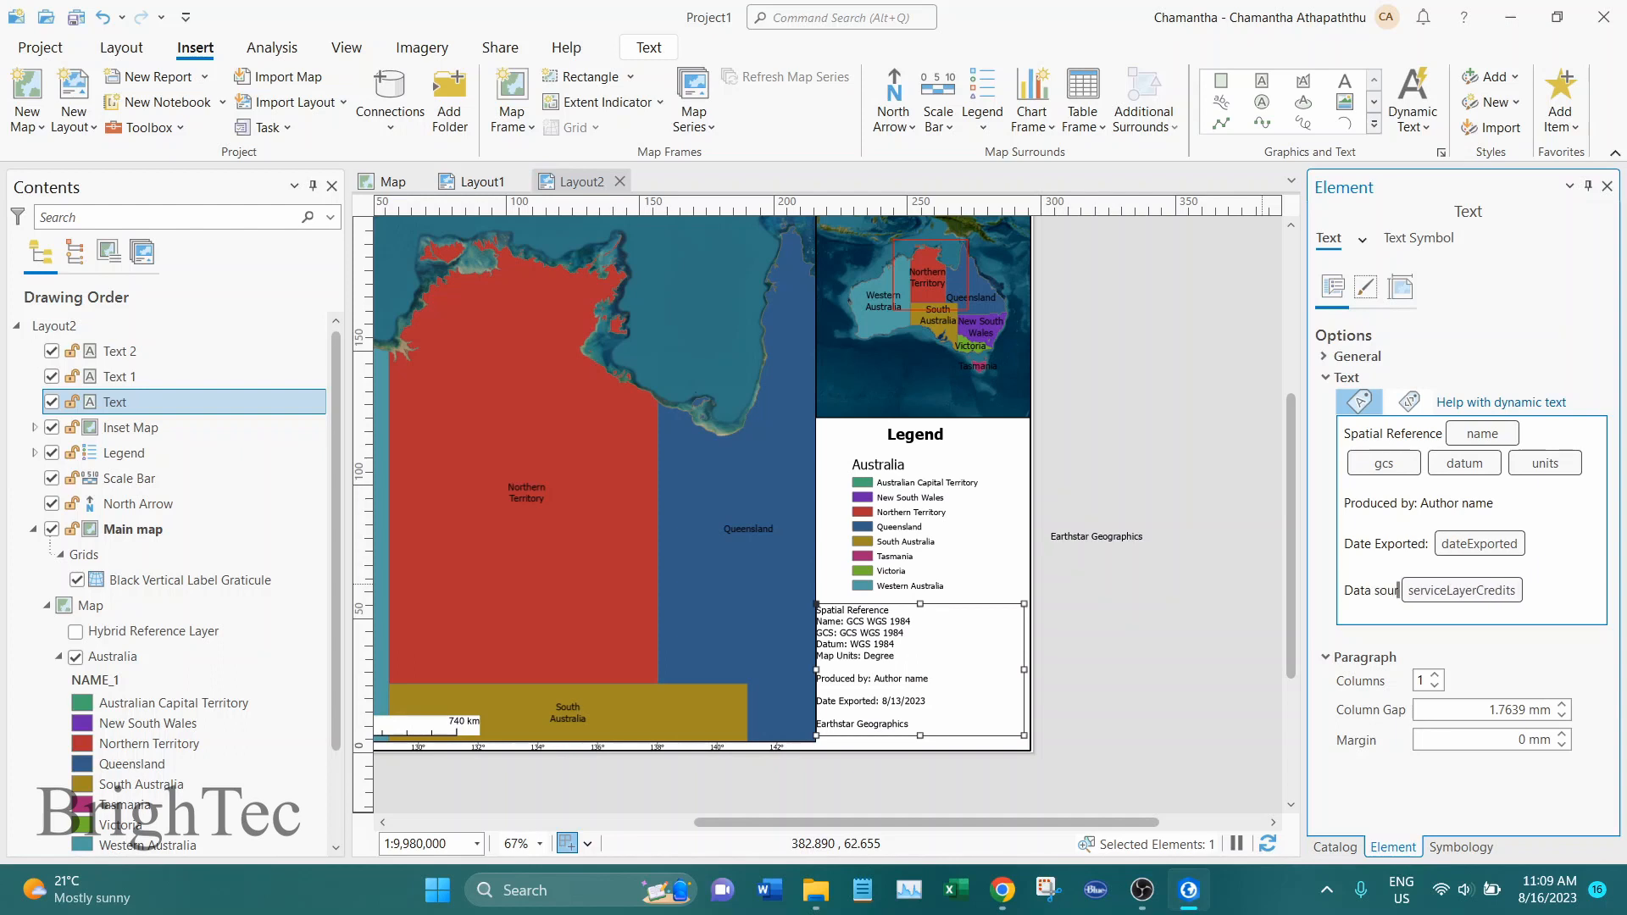
type(":")
left_click(1558, 579)
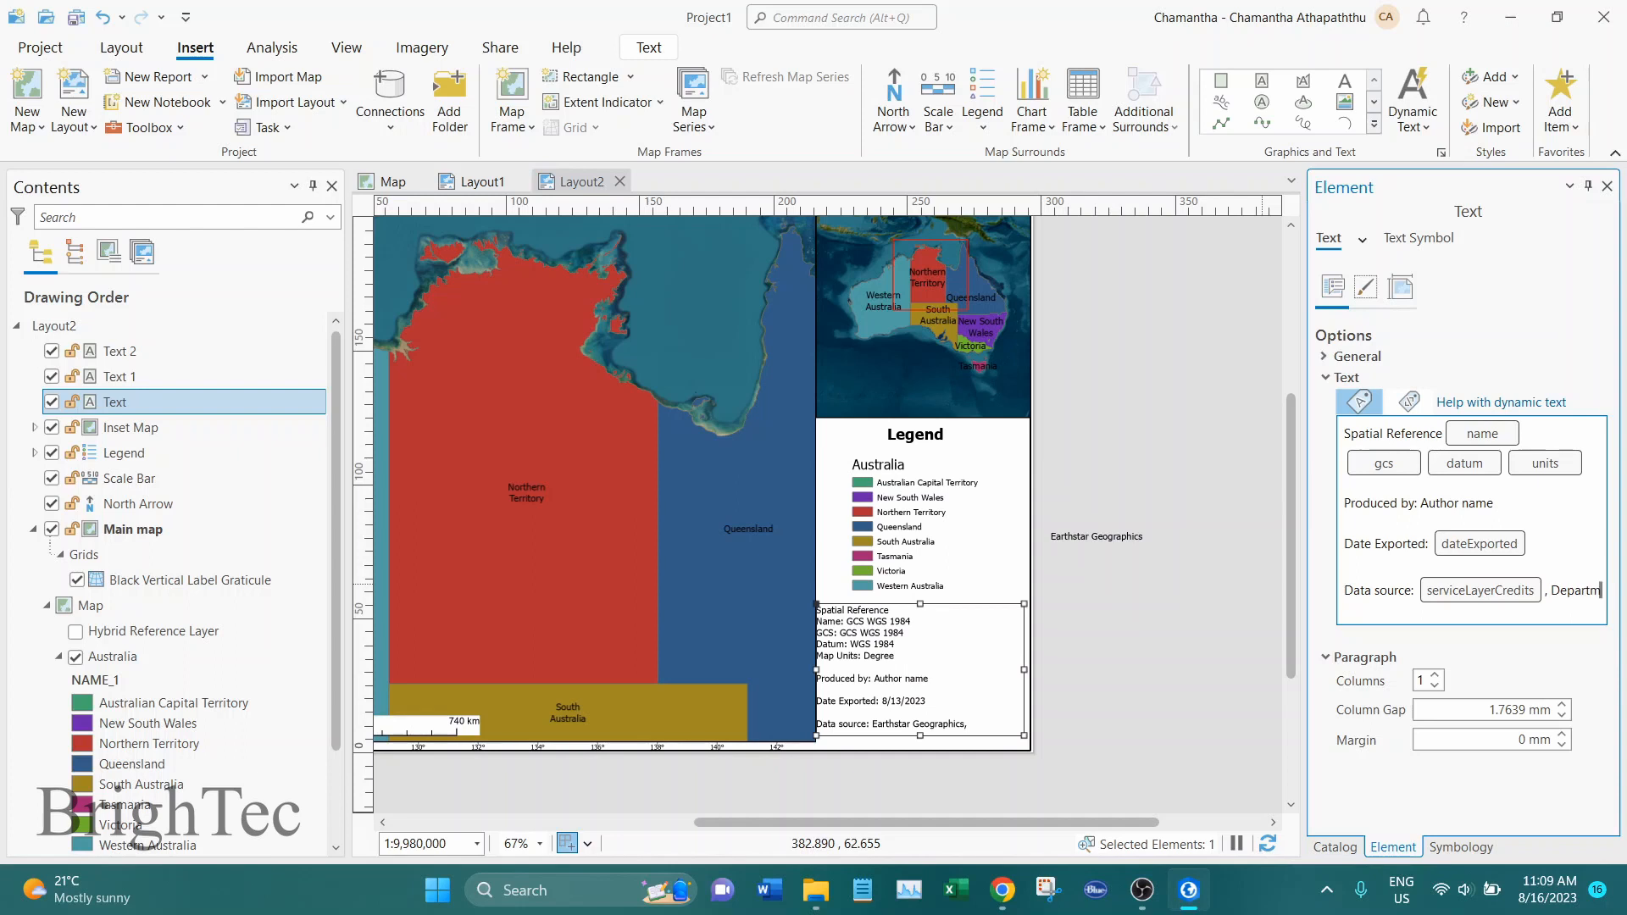
type("ent of Environment")
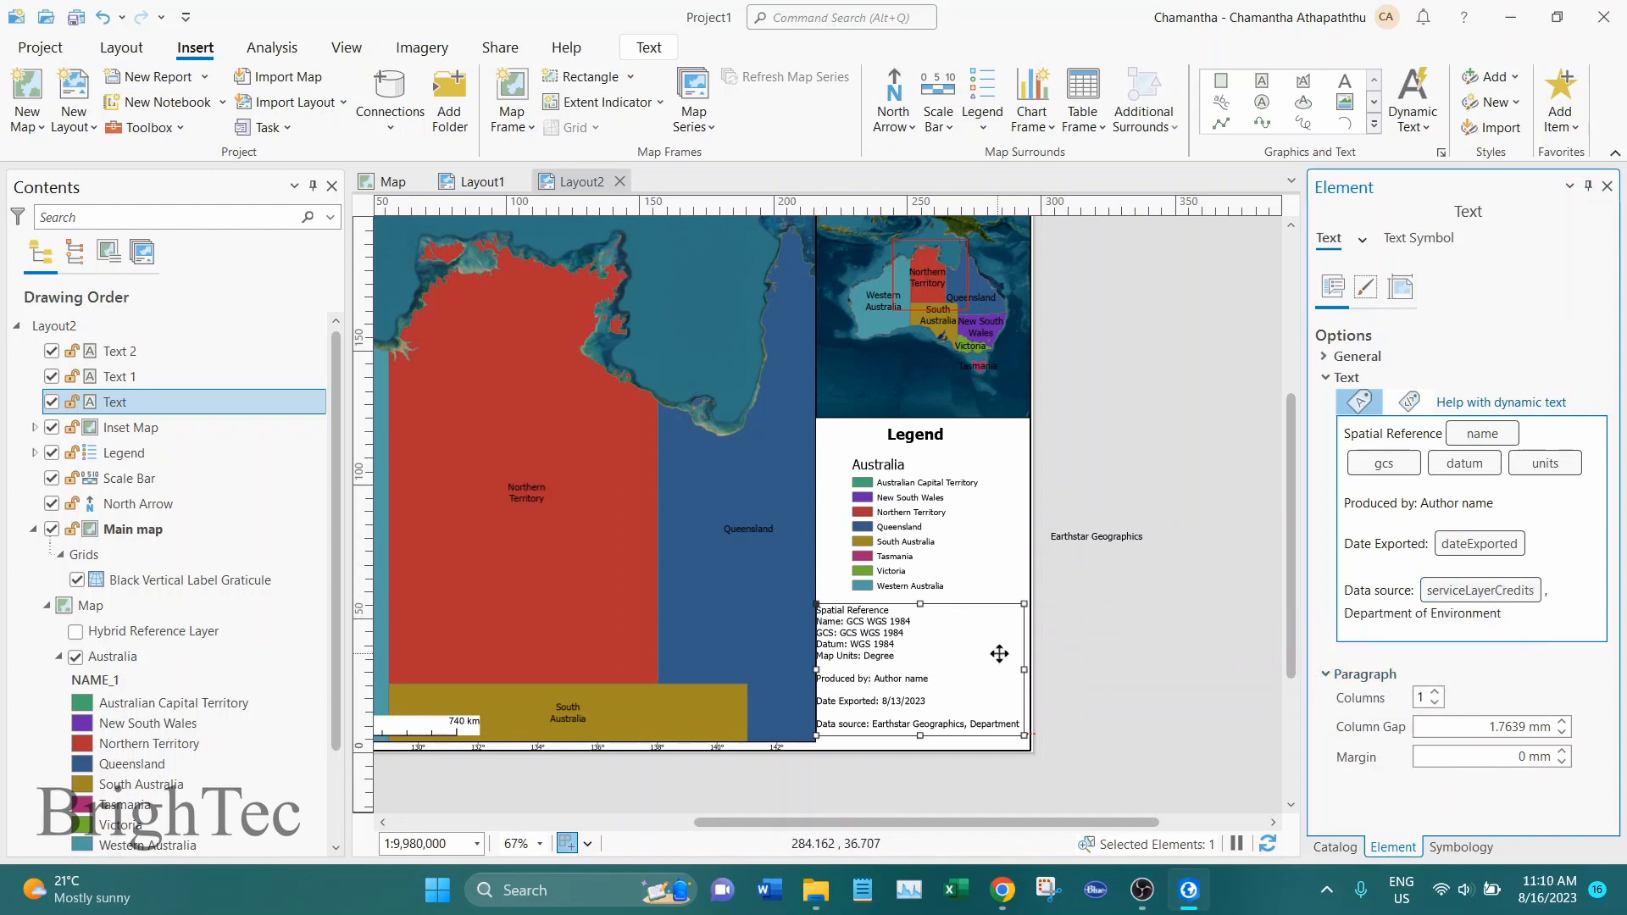
Step: Split the text box under the legend into 2 columns and pull its left edge slightly away from the main map
scroll(878, 732, "up", 2)
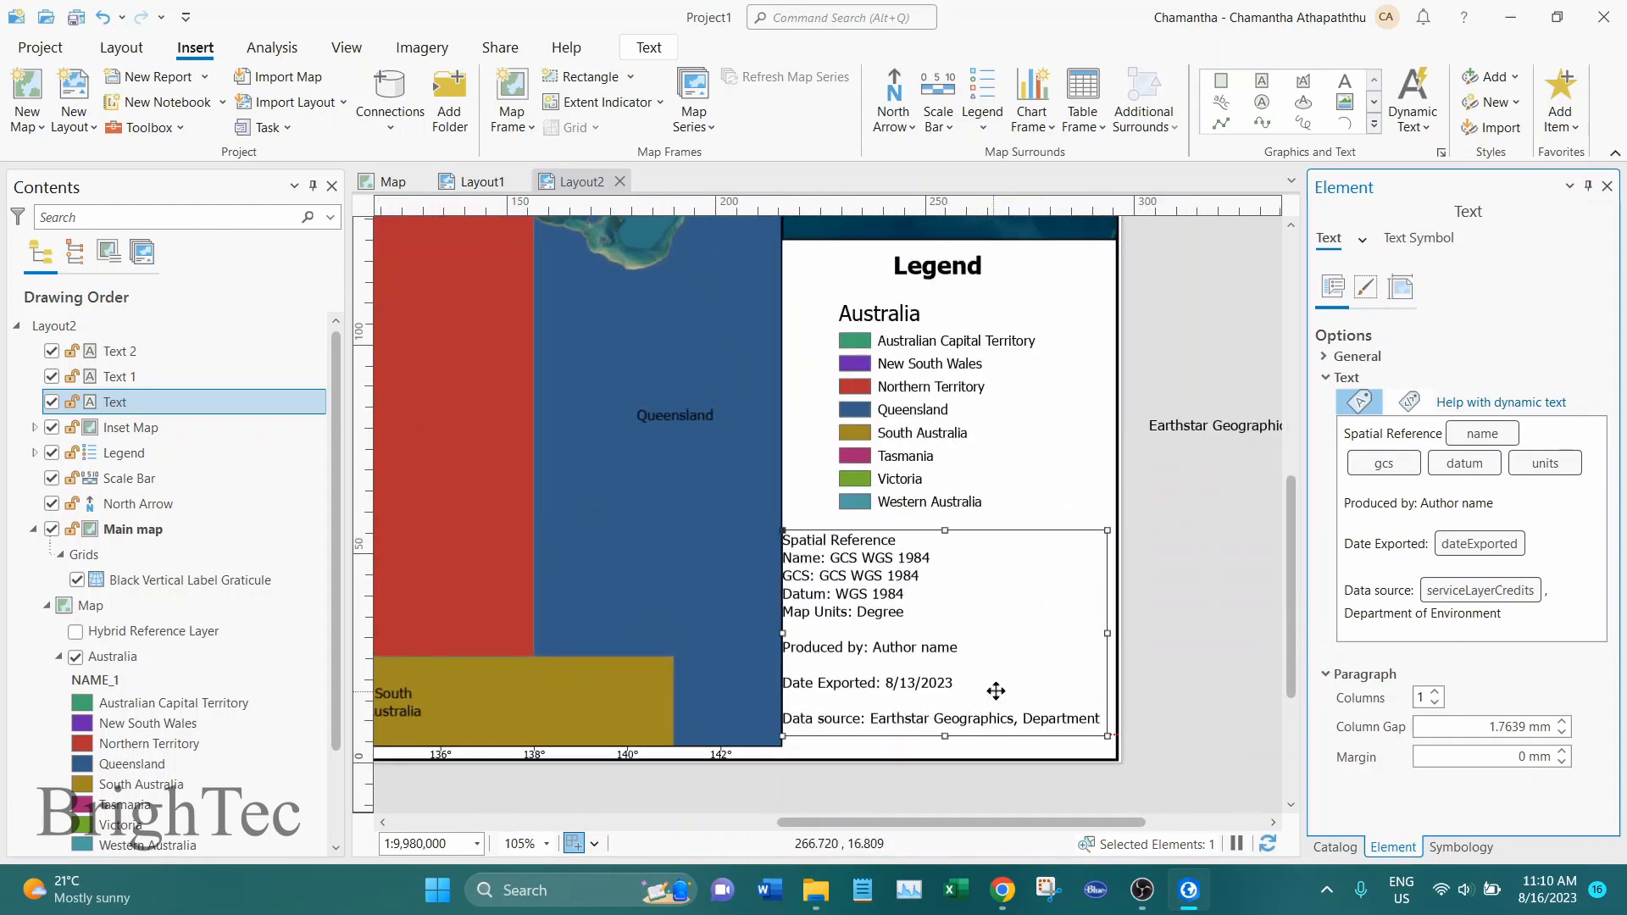
left_click(1436, 694)
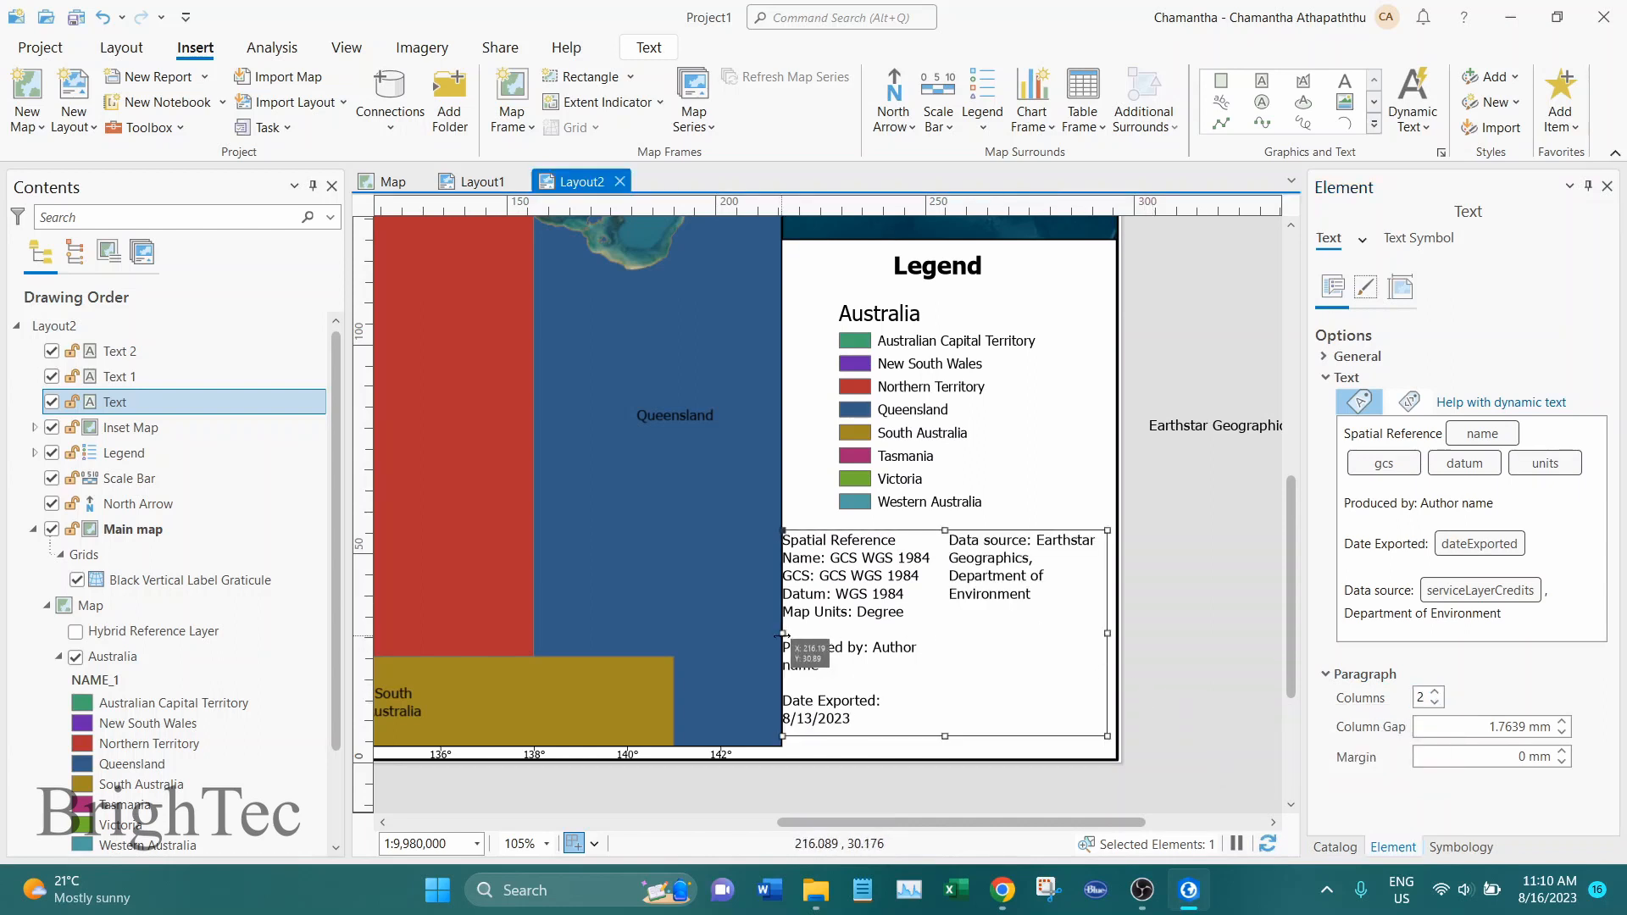
left_click_drag(784, 633, 791, 634)
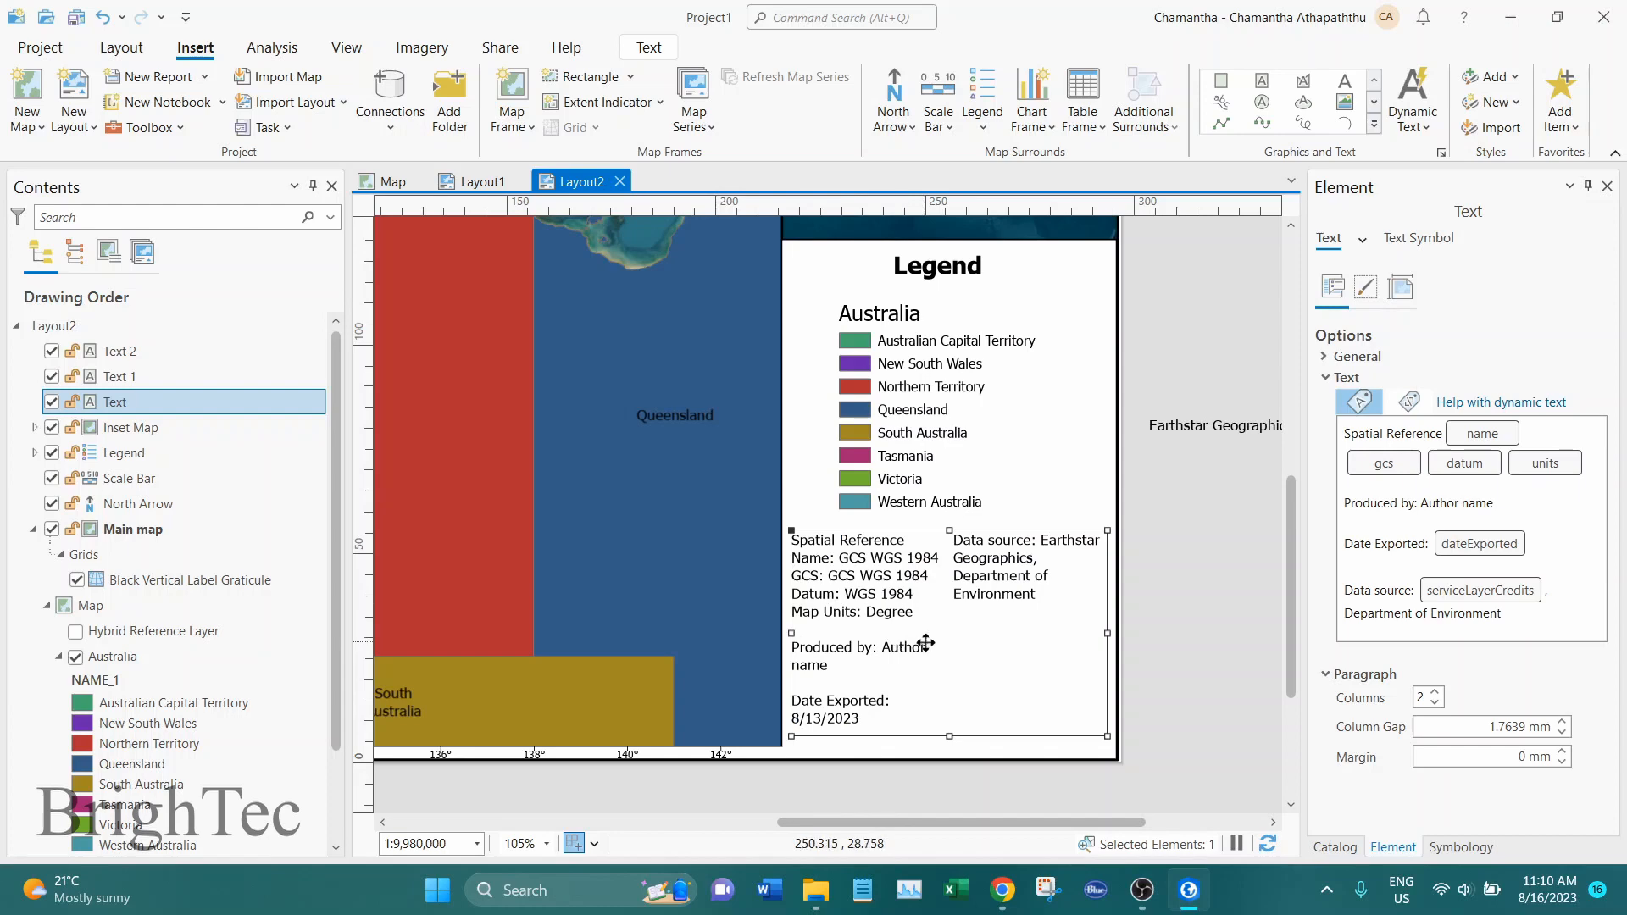
Step: Give the two-column text box under the legend a black 2 pt border
scroll(924, 649, "down", 3)
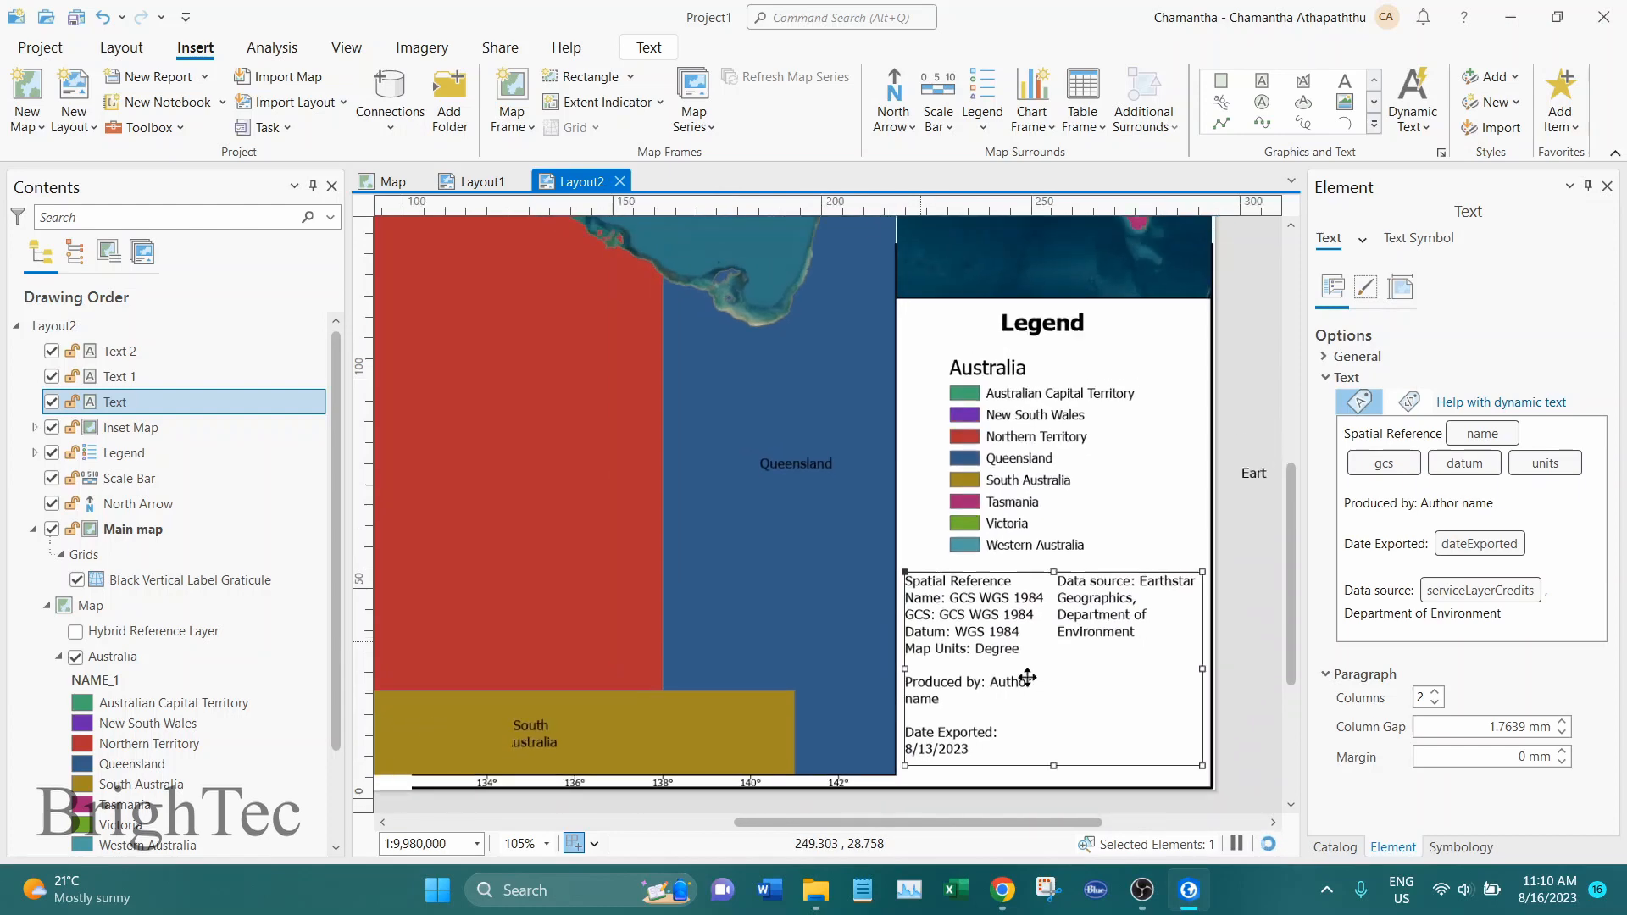
left_click(1365, 286)
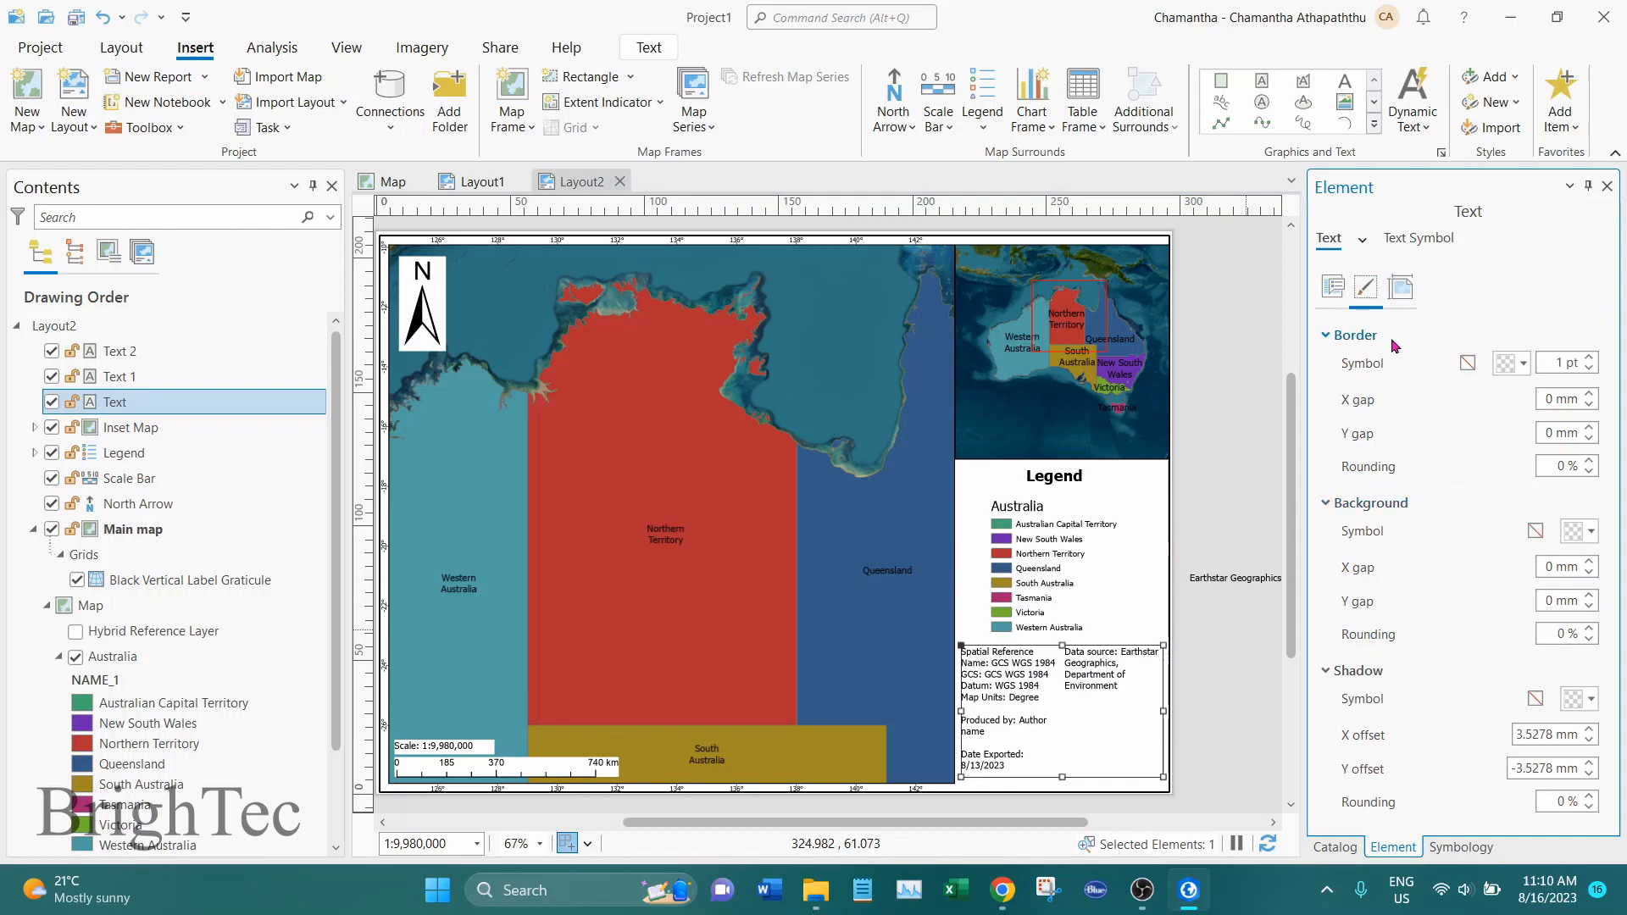
left_click(1521, 365)
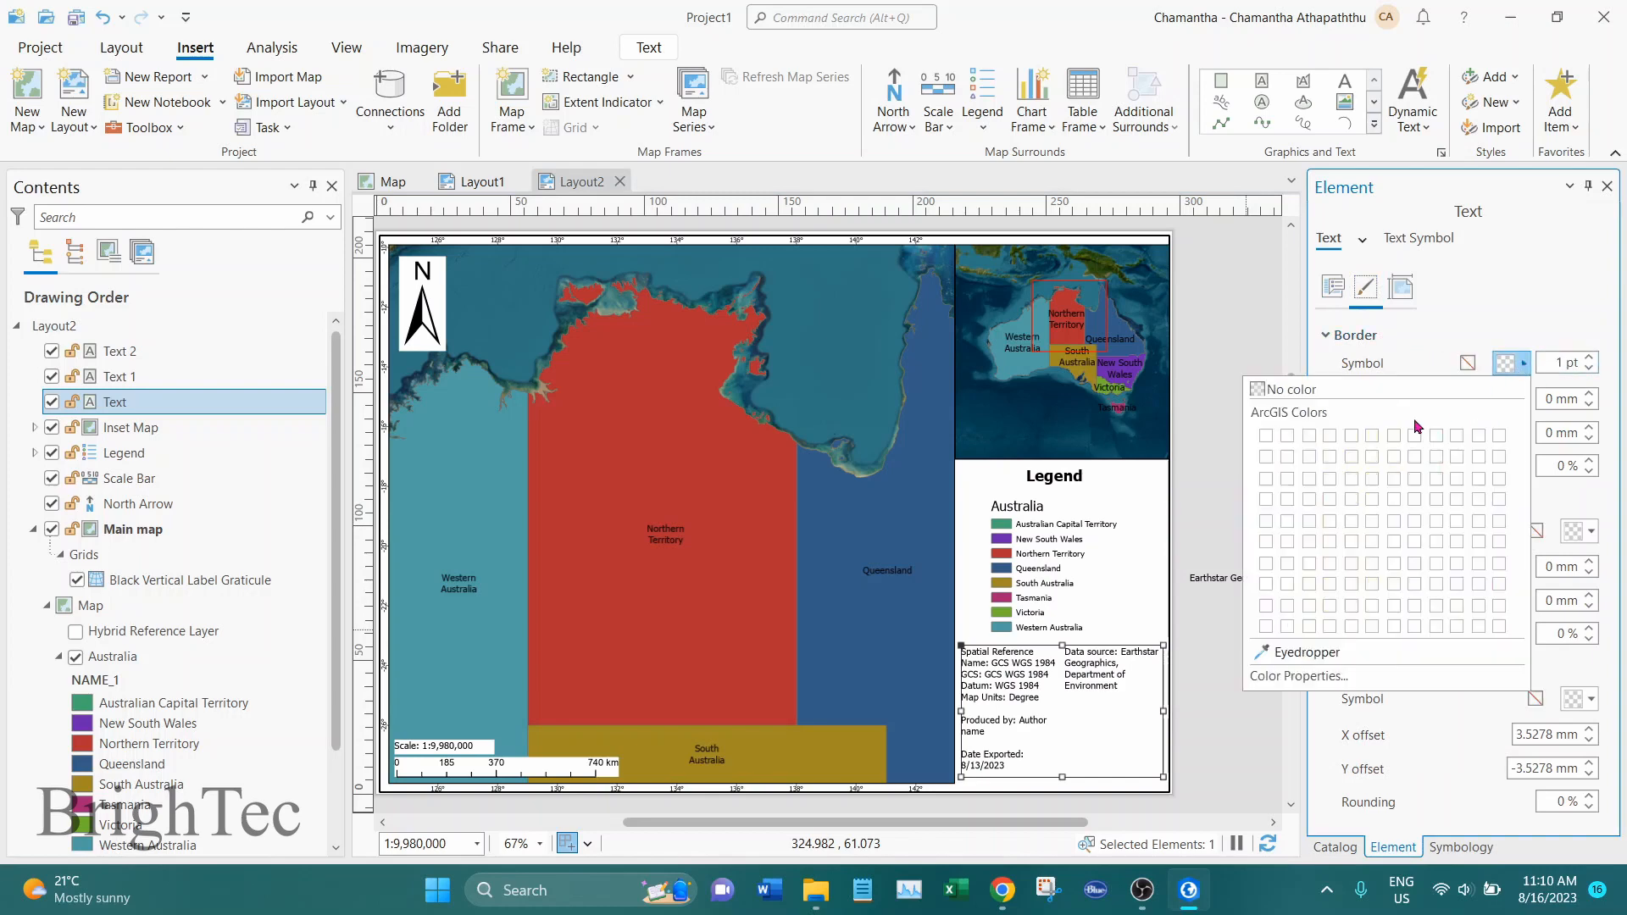
left_click(1267, 627)
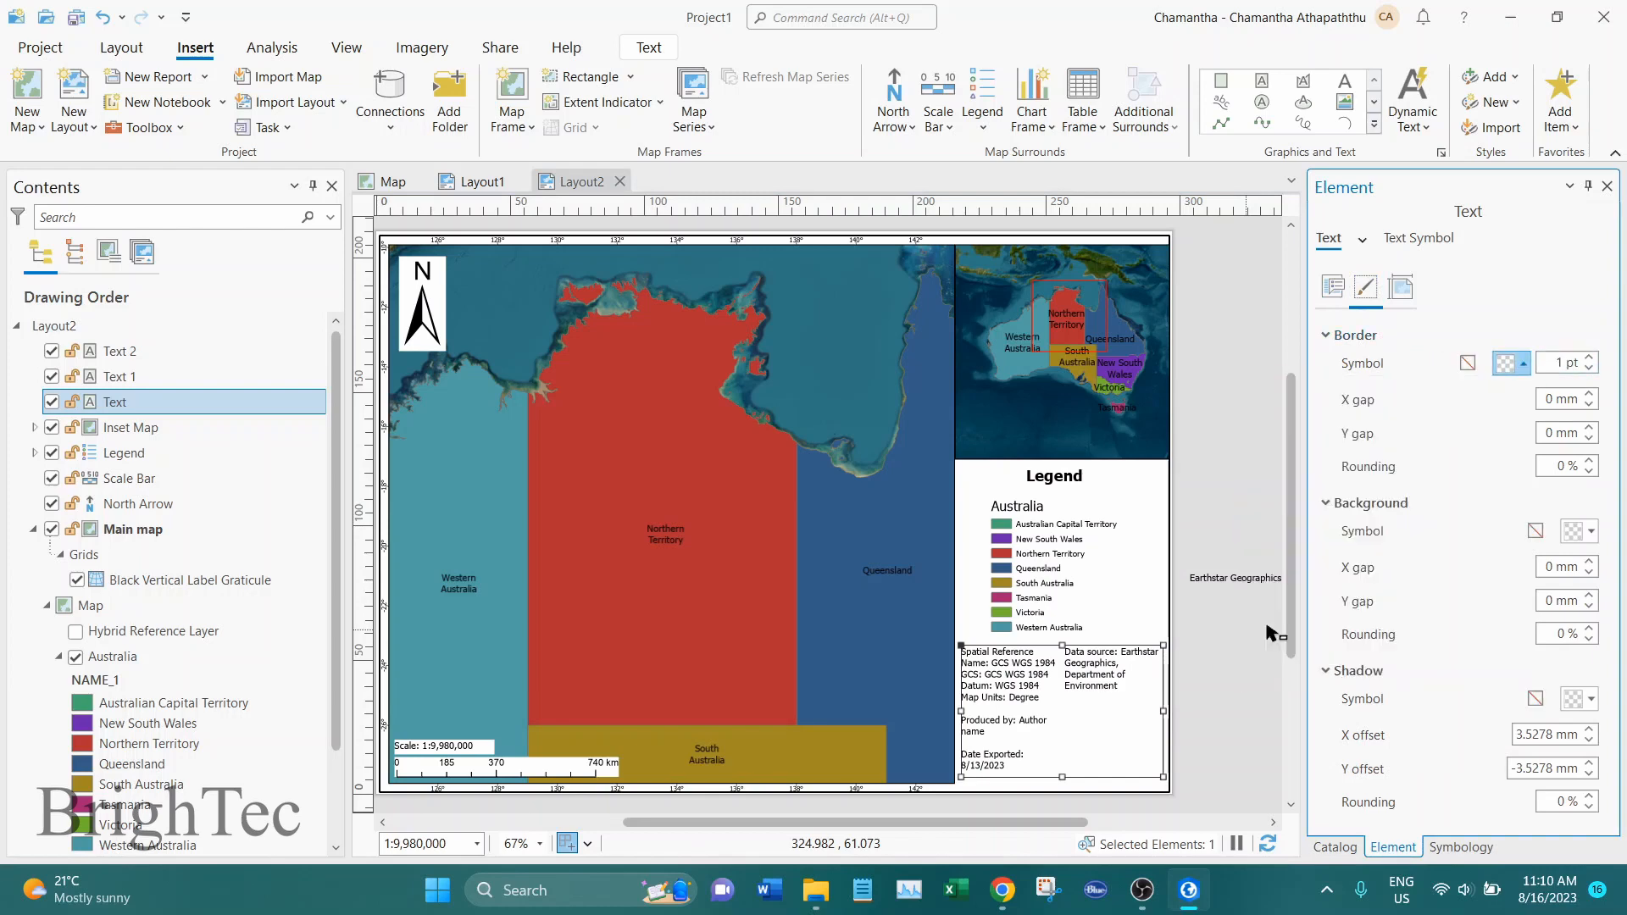
left_click(1589, 358)
Step: Move the bordered text box into the corner beside the main map and widen it to the page's right border line
scroll(1084, 774, "up", 1)
scroll(1093, 774, "up", 2)
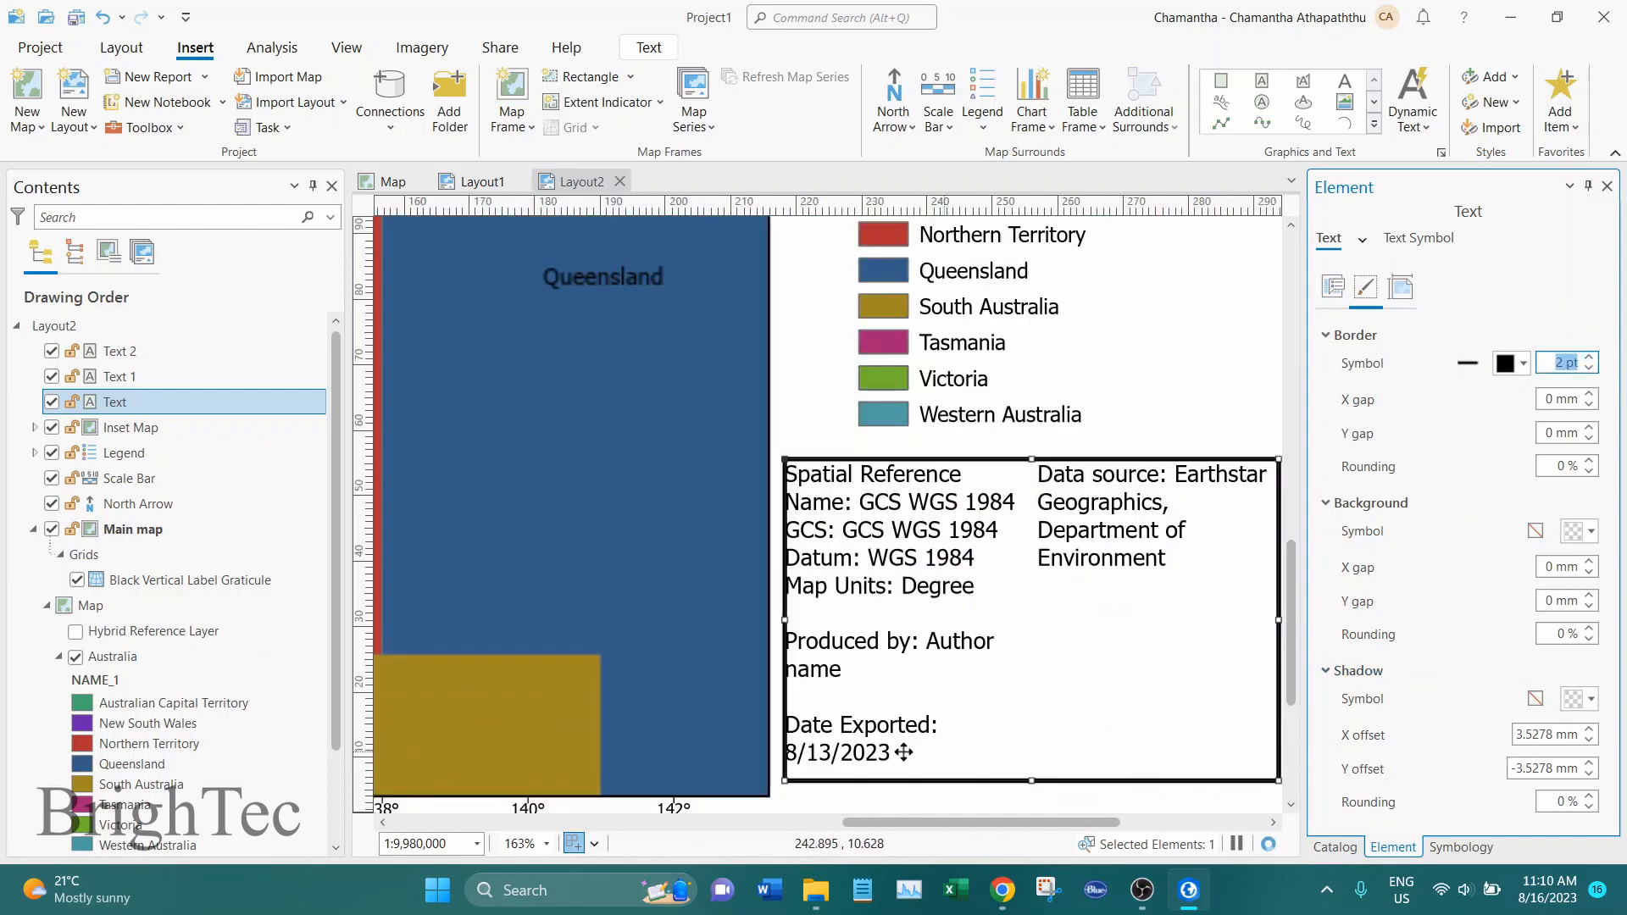
mouse_move(900, 757)
left_mouse_down()
mouse_move(886, 757)
mouse_move(909, 767)
left_mouse_up()
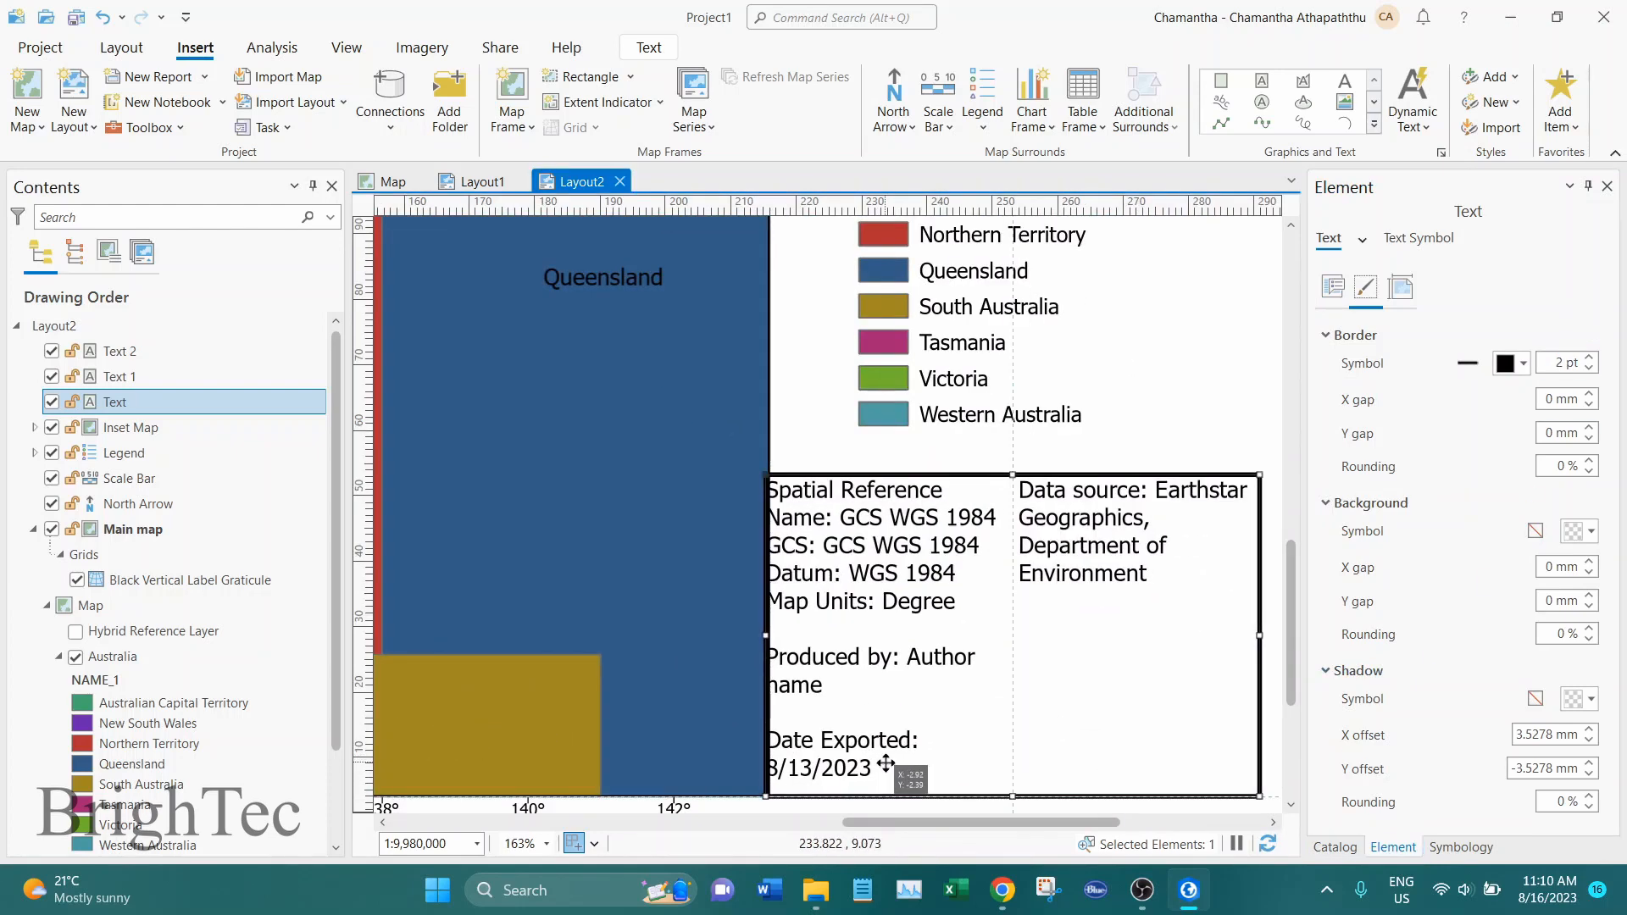
scroll(924, 719, "down", 2)
scroll(1111, 790, "up", 2)
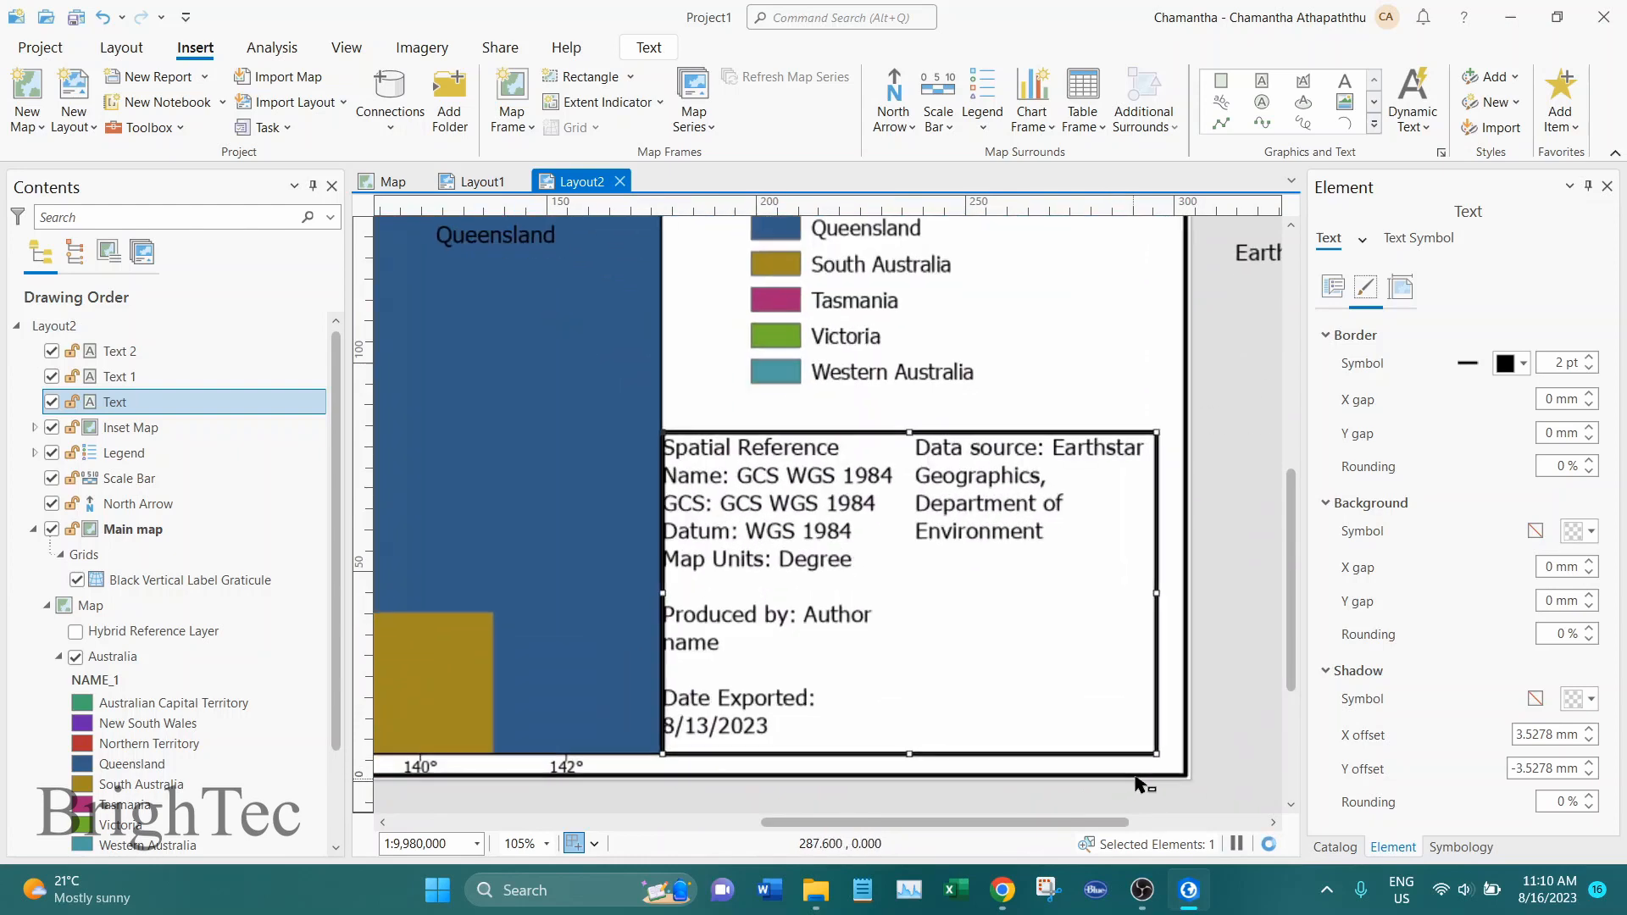
left_click_drag(1158, 593, 1186, 595)
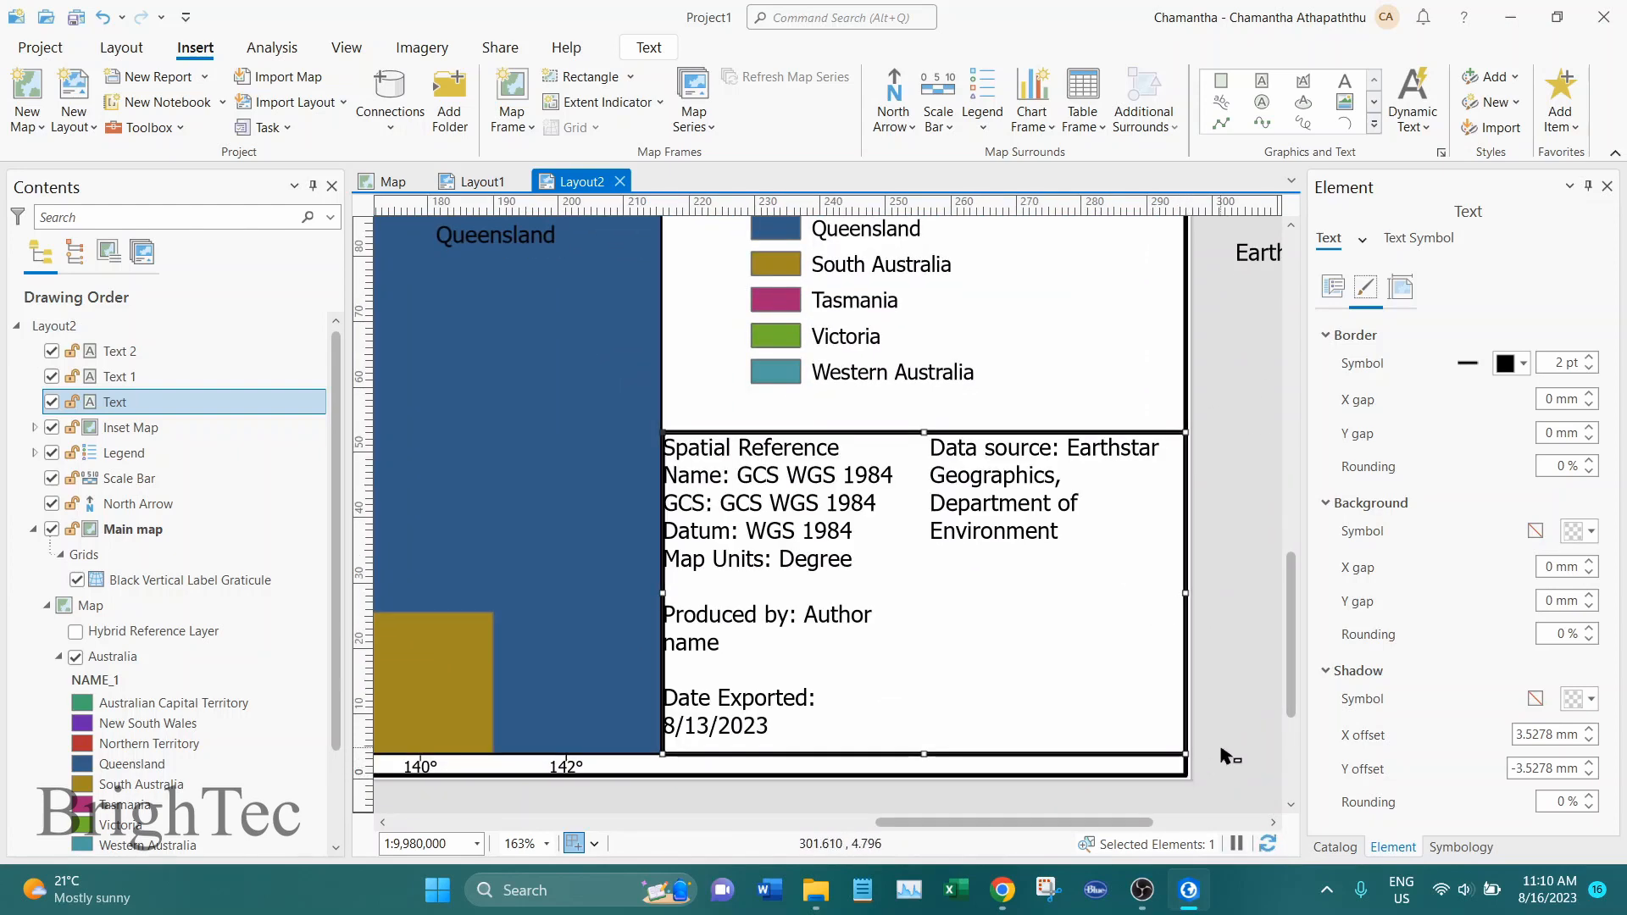
left_click(1223, 756)
Step: Set the inset map frame's border width to 2 pt
left_click(1028, 333)
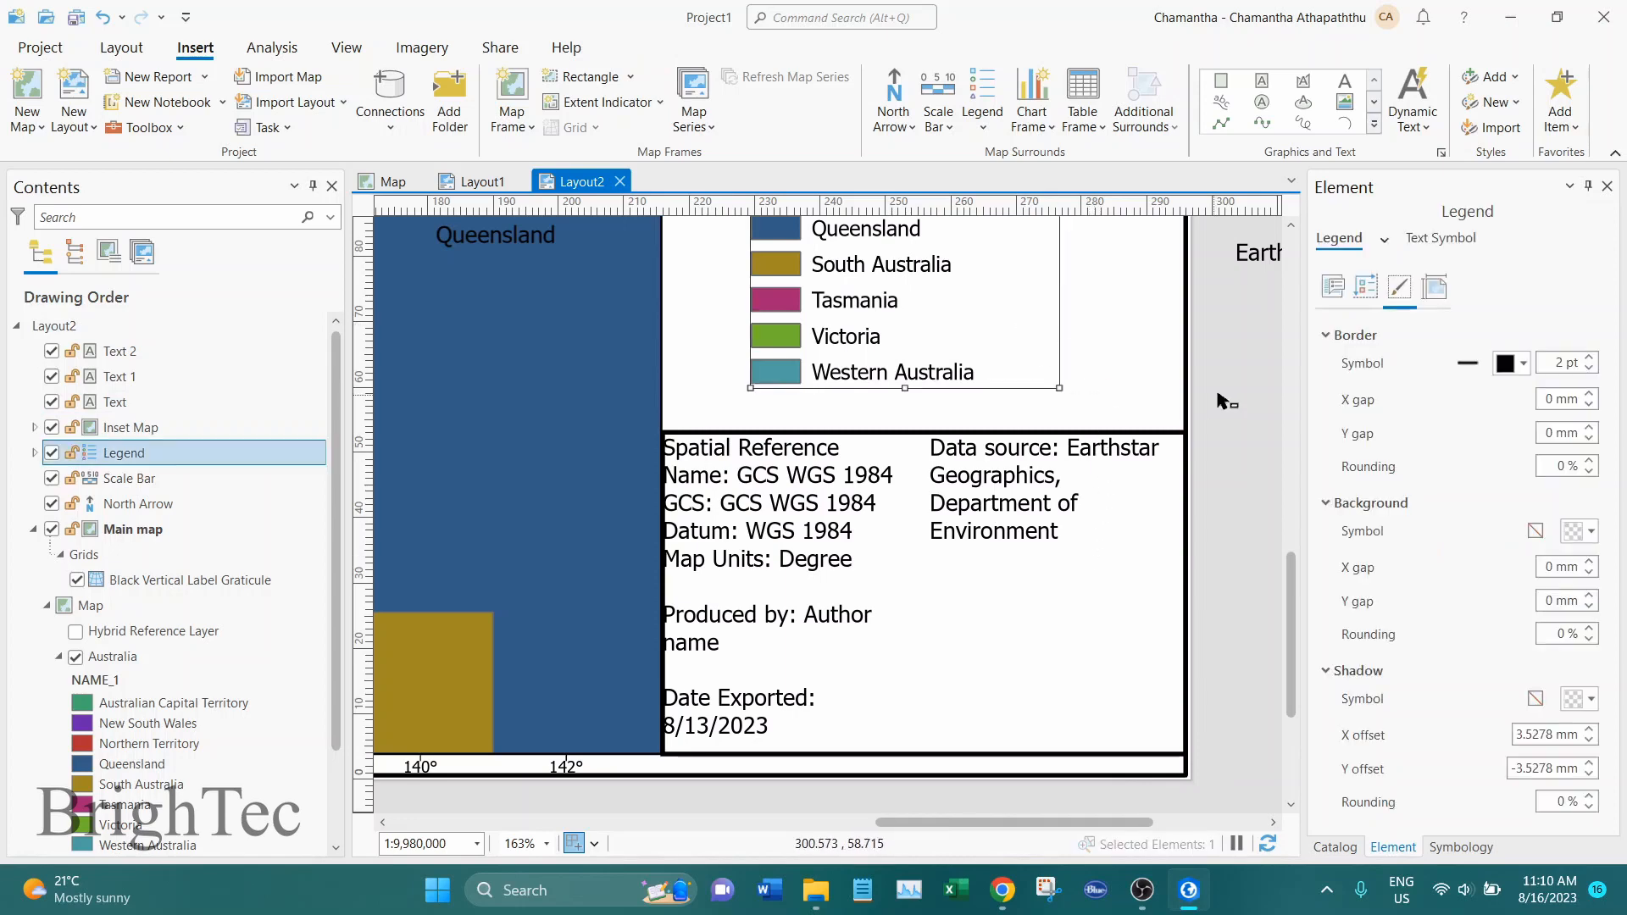
left_click_drag(1219, 396, 1229, 588)
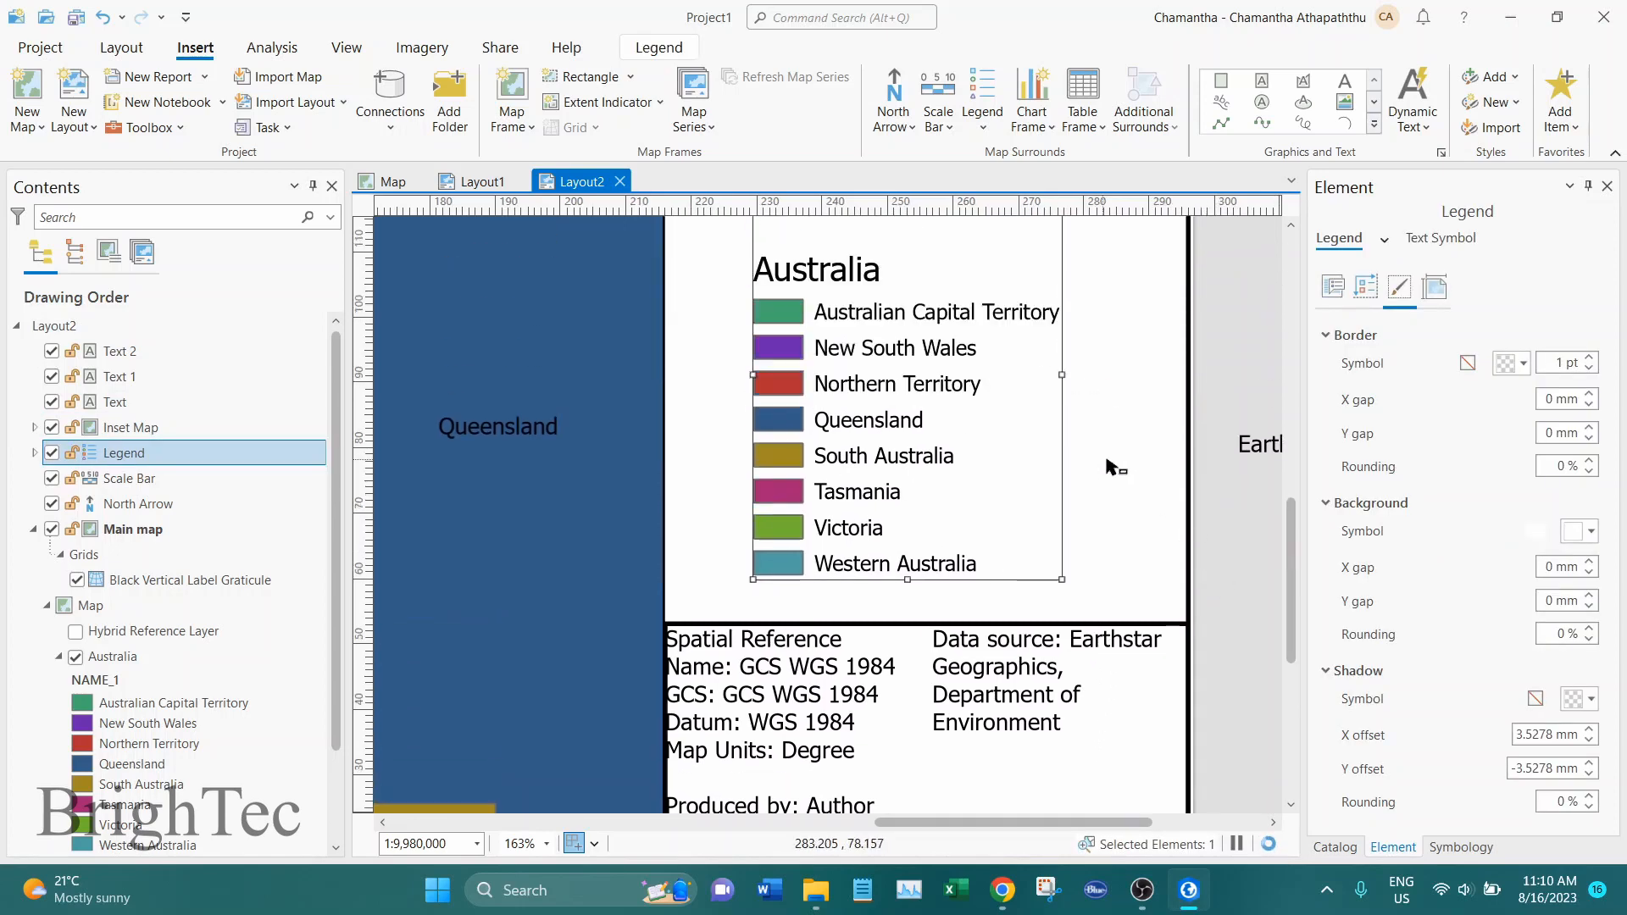
left_click(1182, 459)
scroll(1181, 459, "down", 3)
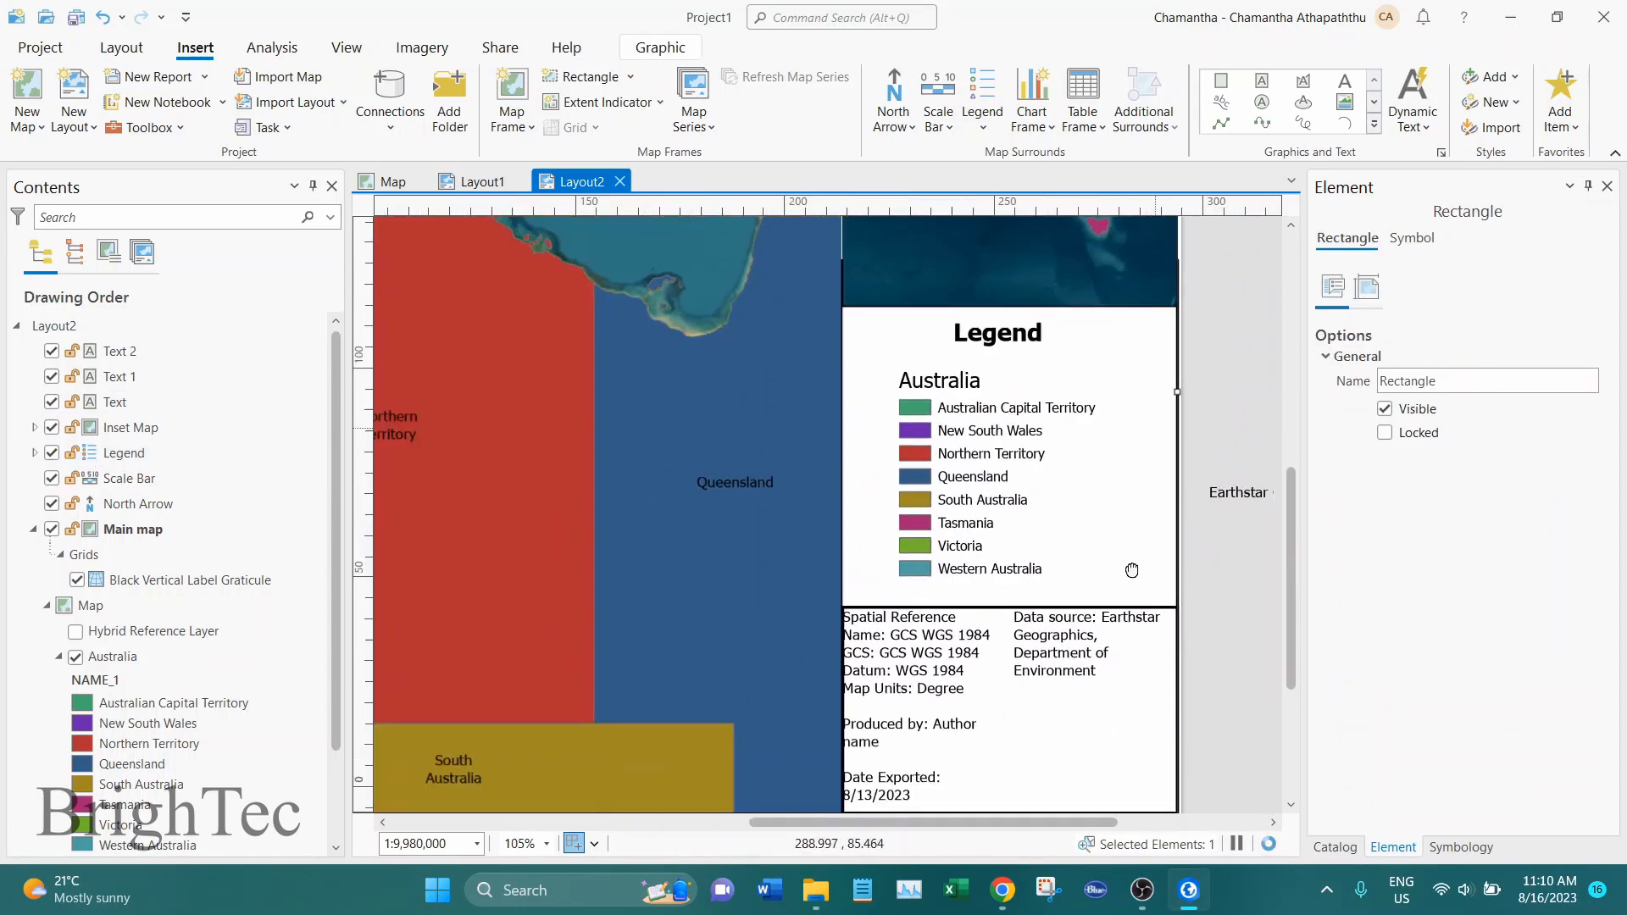
scroll(1163, 353, "up", 2)
left_click_drag(1150, 570, 1151, 622)
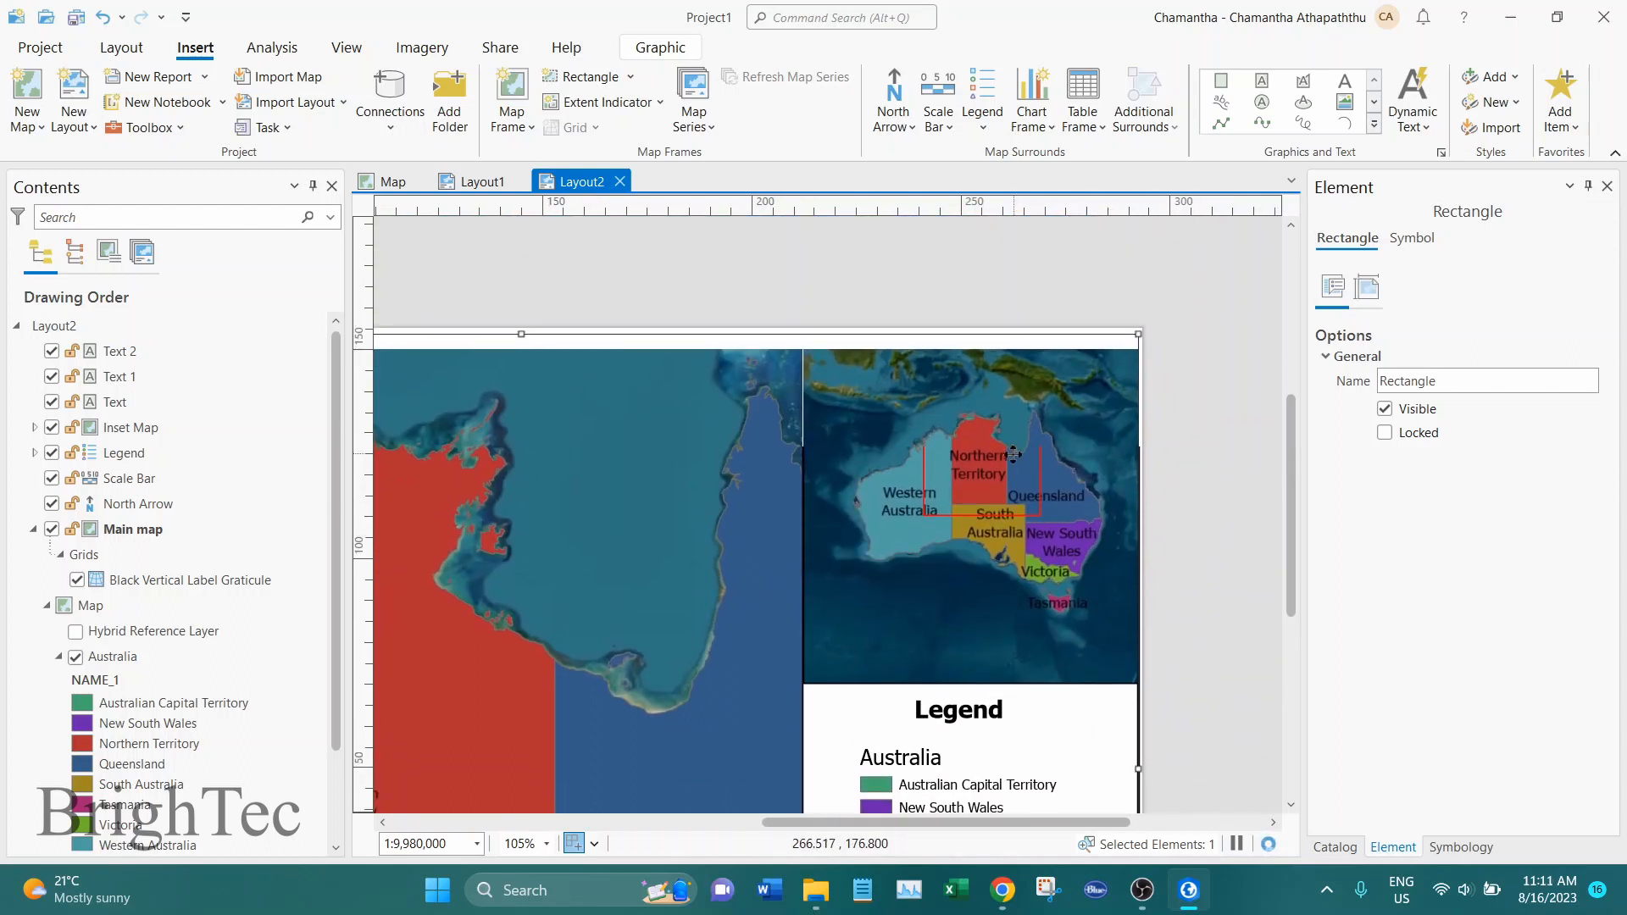
left_click(933, 495)
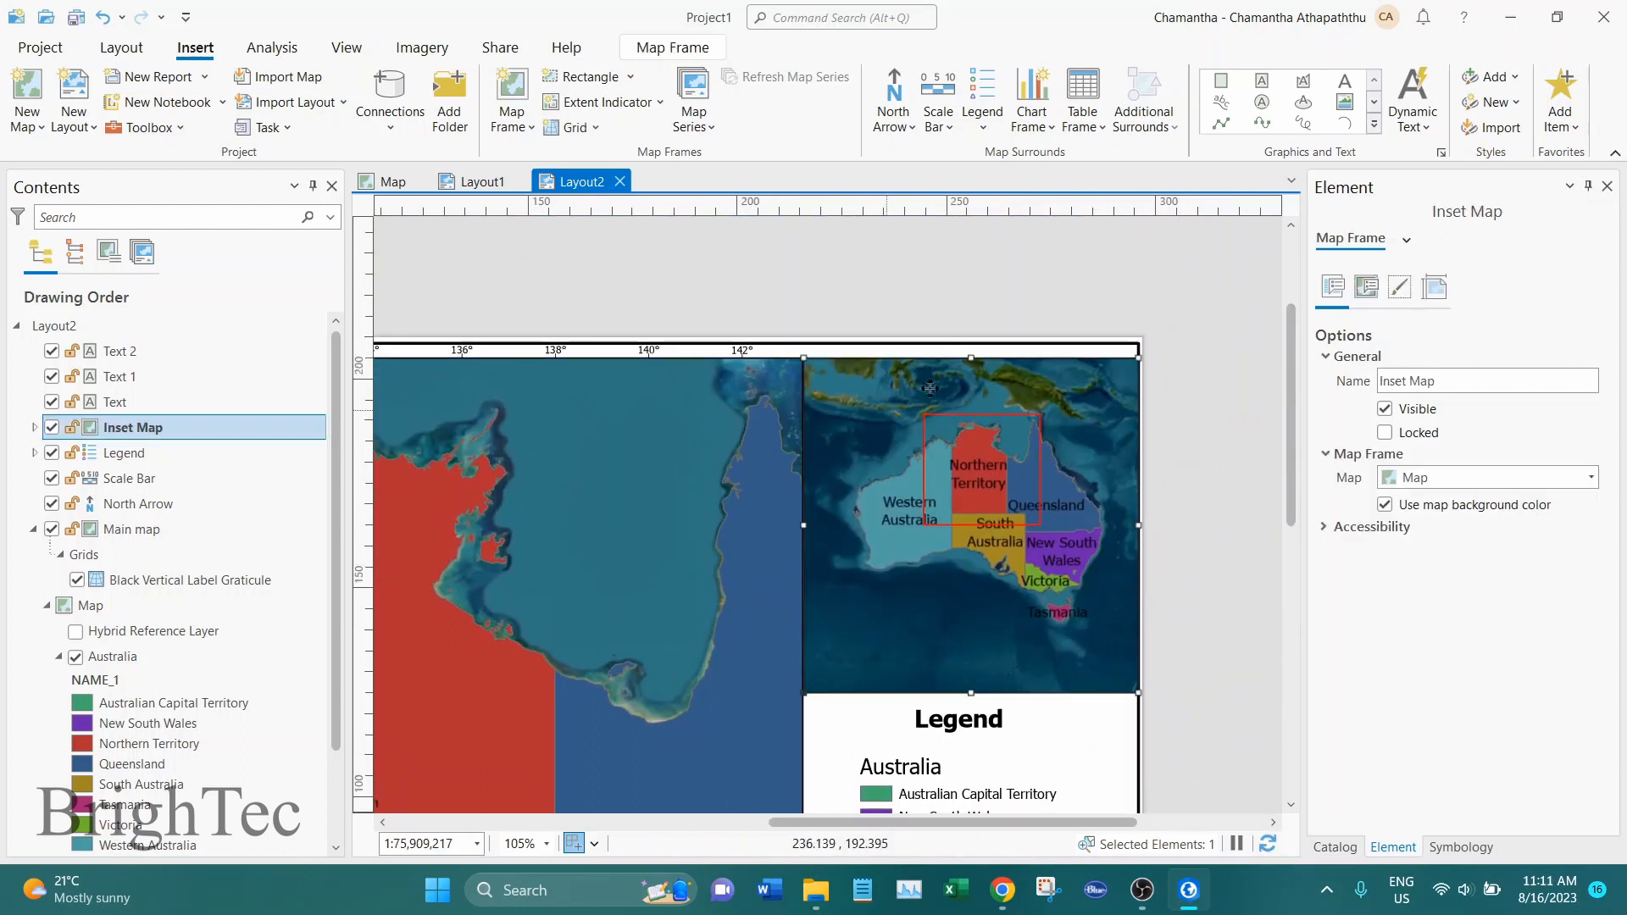
left_click(1400, 289)
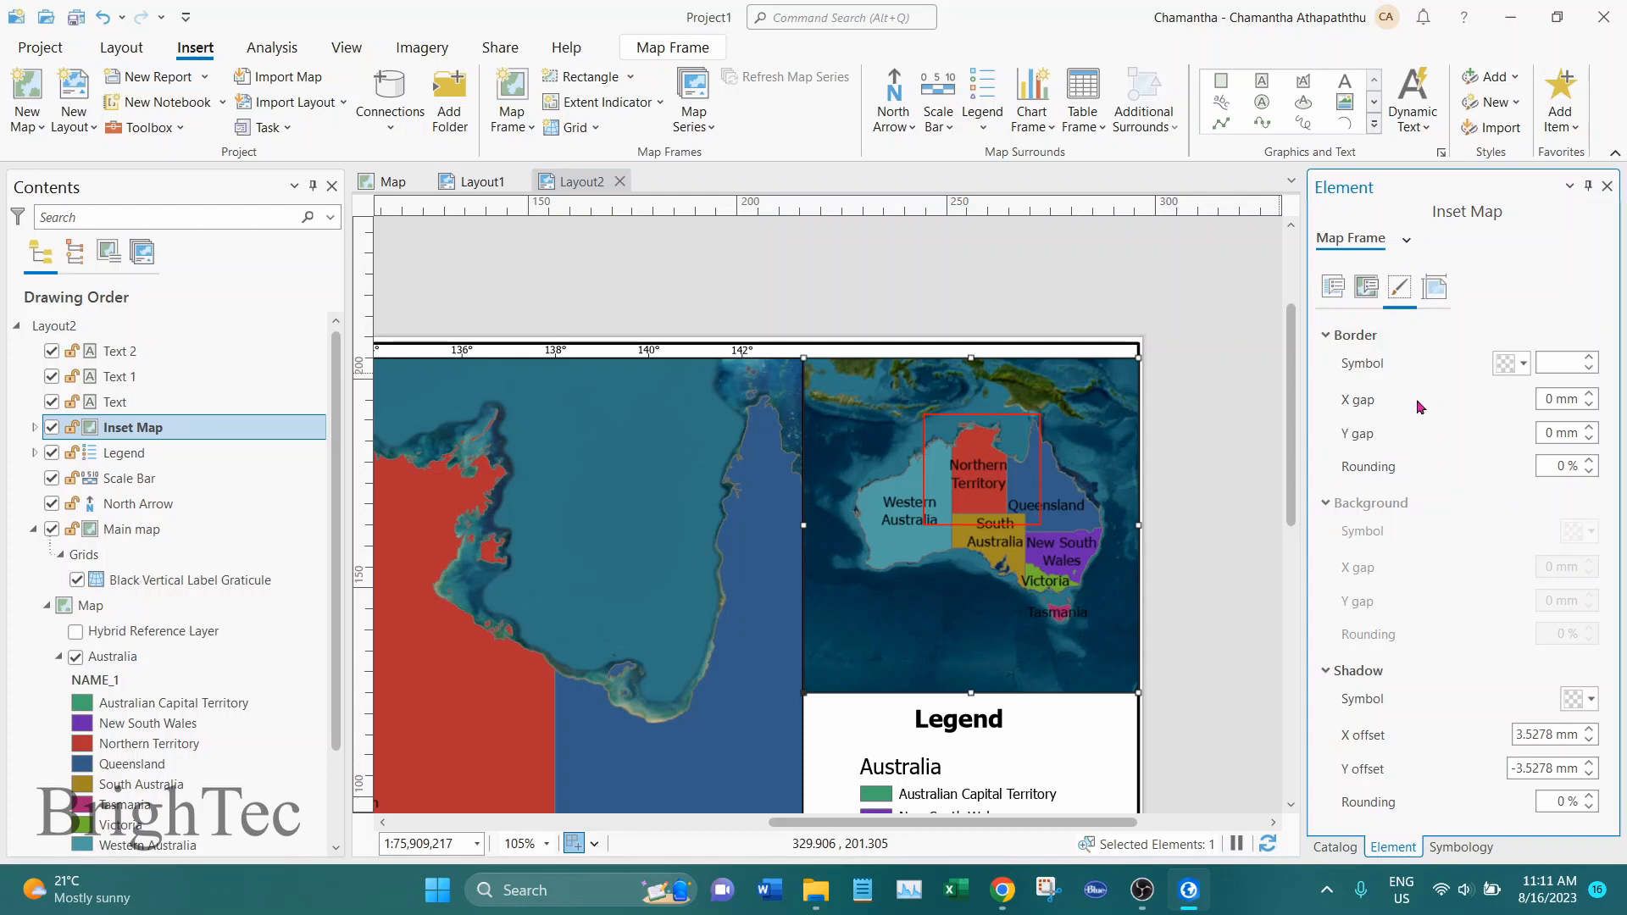
left_click(1587, 358)
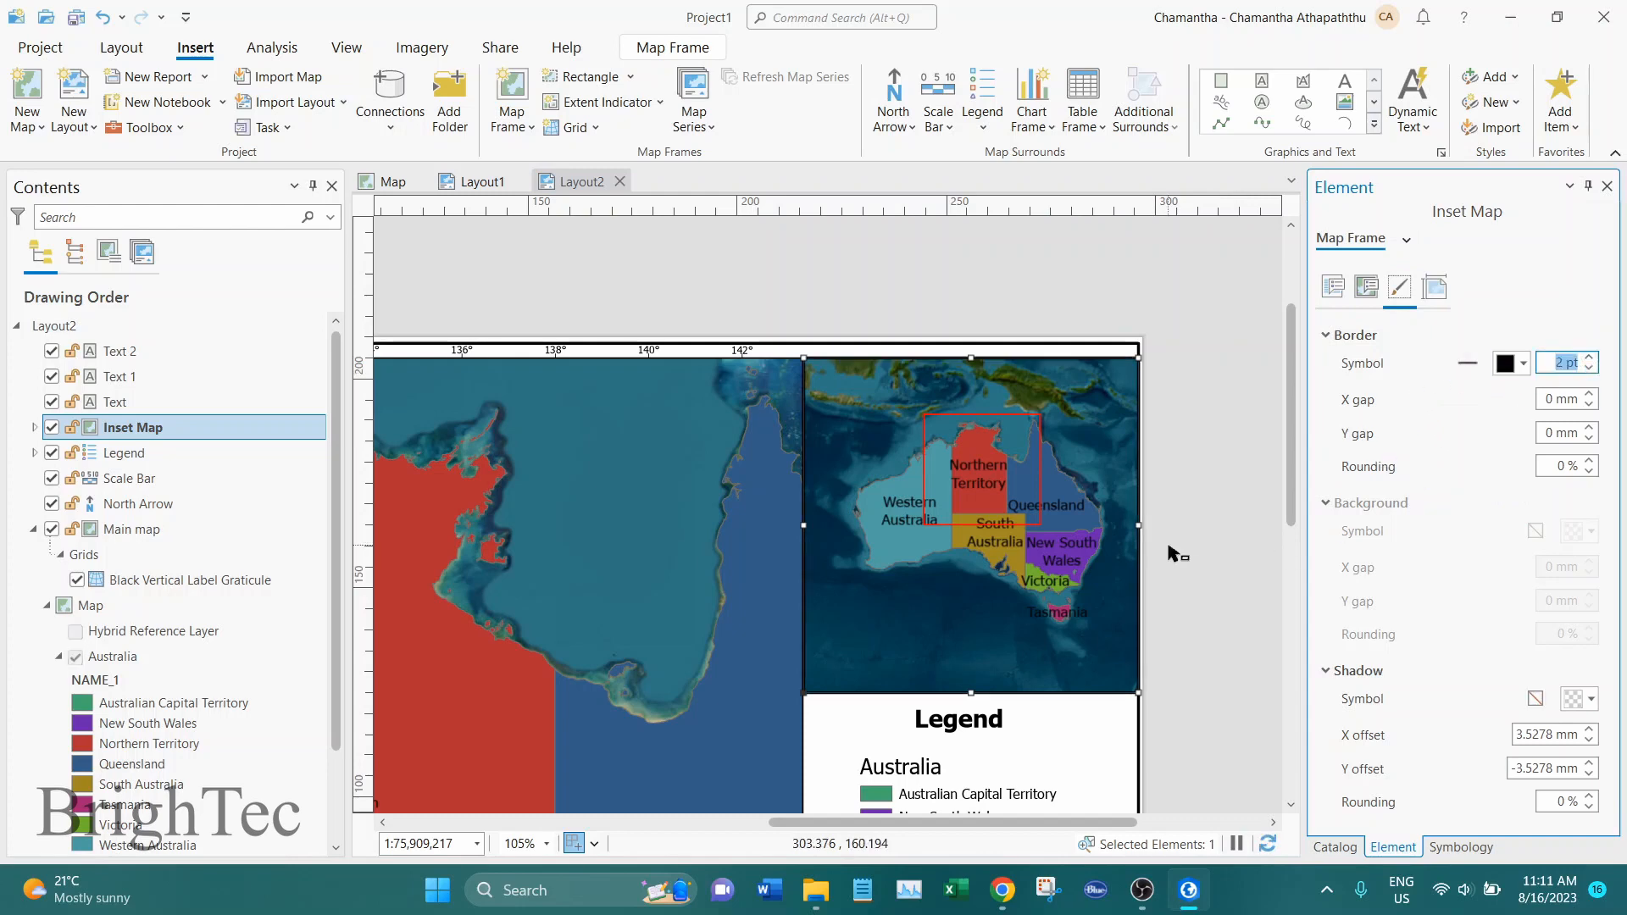
left_click(1212, 456)
Step: Delete the separate service layer credits text box that lies outside the page beside the legend
left_click_drag(1043, 621, 1111, 353)
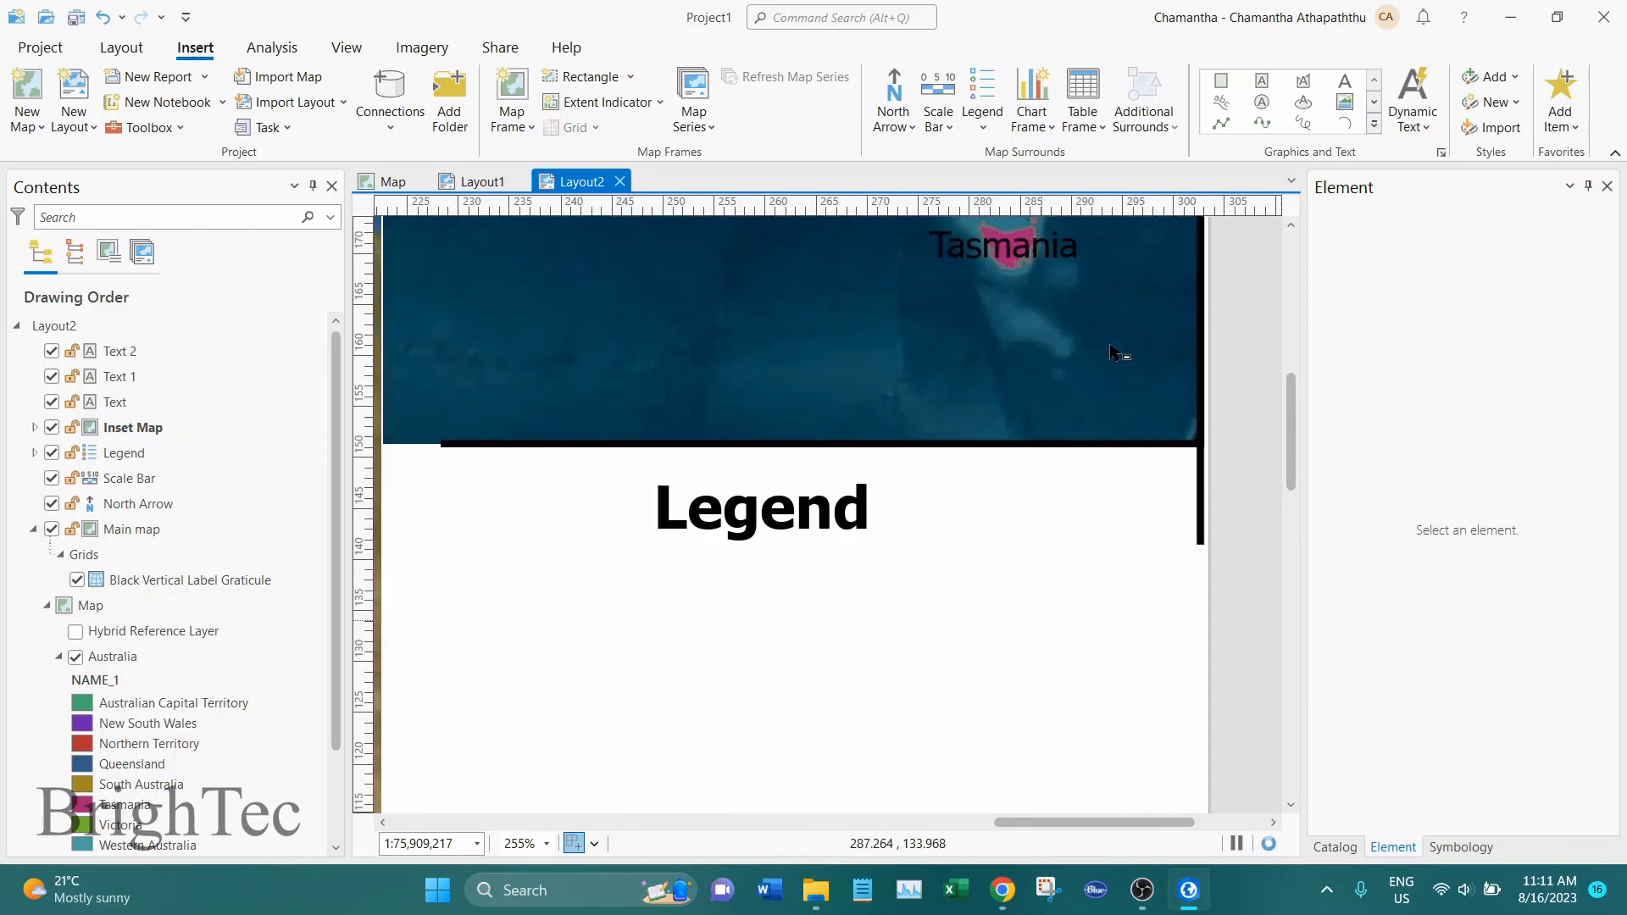
scroll(1091, 445, "down", 2)
left_click_drag(1042, 621, 1104, 415)
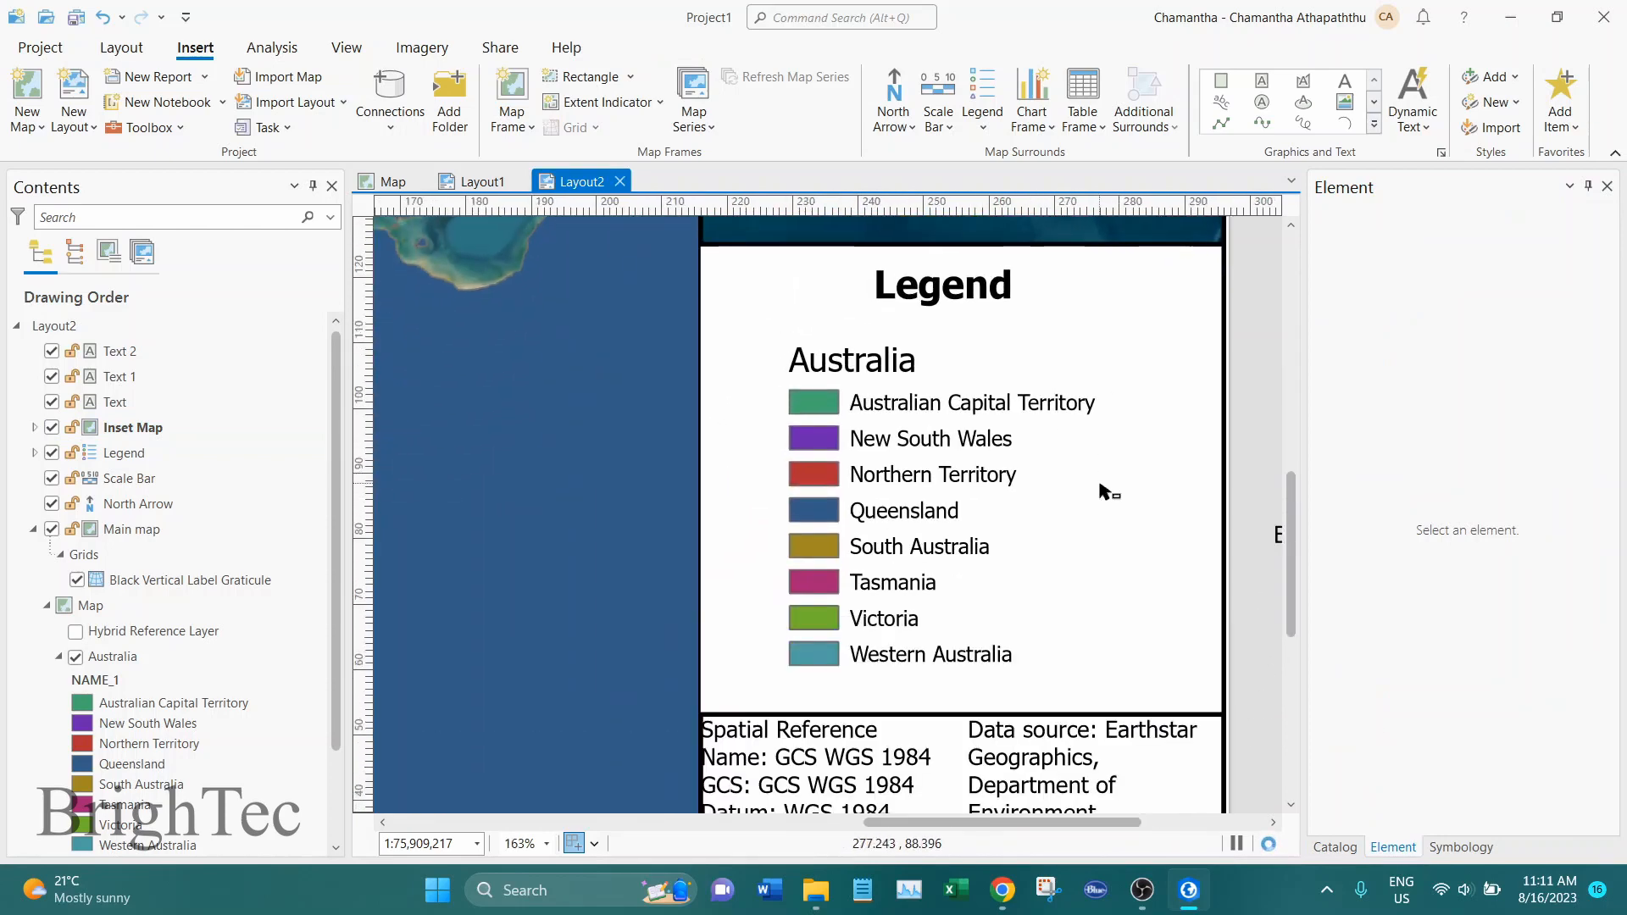
scroll(1105, 538, "down", 2)
scroll(1101, 564, "down", 2)
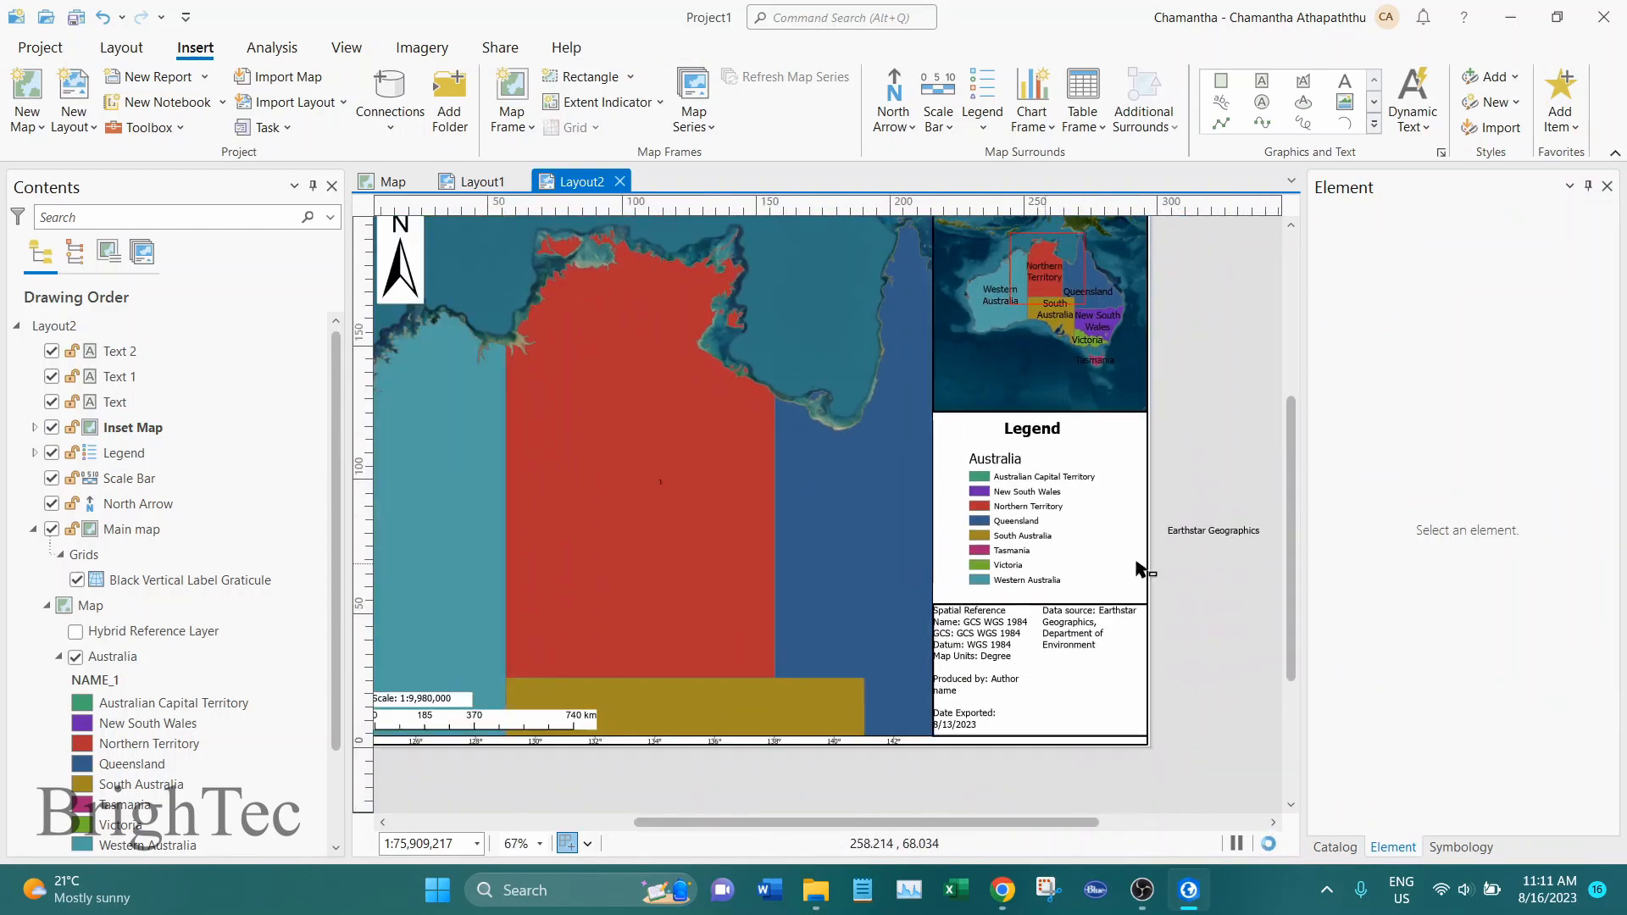
left_click(1212, 531)
key("Delete")
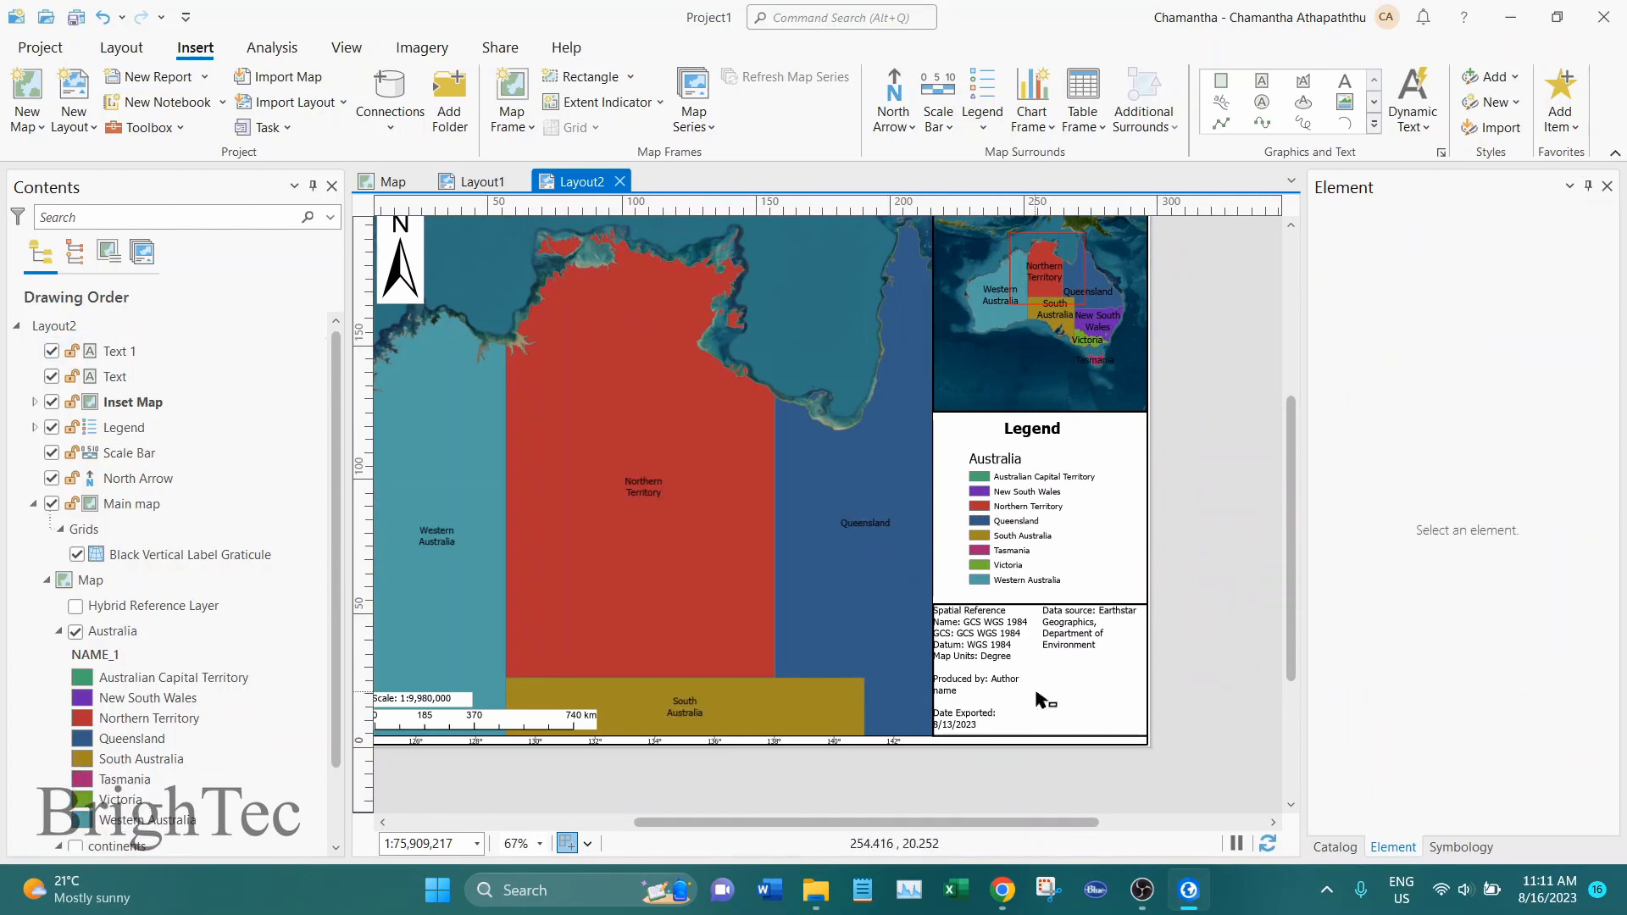
Step: Set the bordered text box's margin to 2 mm and lower its top edge to fit the two columns of text
left_click(1102, 692)
scroll(1102, 693, "up", 2)
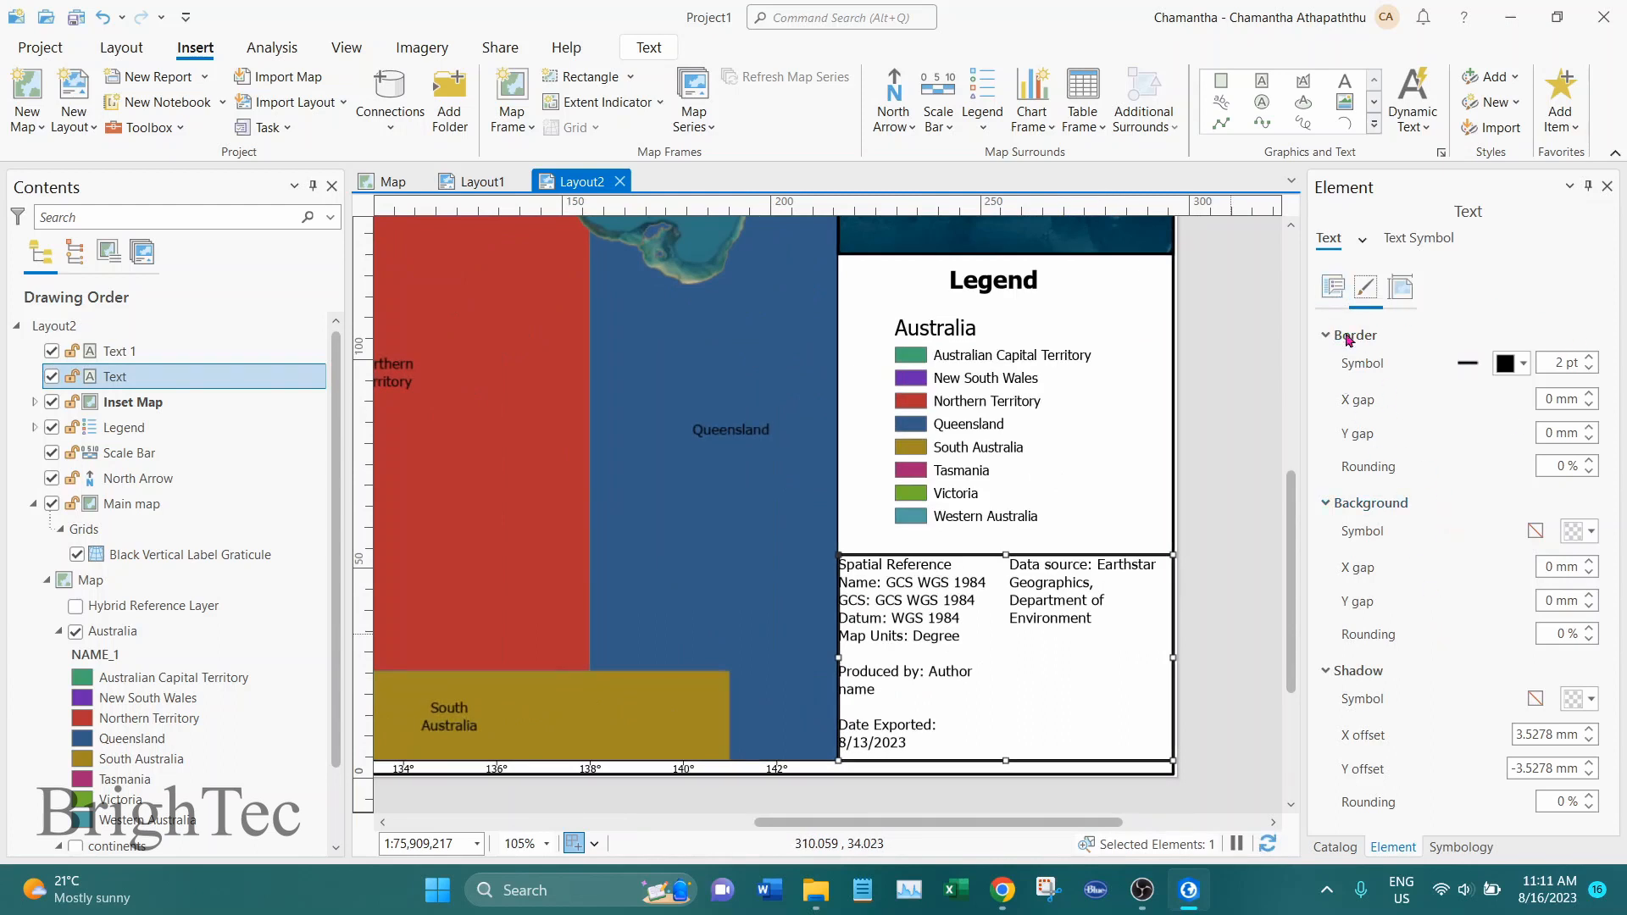
left_click(1338, 297)
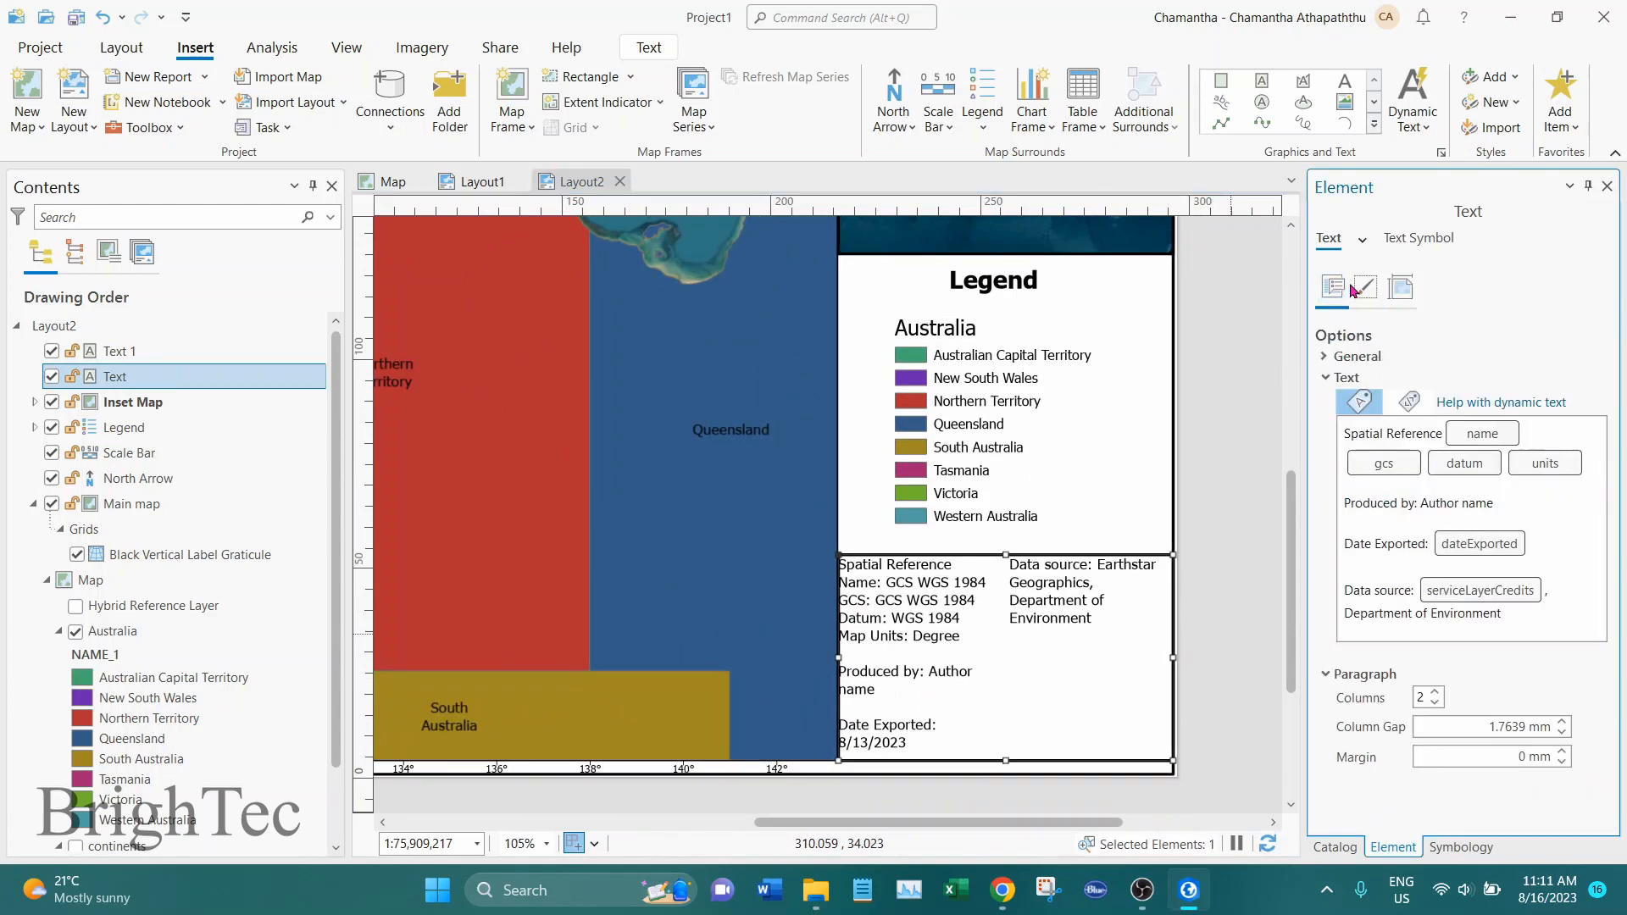
left_click(1562, 752)
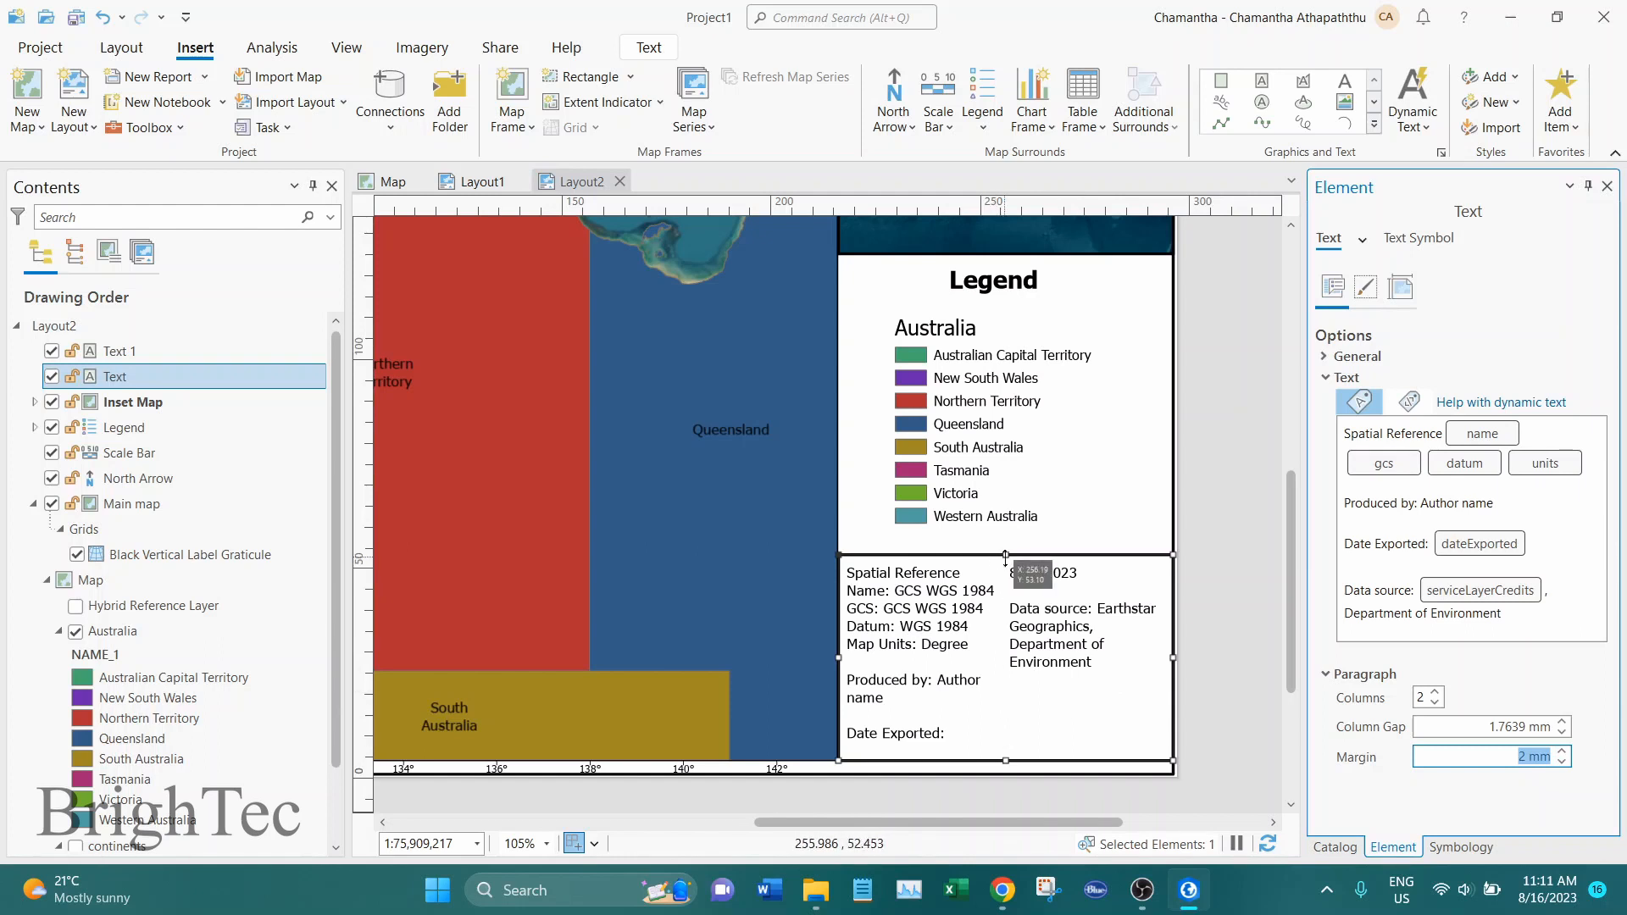
left_click_drag(1006, 555, 1005, 591)
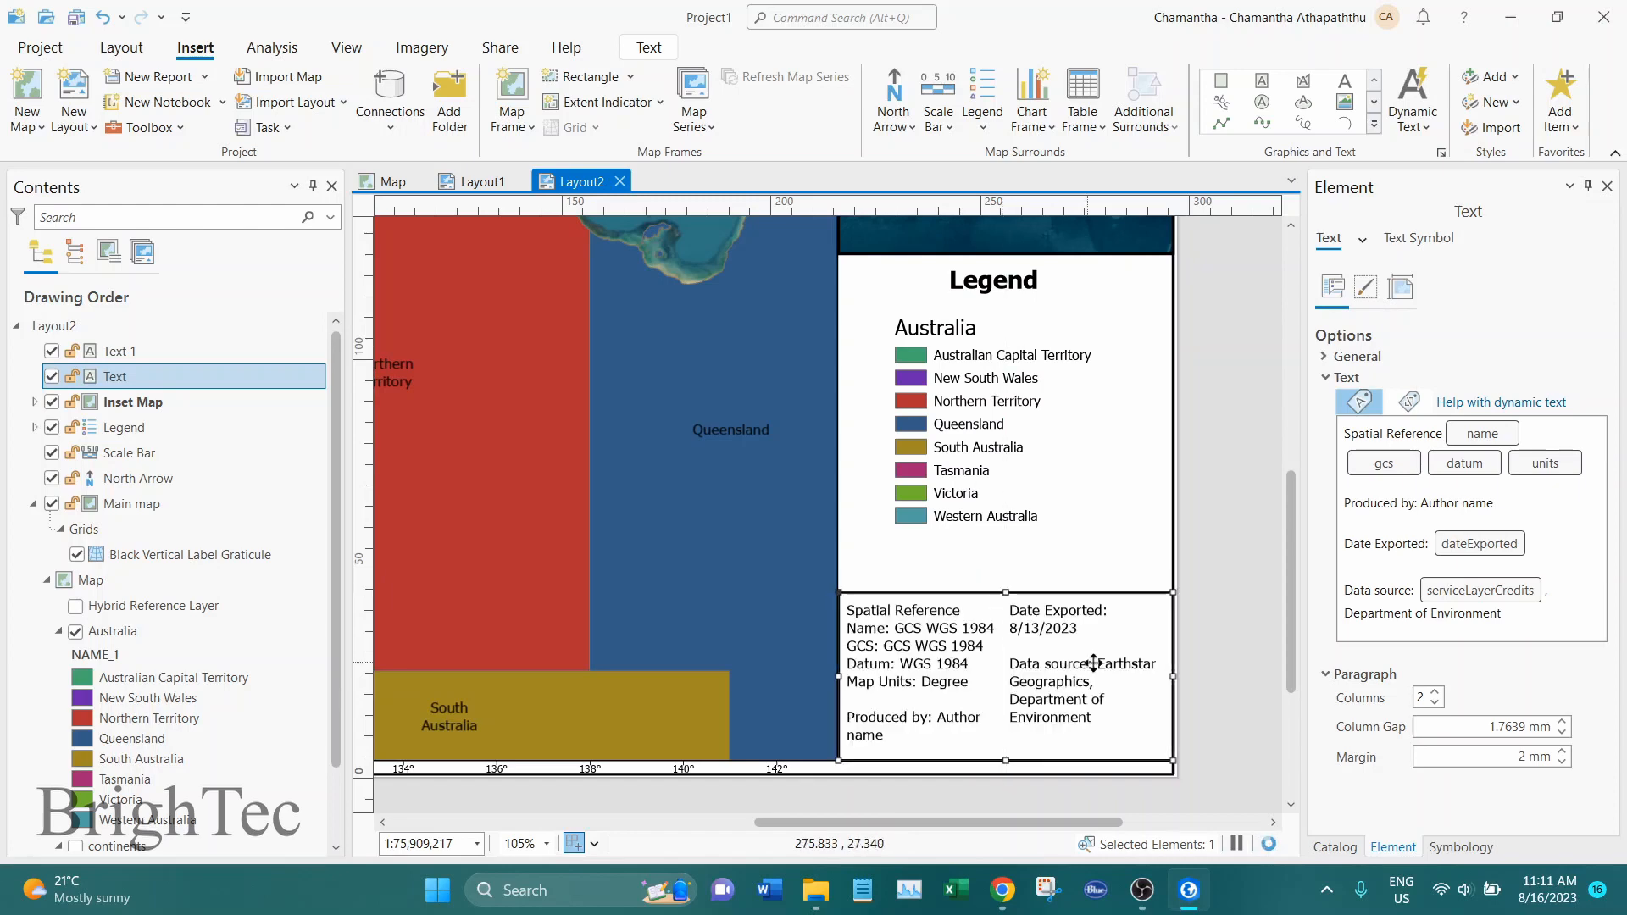
left_click(1230, 654)
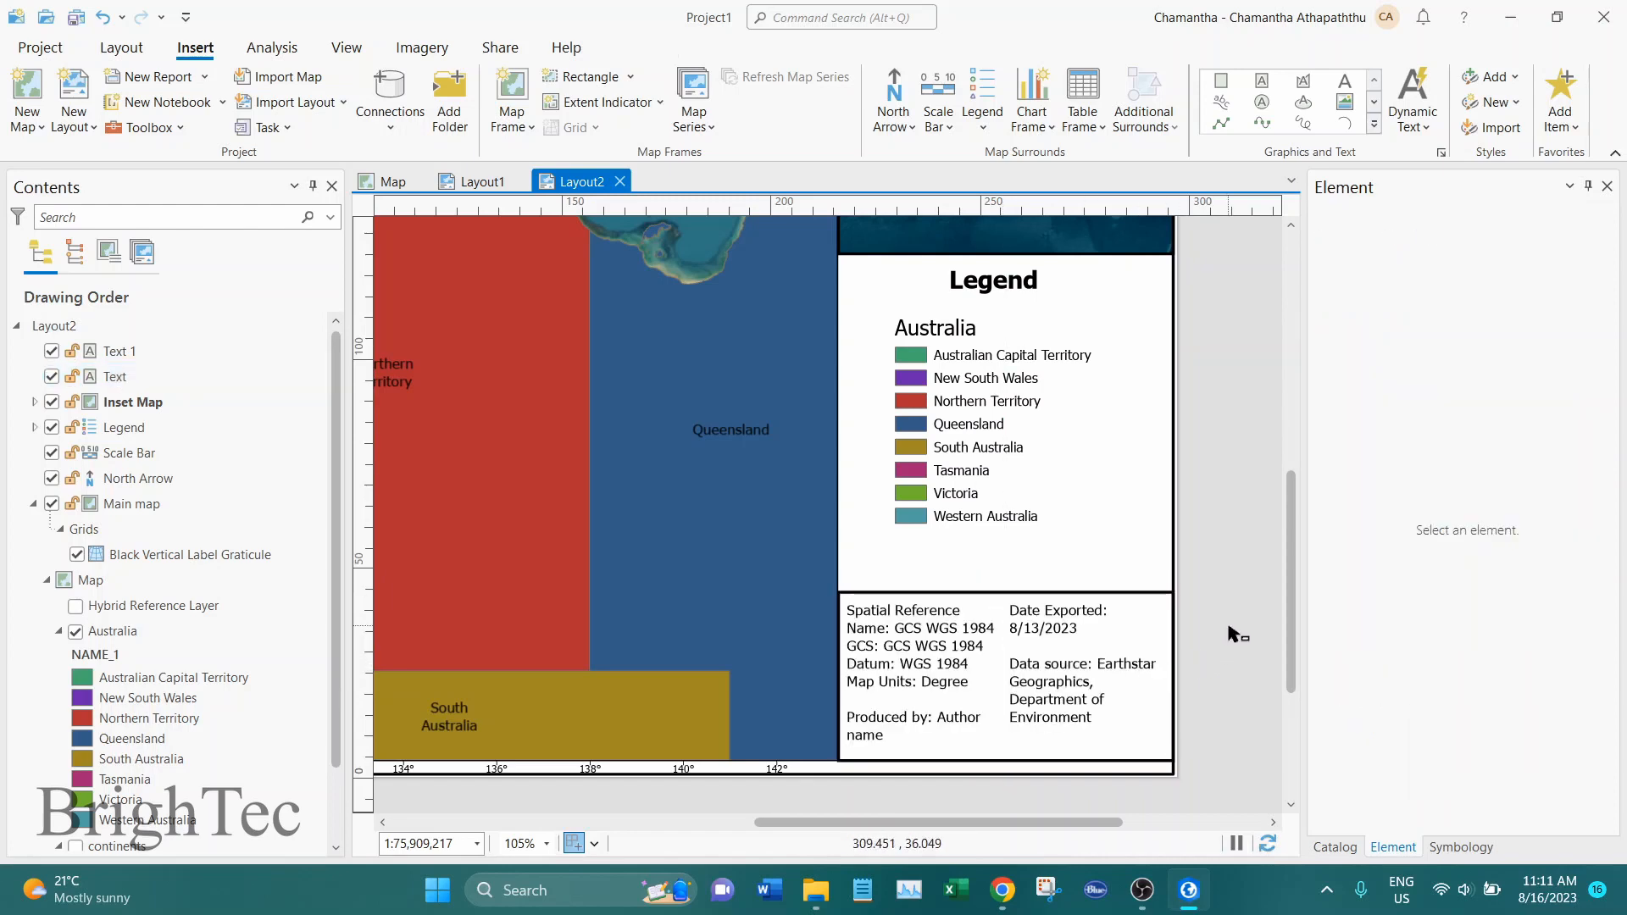
scroll(1233, 648, "down", 2)
left_click(1077, 518)
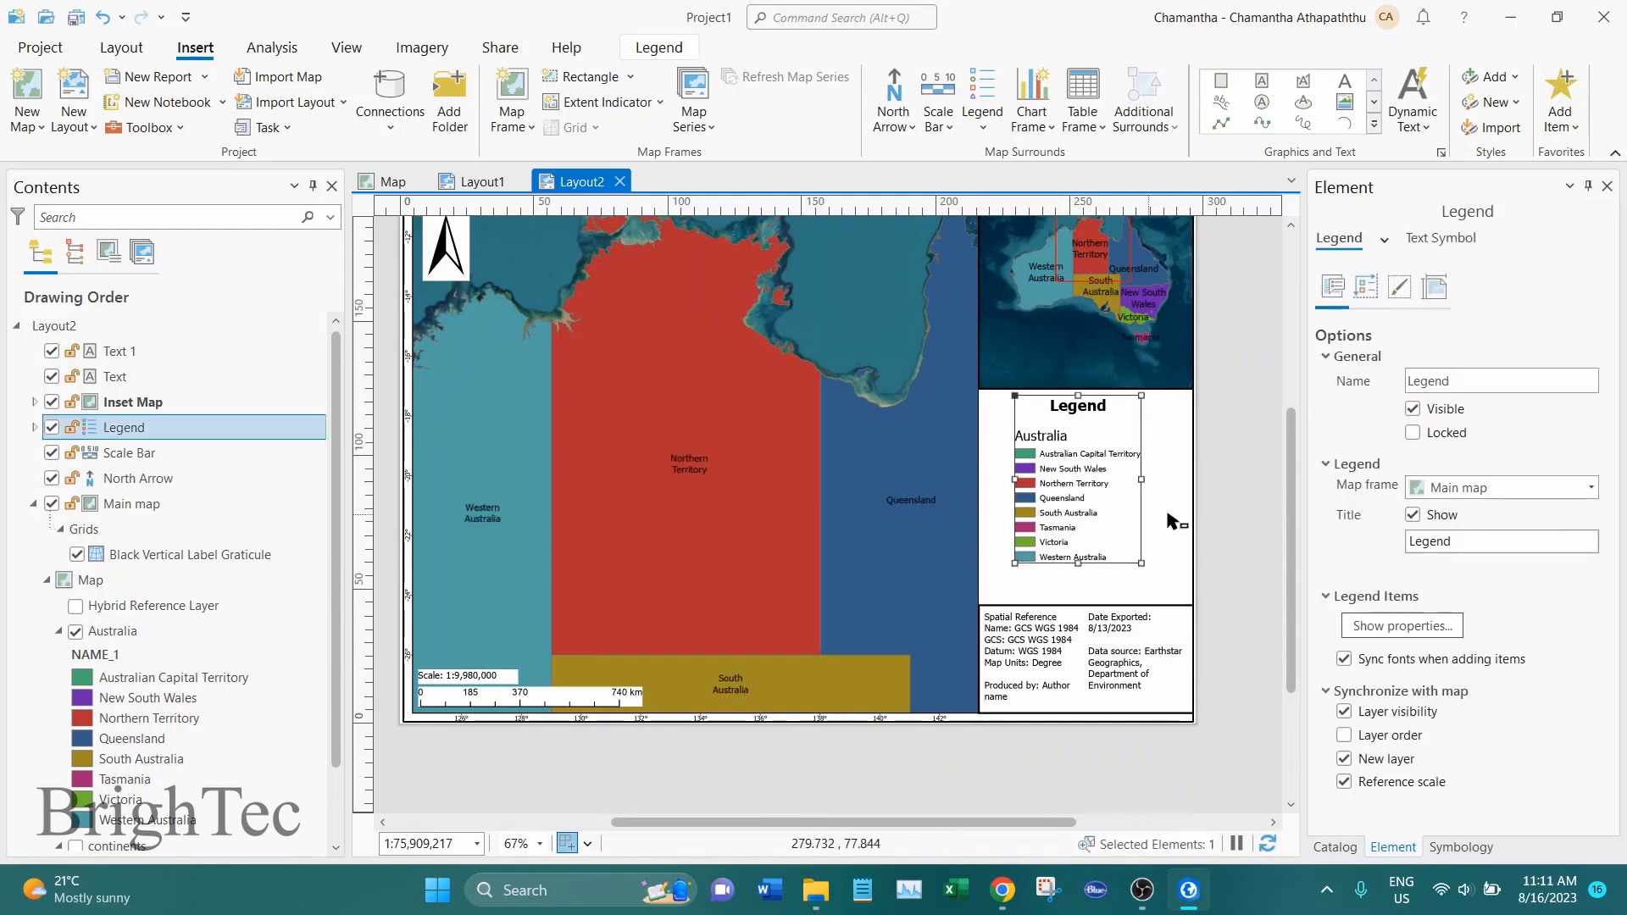
left_click(1042, 517)
scroll(1042, 521, "down", 1)
scroll(868, 517, "down", 2)
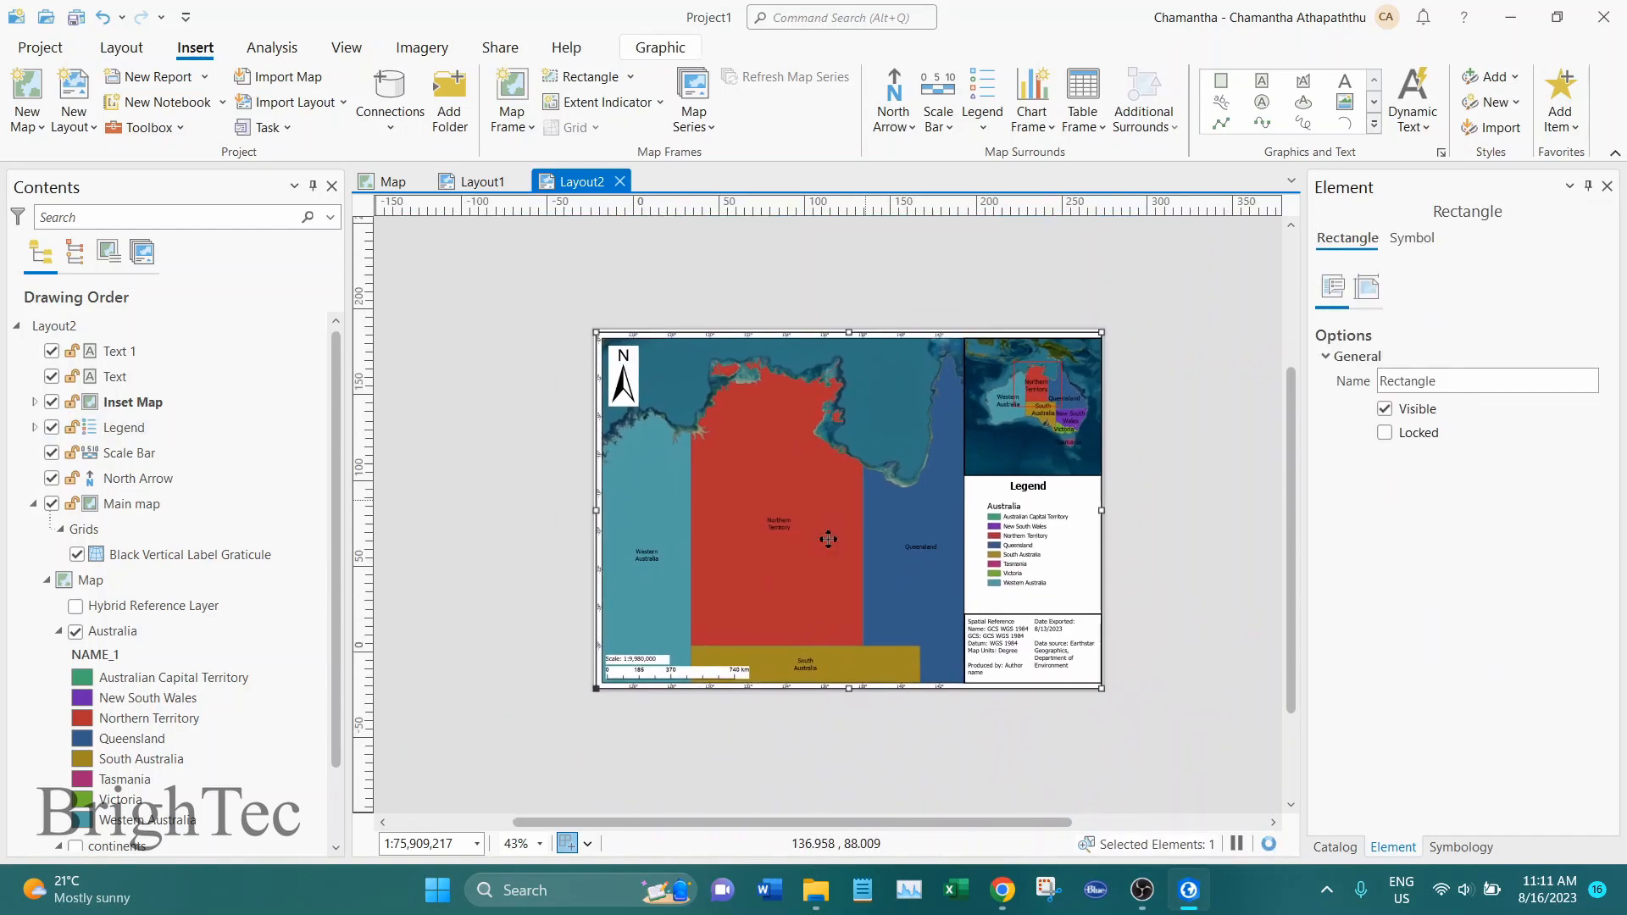
right_click(862, 498)
left_click(656, 43)
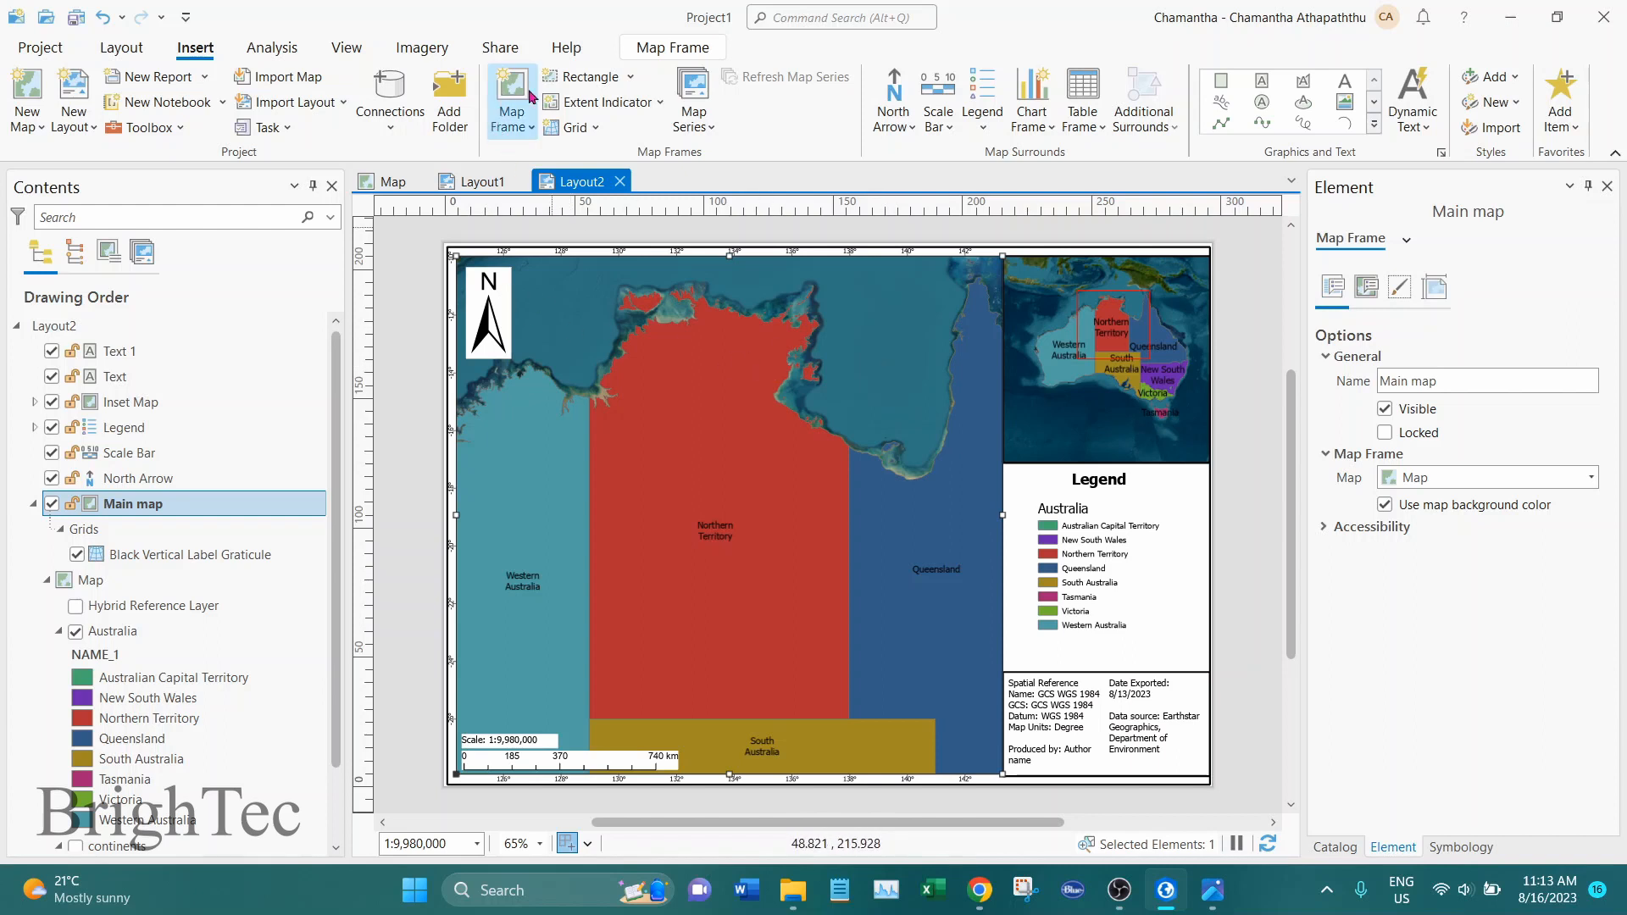
Step: Export the layout as a PNG named "Map 2.png" into the Exported Maps folder of Project1
left_click(500, 47)
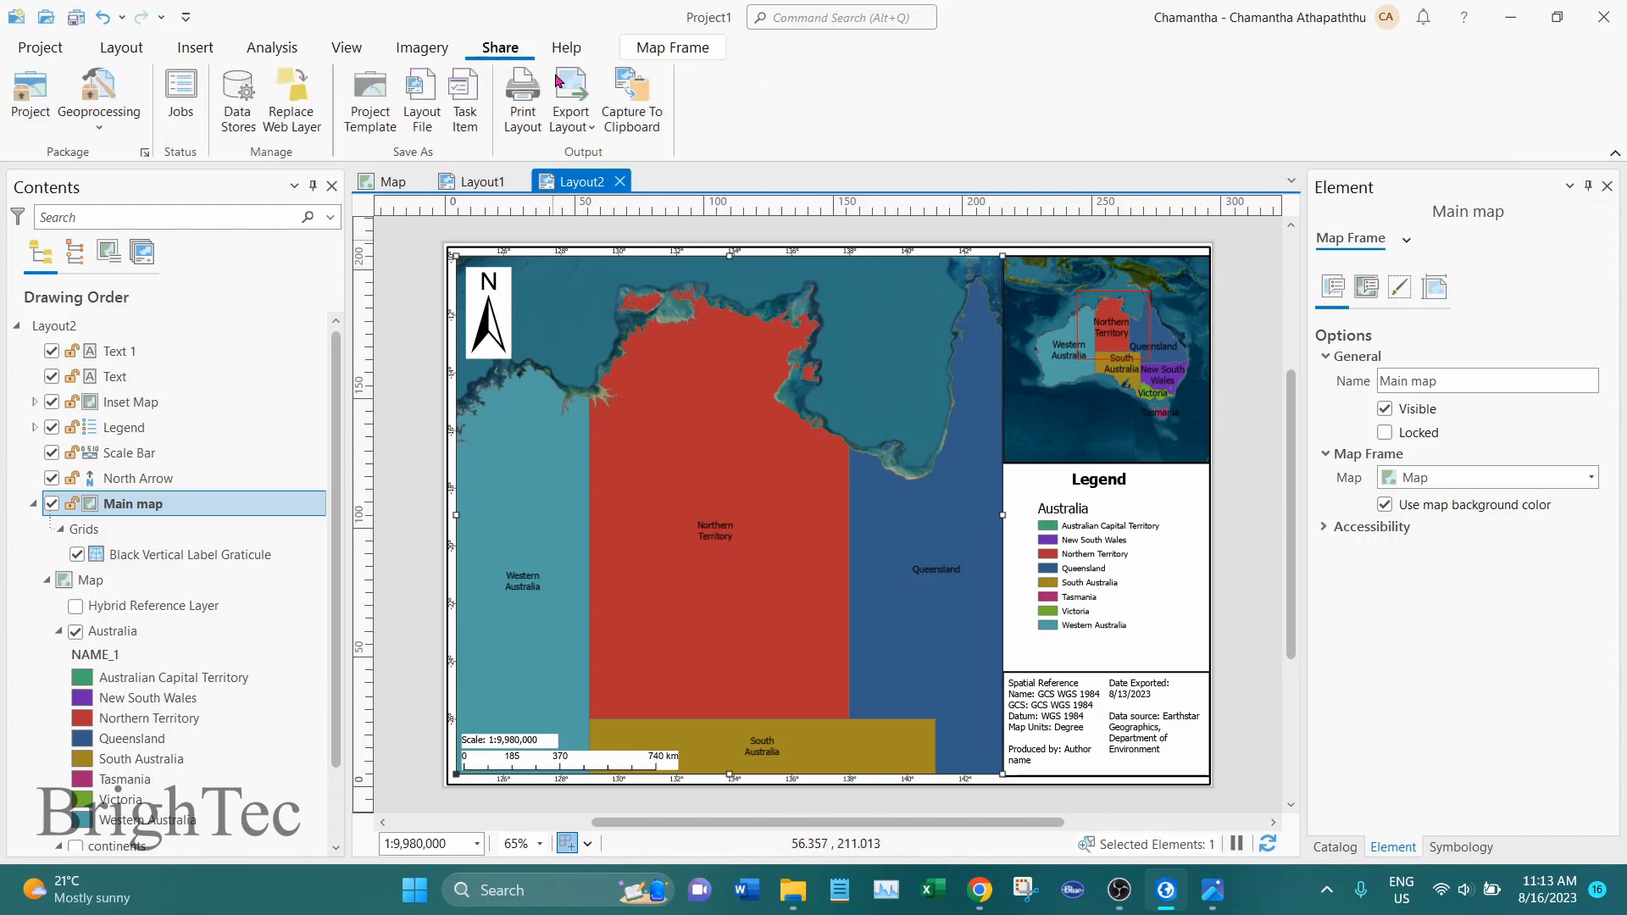
left_click(582, 78)
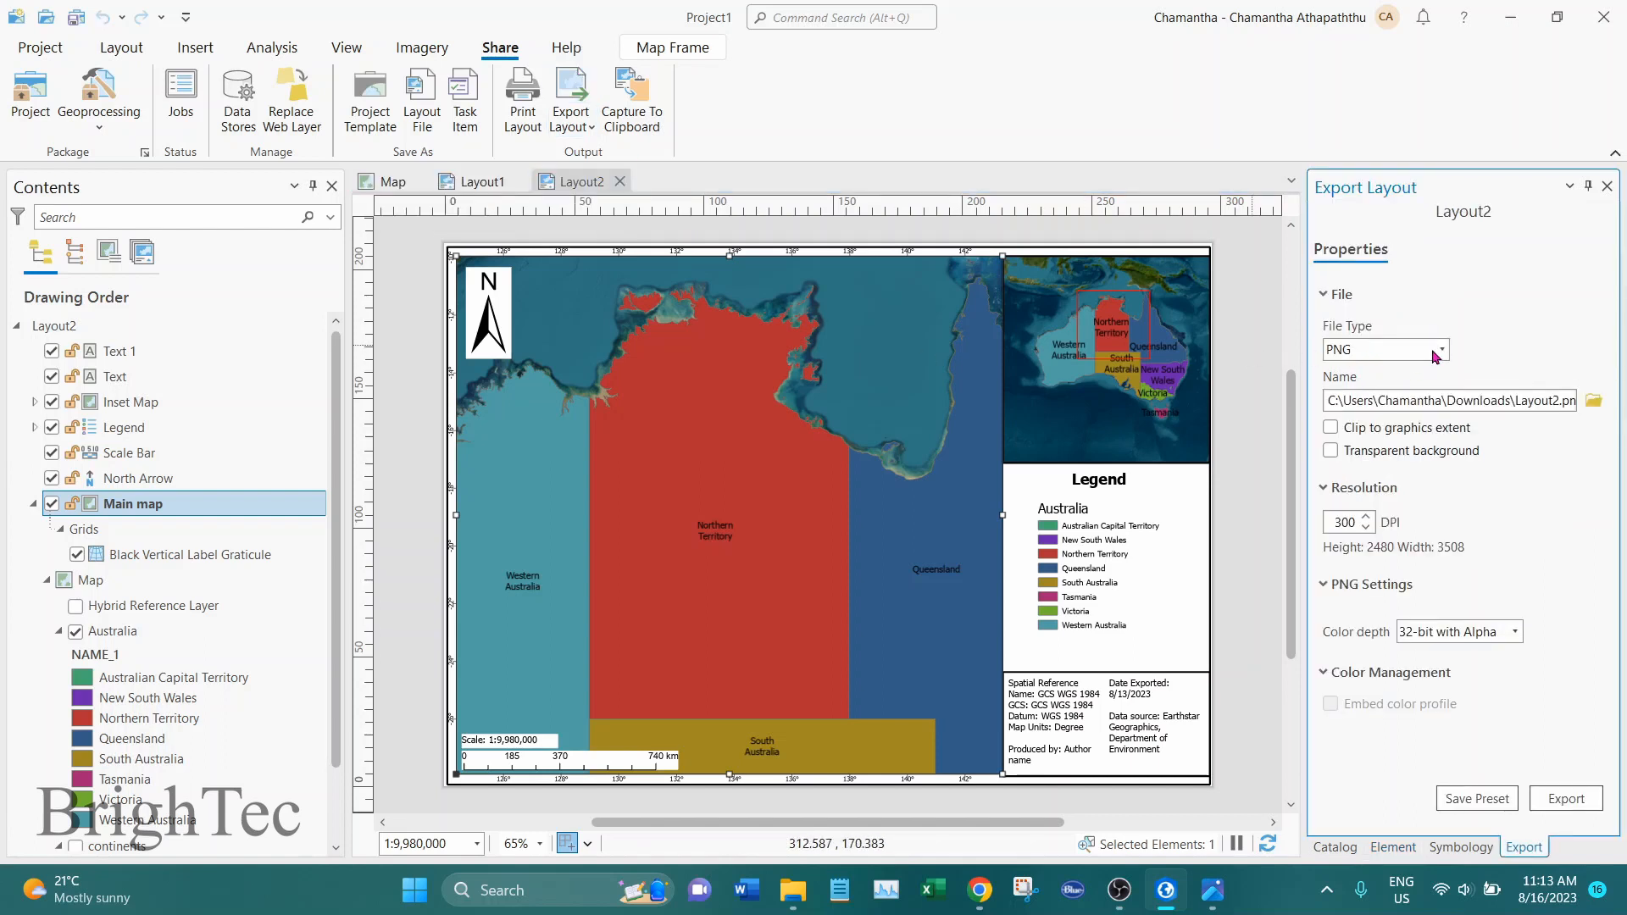
left_click(1593, 401)
left_click(767, 206)
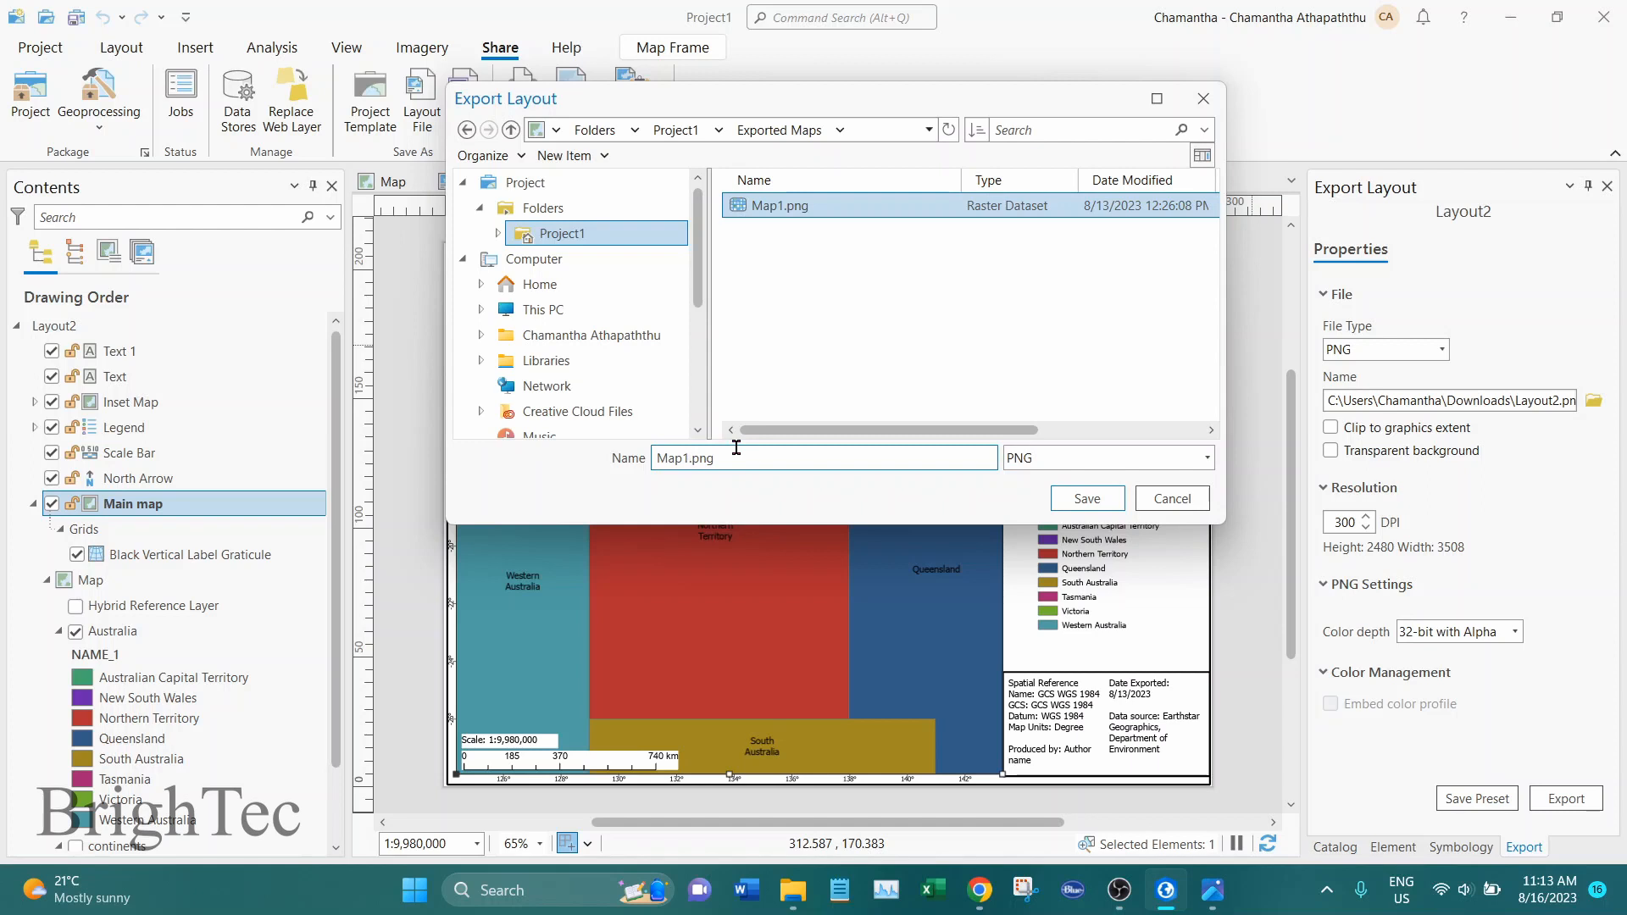
key("BackSpace")
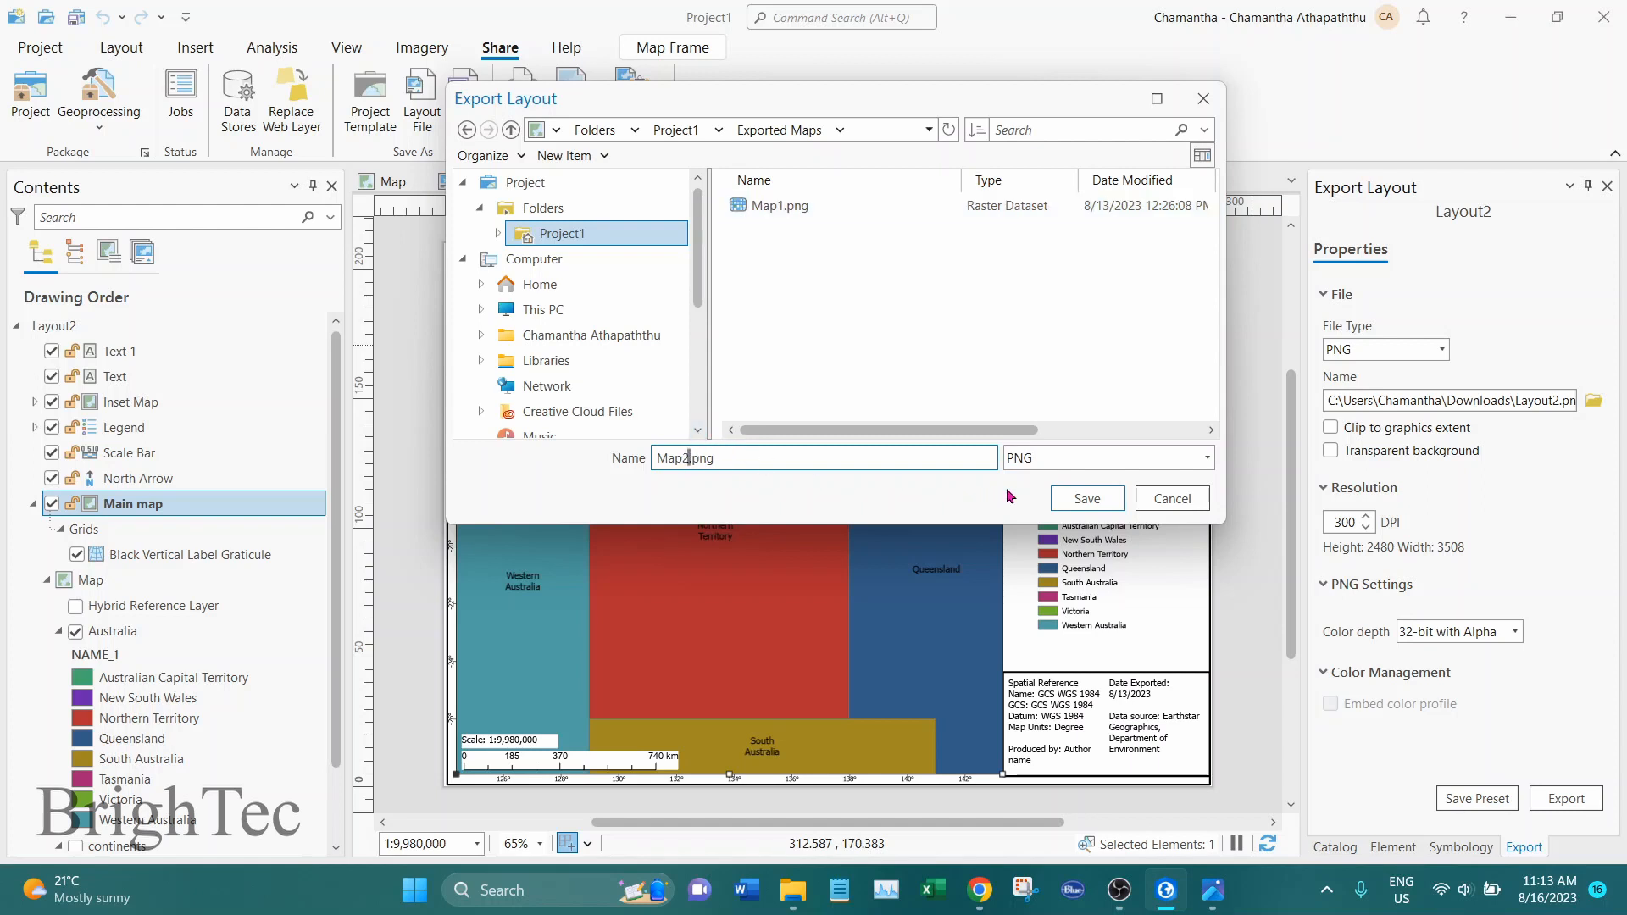
type("2")
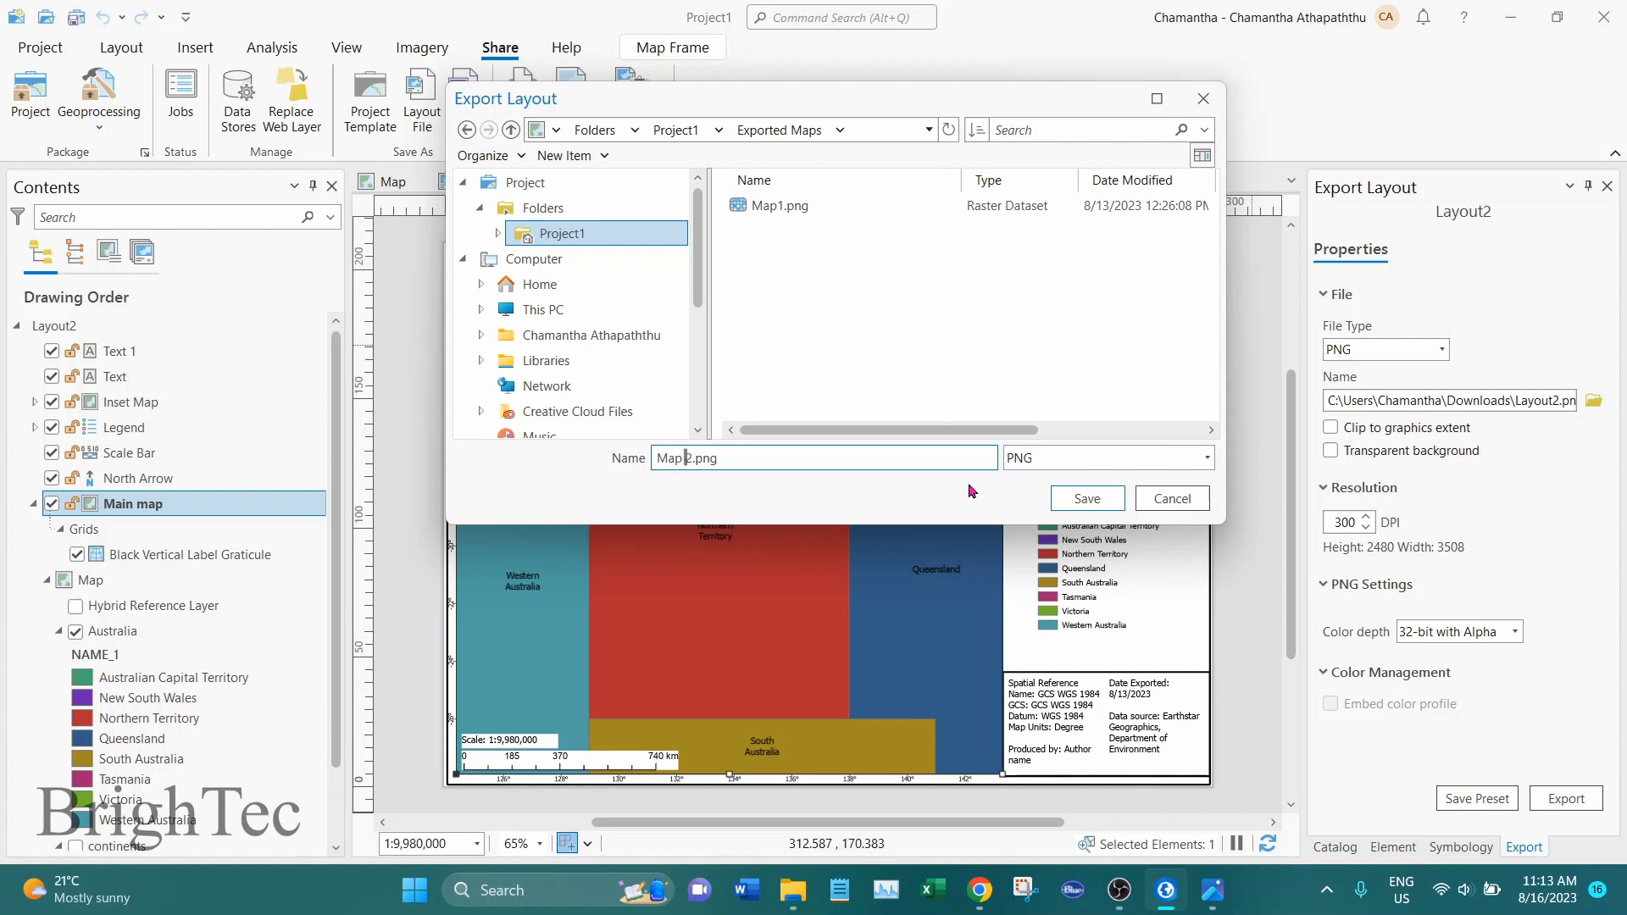
left_click(1068, 500)
left_click(1563, 796)
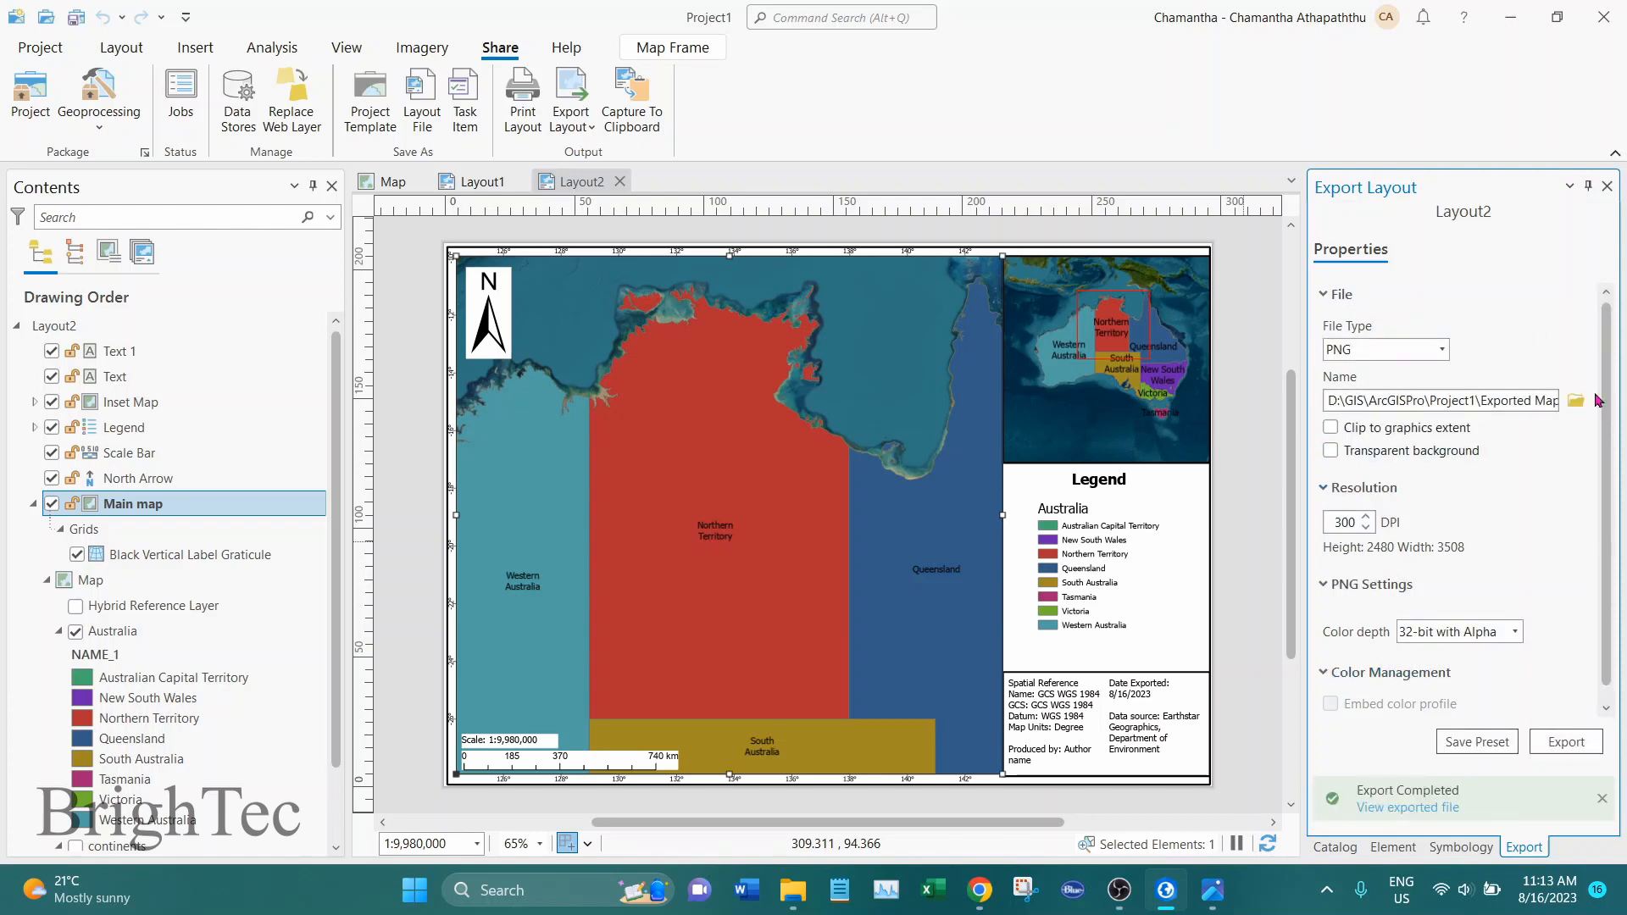
Step: Open the Project1 folder in File Explorer from its catalog folder connection and go to the Exported Maps subfolder
left_click(1335, 846)
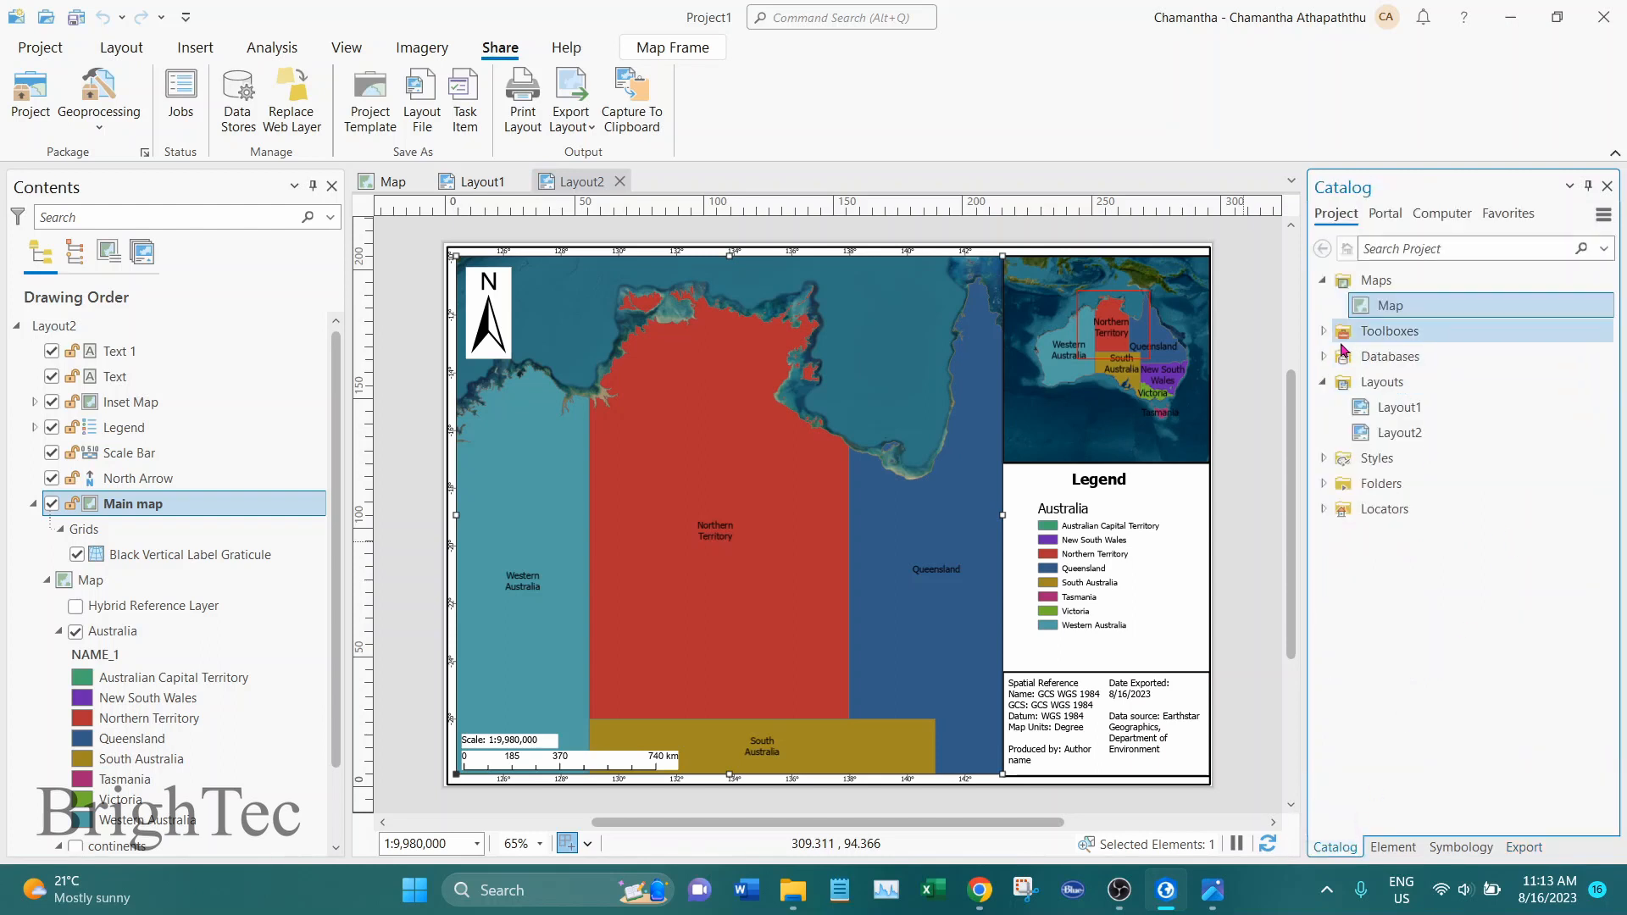
left_click(1325, 484)
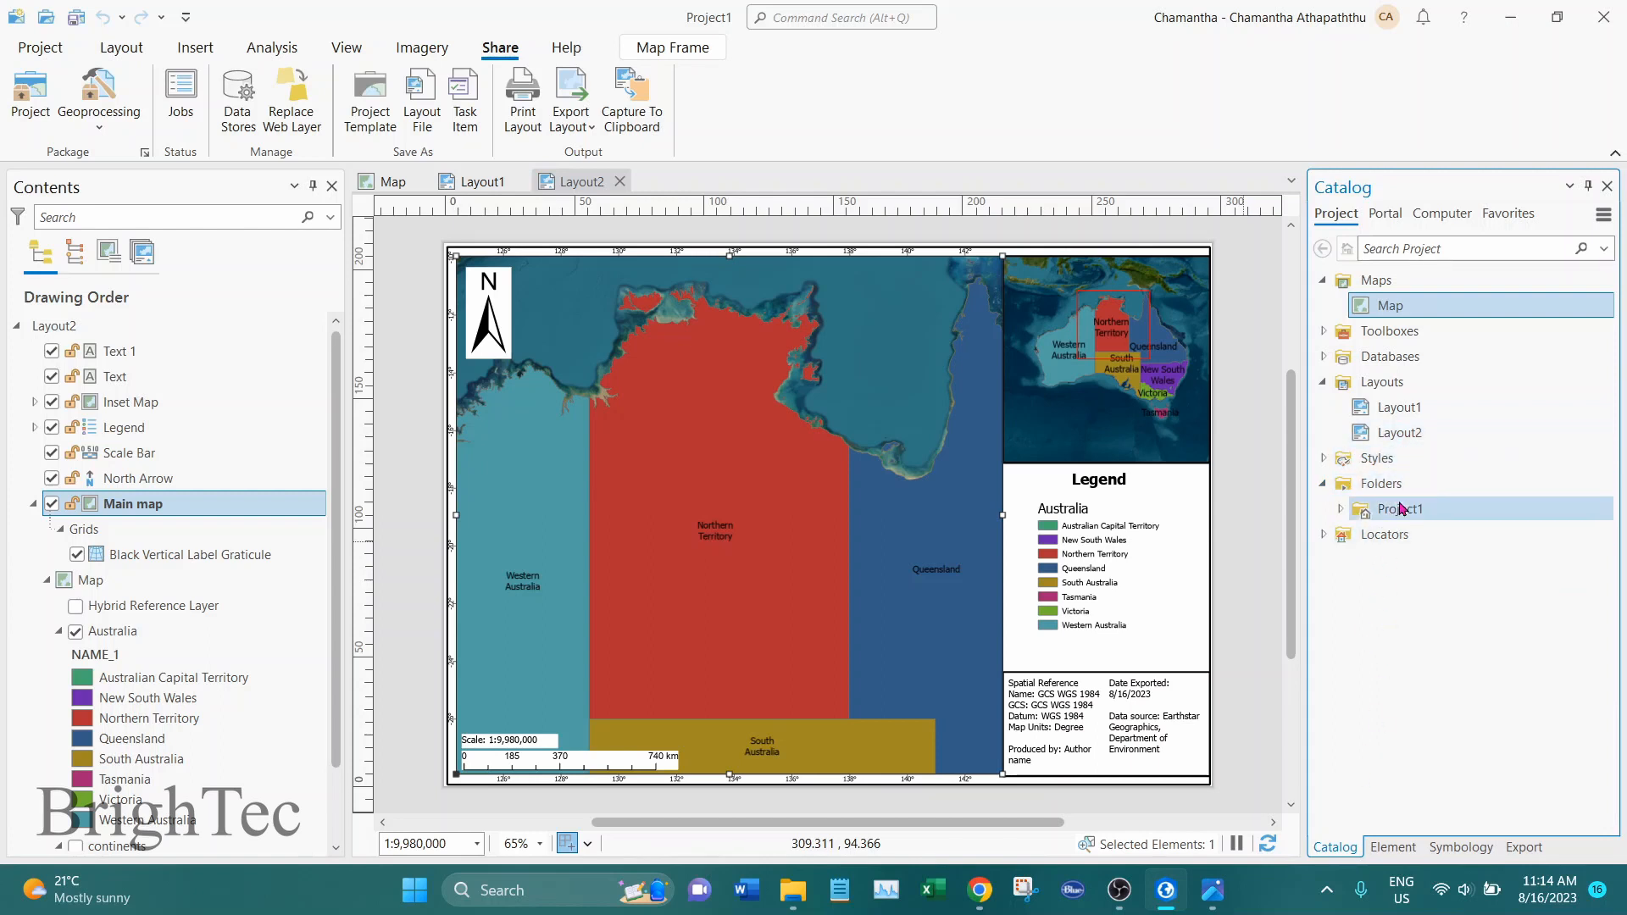
mouse_move(1403, 510)
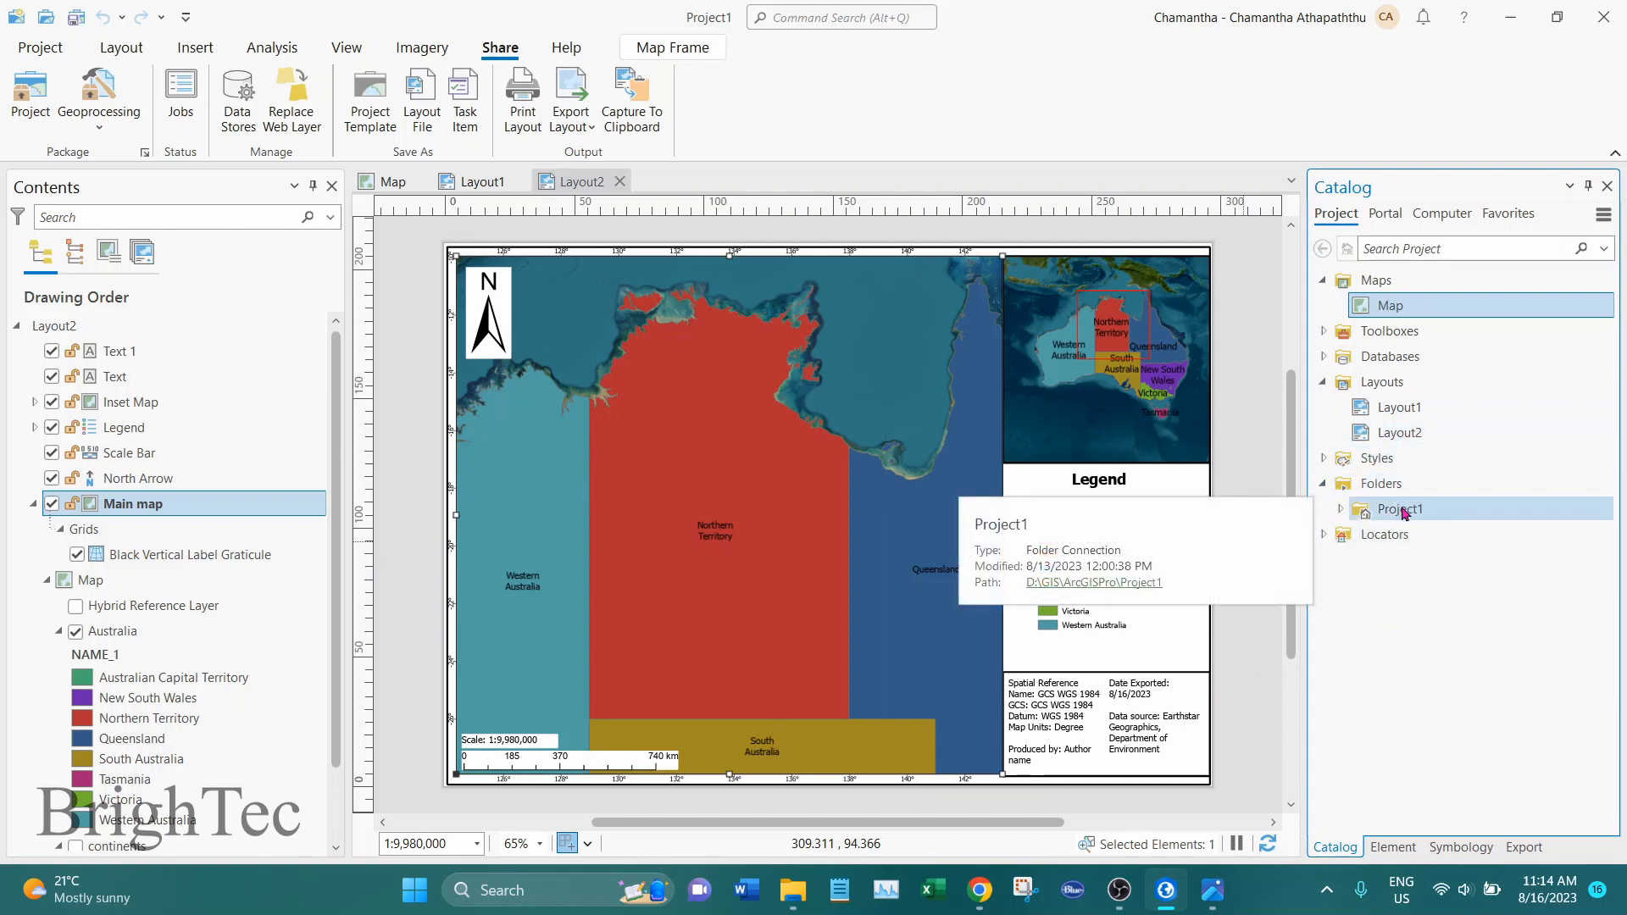
left_click(1129, 584)
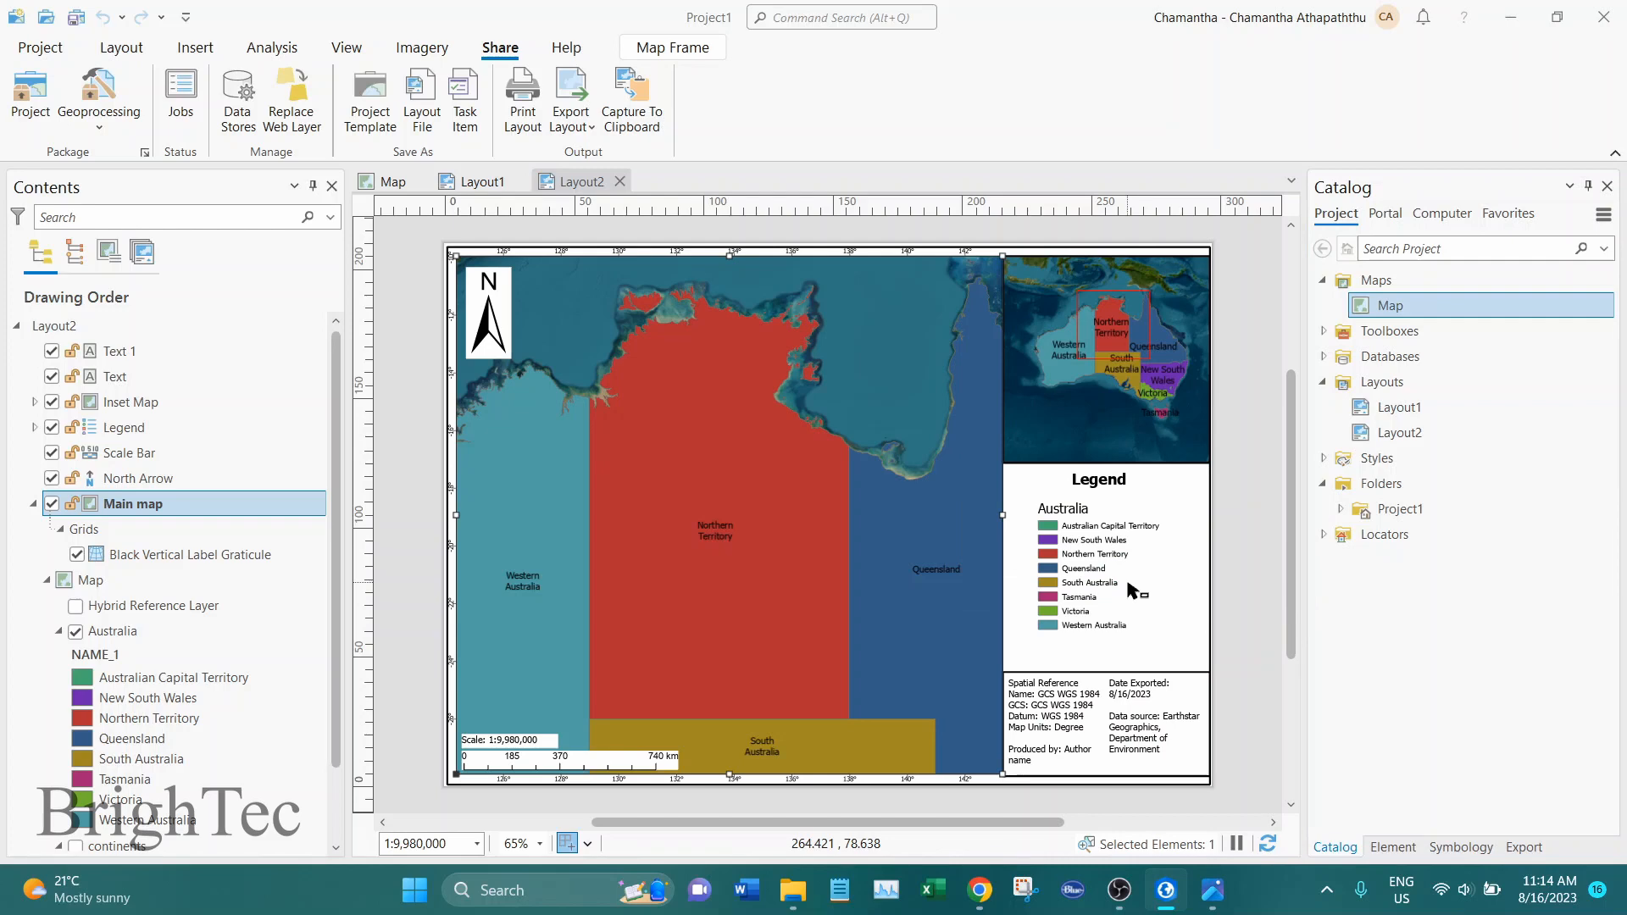
left_click_drag(1203, 2, 745, 112)
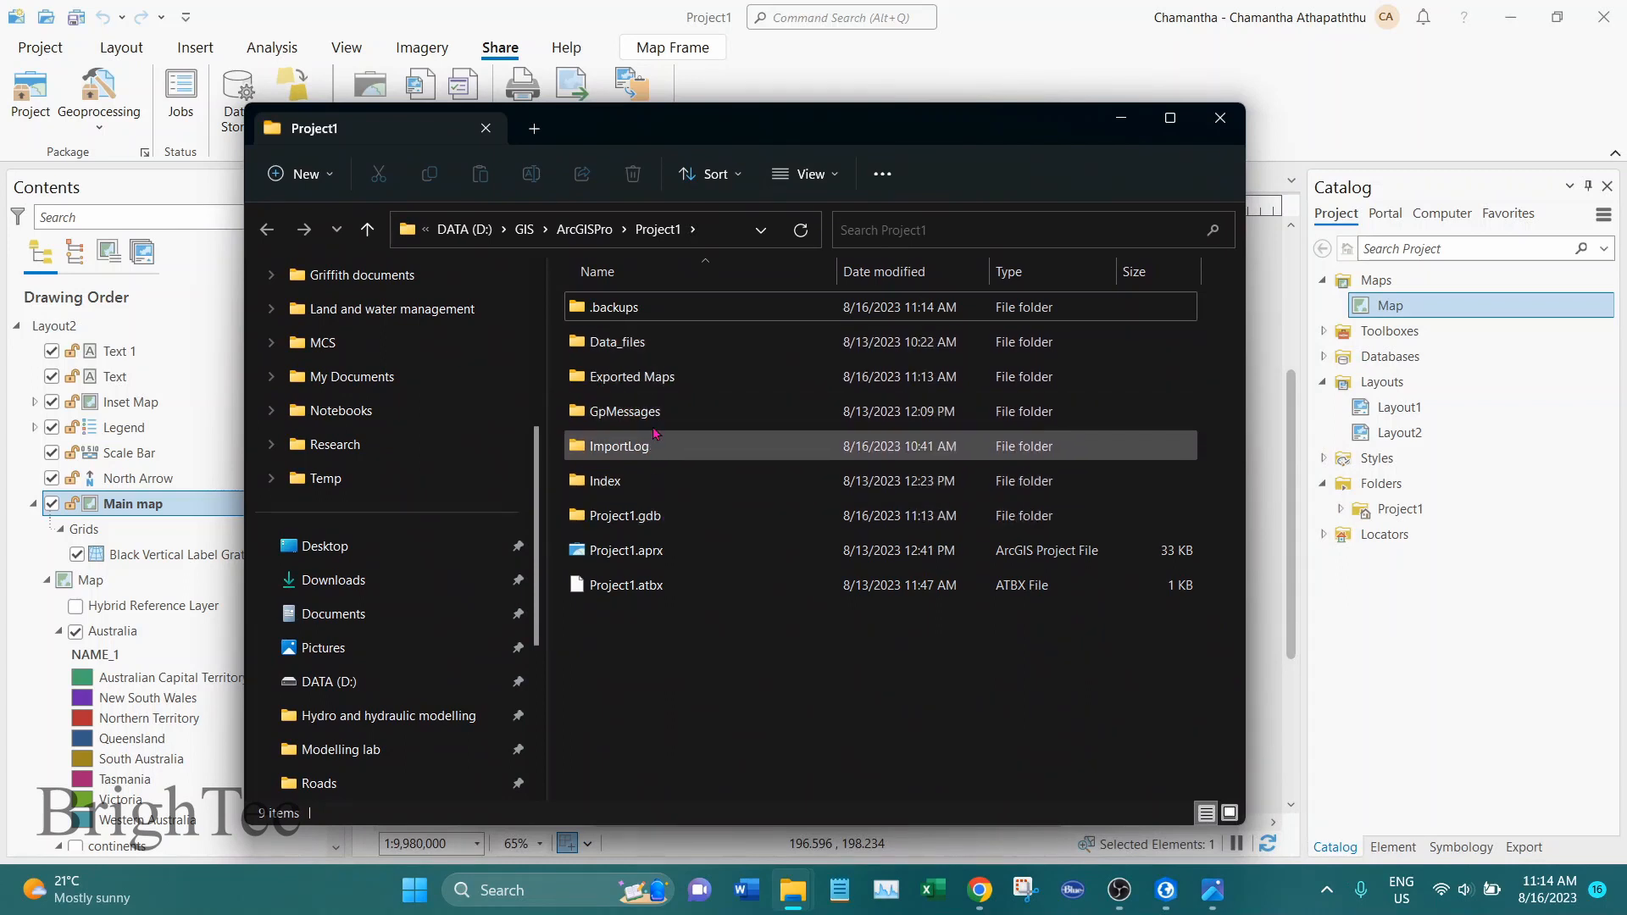
double_click(669, 377)
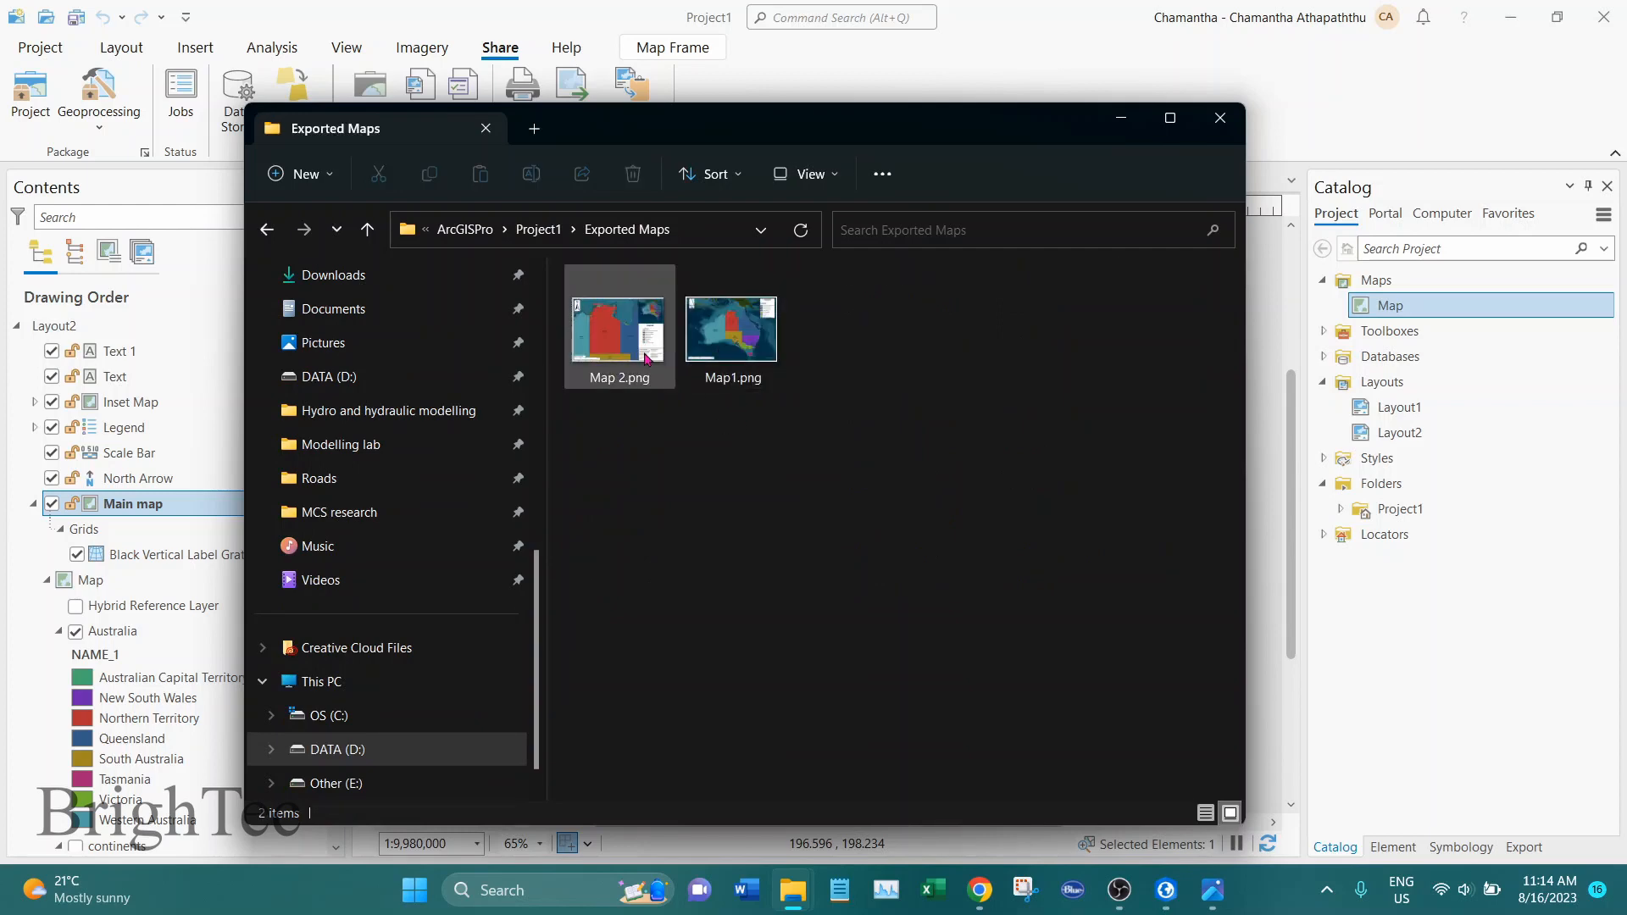
Step: View the exported Map 2.png in a widened image viewer window, then return to ArcGIS Pro
left_click(660, 360)
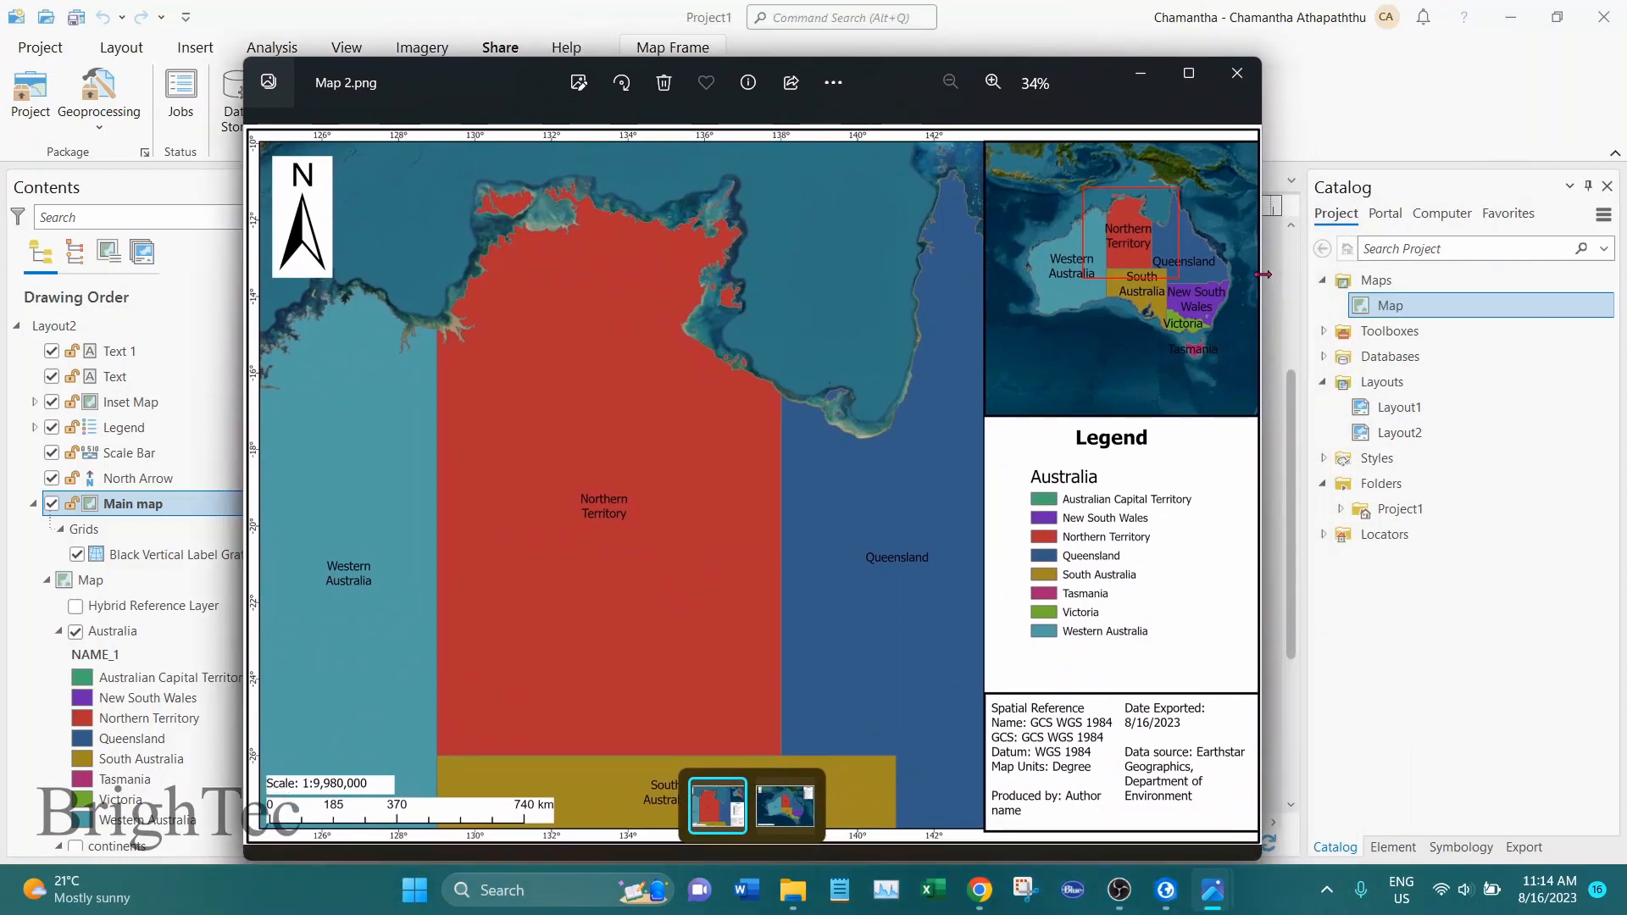
left_click_drag(1263, 274, 1385, 277)
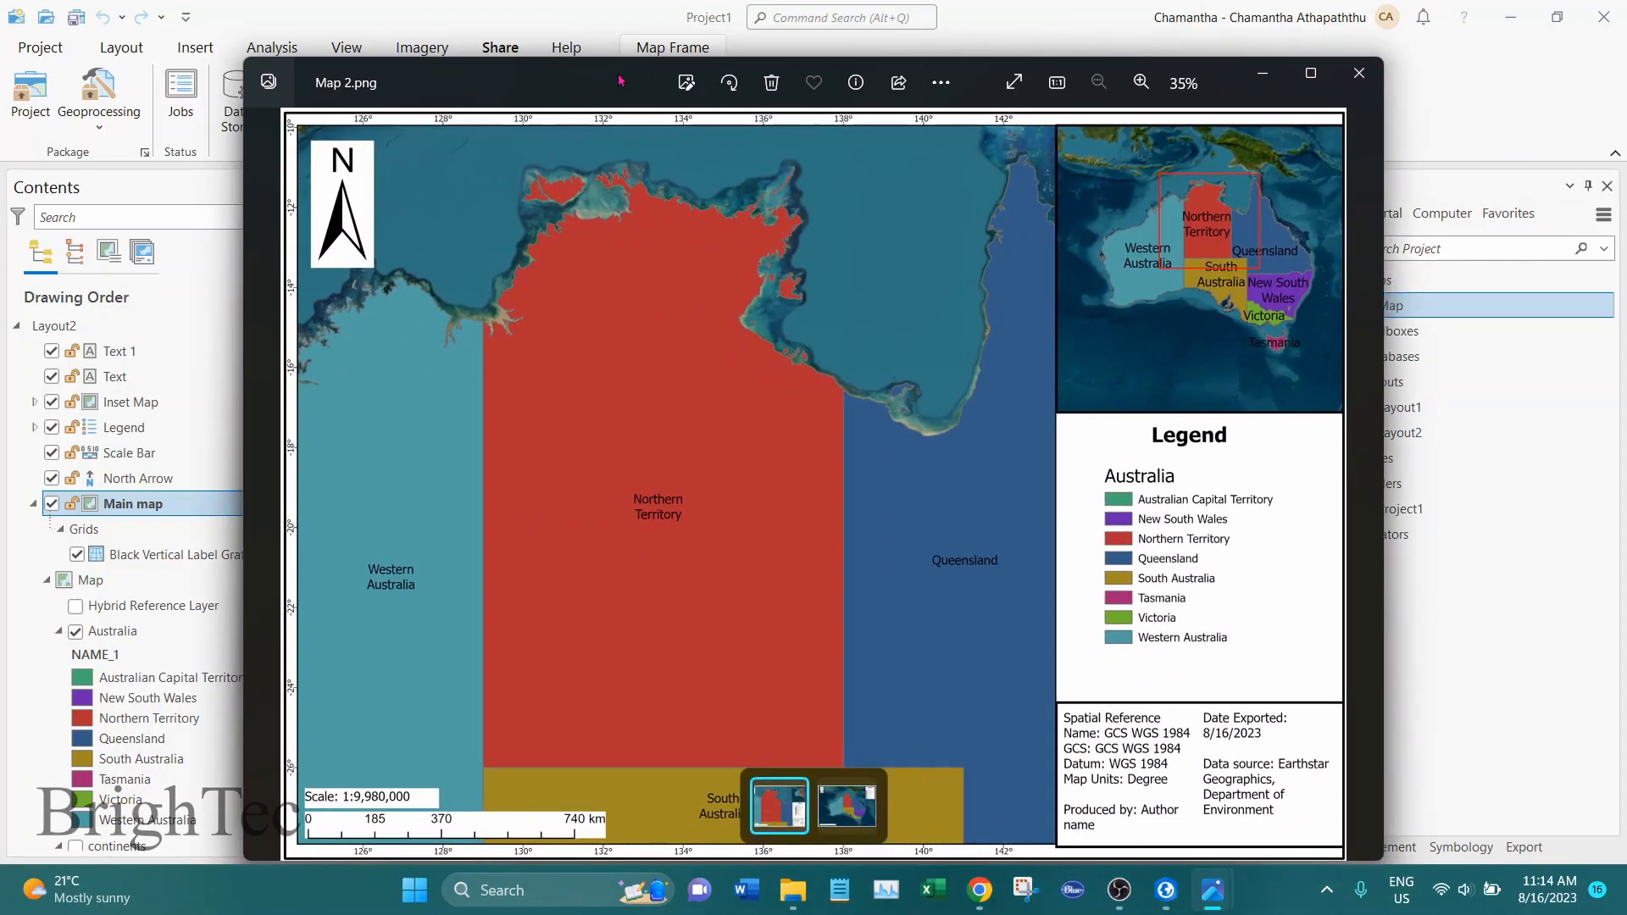
left_click_drag(620, 81, 566, 79)
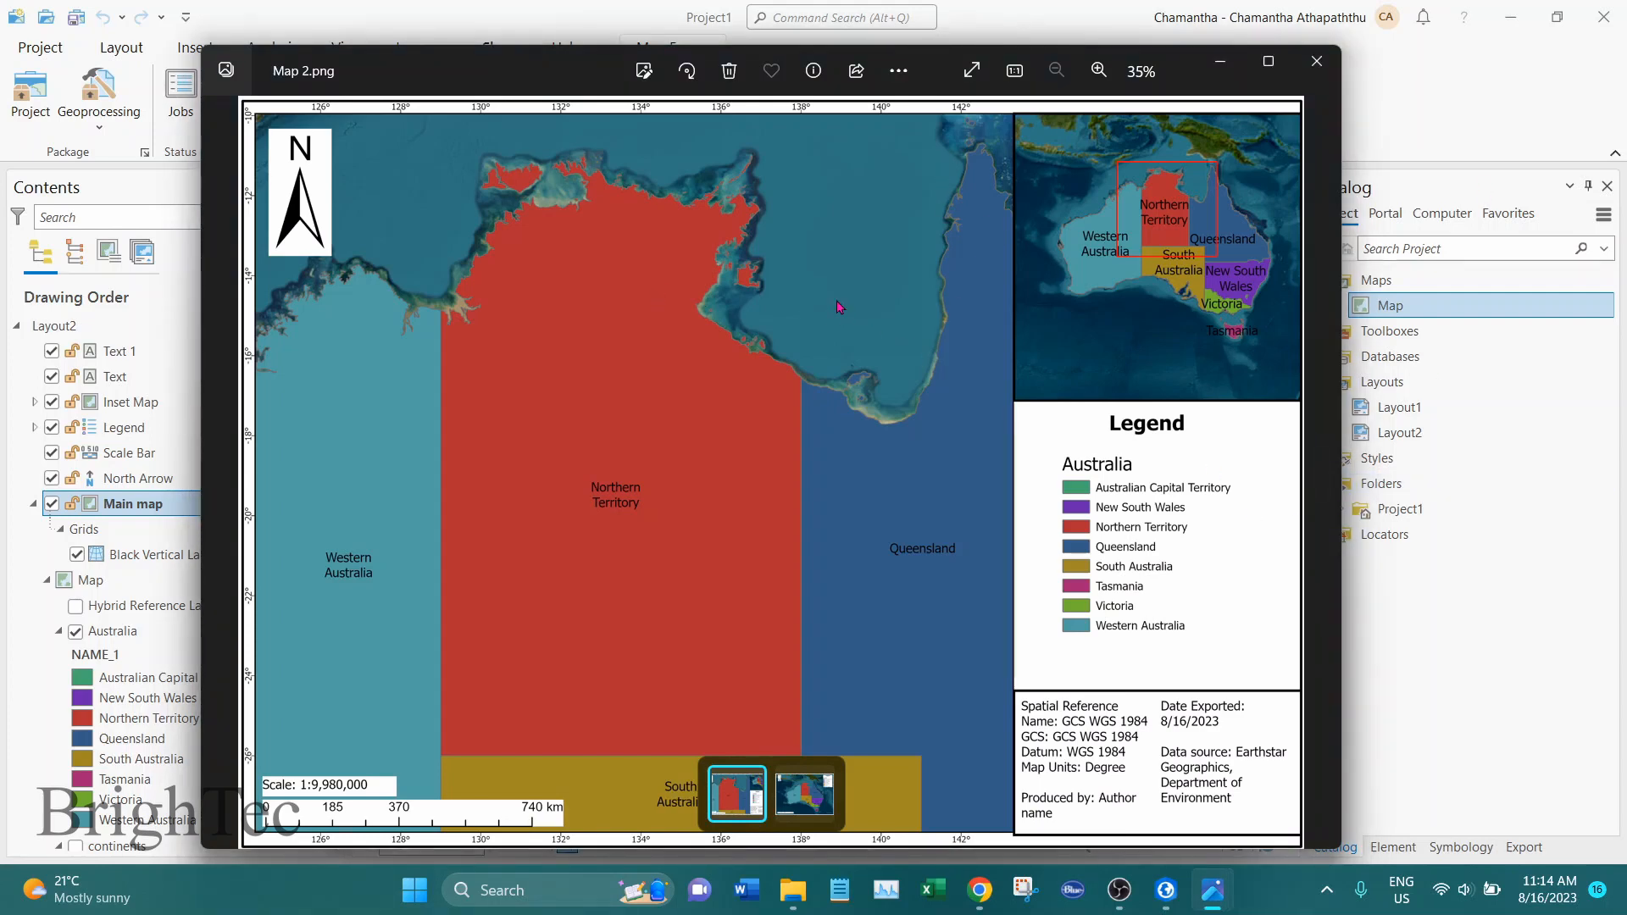
left_click(1384, 104)
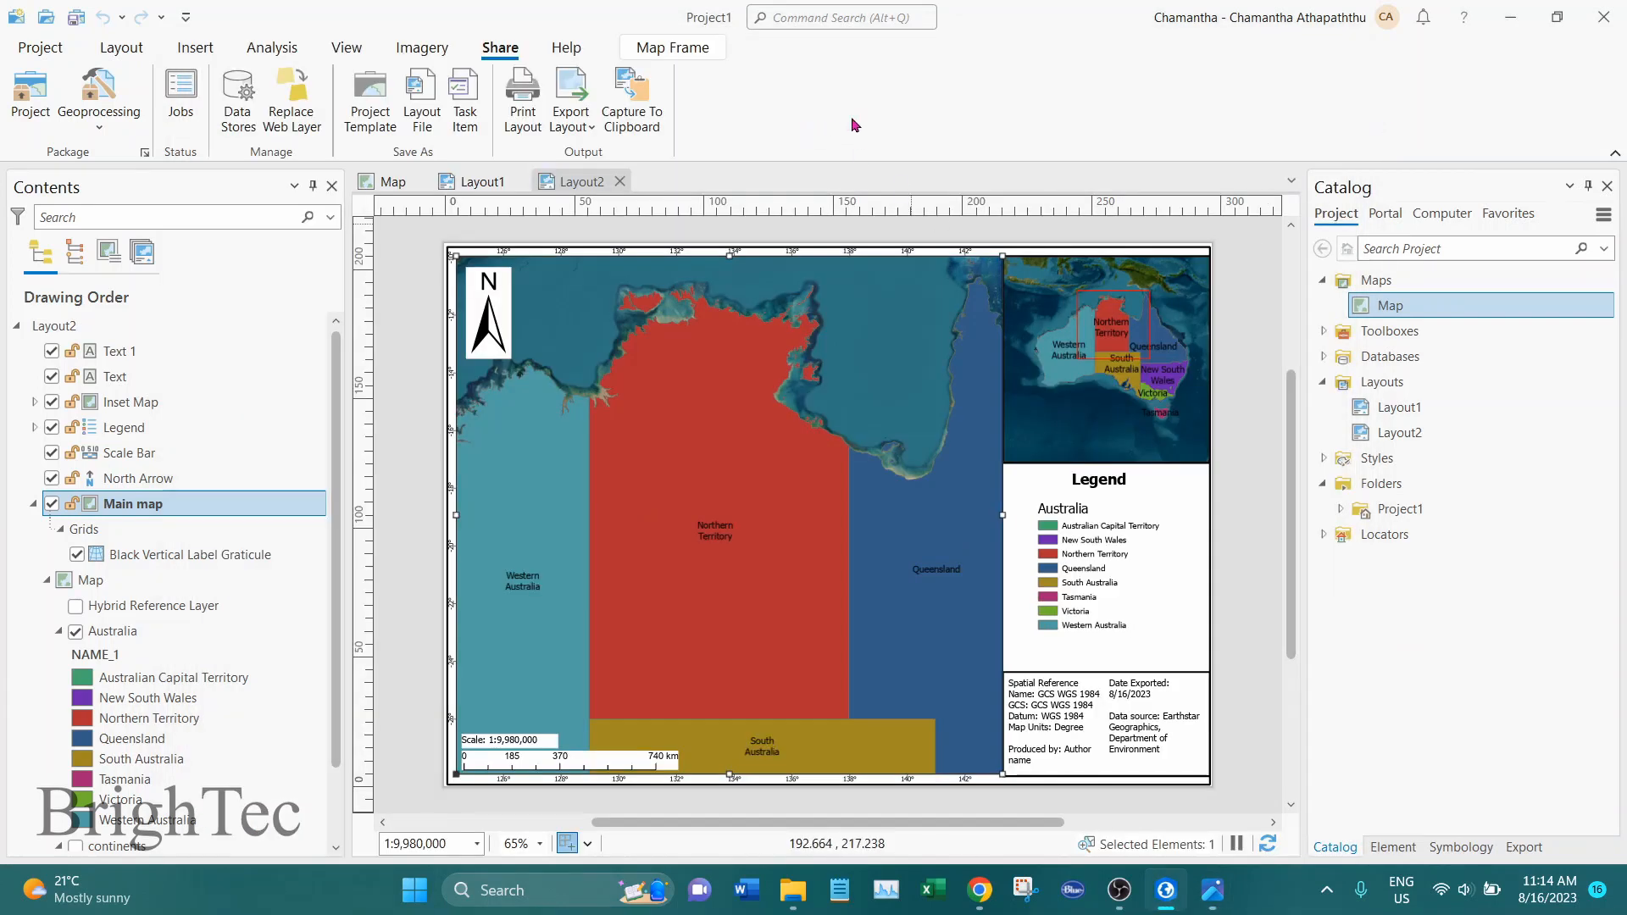
Step: Save the project with the Layout2 view active and select the inset map frame
left_click(582, 182)
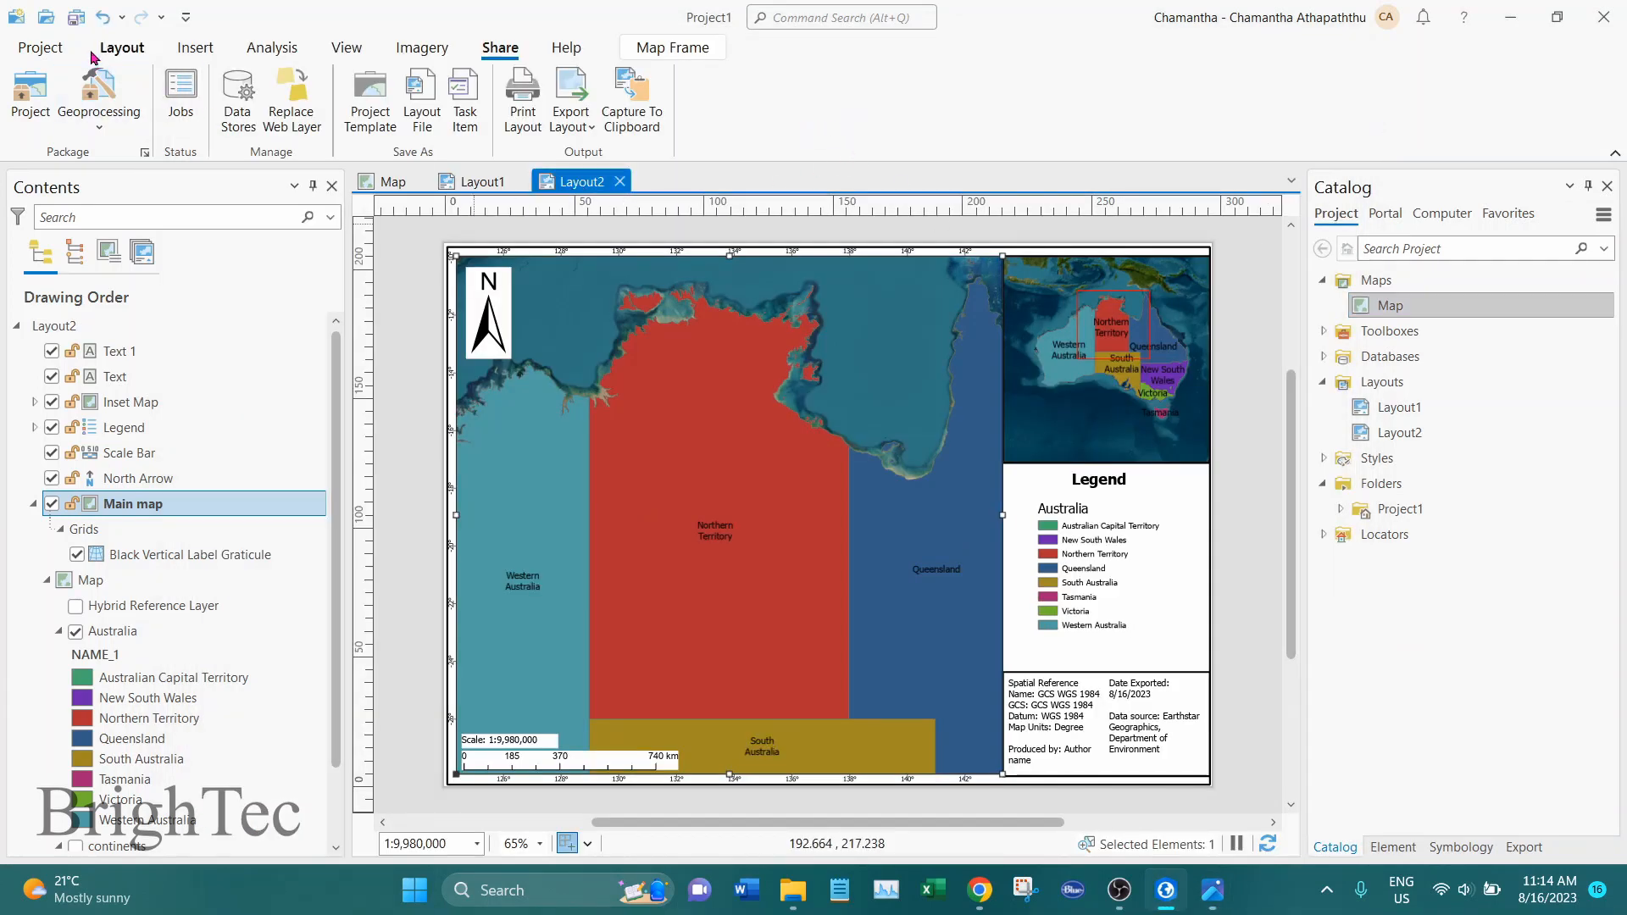
left_click(75, 24)
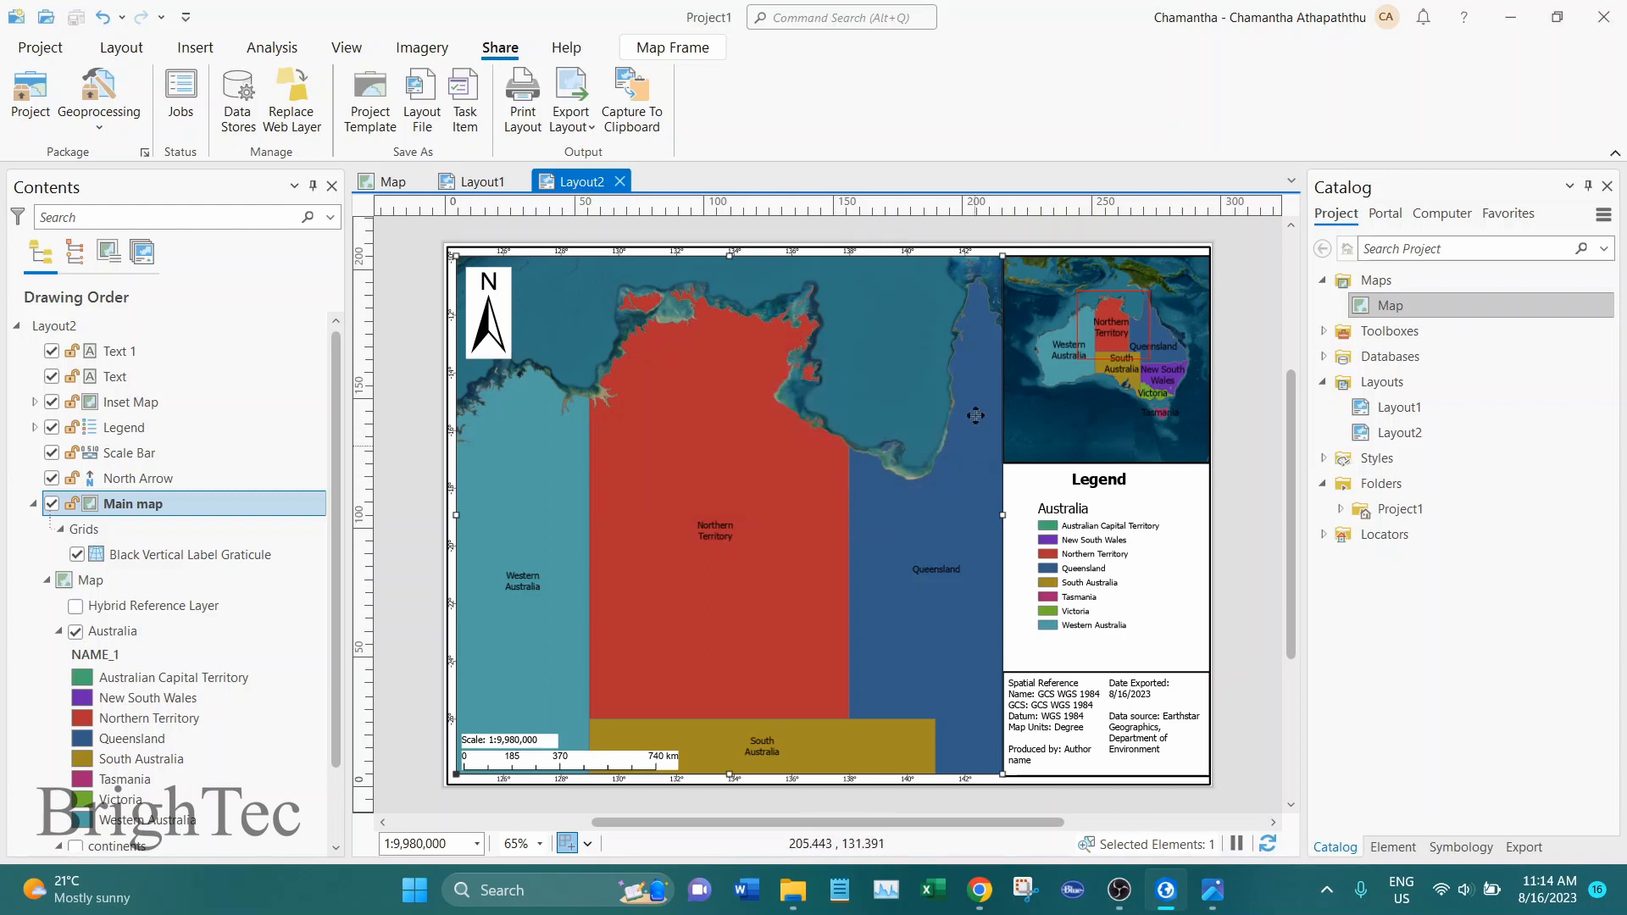
left_click(1075, 310)
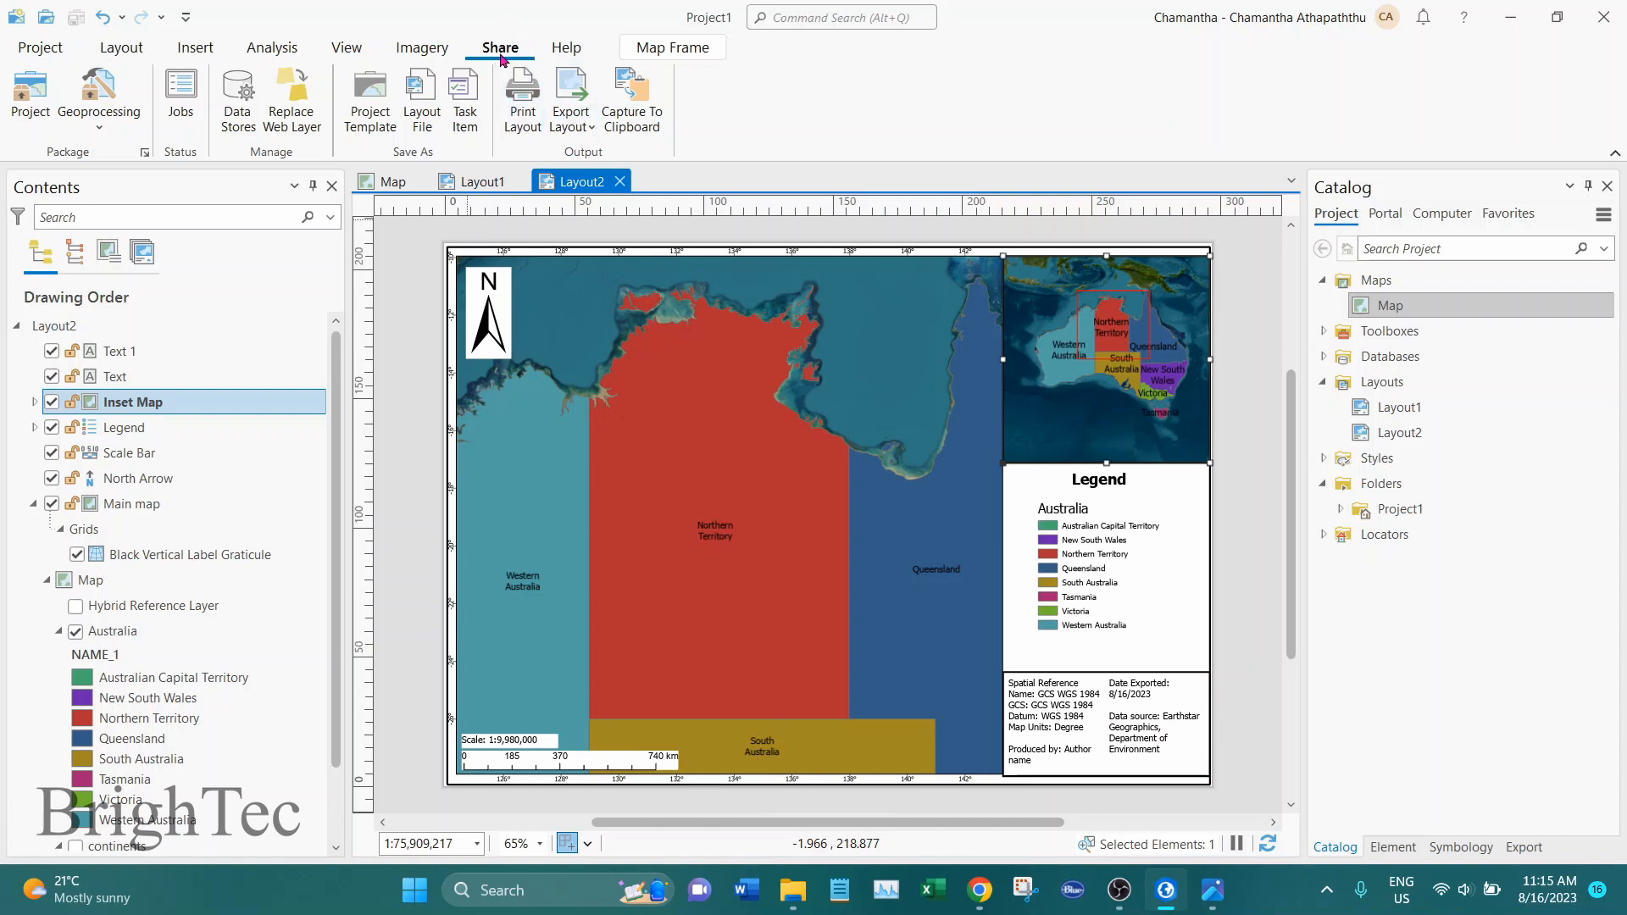
Step: Save the layout as a layout file named Landscapewithinsetmap.pagx in the Project1 folder
left_click(423, 119)
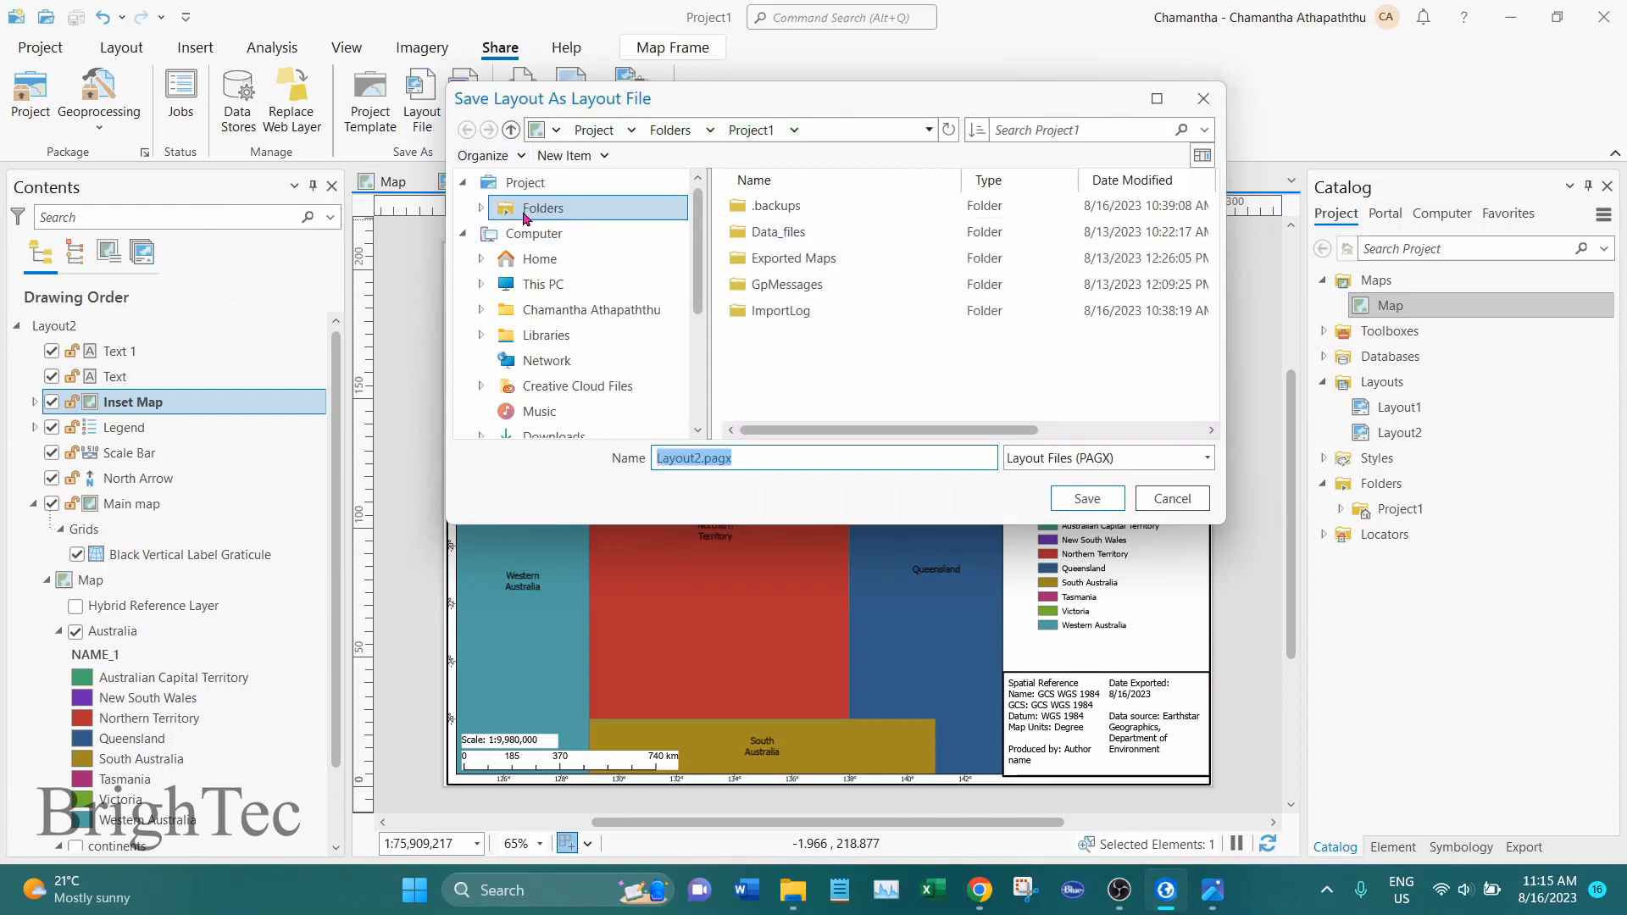
left_click(482, 209)
left_click(562, 233)
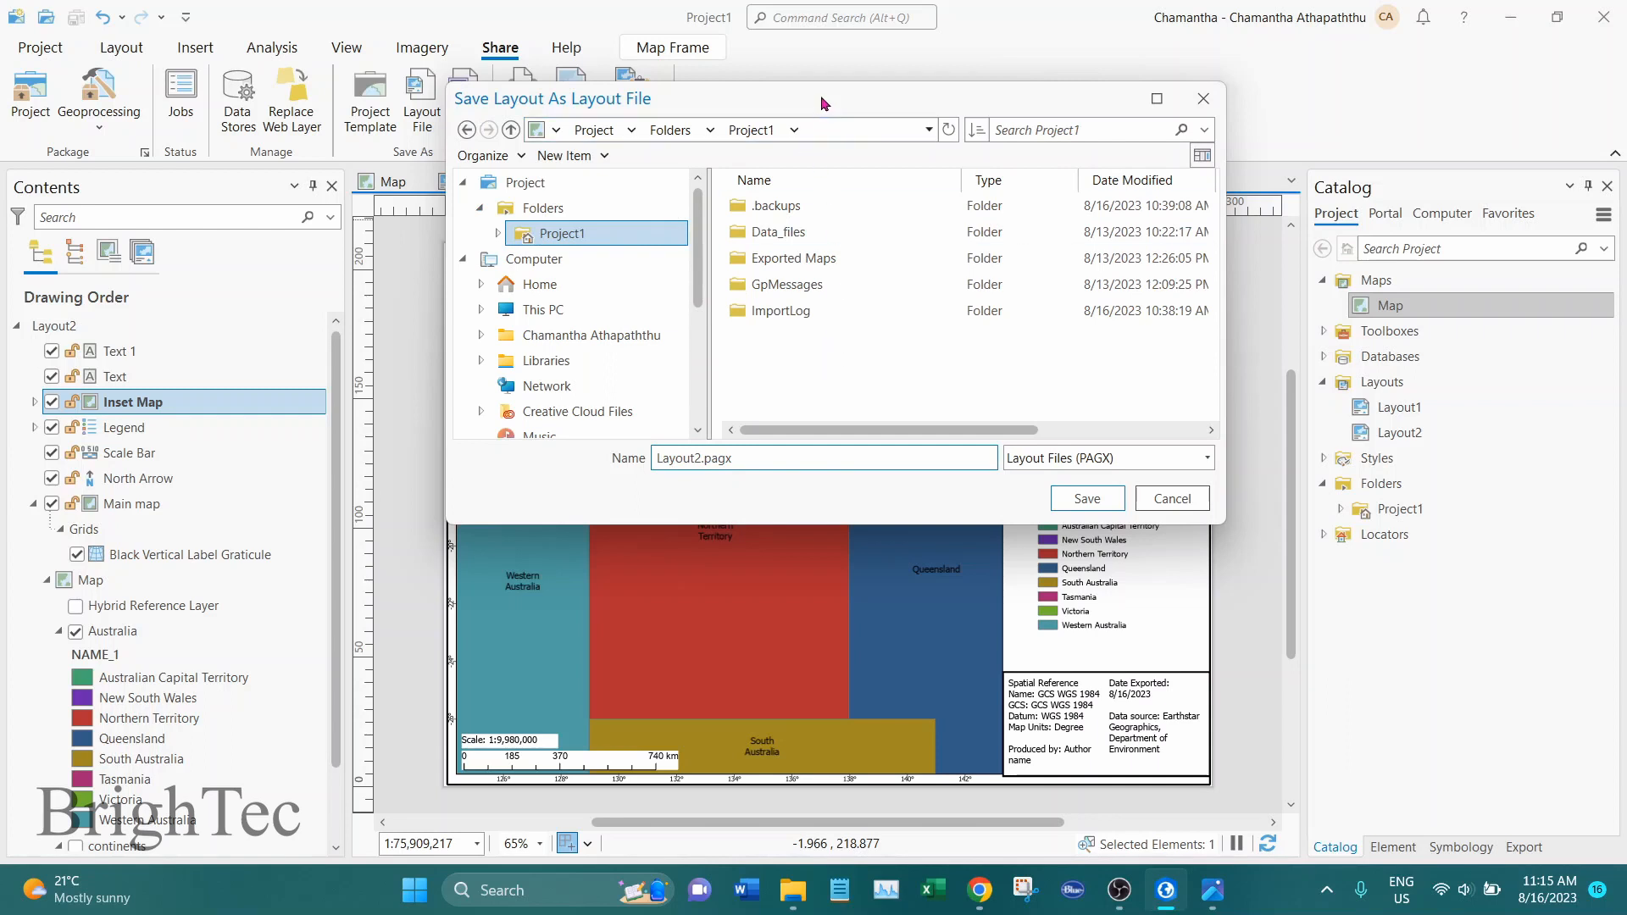
left_click_drag(821, 95, 918, 86)
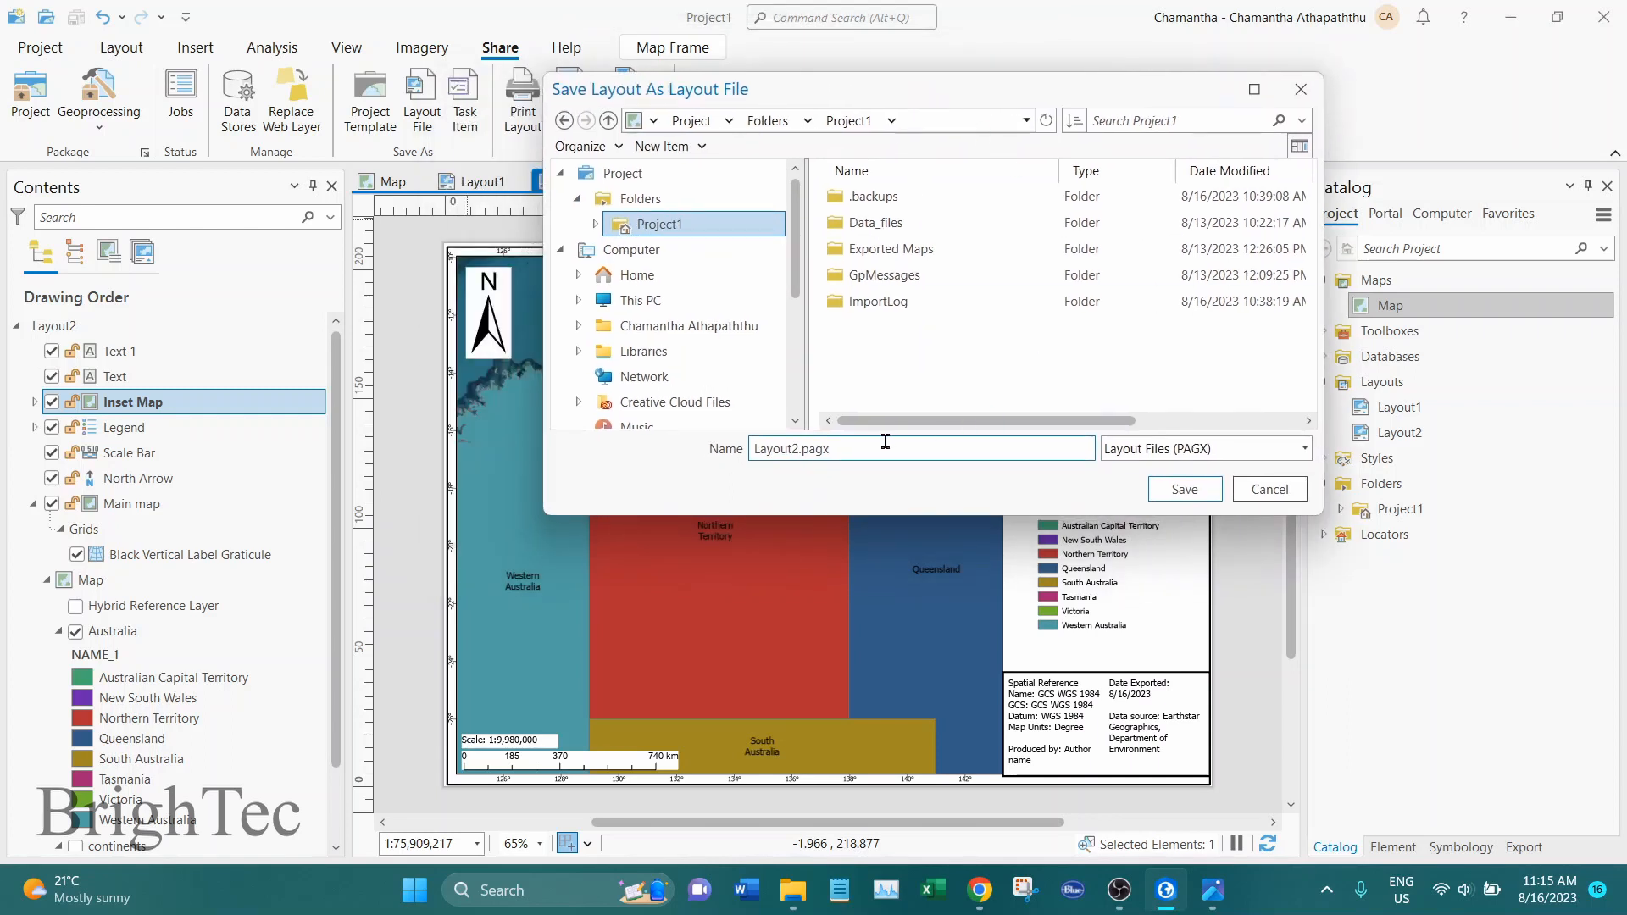
double_click(796, 449)
type("Landscapewithinsetmap")
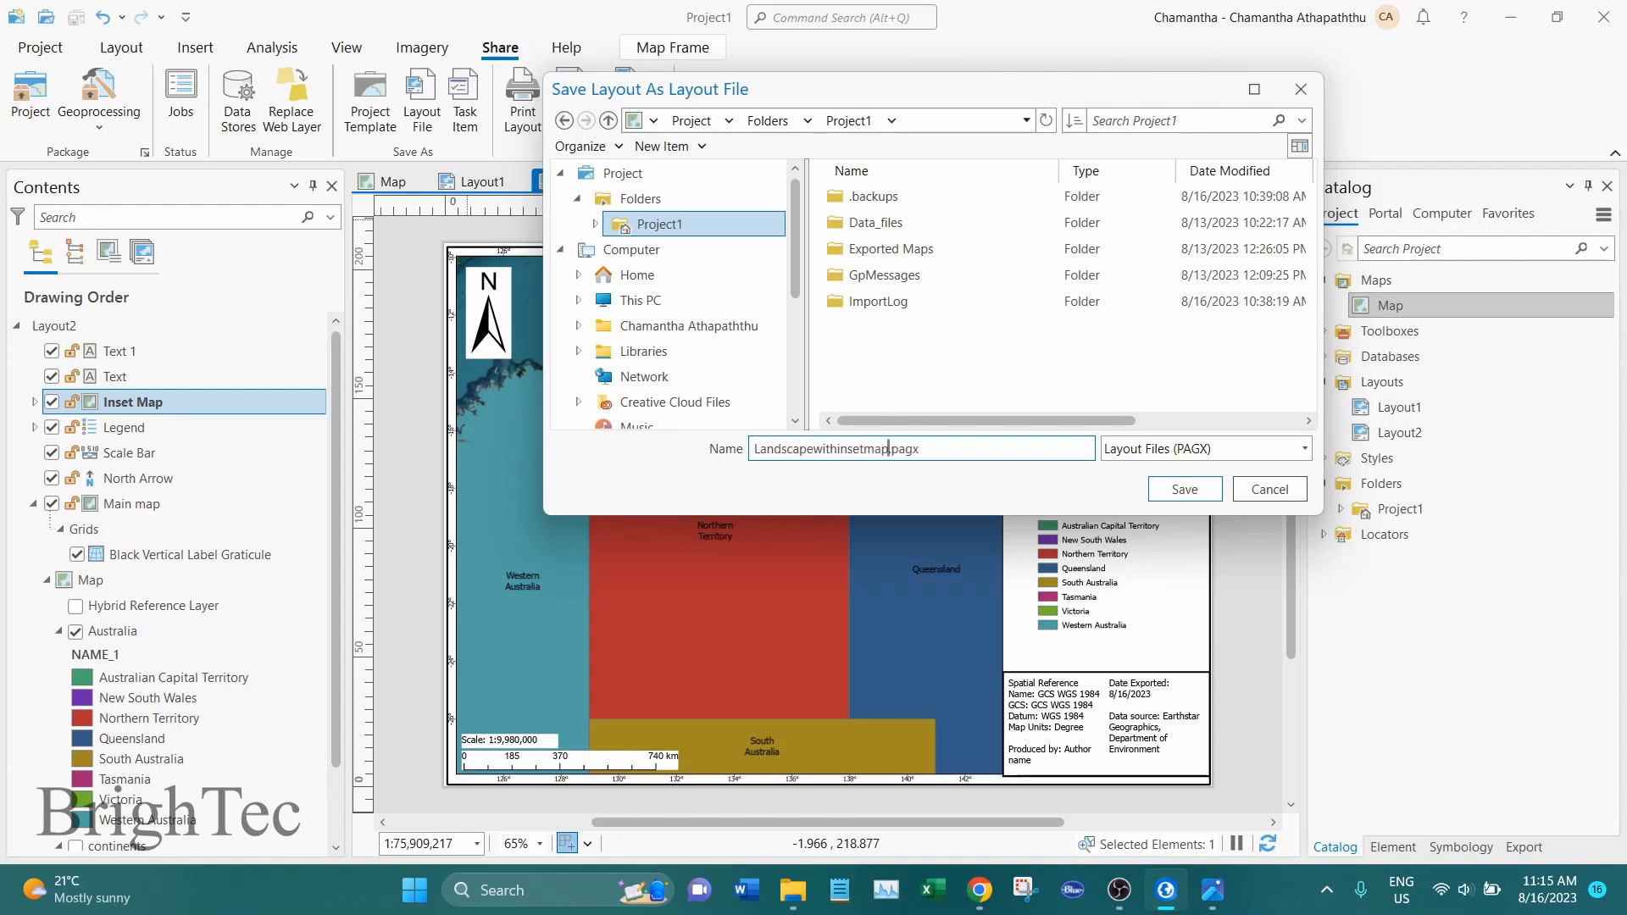
left_click(1183, 495)
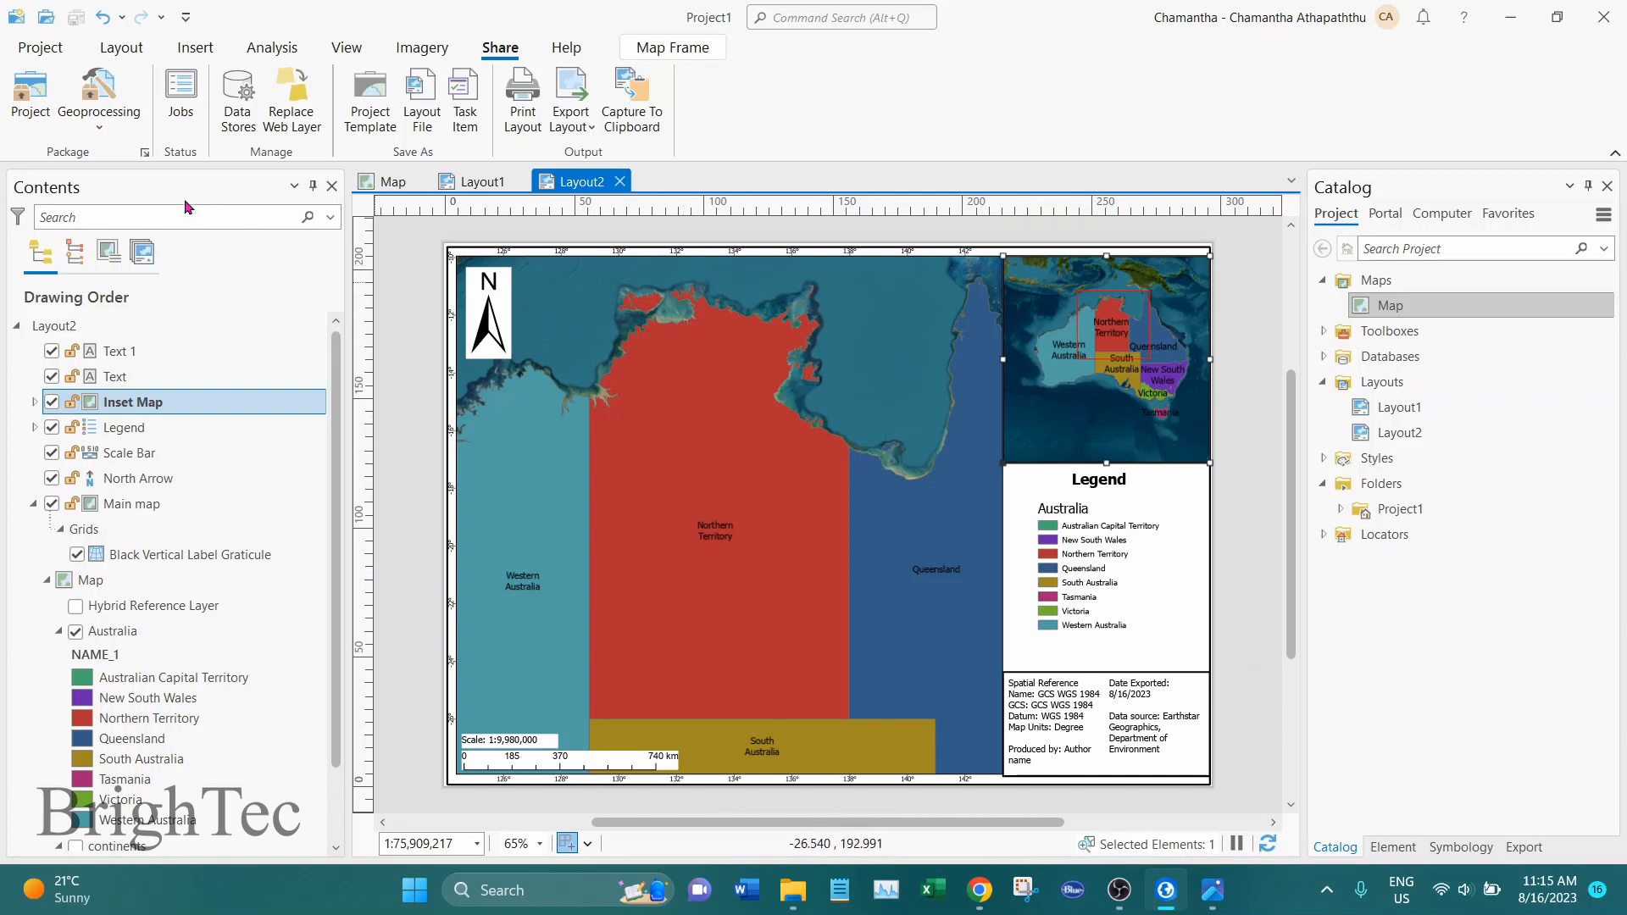
Step: Create a new layout by importing the layout file Landscapewithinsetmap.pagx from the Project1 folder
left_click(197, 54)
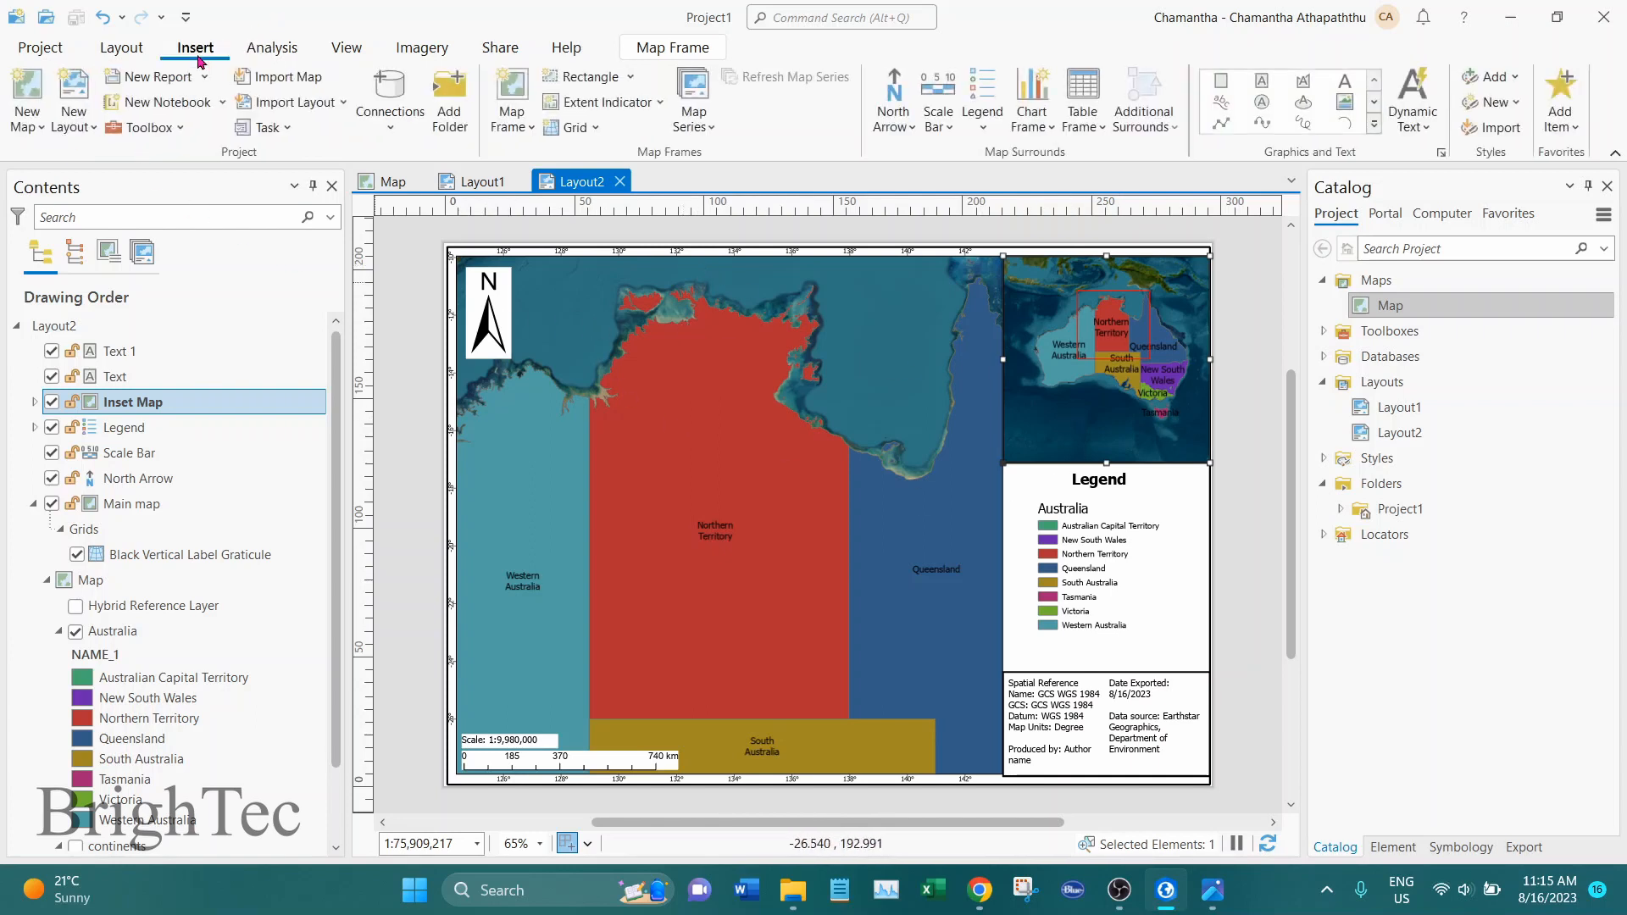
left_click(83, 128)
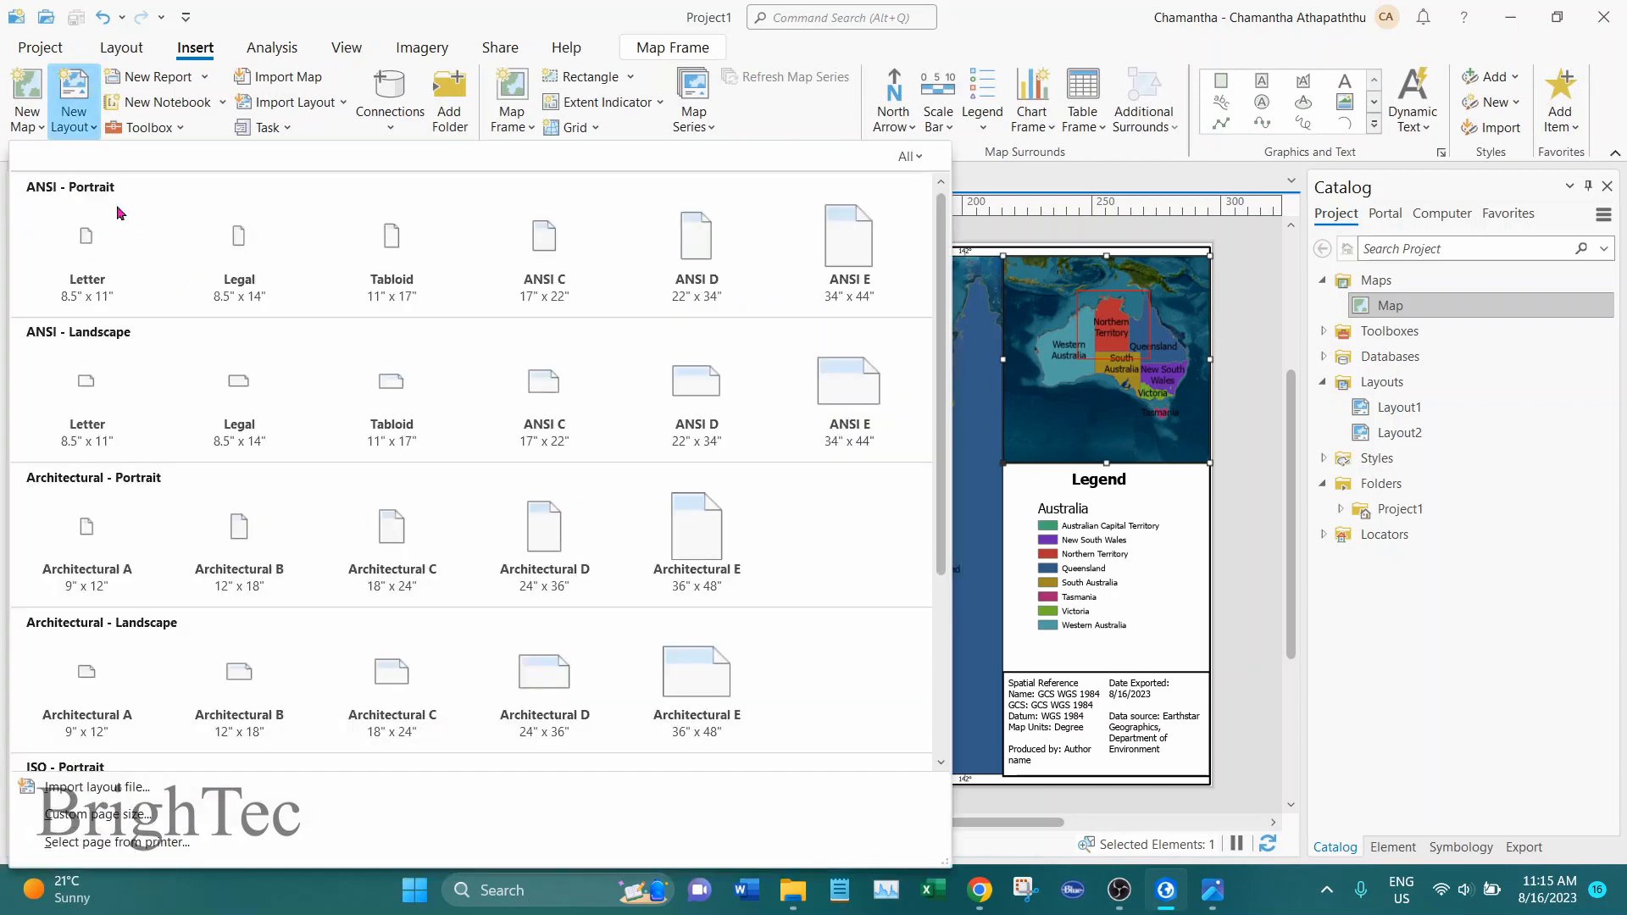
left_click(131, 795)
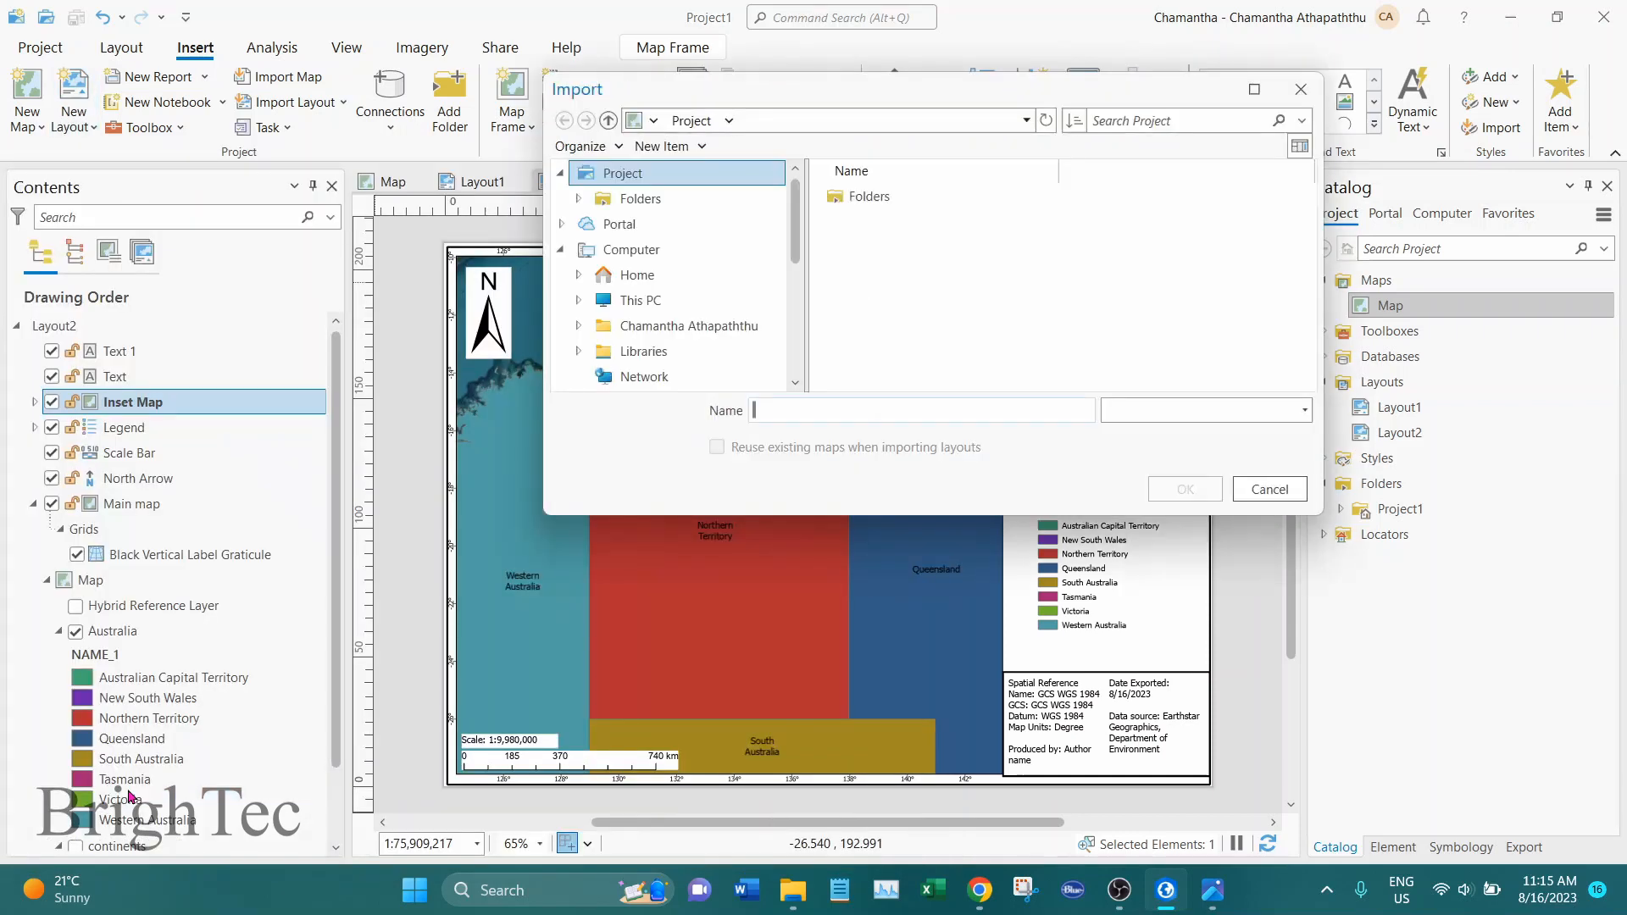
left_click(872, 198)
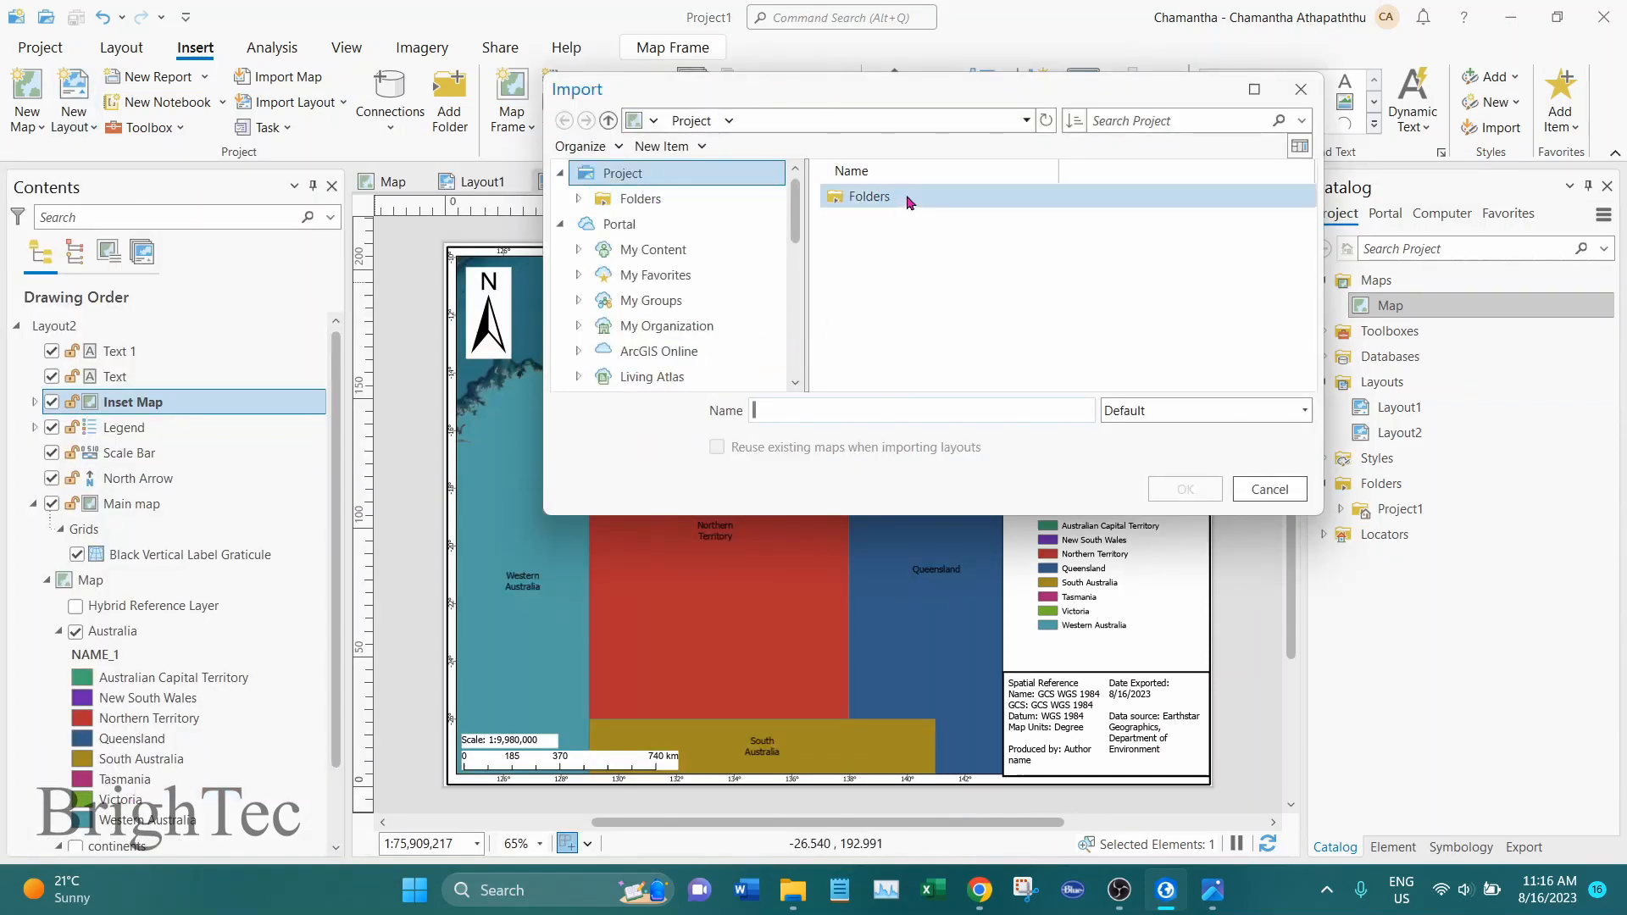
left_click(909, 201)
double_click(909, 201)
double_click(909, 200)
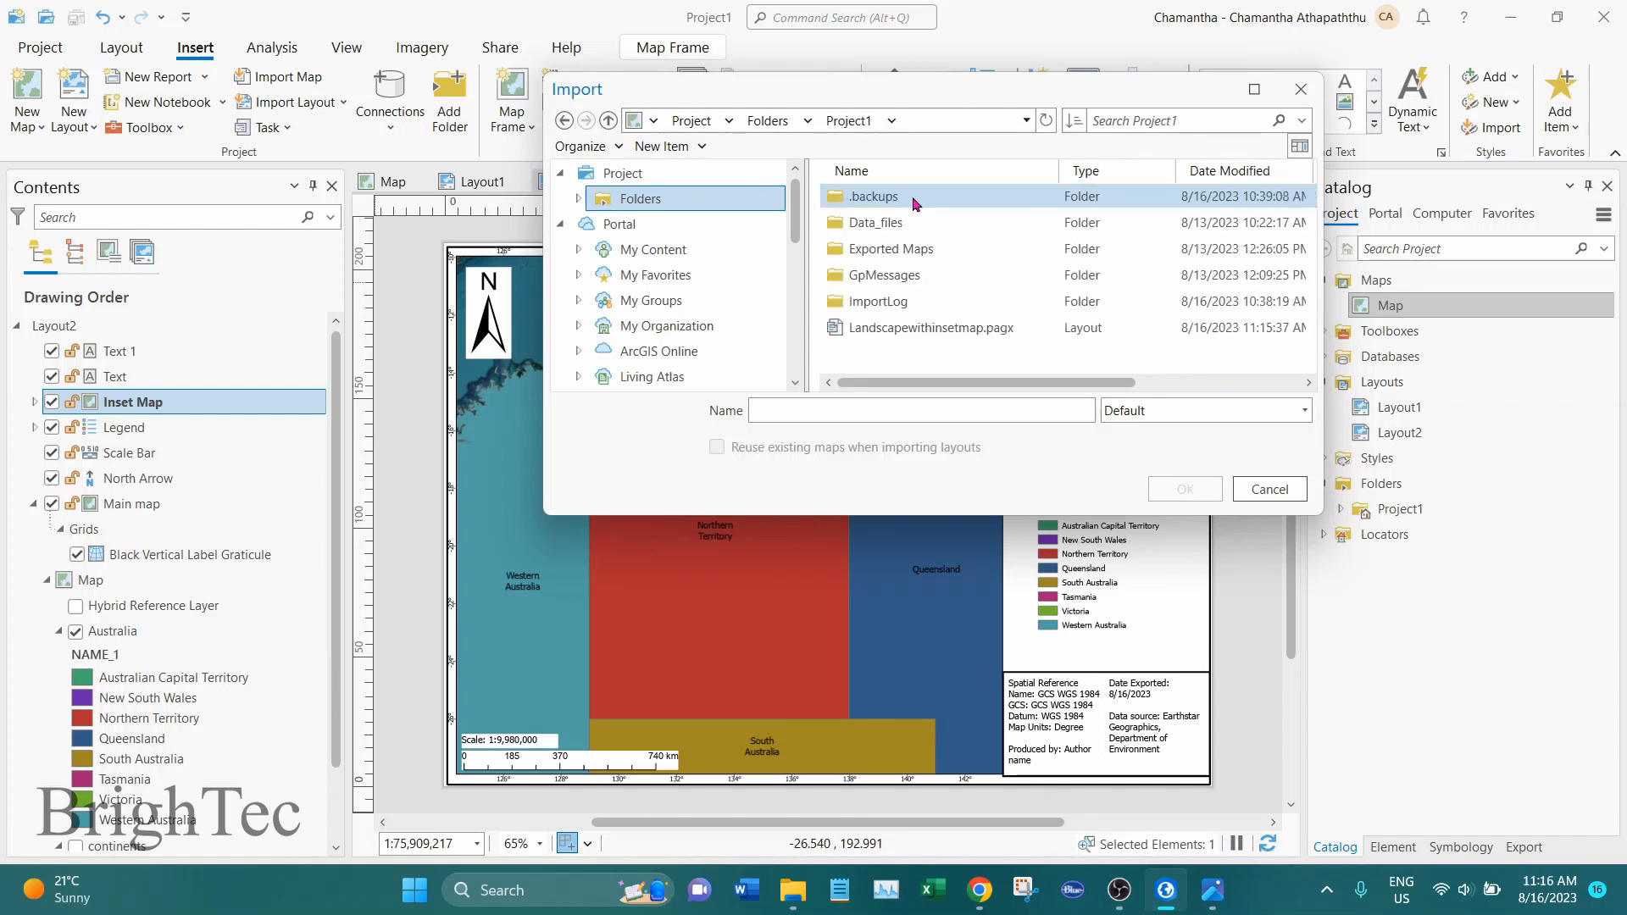
left_click(910, 330)
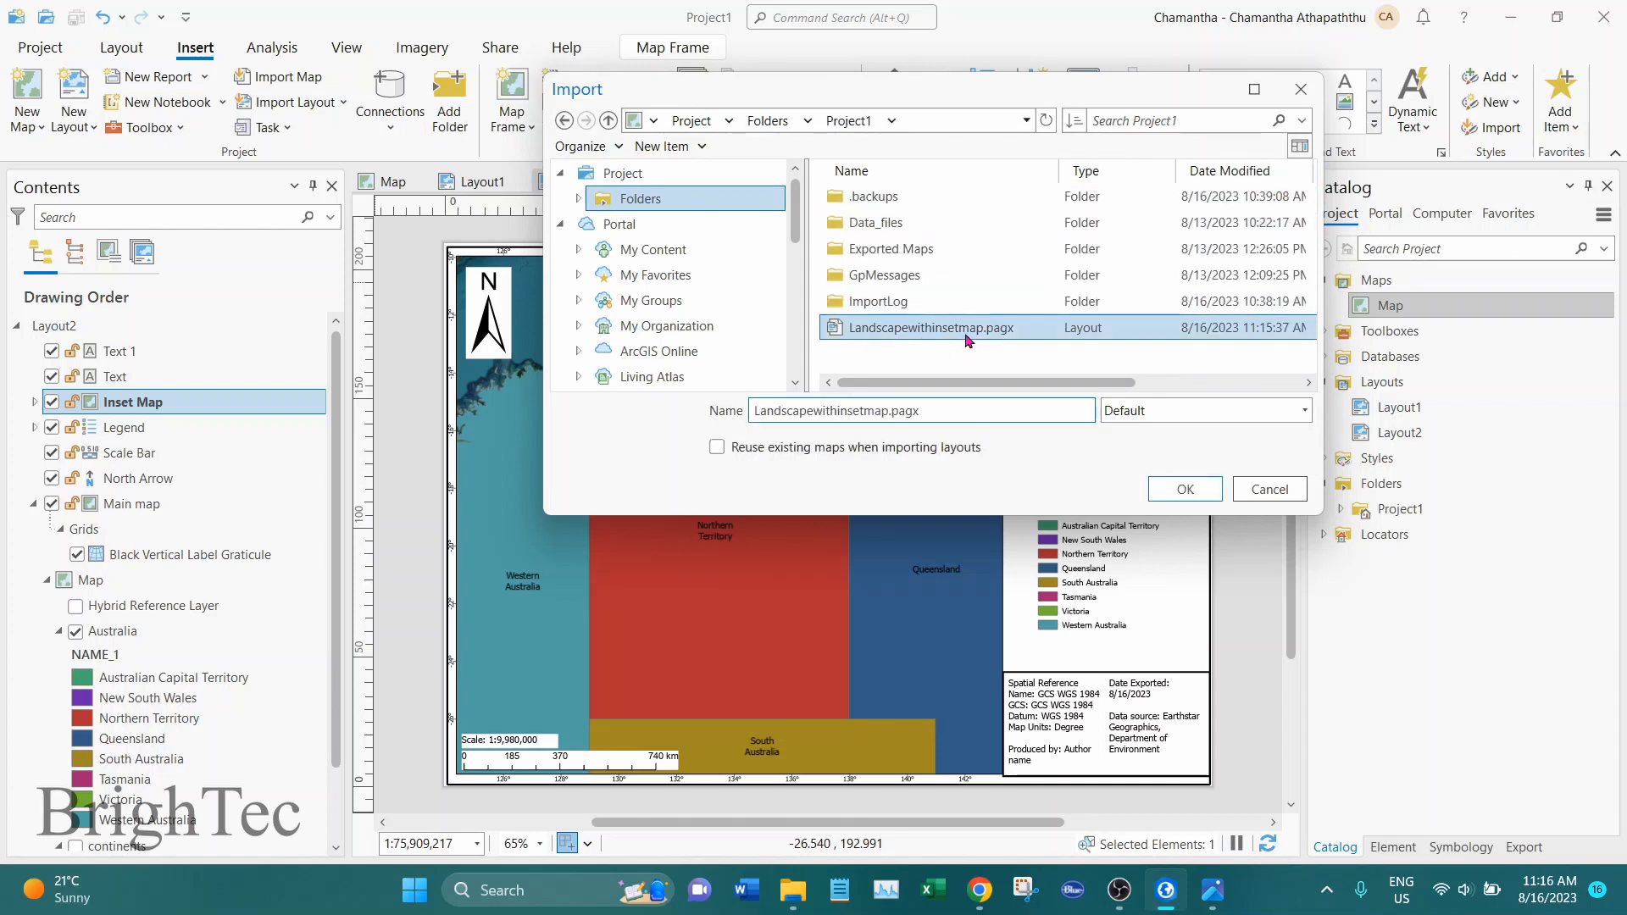
left_click(1178, 491)
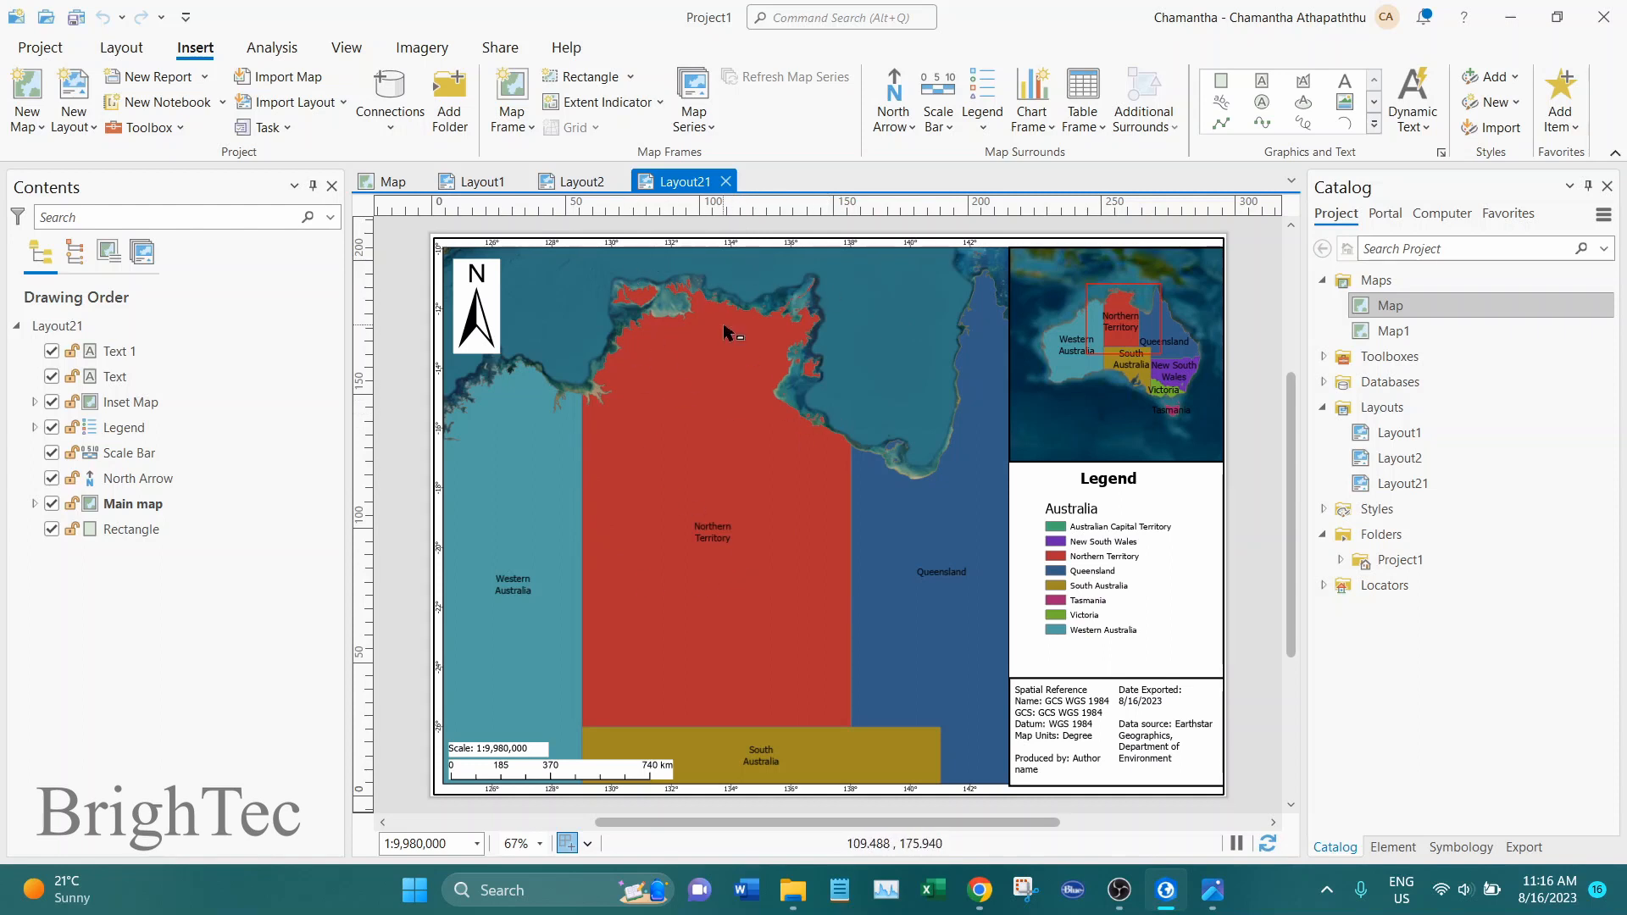
left_click(132, 350)
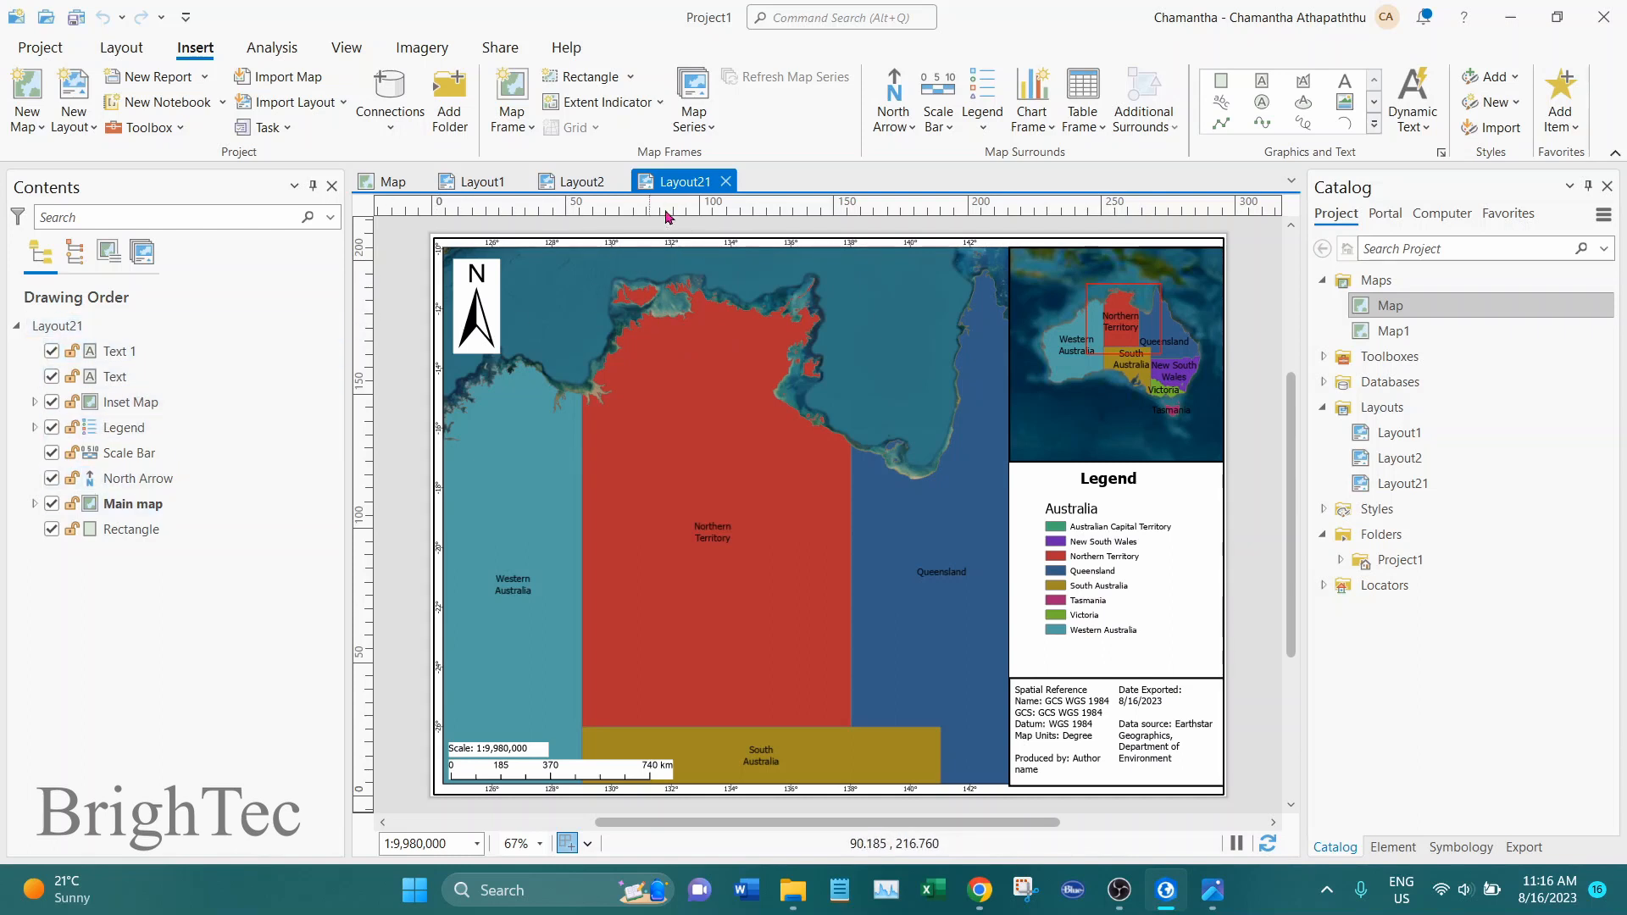
left_click(873, 295)
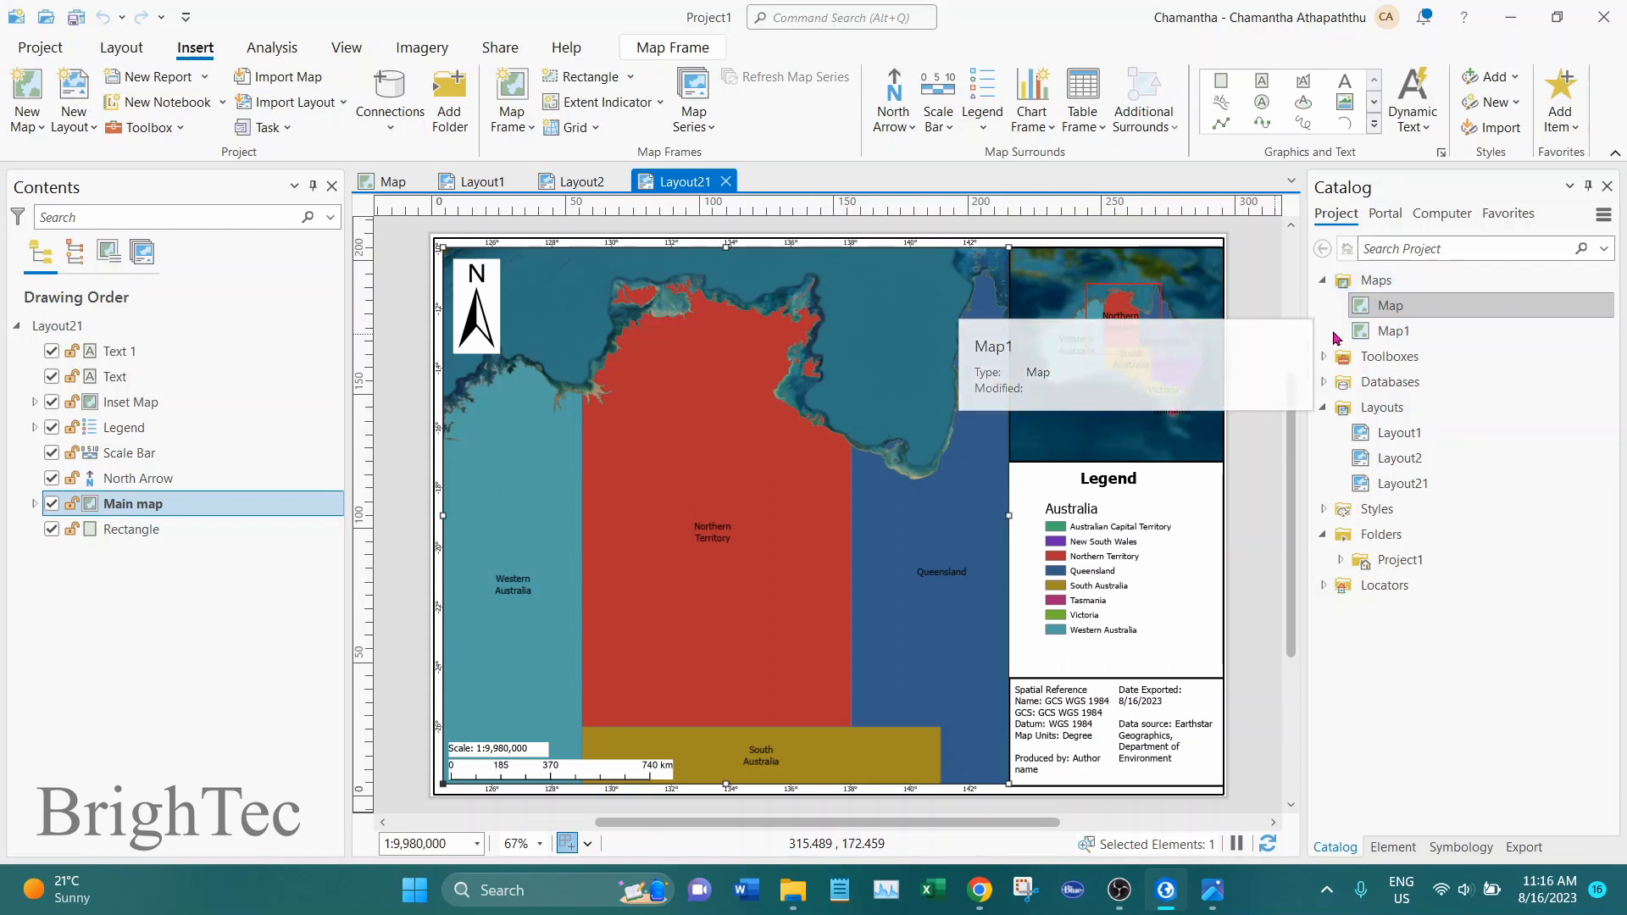
left_click(1403, 290)
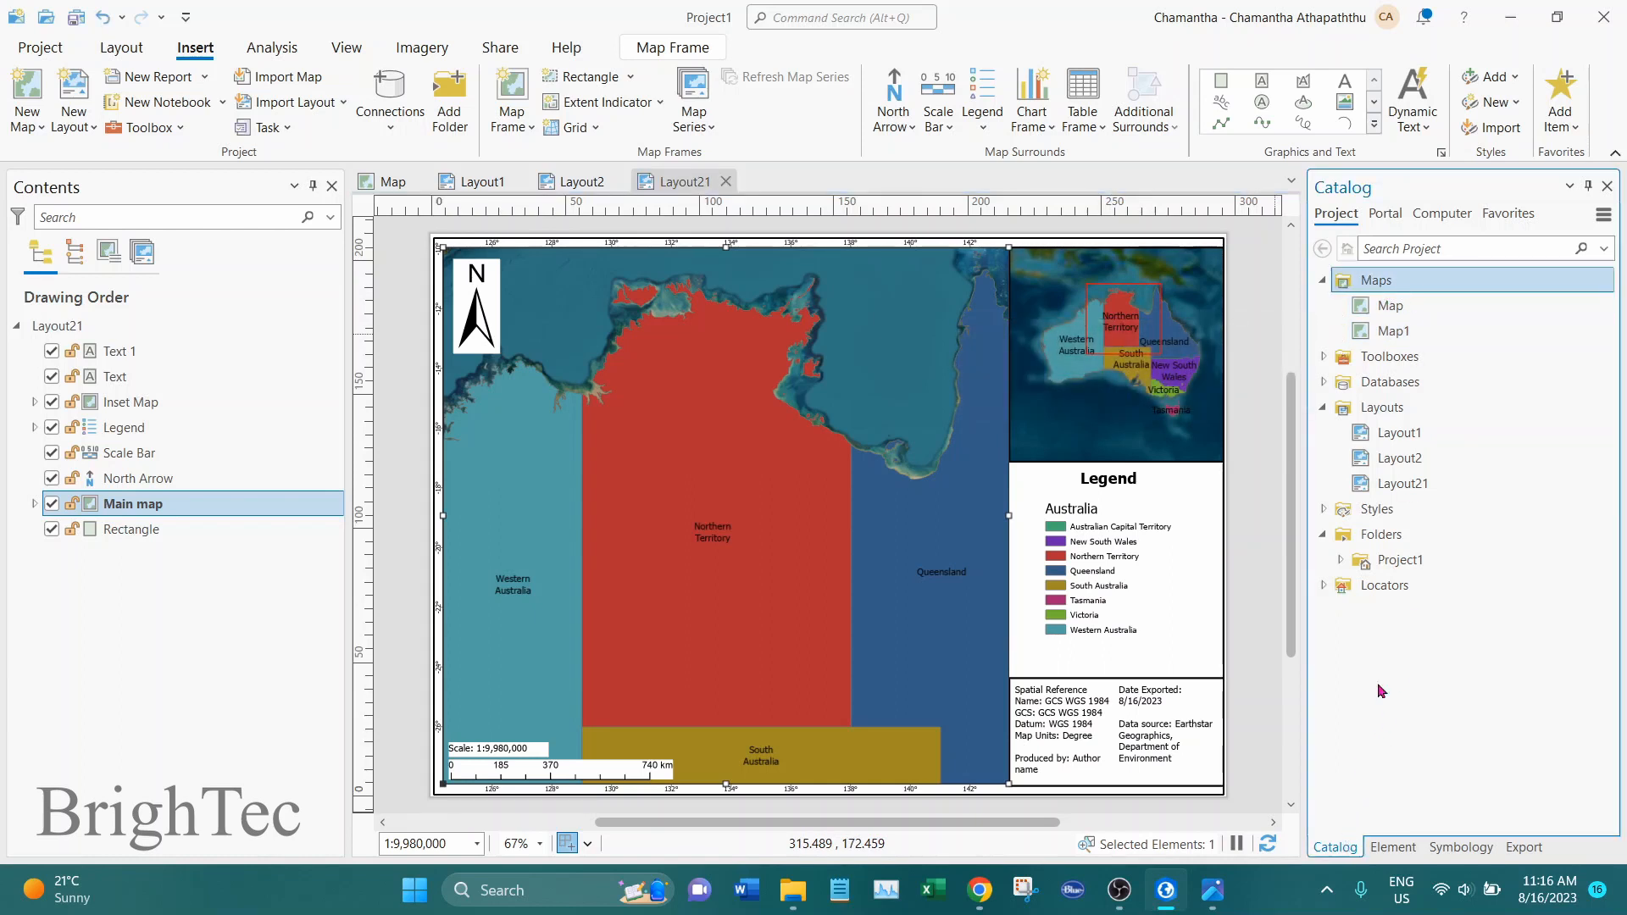
Step: Set the map of the Main map frame in Layout21 to <None>
left_click(1409, 309)
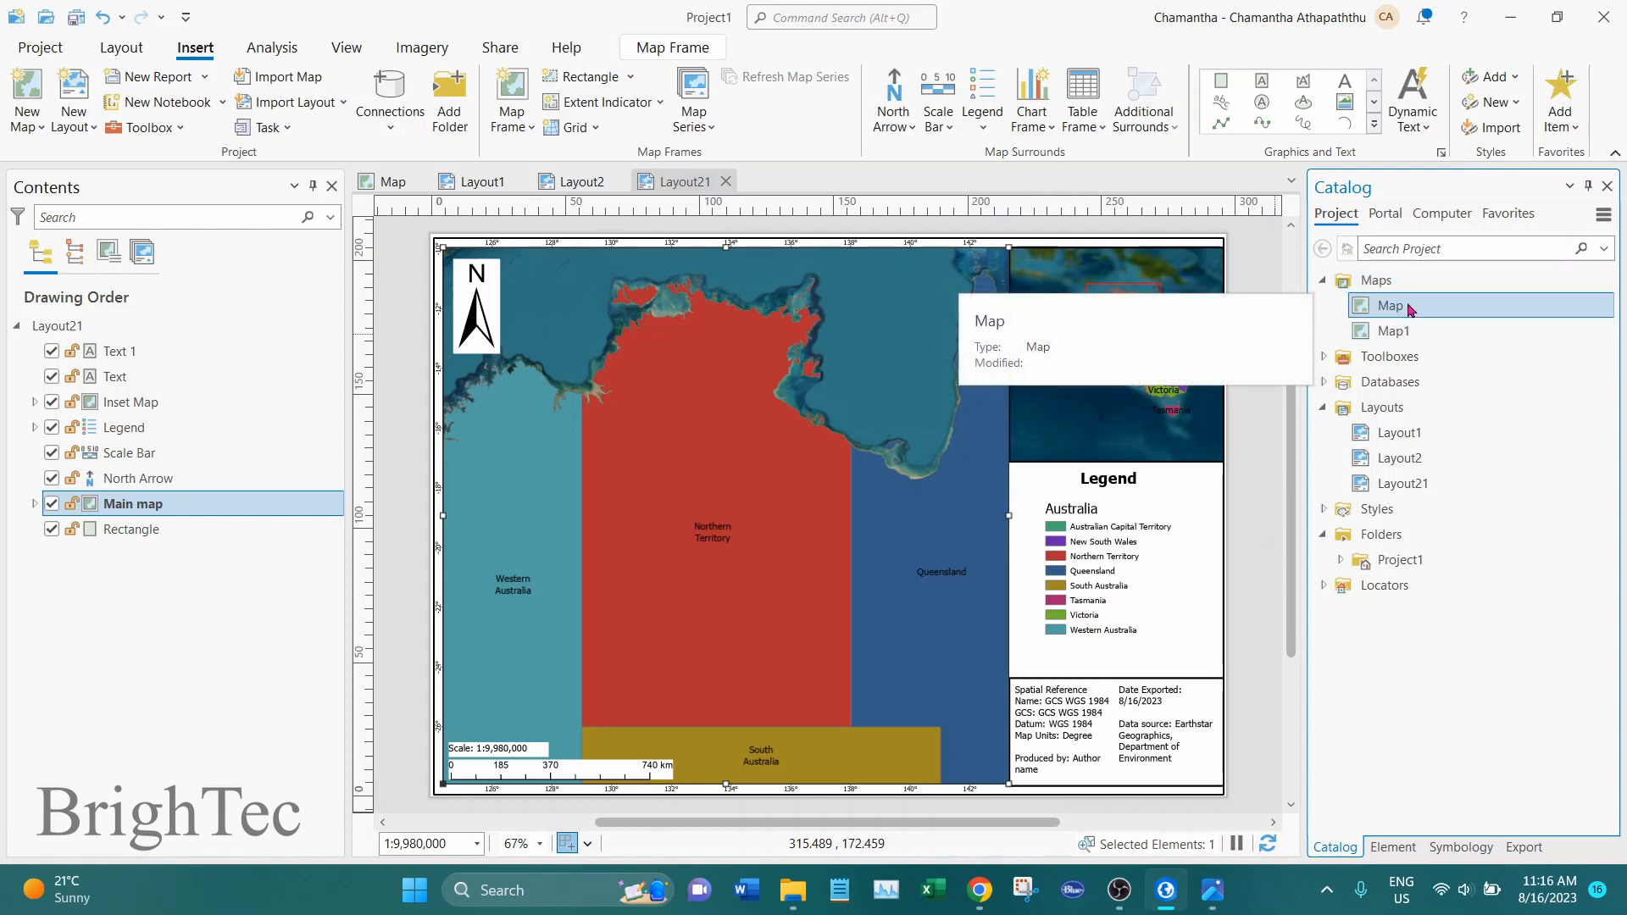
left_click(1400, 339)
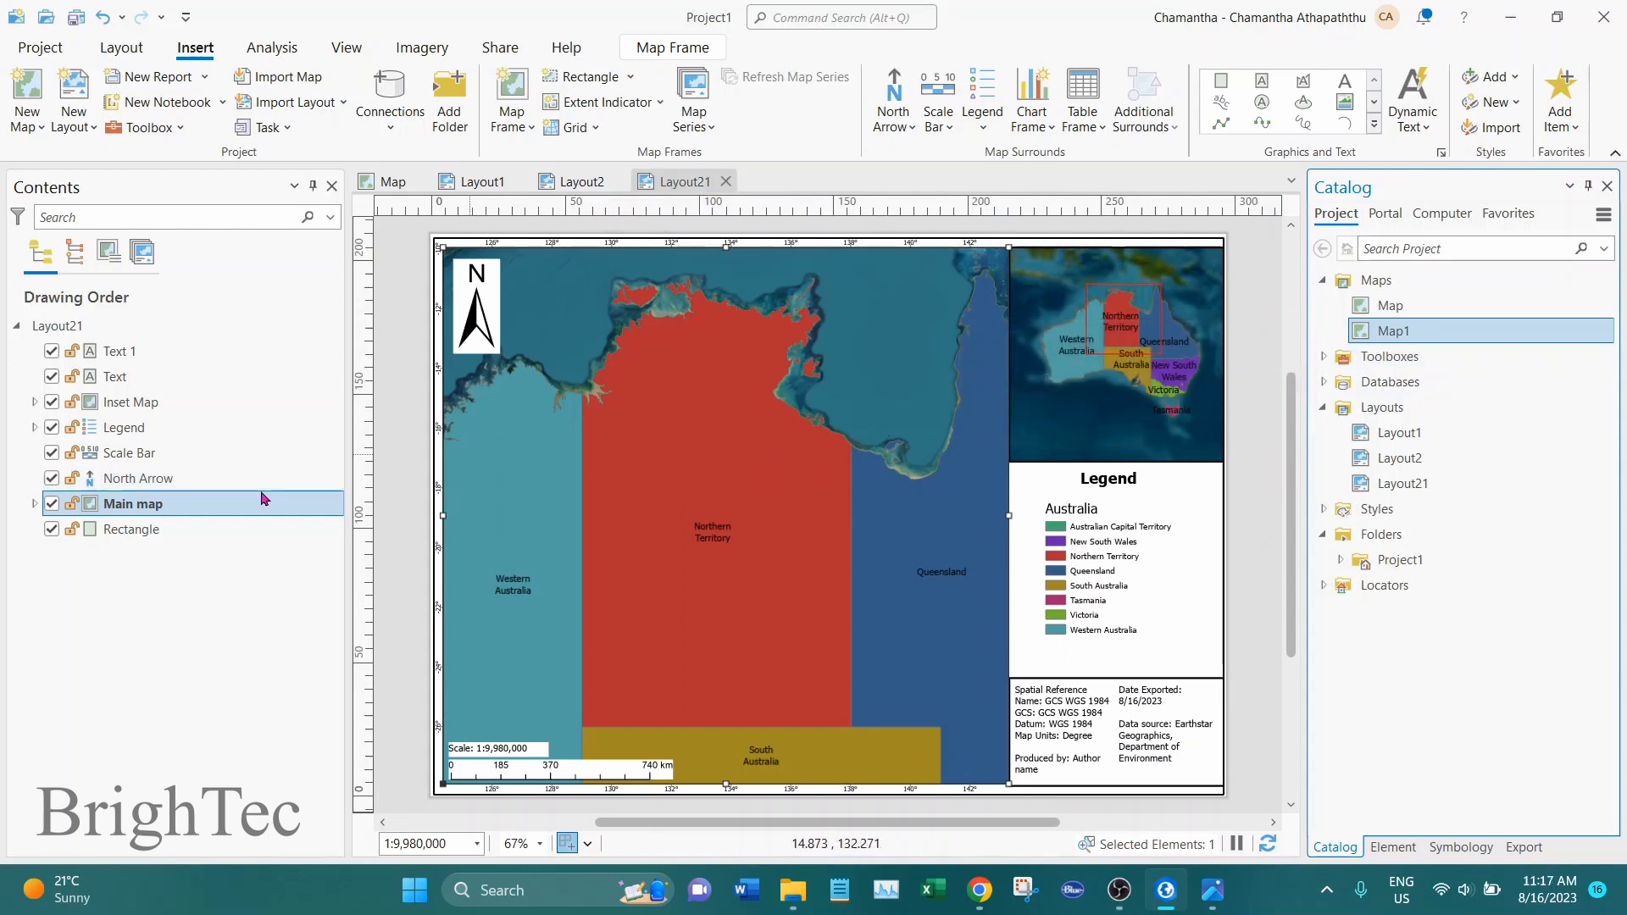
right_click(719, 381)
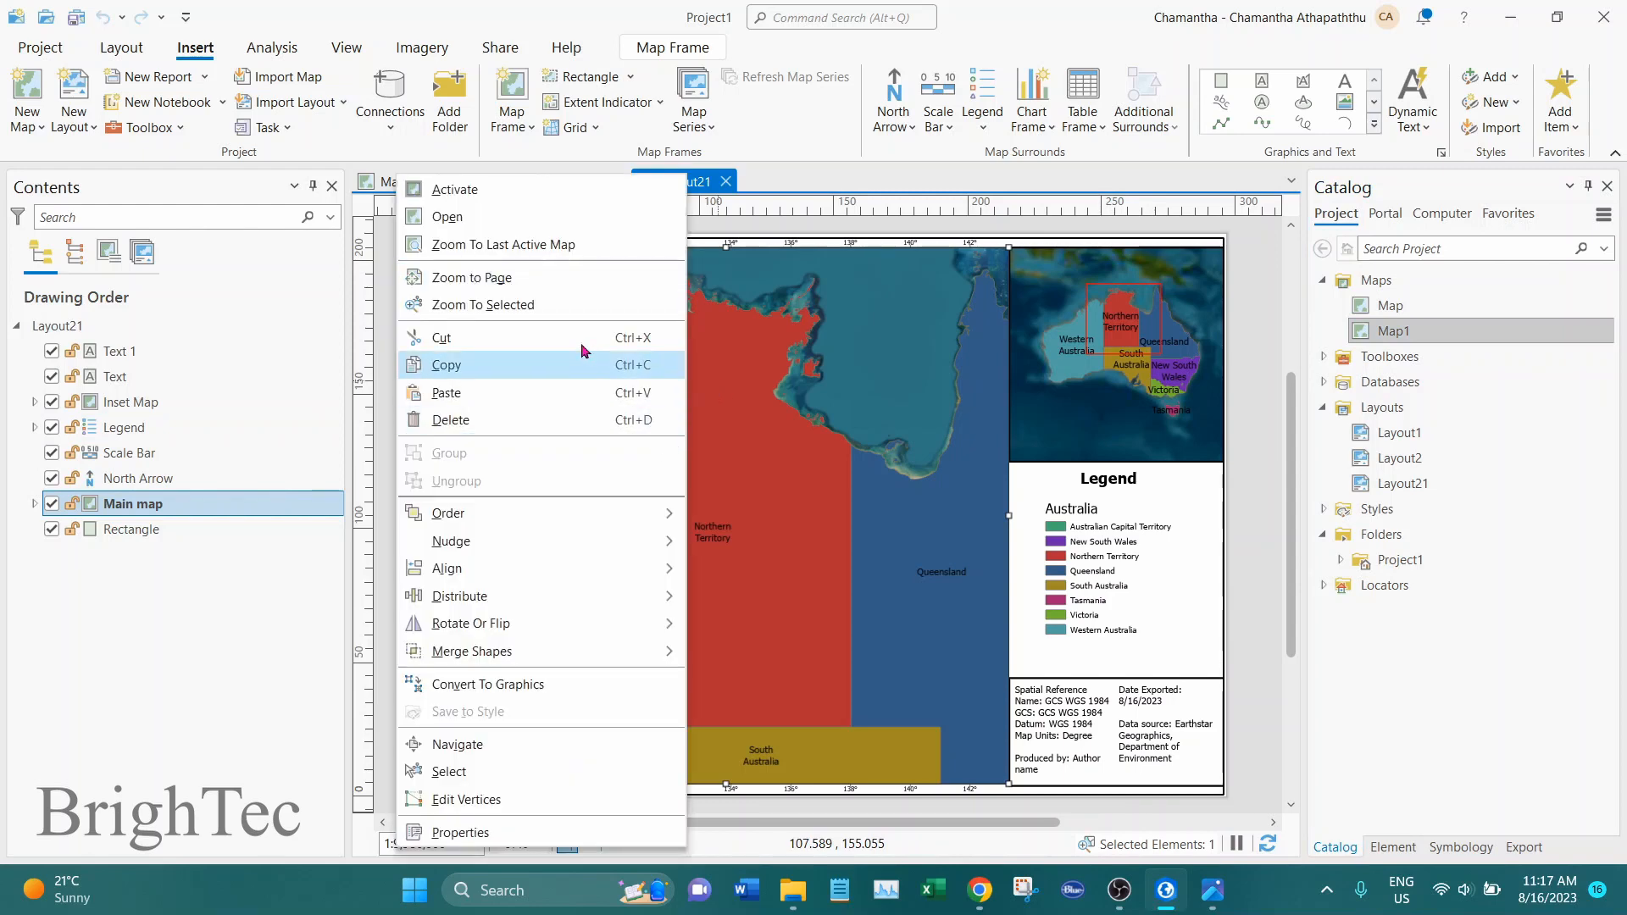
left_click(514, 837)
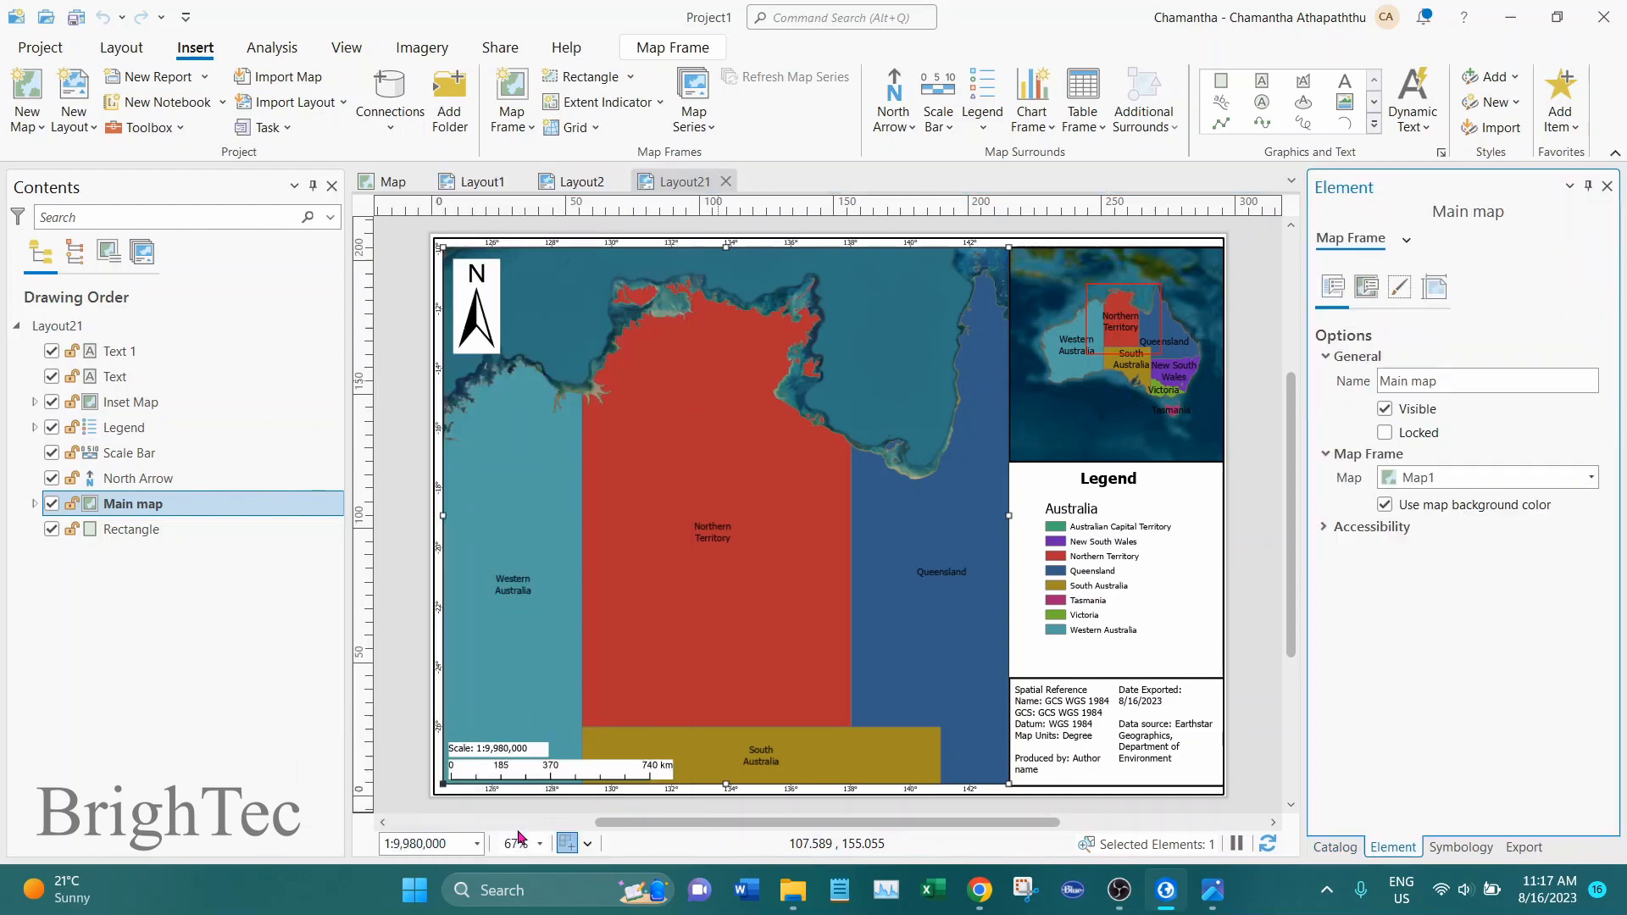
left_click(1591, 480)
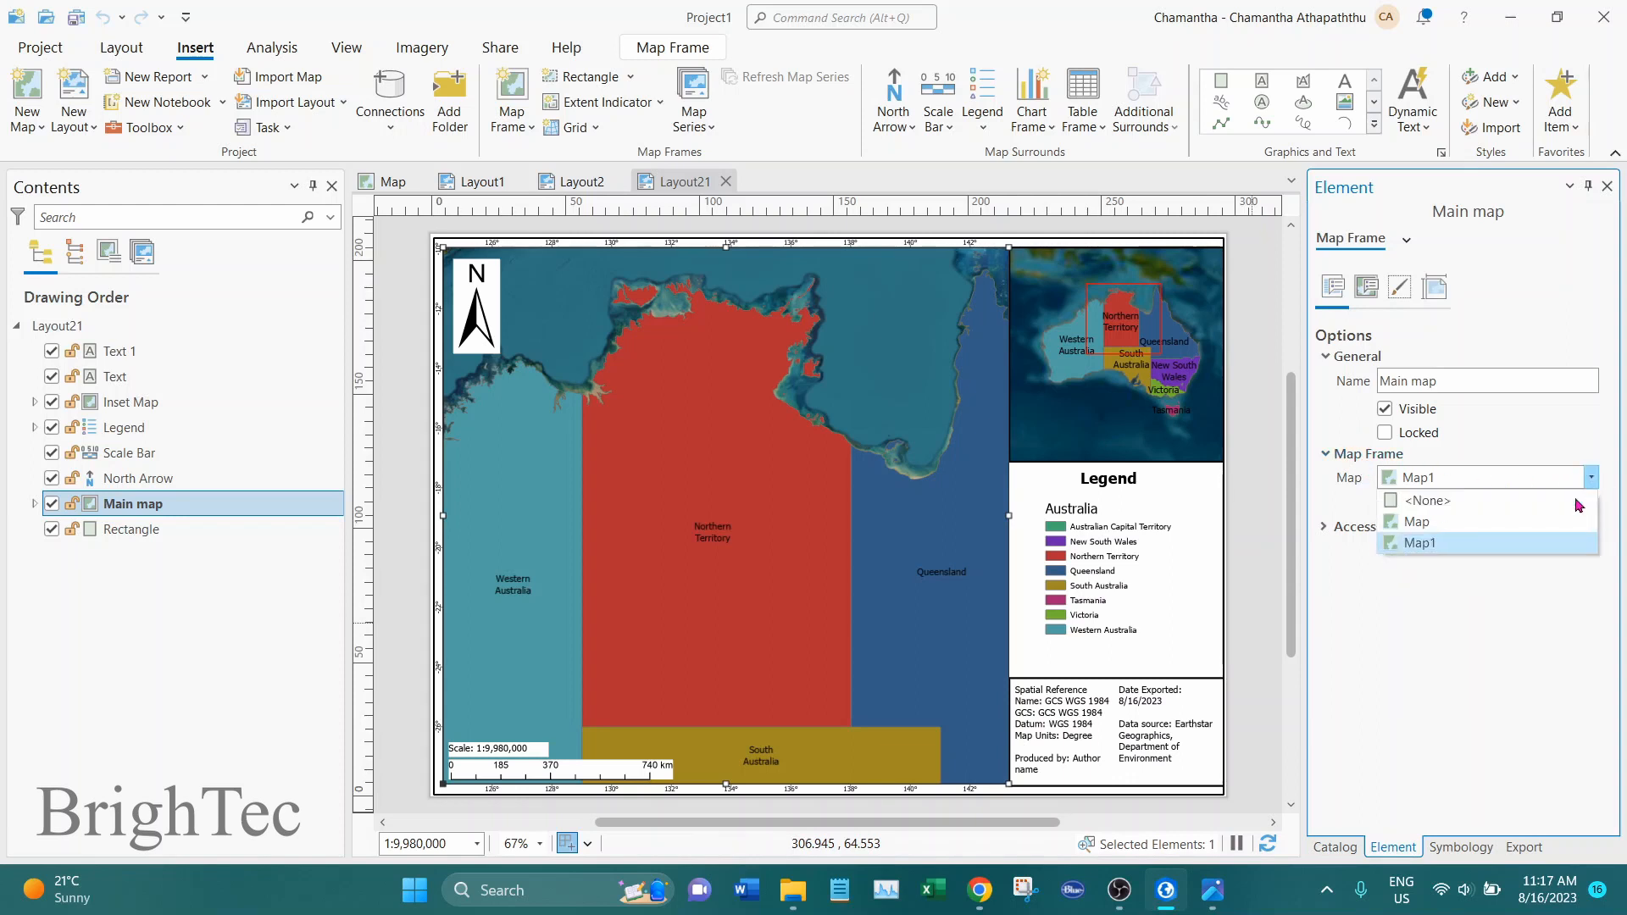
left_click(1449, 503)
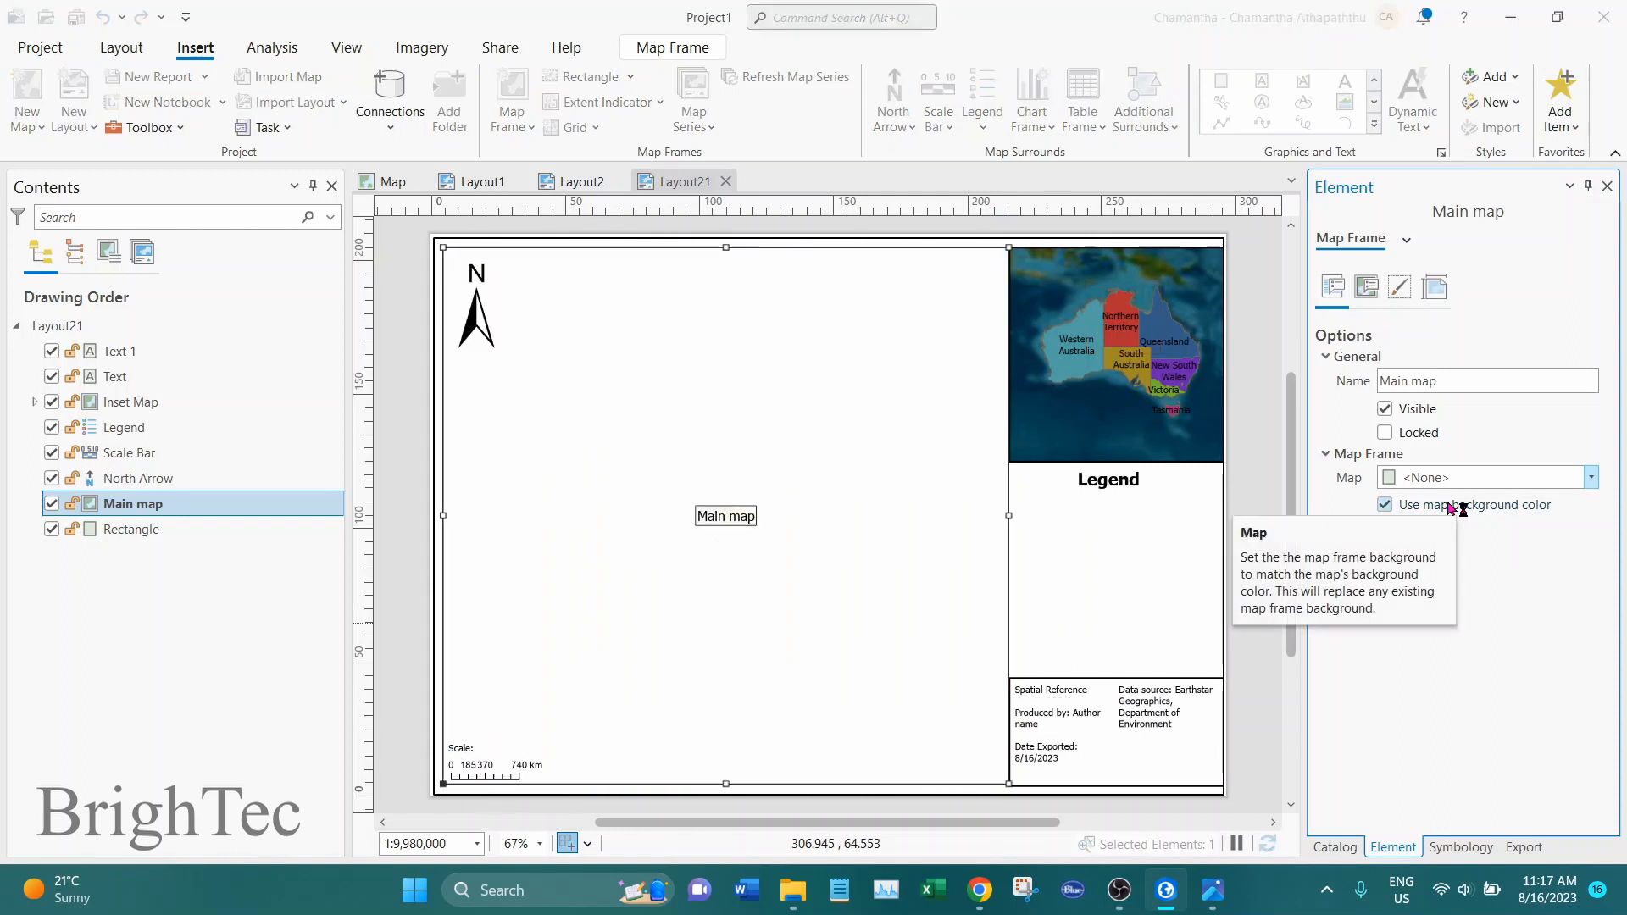
Step: Set the map of the Inset Map frame to <None> and deselect the frame
left_click(1114, 341)
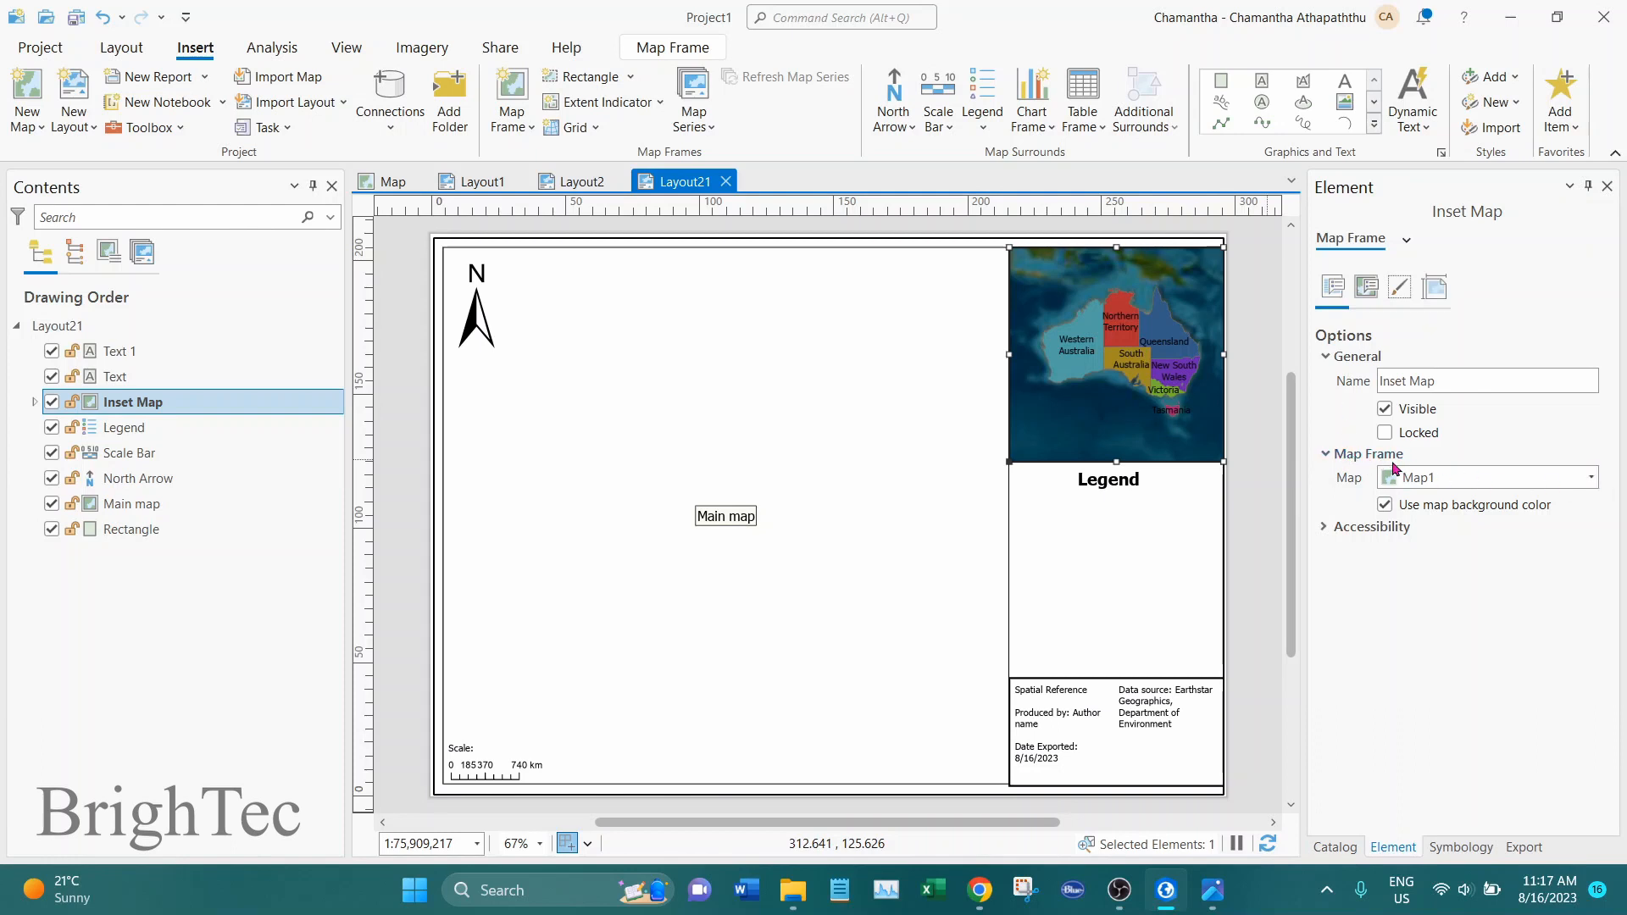
left_click(1575, 481)
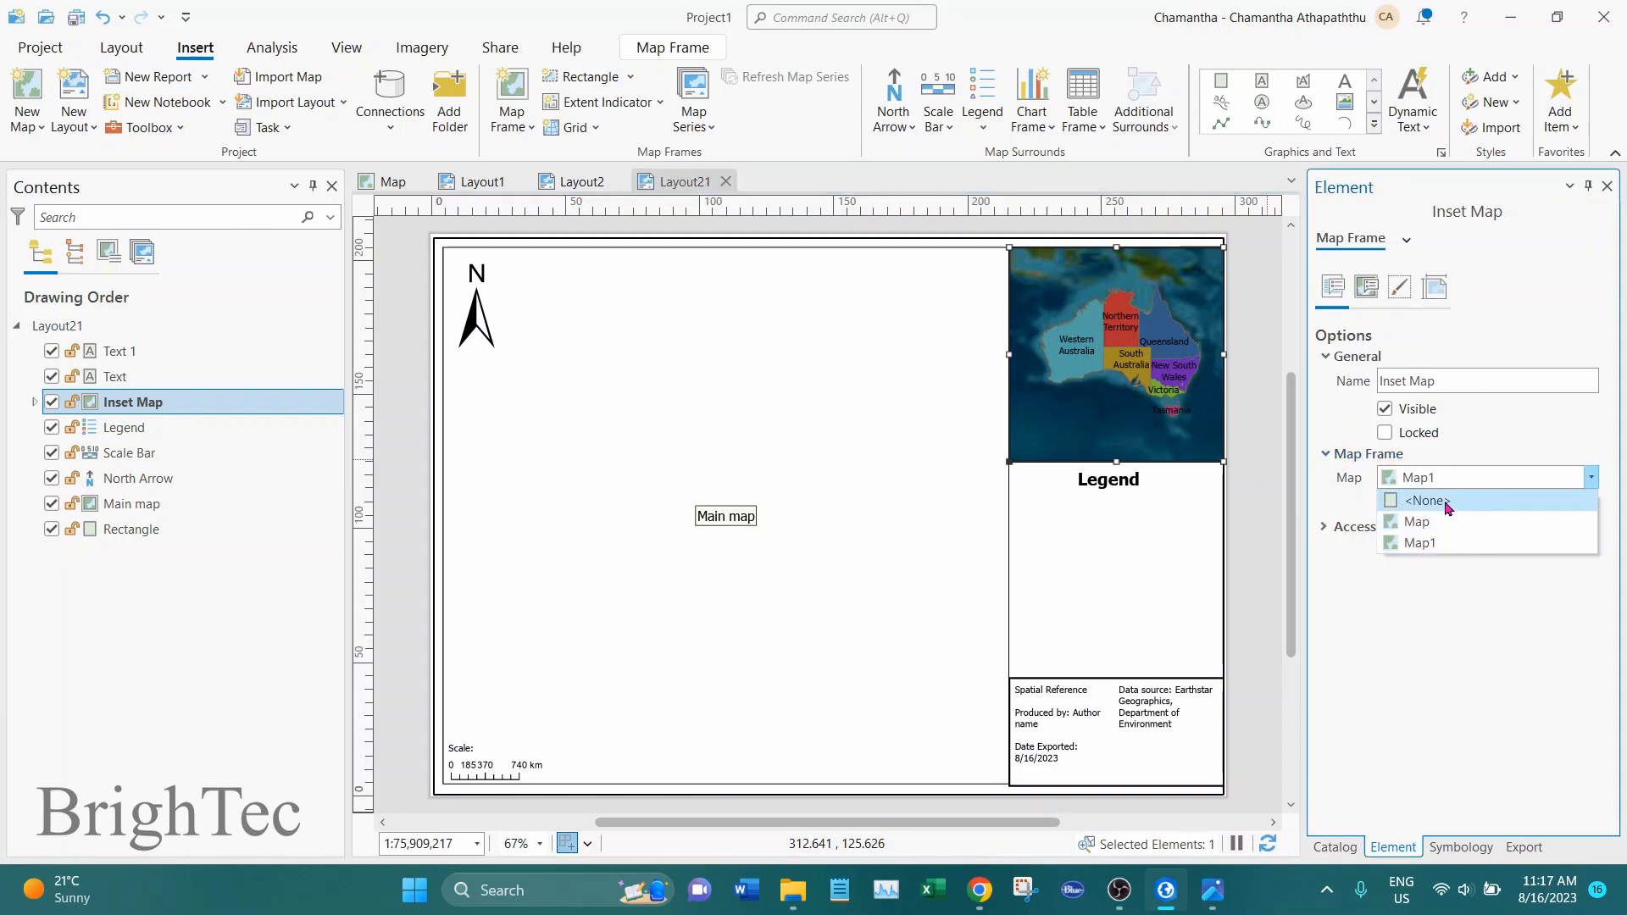
left_click(1425, 501)
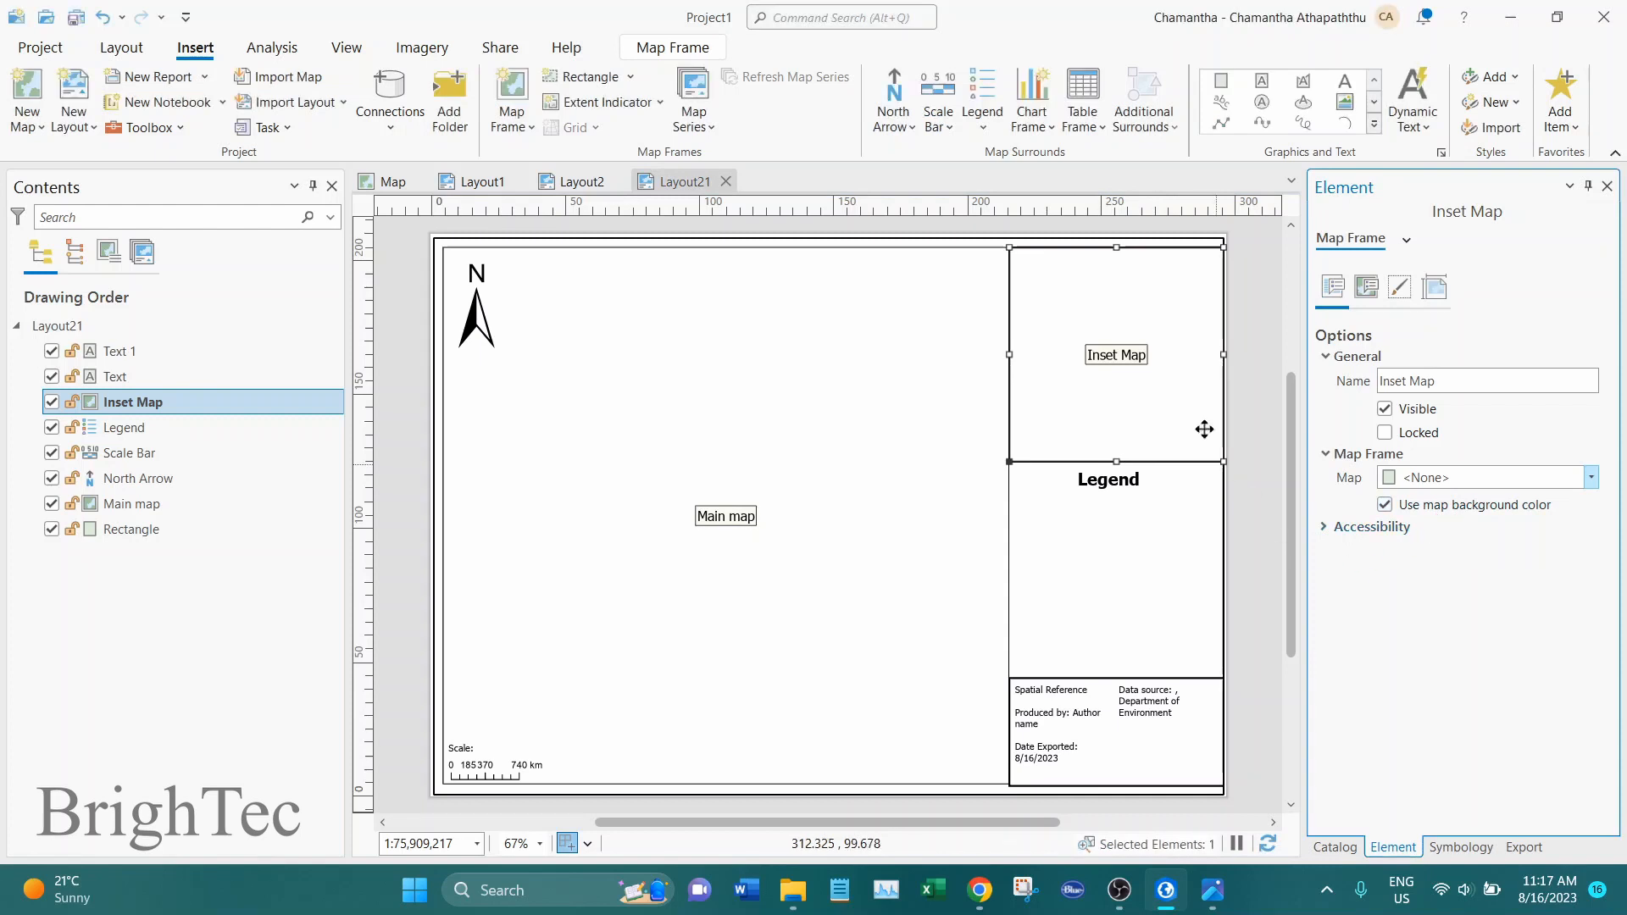
left_click(1250, 415)
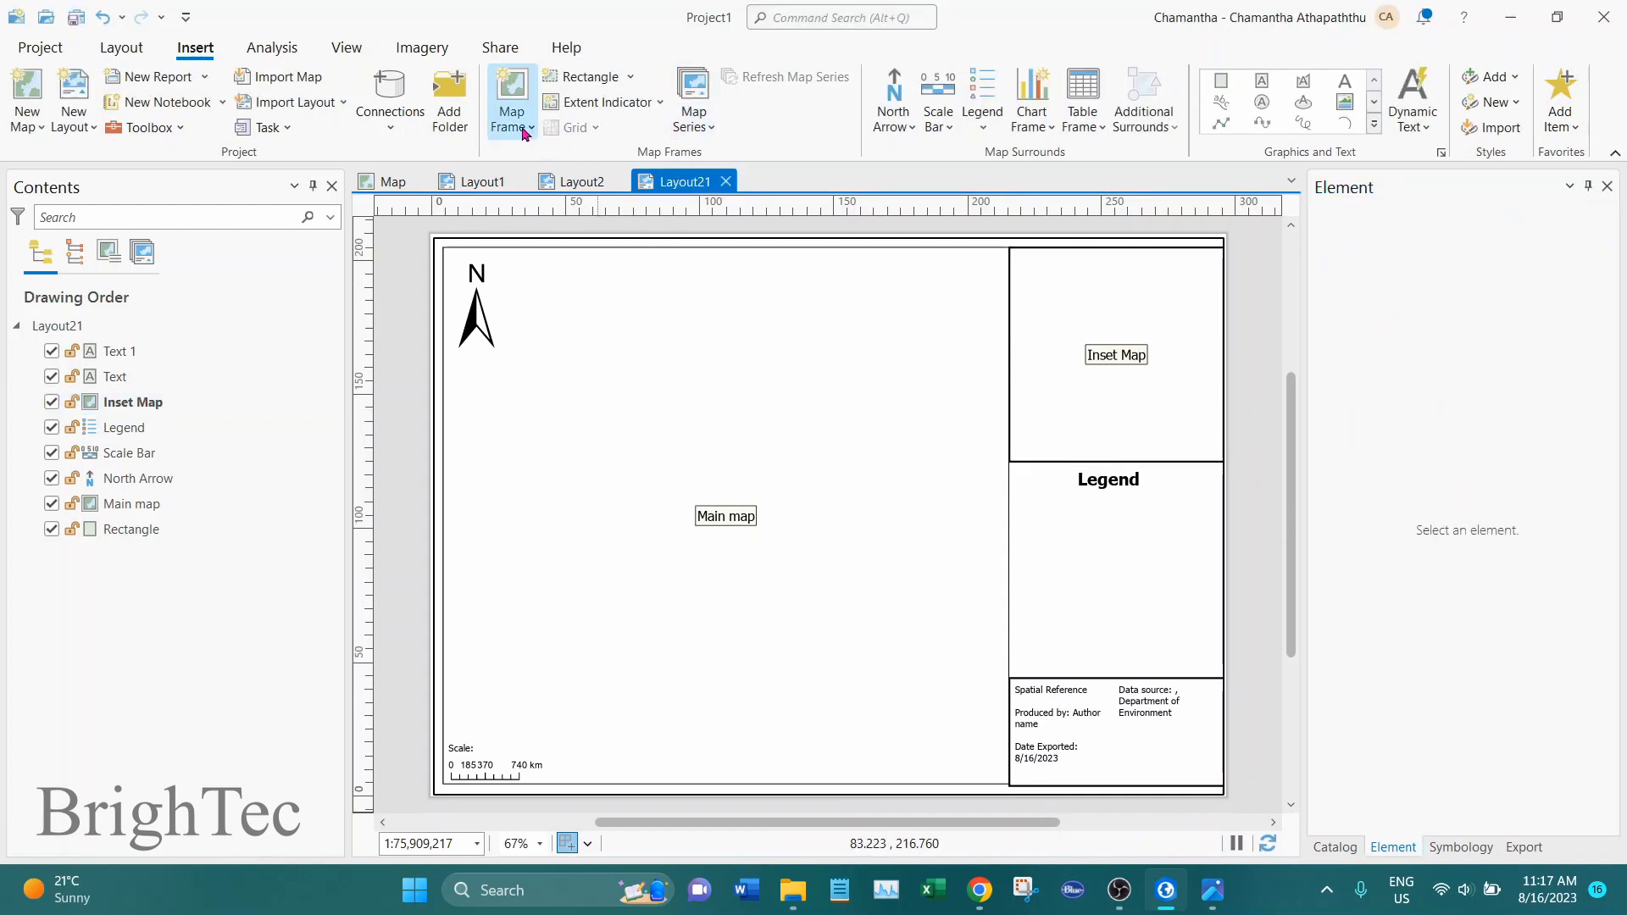
Step: Save the emptied layout as a layout file, overwriting Landscapewithinsetmap.pagx in the Project1 folder
left_click(497, 51)
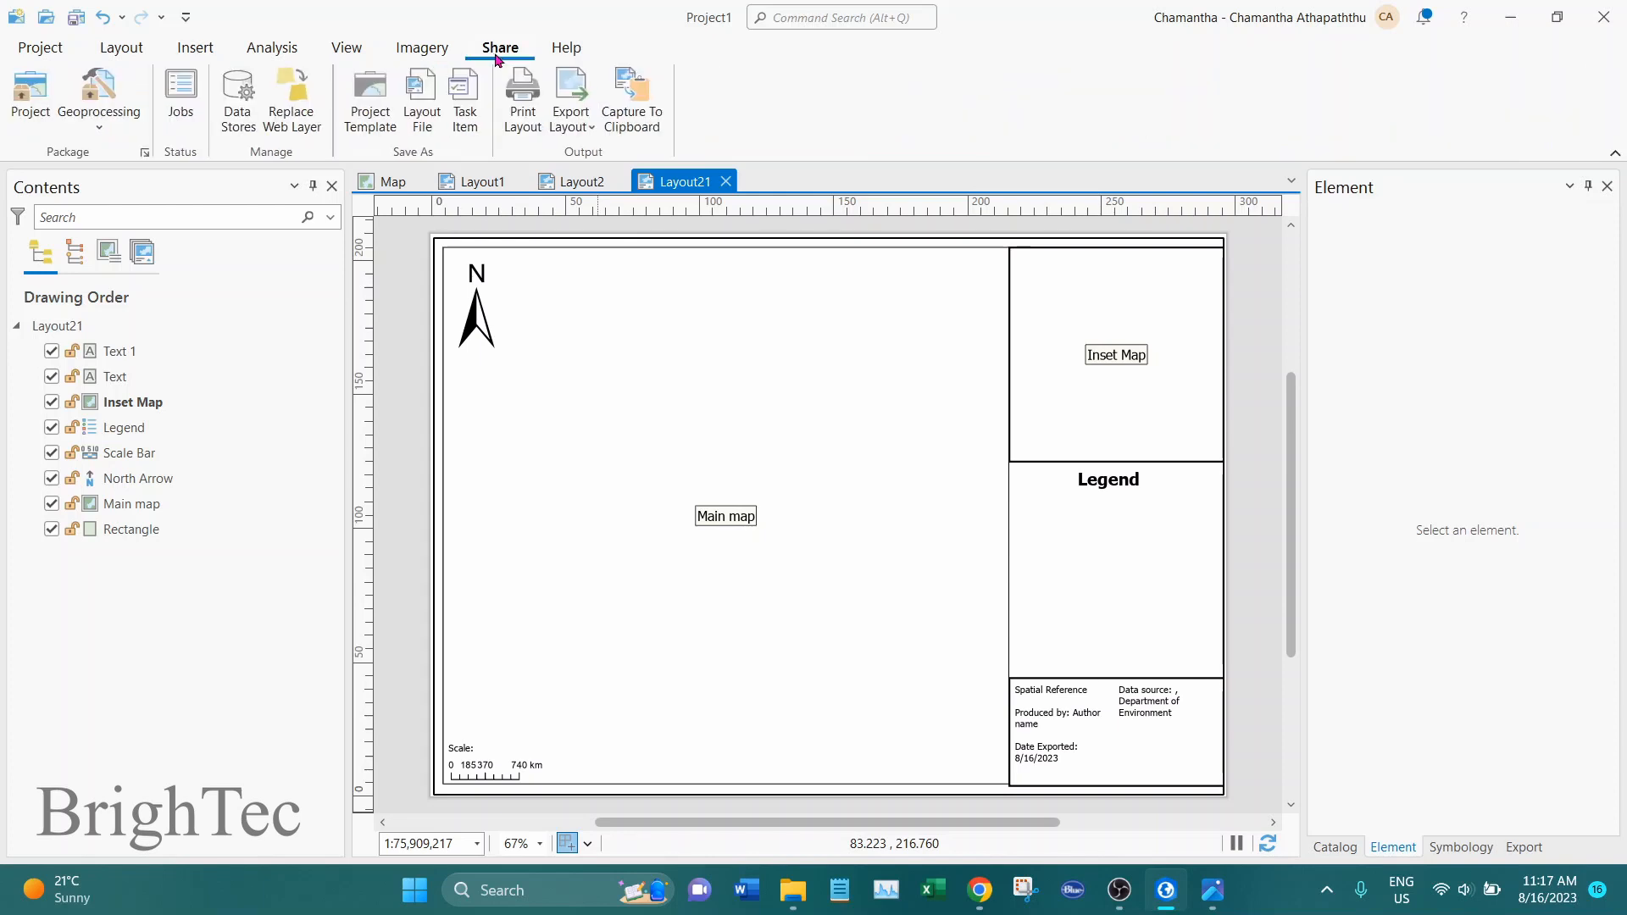
left_click(424, 127)
left_click(903, 337)
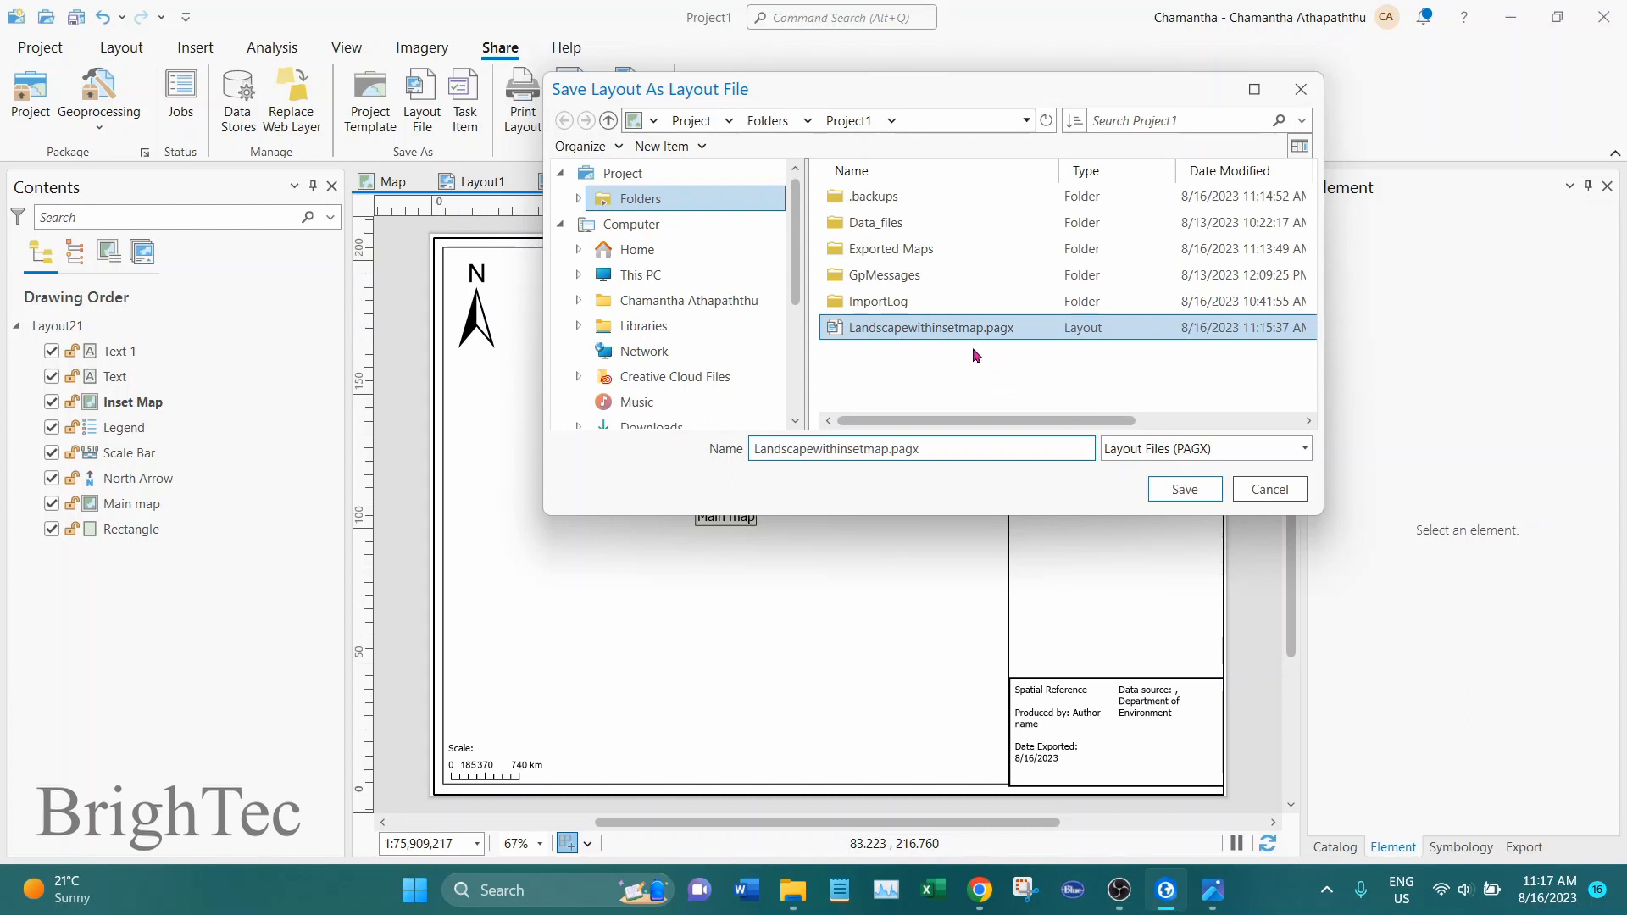
left_click(1178, 489)
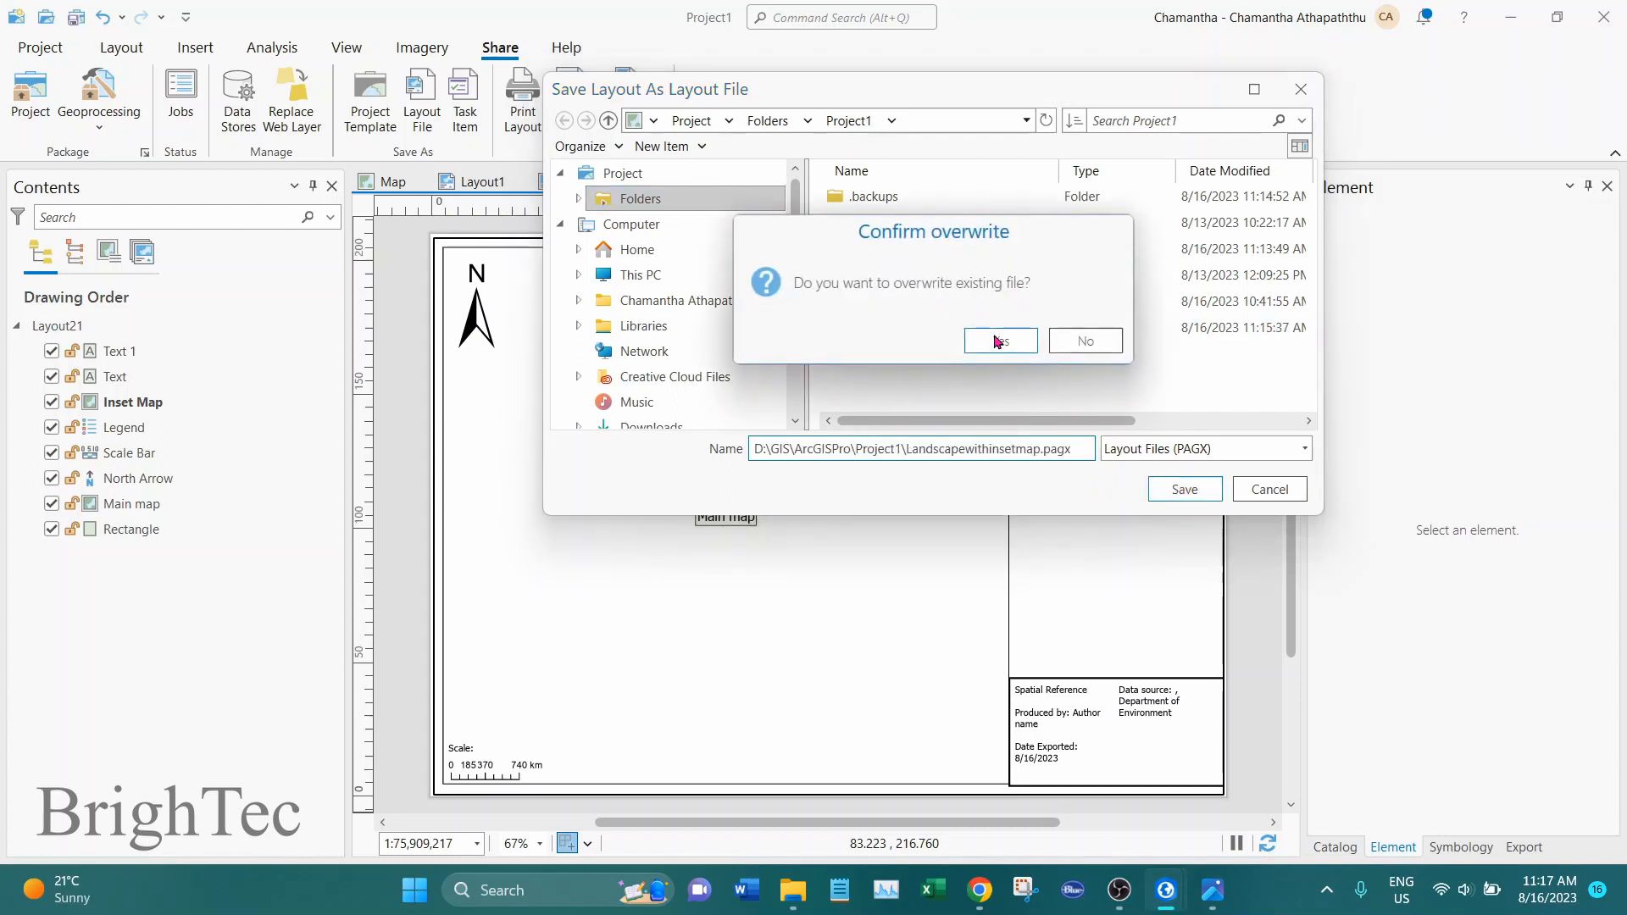
left_click(999, 341)
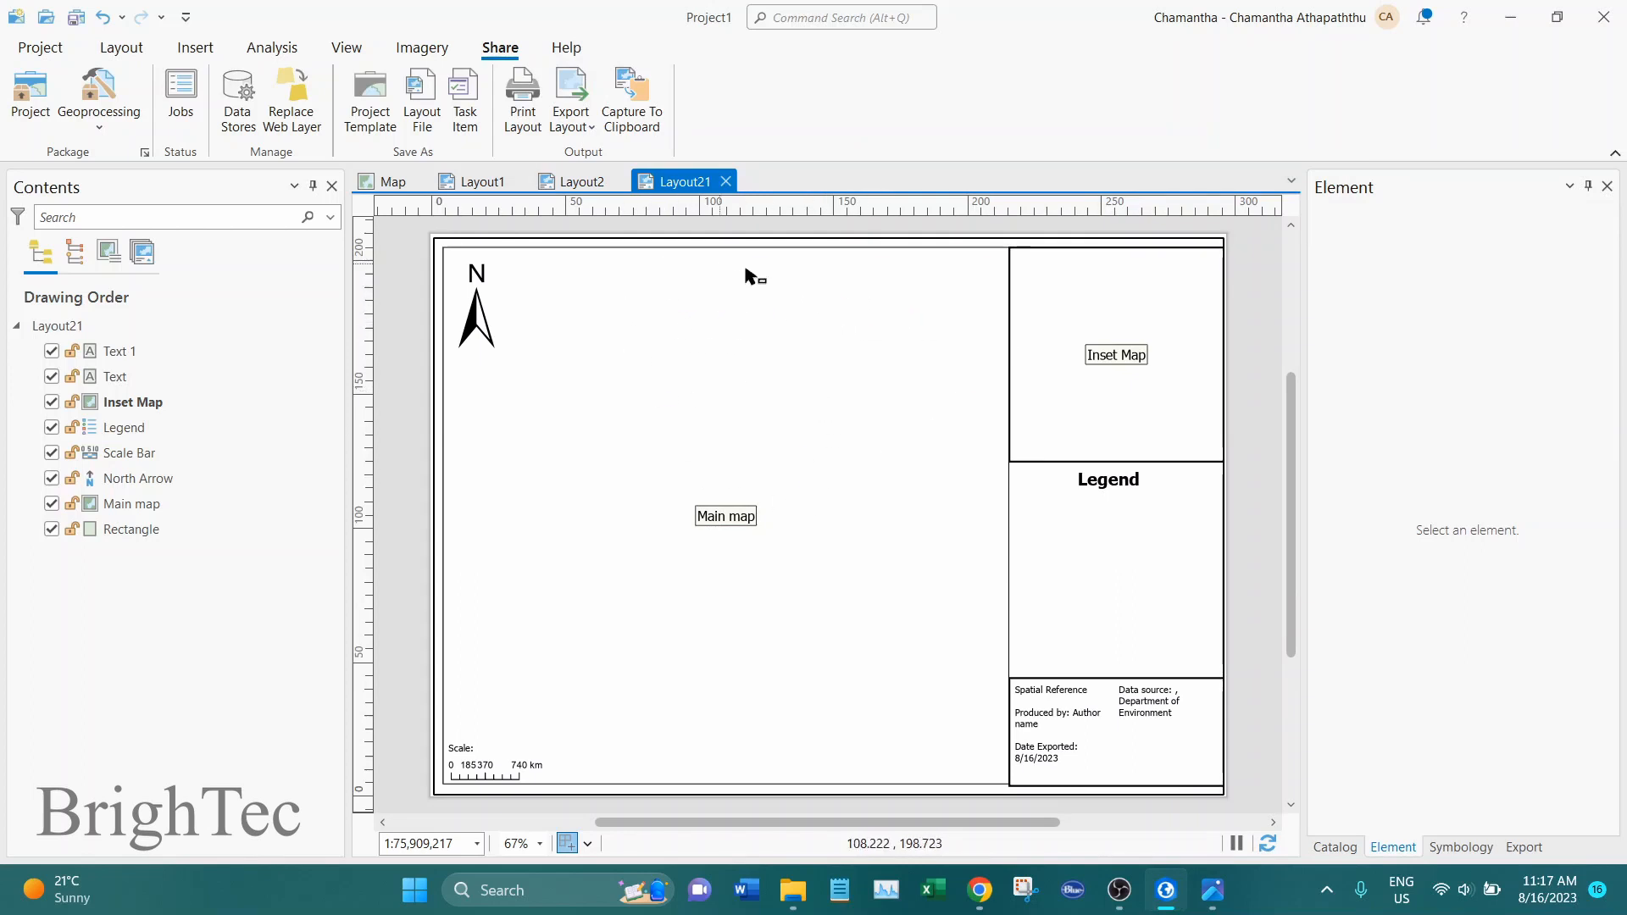
Step: Close the Layout21 view and delete Map1 from the project's maps
left_click(726, 182)
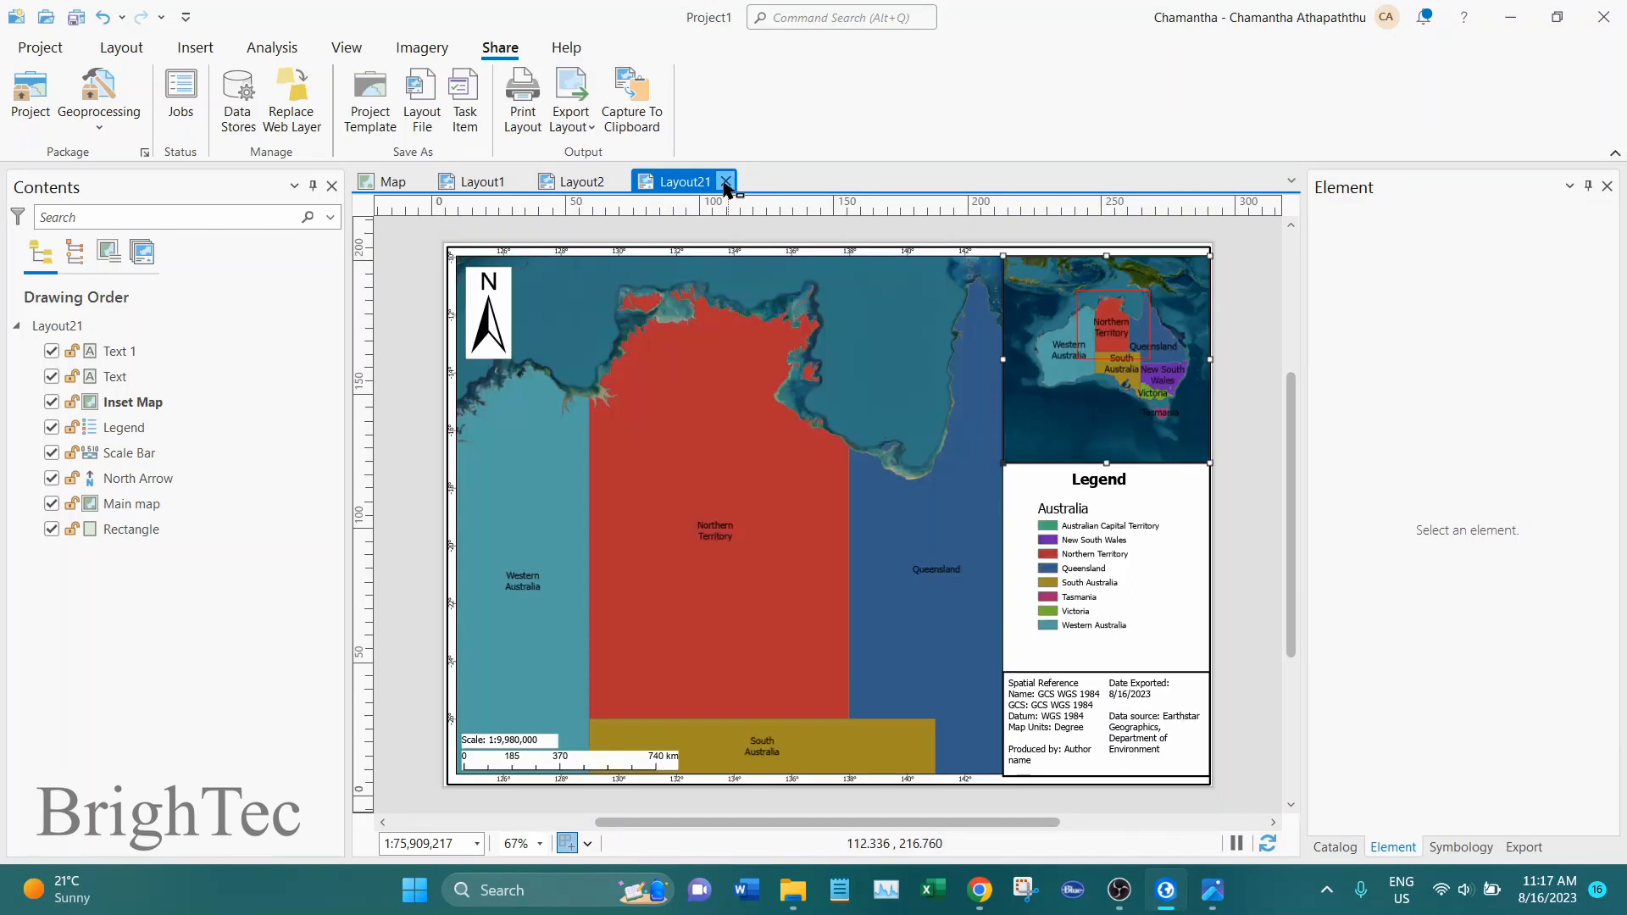
left_click(1333, 848)
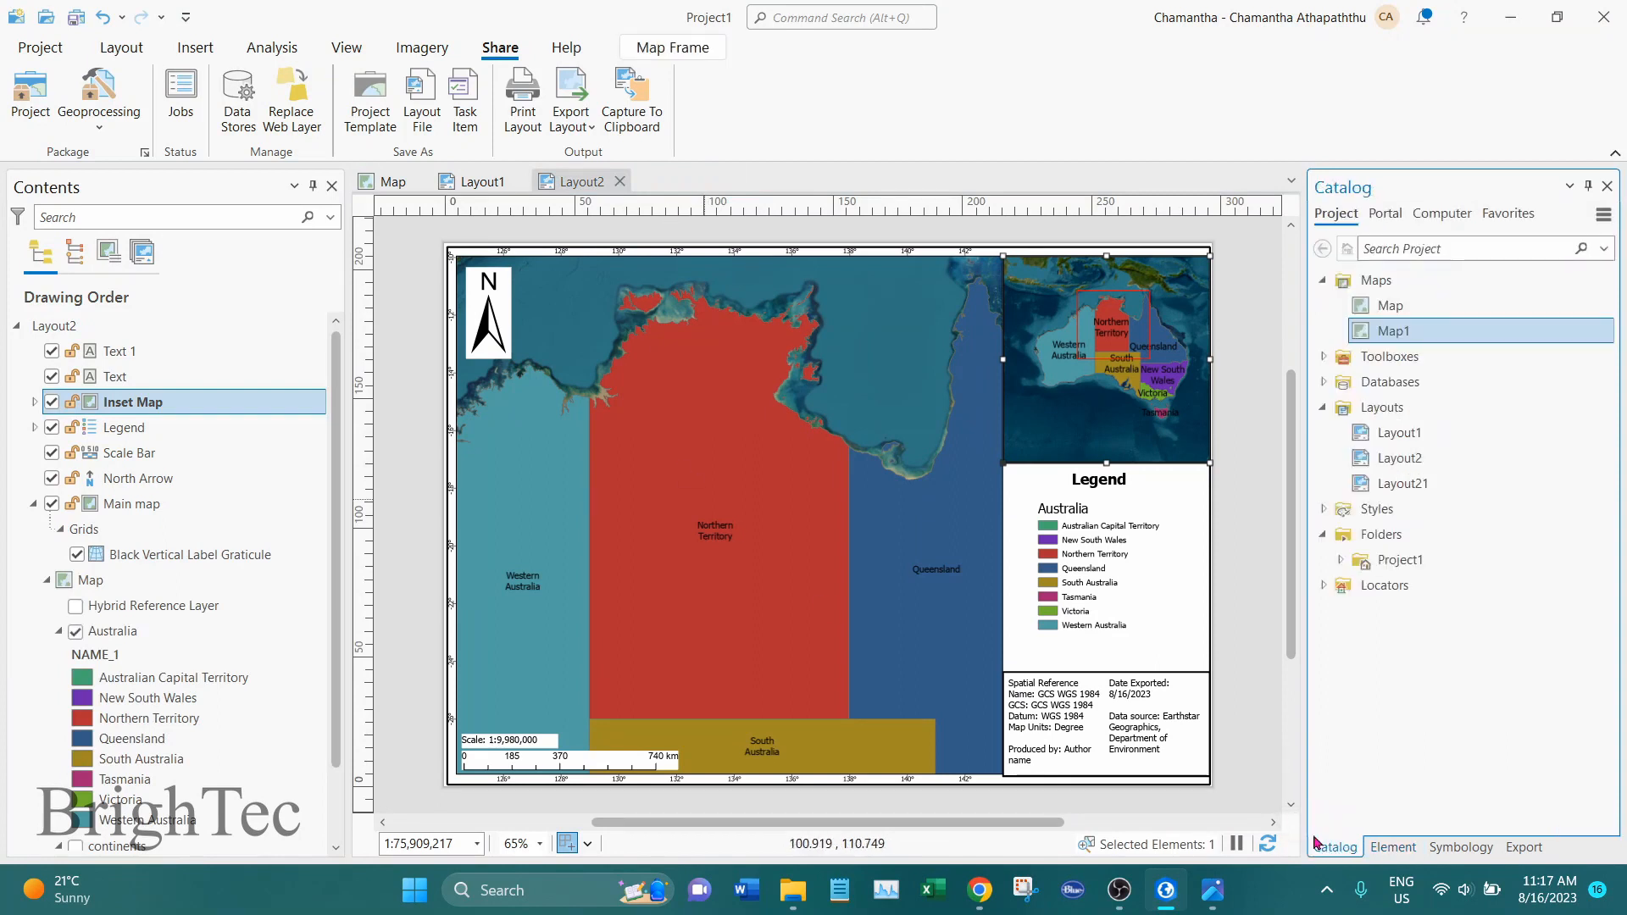
right_click(1394, 333)
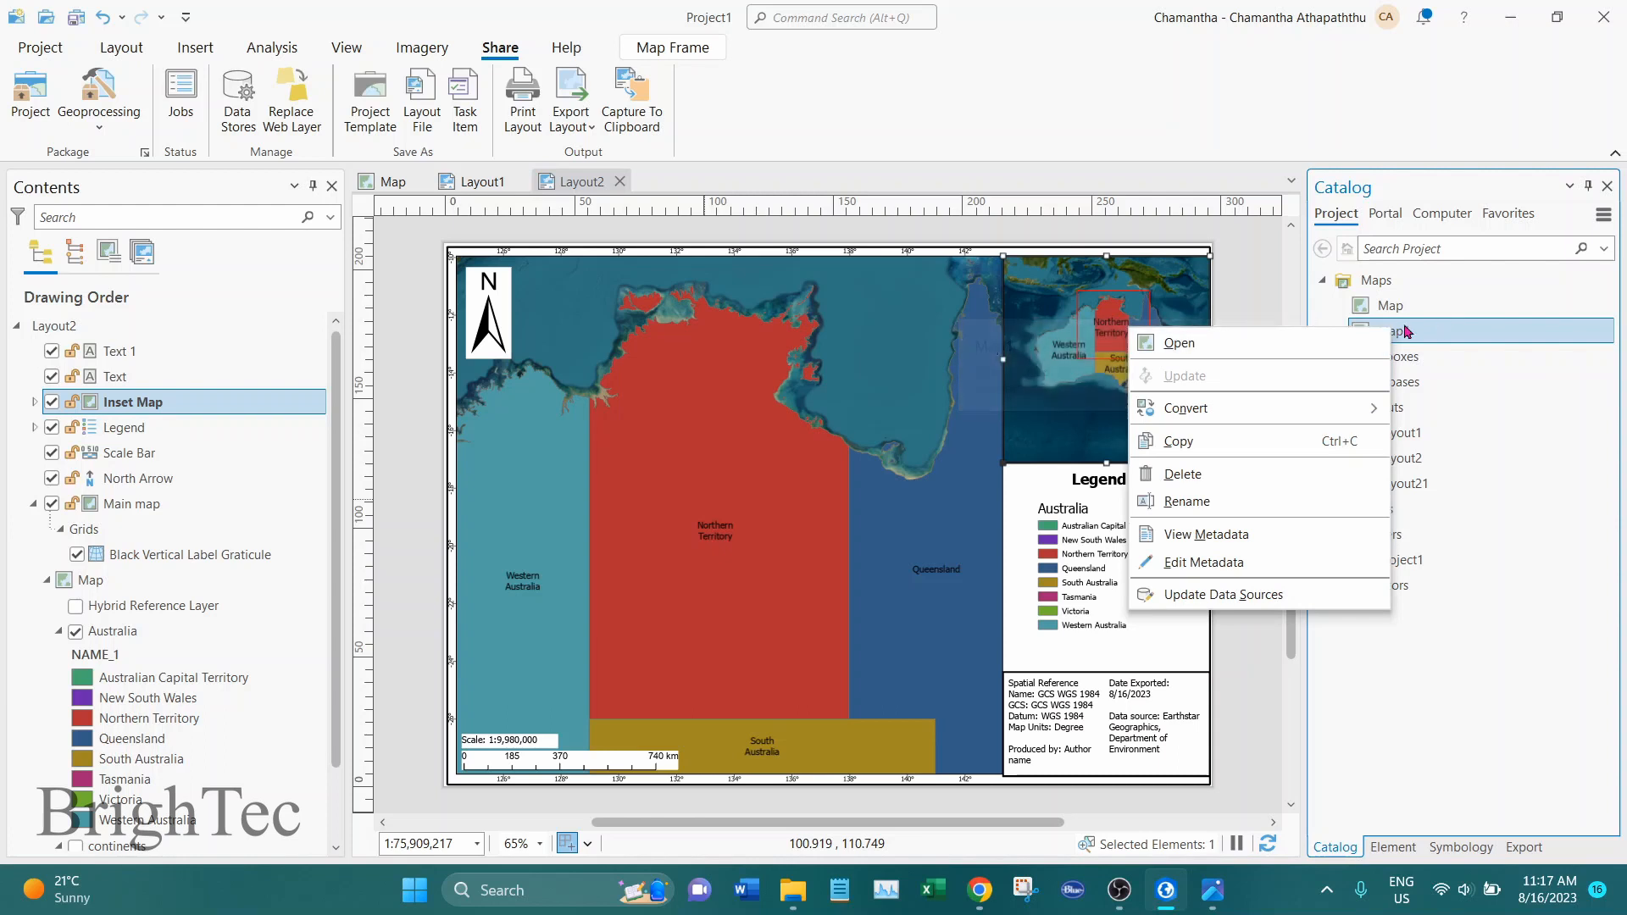
left_click(1213, 480)
left_click(888, 490)
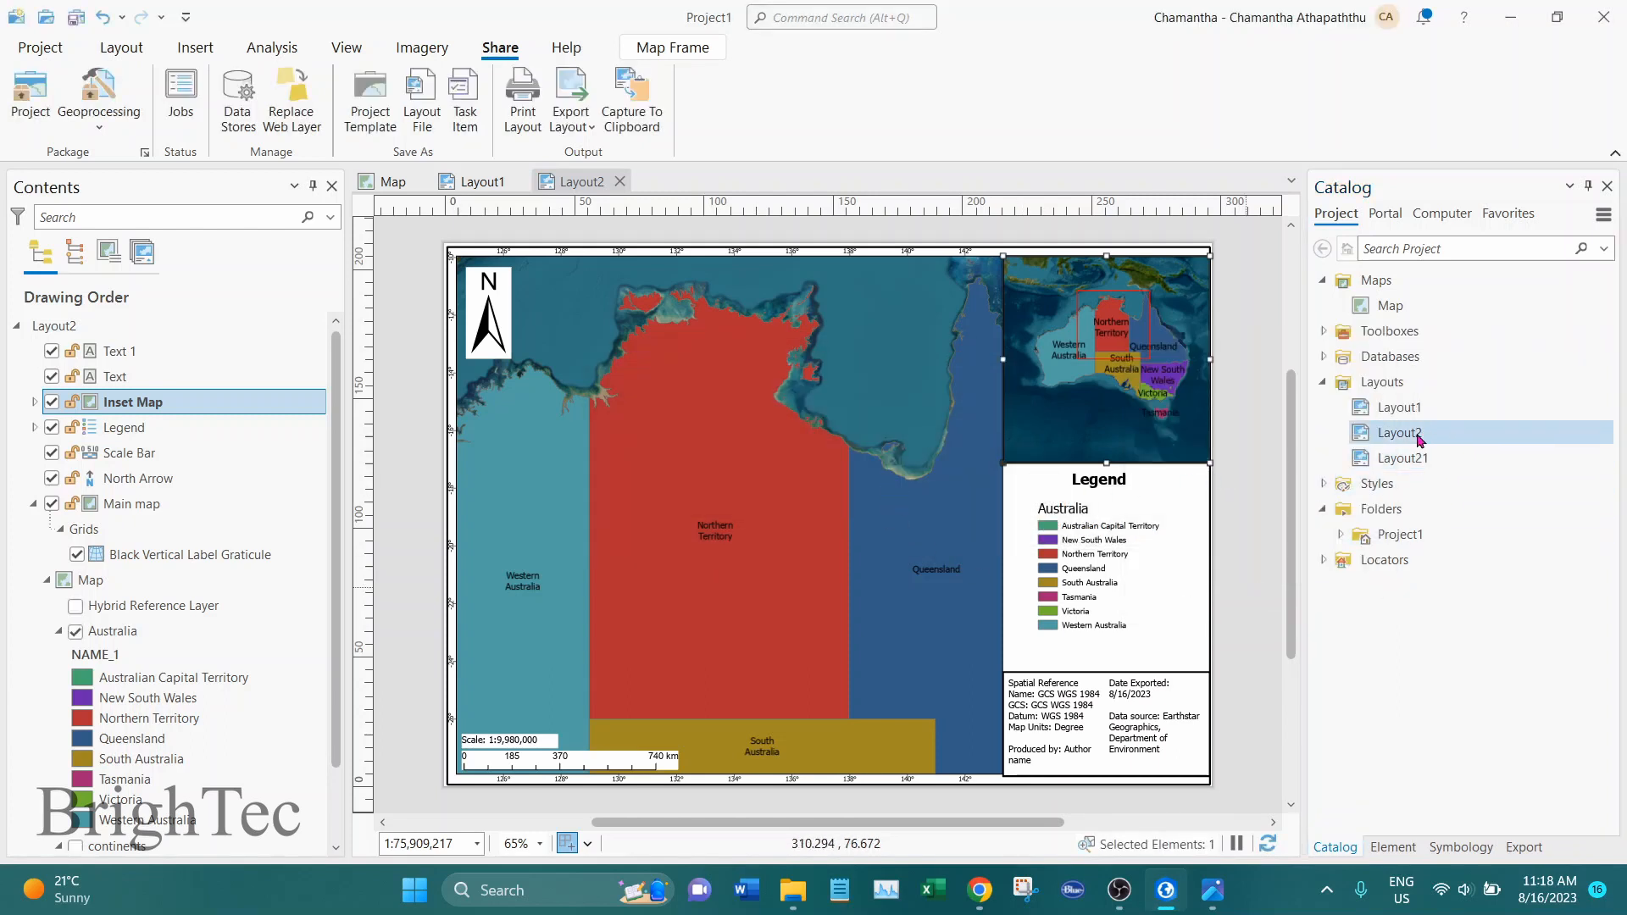
Step: Delete Layout21 from the project's layouts
left_click(1411, 462)
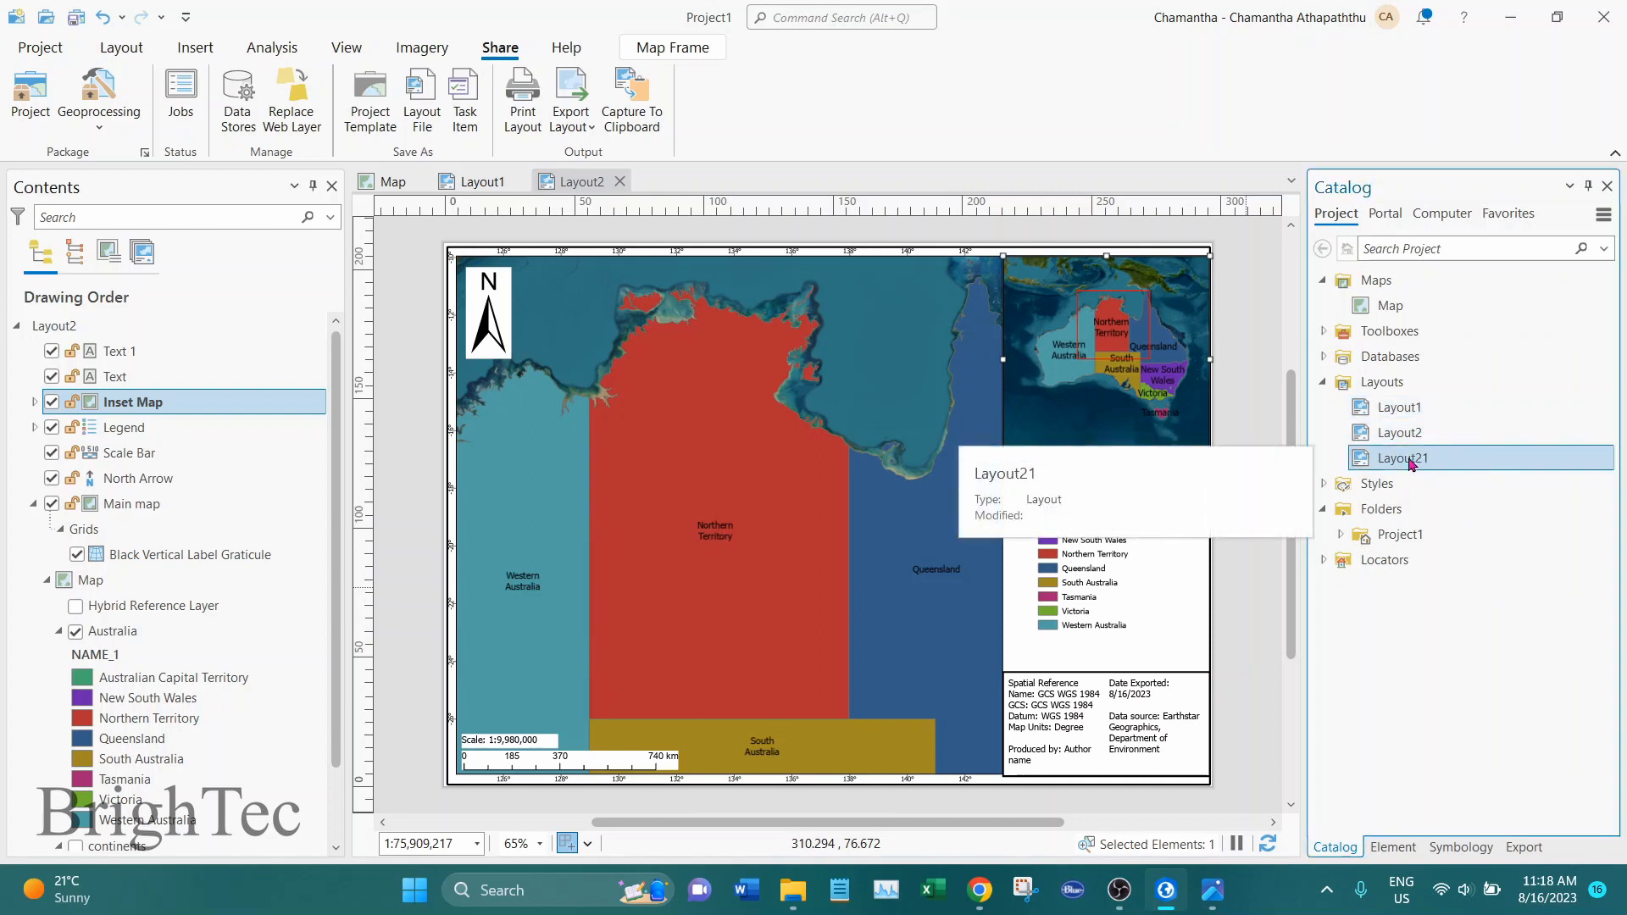
right_click(1411, 462)
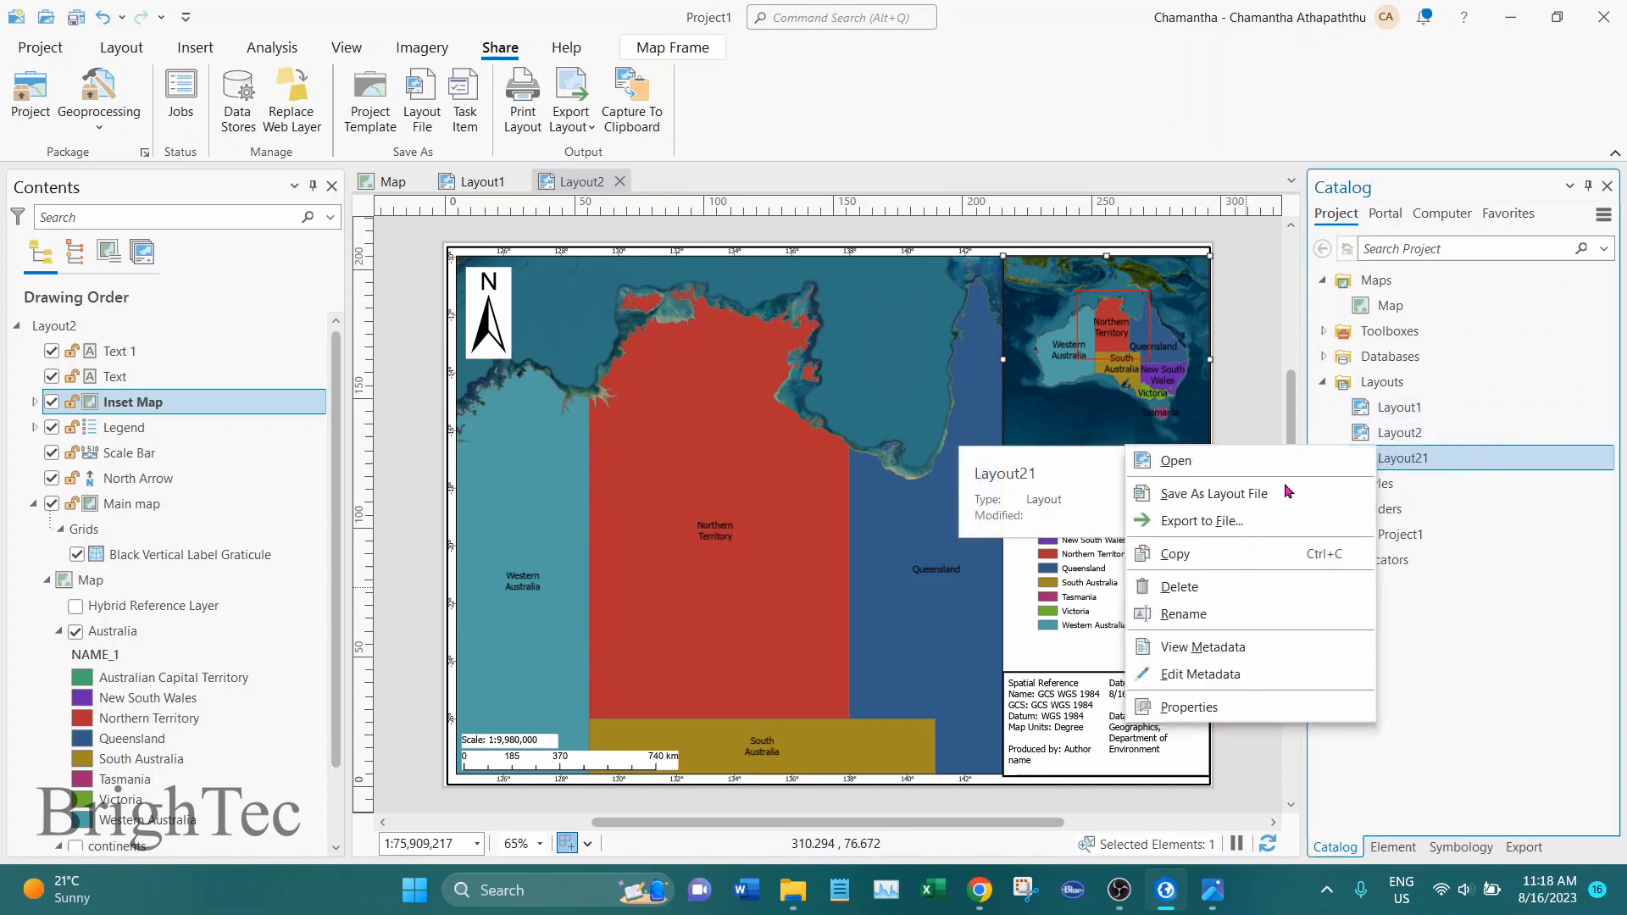
left_click(1218, 597)
left_click(887, 480)
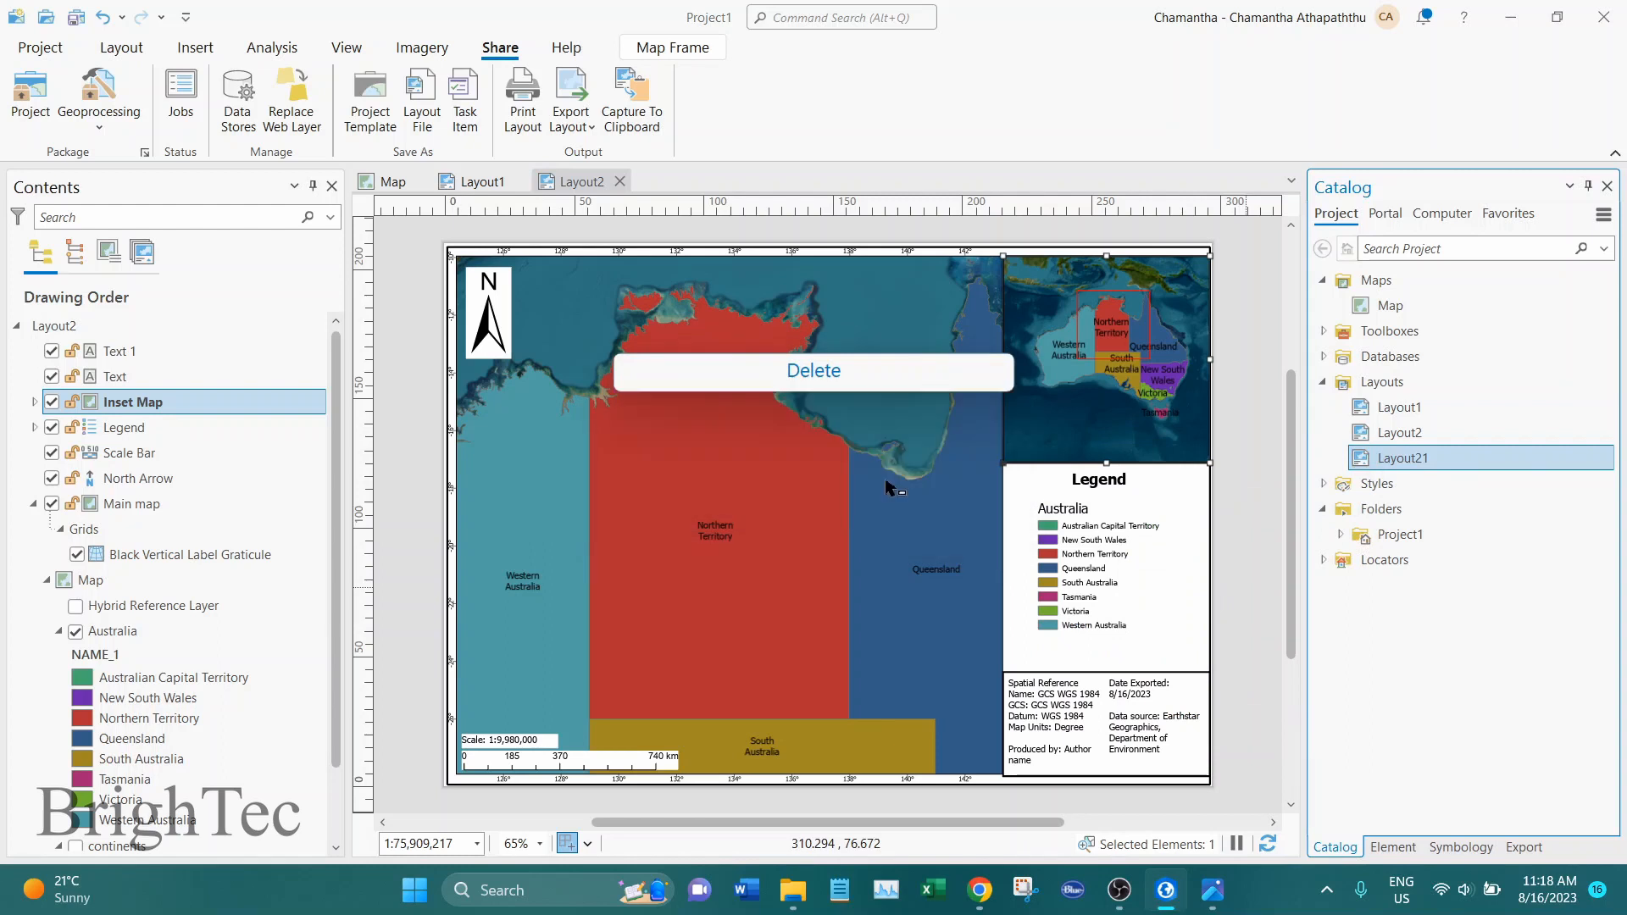
Step: Create a new layout by importing the overwritten Landscapewithinsetmap.pagx from the Project1 folder
left_click(569, 183)
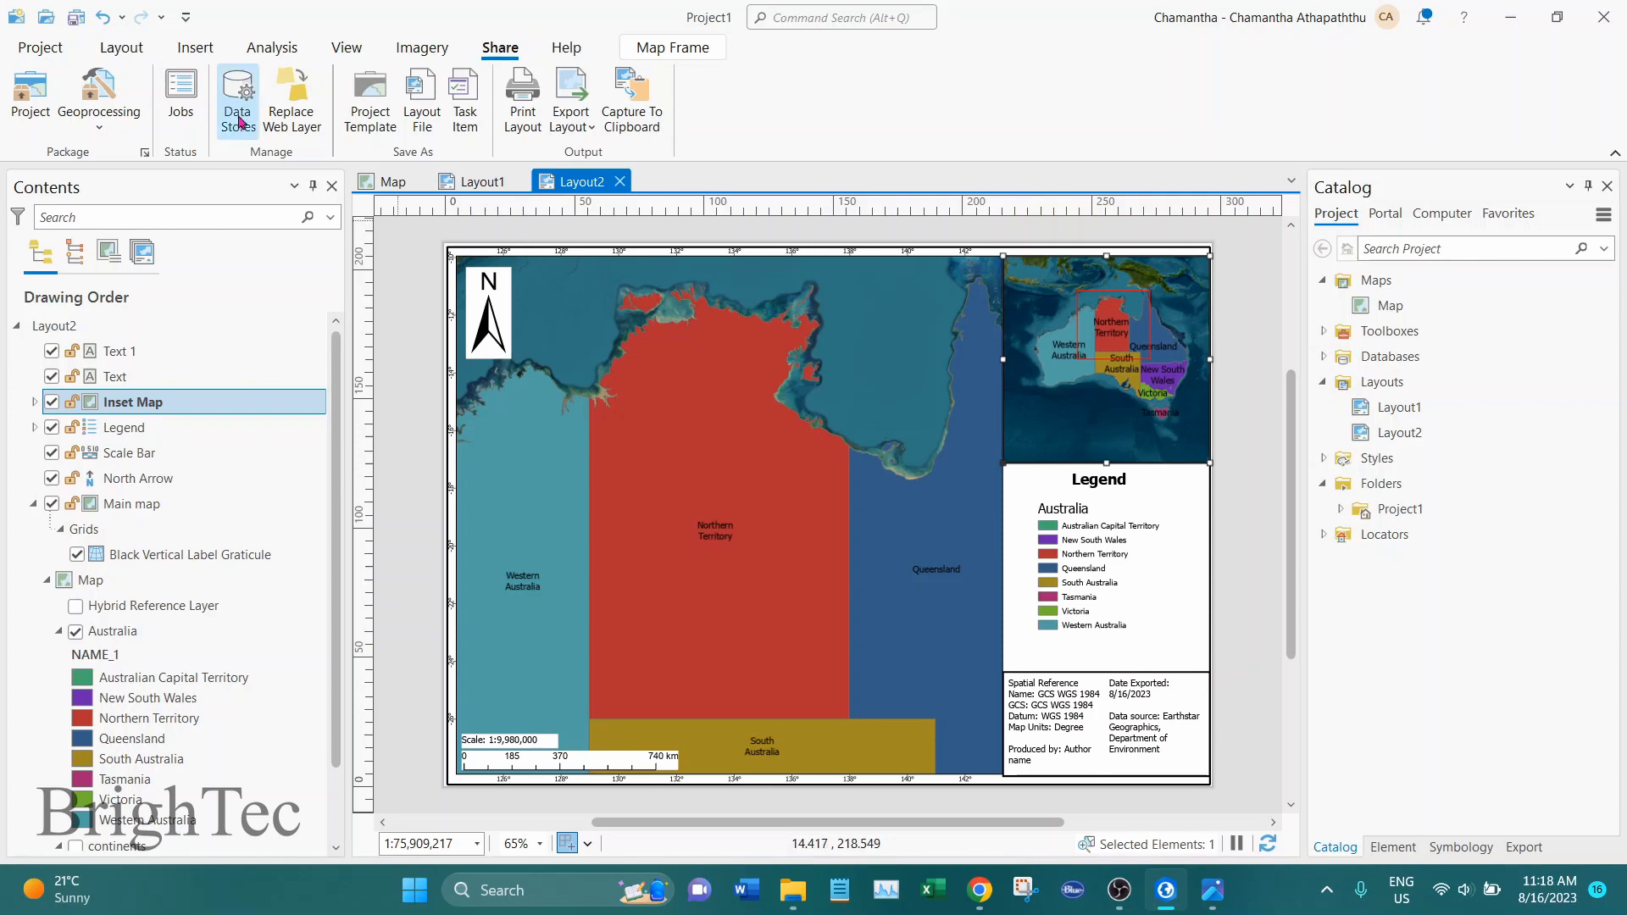
left_click(197, 49)
left_click(77, 126)
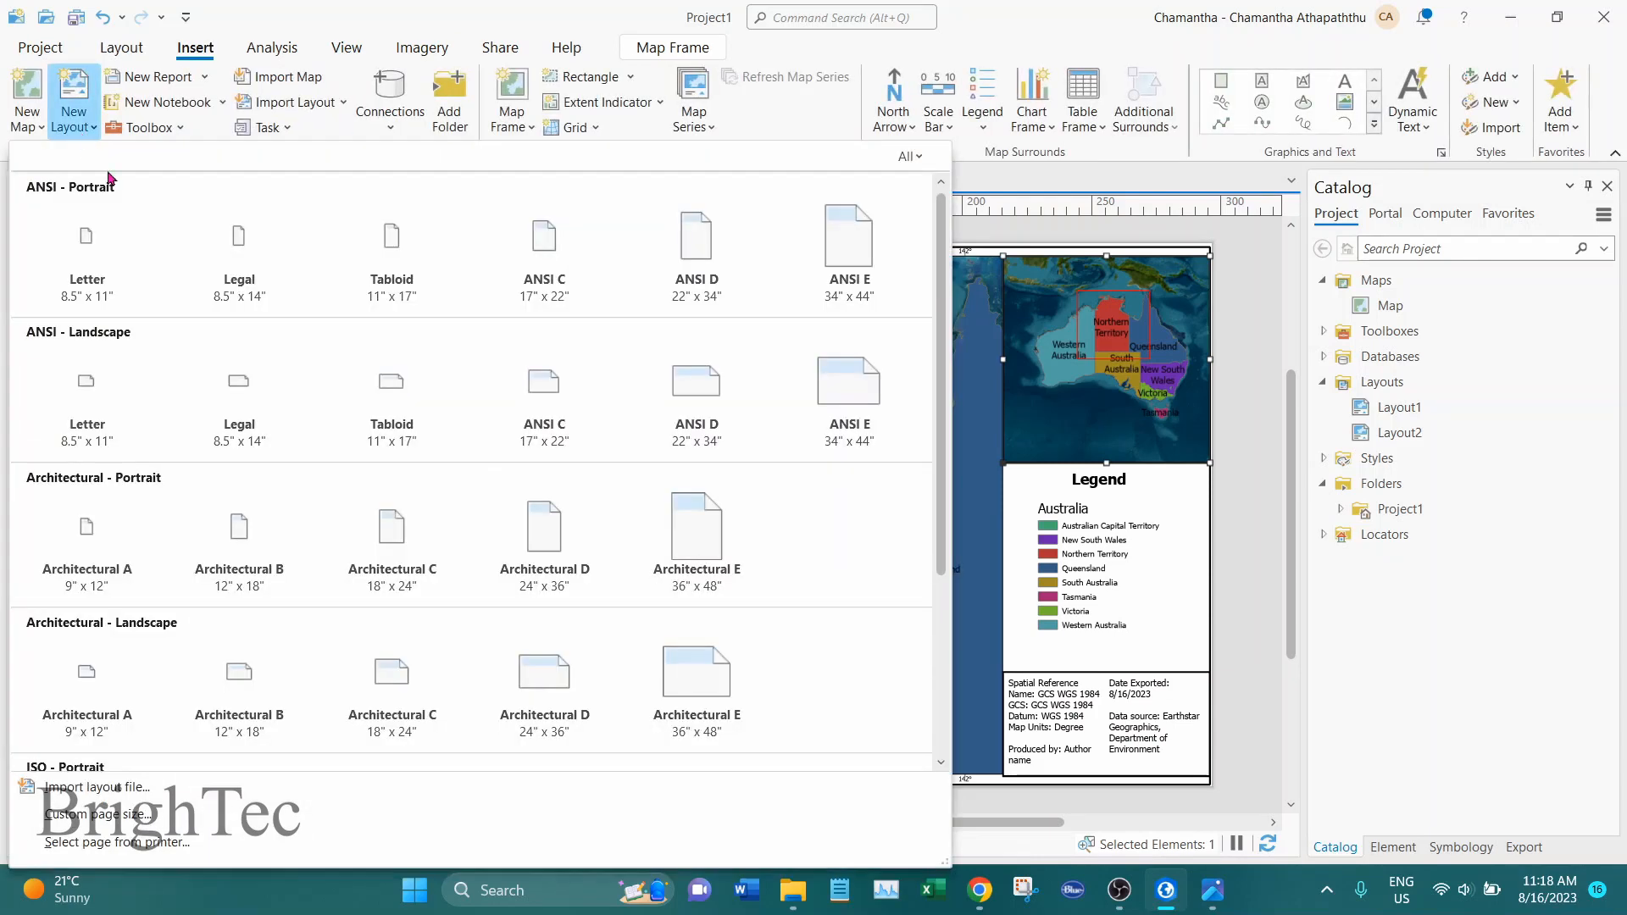
left_click(95, 787)
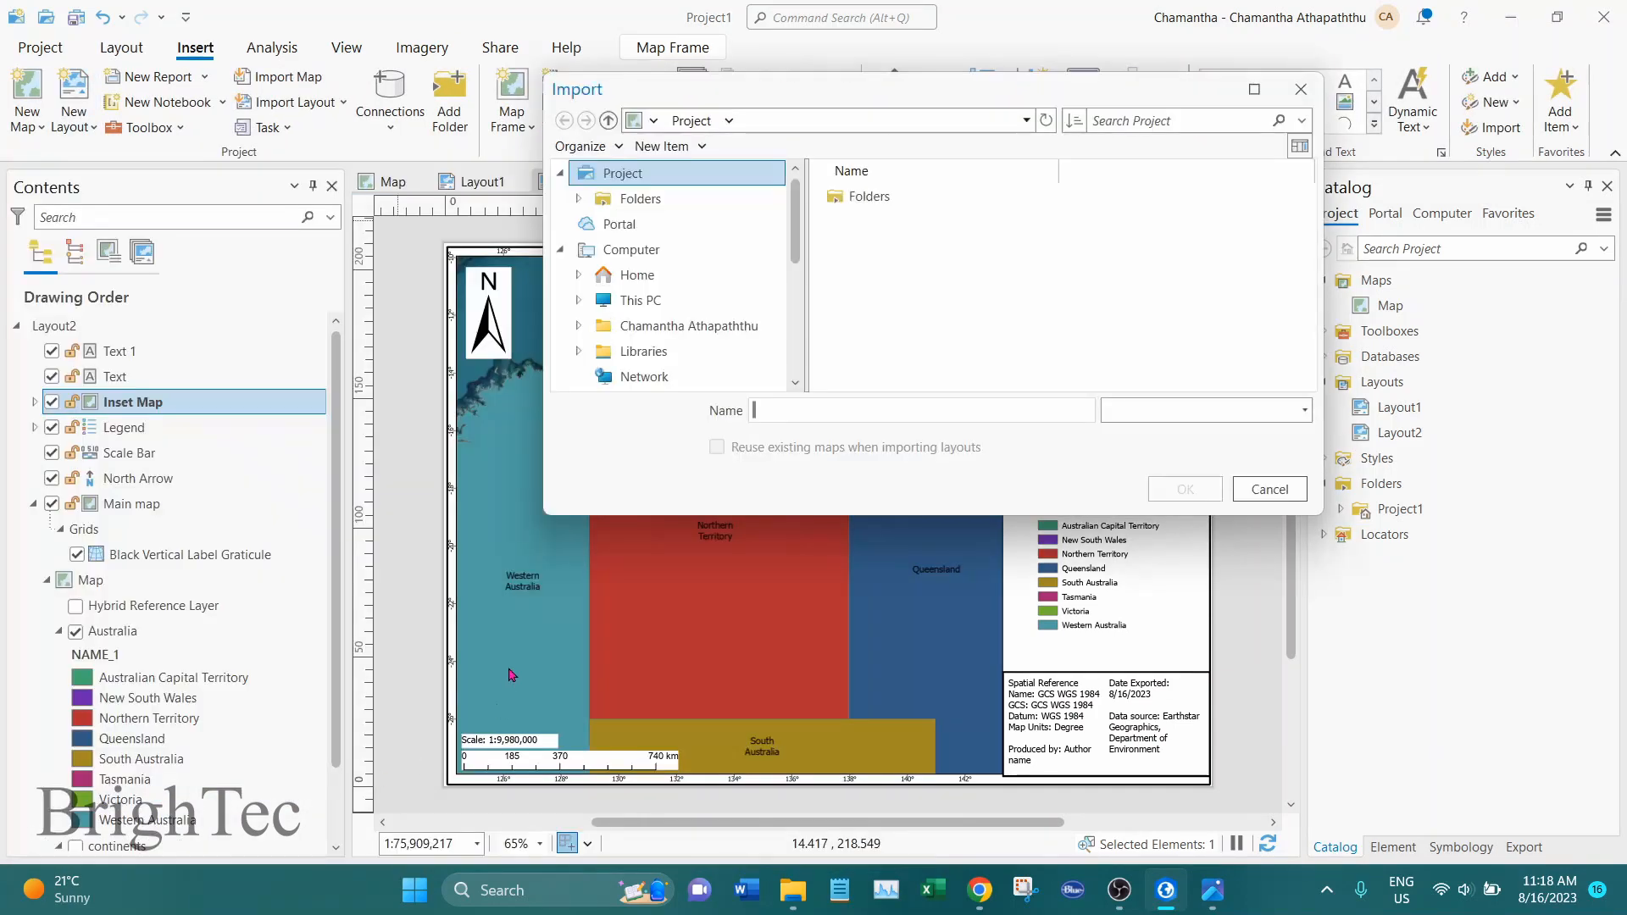
double_click(878, 201)
left_click(928, 328)
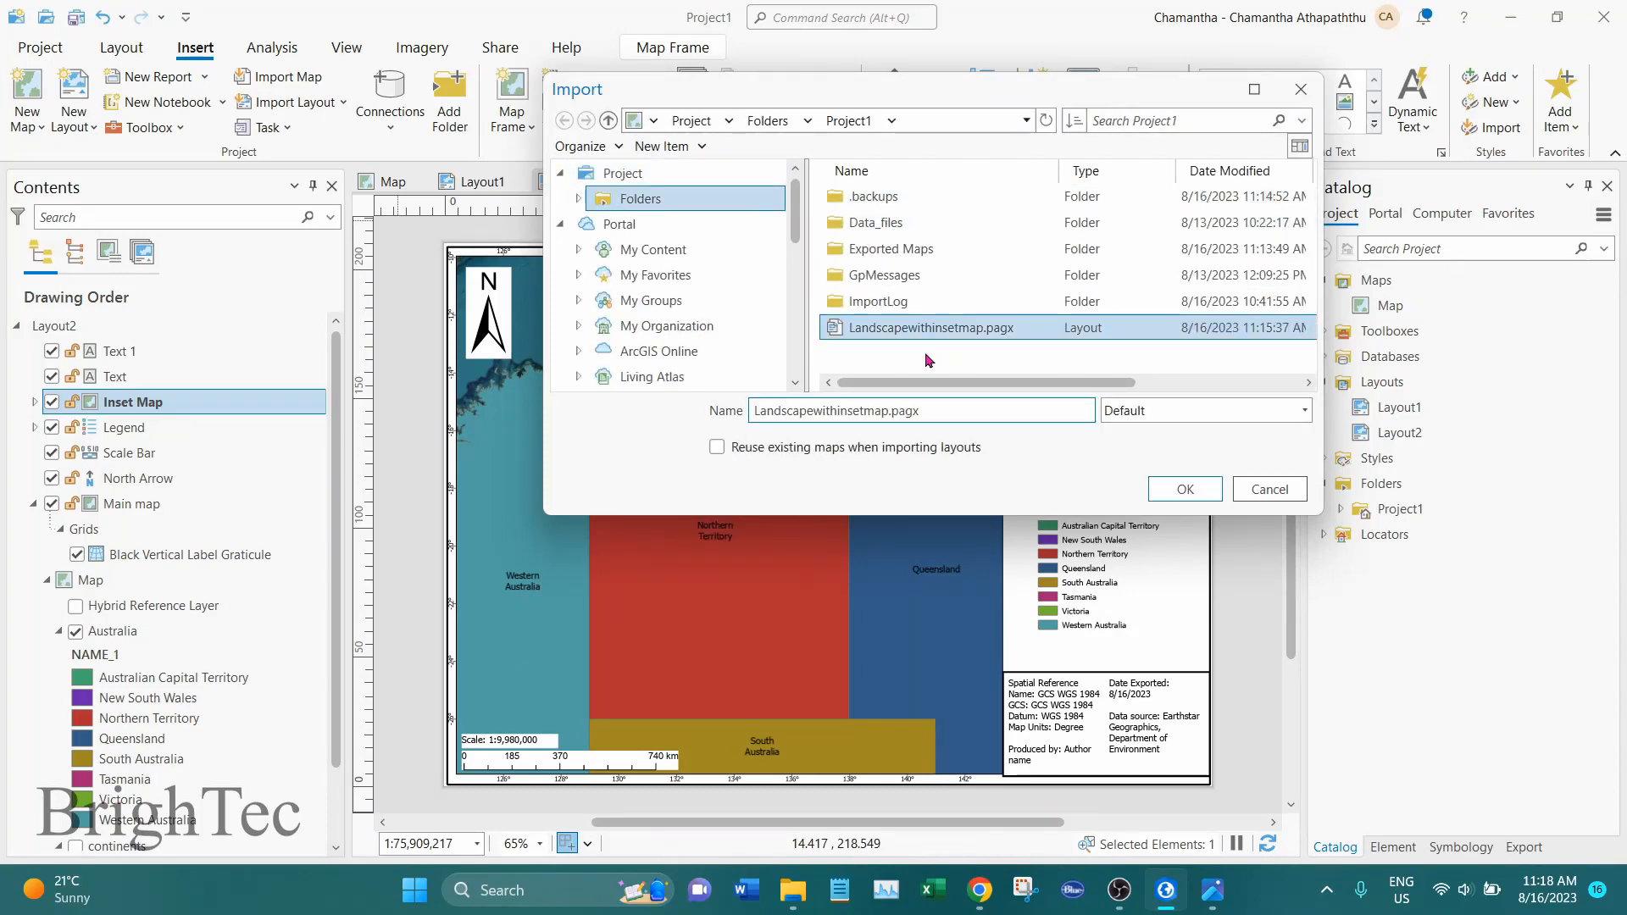
left_click(1174, 497)
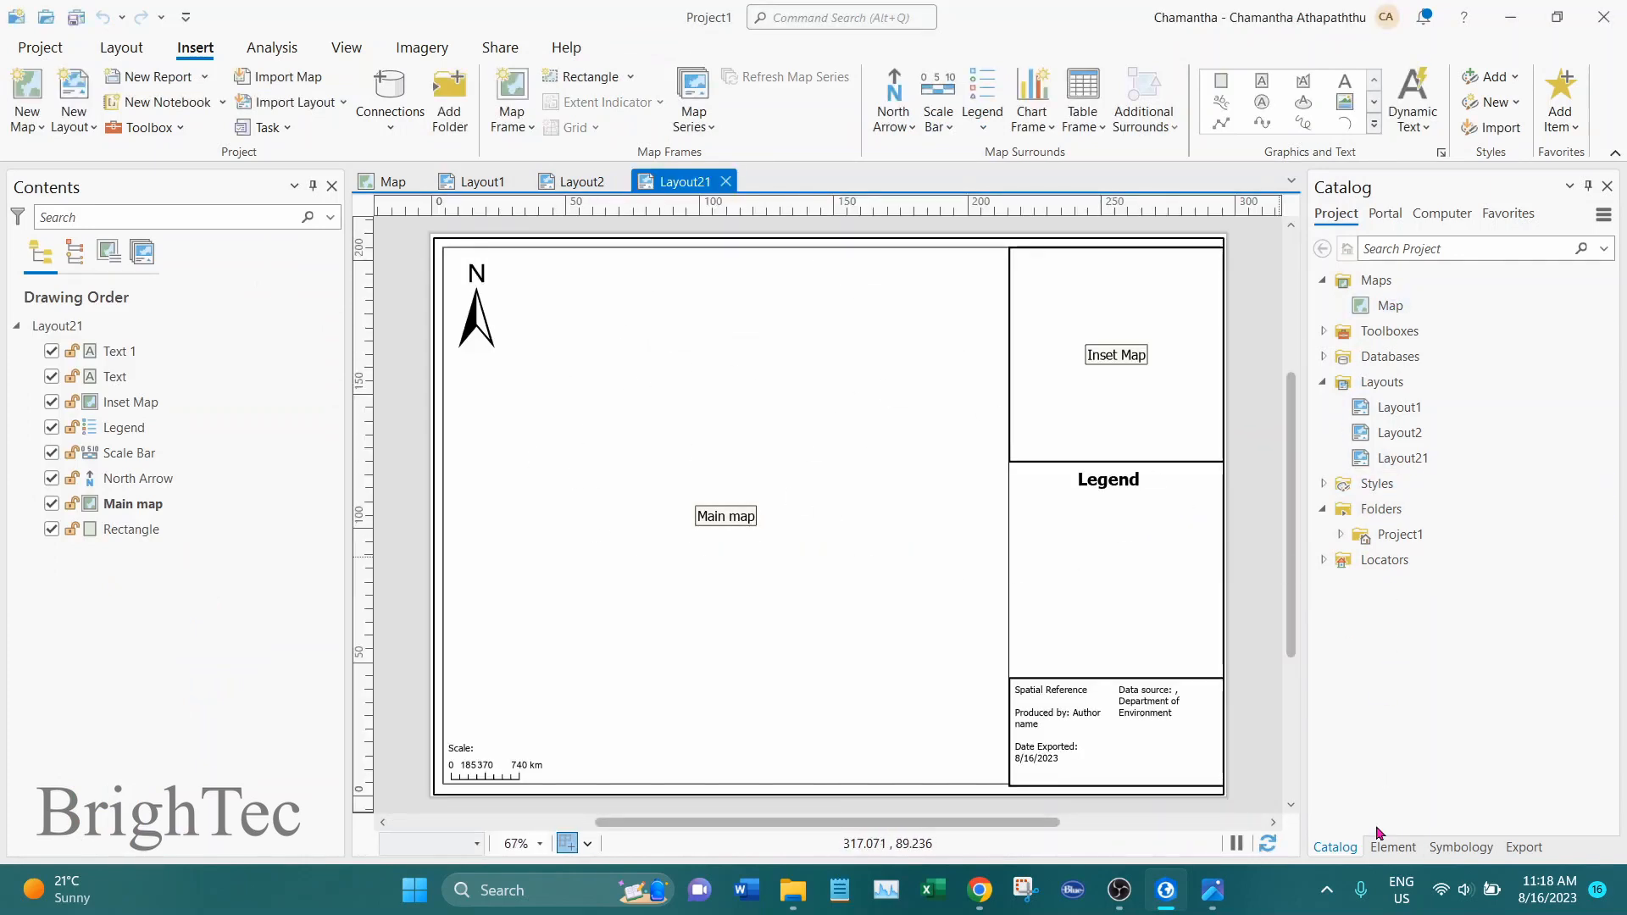
Step: Assign the project map named Map to the Main map frame of the imported layout
left_click(1400, 281)
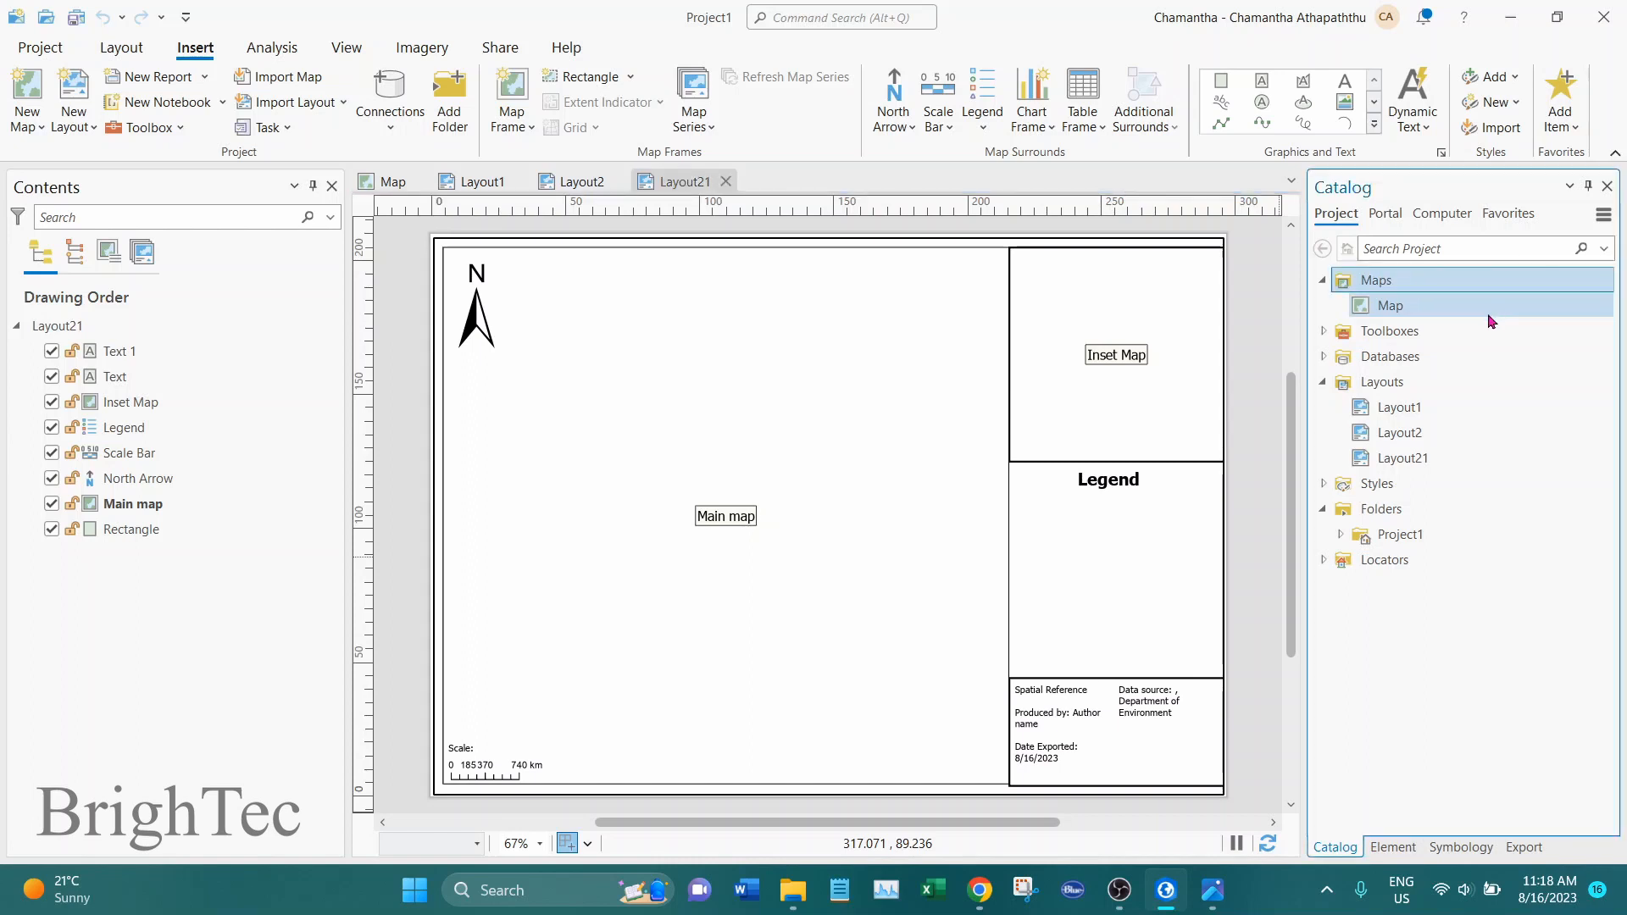
left_click(1415, 315)
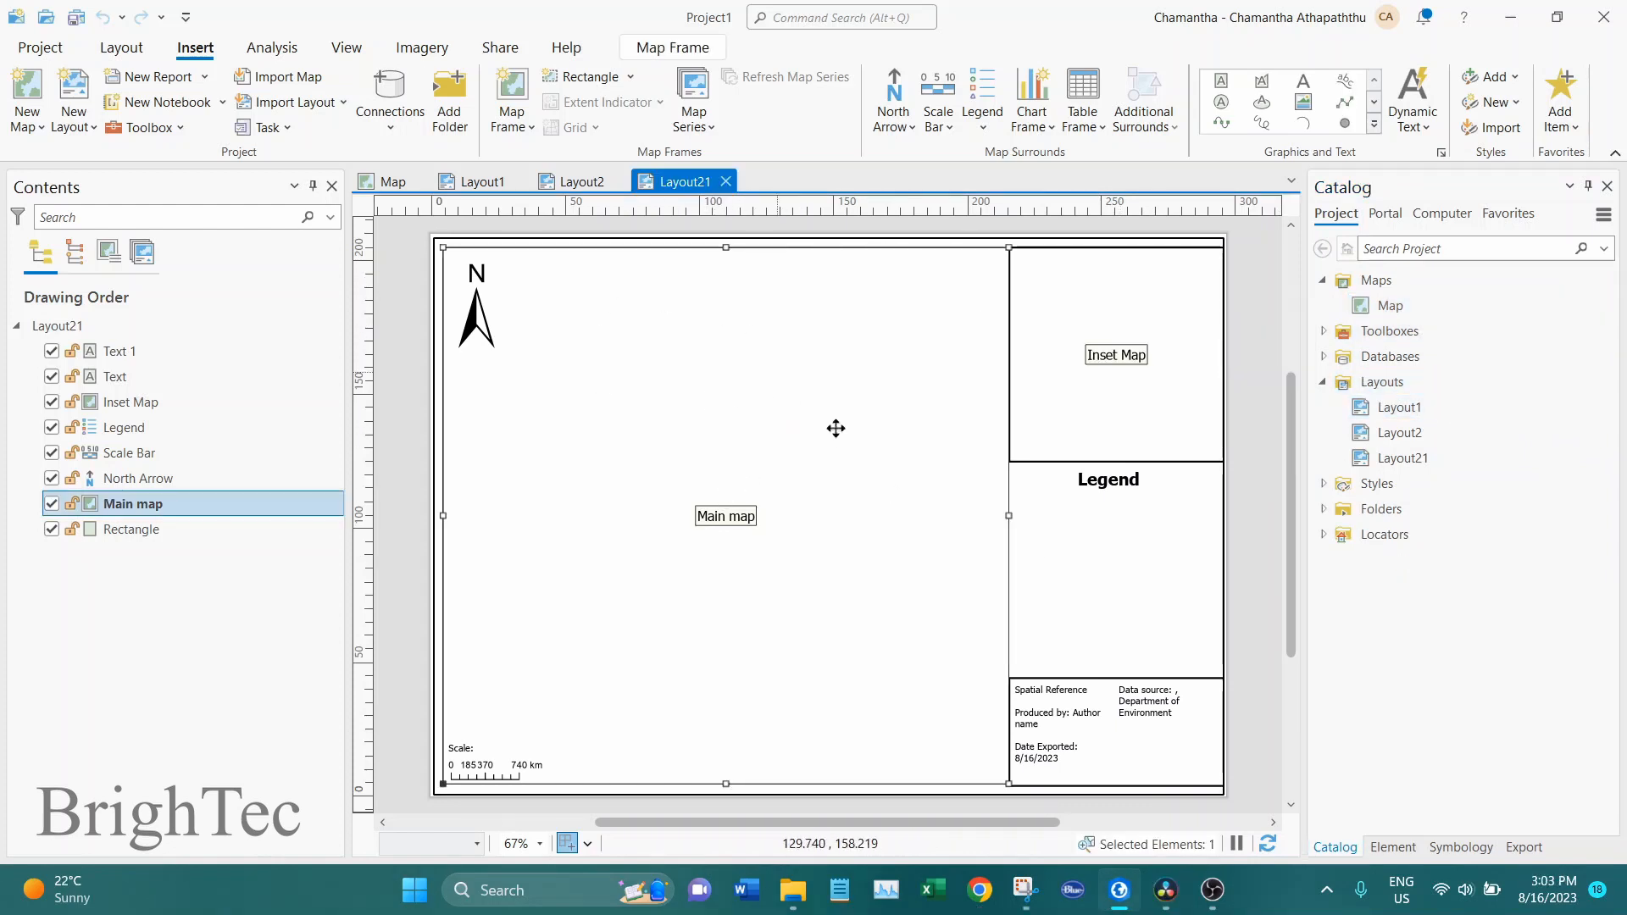
right_click(734, 417)
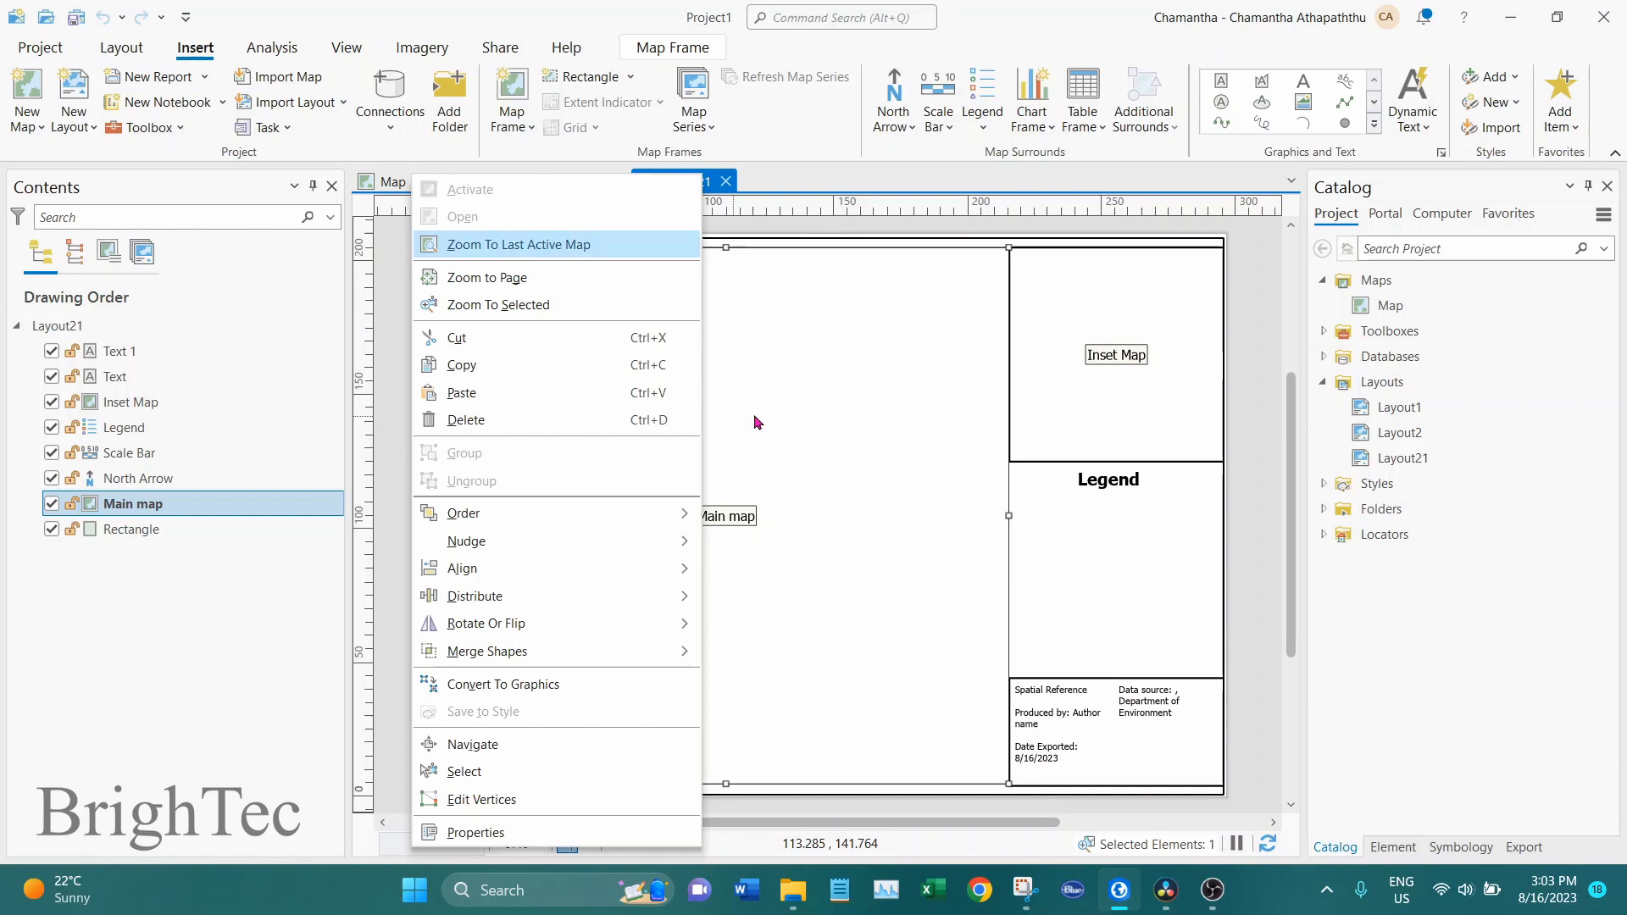
left_click(561, 831)
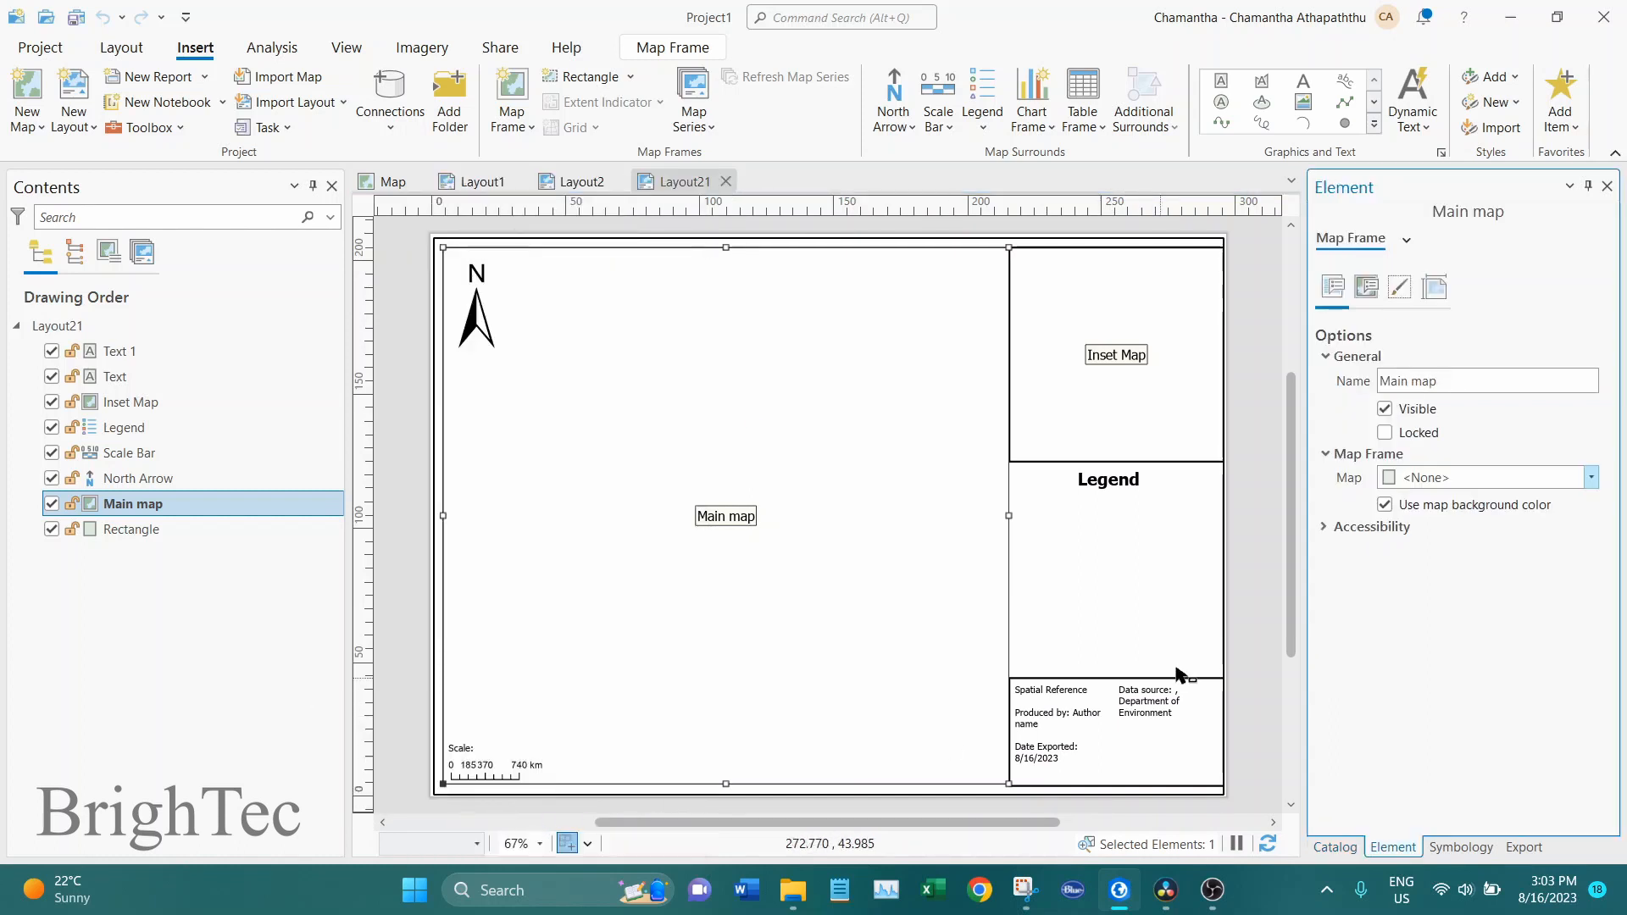
left_click(1592, 478)
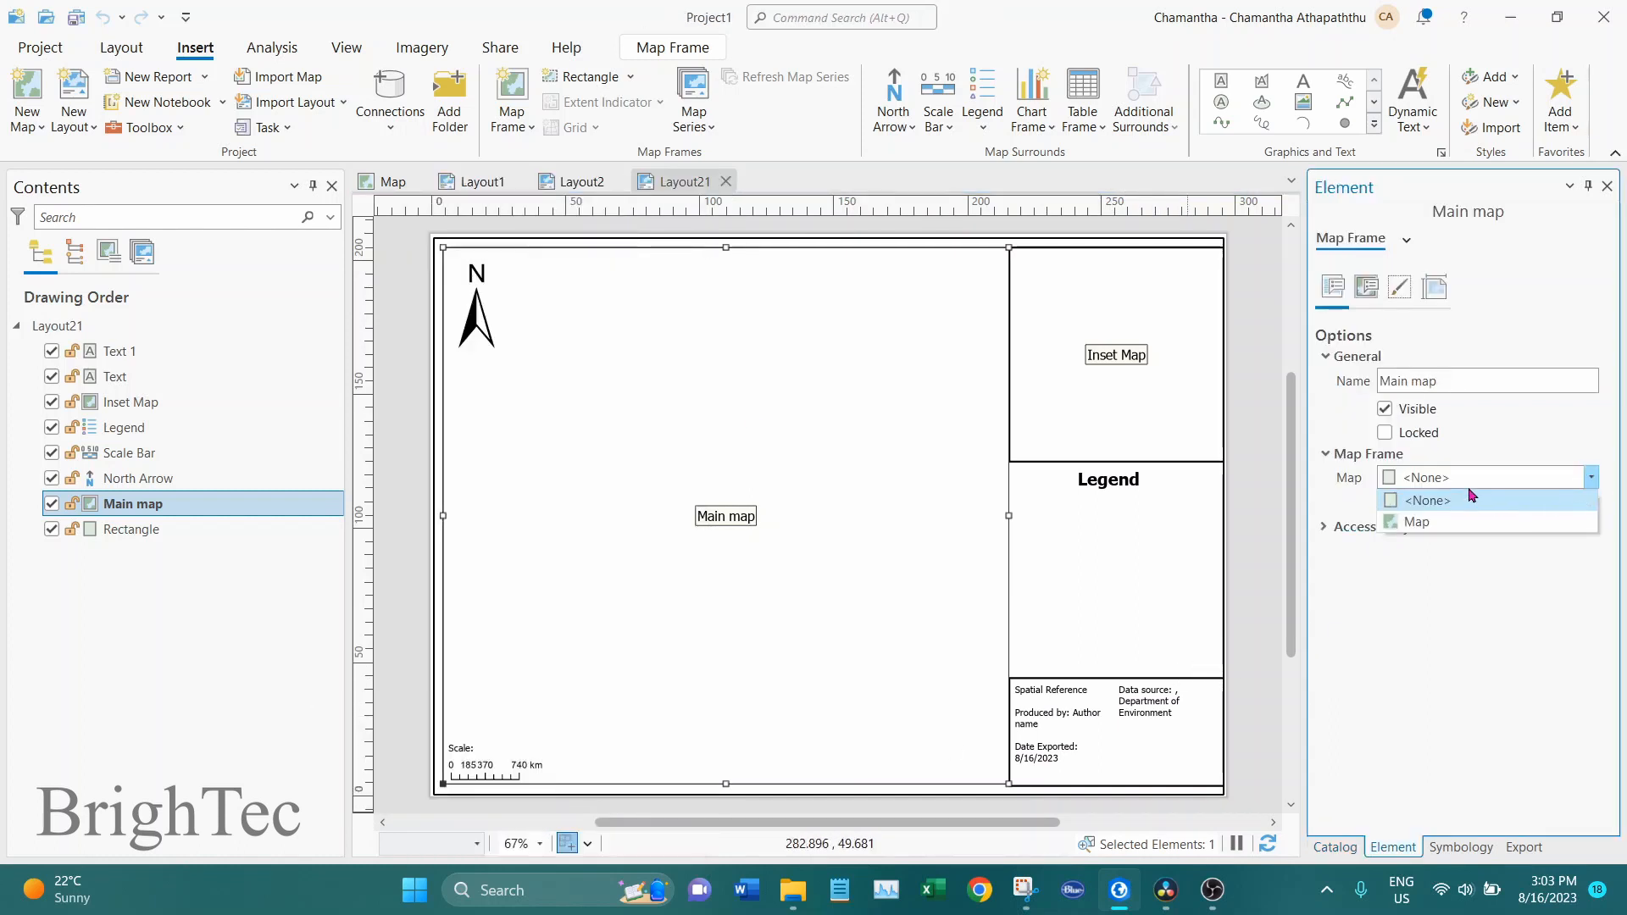
left_click(1430, 525)
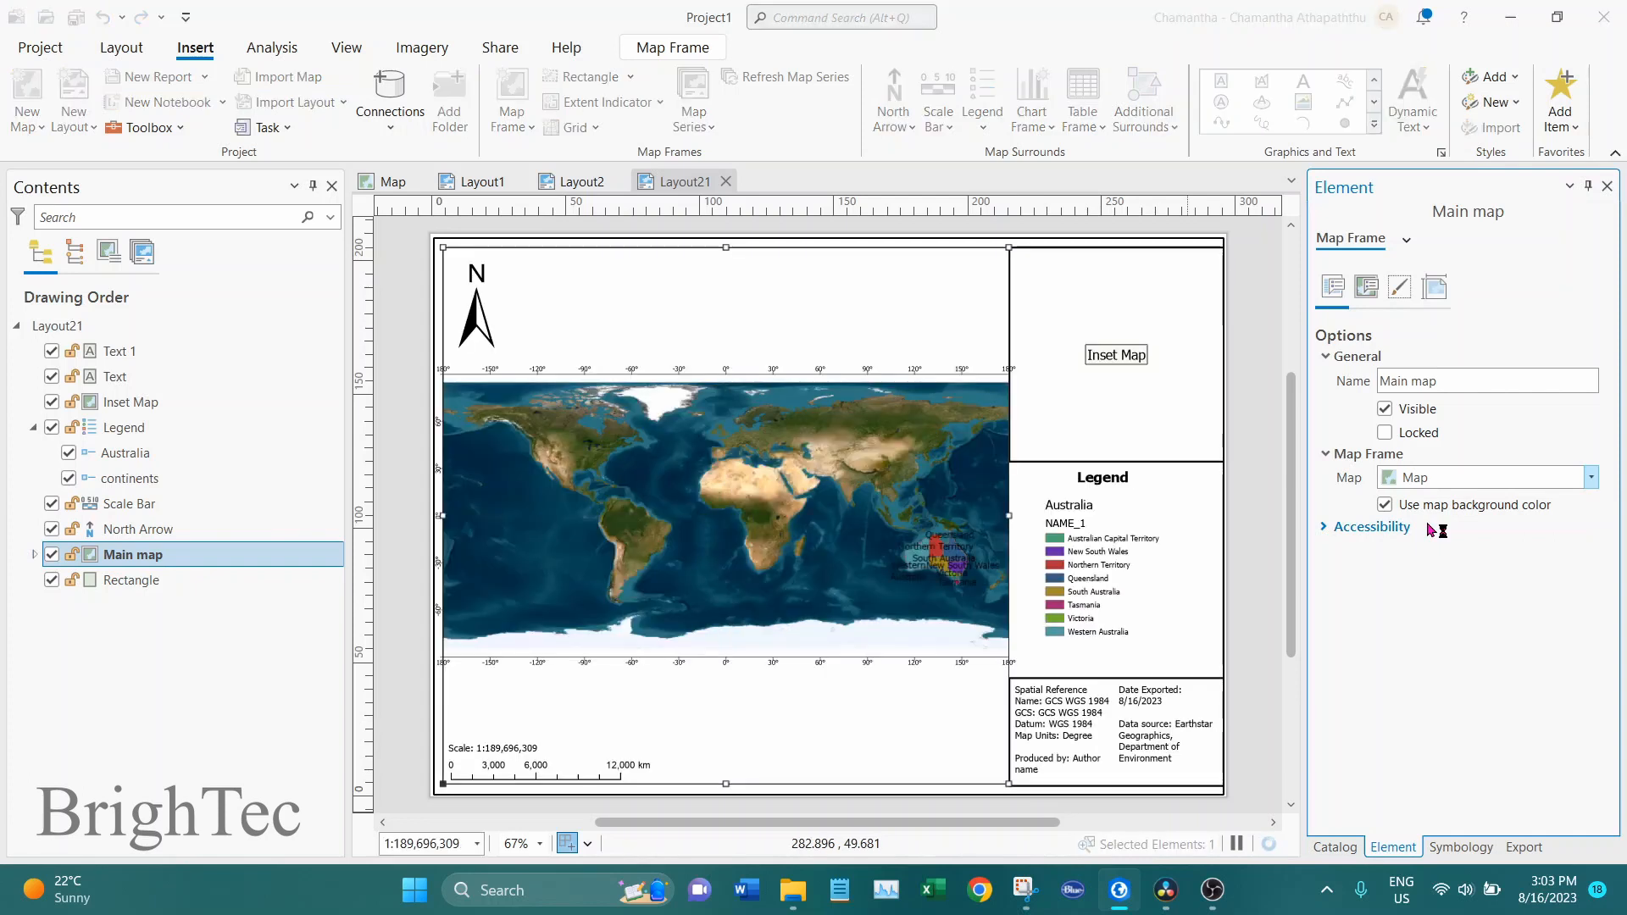
Step: Zoom the Main map frame to the last active map's extent and select the Inset Map frame
right_click(763, 455)
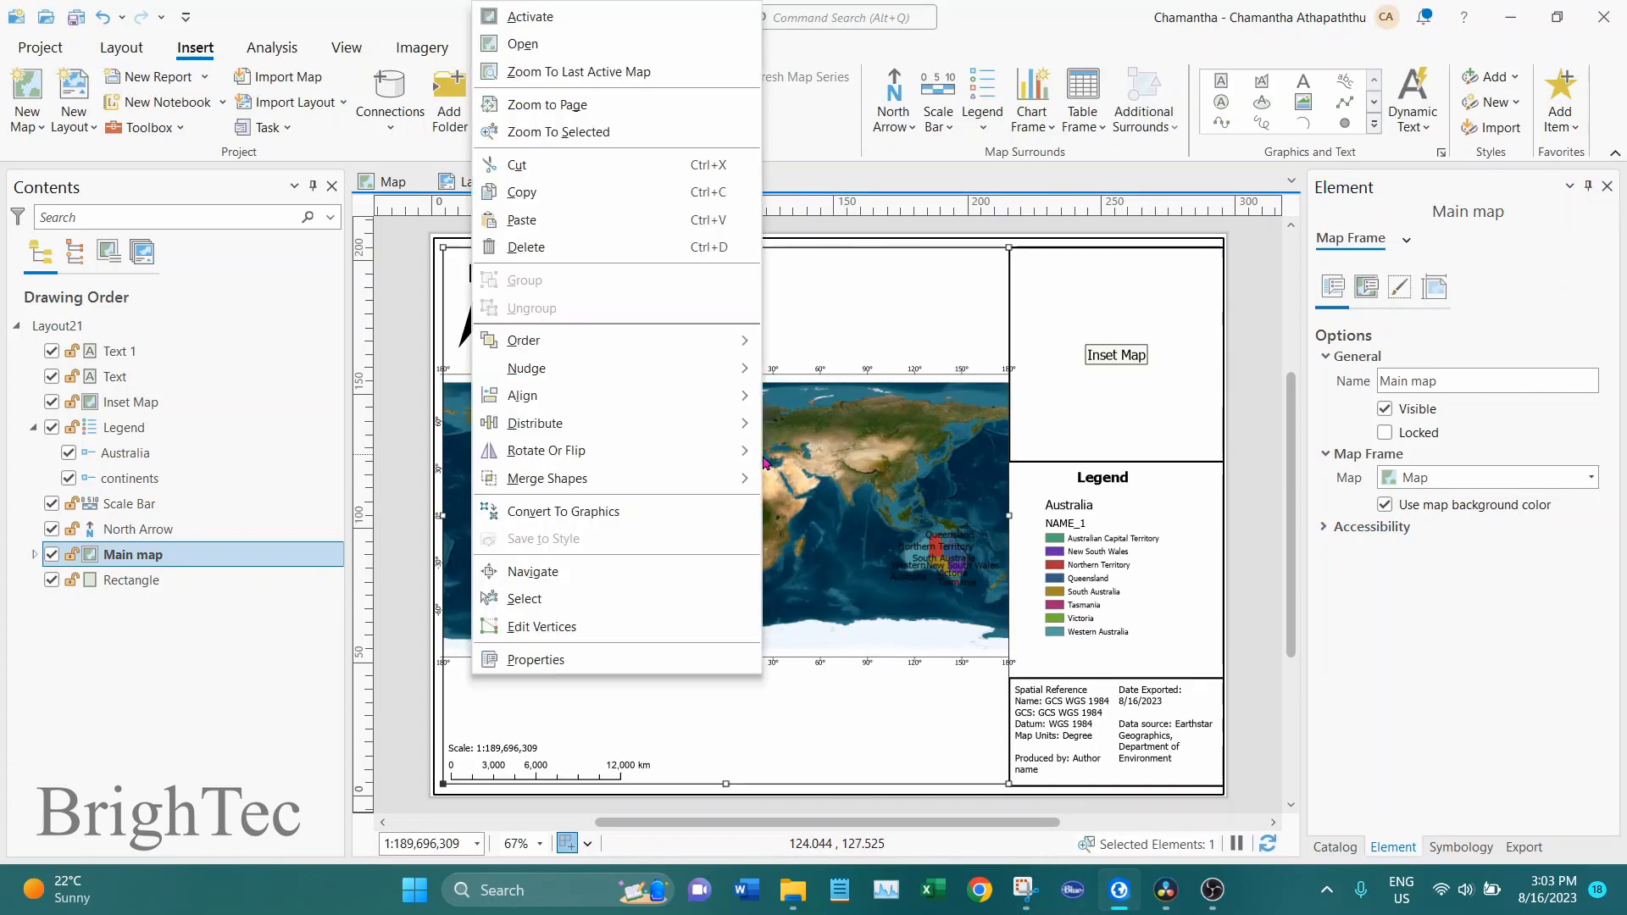
left_click(564, 75)
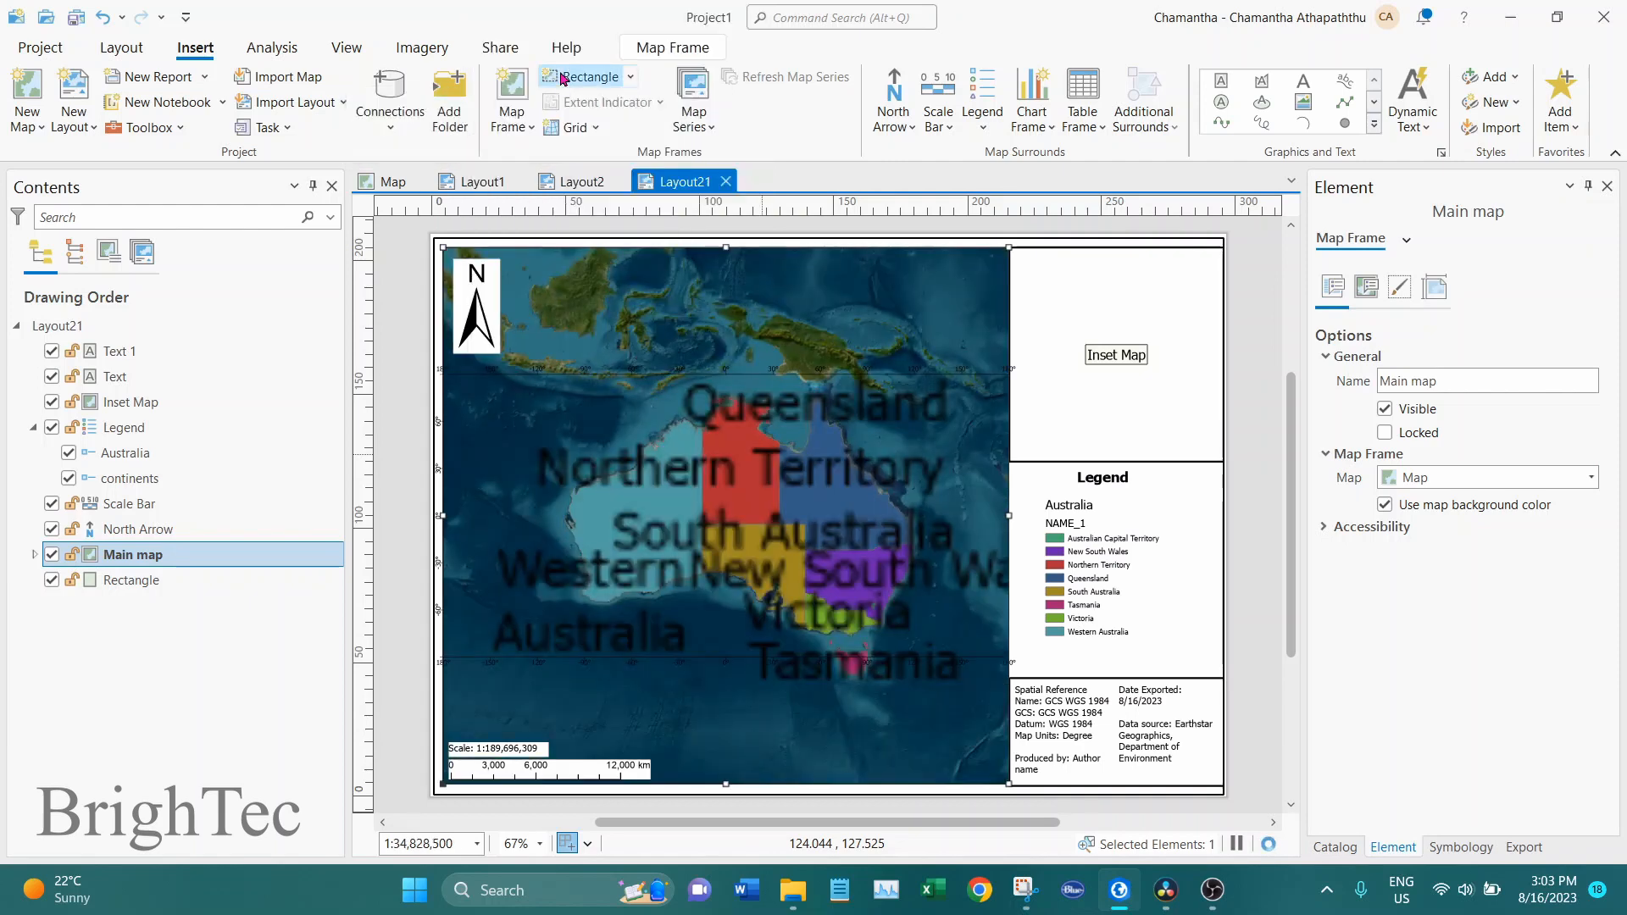
left_click(1087, 373)
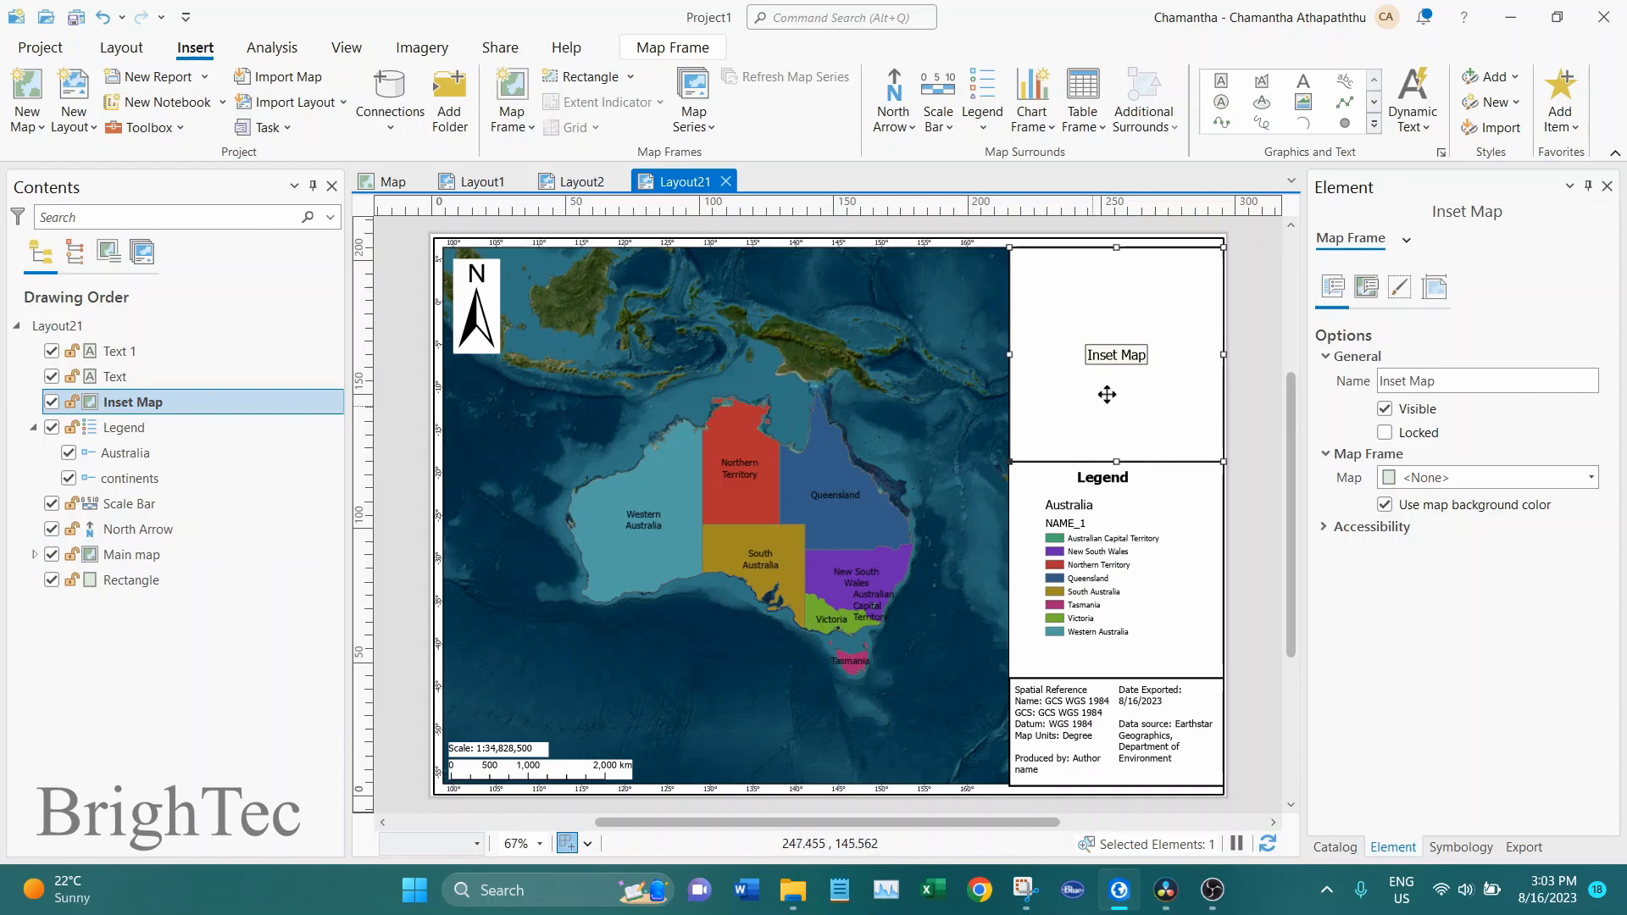
Step: Assign the project map named Map to the Inset Map frame and zoom the frame to the last active map's extent
left_click(1591, 479)
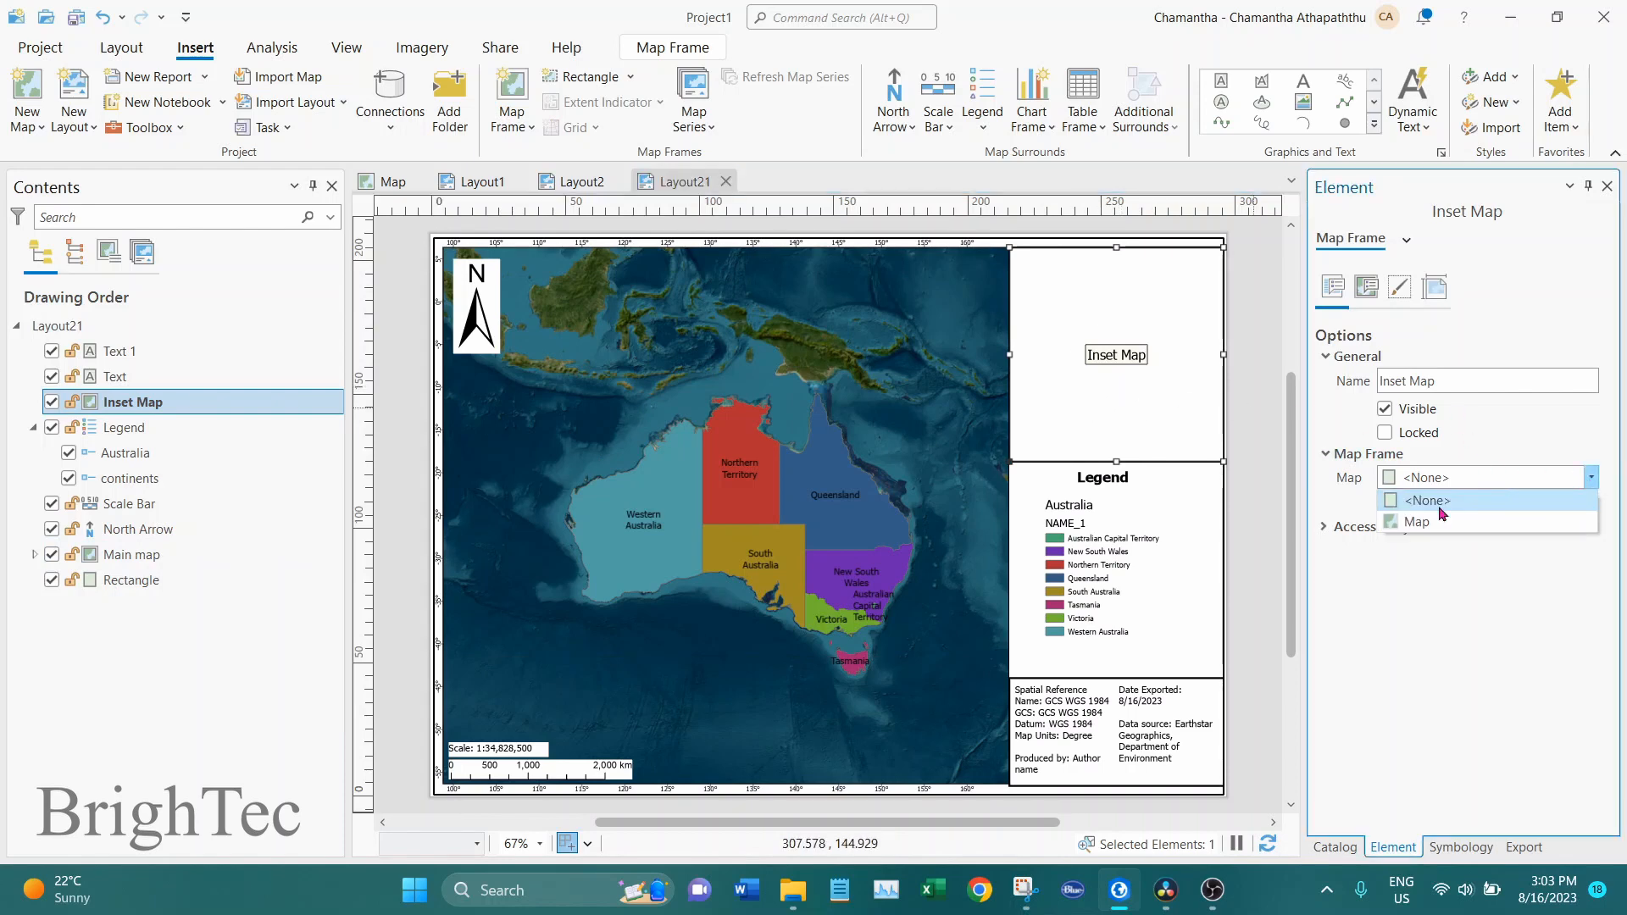
left_click(1433, 515)
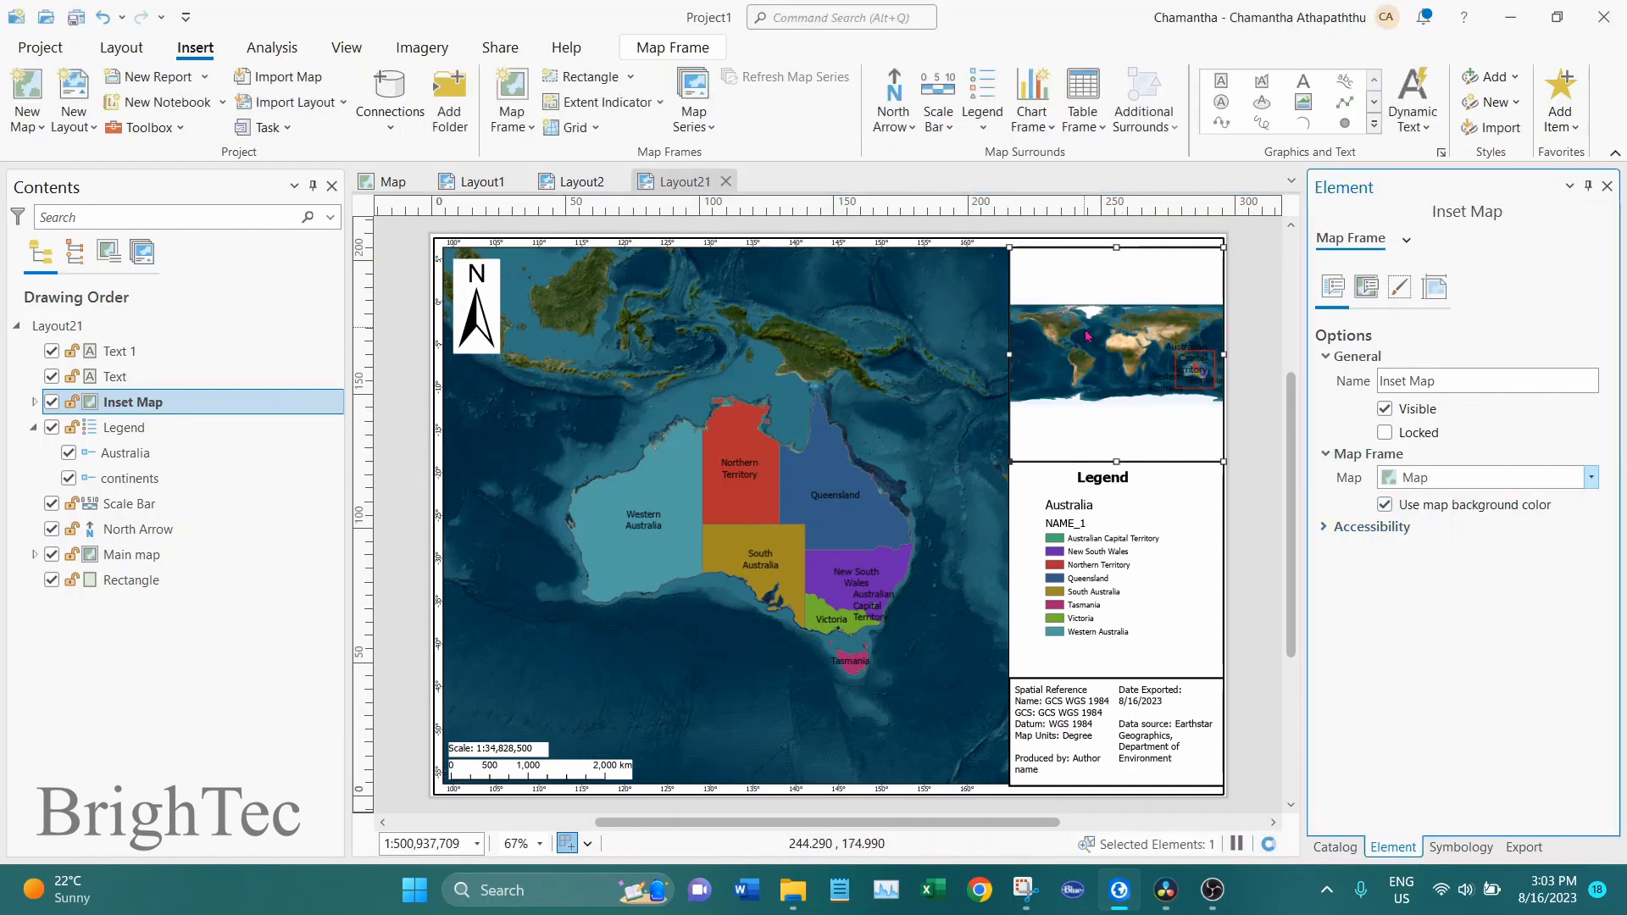
right_click(1061, 333)
left_click(901, 246)
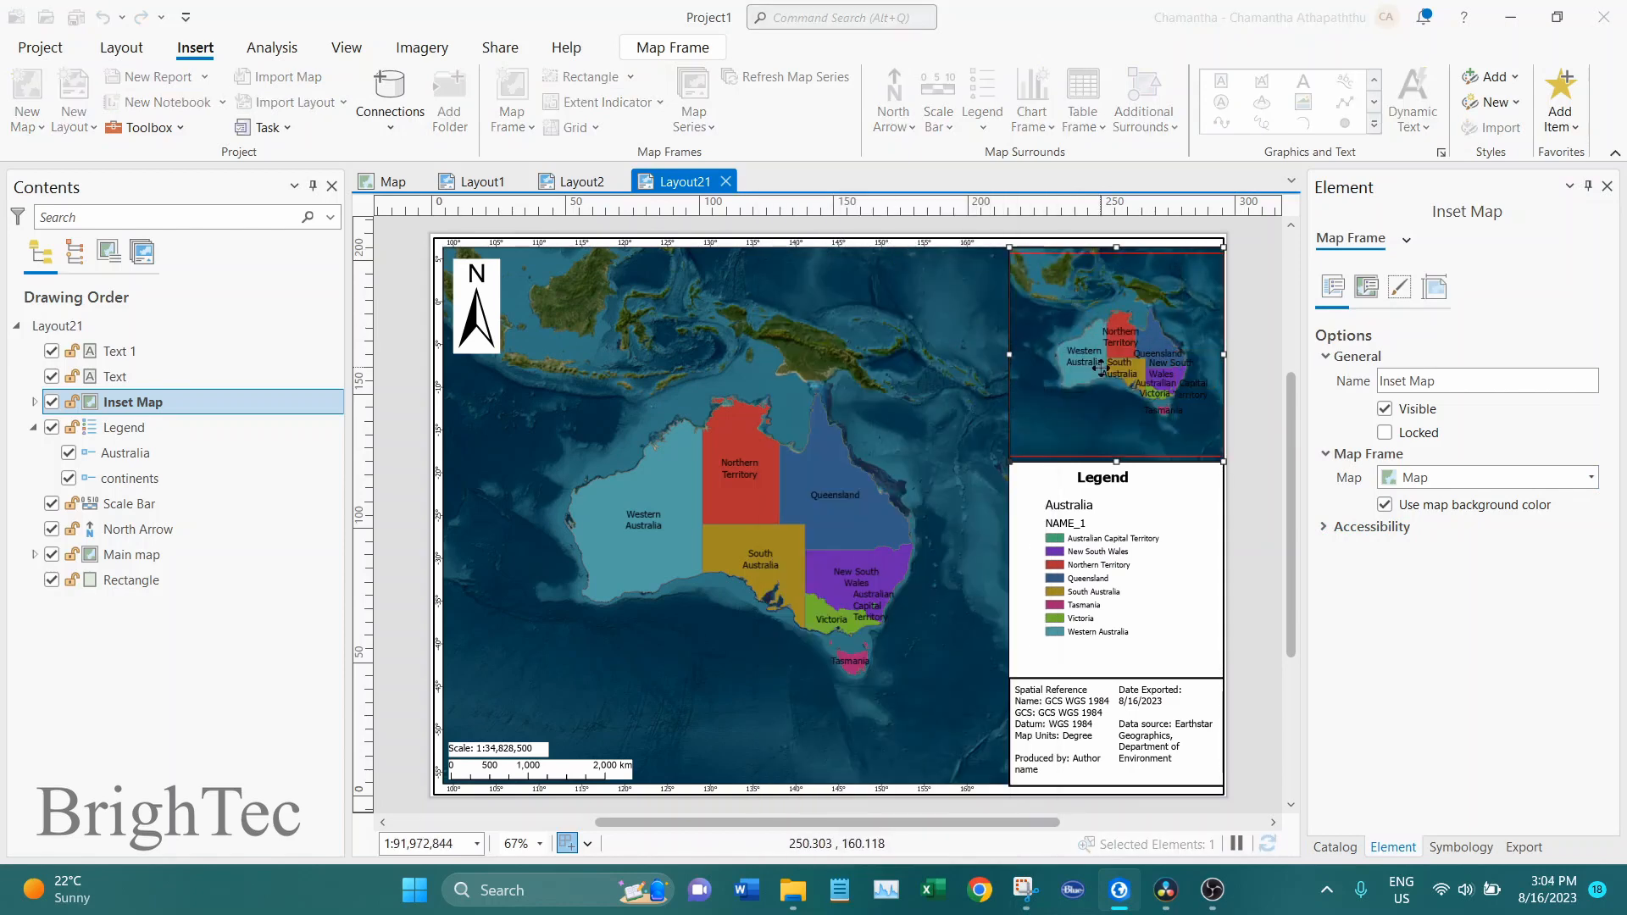
Step: Activate the Inset Map frame, zoom its map out to a scale of about 1:143,707,568, and return to the layout with nothing selected
right_click(1093, 370)
left_click(875, 211)
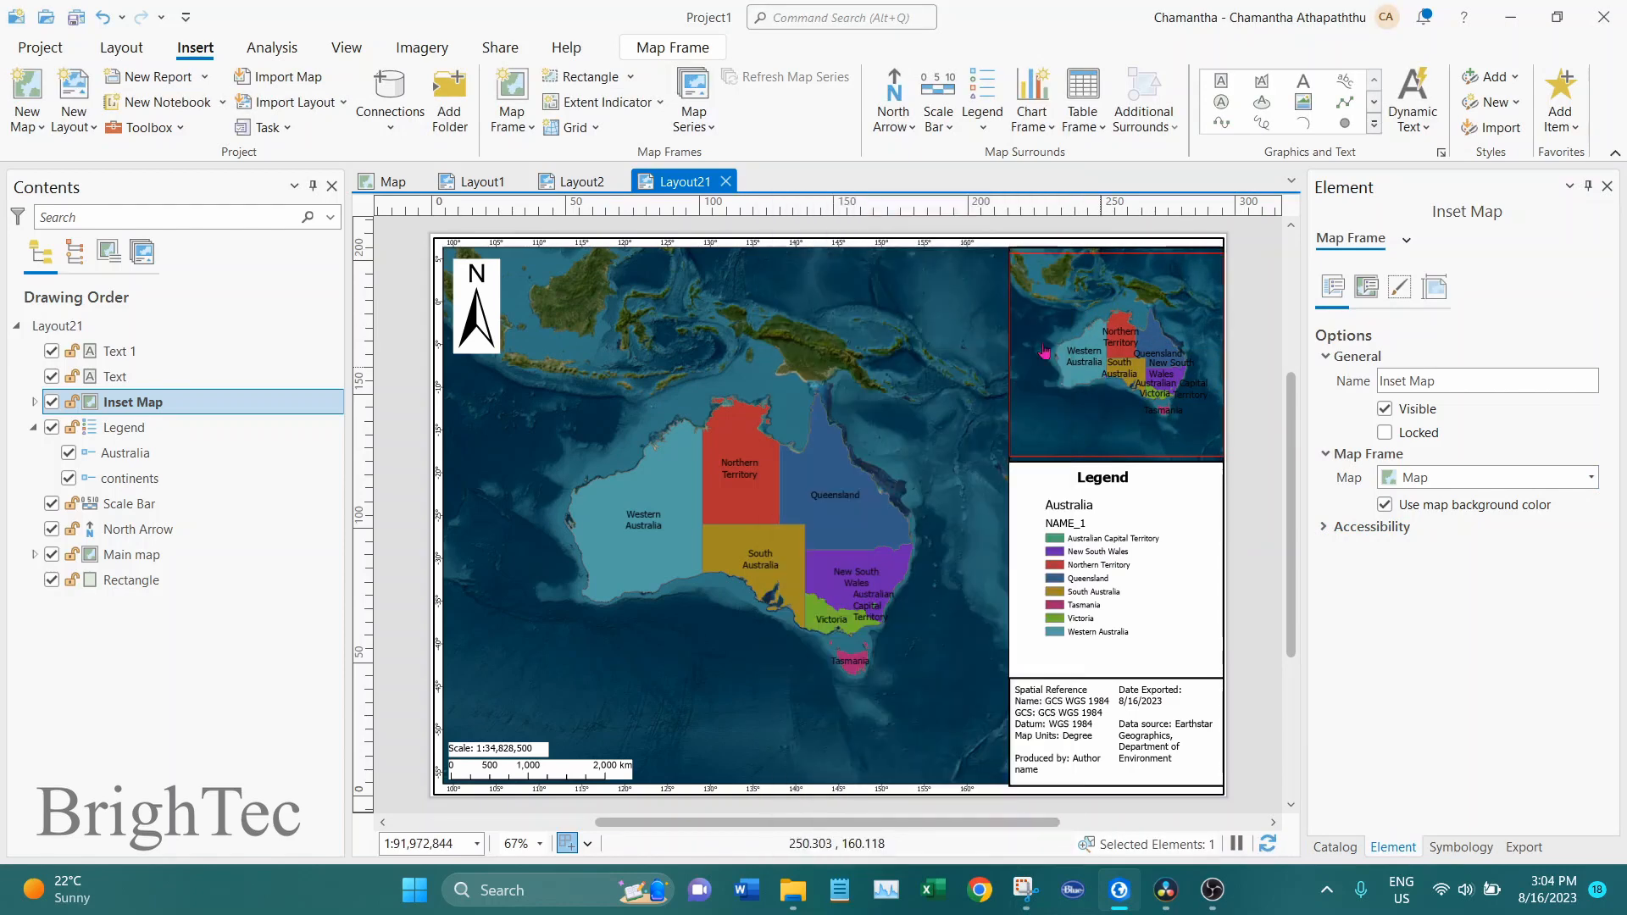
double_click(1044, 351)
scroll(1134, 381, "down", 2)
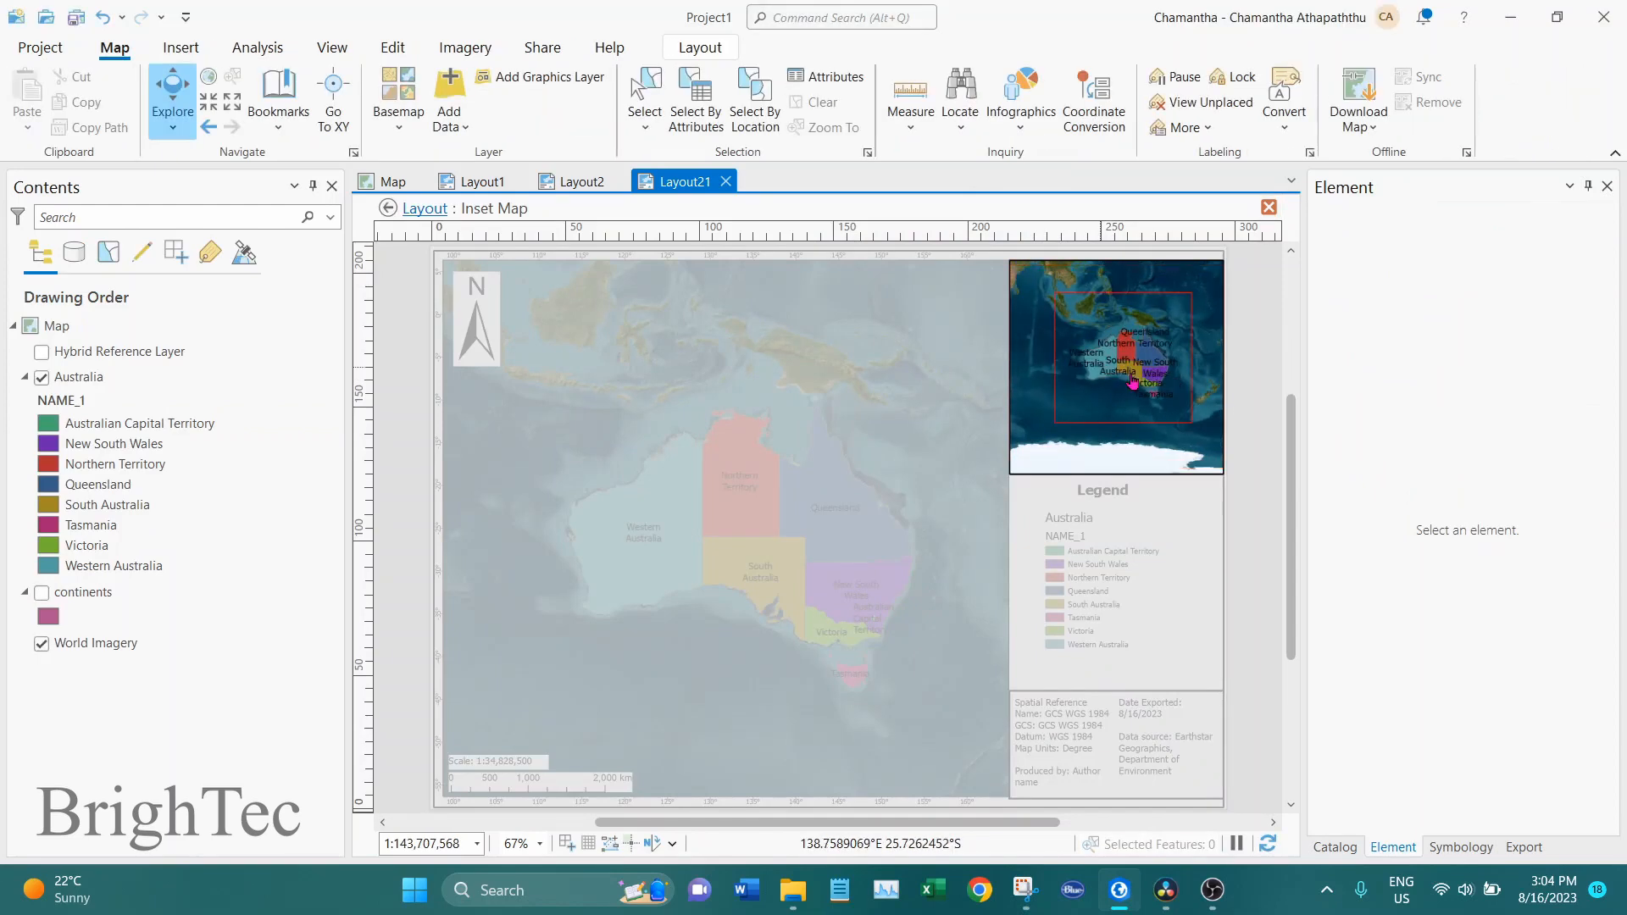
left_click(426, 212)
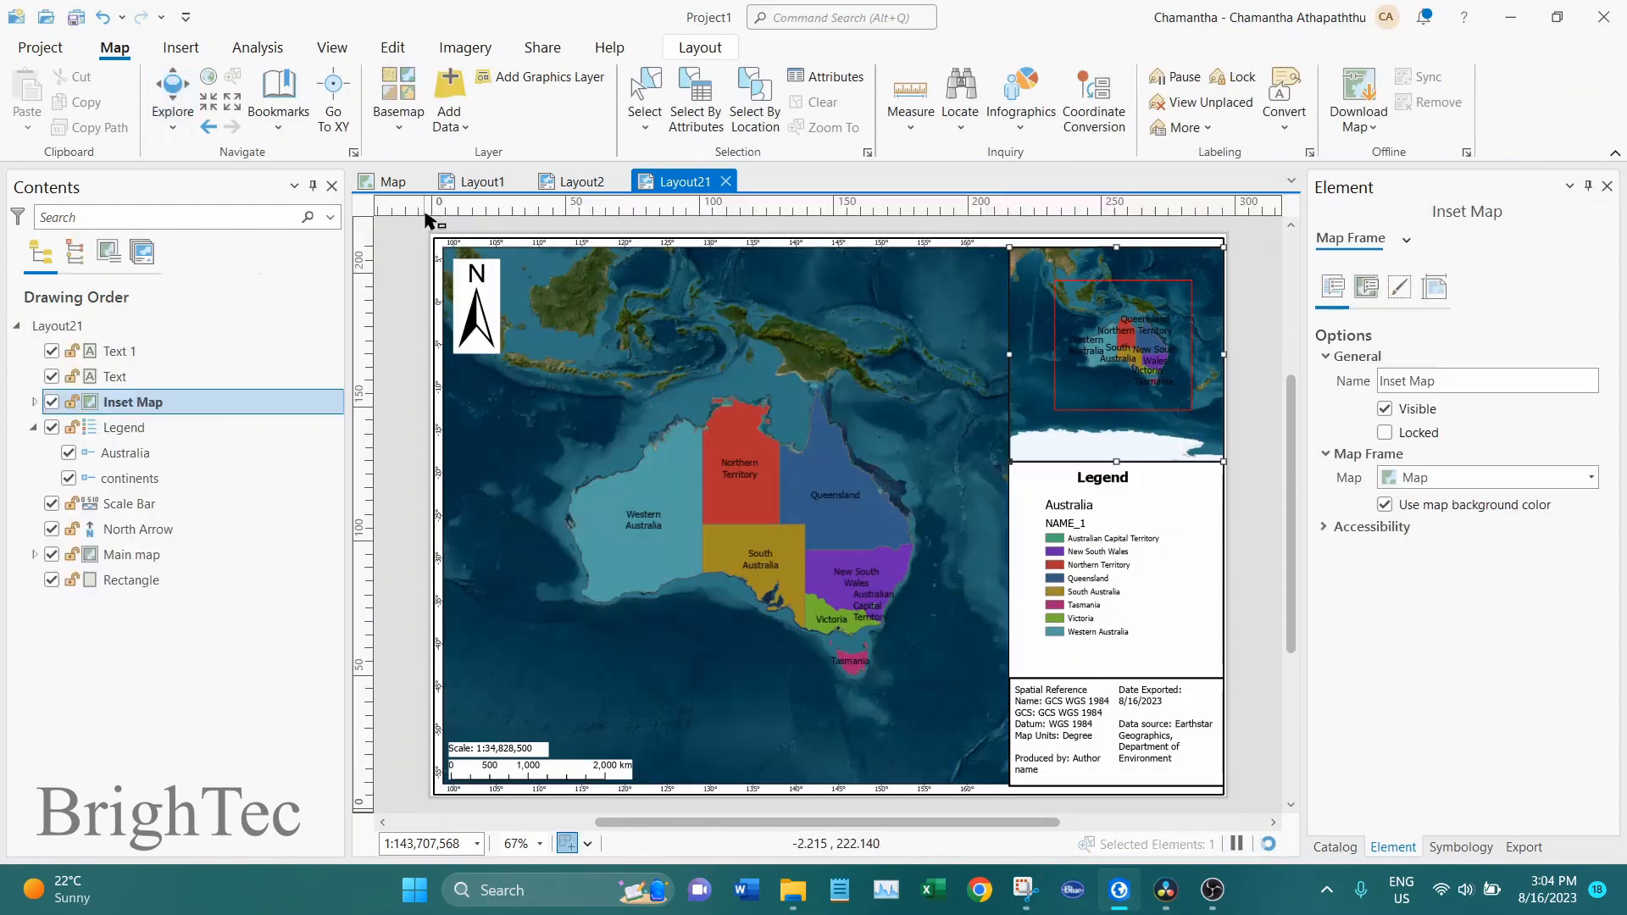
left_click(1254, 454)
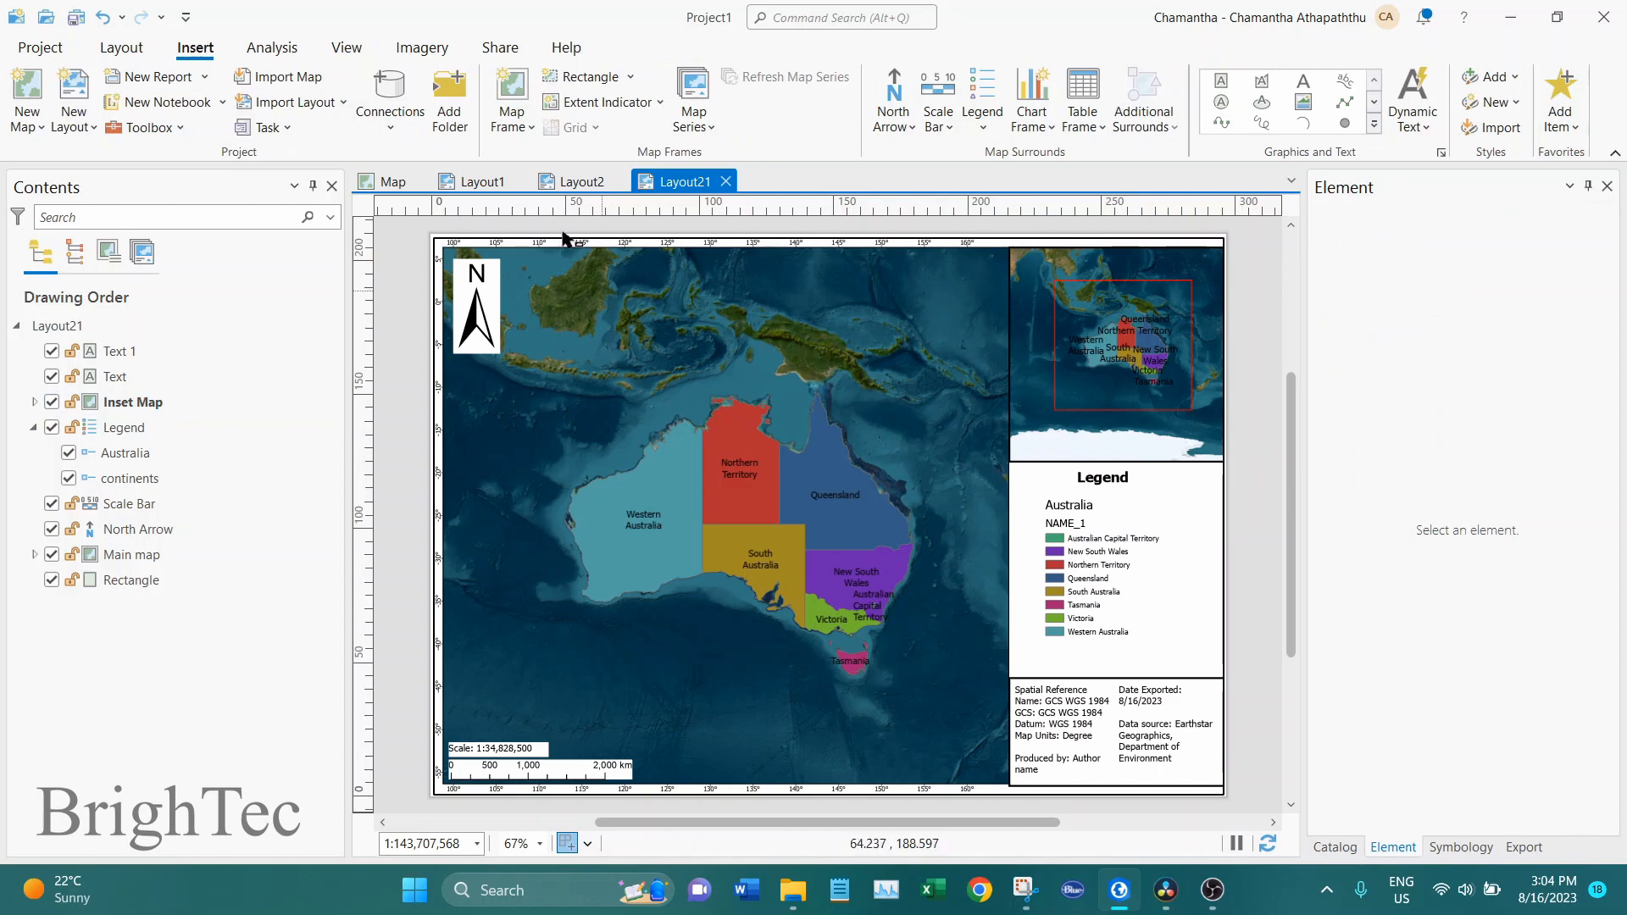
Step: Switch to the Layout2 layout to view its Northern Territory map
left_click(578, 181)
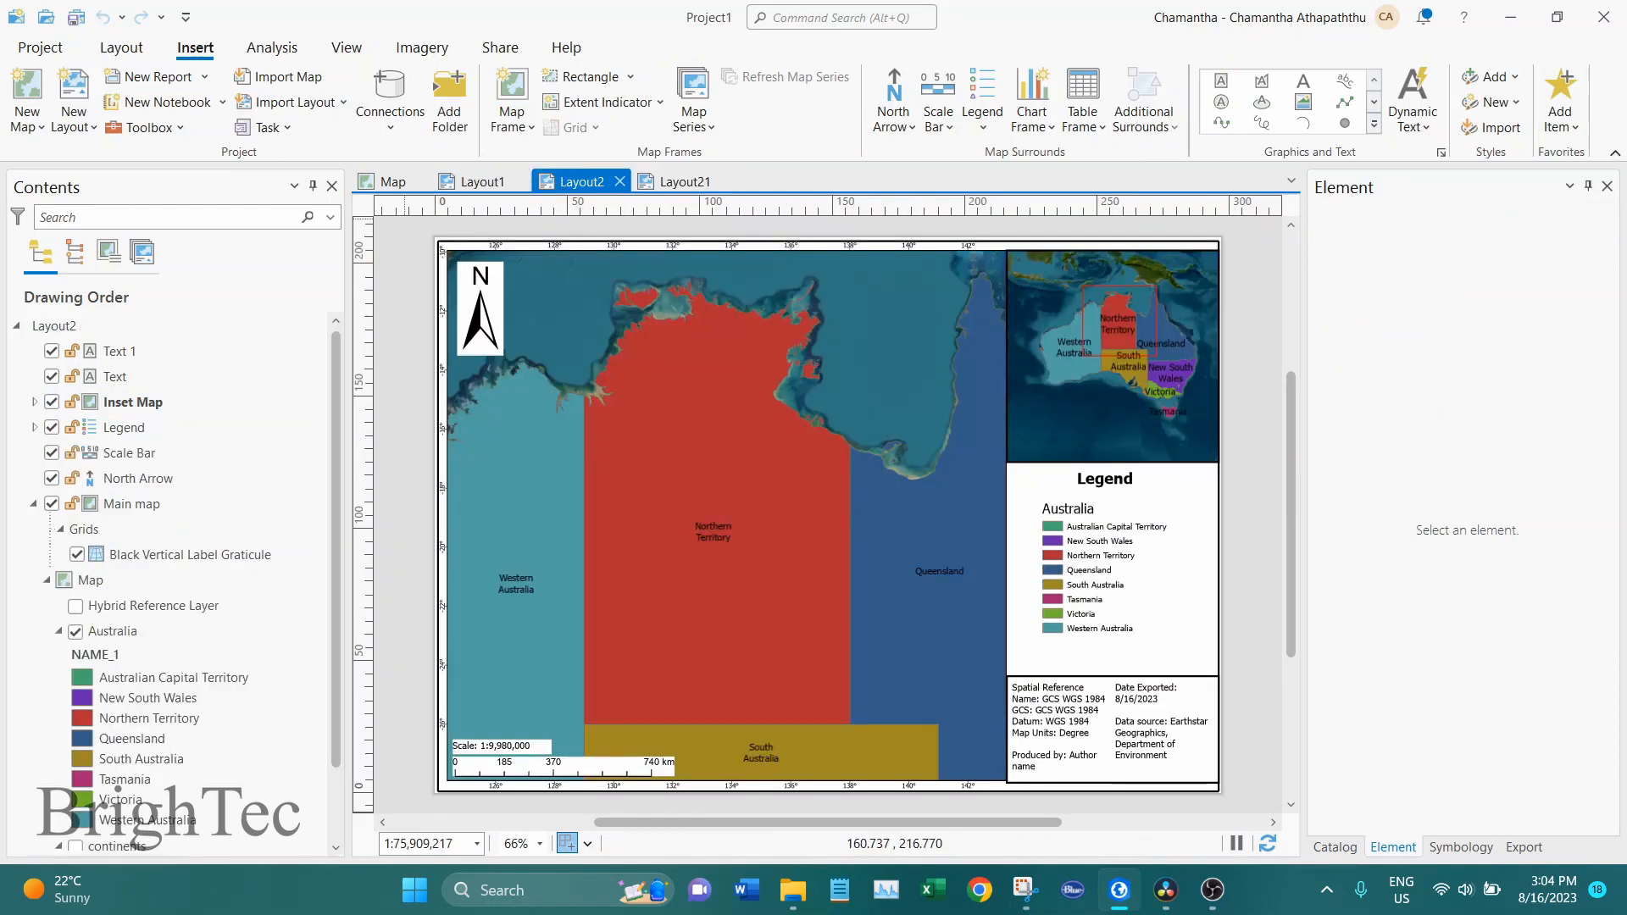